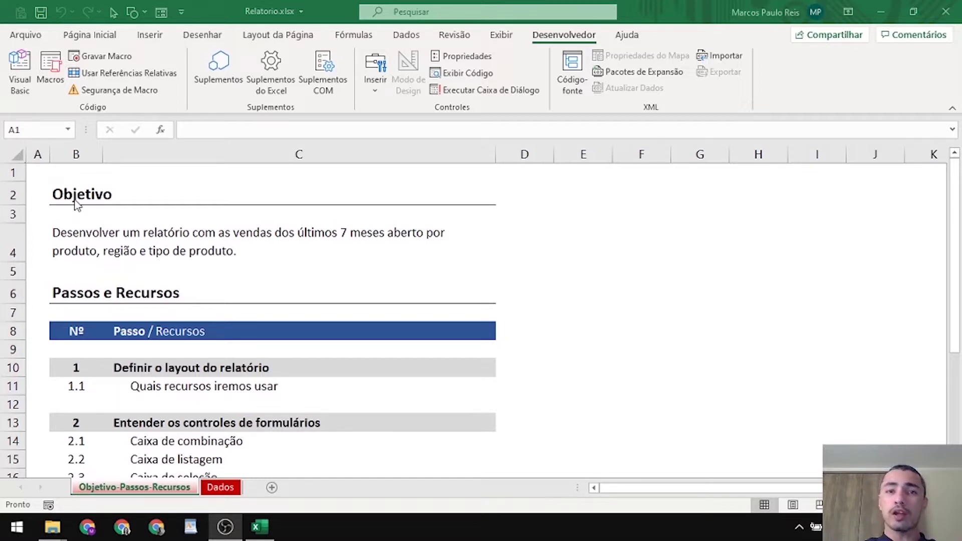
Review the report objective and the first entries of the Passos e Recursos list on the Objetivo-Passos-Recursos sheet
{"action": "left_click", "coordinate": [60, 235]}
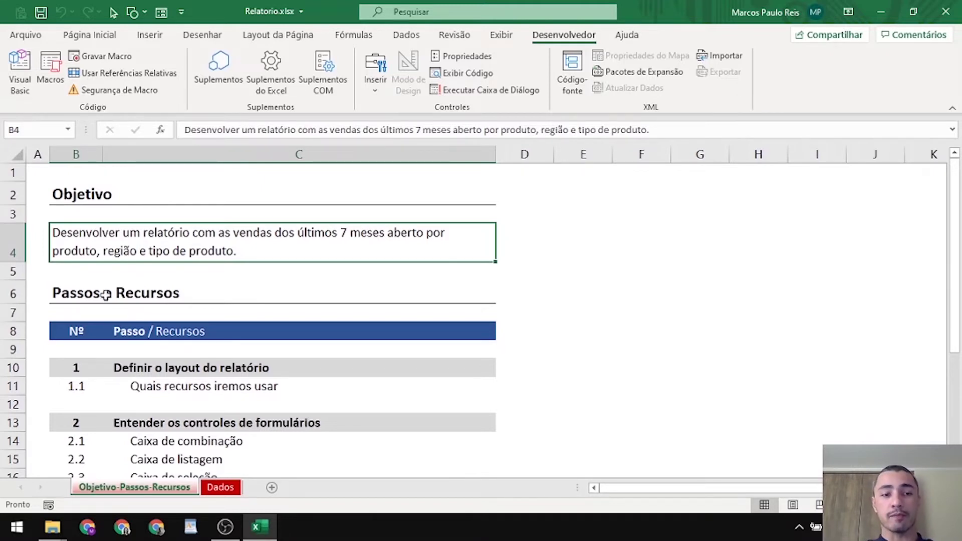
{"action": "scroll", "coordinate": [150, 306], "scroll_direction": "down", "scroll_amount": 1}
{"action": "left_click", "coordinate": [189, 310]}
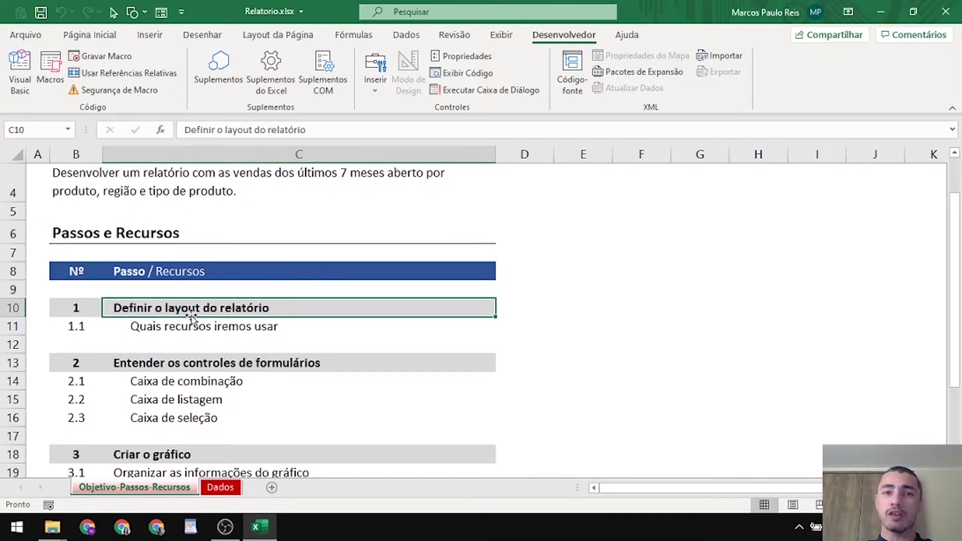
{"action": "scroll", "coordinate": [192, 321], "scroll_direction": "up", "scroll_amount": 1}
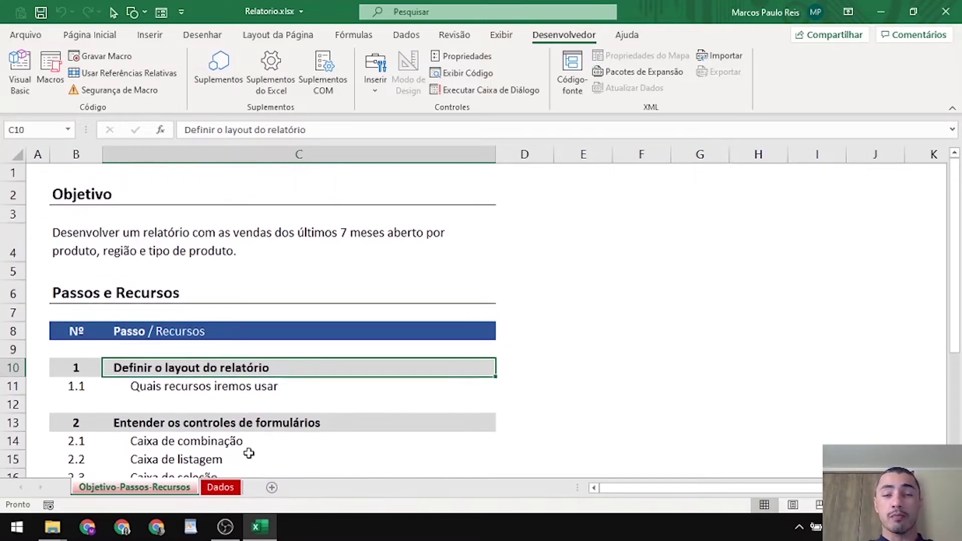
Examine the available filter values of the MÊS and REGIAO columns in the Dados sheet's table
{"action": "left_click", "coordinate": [221, 489]}
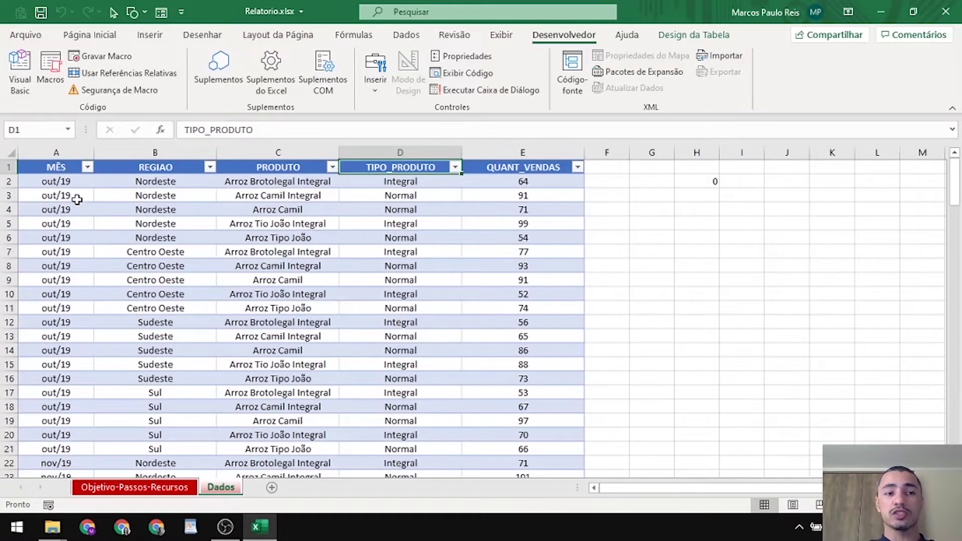
{"action": "left_click", "coordinate": [87, 166]}
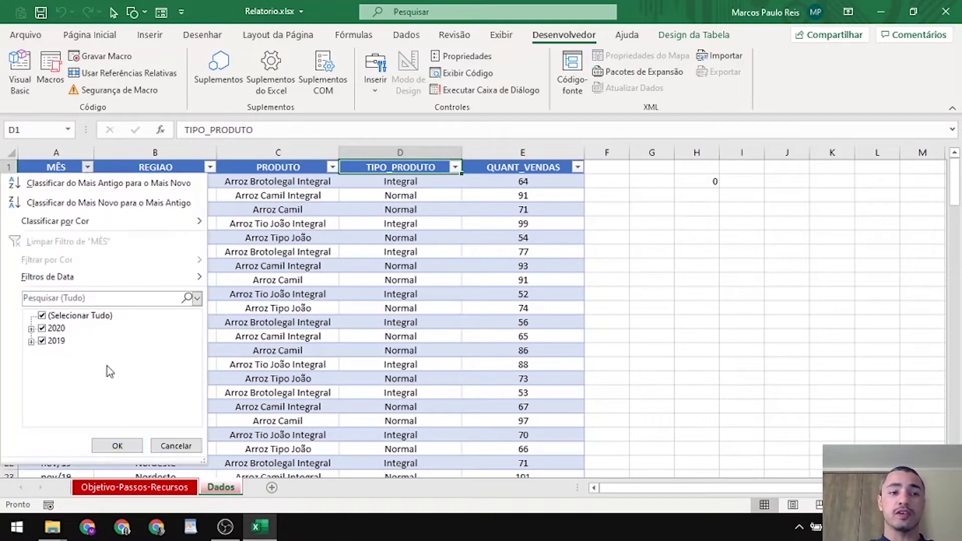
{"action": "left_click", "coordinate": [246, 248]}
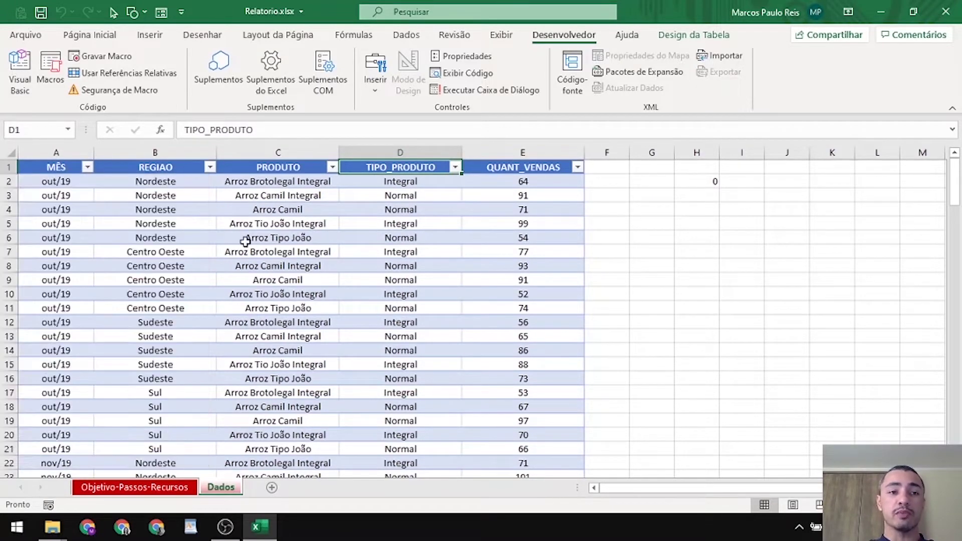
{"action": "left_click", "coordinate": [174, 144]}
{"action": "left_click", "coordinate": [210, 167]}
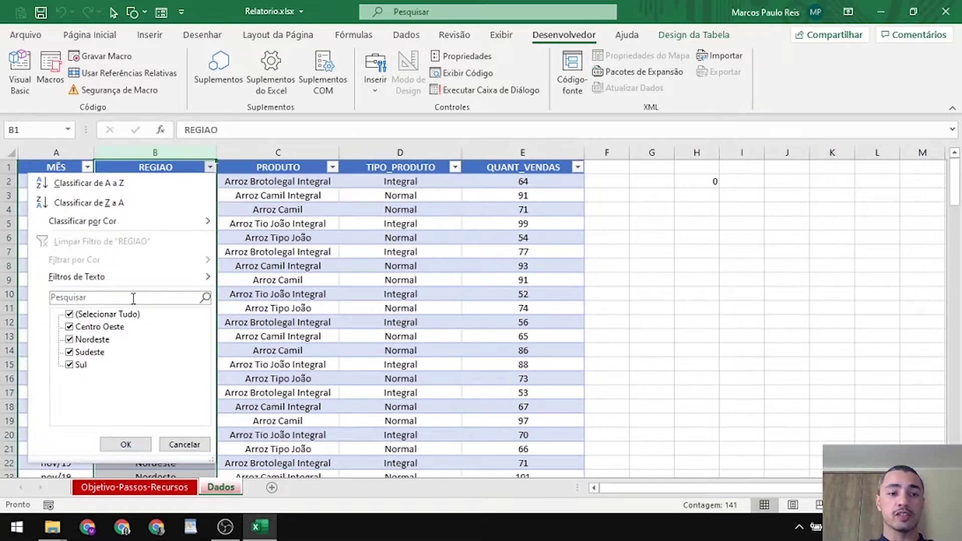
{"action": "left_click", "coordinate": [287, 232]}
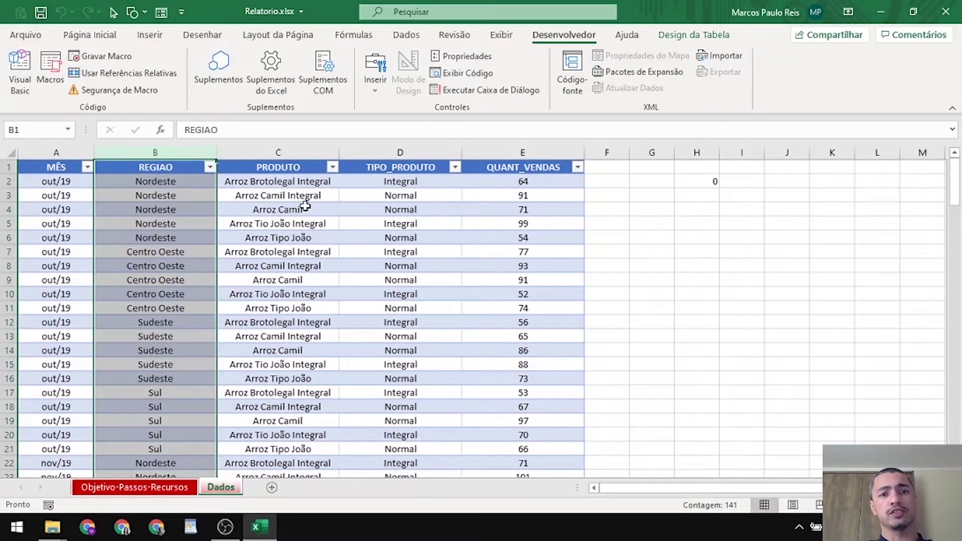
Examine the filter values of the PRODUTO and TIPO_PRODUTO columns, plus the QUANT_VENDAS column, in the Dados table
{"action": "left_click", "coordinate": [302, 206]}
{"action": "left_click", "coordinate": [333, 169]}
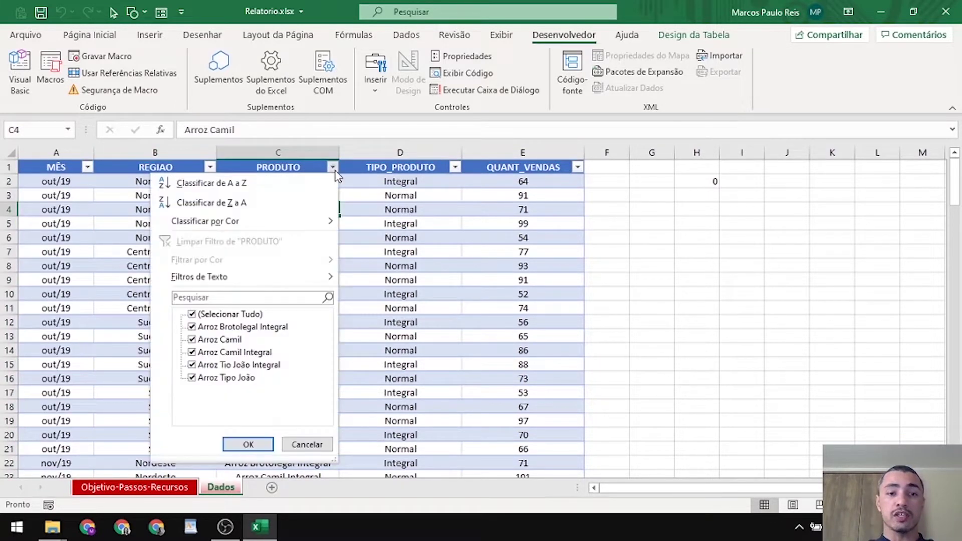
{"action": "left_click", "coordinate": [333, 169]}
{"action": "left_click", "coordinate": [446, 179]}
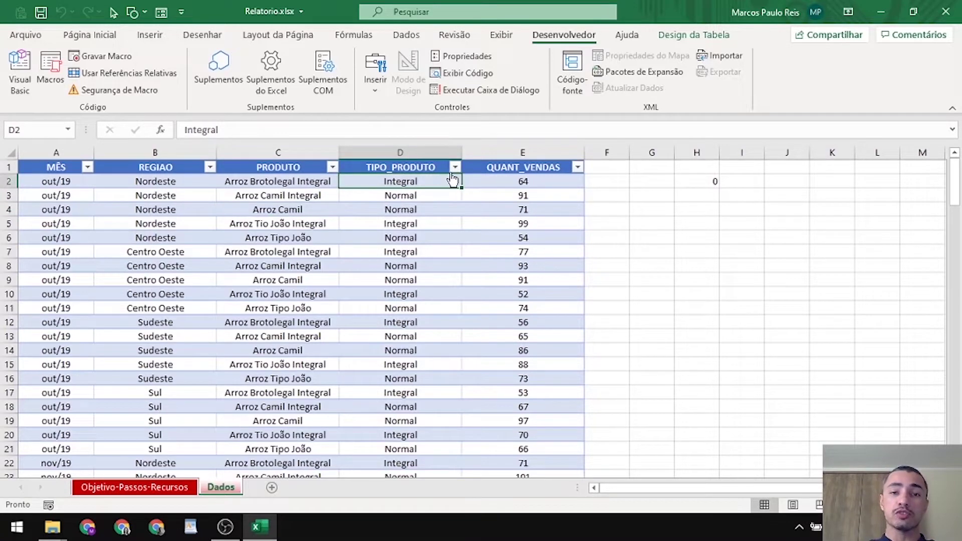
{"action": "left_click", "coordinate": [455, 167]}
{"action": "left_click", "coordinate": [500, 194]}
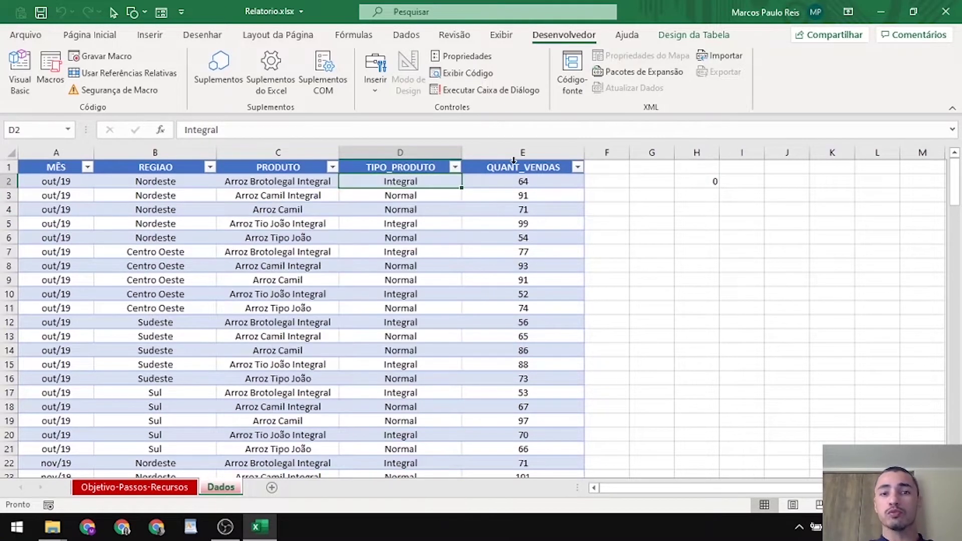
{"action": "left_click", "coordinate": [513, 163]}
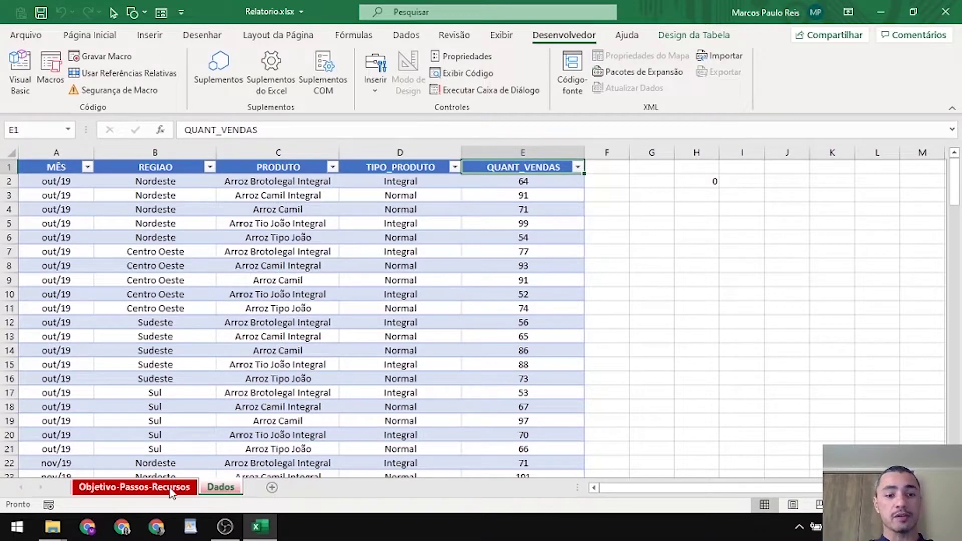
Add a new worksheet after Dados and name it Relatório
{"action": "left_click", "coordinate": [272, 487]}
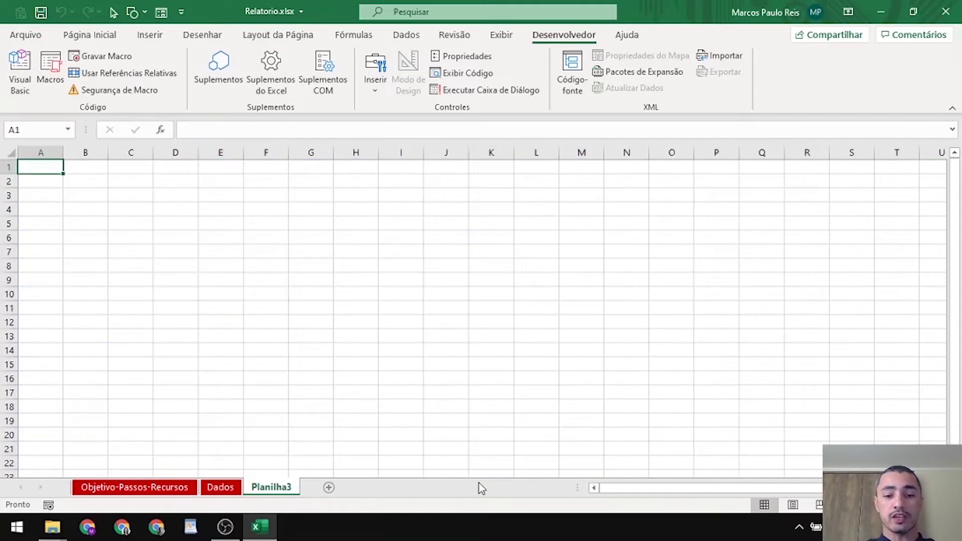
{"action": "key", "text": "alt+h"}
{"action": "type", "text": "or"}
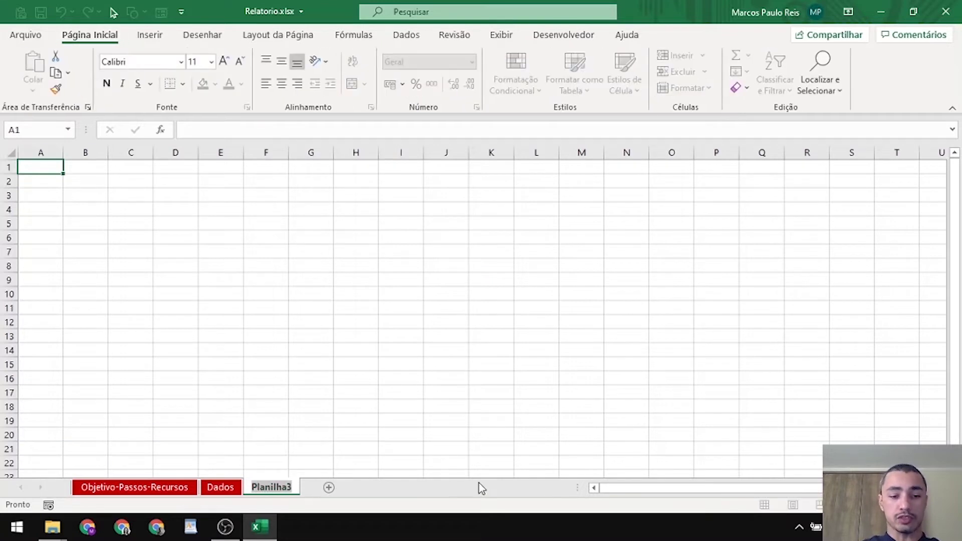
{"action": "type", "text": "Rela´rio"}
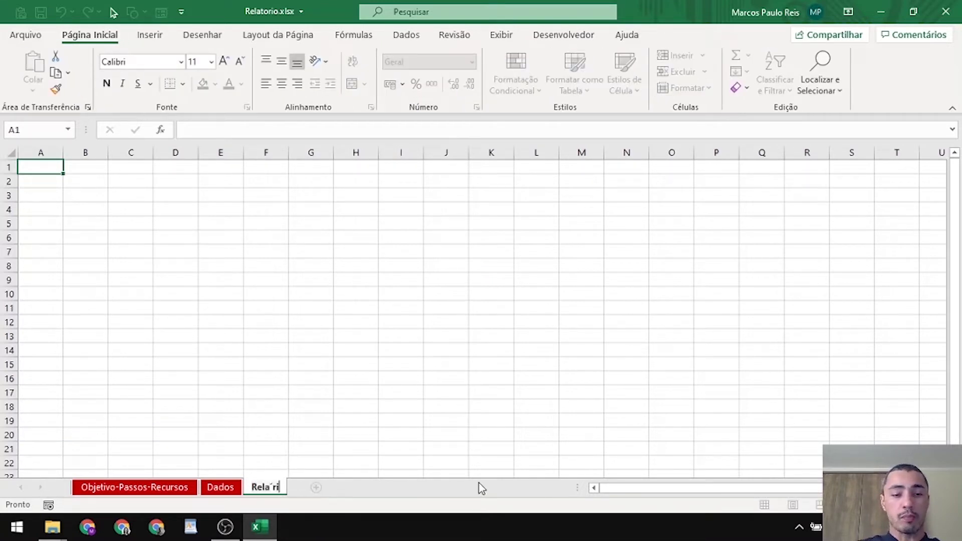
{"action": "key", "text": "BackSpace"}
{"action": "key", "text": "BackSpace"}
{"action": "key", "text": "BackSpace"}
{"action": "key", "text": "BackSpace"}
{"action": "type", "text": "tório"}
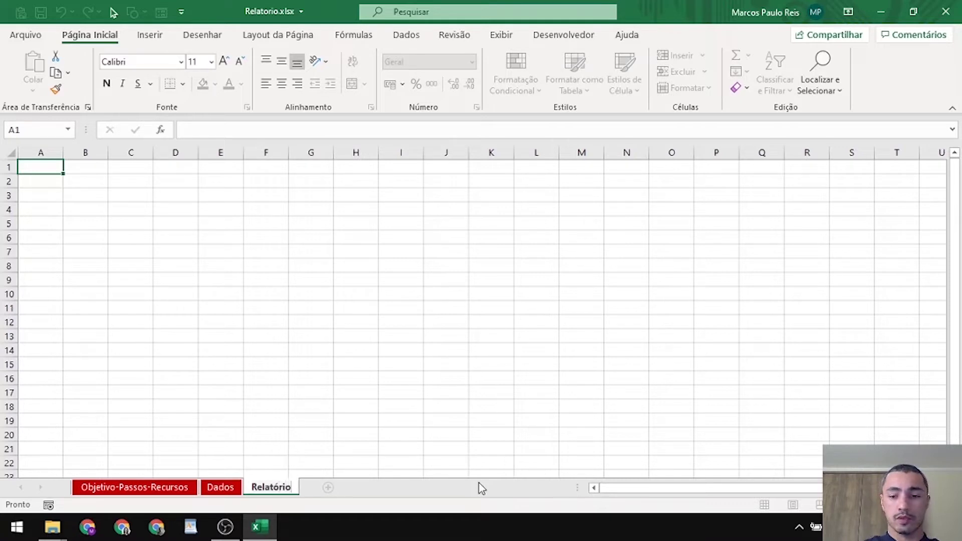
{"action": "key", "text": "Return"}
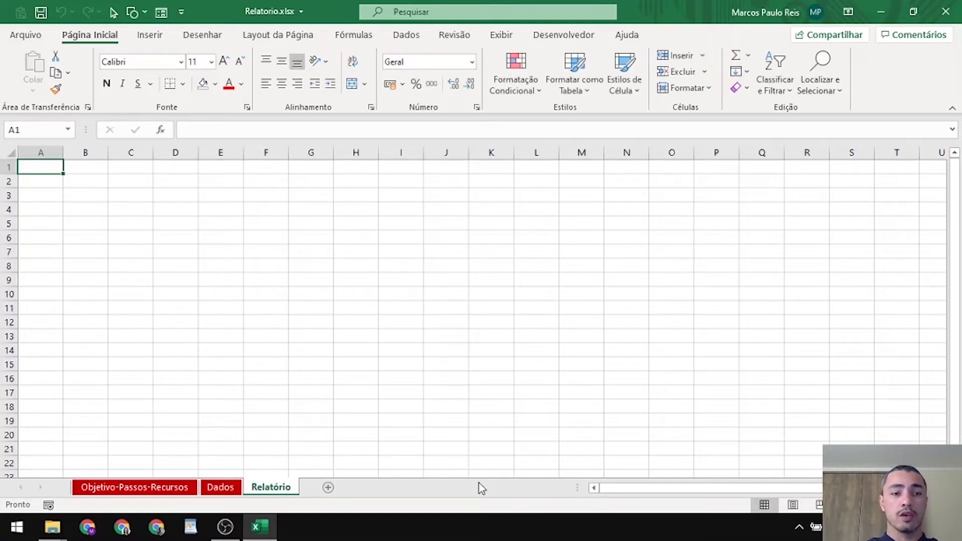
Widen column B of the Relatório sheet to about three times its default width
{"action": "left_click", "coordinate": [95, 195]}
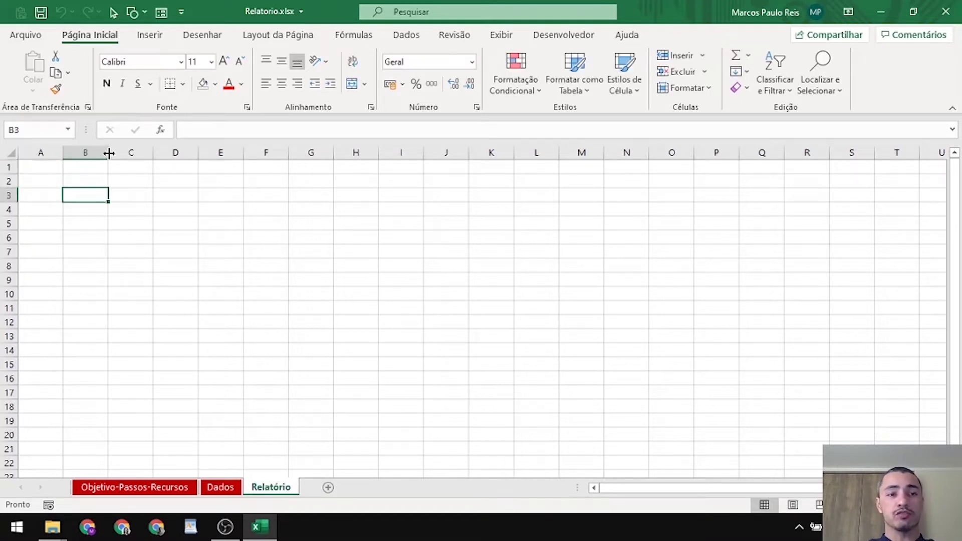
{"action": "left_click_drag", "start_coordinate": [108, 152], "coordinate": [205, 171]}
{"action": "left_click", "coordinate": [138, 148]}
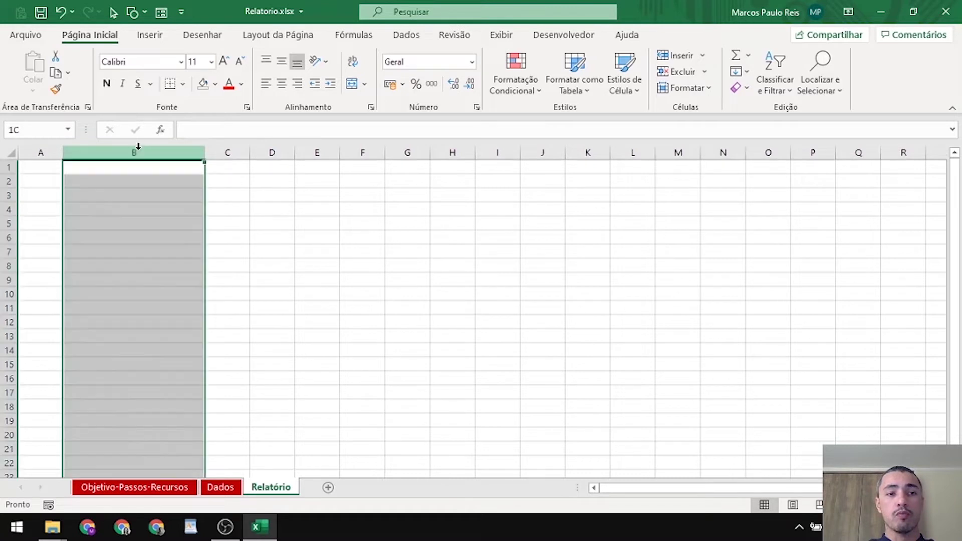
{"action": "left_click", "coordinate": [129, 184]}
{"action": "left_click", "coordinate": [234, 182]}
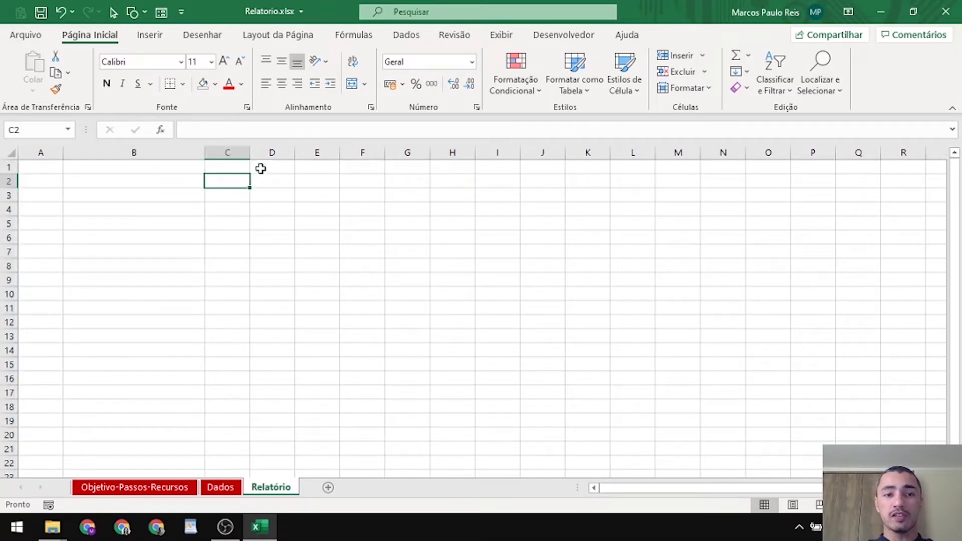
Compare the planned report area D2:M16 on Relatório with the region, product, type, quantity and month columns of Dados
{"action": "left_click_drag", "start_coordinate": [262, 176], "coordinate": [674, 379]}
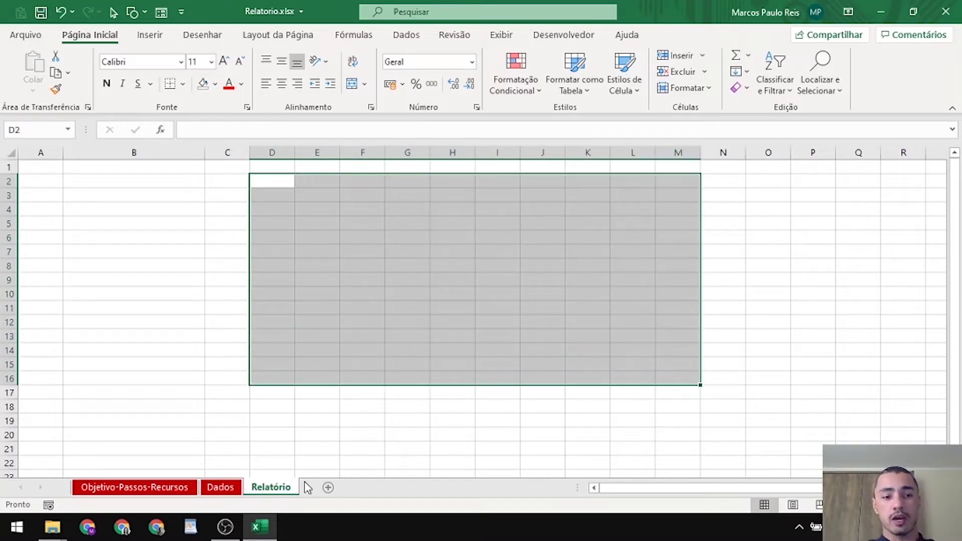
{"action": "left_click", "coordinate": [232, 488]}
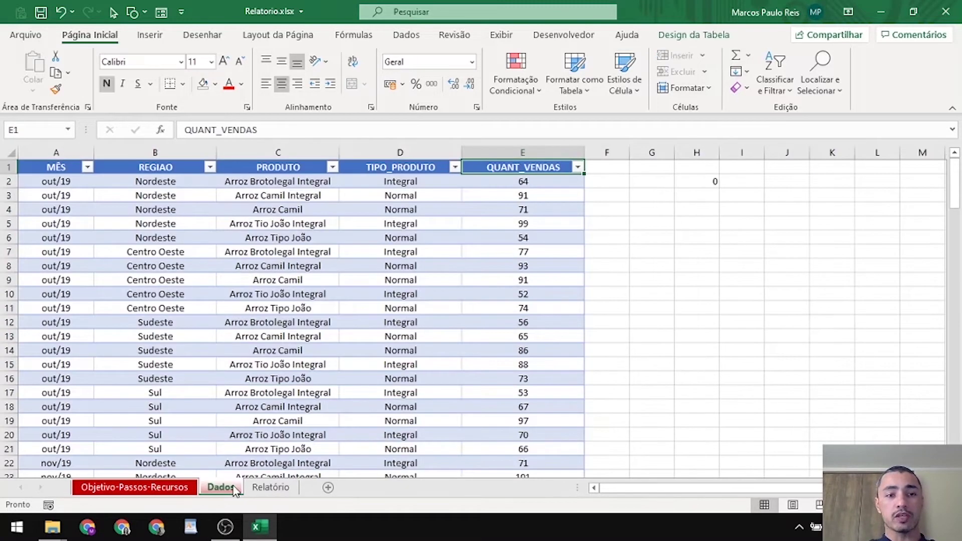
{"action": "left_click", "coordinate": [142, 183]}
{"action": "left_click", "coordinate": [271, 195]}
{"action": "left_click", "coordinate": [396, 200]}
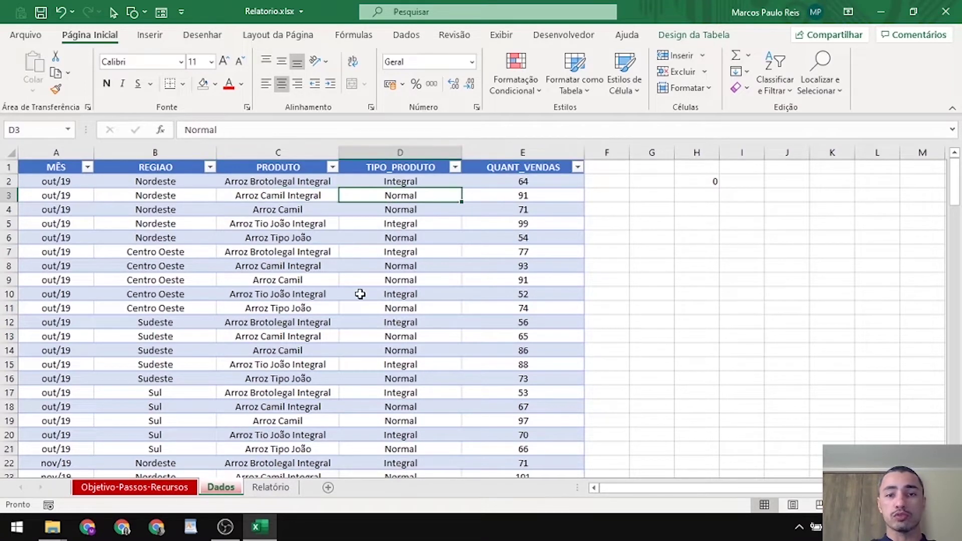
{"action": "left_click", "coordinate": [509, 148]}
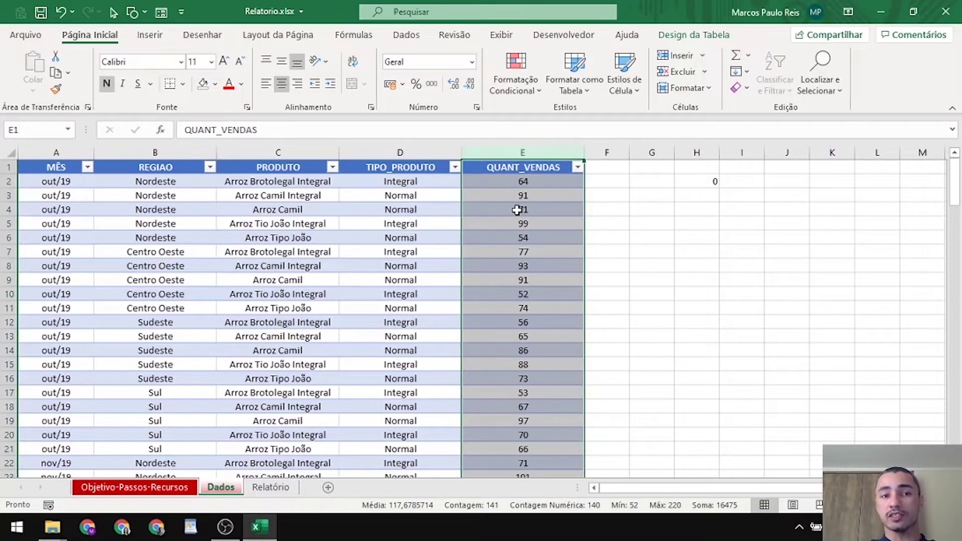
{"action": "left_click", "coordinate": [57, 145]}
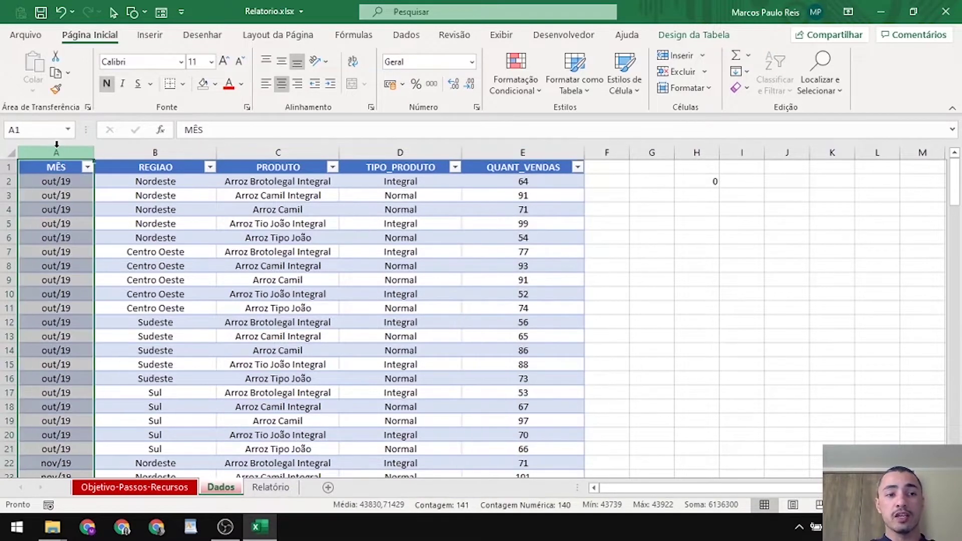
{"action": "left_click", "coordinate": [270, 487]}
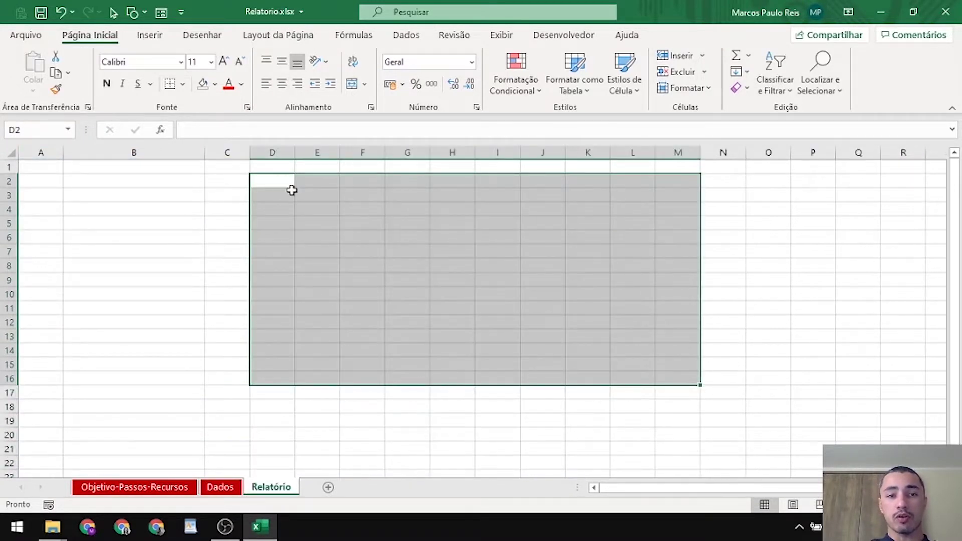
{"action": "left_click_drag", "start_coordinate": [300, 324], "coordinate": [638, 318]}
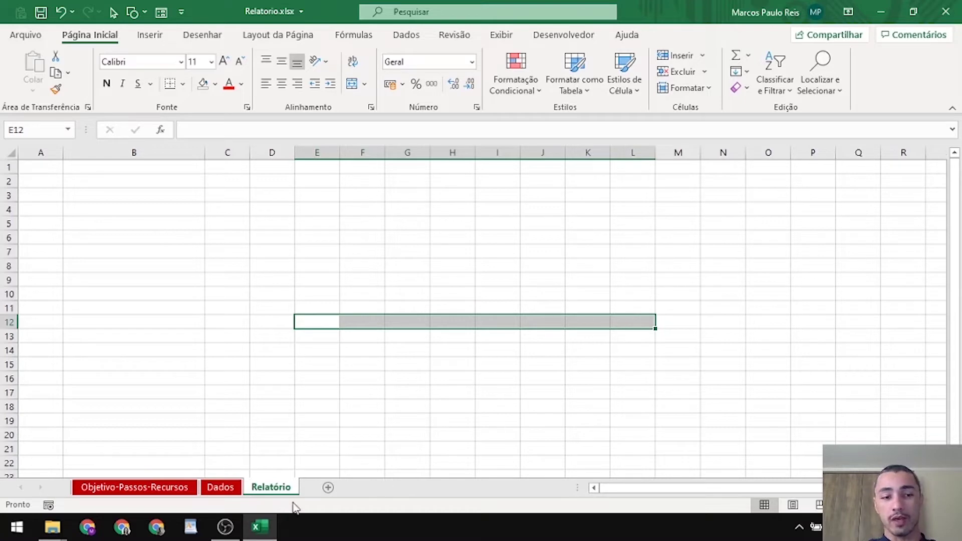
Mark steps 1 and 1.1 of the Objetivo-Passos-Recursos list with "Ok" in cells D10 and D11
{"action": "left_click", "coordinate": [132, 487]}
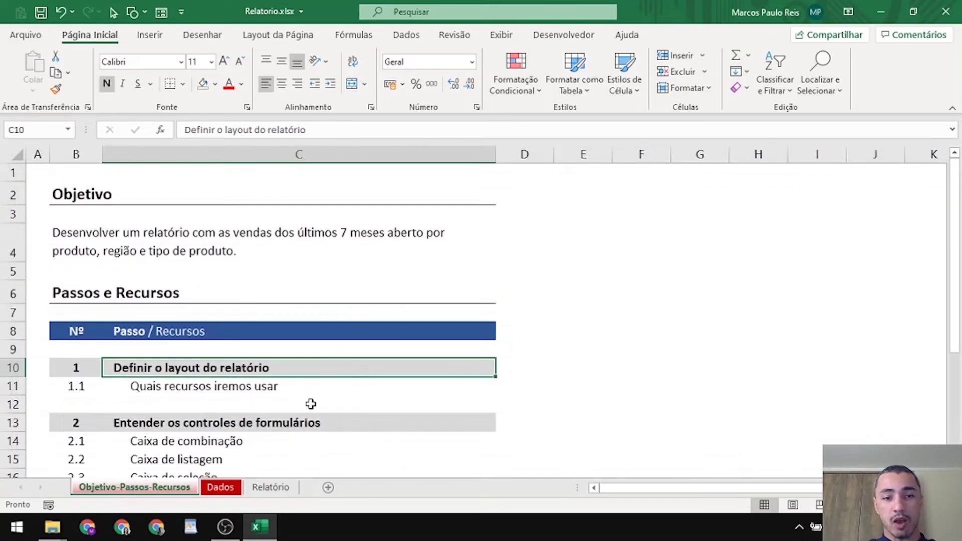
{"action": "left_click", "coordinate": [506, 382]}
{"action": "type", "text": "Ok"}
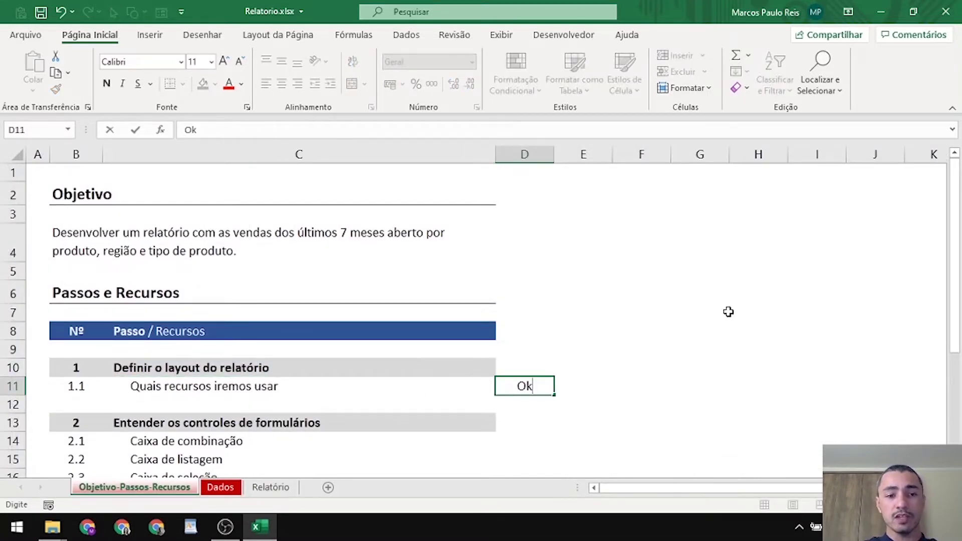
{"action": "key", "text": "Return"}
{"action": "key", "text": "Up"}
{"action": "key", "text": "ctrl+c"}
{"action": "key", "text": "Up"}
{"action": "key", "text": "ctrl+v"}
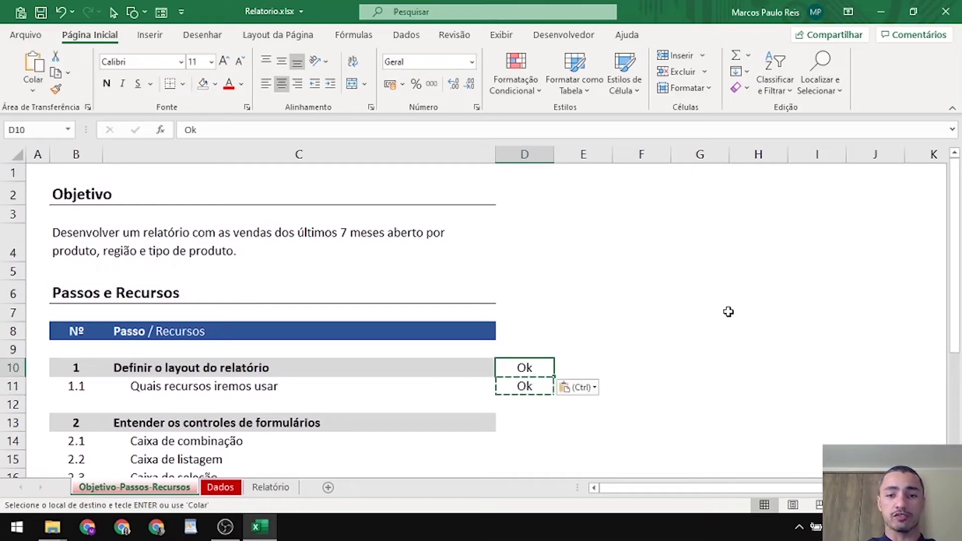
{"action": "key", "text": "Escape"}
Examine step 2, Entender os controles de formulários, and its sub-items in the steps list
{"action": "key", "text": "Down"}
{"action": "key", "text": "Down"}
{"action": "key", "text": "Down"}
{"action": "key", "text": "Left"}
{"action": "key", "text": "Left"}
{"action": "key", "text": "Right"}
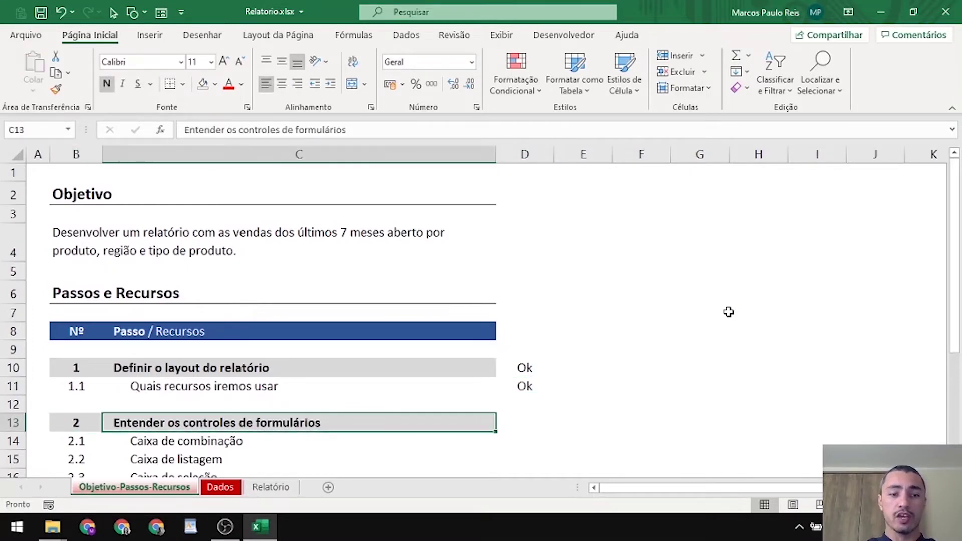
{"action": "scroll", "coordinate": [591, 351], "scroll_direction": "down", "scroll_amount": 1}
{"action": "scroll", "coordinate": [592, 351], "scroll_direction": "down", "scroll_amount": 2}
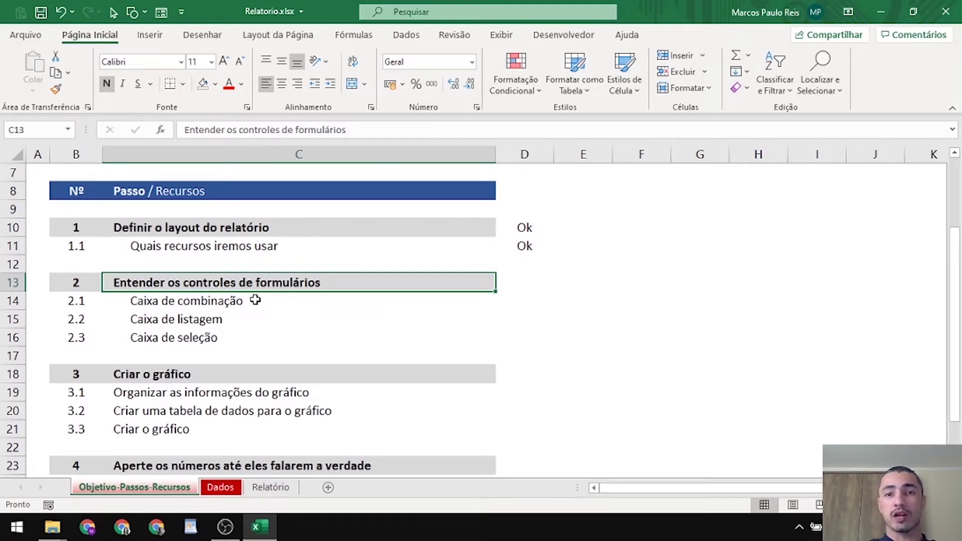
Check that the Desenvolvedor tab is enabled in the ribbon customization options, and view the available form controls
{"action": "left_click", "coordinate": [553, 39]}
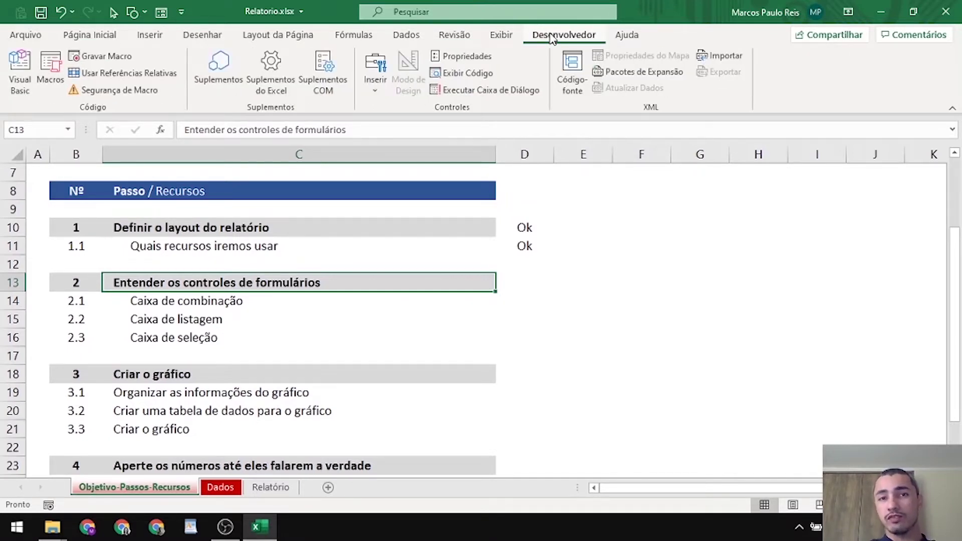
{"action": "left_click", "coordinate": [27, 32]}
{"action": "left_click", "coordinate": [50, 494]}
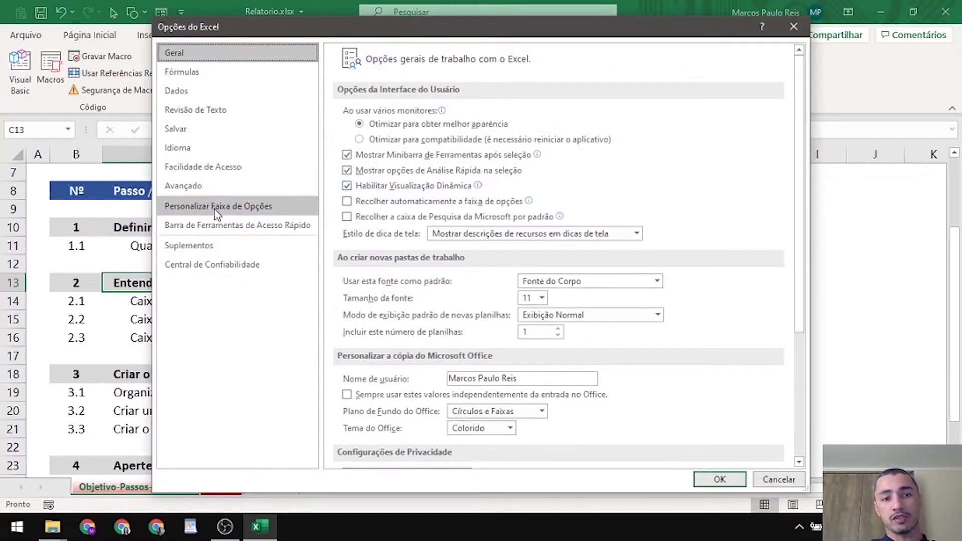
{"action": "left_click", "coordinate": [217, 213]}
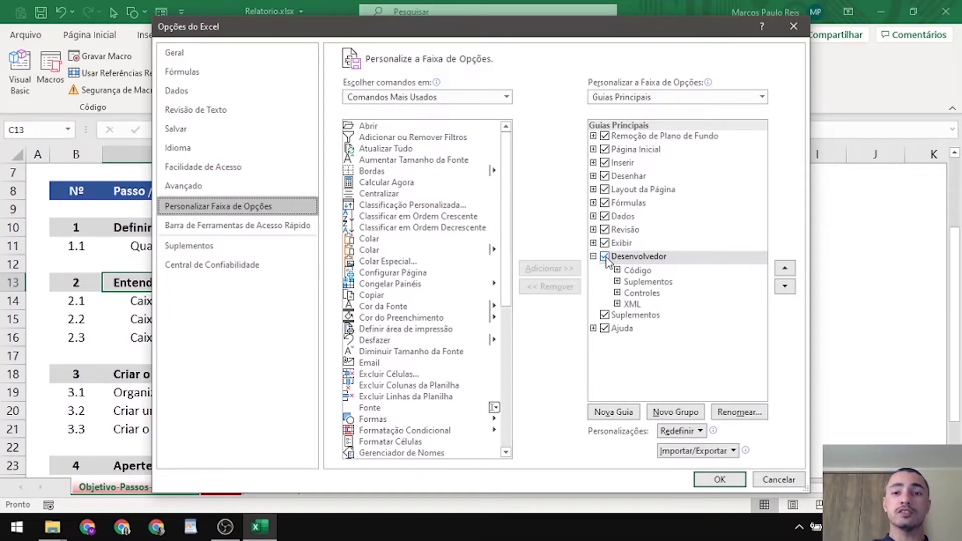
{"action": "left_click", "coordinate": [718, 482]}
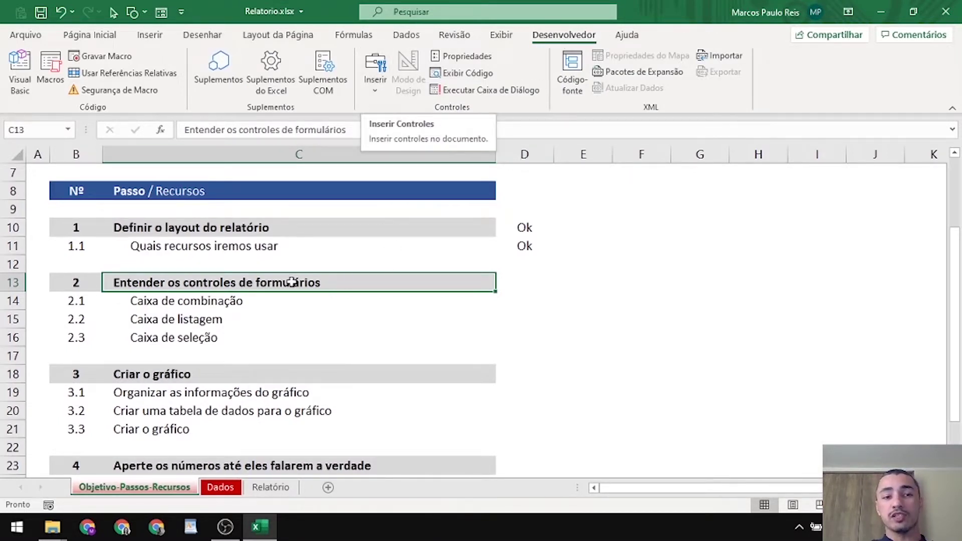
{"action": "left_click", "coordinate": [377, 85]}
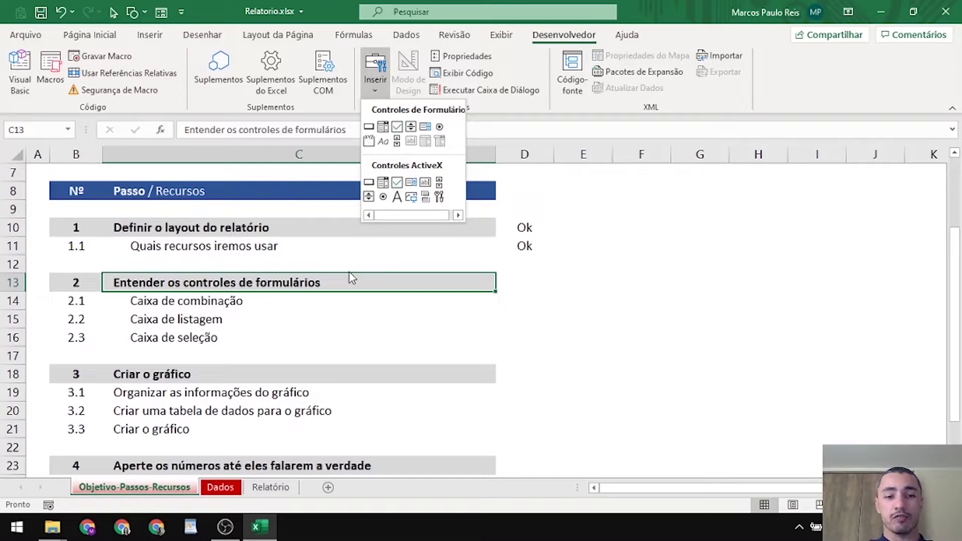
Add a new worksheet and name it "Caixa de combinação"
{"action": "left_click", "coordinate": [329, 487]}
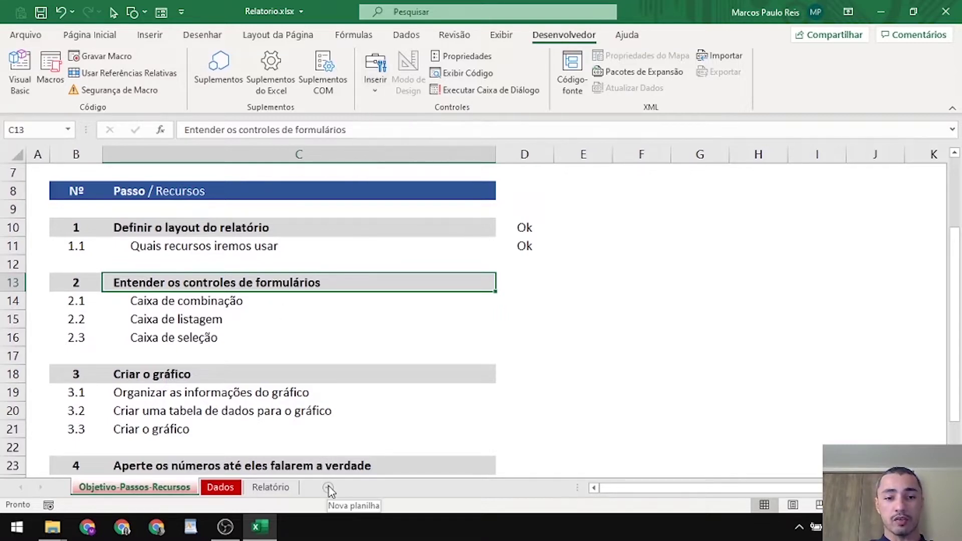
{"action": "left_click", "coordinate": [329, 487]}
{"action": "key", "text": "alt+c"}
{"action": "type", "text": "o"}
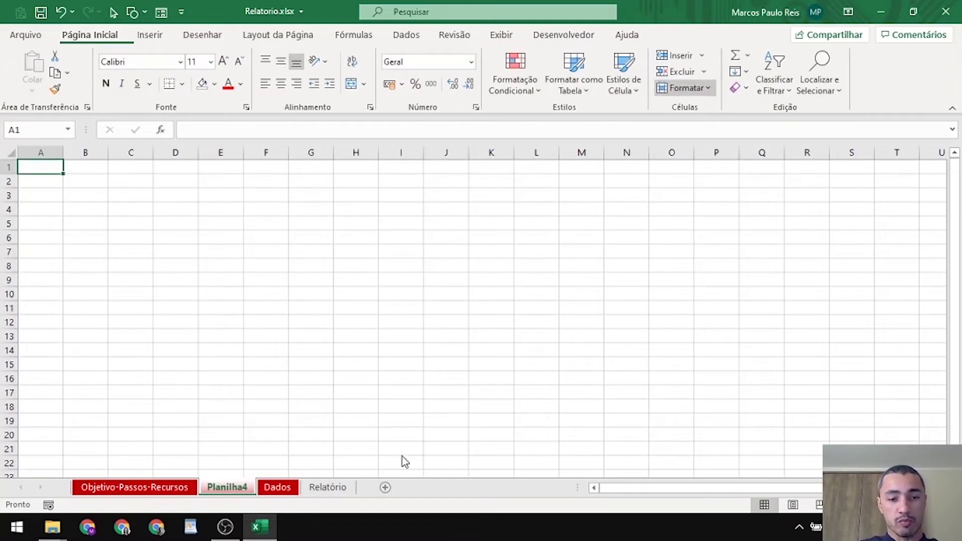
{"action": "type", "text": "rCaixa de"}
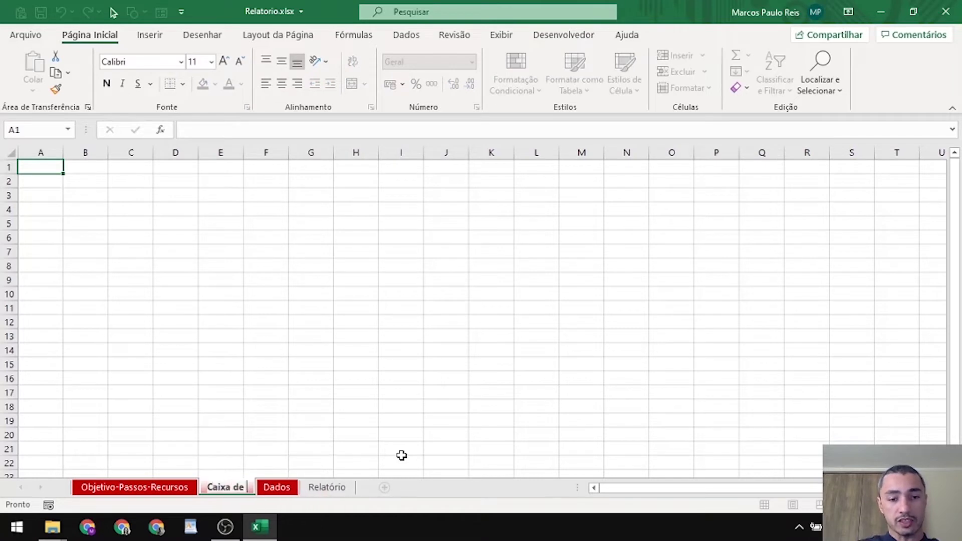
{"action": "type", "text": " combinação"}
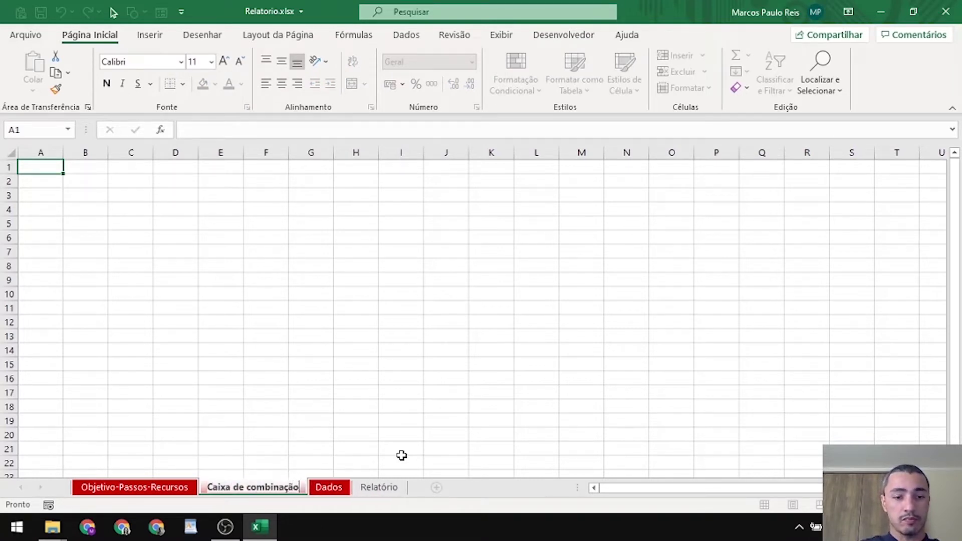
{"action": "key", "text": "Return"}
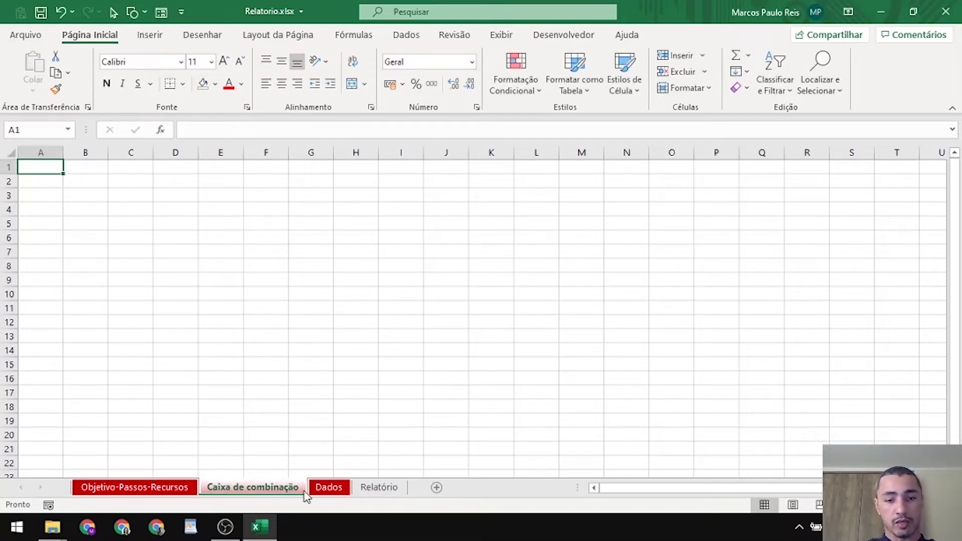
Move the Caixa de combinação sheet after Relatório and remove its tab color
{"action": "left_click_drag", "start_coordinate": [303, 496], "coordinate": [421, 494]}
{"action": "right_click", "coordinate": [388, 494]}
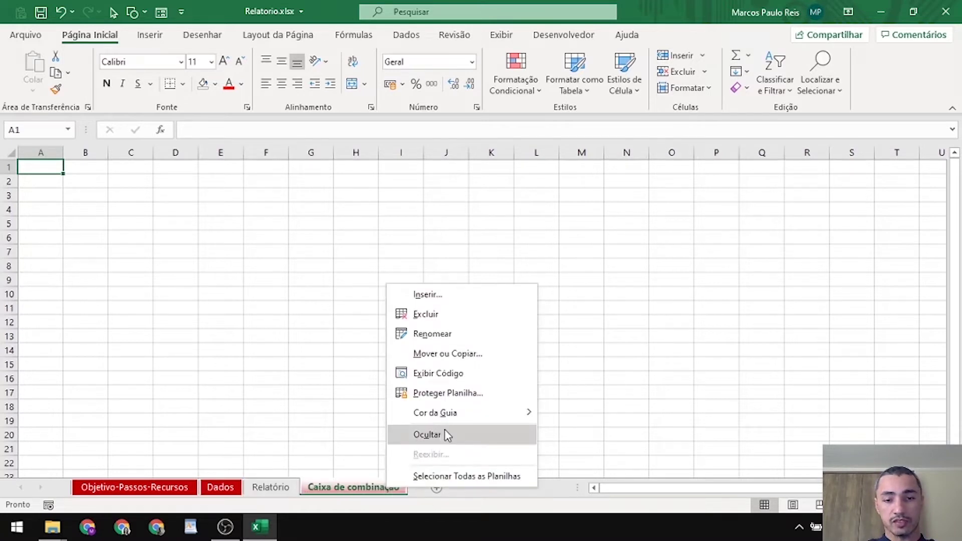
{"action": "mouse_move", "coordinate": [515, 421]}
{"action": "left_click", "coordinate": [603, 480]}
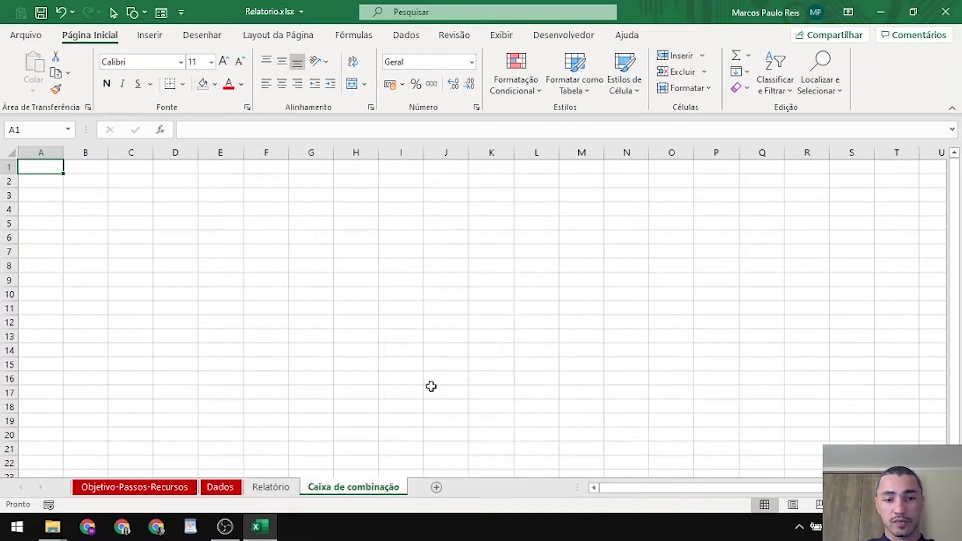
{"action": "left_click", "coordinate": [431, 383]}
{"action": "left_click", "coordinate": [71, 166]}
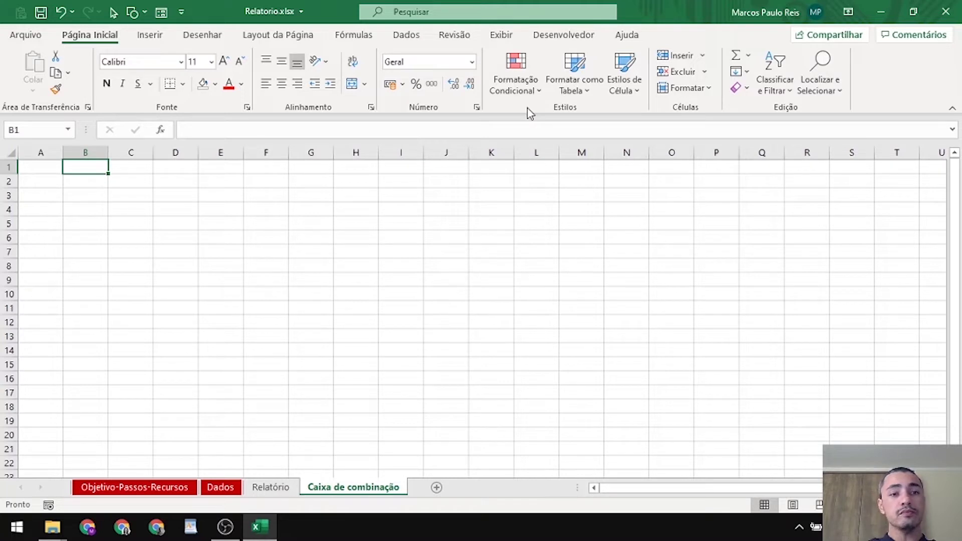
{"action": "key", "text": "Left"}
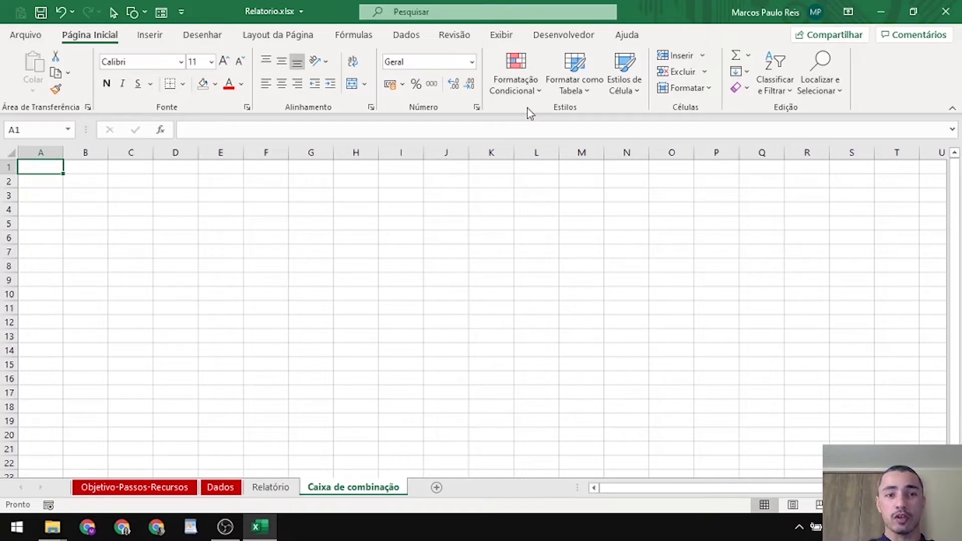
Draw a combo box form control on the Caixa de combinação sheet, spanning about columns D to H in rows 1 and 2
{"action": "left_click", "coordinate": [563, 36]}
{"action": "left_click", "coordinate": [380, 91]}
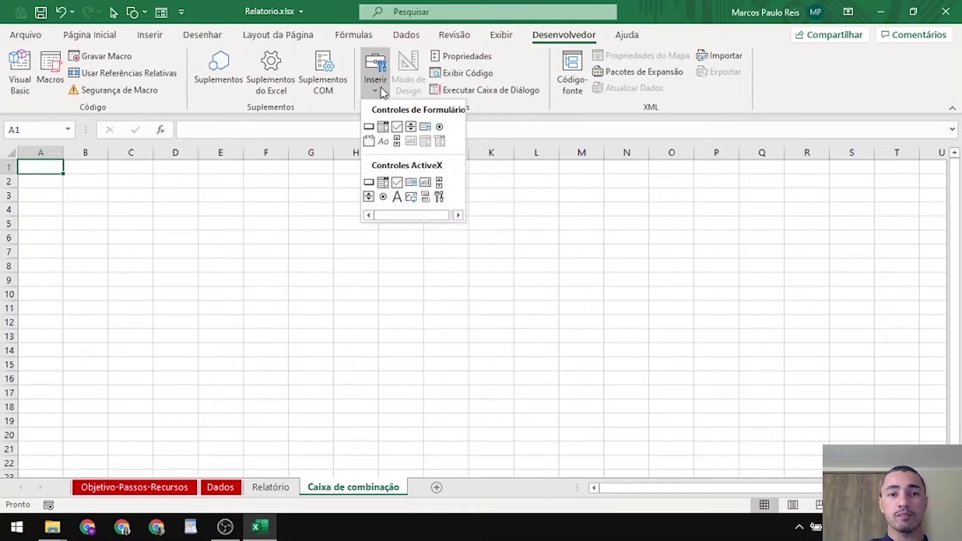
{"action": "left_click", "coordinate": [383, 128]}
{"action": "left_click_drag", "start_coordinate": [153, 164], "coordinate": [397, 189]}
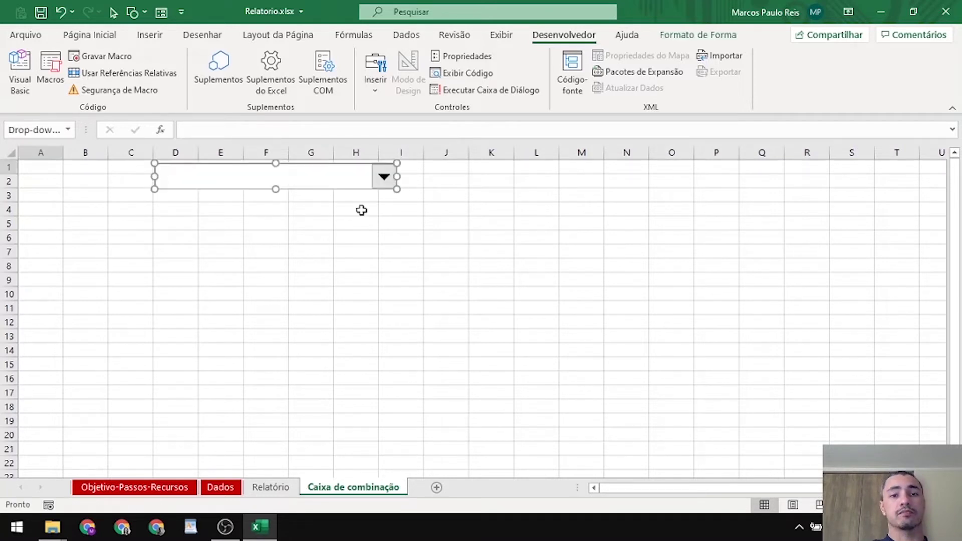
{"action": "left_click", "coordinate": [356, 211]}
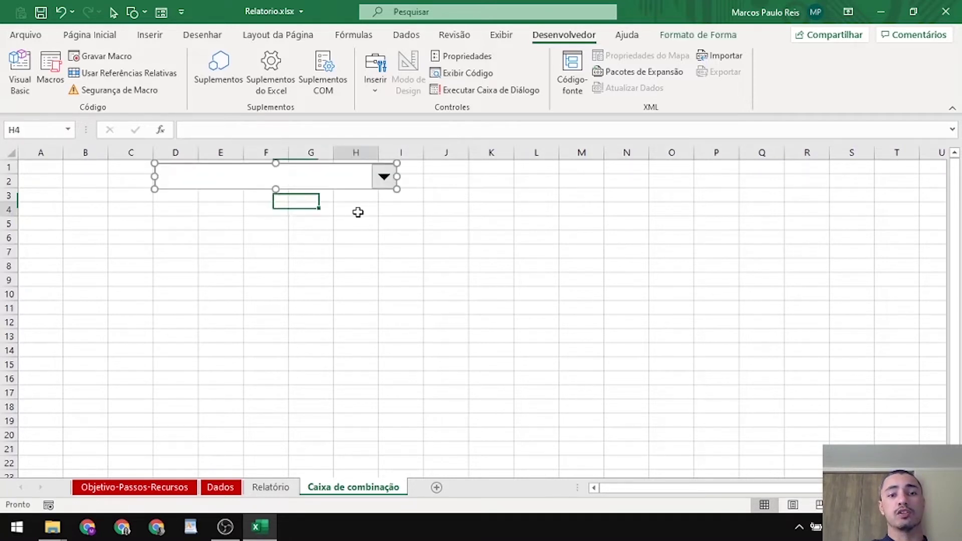
Open the combo box's drop-down list, and review its input range and cell link settings without changing them
{"action": "left_click", "coordinate": [327, 183]}
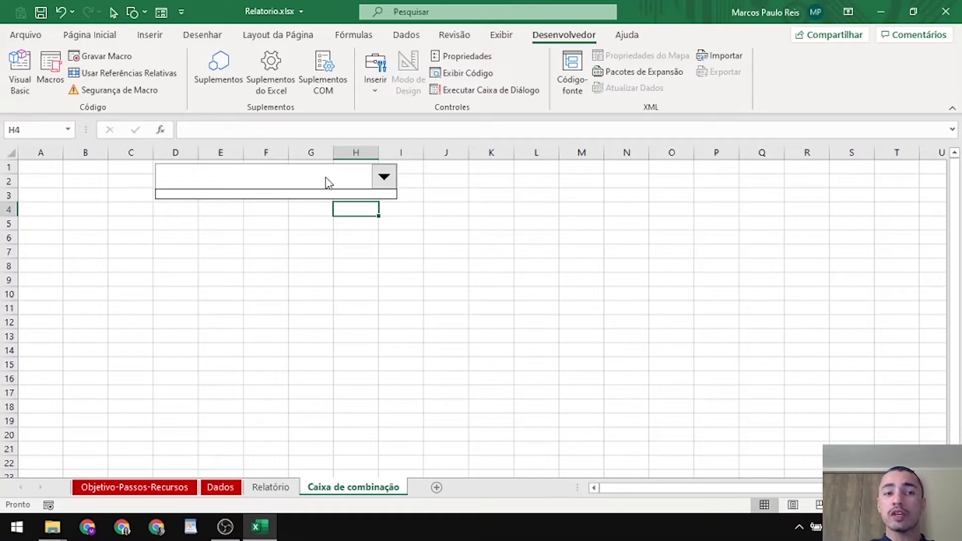
{"action": "left_click", "coordinate": [325, 210]}
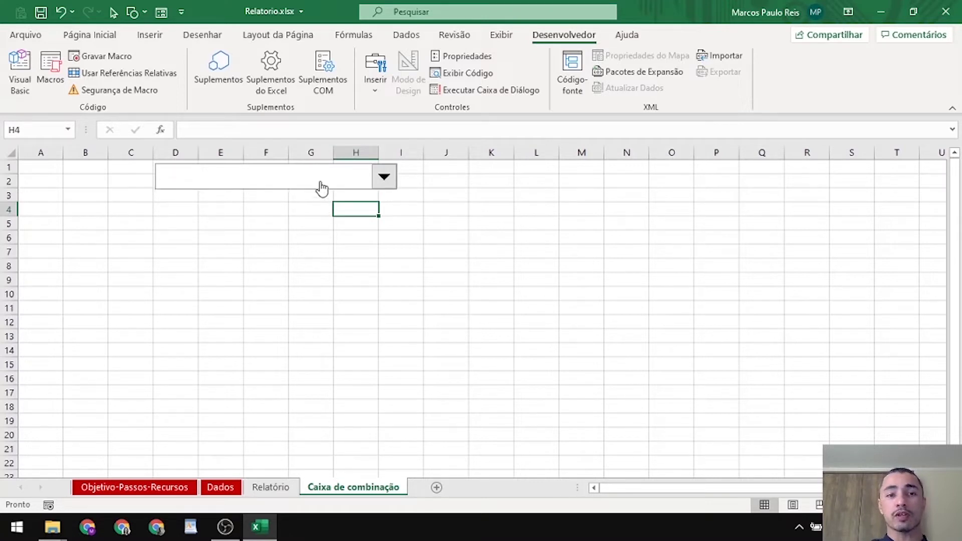
{"action": "right_click", "coordinate": [322, 189]}
{"action": "left_click", "coordinate": [361, 315]}
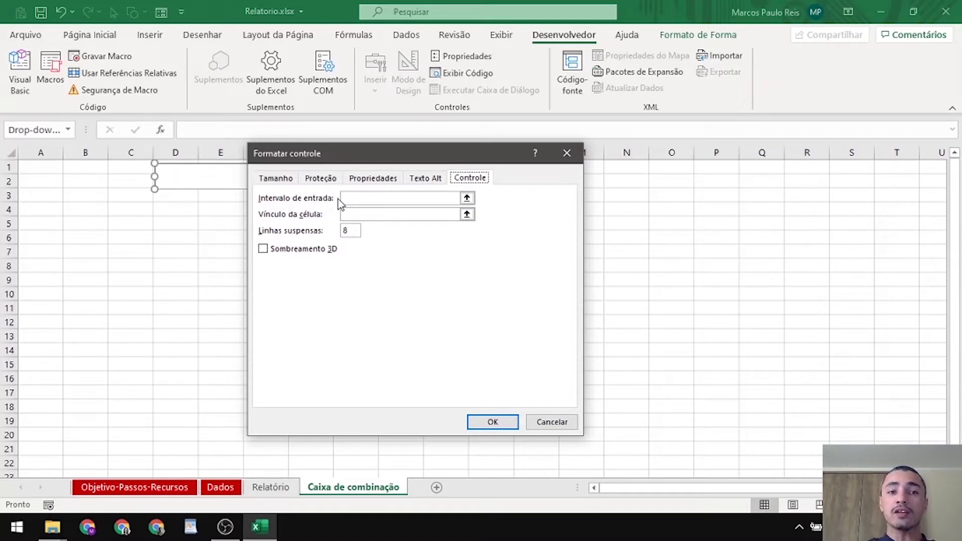
{"action": "left_click", "coordinate": [373, 219]}
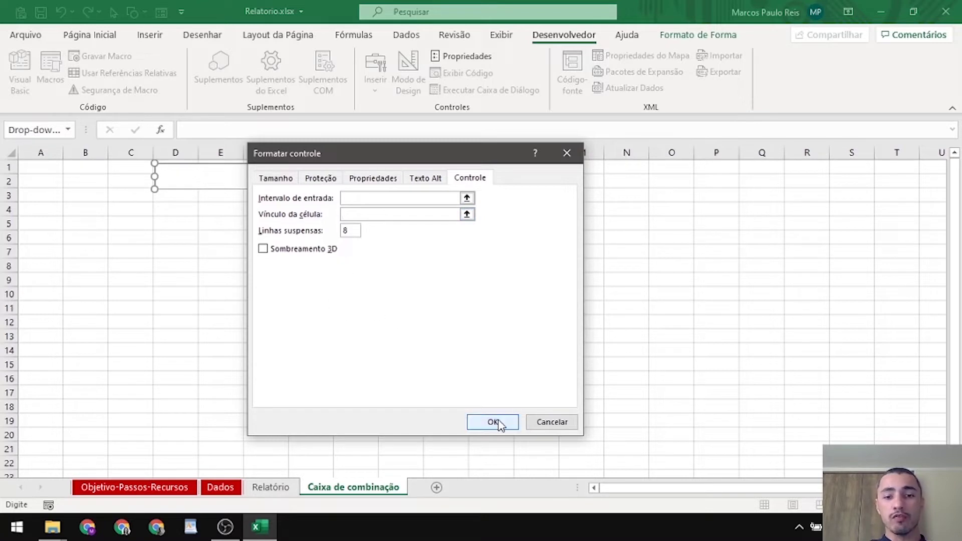
{"action": "left_click", "coordinate": [552, 422]}
{"action": "left_click", "coordinate": [312, 277]}
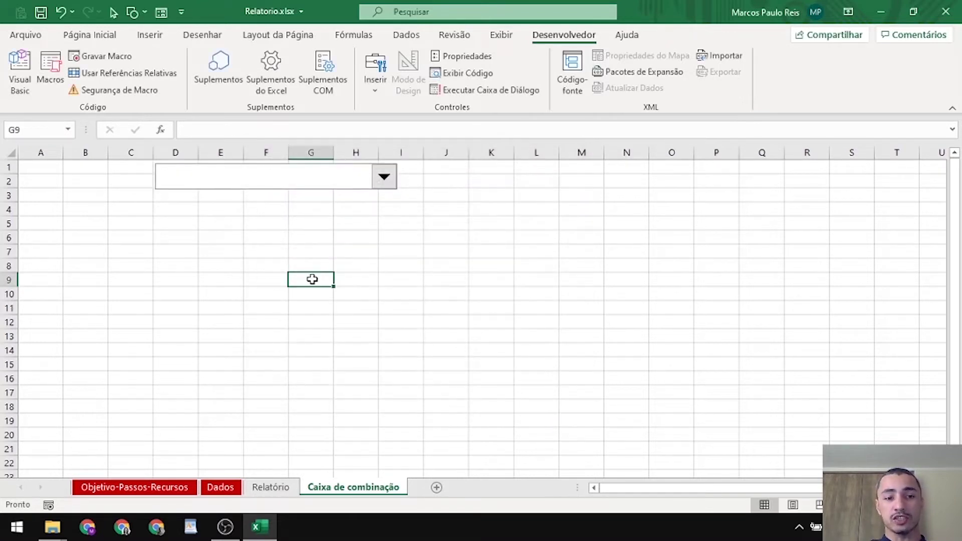
Review the distinct product names in the PRODUTO column of the Dados sheet
{"action": "left_click", "coordinate": [223, 487]}
{"action": "left_click", "coordinate": [165, 280]}
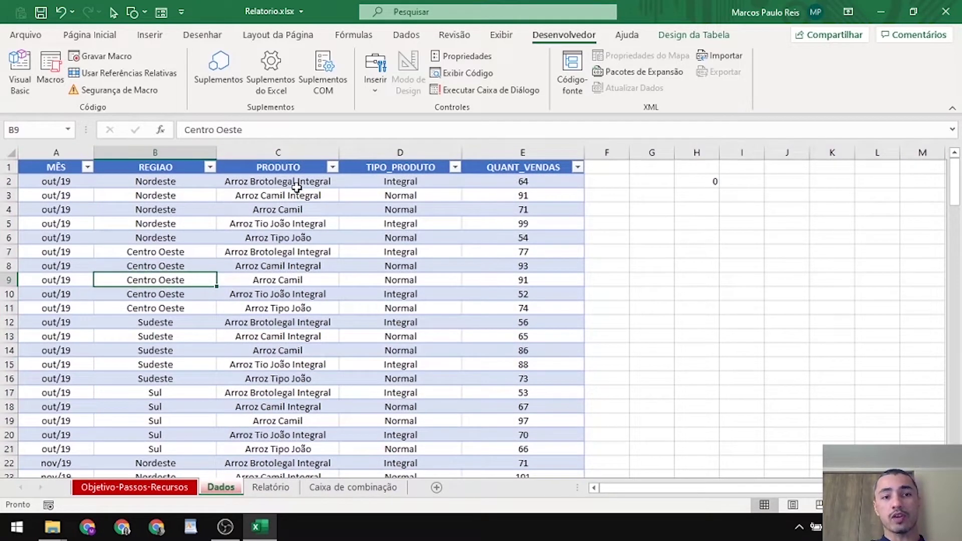
{"action": "left_click", "coordinate": [331, 167]}
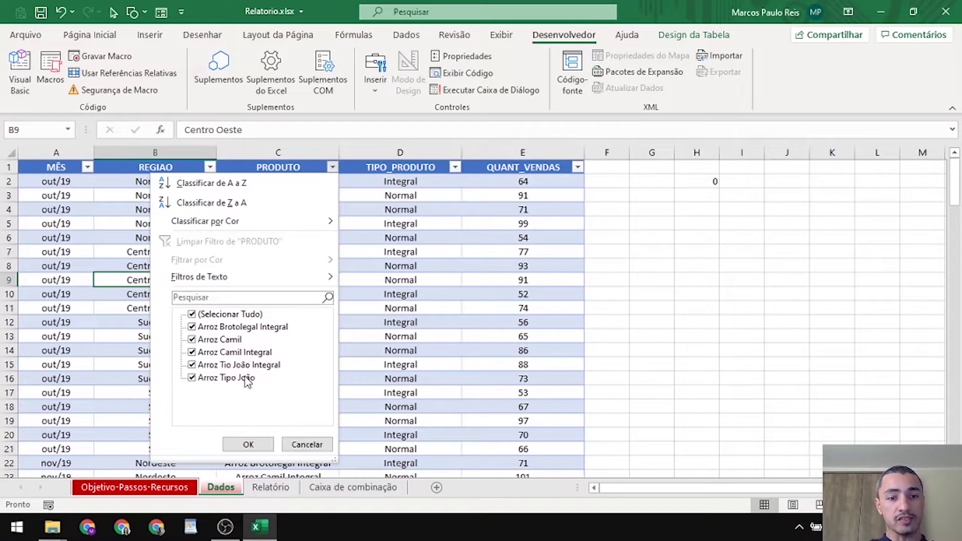
{"action": "left_click", "coordinate": [374, 275]}
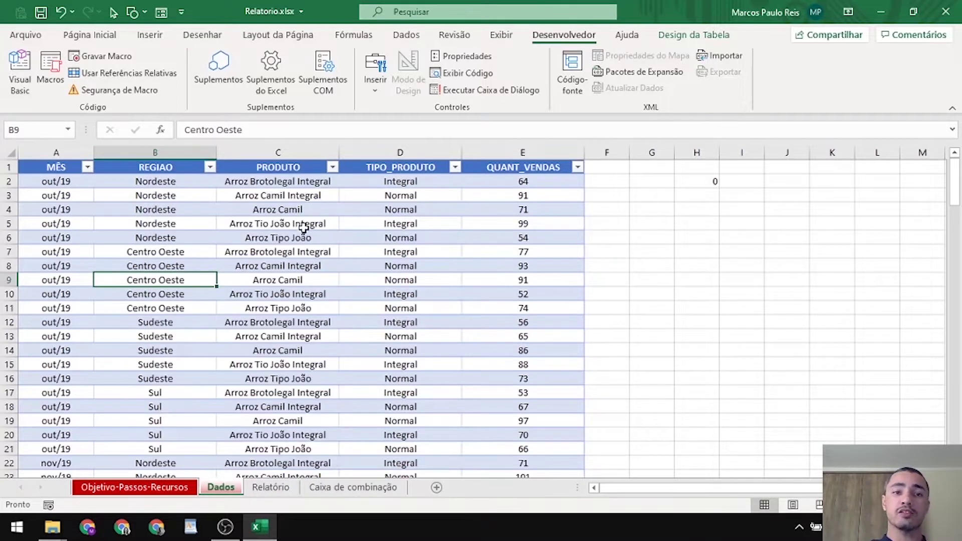
Select the product names in C2:C6 of Dados, and enter the heading "Lista" in A5 of Caixa de combinação
{"action": "left_click", "coordinate": [286, 181]}
{"action": "left_click_drag", "start_coordinate": [281, 181], "coordinate": [278, 237]}
{"action": "key", "text": "ctrl+c"}
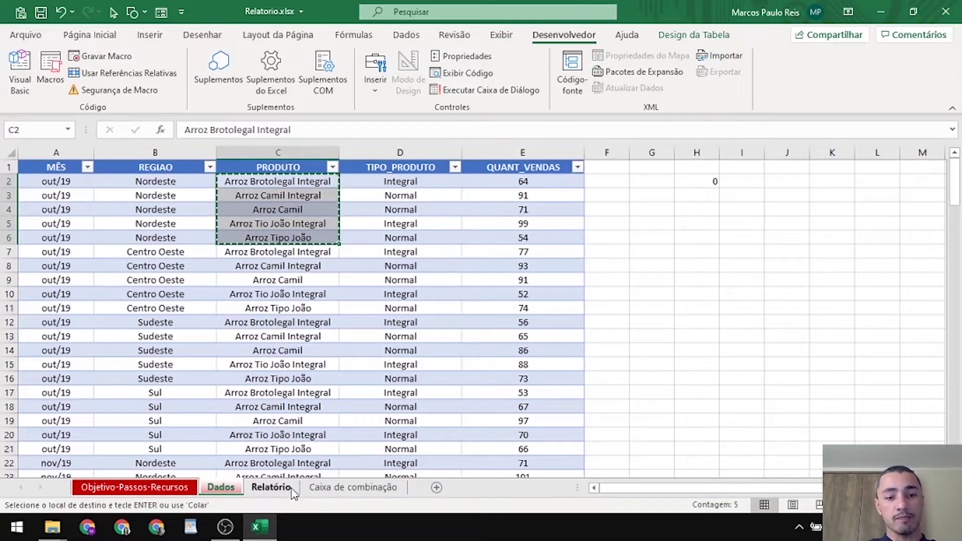
{"action": "left_click", "coordinate": [333, 488]}
{"action": "left_click", "coordinate": [58, 220]}
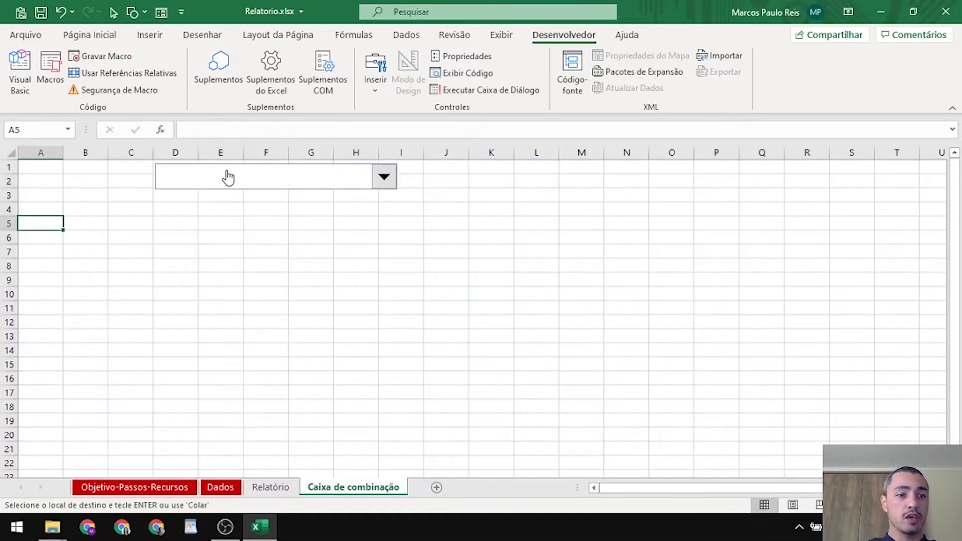
{"action": "type", "text": "L"}
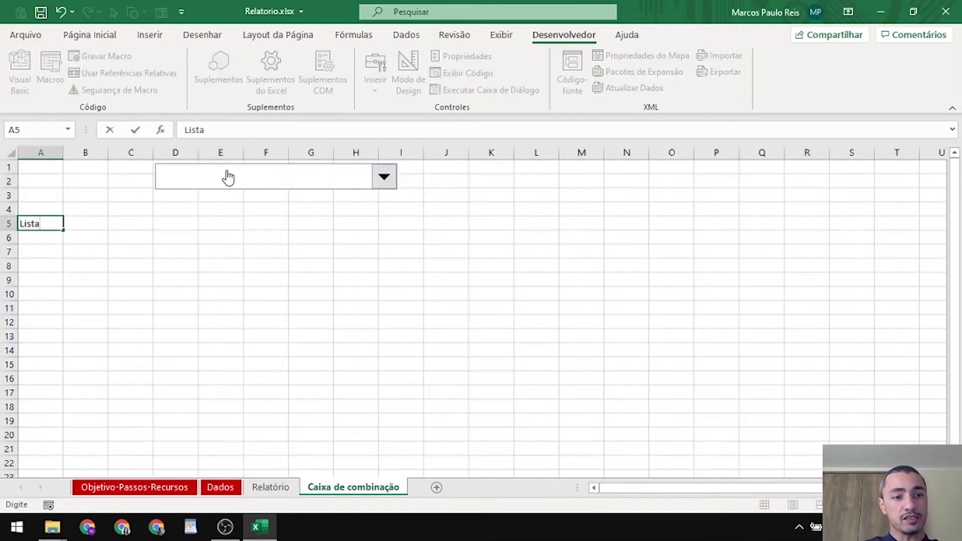
{"action": "type", "text": "ista"}
{"action": "key", "text": "Return"}
Copy the product names in C2:C6 of Dados and paste them as values below the Lista heading, starting at A6
{"action": "key", "text": "ctrl+Page_Up"}
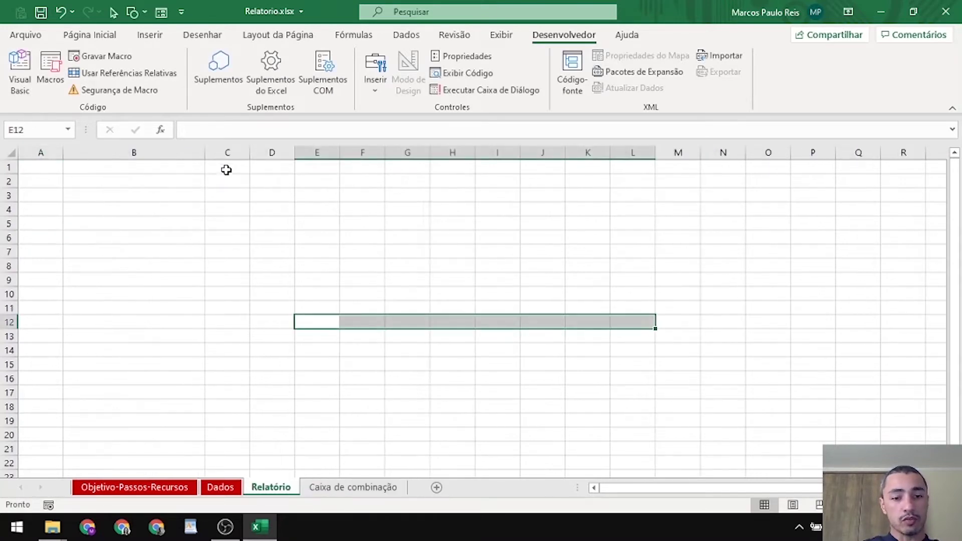
{"action": "key", "text": "ctrl+Page_Up"}
{"action": "key", "text": "ctrl+c"}
{"action": "key", "text": "ctrl+Page_Down"}
{"action": "key", "text": "ctrl+Page_Down"}
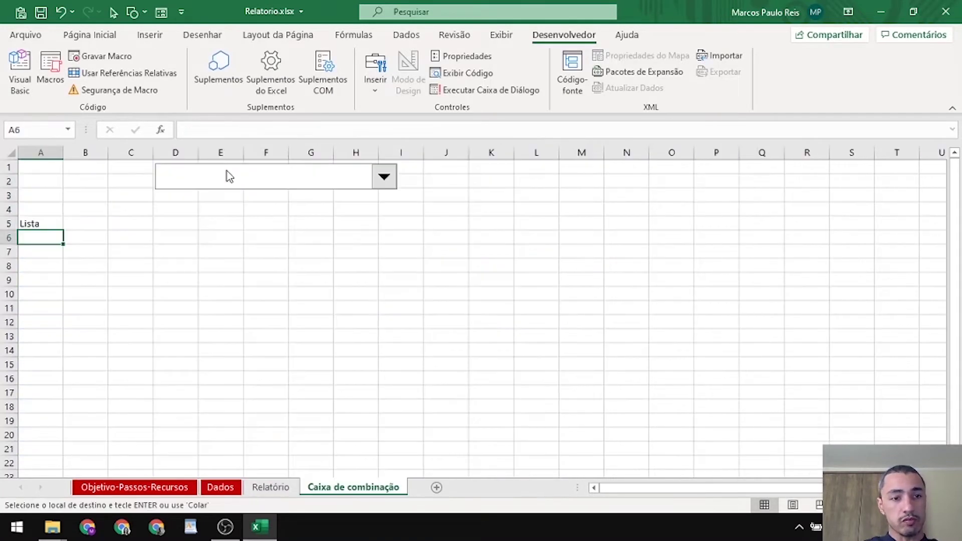
{"action": "key", "text": "ctrl+alt+v"}
{"action": "key", "text": "Return"}
{"action": "key", "text": "Up"}
{"action": "key", "text": "ctrl+shift+Down"}
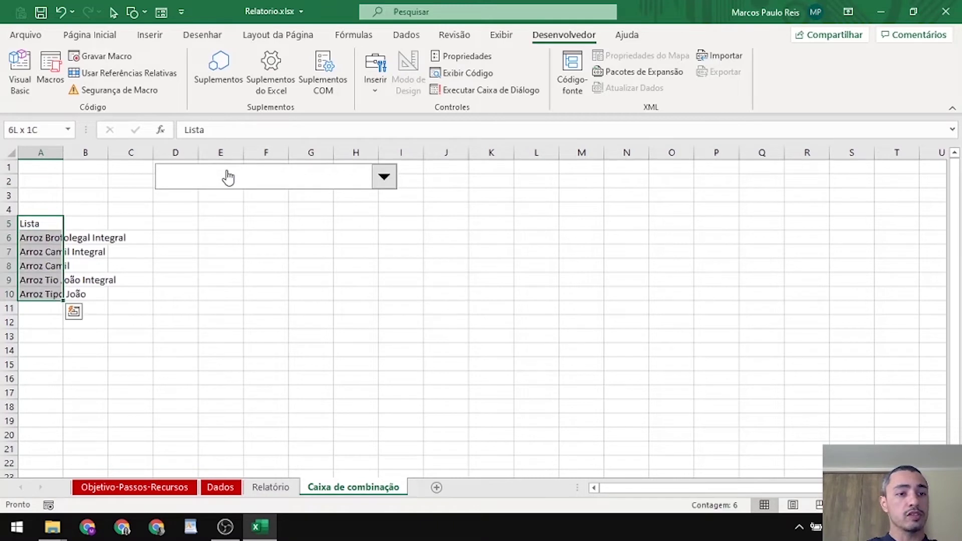
Fit column A's width to the product names and make the Lista heading in A5 bold
{"action": "left_click", "coordinate": [55, 224]}
{"action": "double_click", "coordinate": [63, 152]}
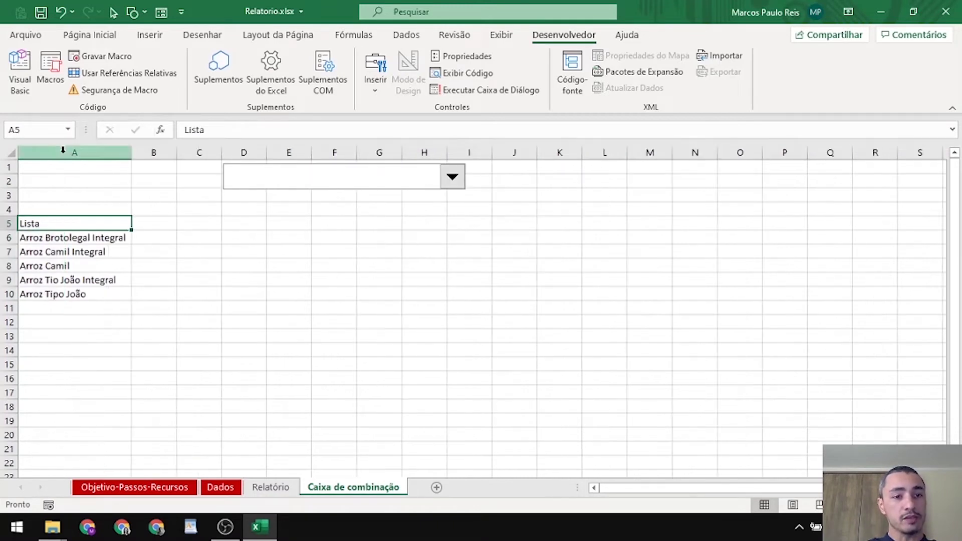
{"action": "key", "text": "ctrl+b"}
{"action": "left_click", "coordinate": [62, 236]}
{"action": "left_click", "coordinate": [79, 219]}
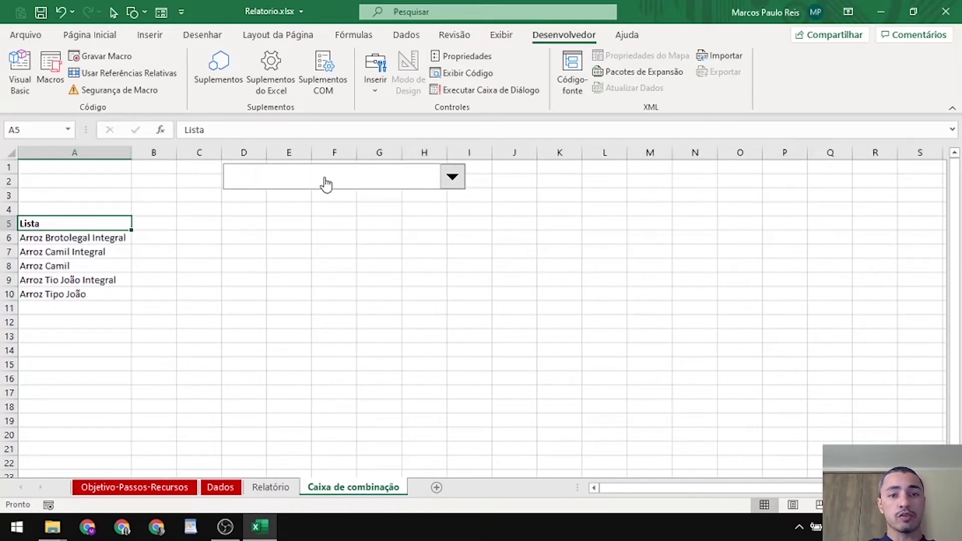
Open the combo box's control formatting and set its input range to the product names in $A$6:$A$10
{"action": "right_click", "coordinate": [325, 184]}
{"action": "left_click", "coordinate": [390, 312]}
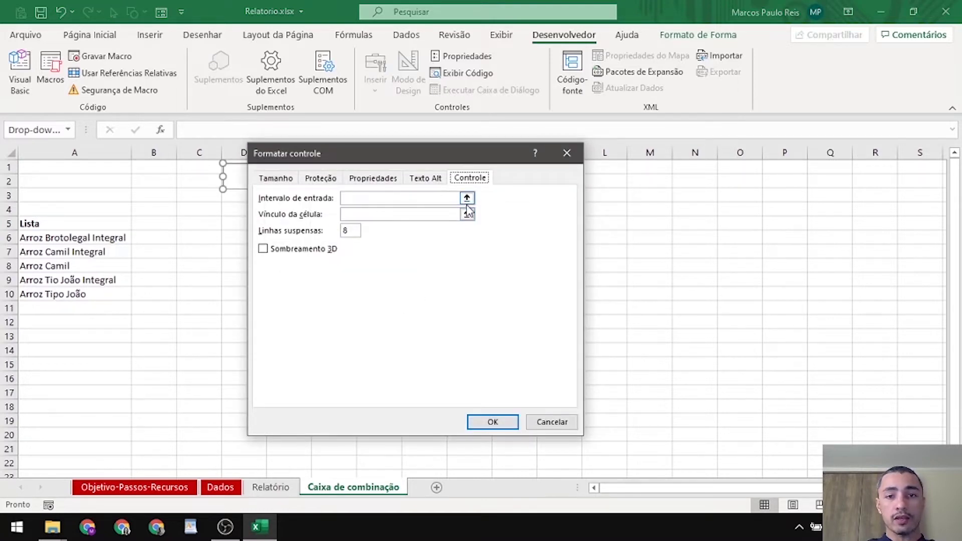
{"action": "left_click", "coordinate": [466, 198]}
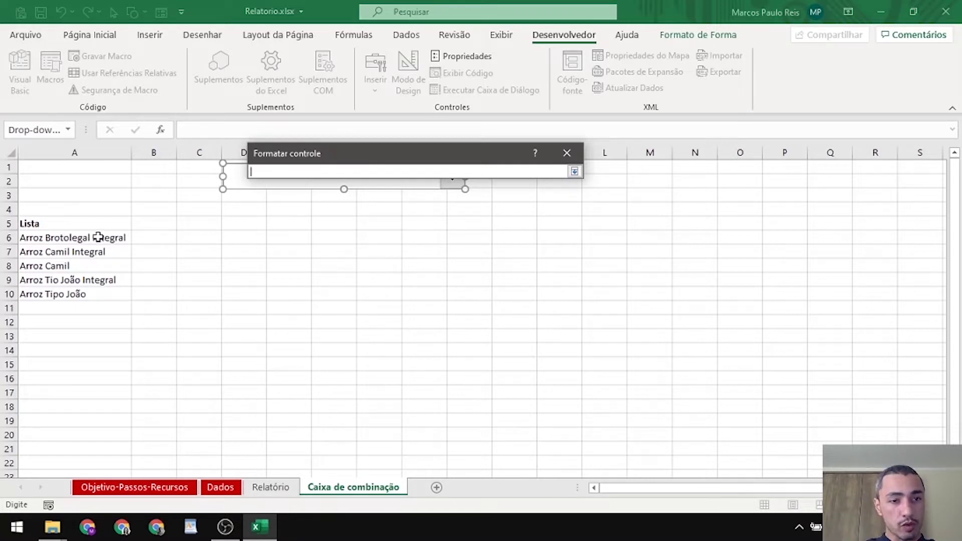
{"action": "left_click_drag", "start_coordinate": [98, 239], "coordinate": [114, 293]}
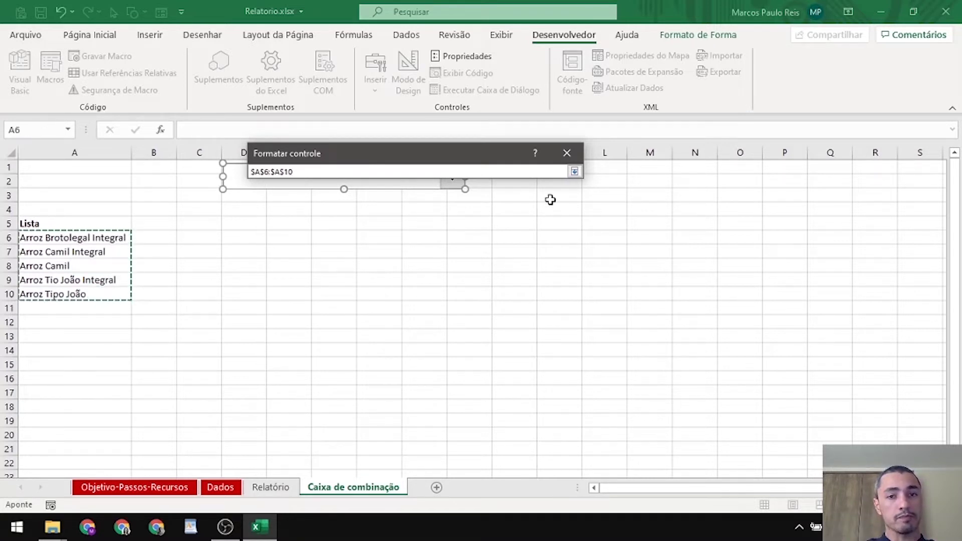
{"action": "left_click", "coordinate": [574, 171]}
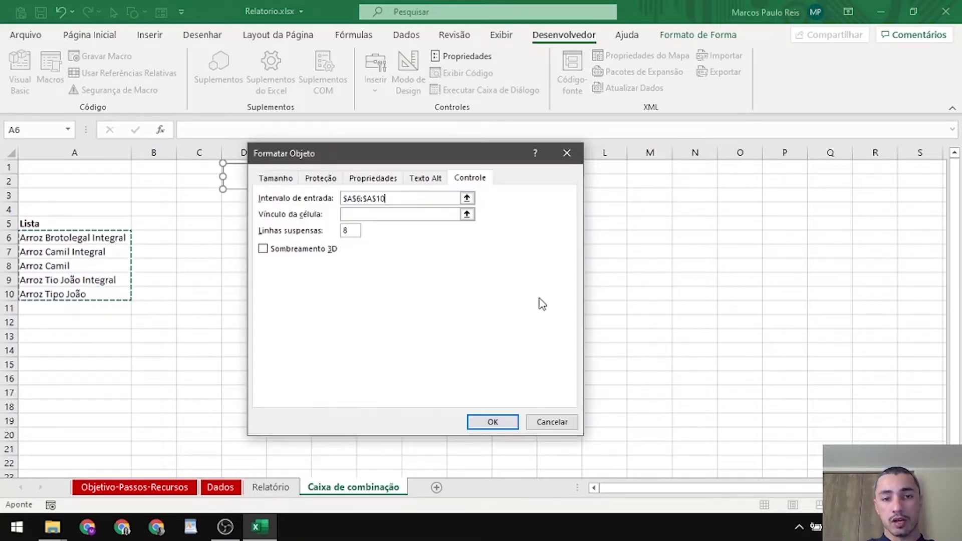
Link the combo box to cell $A$2
{"action": "left_click", "coordinate": [466, 214]}
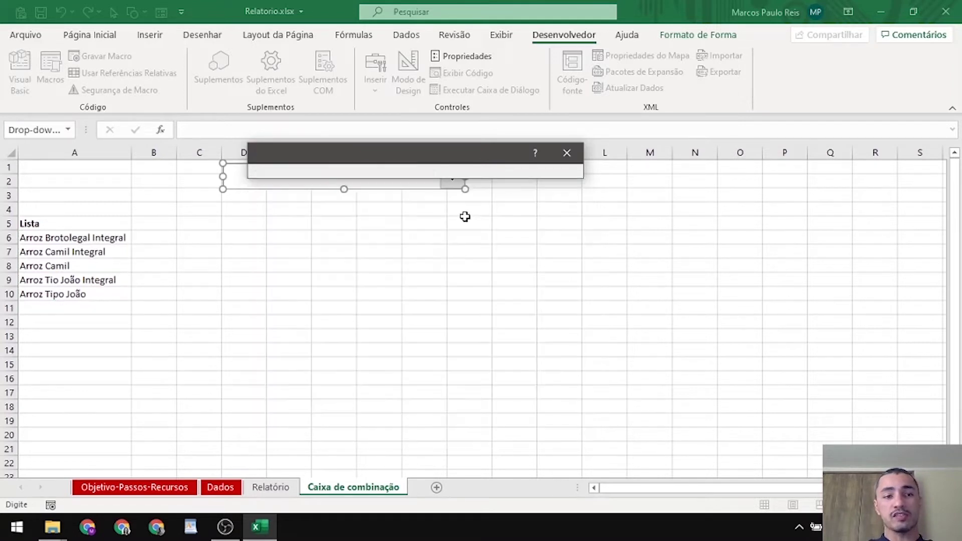
{"action": "left_click", "coordinate": [80, 184]}
{"action": "left_click", "coordinate": [575, 171]}
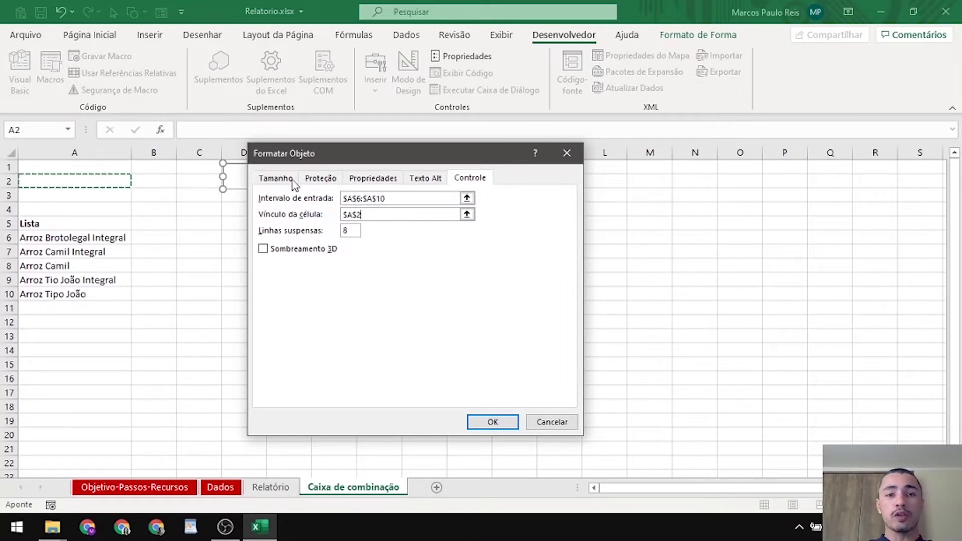
{"action": "left_click_drag", "start_coordinate": [301, 153], "coordinate": [537, 150]}
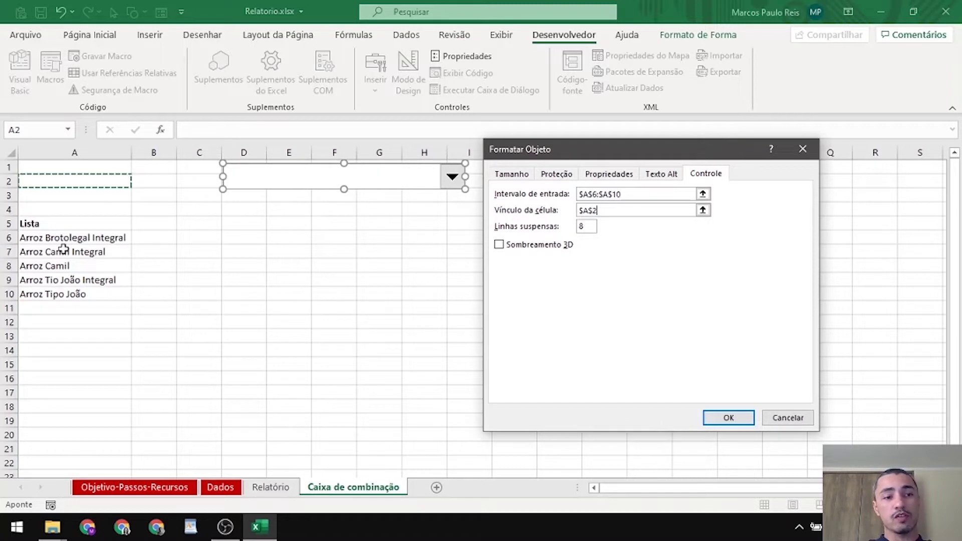
Set the combo box's drop-down lines to 2, apply the control settings, and test scrolling through its list
{"action": "left_click", "coordinate": [589, 226]}
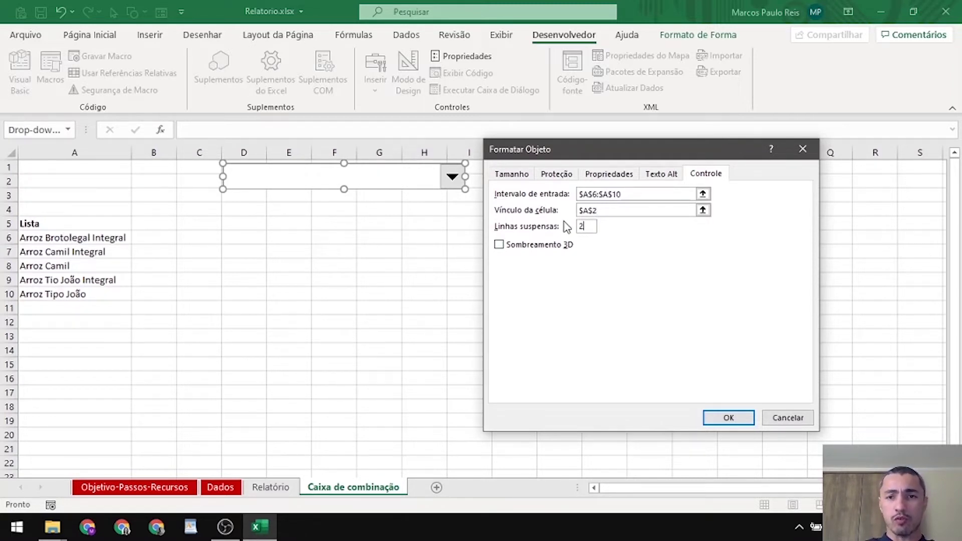
{"action": "left_click", "coordinate": [740, 422]}
{"action": "left_click", "coordinate": [379, 263]}
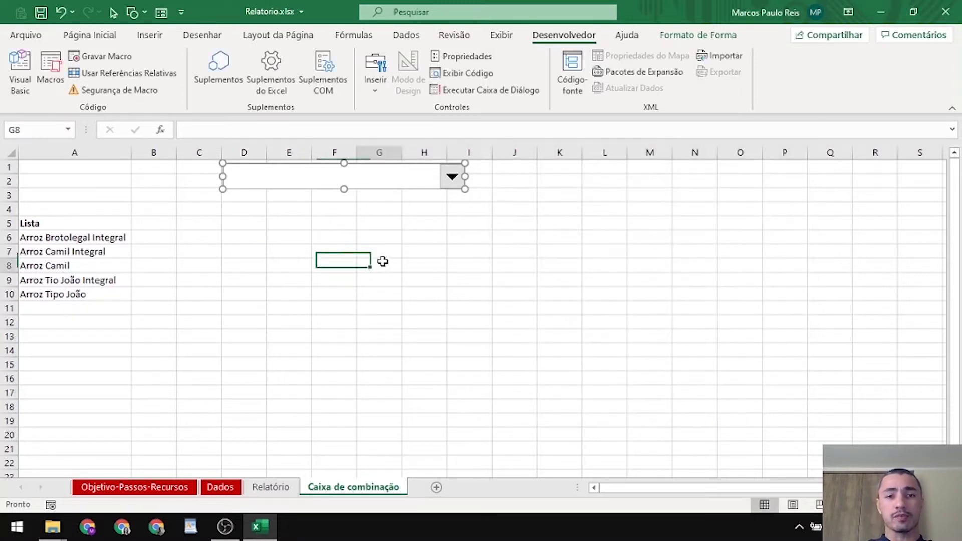
{"action": "left_click", "coordinate": [453, 177]}
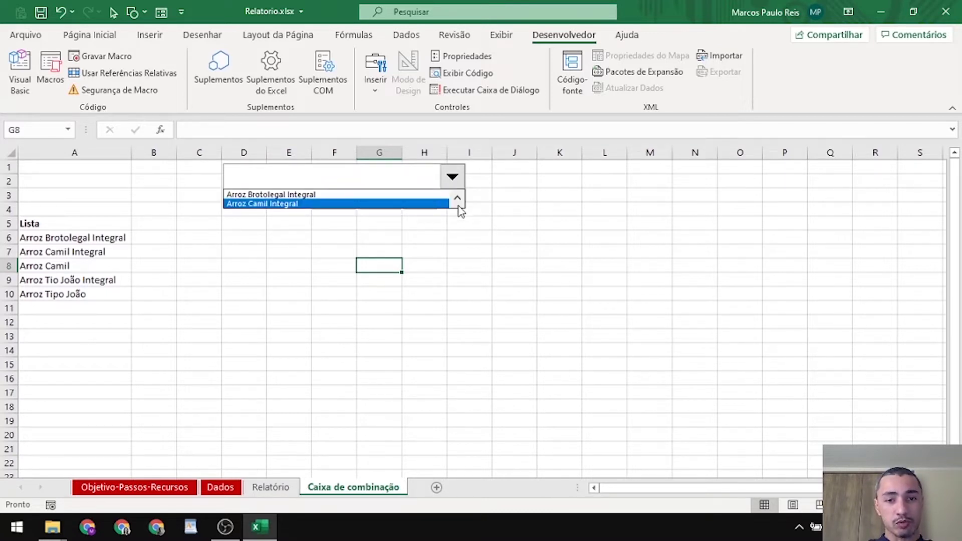
{"action": "scroll", "coordinate": [457, 203], "scroll_direction": "down", "scroll_amount": 3}
{"action": "scroll", "coordinate": [391, 181], "scroll_direction": "up", "scroll_amount": 1}
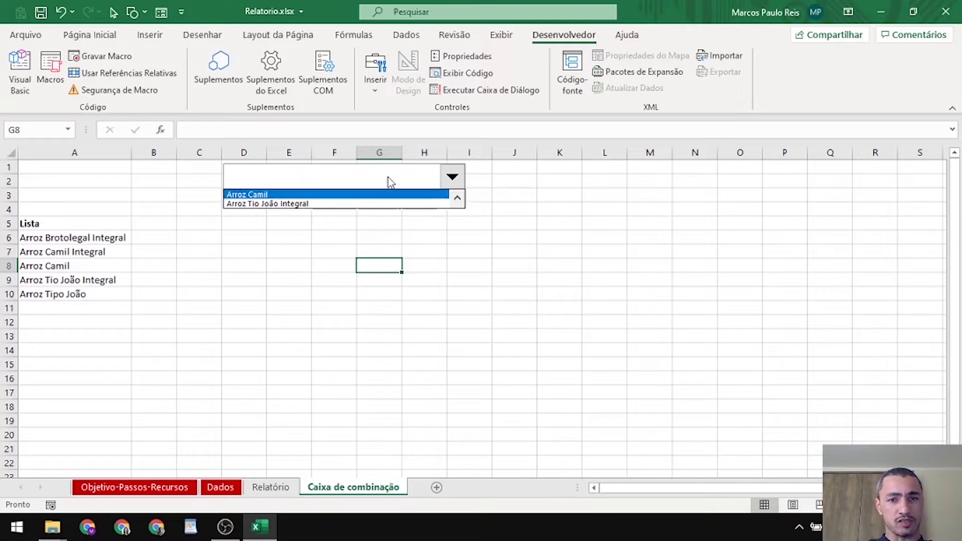
{"action": "left_click", "coordinate": [391, 182]}
Increase the combo box's number of drop-down lines so its list can show all the products at once
{"action": "right_click", "coordinate": [389, 179]}
{"action": "left_click", "coordinate": [440, 307]}
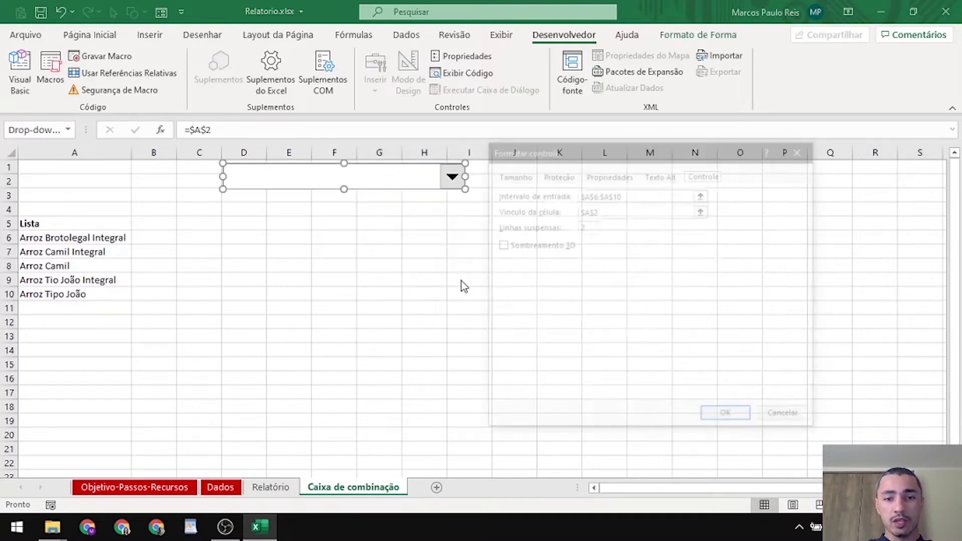
{"action": "left_click", "coordinate": [583, 227]}
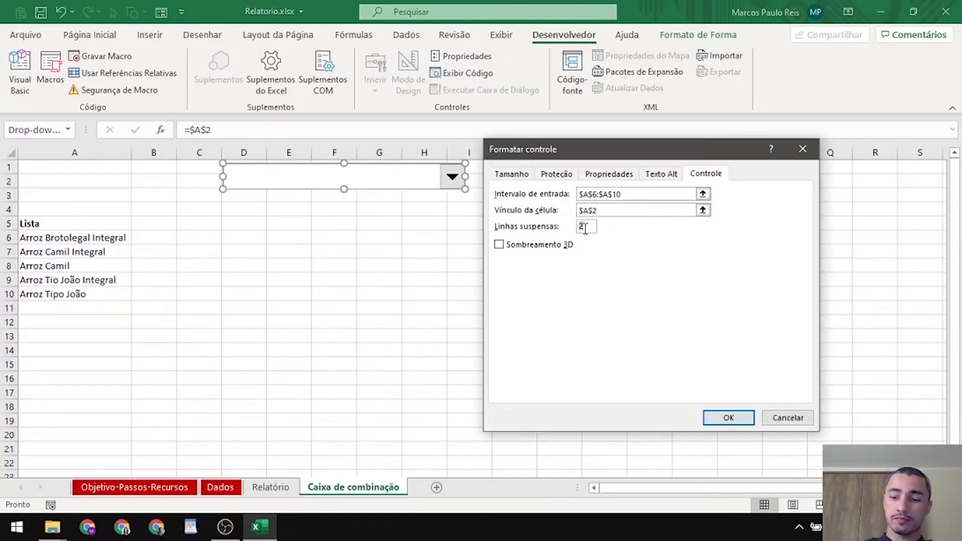
{"action": "key", "text": "Return"}
{"action": "left_click", "coordinate": [408, 231]}
Test the linked cell A2 by choosing Arroz Brotolegal Integral, Arroz Camil, Arroz Tio João Integral and Arroz Tipo João in turn in the combo box
{"action": "left_click", "coordinate": [434, 178]}
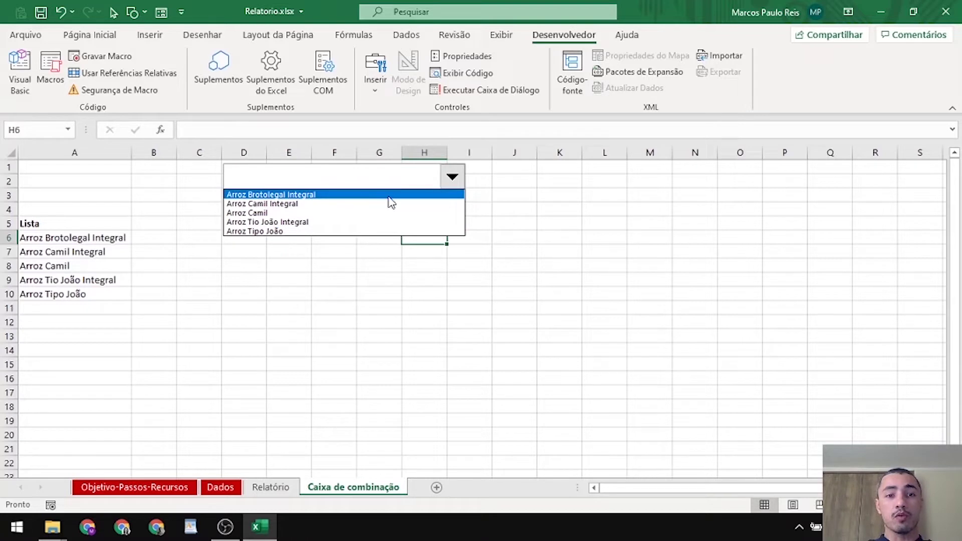
{"action": "left_click", "coordinate": [389, 197]}
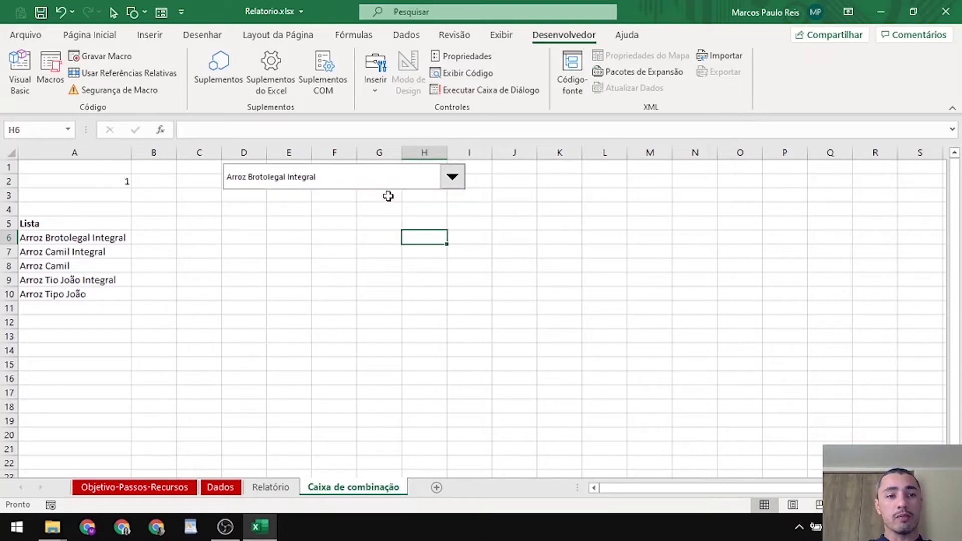
{"action": "left_click", "coordinate": [117, 182]}
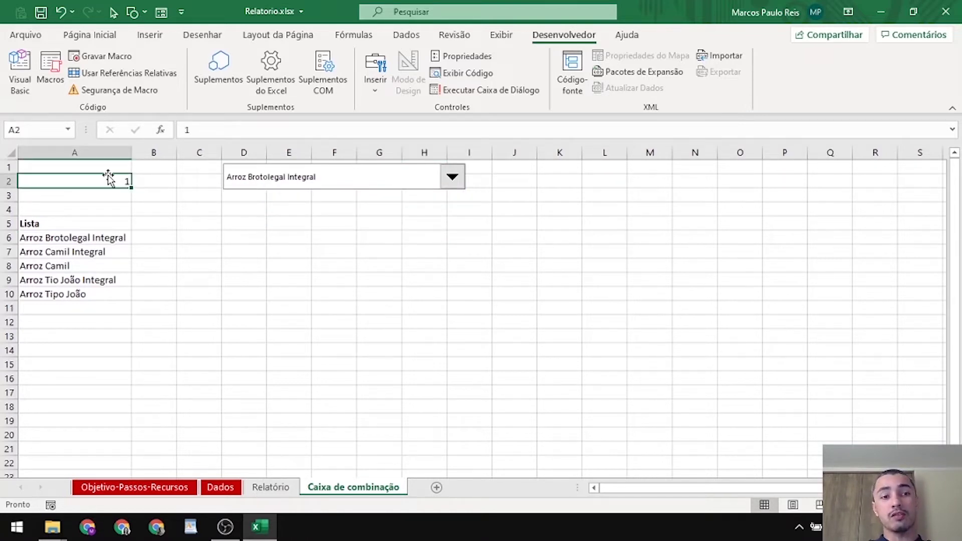
{"action": "left_click", "coordinate": [335, 182]}
{"action": "left_click", "coordinate": [335, 213]}
{"action": "left_click", "coordinate": [338, 184]}
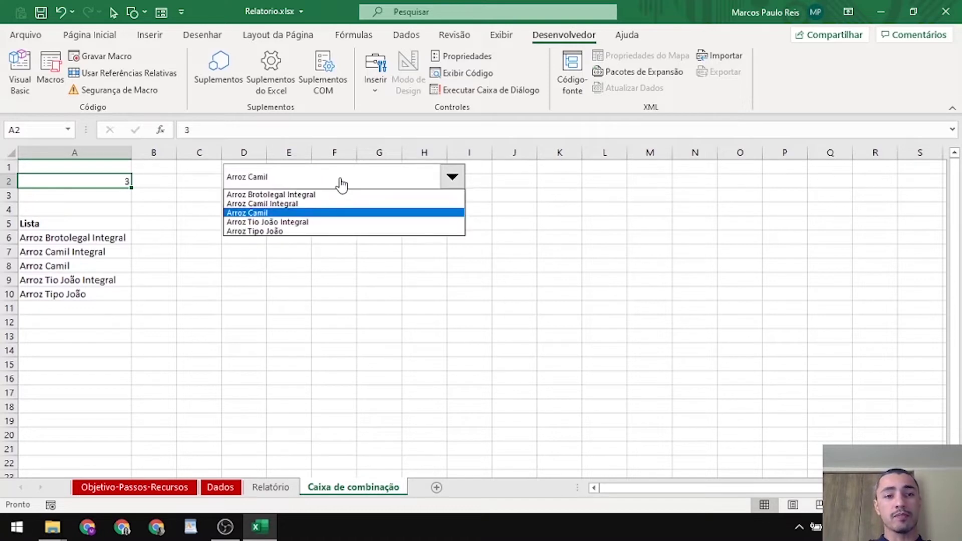
{"action": "left_click", "coordinate": [333, 223]}
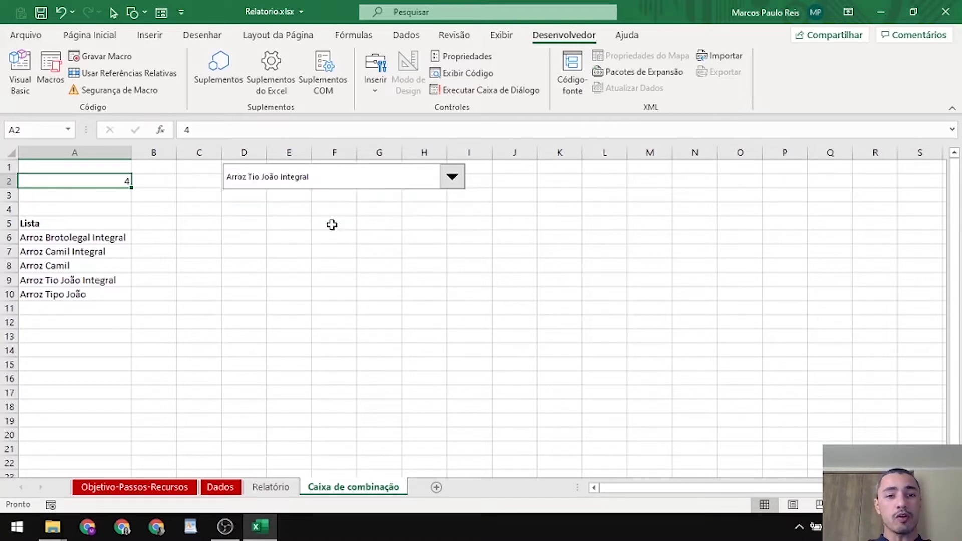
{"action": "left_click", "coordinate": [329, 176]}
{"action": "left_click", "coordinate": [350, 233]}
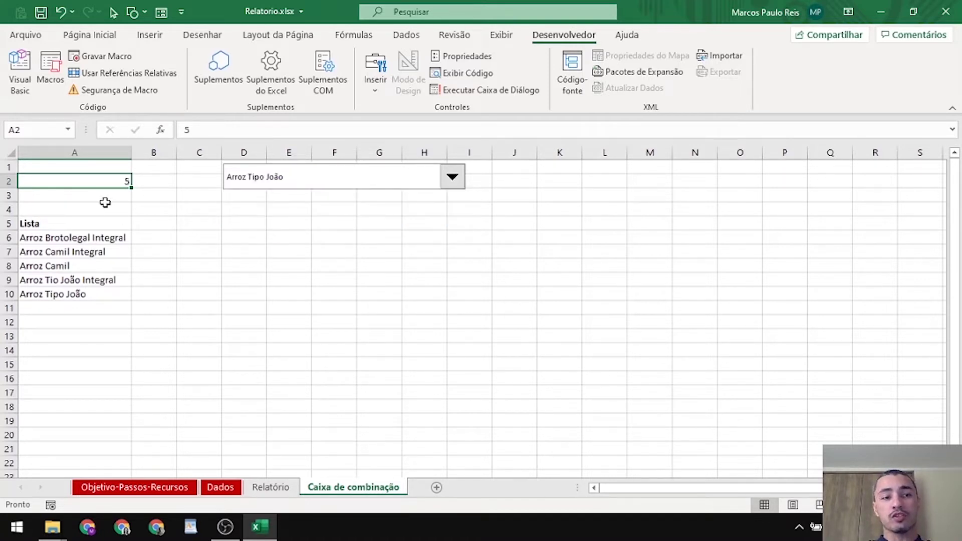
Choose Arroz Camil in the combo box and compare its position in the A6:A10 list with linked cell A2
{"action": "left_click", "coordinate": [112, 236]}
{"action": "left_click_drag", "start_coordinate": [113, 236], "coordinate": [125, 294]}
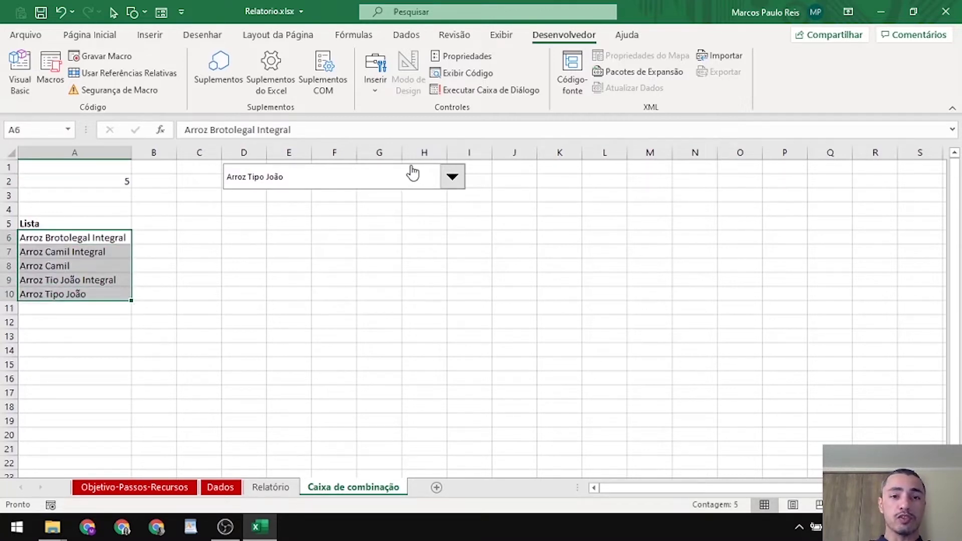
{"action": "left_click", "coordinate": [412, 173]}
{"action": "left_click", "coordinate": [379, 213]}
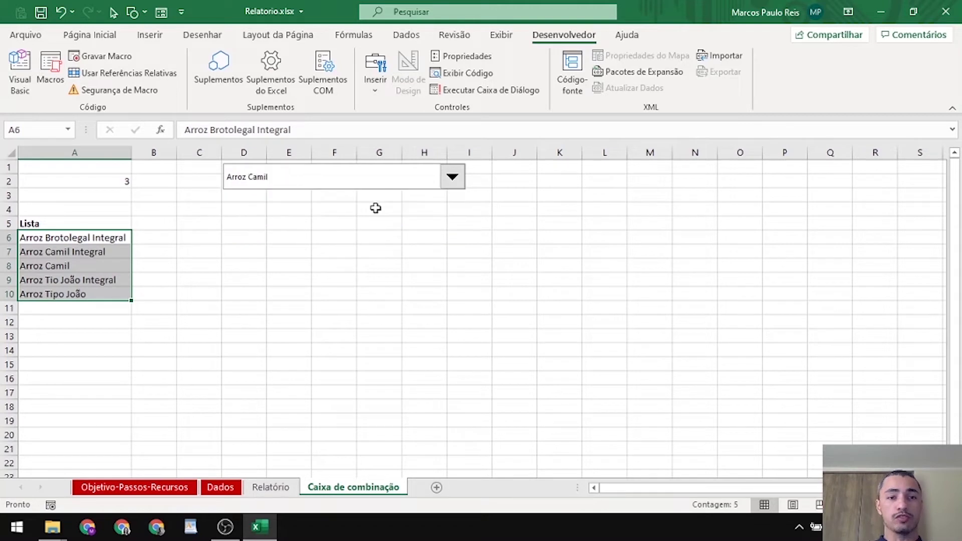
{"action": "left_click", "coordinate": [253, 277]}
{"action": "left_click", "coordinate": [110, 179]}
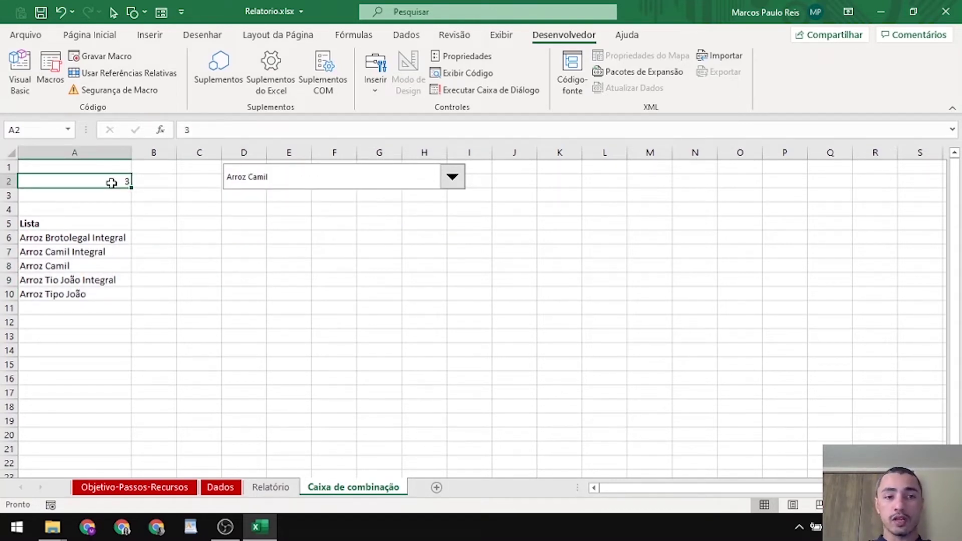
{"action": "left_click", "coordinate": [101, 238]}
{"action": "key", "text": "shift+Down"}
{"action": "key", "text": "shift+Down"}
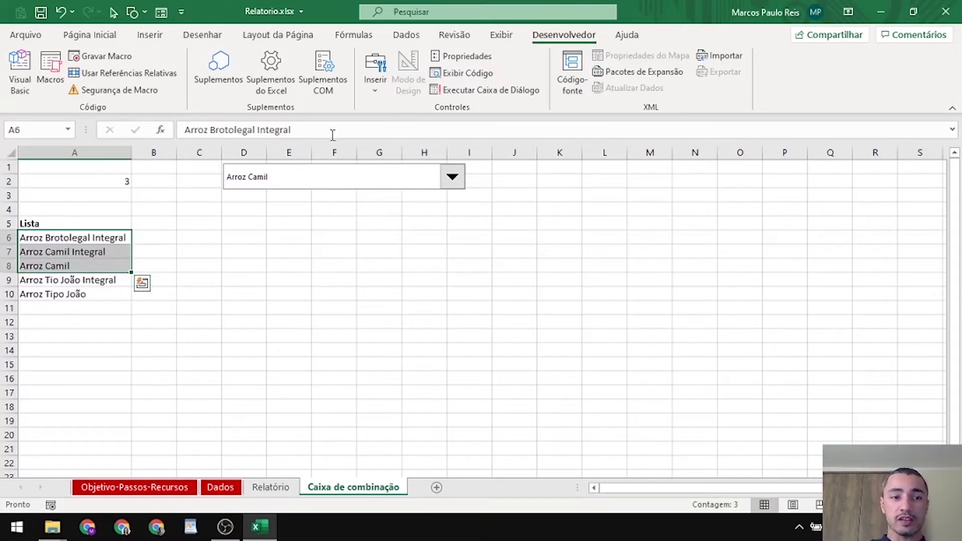
{"action": "left_click", "coordinate": [74, 241]}
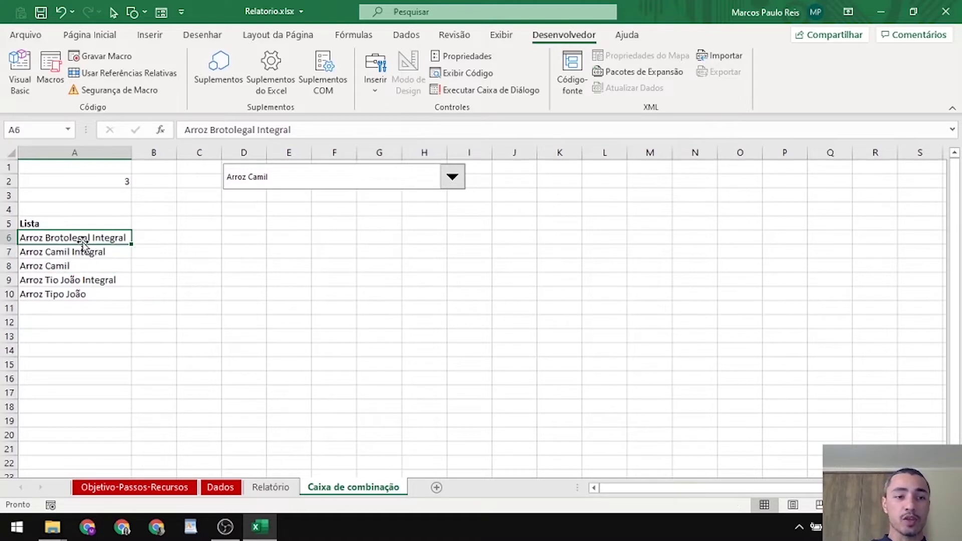
{"action": "left_click", "coordinate": [88, 268]}
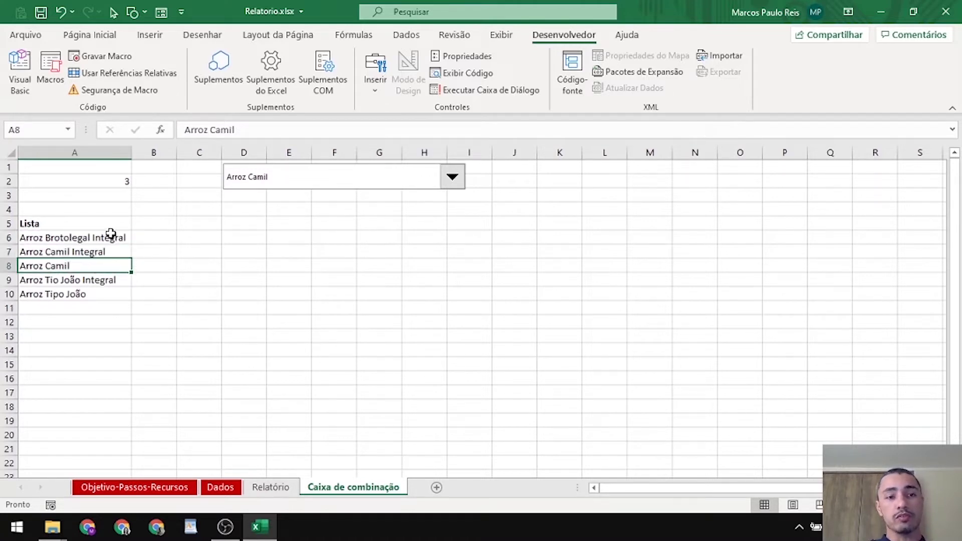
Choose Arroz Brotolegal Integral and finally Arroz Tipo João in the combo box, and check linked cell A2
{"action": "left_click", "coordinate": [224, 185]}
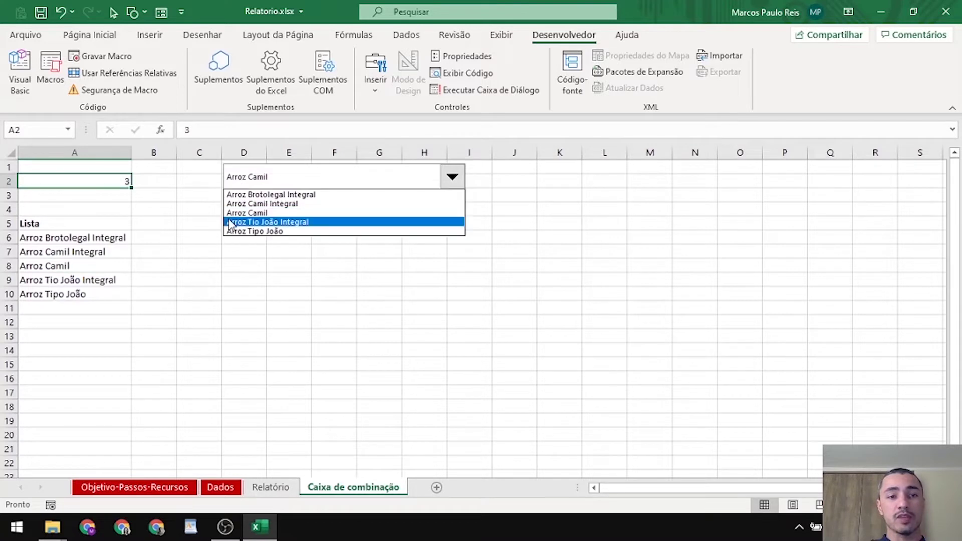
{"action": "left_click", "coordinate": [243, 194]}
{"action": "left_click", "coordinate": [289, 189]}
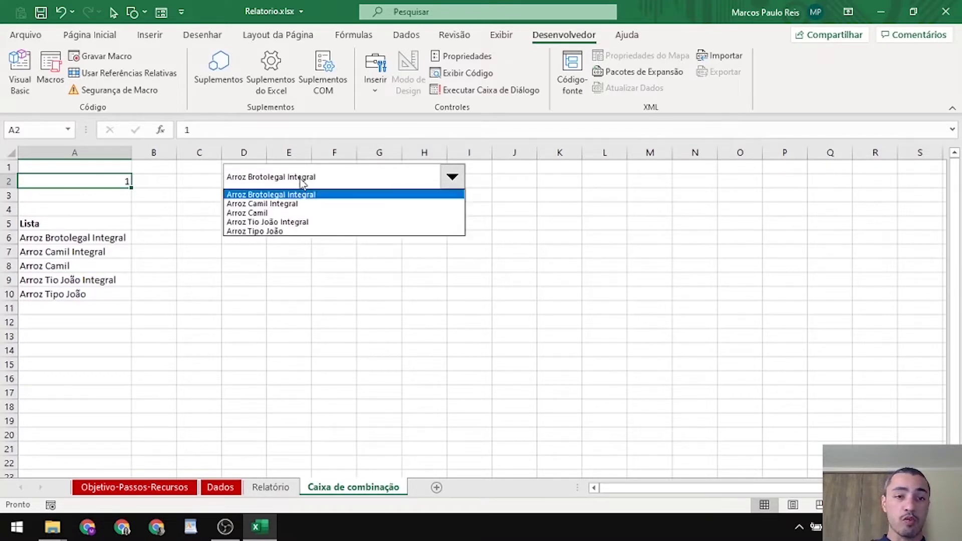
{"action": "left_click", "coordinate": [256, 233]}
{"action": "left_click_drag", "start_coordinate": [179, 252], "coordinate": [145, 251]}
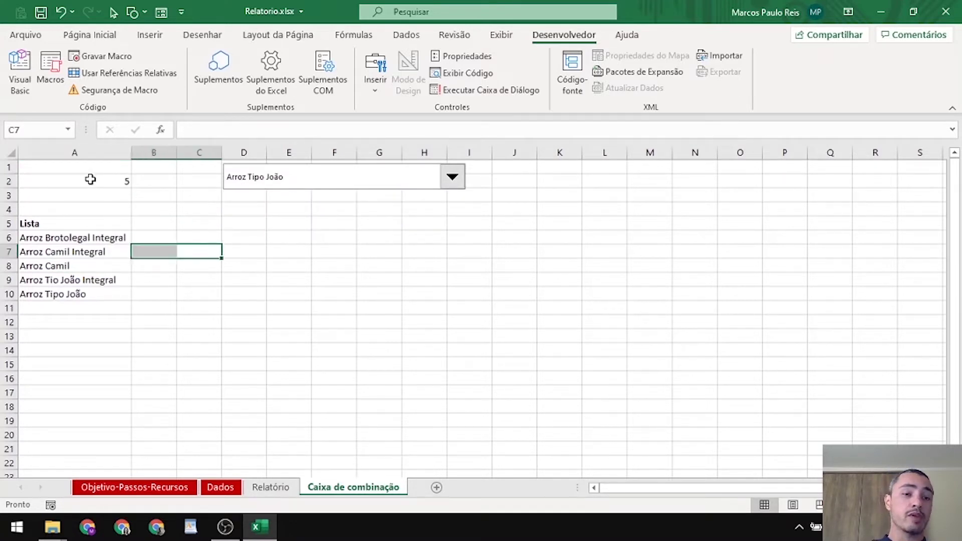
{"action": "left_click", "coordinate": [90, 179]}
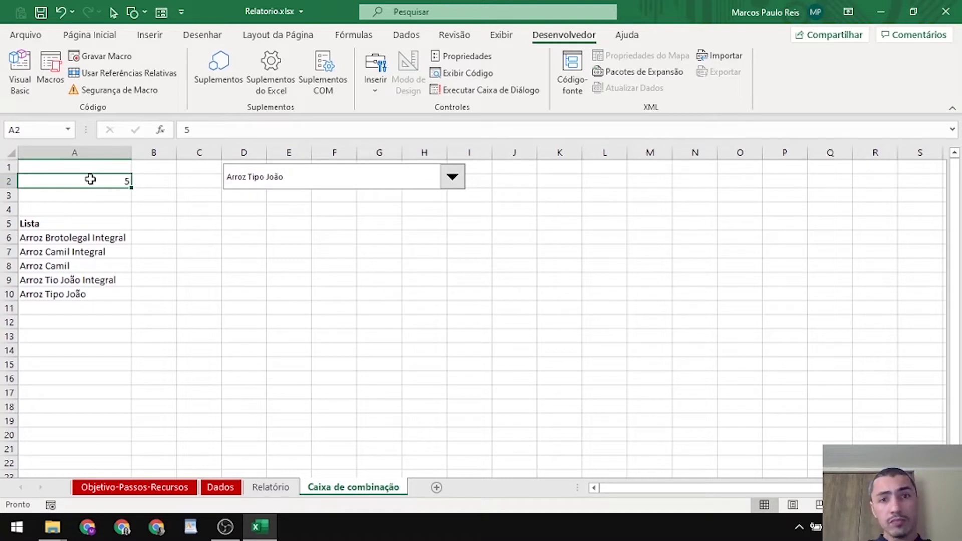
Examine the distinct products in the PRODUTO filter on the Dados sheet and compare them with the list in Caixa de combinação
{"action": "left_click", "coordinate": [84, 238]}
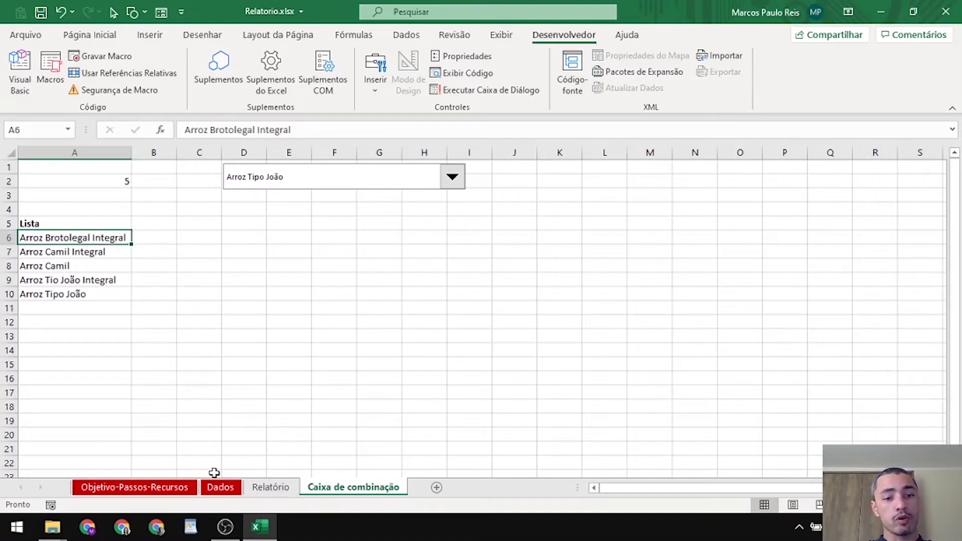
{"action": "left_click", "coordinate": [219, 487]}
{"action": "left_click", "coordinate": [222, 269]}
{"action": "left_click", "coordinate": [287, 211]}
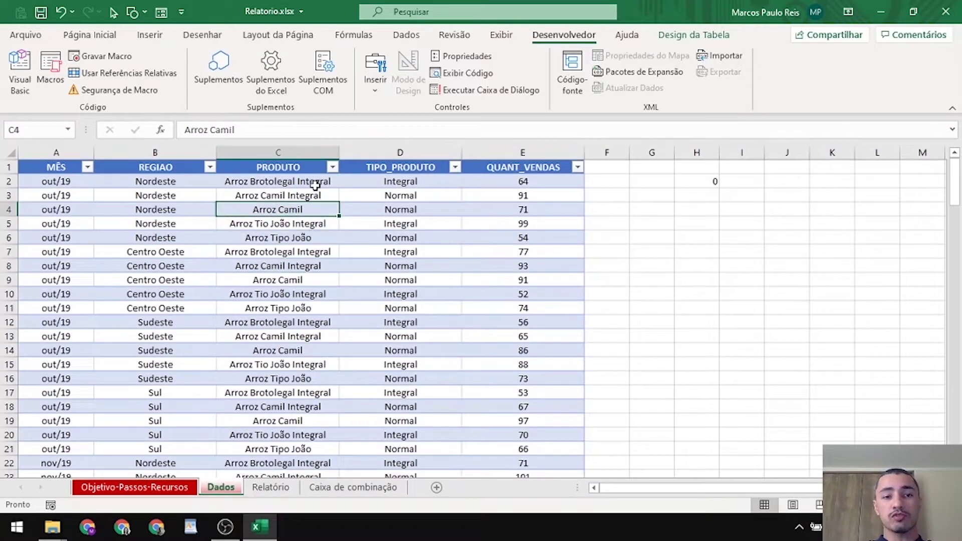
{"action": "left_click", "coordinate": [310, 180]}
{"action": "left_click", "coordinate": [332, 167]}
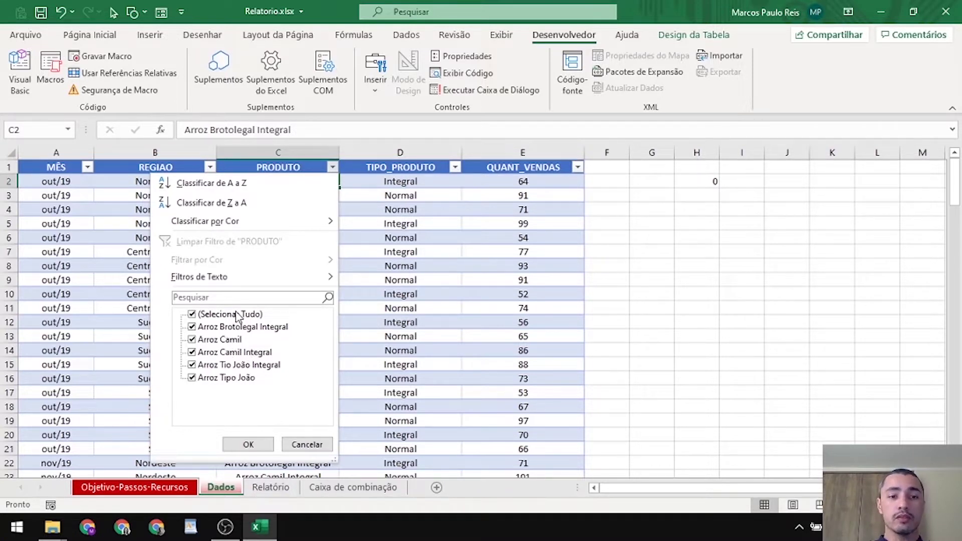
{"action": "left_click", "coordinate": [307, 445]}
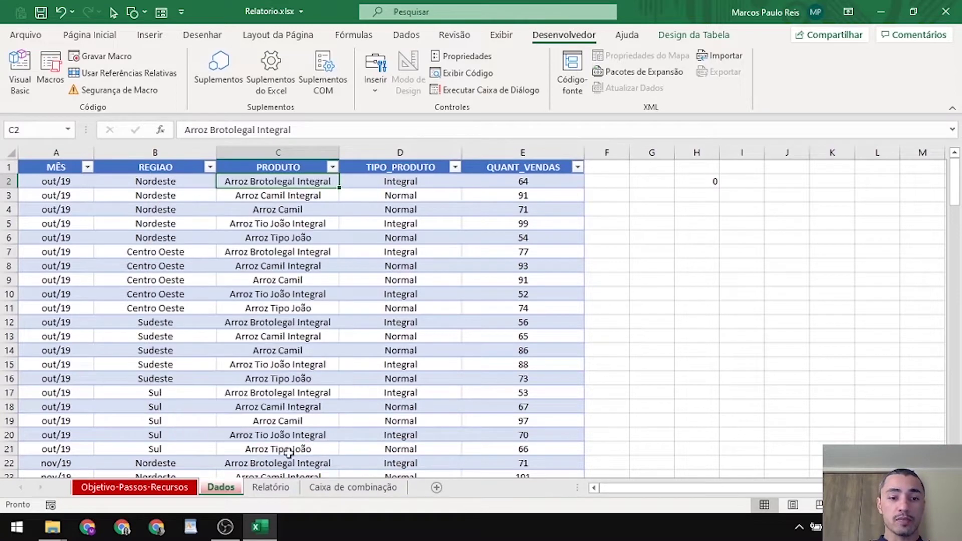
{"action": "left_click", "coordinate": [315, 489]}
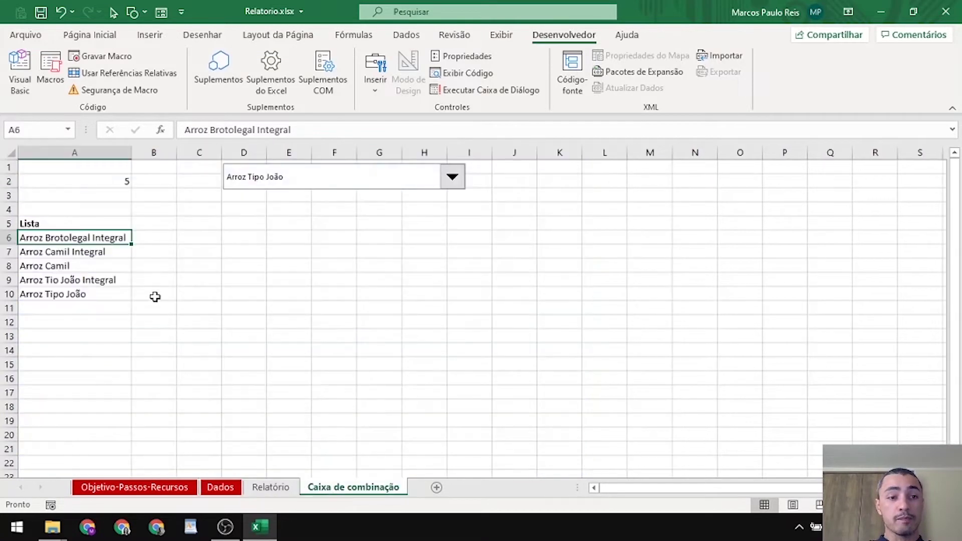
{"action": "left_click", "coordinate": [155, 295]}
{"action": "left_click", "coordinate": [78, 233]}
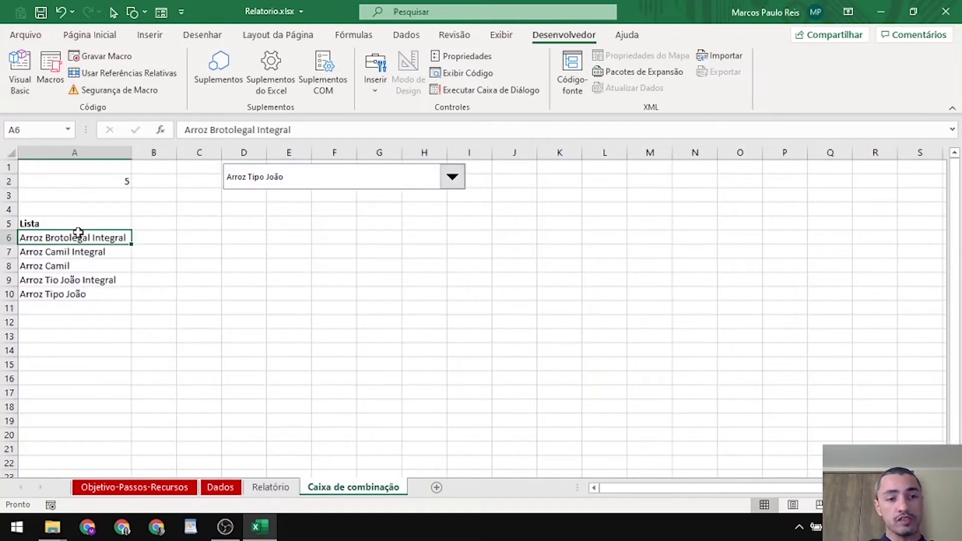
Insert a row above the first product in the list and enter Todos in A6
{"action": "key", "text": "alt+i"}
{"action": "type", "text": "r"}
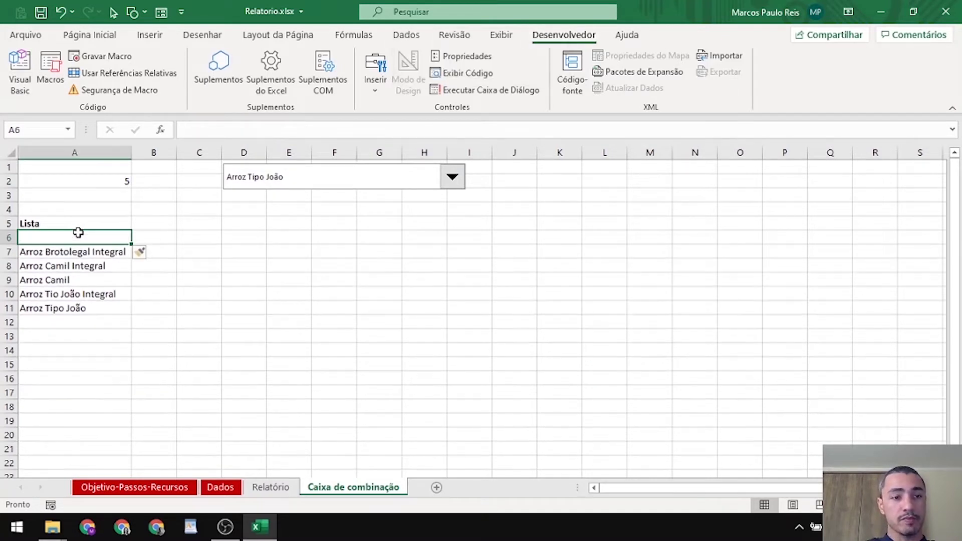
{"action": "type", "text": "Todos"}
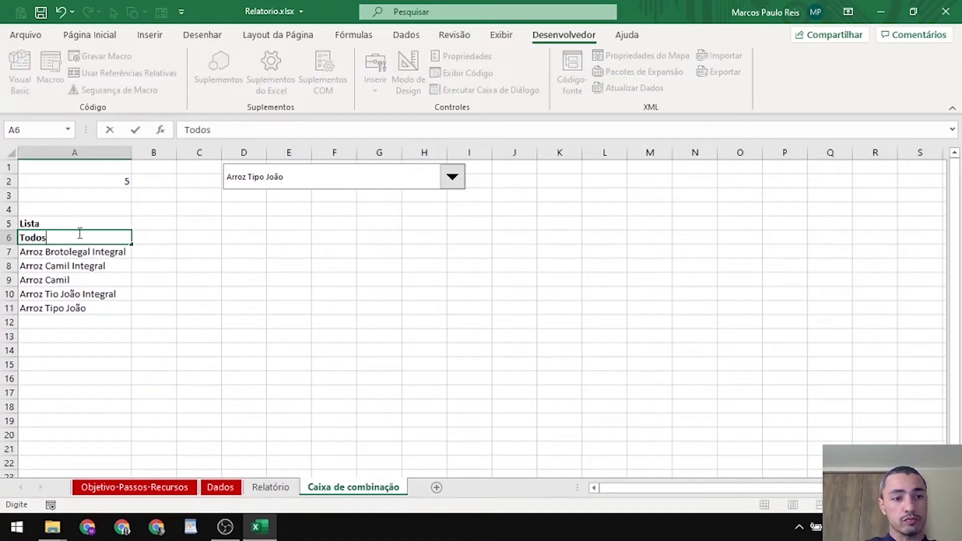
{"action": "key", "text": "Return"}
{"action": "left_click", "coordinate": [78, 232]}
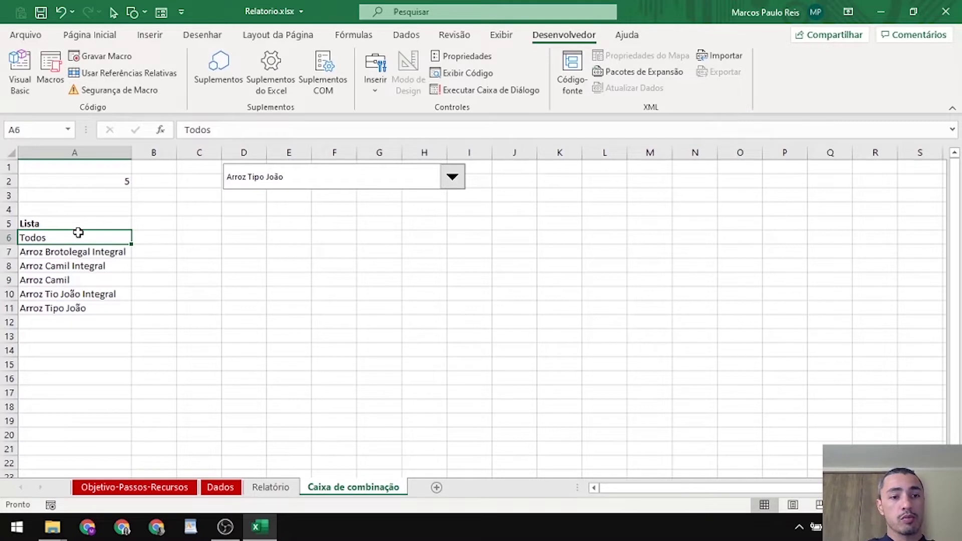
Change the combo box's input range to $A$6:$A$11 so that it includes Todos
{"action": "right_click", "coordinate": [276, 176]}
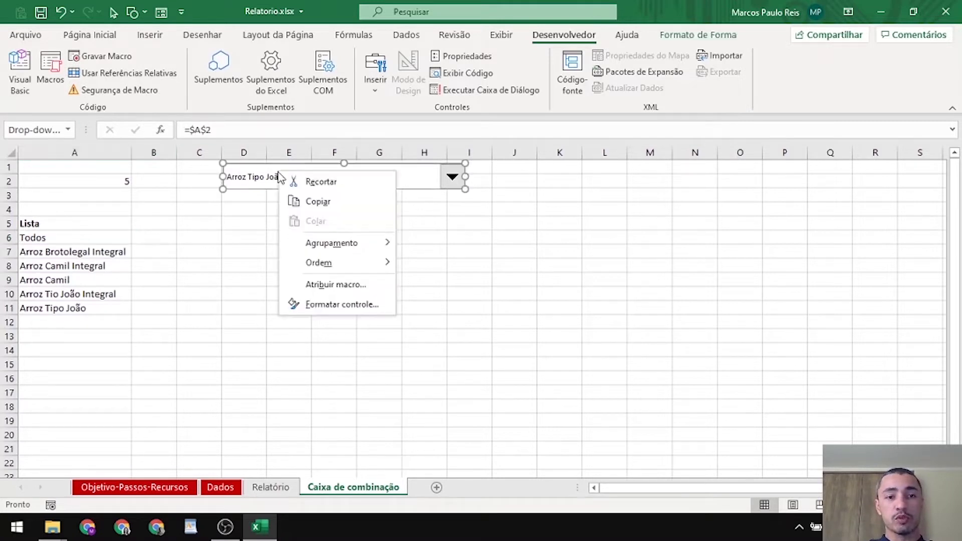
{"action": "left_click", "coordinate": [326, 307]}
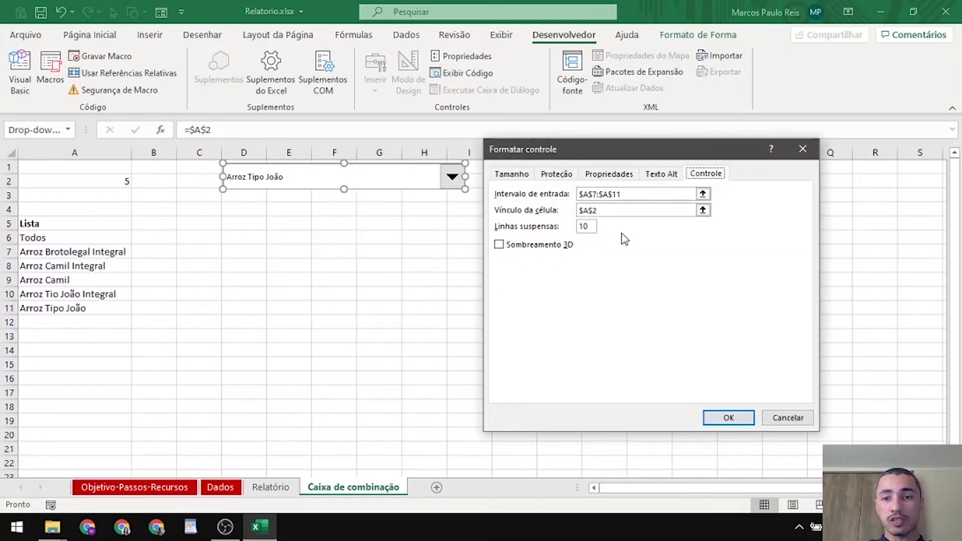
{"action": "left_click", "coordinate": [703, 194]}
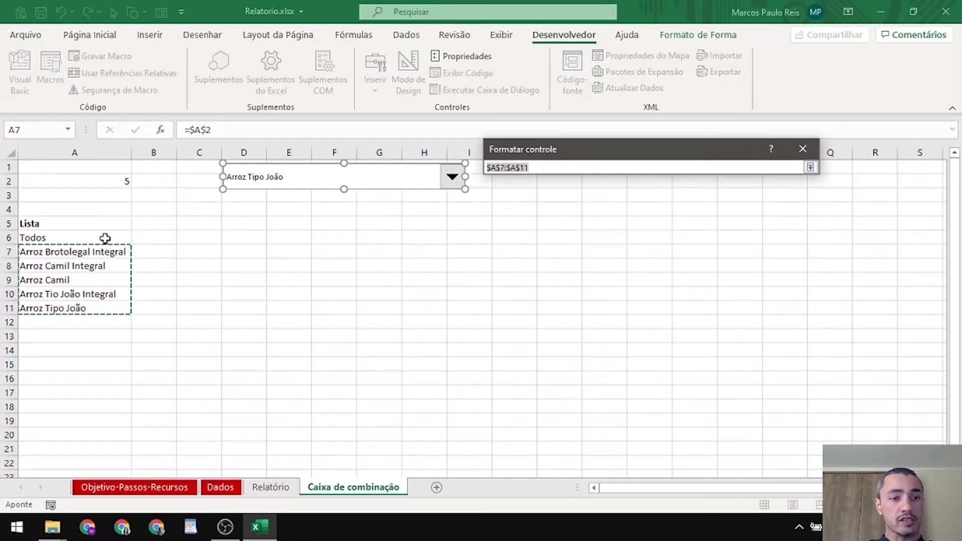
{"action": "left_click_drag", "start_coordinate": [105, 238], "coordinate": [112, 307]}
{"action": "left_click", "coordinate": [814, 171]}
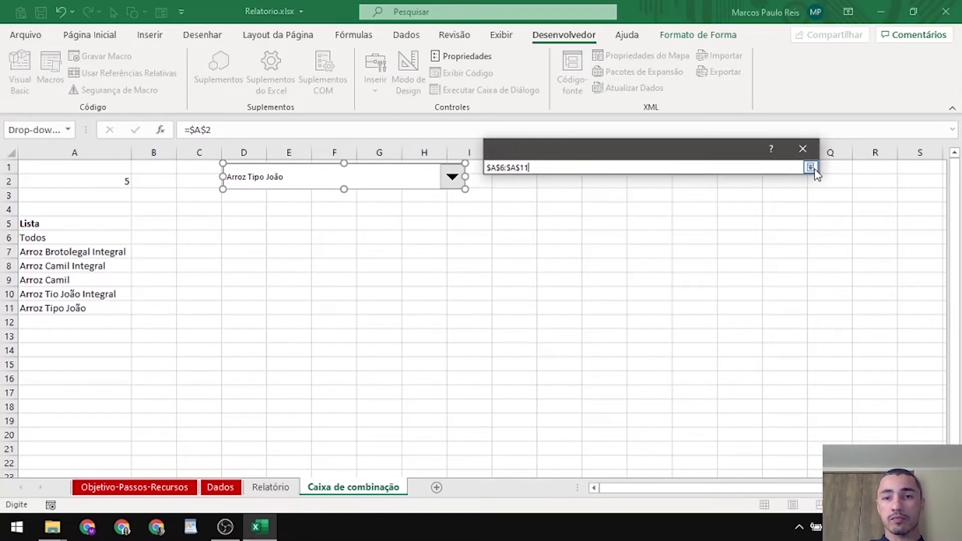
{"action": "left_click", "coordinate": [733, 419]}
{"action": "left_click", "coordinate": [195, 281]}
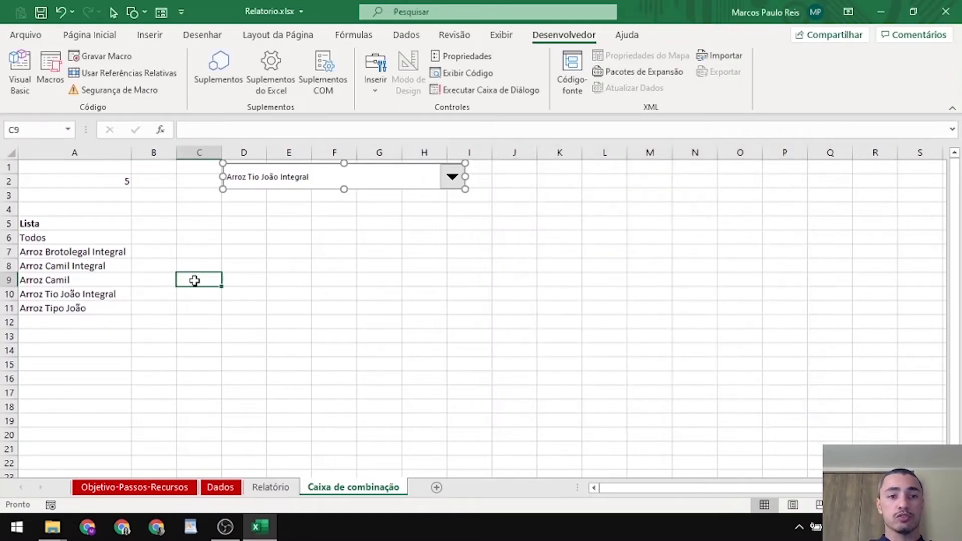
Choose Todos in the combo box and check linked cell A2
{"action": "left_click", "coordinate": [332, 183]}
{"action": "left_click", "coordinate": [325, 194]}
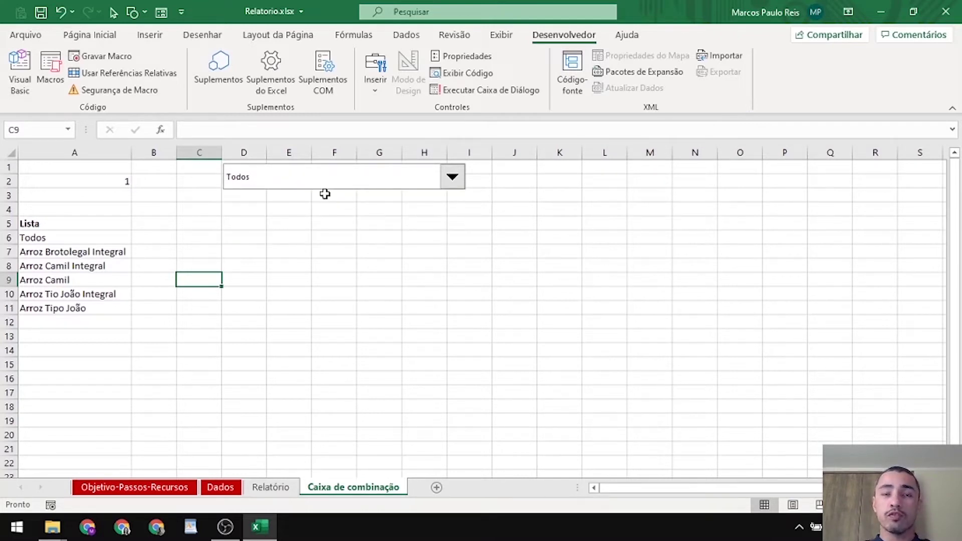
{"action": "left_click", "coordinate": [86, 183]}
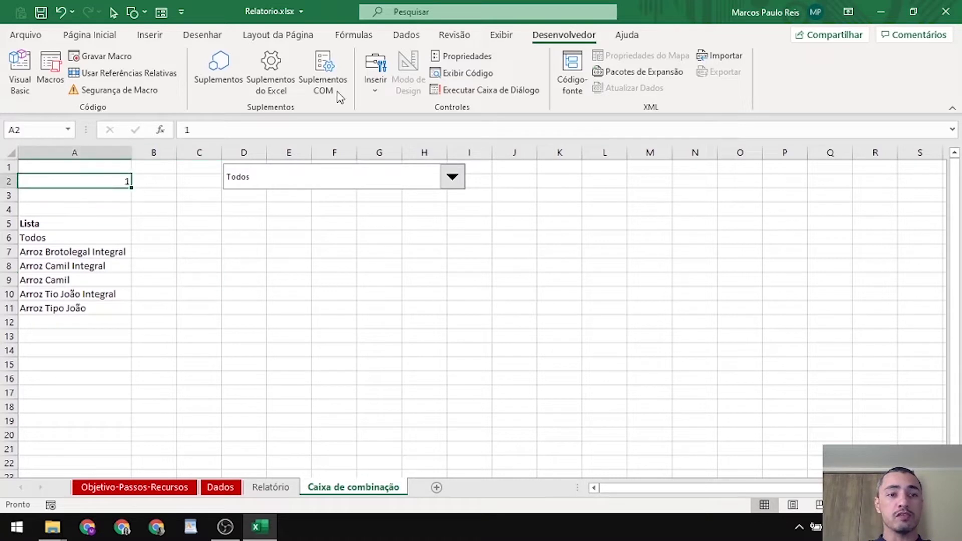
{"action": "key", "text": "Down"}
{"action": "key", "text": "Down"}
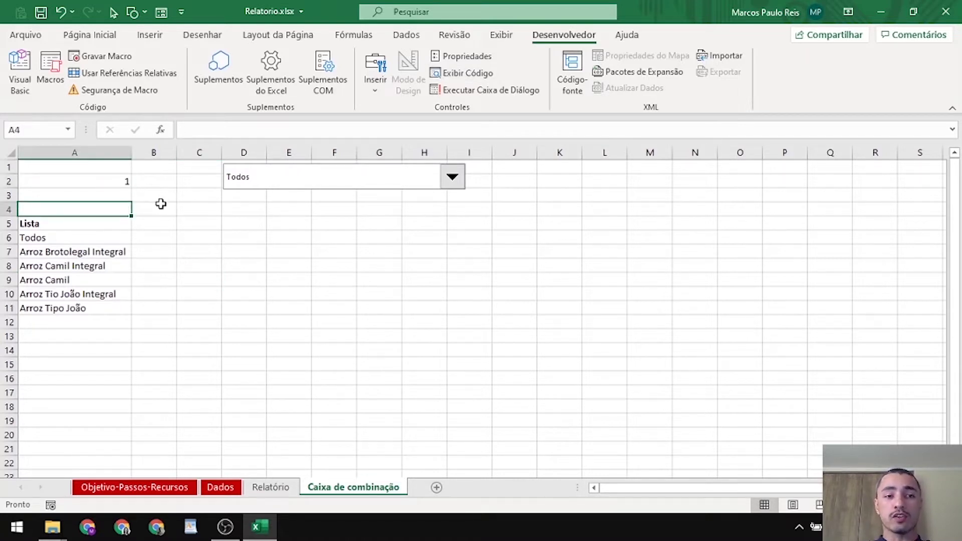
{"action": "left_click", "coordinate": [80, 221]}
{"action": "left_click", "coordinate": [88, 186]}
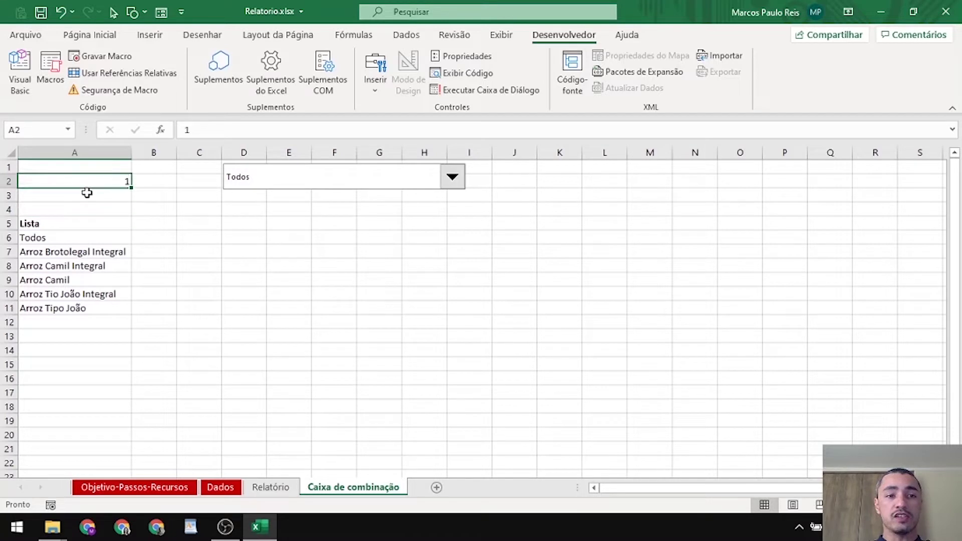
Enter the heading Índice in A1, above the linked cell
{"action": "left_click", "coordinate": [98, 168]}
{"action": "type", "text": "I"}
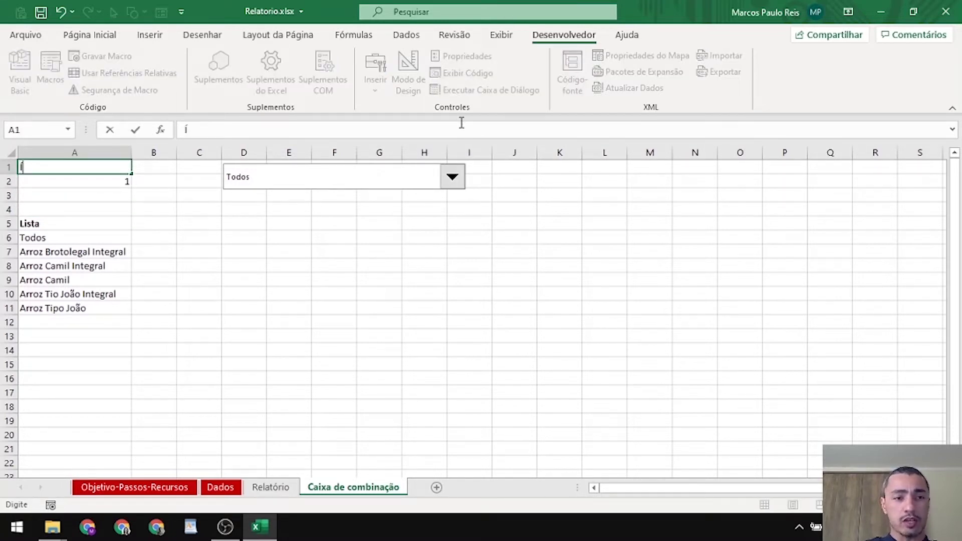
{"action": "key", "text": "Return"}
{"action": "key", "text": "Return"}
{"action": "key", "text": "Return"}
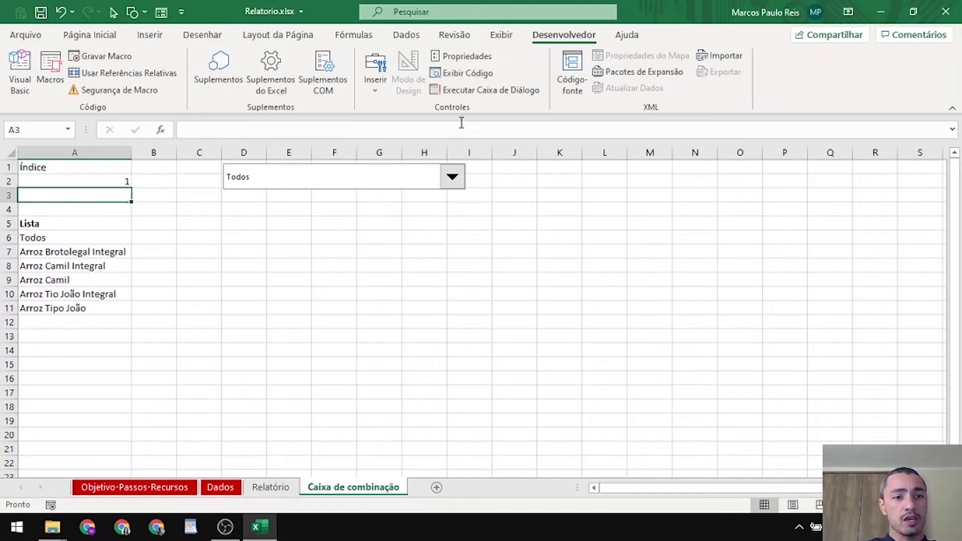
Insert two rows above the Lista heading and enter the heading Valor in A4
{"action": "key", "text": "alt+i"}
{"action": "key", "text": "l"}
{"action": "key", "text": "F4"}
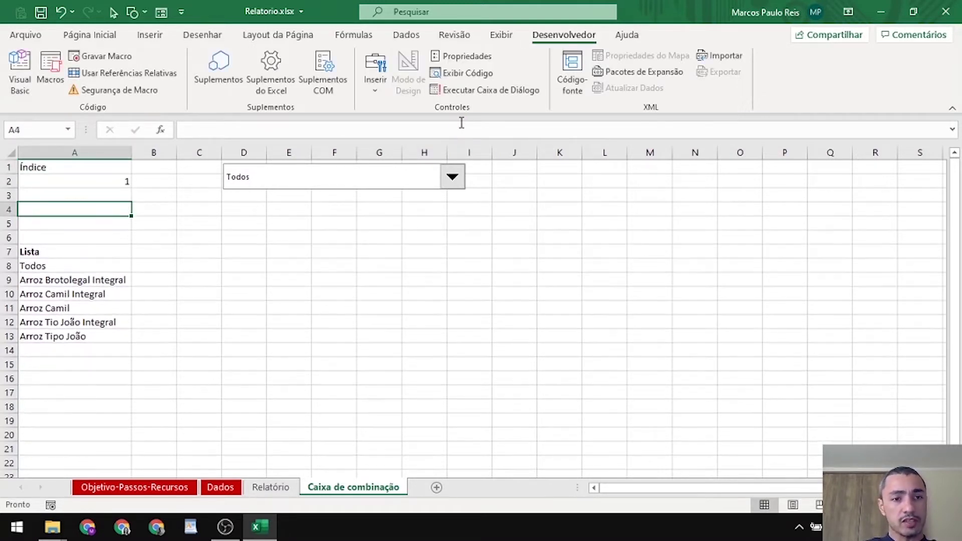
{"action": "type", "text": "Valor"}
{"action": "key", "text": "Return"}
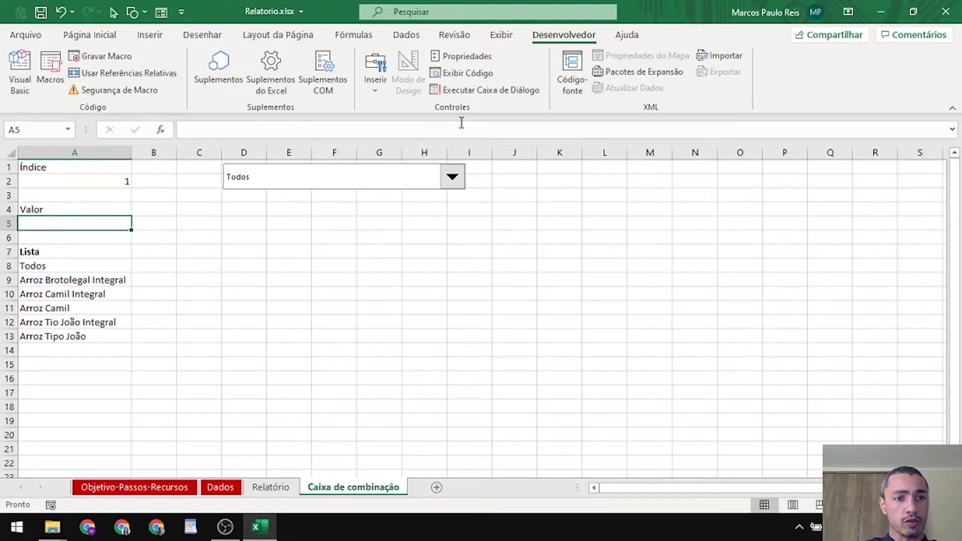
{"action": "key", "text": "Down"}
{"action": "key", "text": "Down"}
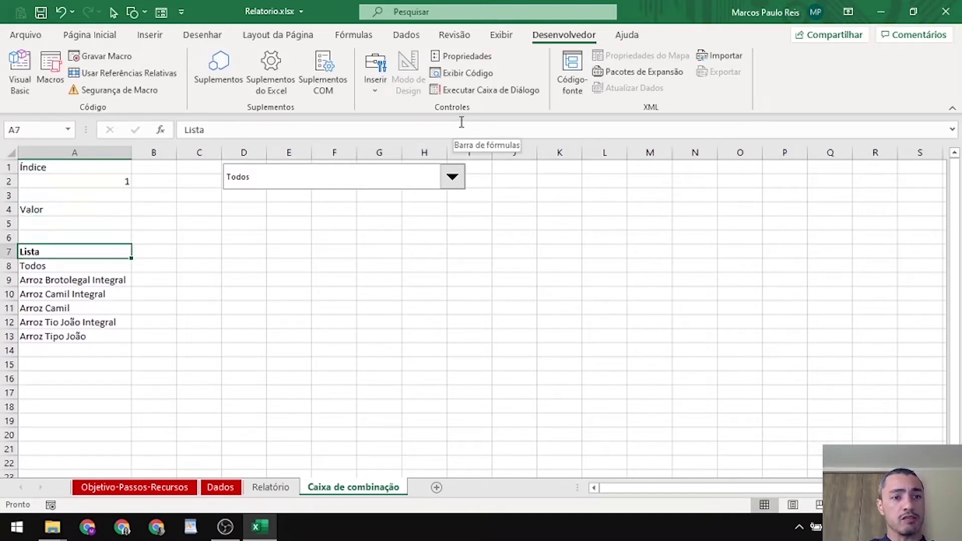
Center the contents of column A horizontally
{"action": "left_click", "coordinate": [112, 153]}
{"action": "key", "text": "alt+c"}
{"action": "key", "text": "a"}
{"action": "key", "text": "c"}
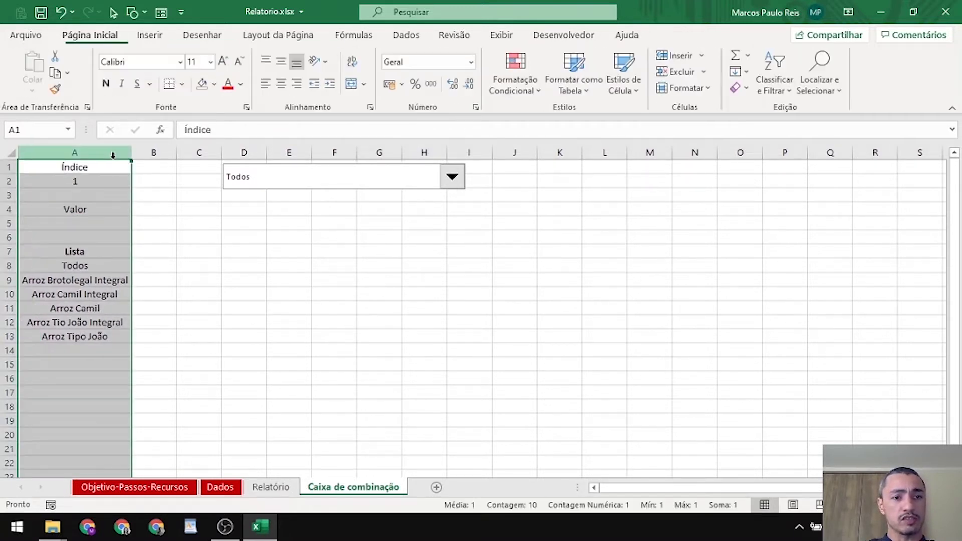
Format the Índice heading in A1 as bold white text on a dark blue fill
{"action": "left_click", "coordinate": [107, 212]}
{"action": "left_click", "coordinate": [96, 167]}
{"action": "key", "text": "ctrl+n"}
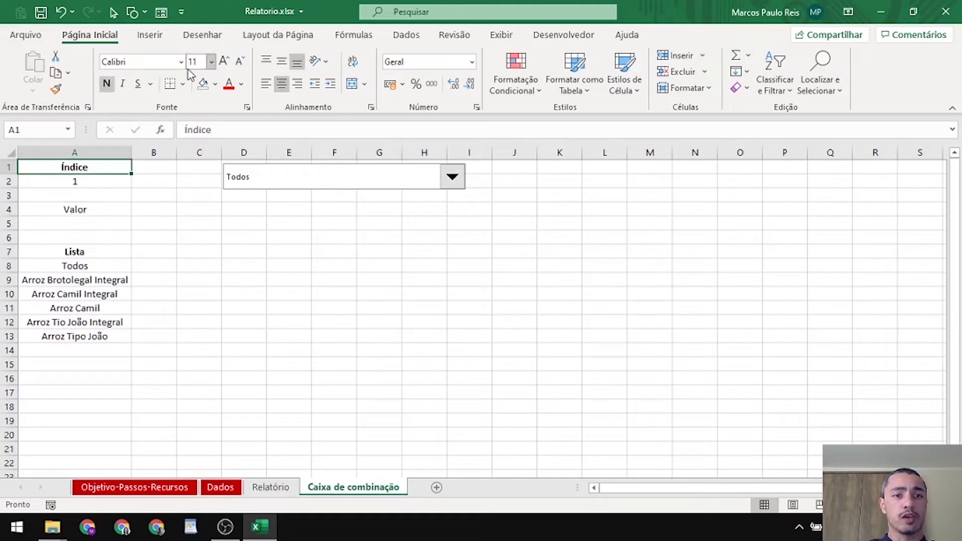
{"action": "left_click", "coordinate": [215, 85]}
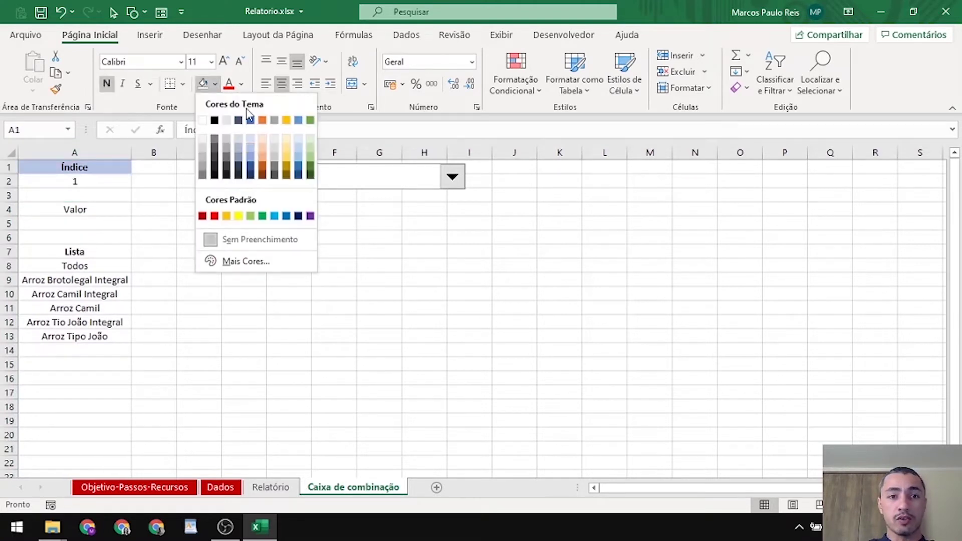
{"action": "left_click", "coordinate": [251, 168]}
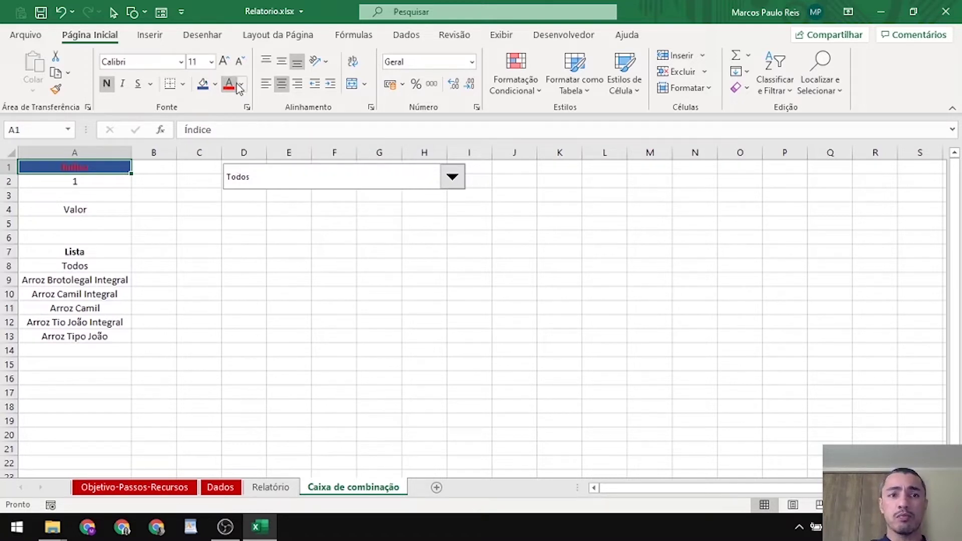
{"action": "left_click", "coordinate": [239, 84]}
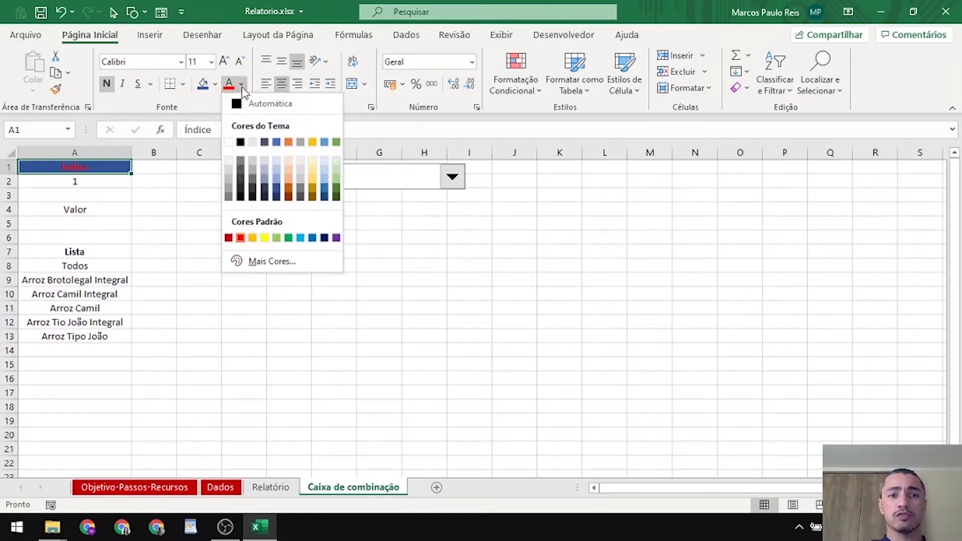
{"action": "left_click", "coordinate": [230, 144]}
{"action": "left_click", "coordinate": [153, 250]}
Copy the Índice heading and paste only its formats onto the Valor heading in A4
{"action": "left_click", "coordinate": [95, 163]}
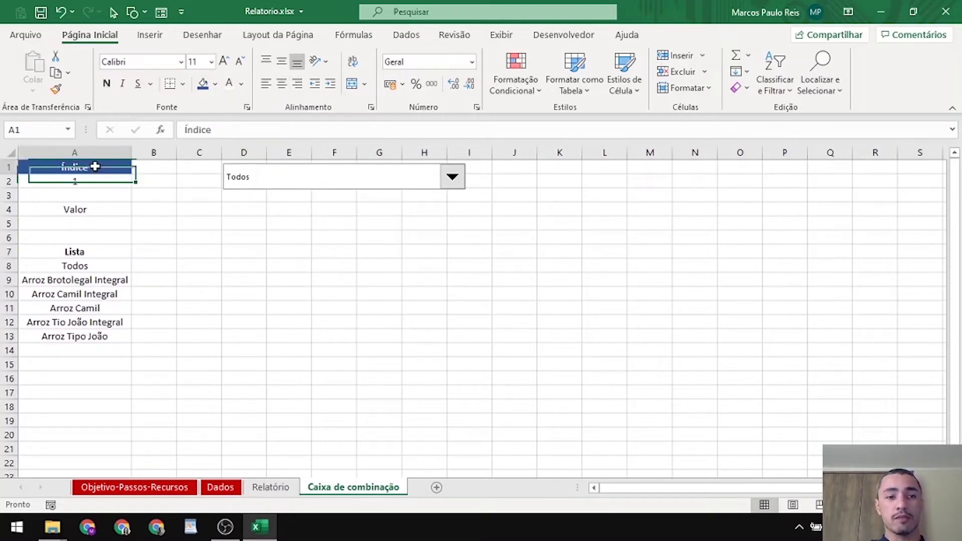
{"action": "key", "text": "ctrl+c"}
{"action": "key", "text": "Down"}
{"action": "key", "text": "Down"}
{"action": "key", "text": "Down"}
{"action": "key", "text": "ctrl+alt+v"}
{"action": "key", "text": "t"}
{"action": "key", "text": "Return"}
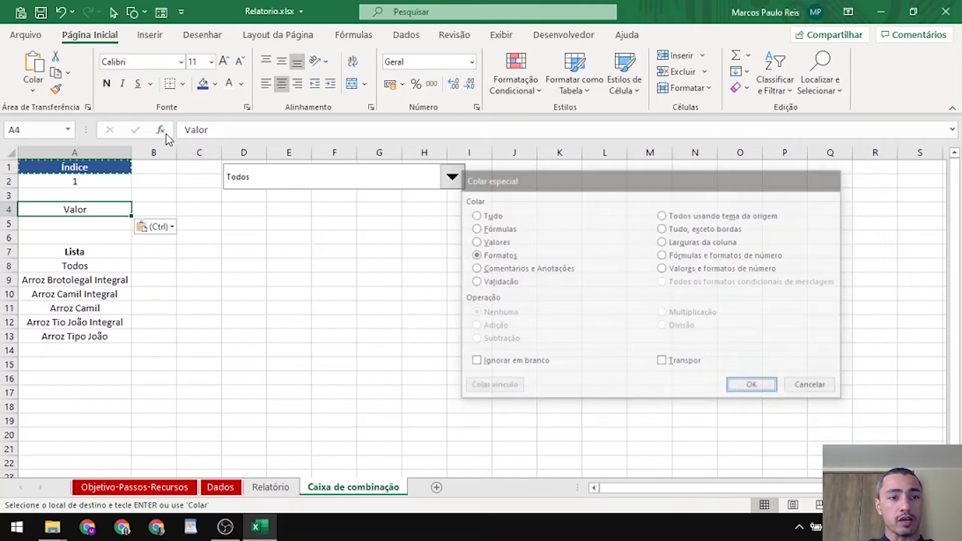
Paste the copied heading formats onto the Lista heading in A7 as well
{"action": "key", "text": "Down"}
{"action": "key", "text": "Down"}
{"action": "key", "text": "Down"}
{"action": "key", "text": "ctrl+alt+v"}
{"action": "key", "text": "t"}
{"action": "key", "text": "Return"}
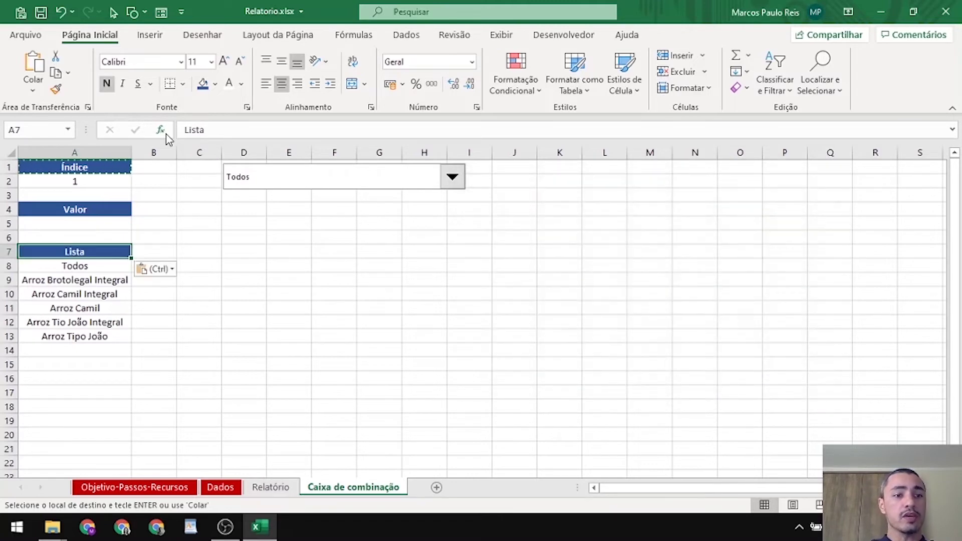
{"action": "key", "text": "Escape"}
Enter the formula =ÍNDICE($A$8:$A$13;A2) in A5 to return the list item matching the linked index
{"action": "left_click", "coordinate": [100, 224]}
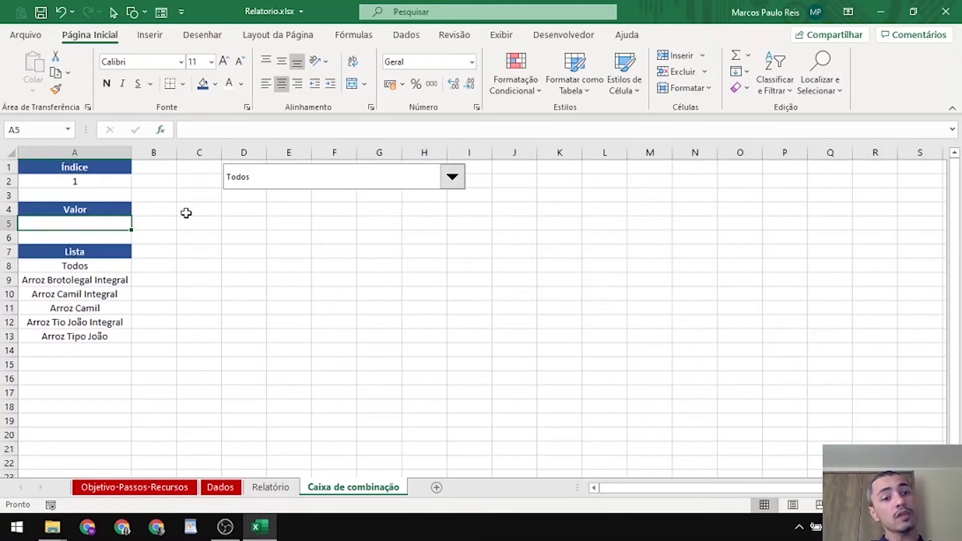
{"action": "left_click", "coordinate": [96, 169]}
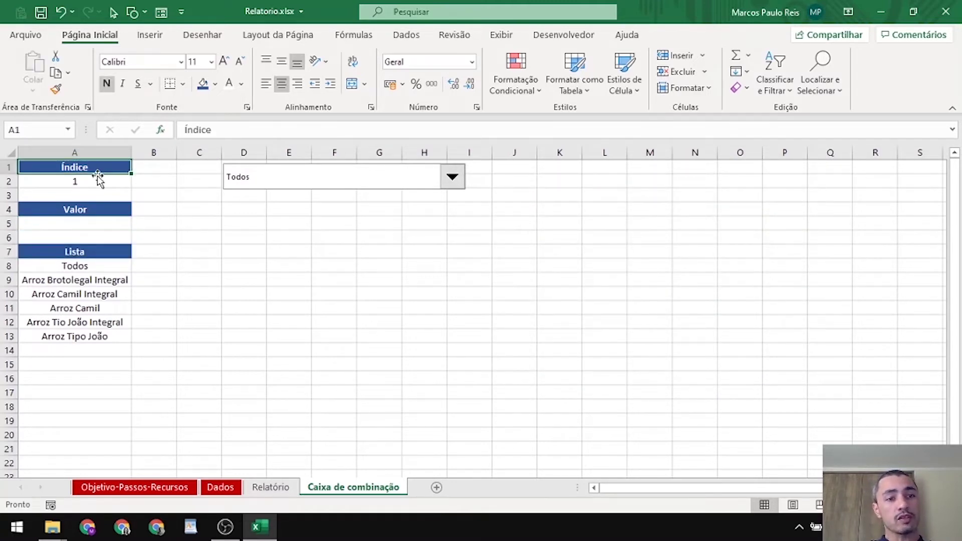
{"action": "left_click", "coordinate": [97, 180]}
{"action": "left_click", "coordinate": [86, 224]}
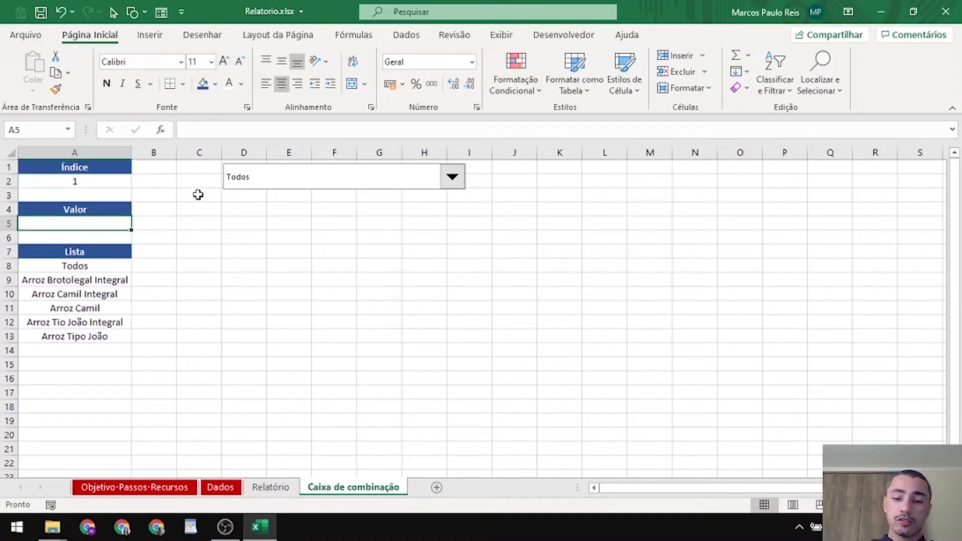
{"action": "type", "text": "=ín"}
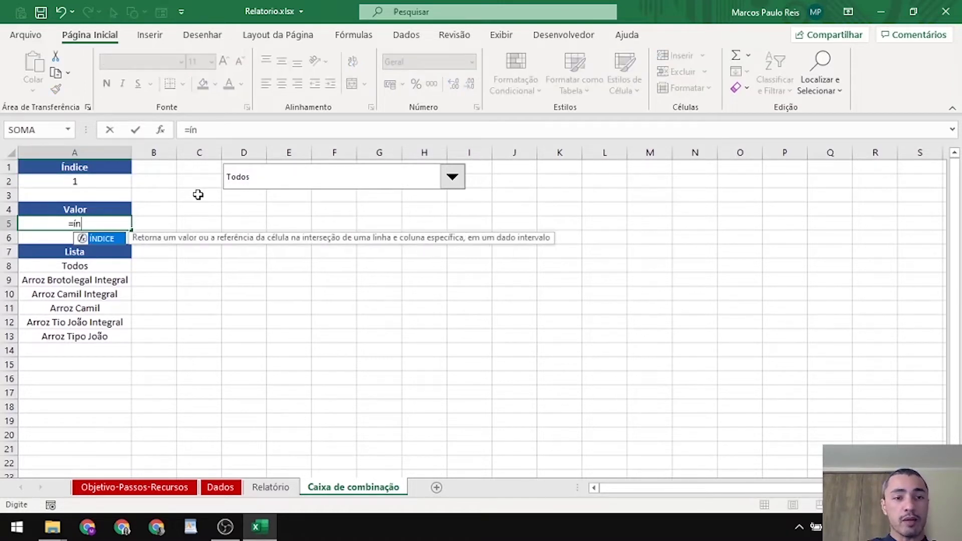
{"action": "key", "text": "Tab"}
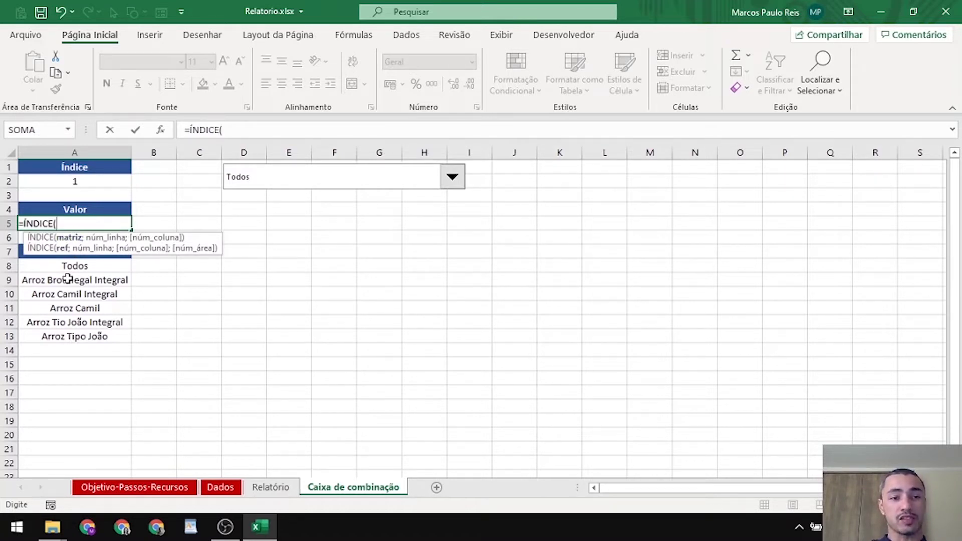
{"action": "left_click_drag", "start_coordinate": [77, 266], "coordinate": [80, 332]}
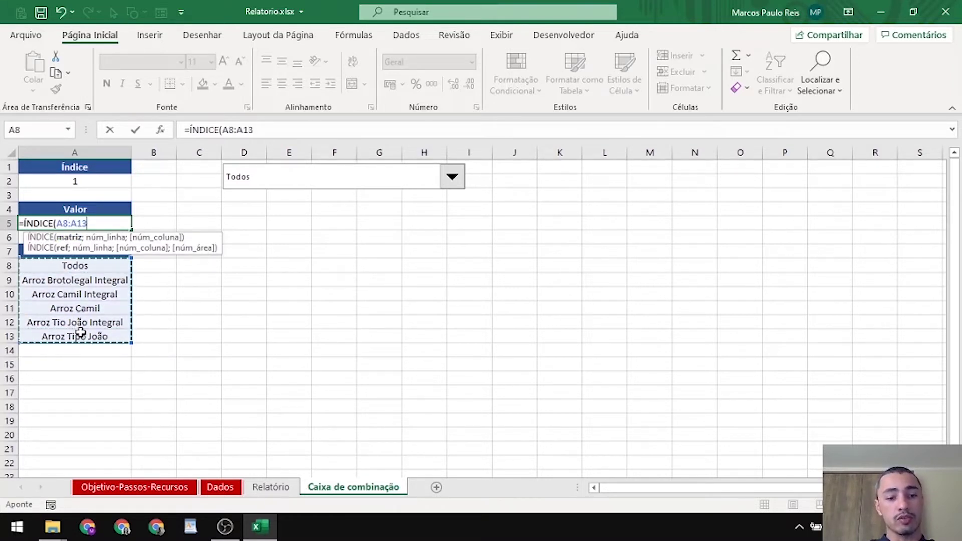
{"action": "key", "text": "F4"}
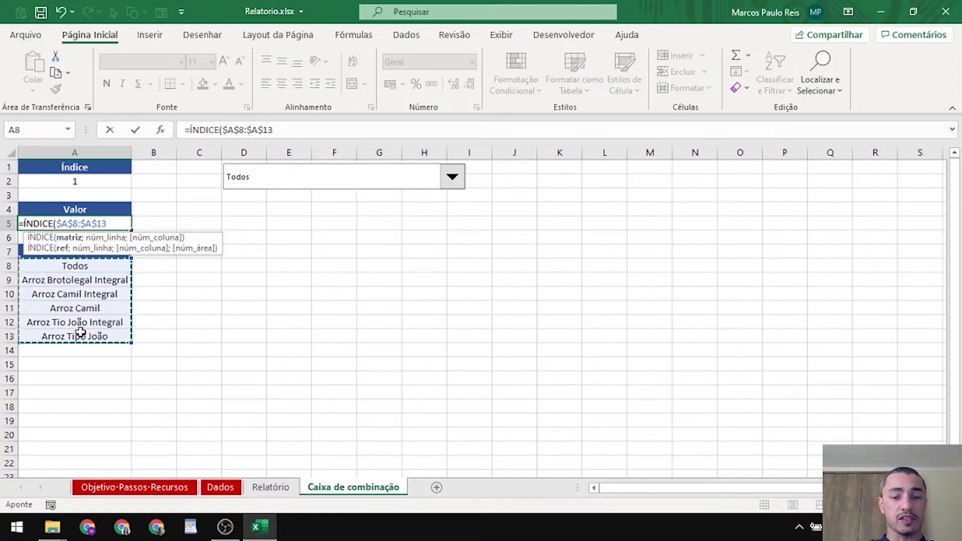
{"action": "type", "text": ";"}
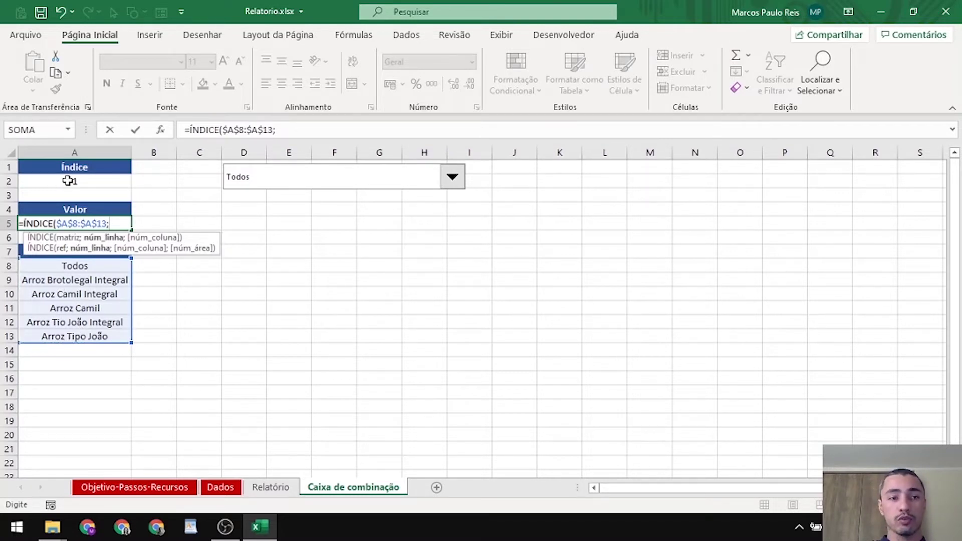
{"action": "left_click", "coordinate": [69, 181]}
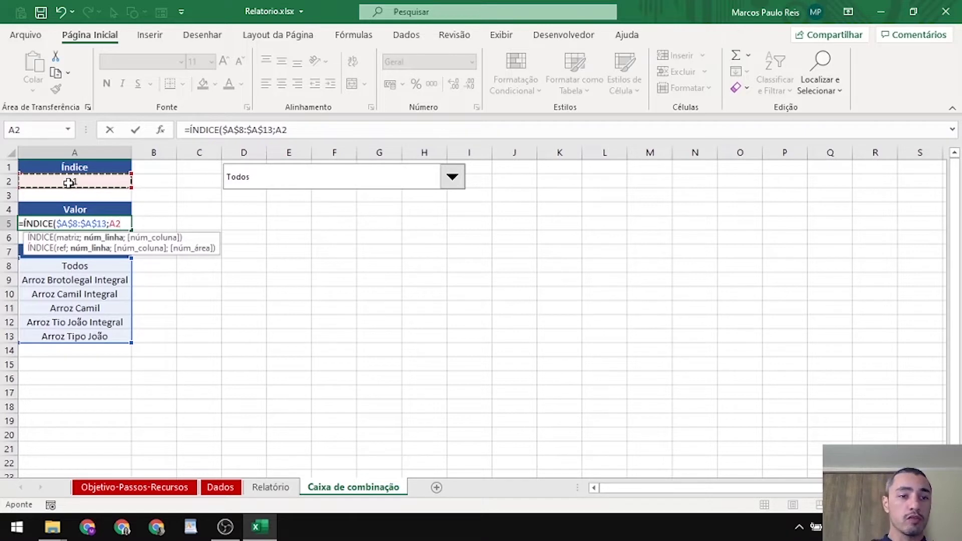
{"action": "key", "text": "Return"}
{"action": "key", "text": "Up"}
{"action": "key", "text": "Right"}
{"action": "key", "text": "Left"}
{"action": "key", "text": "Up"}
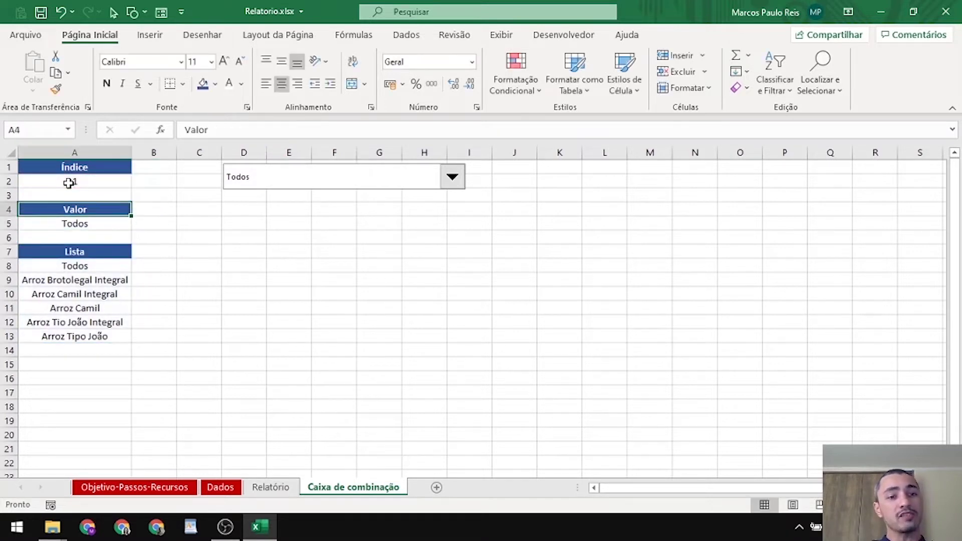
Test the combo box by choosing Arroz Brotolegal Integral, Arroz Camil and Arroz Tipo João, finishing on Todos
{"action": "key", "text": "Down"}
{"action": "key", "text": "Right"}
{"action": "key", "text": "Left"}
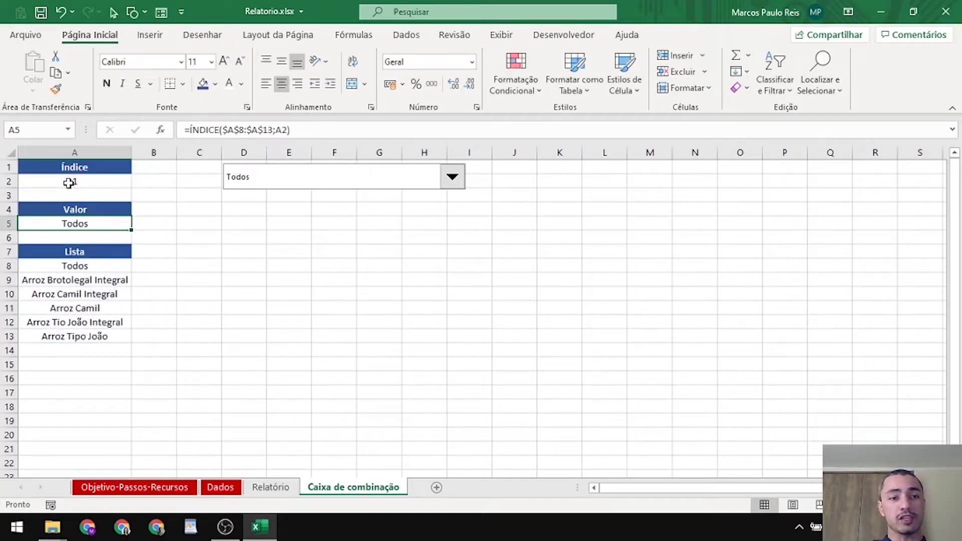
{"action": "left_click", "coordinate": [251, 175]}
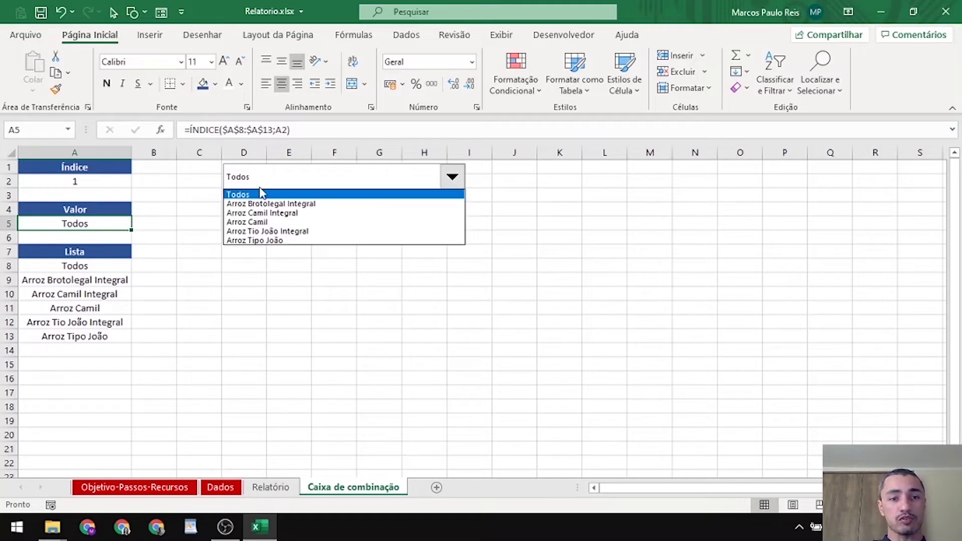
{"action": "left_click", "coordinate": [280, 207]}
{"action": "left_click", "coordinate": [291, 181]}
{"action": "left_click", "coordinate": [284, 222]}
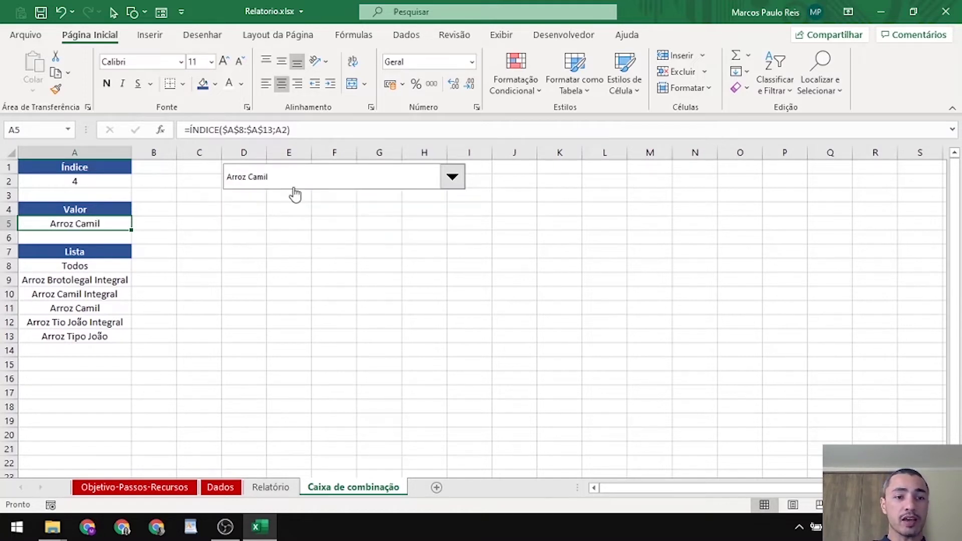
{"action": "left_click", "coordinate": [294, 181]}
{"action": "left_click", "coordinate": [292, 241]}
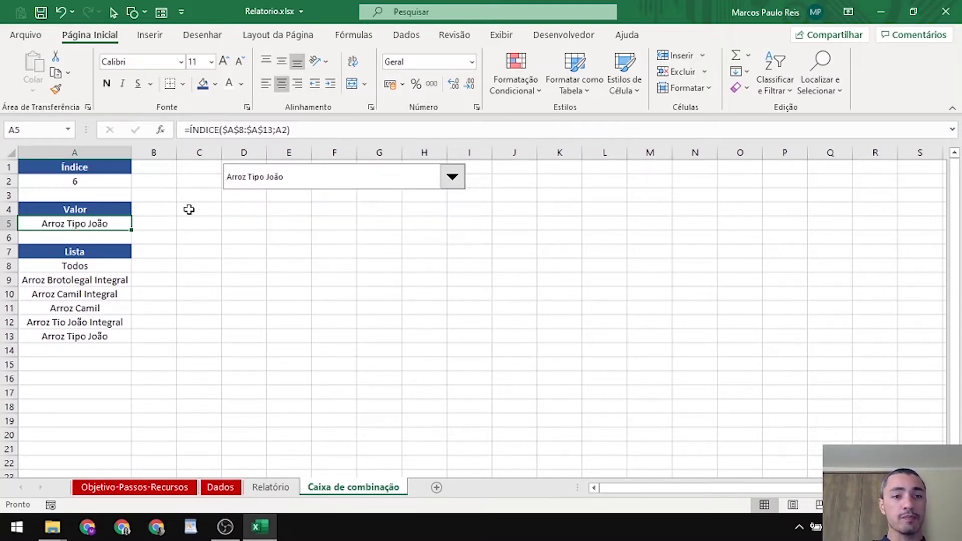
{"action": "left_click", "coordinate": [393, 186]}
{"action": "left_click", "coordinate": [393, 194]}
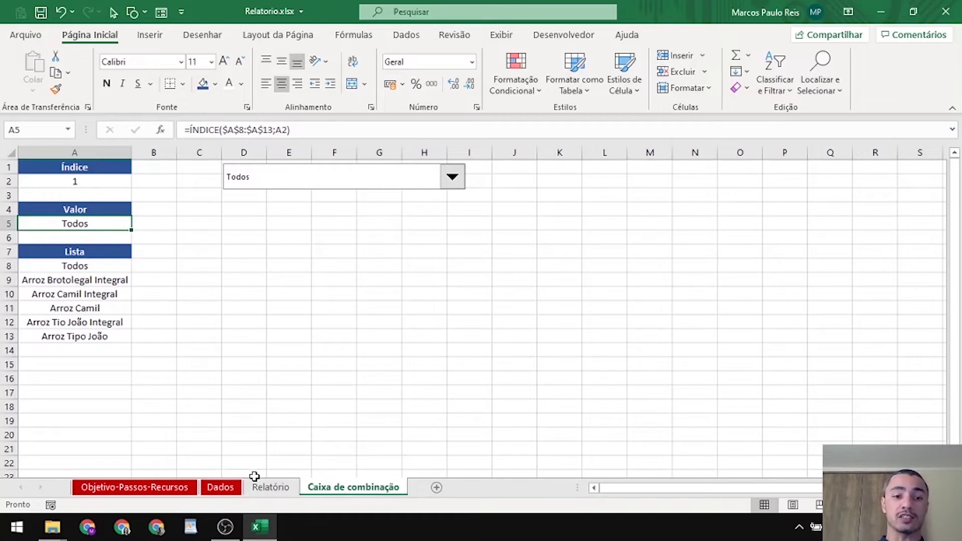
Rename the Caixa de combinação sheet as Lista-Produto
{"action": "left_click", "coordinate": [221, 487]}
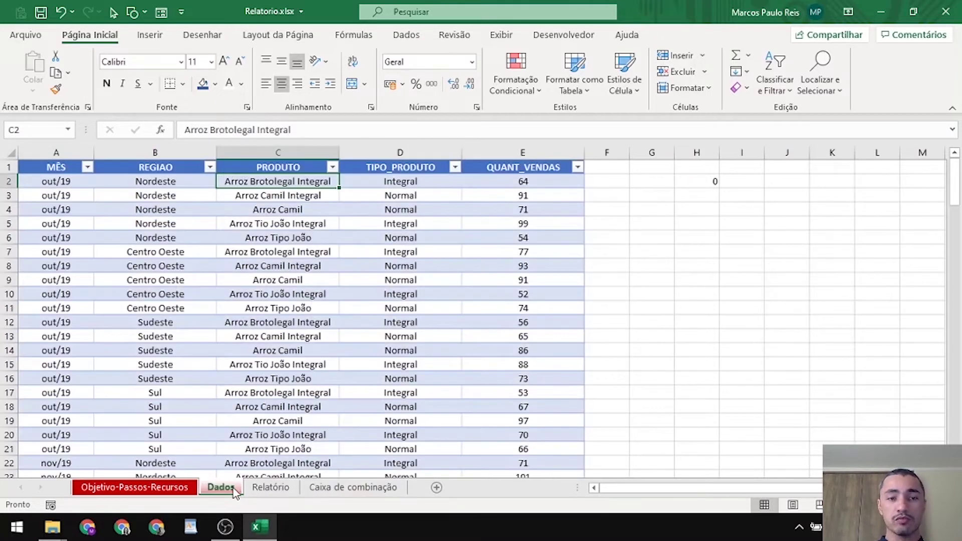
{"action": "left_click", "coordinate": [341, 211]}
{"action": "left_click", "coordinate": [301, 197]}
{"action": "left_click", "coordinate": [282, 167]}
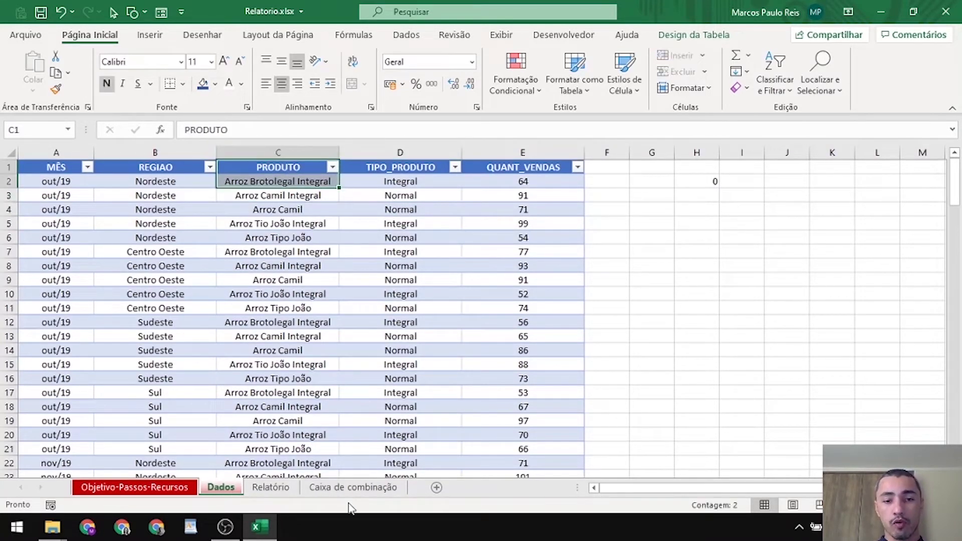
{"action": "left_click", "coordinate": [354, 487]}
{"action": "type", "text": "Li"}
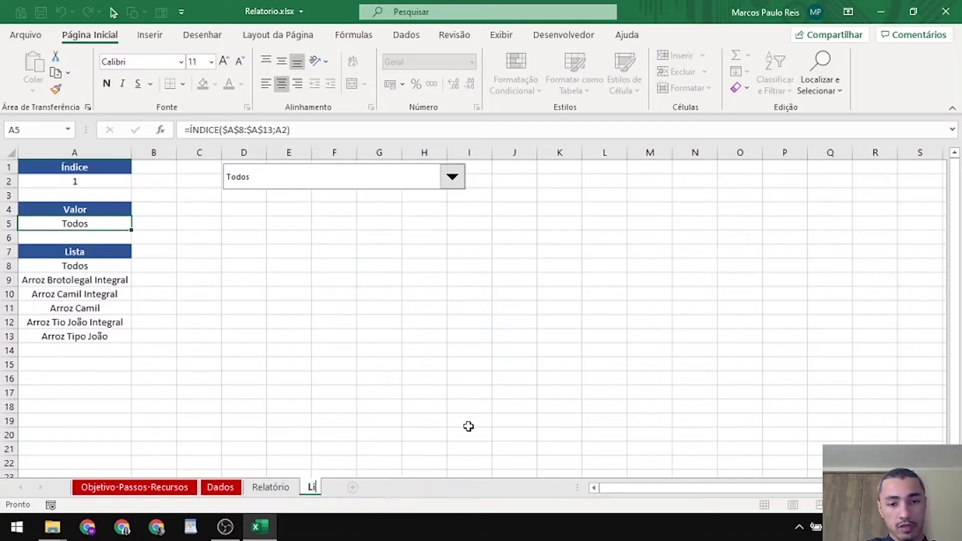
{"action": "type", "text": "sta-Produto"}
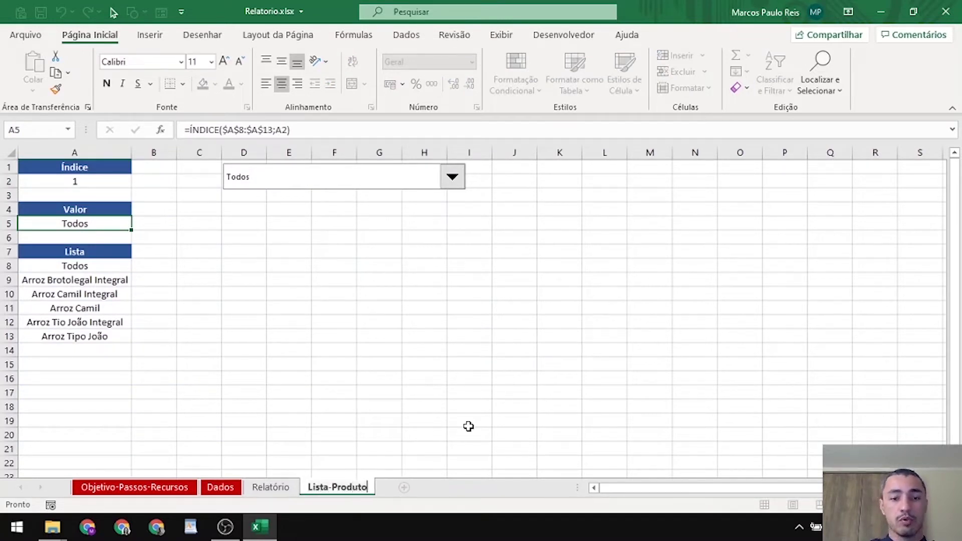
{"action": "key", "text": "Return"}
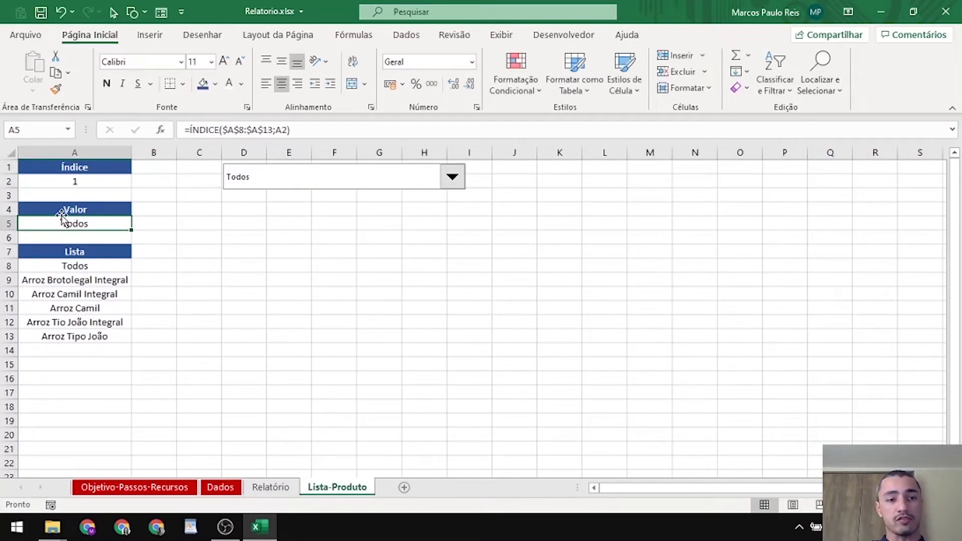
Mark the Caixa de combinação step as Ok in D14 of the Objetivo-Passos-Recursos sheet
{"action": "left_click", "coordinate": [72, 181]}
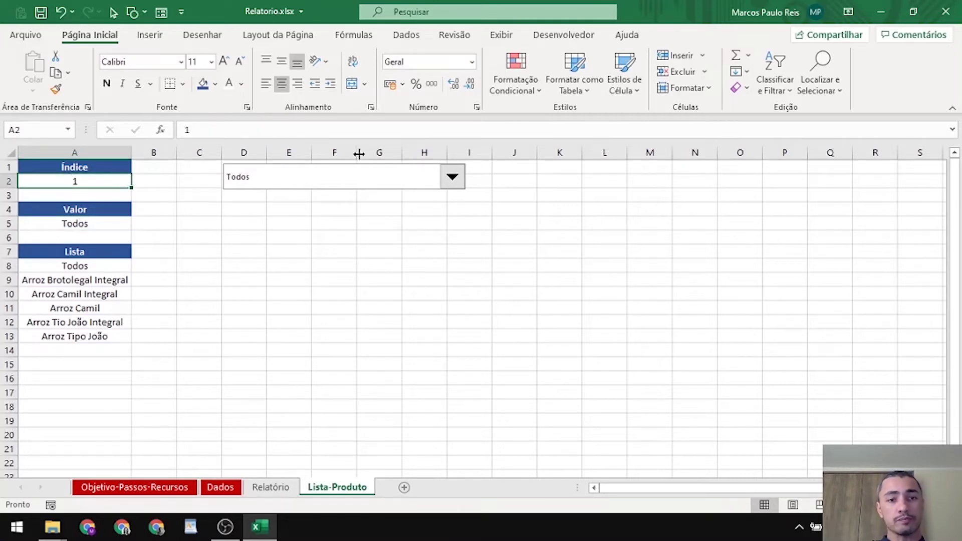
{"action": "left_click", "coordinate": [225, 493]}
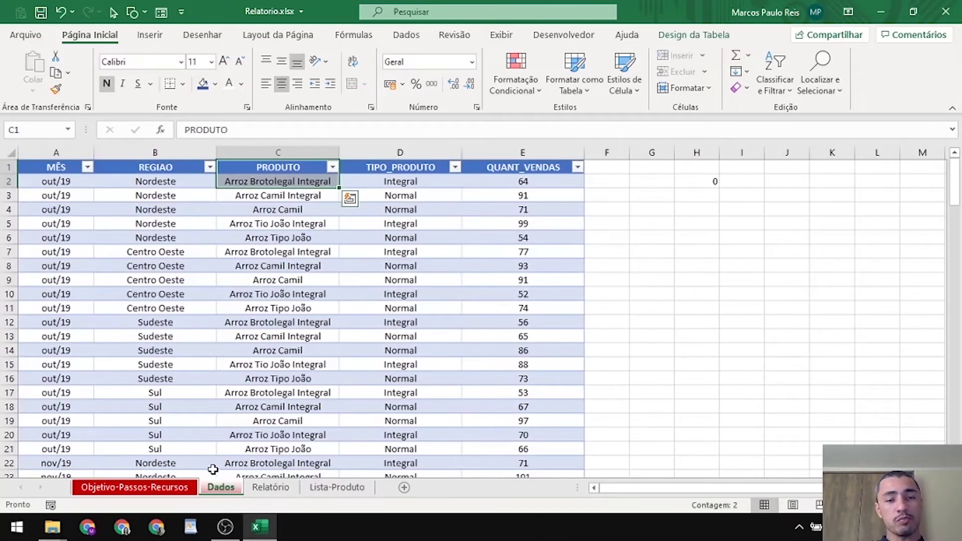
{"action": "left_click", "coordinate": [148, 494]}
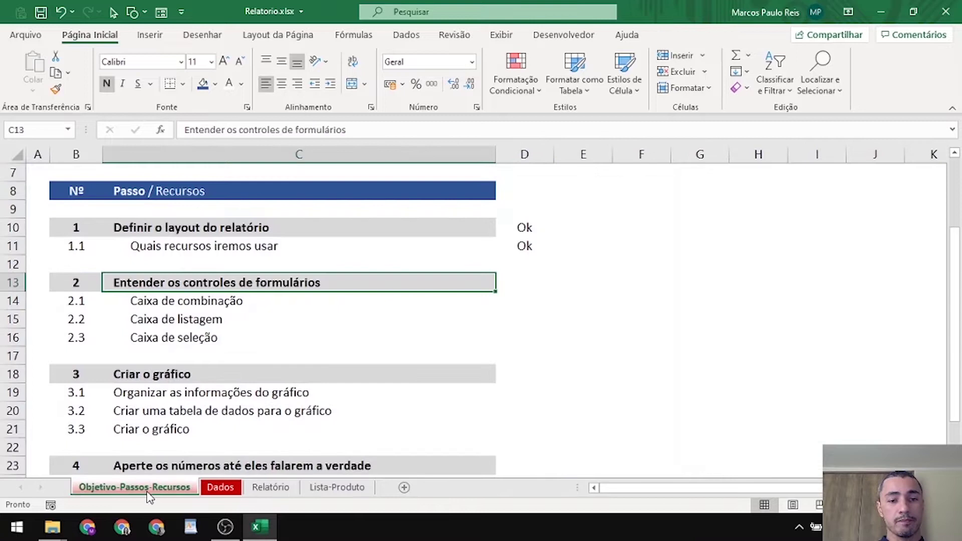
{"action": "left_click", "coordinate": [286, 303]}
{"action": "key", "text": "Right"}
{"action": "type", "text": "Ok"}
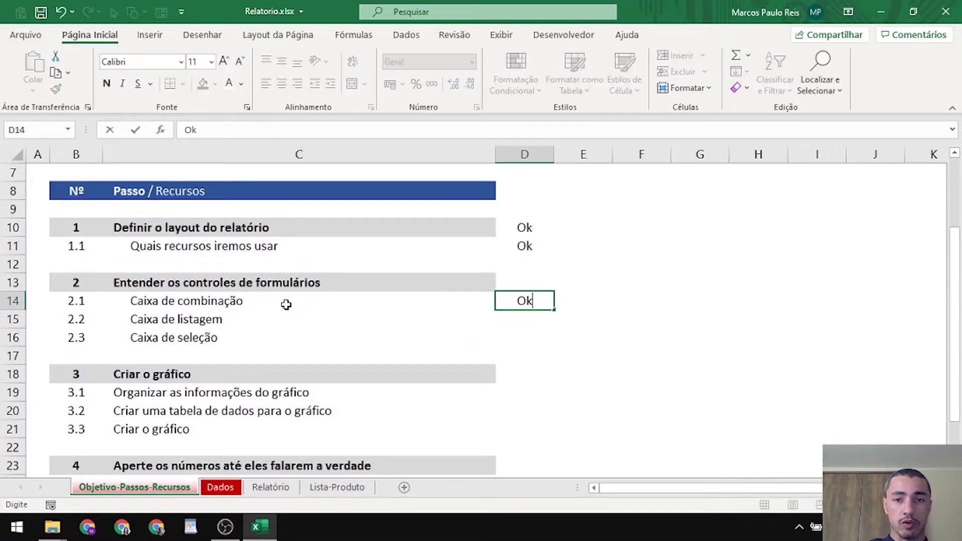
{"action": "key", "text": "Return"}
{"action": "key", "text": "Left"}
{"action": "key", "text": "Up"}
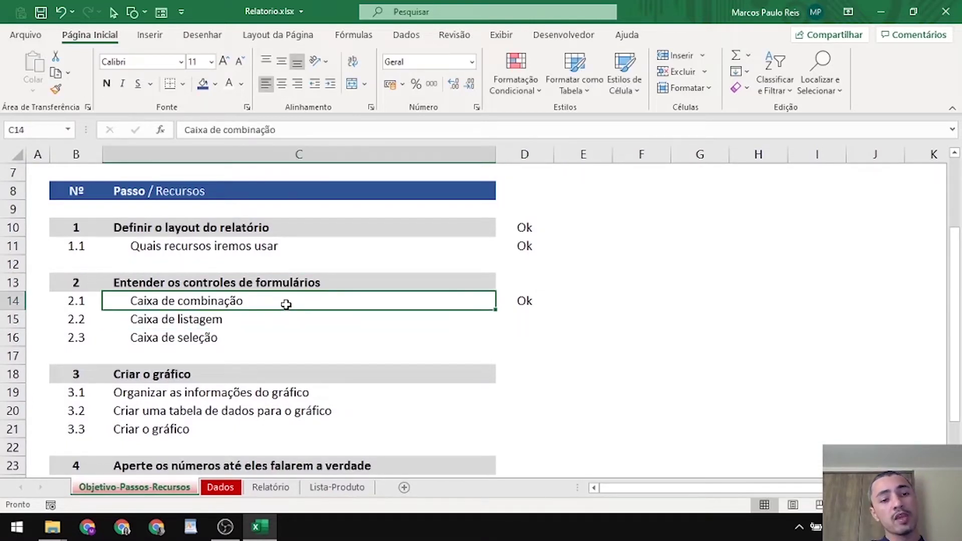
{"action": "key", "text": "Down"}
{"action": "key", "text": "Up"}
{"action": "key", "text": "Right"}
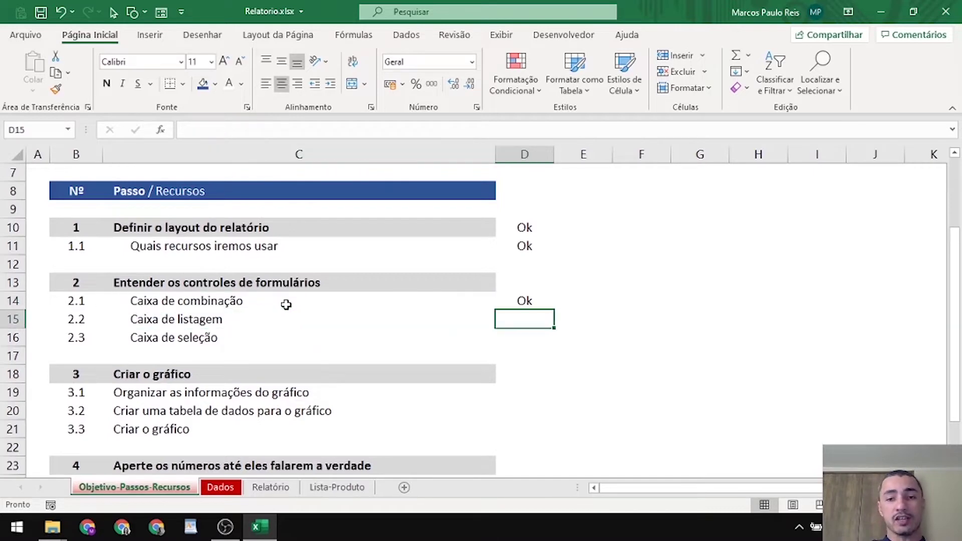
Add a new sheet named Caixa de listagem and place it after the Lista-Produto sheet
{"action": "key", "text": "ctrl+Page_Down"}
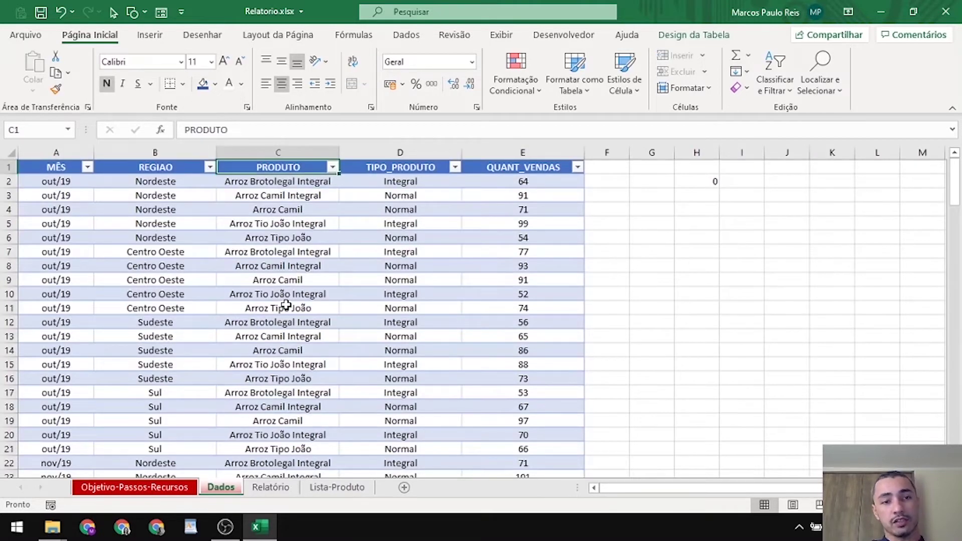
{"action": "left_click", "coordinate": [161, 182]}
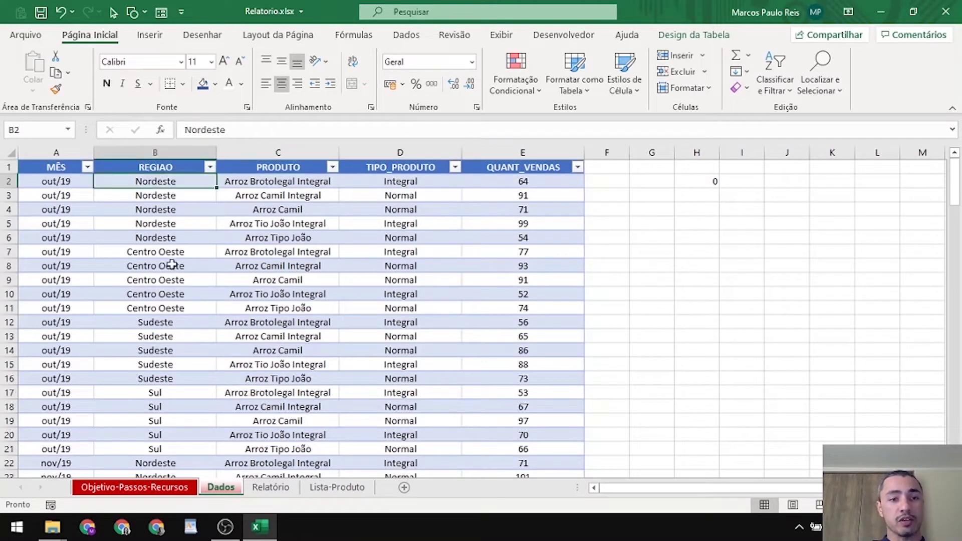
{"action": "left_click", "coordinate": [165, 236]}
{"action": "left_click", "coordinate": [162, 278]}
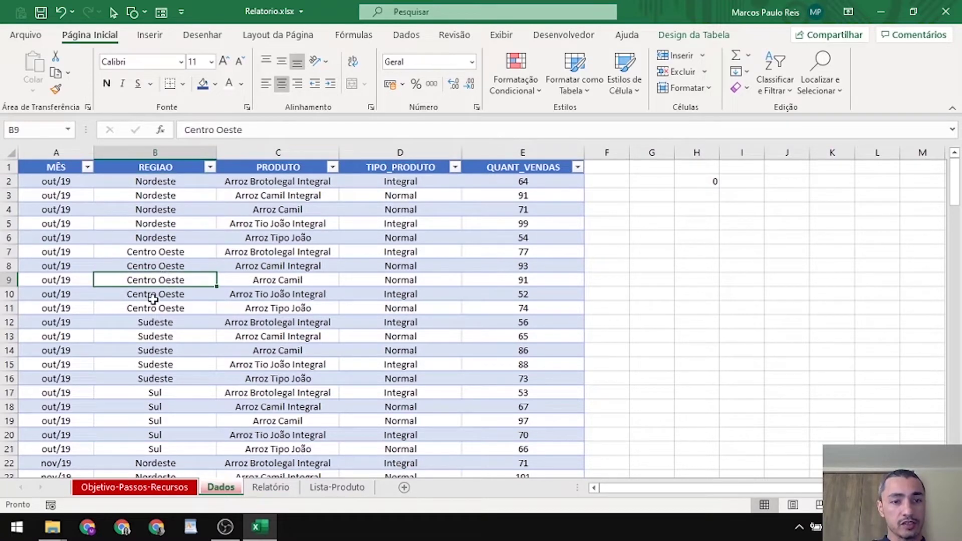
{"action": "left_click", "coordinate": [404, 490]}
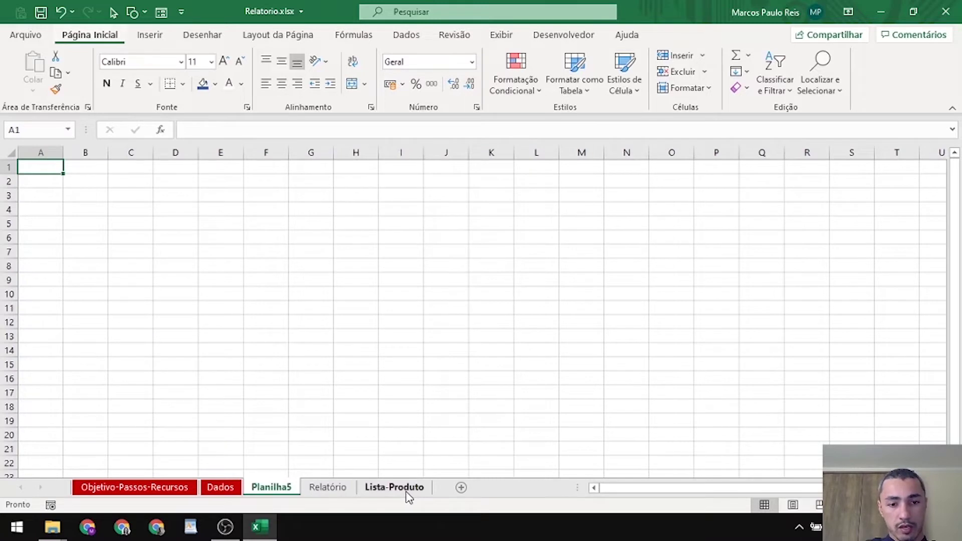
{"action": "key", "text": "alt"}
{"action": "type", "text": "rCaix"}
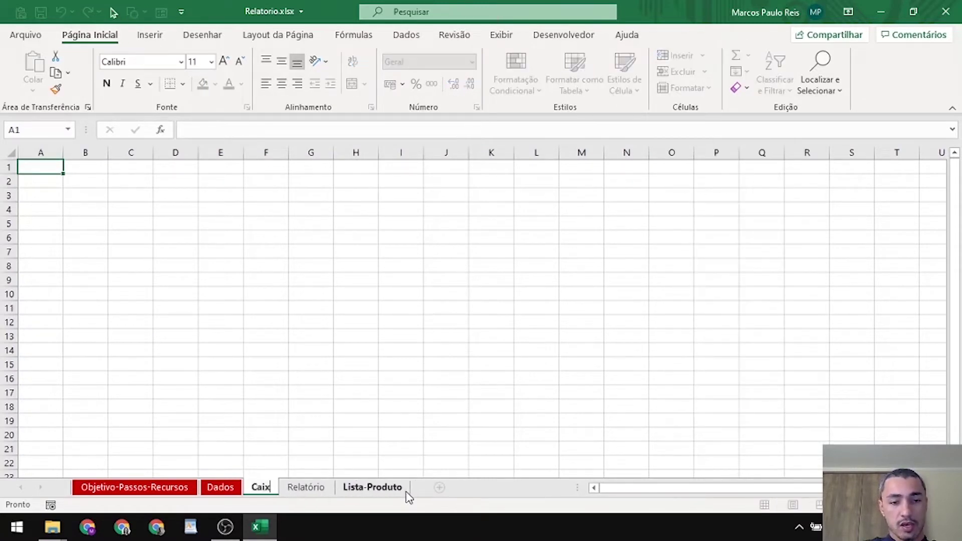
{"action": "type", "text": "a de listagem"}
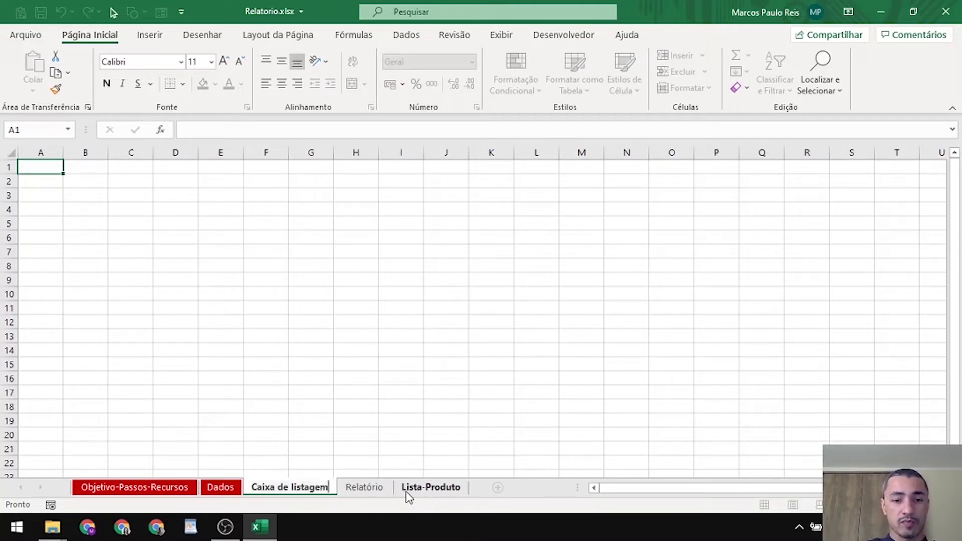
{"action": "key", "text": "Return"}
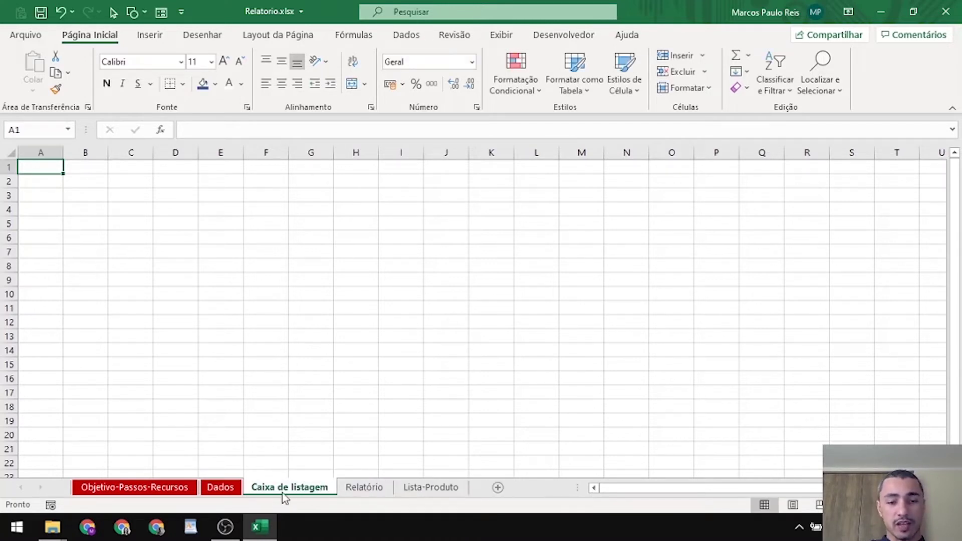
{"action": "left_click_drag", "start_coordinate": [392, 494], "coordinate": [480, 487]}
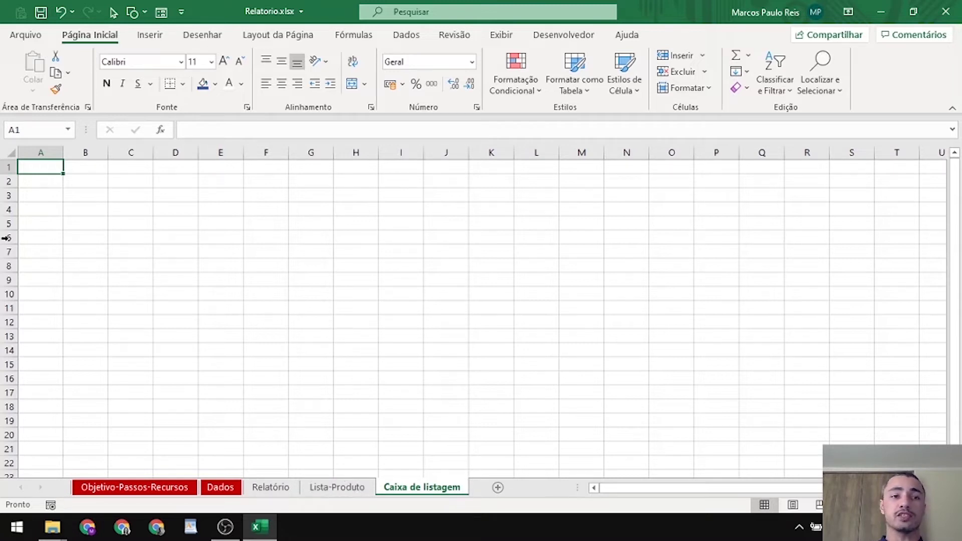
Insert a list box form control on the Caixa de listagem sheet, spanning about D1 to I8
{"action": "left_click", "coordinate": [68, 197]}
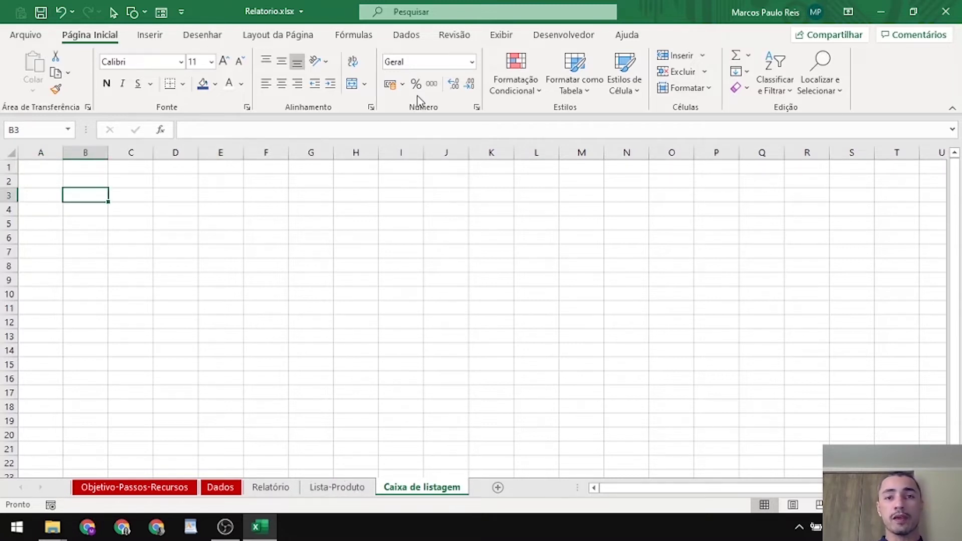
{"action": "left_click", "coordinate": [552, 37]}
{"action": "left_click", "coordinate": [386, 89]}
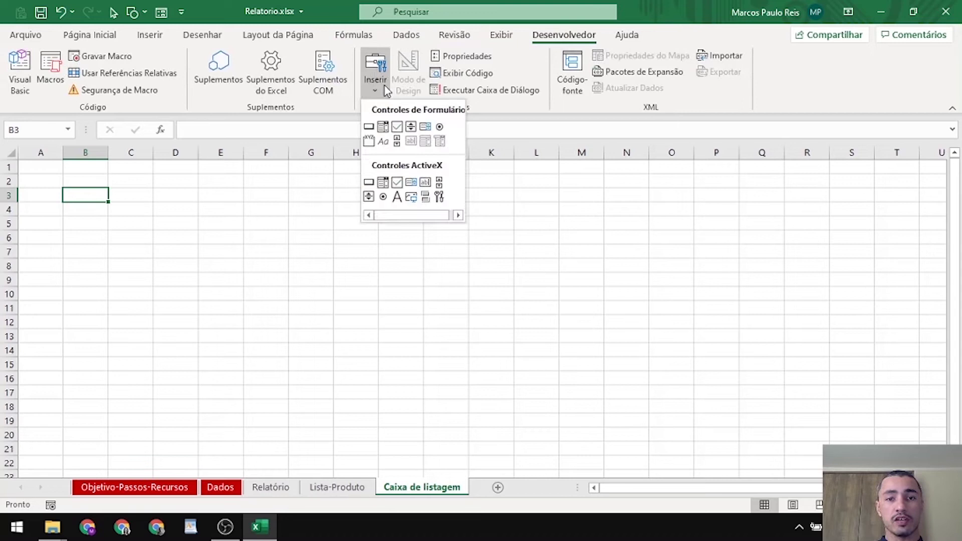
{"action": "left_click", "coordinate": [425, 128]}
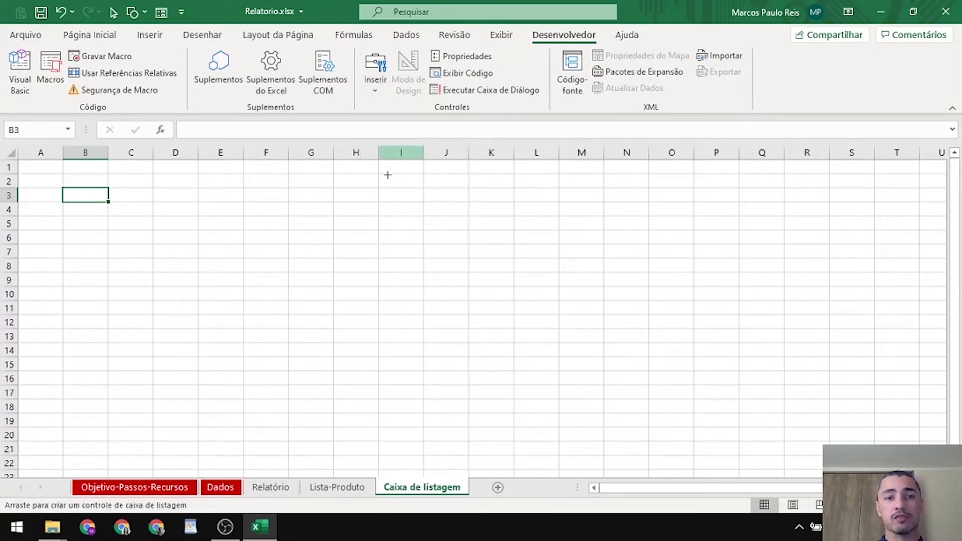
{"action": "left_click_drag", "start_coordinate": [180, 171], "coordinate": [392, 274]}
{"action": "left_click", "coordinate": [341, 307]}
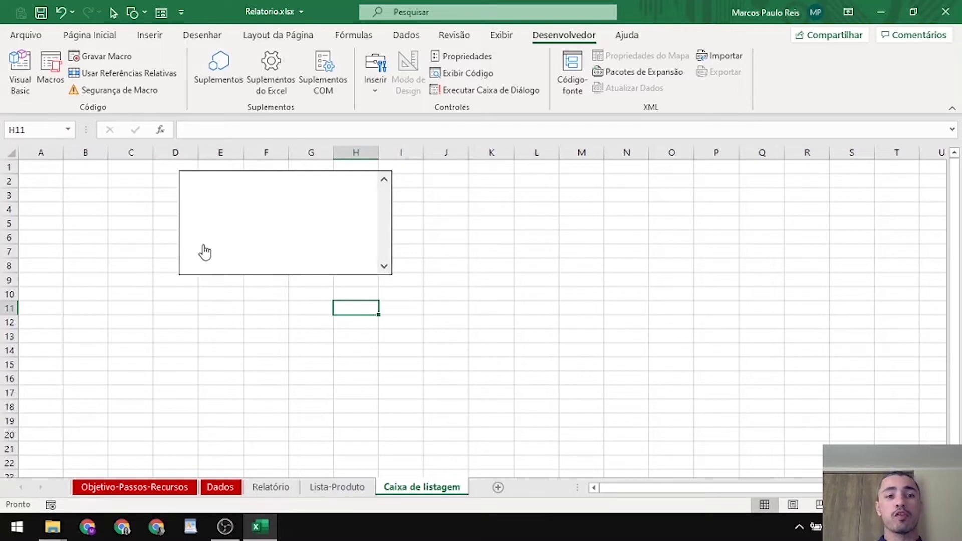
{"action": "right_click", "coordinate": [283, 221]}
{"action": "left_click", "coordinate": [355, 353]}
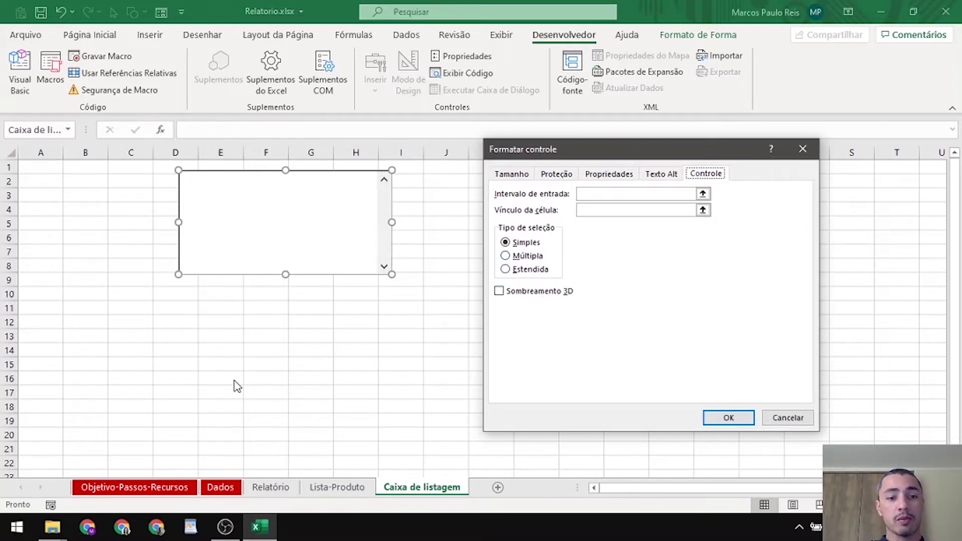
{"action": "key", "text": "Escape"}
Copy the region names in B6, B8, B14, B17 and B18 of the Dados sheet, covering Nordeste, Centro Oeste, Sudeste and Sul
{"action": "left_click", "coordinate": [223, 487]}
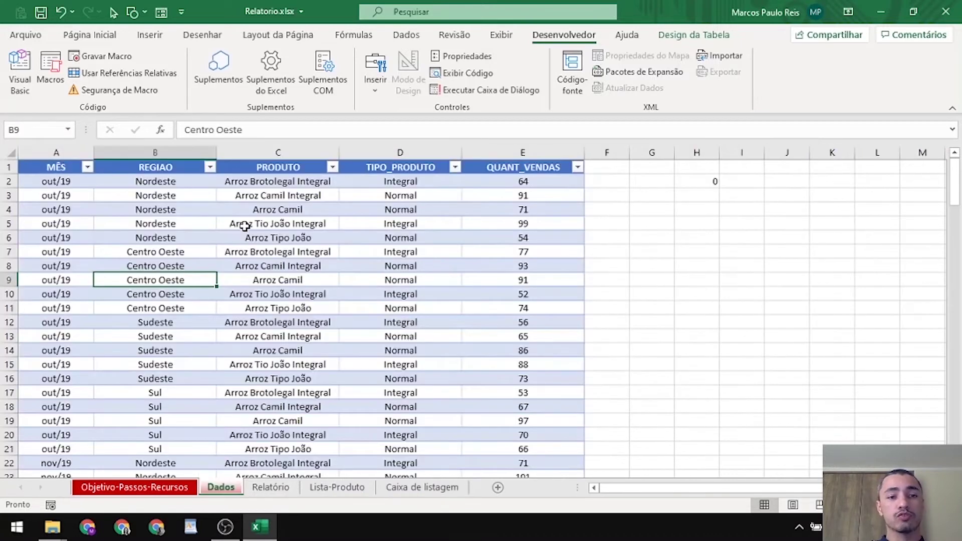
{"action": "left_click", "coordinate": [183, 182]}
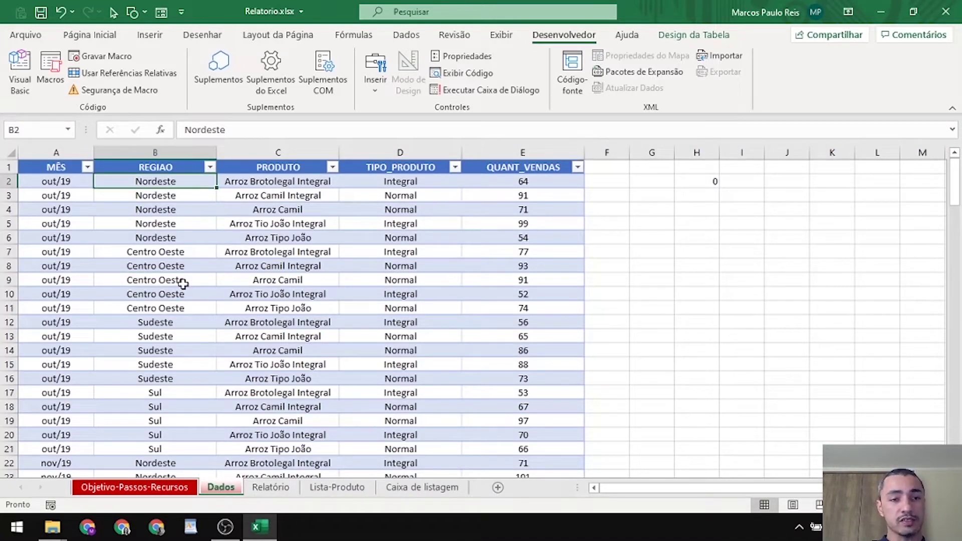
{"action": "left_click", "coordinate": [165, 235]}
{"action": "left_click", "coordinate": [177, 267], "text": "ctrl"}
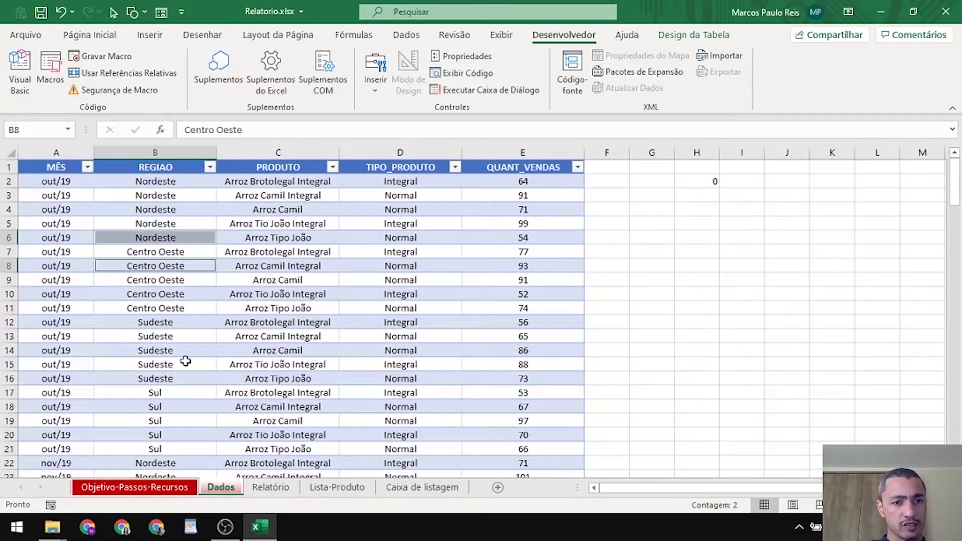
{"action": "left_click", "coordinate": [176, 350], "text": "ctrl"}
{"action": "left_click", "coordinate": [175, 395], "text": "ctrl"}
{"action": "left_click", "coordinate": [182, 404], "text": "ctrl"}
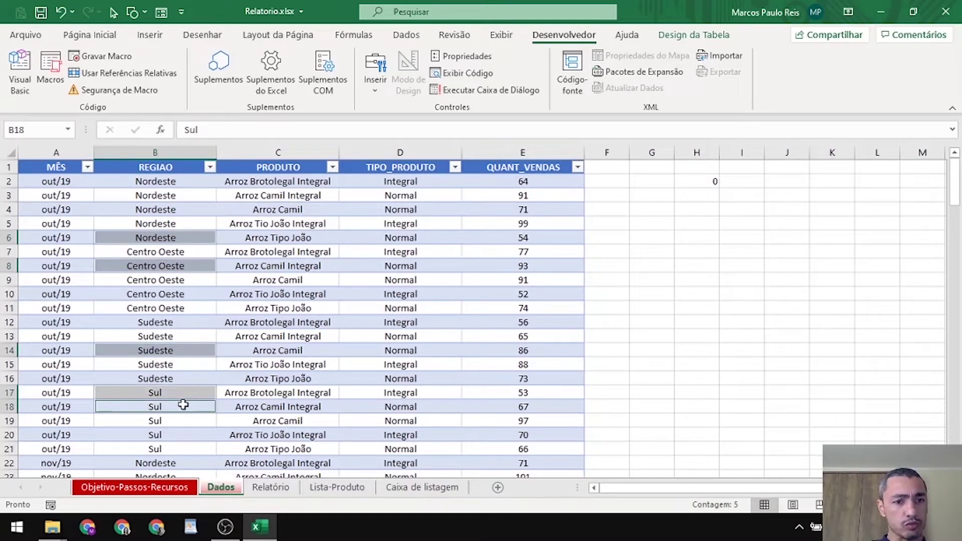
{"action": "key", "text": "ctrl+c"}
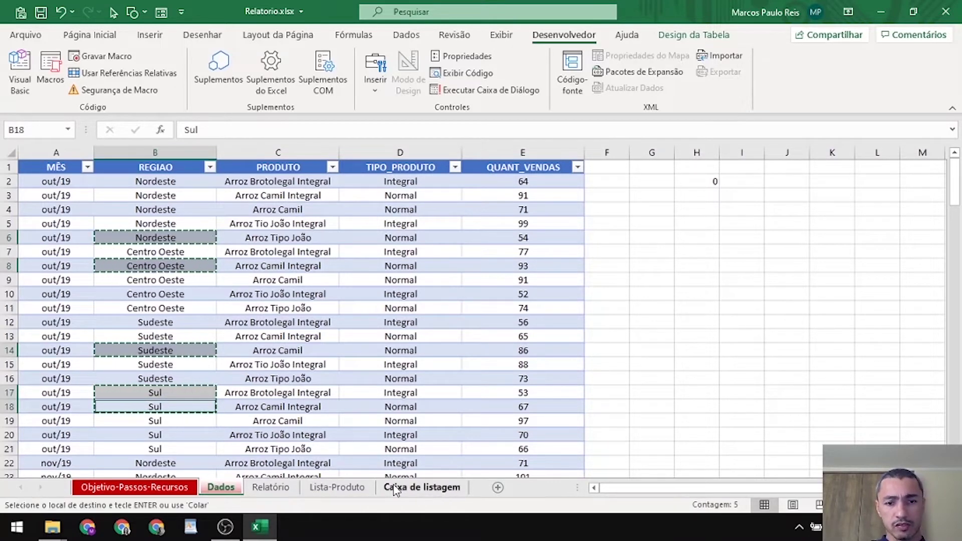
Paste the copied region names as values only, starting at A6 of the Caixa de listagem sheet
{"action": "left_click", "coordinate": [422, 487]}
{"action": "left_click", "coordinate": [55, 246]}
{"action": "key", "text": "ctrl+alt+v"}
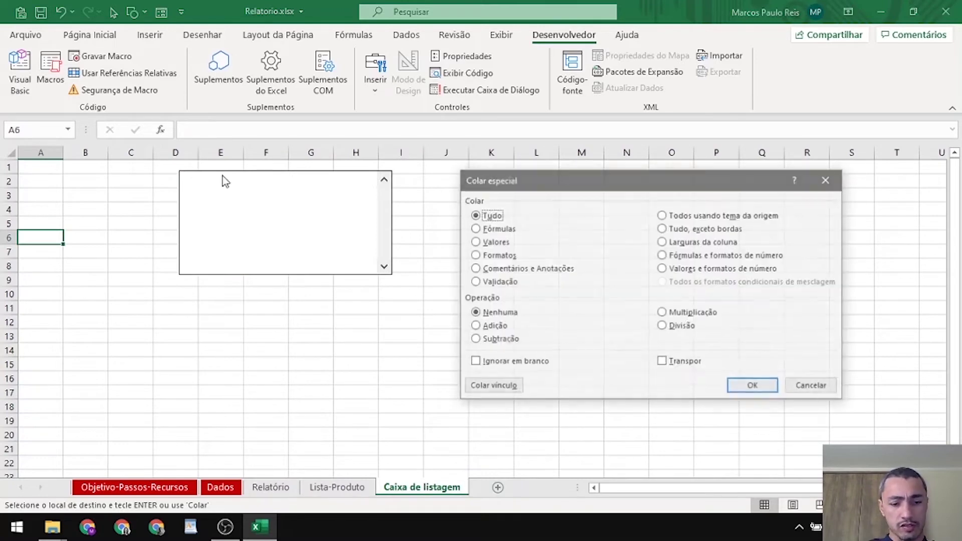
{"action": "key", "text": "v"}
{"action": "key", "text": "Return"}
Delete row 10, which holds the duplicate Sul entry below the region names
{"action": "key", "text": "Down"}
{"action": "key", "text": "Down"}
{"action": "key", "text": "Down"}
{"action": "key", "text": "Down"}
{"action": "key", "text": "shift+space"}
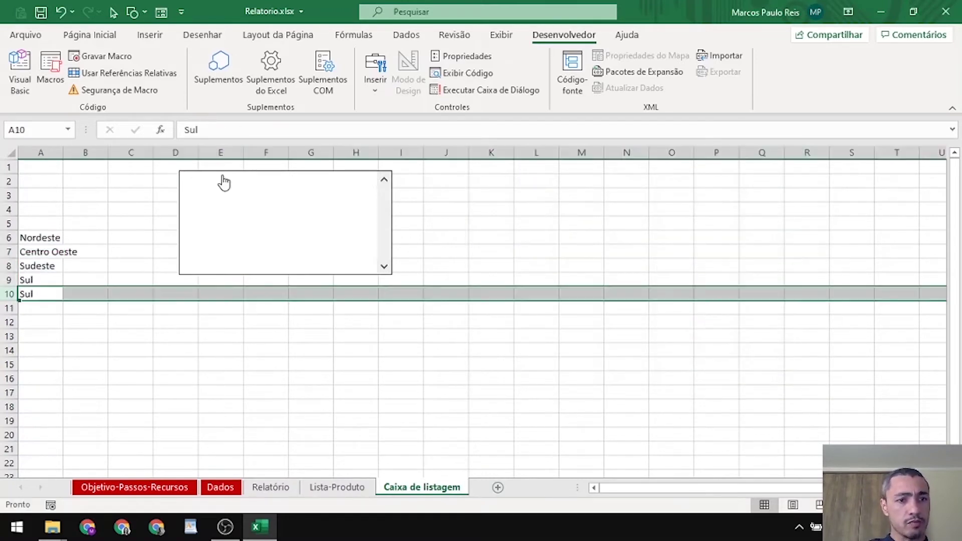
{"action": "key", "text": "ctrl+minus"}
{"action": "key", "text": "Up"}
{"action": "key", "text": "Up"}
{"action": "key", "text": "Up"}
{"action": "key", "text": "Up"}
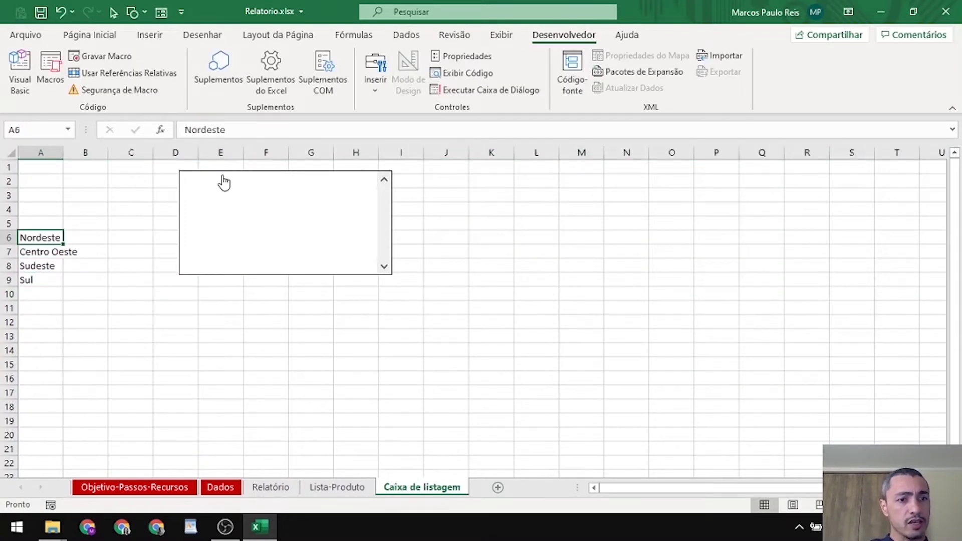
Enter the heading Lista in A5, directly above the region names
{"action": "key", "text": "Down"}
{"action": "key", "text": "Down"}
{"action": "key", "text": "Up"}
{"action": "key", "text": "Up"}
{"action": "key", "text": "Up"}
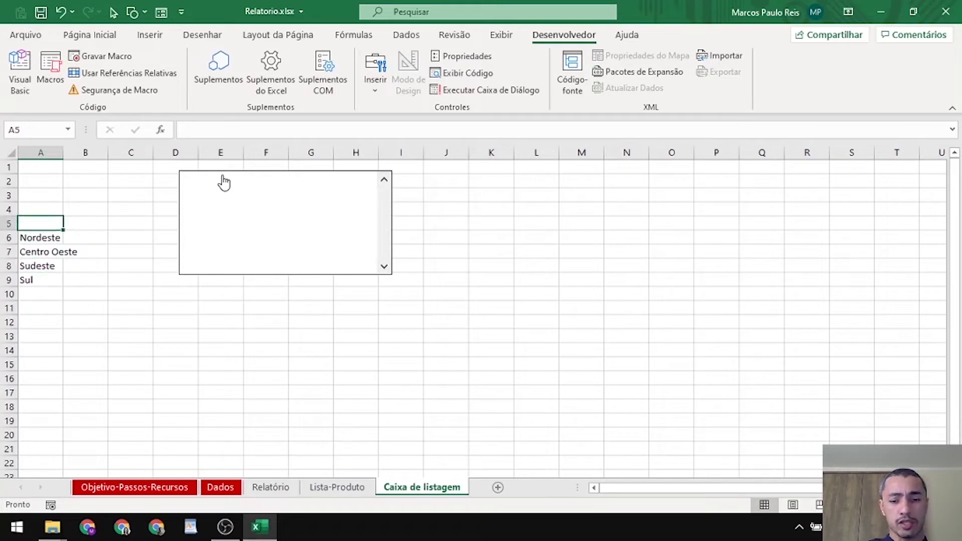
{"action": "type", "text": "Lista"}
{"action": "key", "text": "Return"}
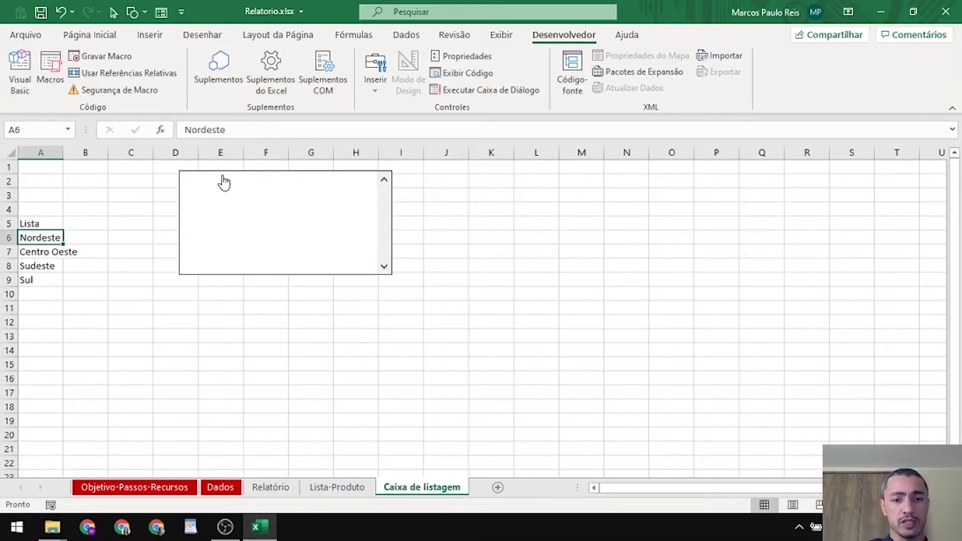
Enter the headings Índice in A1 and Valor in A3
{"action": "key", "text": "Up"}
{"action": "key", "text": "Up"}
{"action": "key", "text": "Up"}
{"action": "key", "text": "Up"}
{"action": "key", "text": "Up"}
{"action": "type", "text": "l"}
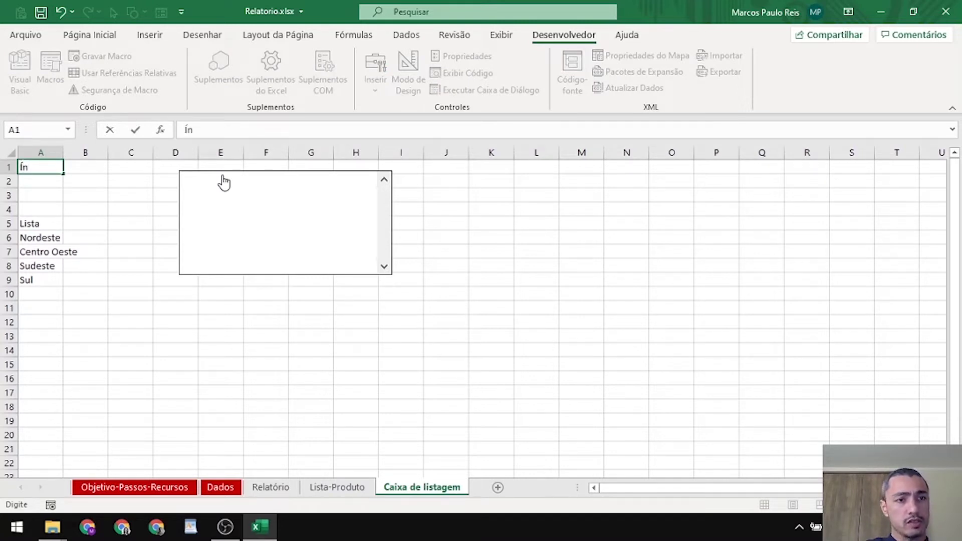
{"action": "type", "text": "ndice"}
{"action": "key", "text": "Return"}
{"action": "key", "text": "Return"}
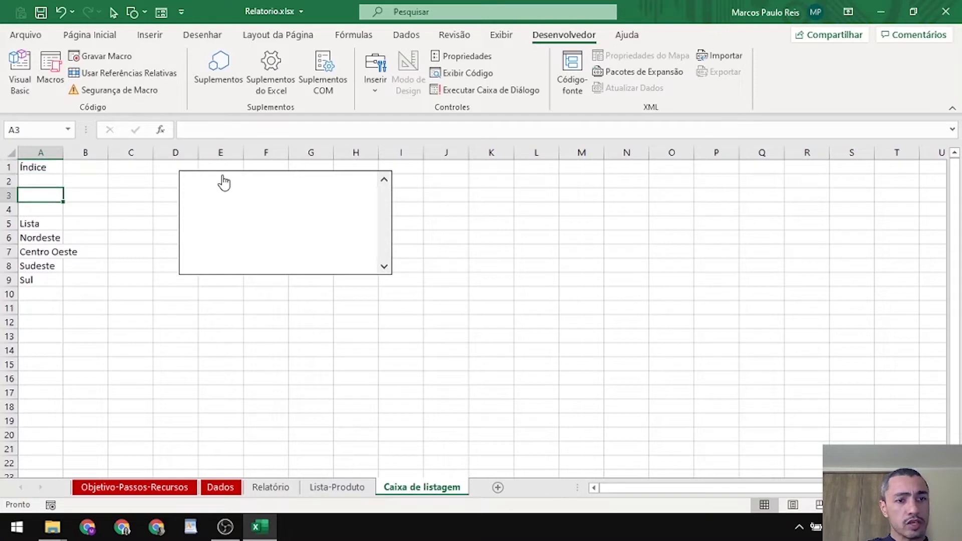
{"action": "type", "text": "Valor"}
{"action": "key", "text": "Return"}
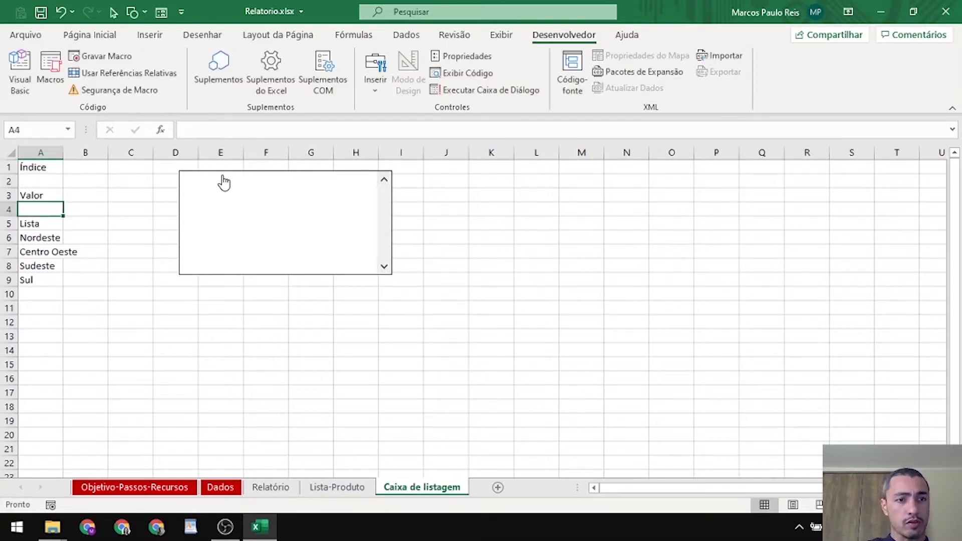
Check the heading layout on the Lista-Produto sheet and insert a row at row 4 of the Caixa de listagem sheet
{"action": "key", "text": "Up"}
{"action": "key", "text": "Up"}
{"action": "key", "text": "Up"}
{"action": "left_click", "coordinate": [355, 488]}
{"action": "left_click", "coordinate": [92, 214]}
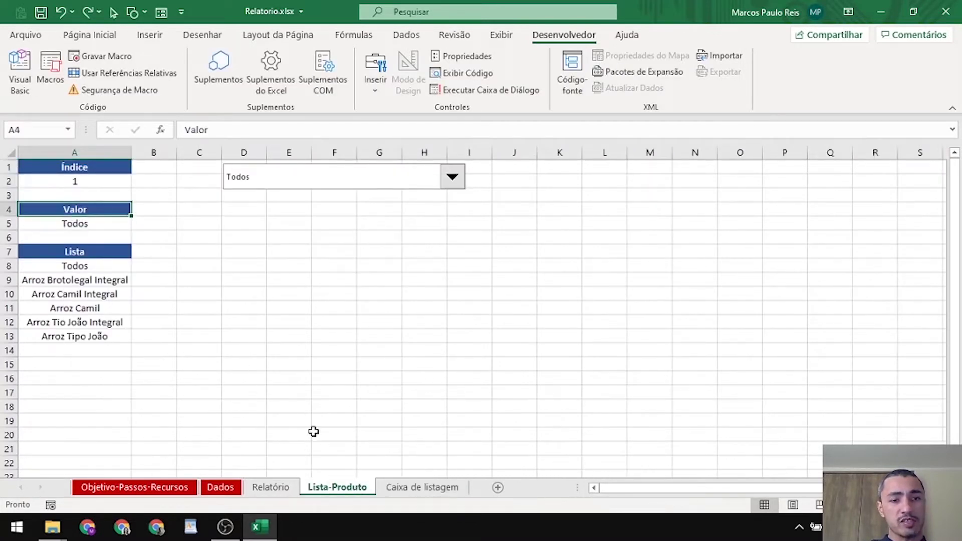
{"action": "left_click", "coordinate": [414, 493]}
{"action": "left_click", "coordinate": [66, 277]}
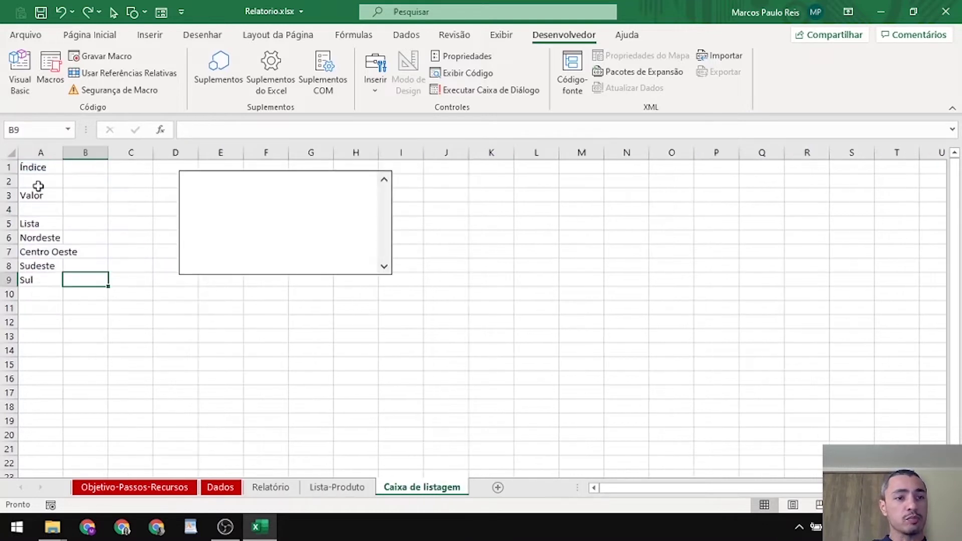
{"action": "left_click", "coordinate": [43, 207]}
{"action": "key", "text": "alt+c"}
{"action": "key", "text": "i"}
{"action": "key", "text": "l"}
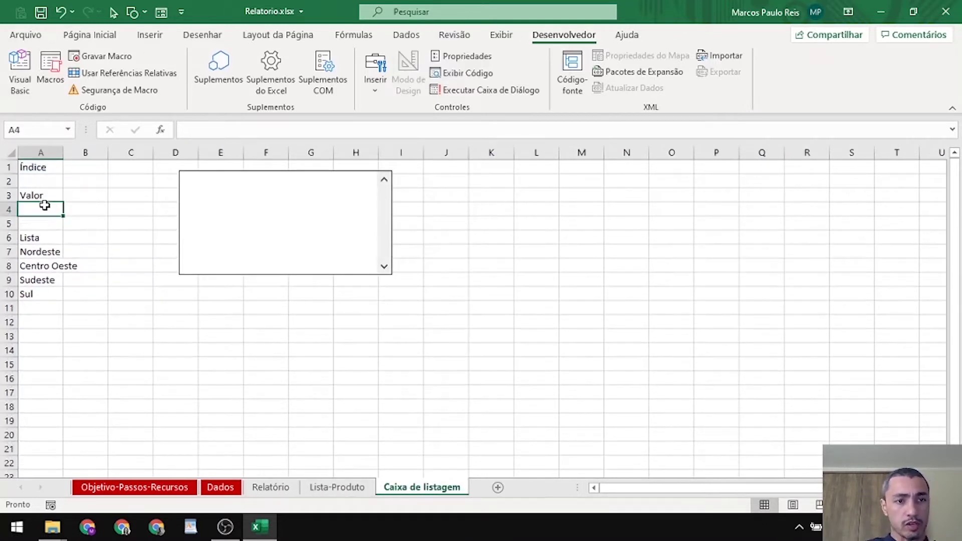
Insert another sheet row at row 2, between the Índice and Valor headings
{"action": "key", "text": "Down"}
{"action": "key", "text": "Down"}
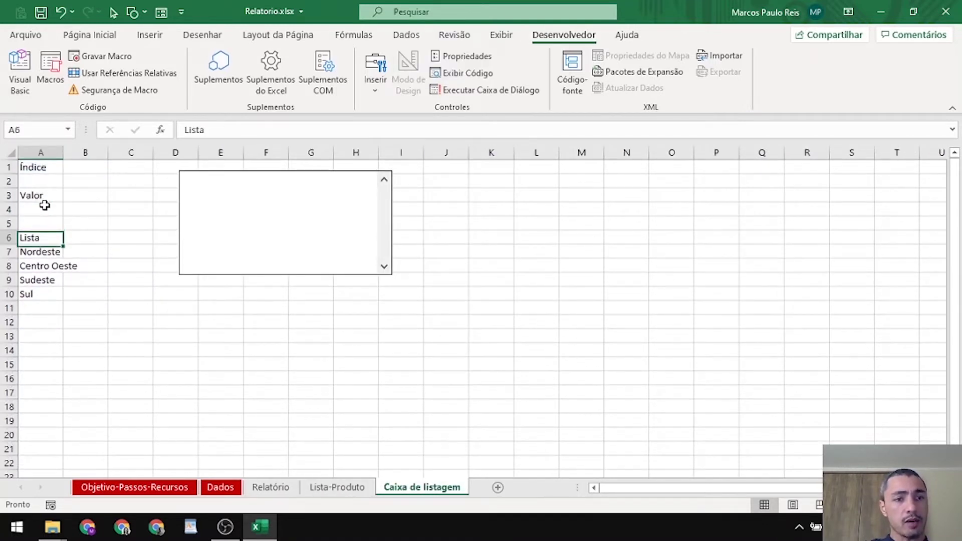
{"action": "left_click", "coordinate": [54, 181]}
{"action": "key", "text": "alt+i"}
{"action": "key", "text": "l"}
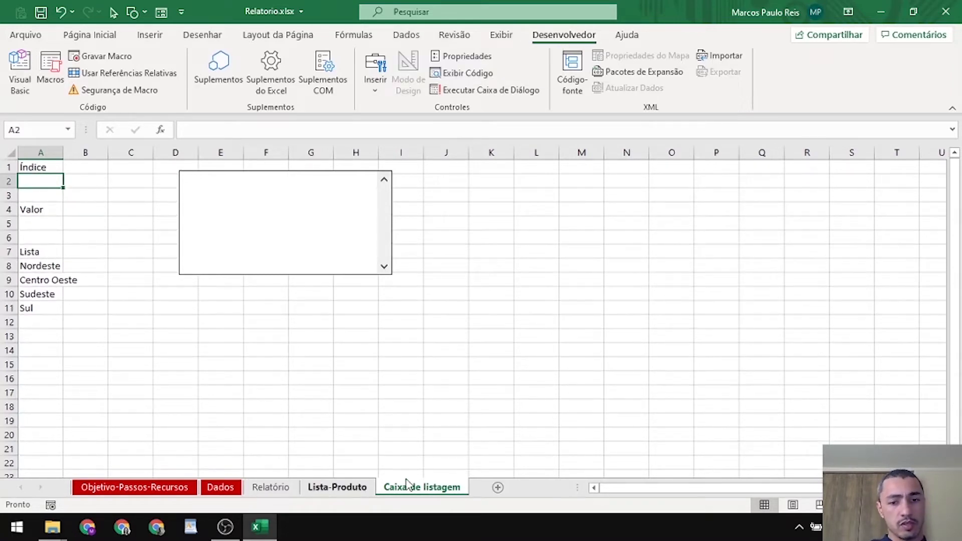
Copy only the formatting of A1:A7 on the Lista-Produto sheet to A1:A7 of the Caixa de listagem sheet
{"action": "left_click", "coordinate": [346, 487]}
{"action": "left_click_drag", "start_coordinate": [100, 167], "coordinate": [128, 254]}
{"action": "key", "text": "ctrl+c"}
{"action": "left_click", "coordinate": [396, 485]}
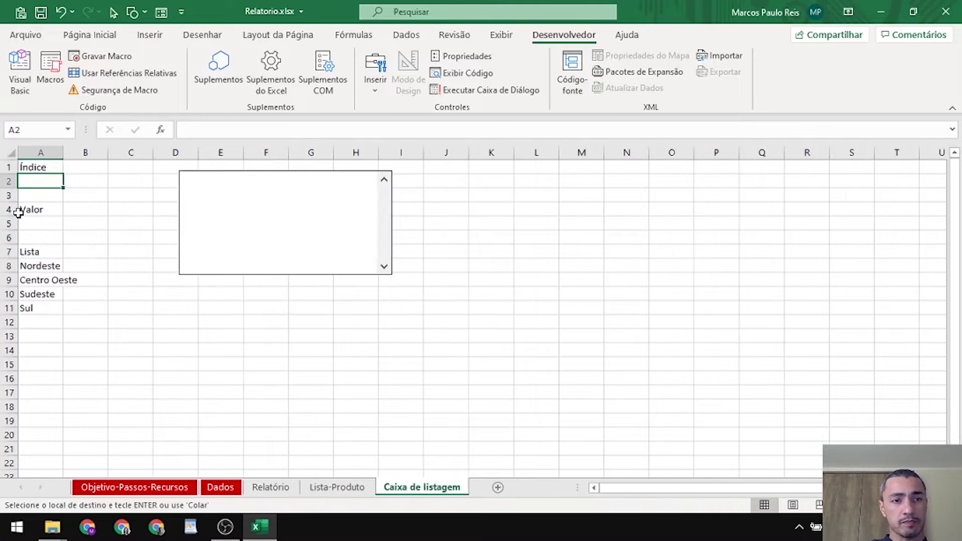
{"action": "left_click", "coordinate": [53, 167]}
{"action": "key", "text": "ctrl+alt+v"}
{"action": "key", "text": "t"}
{"action": "key", "text": "Return"}
{"action": "key", "text": "Escape"}
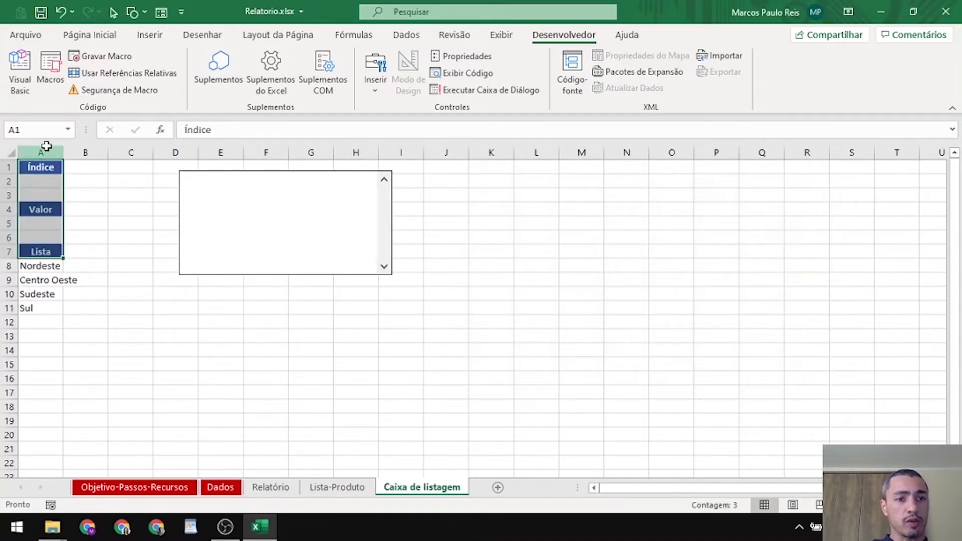
Centre the contents of column A and widen the column so Centro Oeste fits completely
{"action": "left_click", "coordinate": [46, 146]}
{"action": "key", "text": "alt+c"}
{"action": "key", "text": "a"}
{"action": "key", "text": "c"}
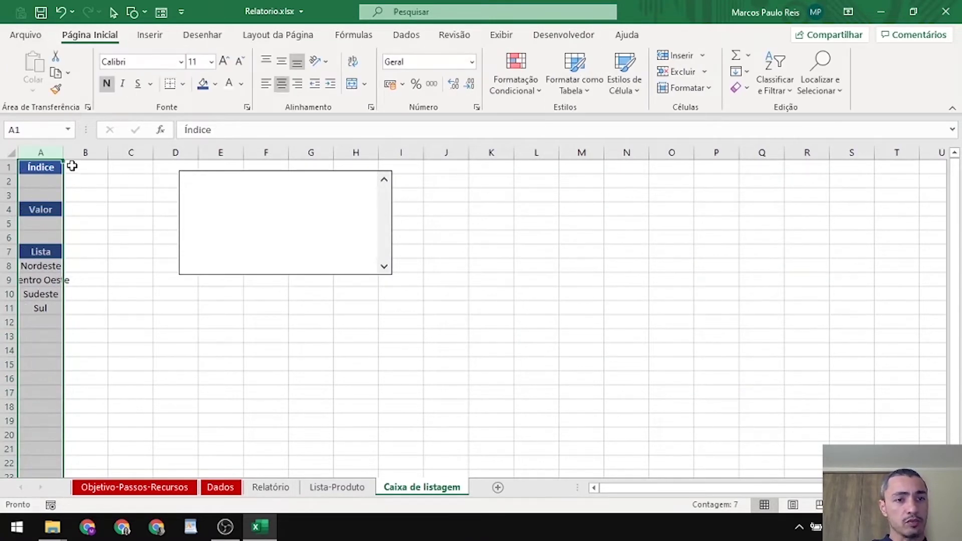
{"action": "left_click_drag", "start_coordinate": [65, 153], "coordinate": [123, 169]}
{"action": "left_click", "coordinate": [81, 293]}
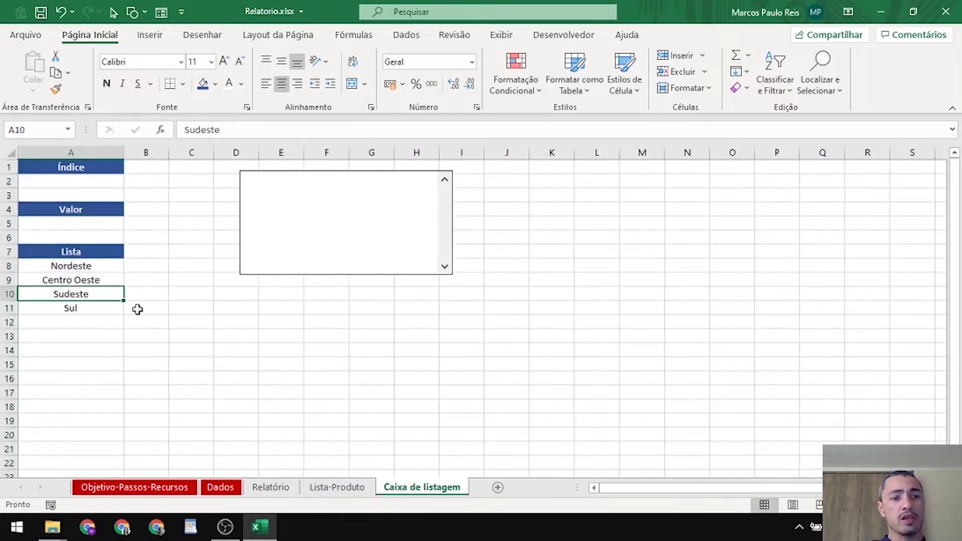
{"action": "key", "text": "Up"}
{"action": "key", "text": "Up"}
{"action": "key", "text": "Up"}
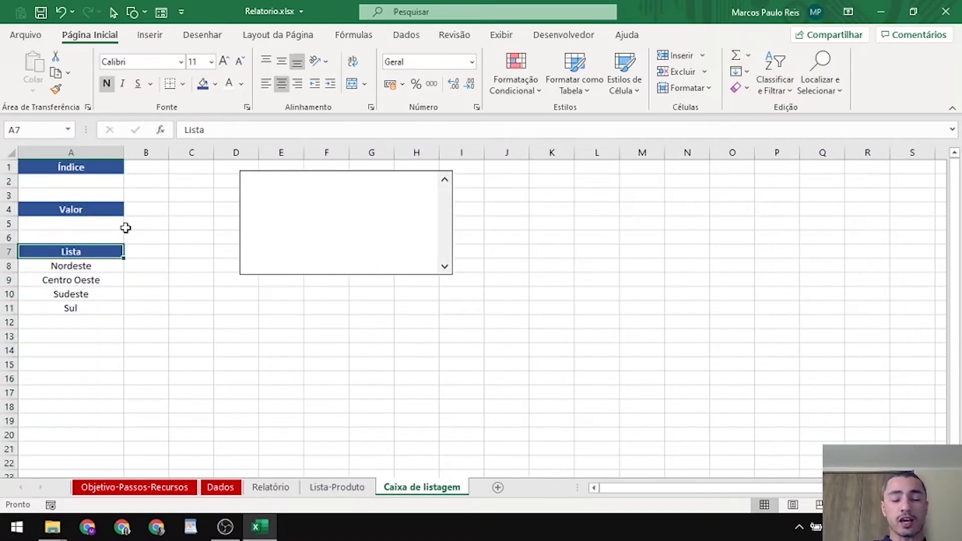
Open the list box's control formatting and set its input range to $A$8:$A$11
{"action": "right_click", "coordinate": [361, 241]}
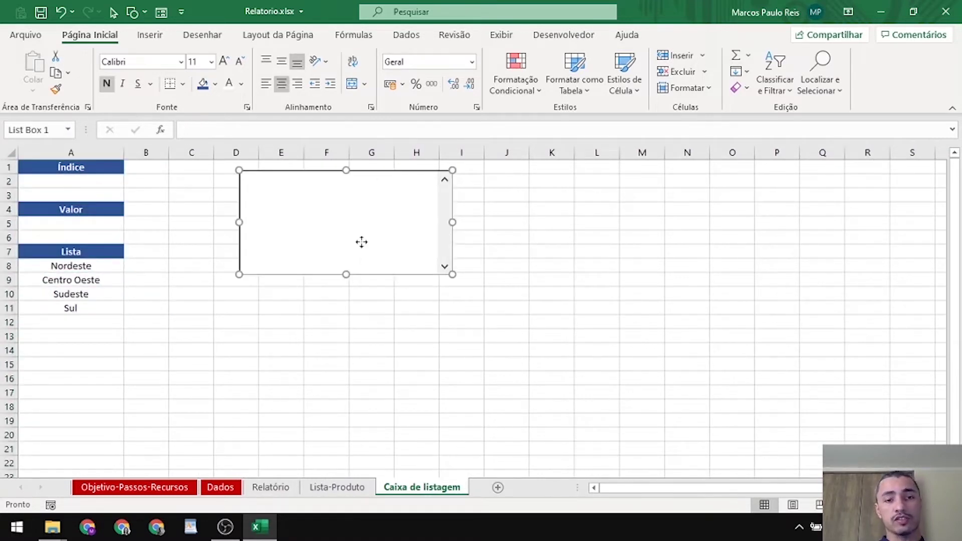
{"action": "left_click", "coordinate": [423, 375]}
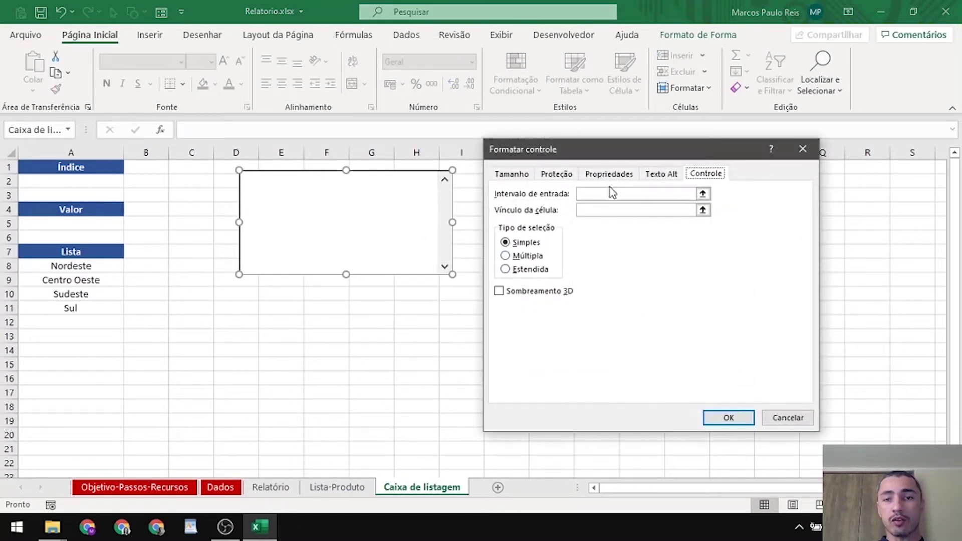
{"action": "left_click", "coordinate": [703, 194]}
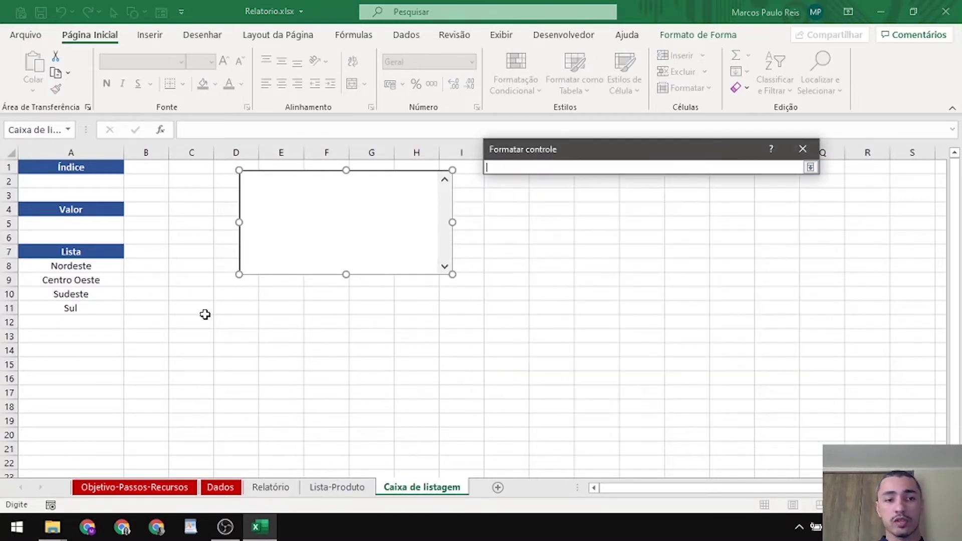
{"action": "left_click_drag", "start_coordinate": [84, 266], "coordinate": [101, 309]}
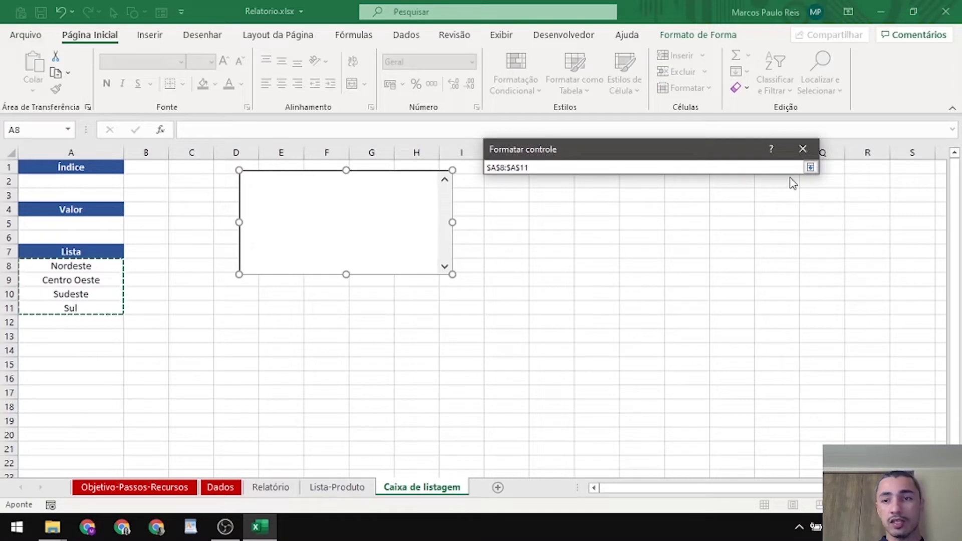
{"action": "left_click", "coordinate": [811, 167]}
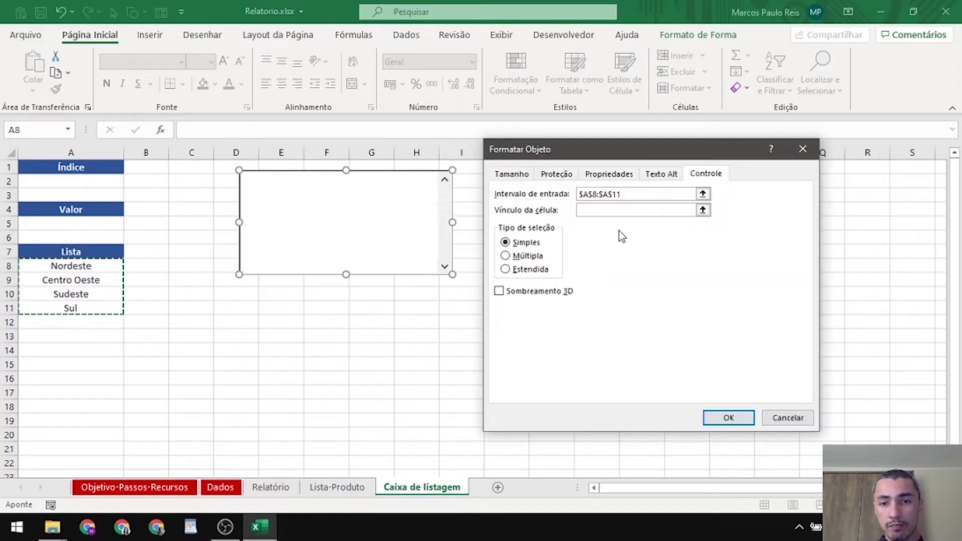
Set the list box's cell link to $A$2 and apply the control settings
{"action": "left_click", "coordinate": [703, 210]}
{"action": "left_click", "coordinate": [71, 182]}
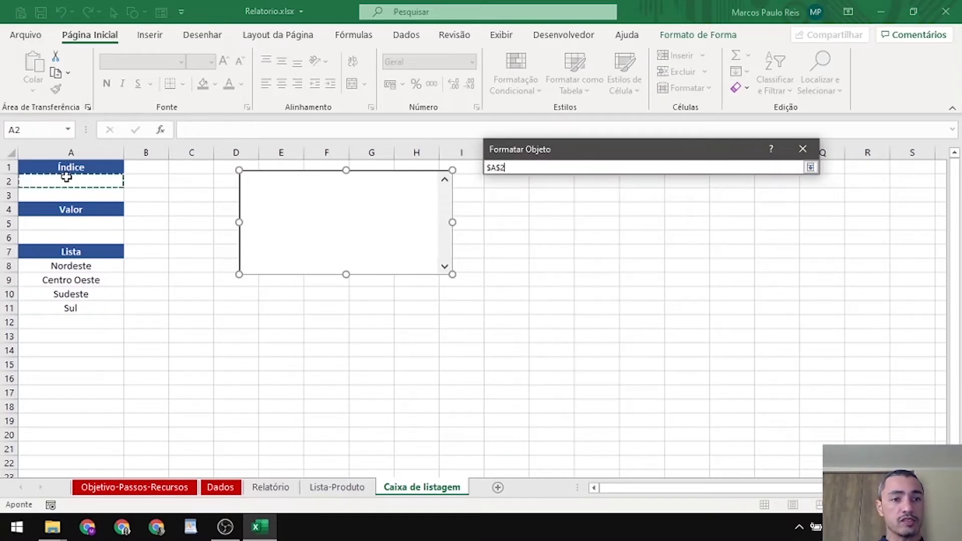
{"action": "left_click", "coordinate": [811, 167]}
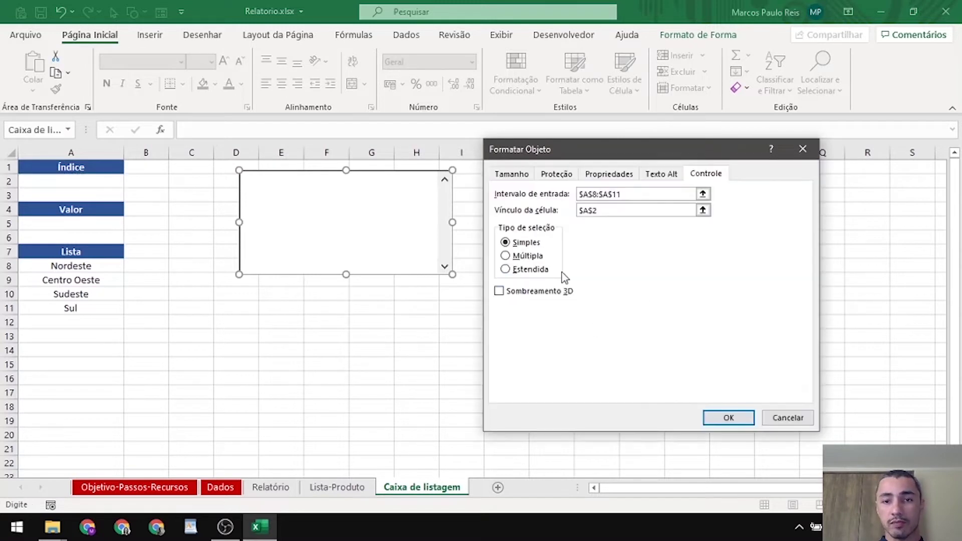
{"action": "left_click", "coordinate": [729, 418]}
{"action": "left_click", "coordinate": [551, 406]}
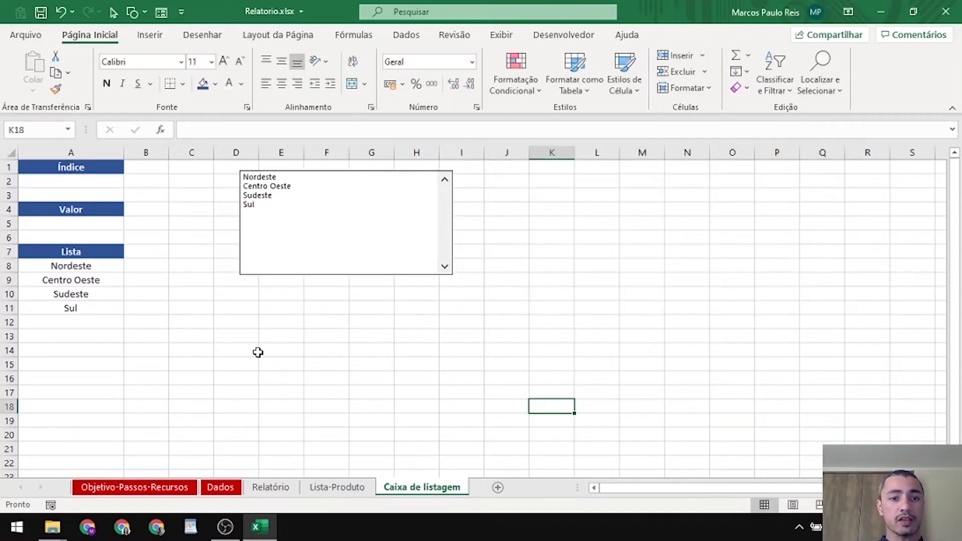
Test the list box by choosing different regions in turn, ending with Sudeste selected
{"action": "left_click", "coordinate": [258, 177]}
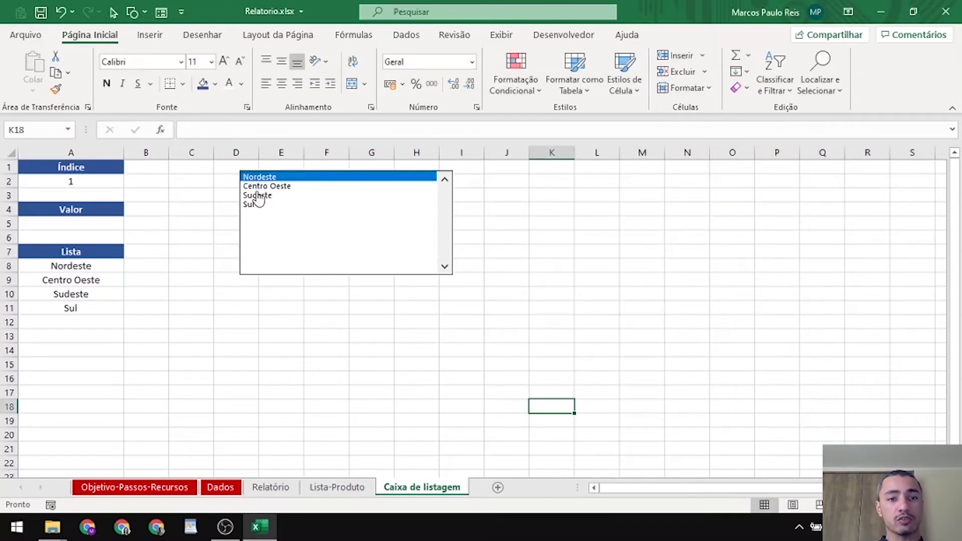
{"action": "left_click", "coordinate": [259, 197]}
{"action": "left_click", "coordinate": [263, 184]}
{"action": "left_click", "coordinate": [260, 177]}
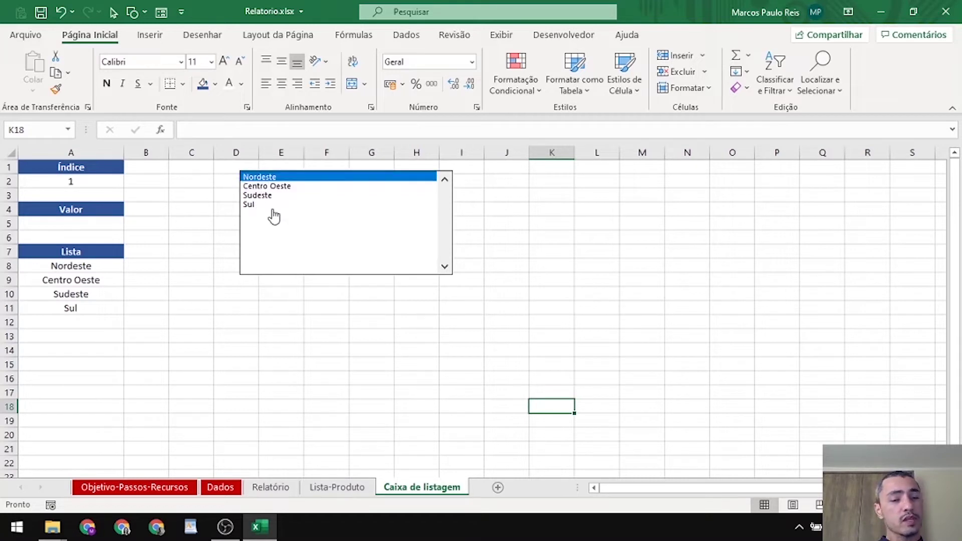
{"action": "left_click", "coordinate": [273, 205]}
{"action": "left_click", "coordinate": [273, 196]}
Change the list box's selection type to Múltipla
{"action": "right_click", "coordinate": [285, 223]}
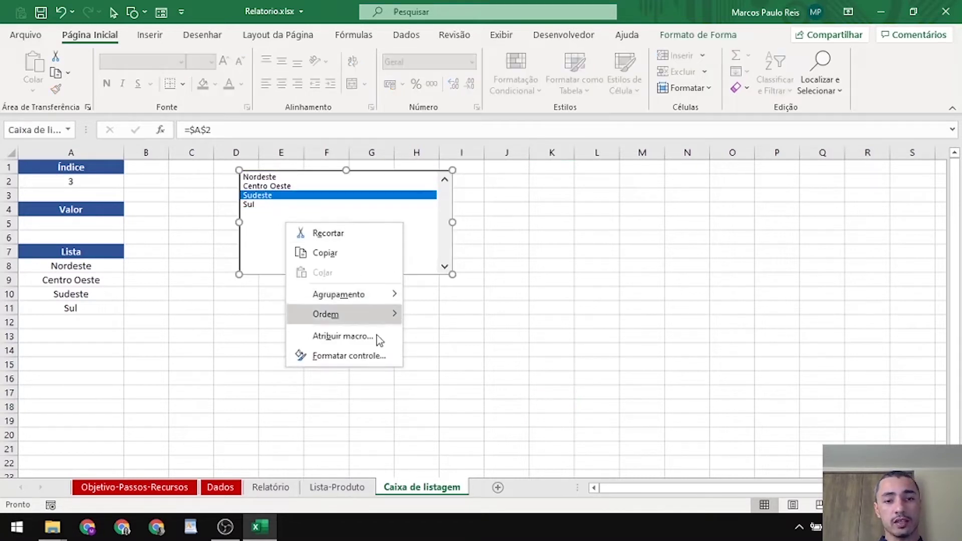
{"action": "left_click", "coordinate": [377, 351]}
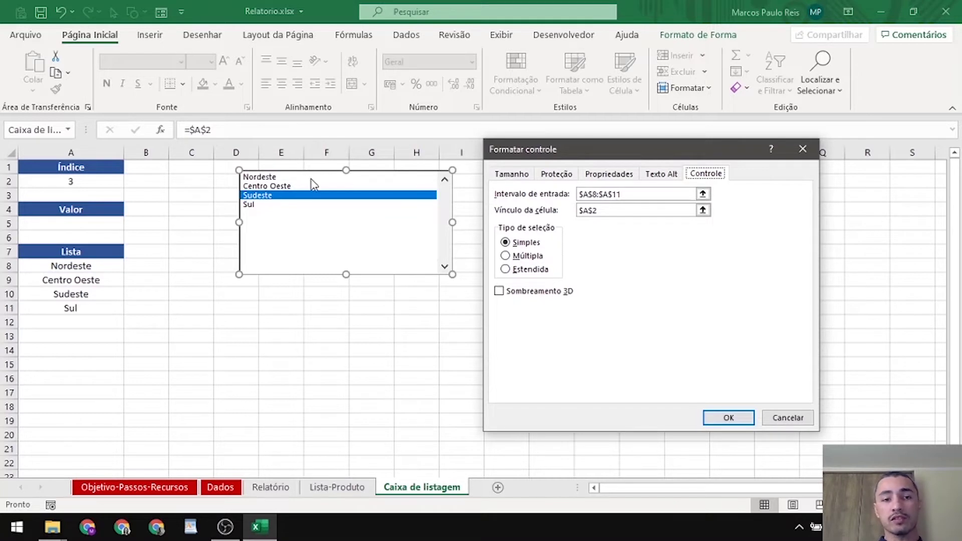
{"action": "left_click", "coordinate": [529, 256]}
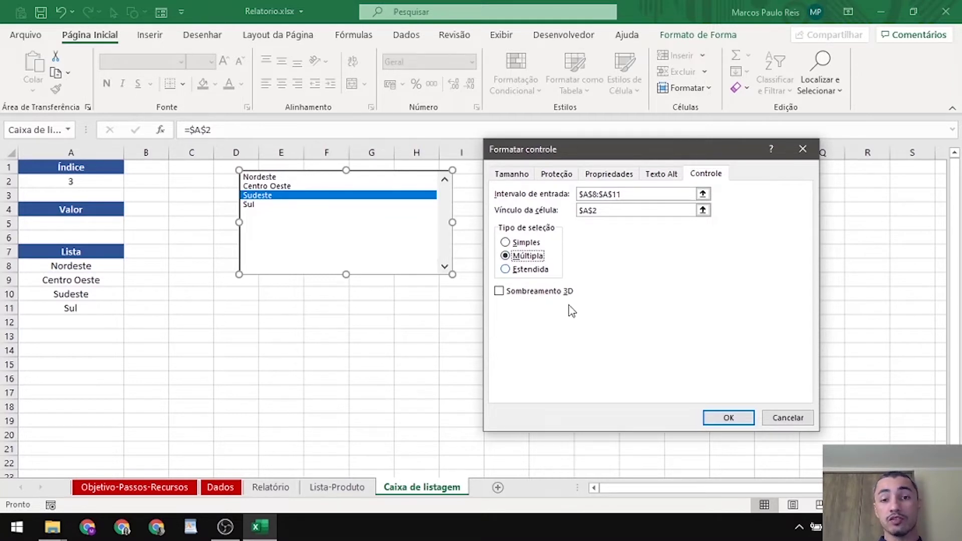
{"action": "left_click", "coordinate": [728, 418]}
{"action": "left_click_drag", "start_coordinate": [402, 421], "coordinate": [376, 407]}
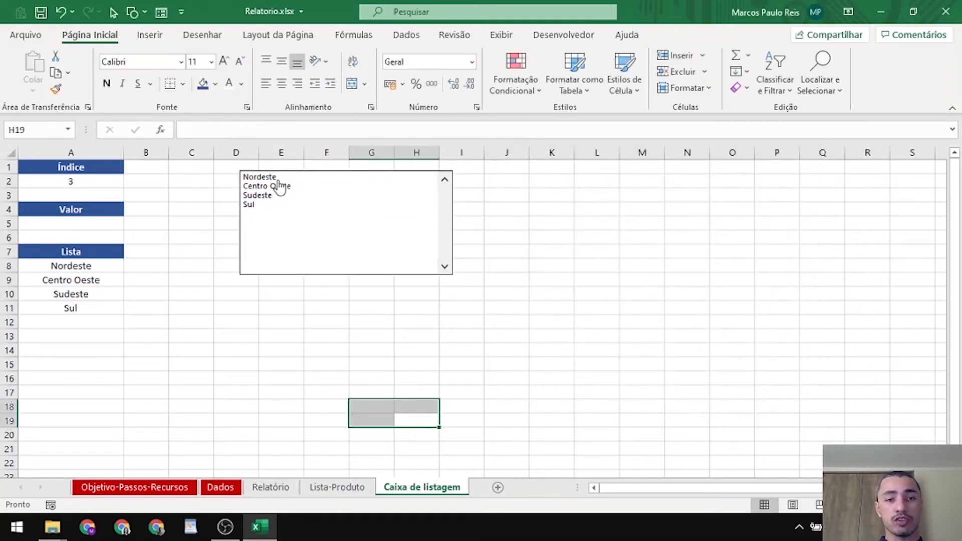
Test multiple selection by selecting Nordeste, Centro Oeste, Sudeste and Sul in the list box
{"action": "left_click", "coordinate": [273, 176]}
{"action": "left_click", "coordinate": [278, 187]}
{"action": "left_click", "coordinate": [282, 195]}
{"action": "left_click", "coordinate": [284, 205]}
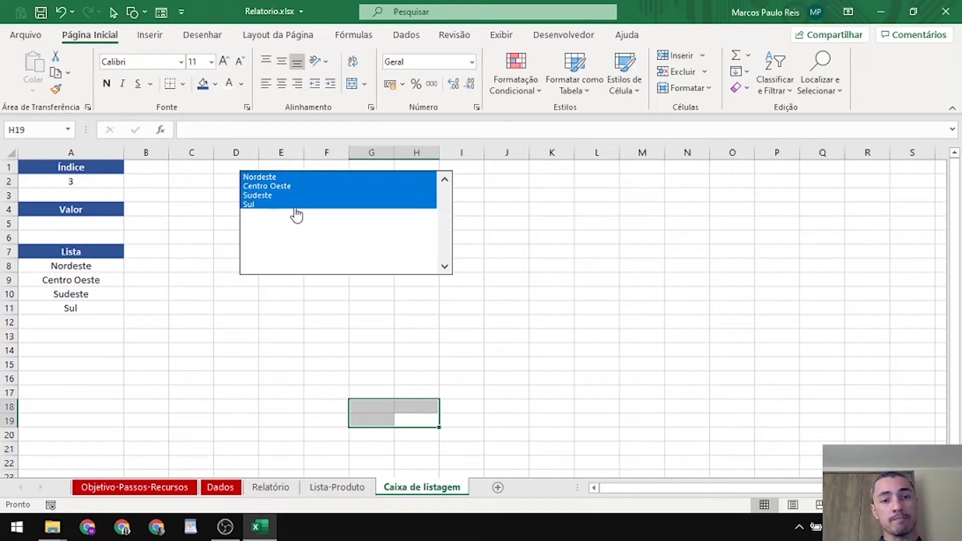
Change the list box's selection type to Estendida
{"action": "right_click", "coordinate": [344, 201]}
{"action": "left_click", "coordinate": [412, 335]}
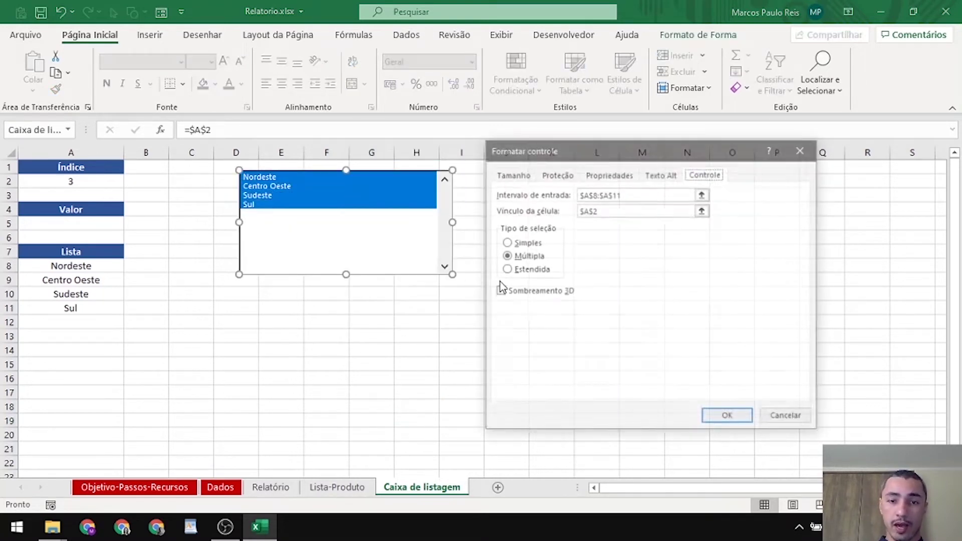
{"action": "left_click", "coordinate": [531, 269]}
{"action": "left_click", "coordinate": [730, 420]}
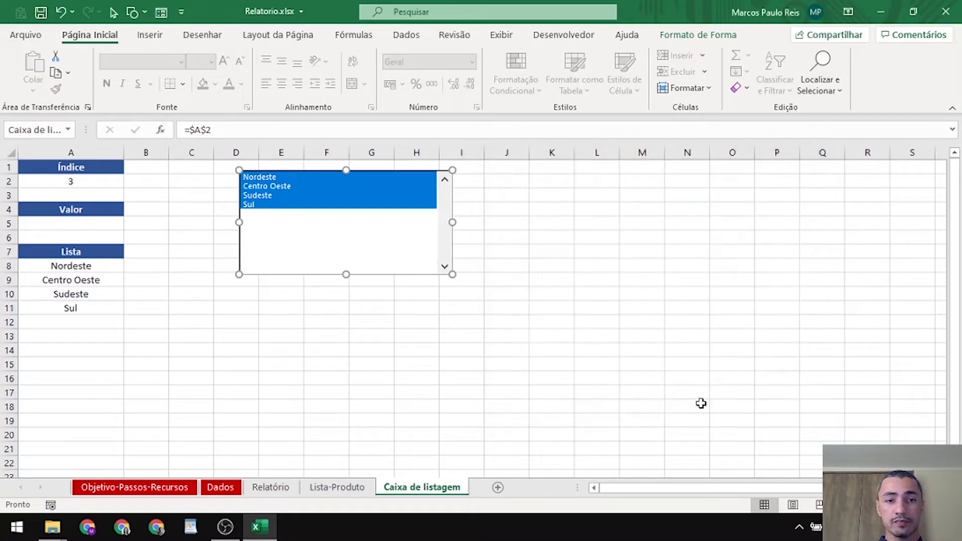
Test the extended-selection list box by choosing Centro Oeste, Sudeste and Sul individually, ending with only Sul selected
{"action": "left_click", "coordinate": [183, 221]}
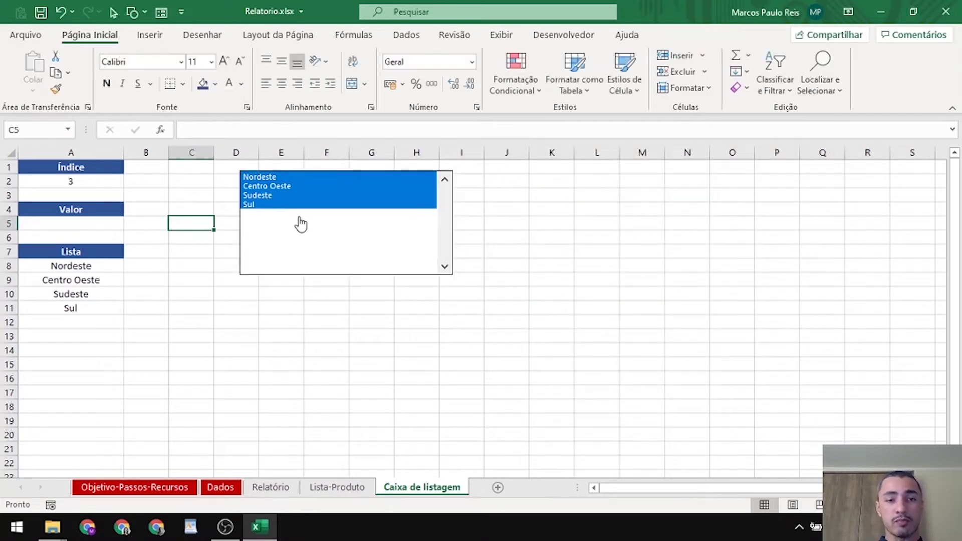
{"action": "left_click", "coordinate": [267, 187]}
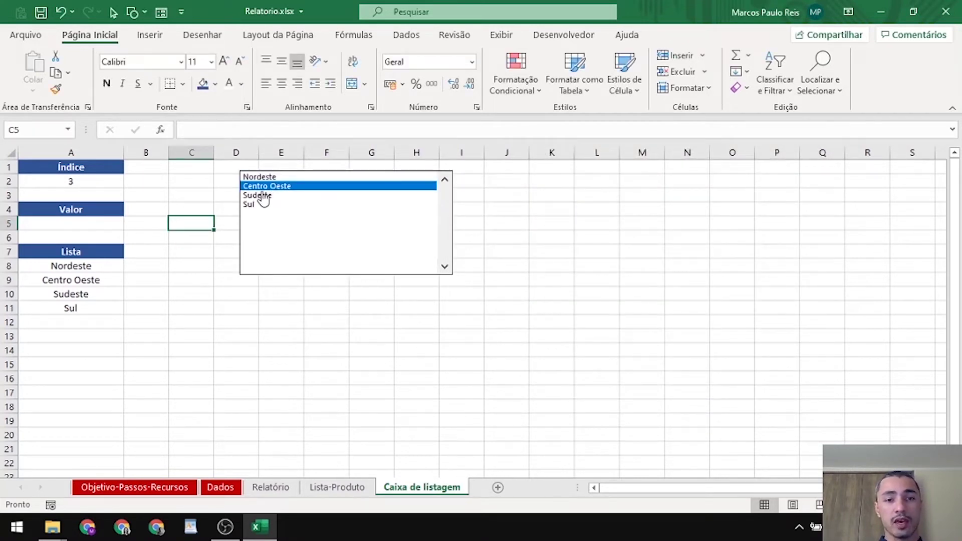
{"action": "left_click", "coordinate": [259, 196]}
{"action": "left_click", "coordinate": [277, 204]}
{"action": "left_click", "coordinate": [290, 197]}
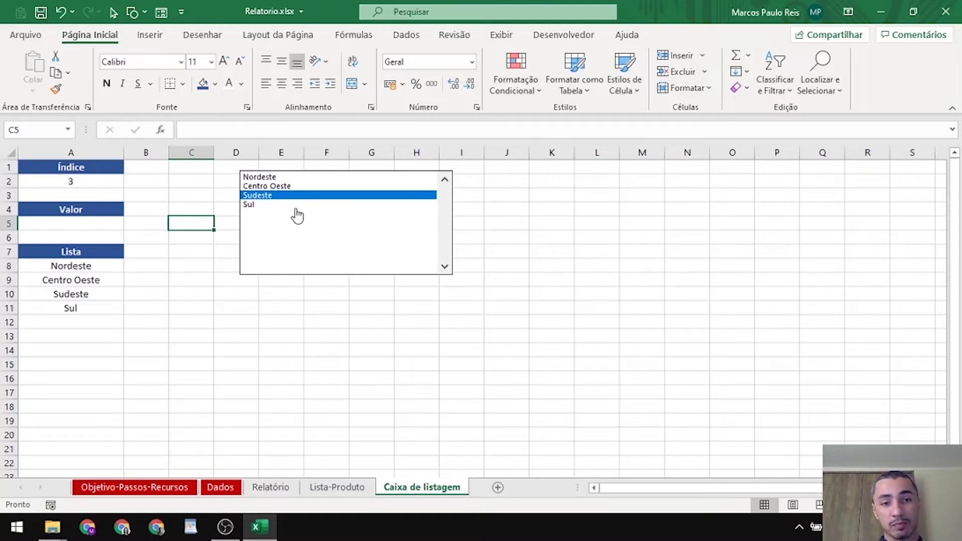
{"action": "left_click", "coordinate": [298, 204]}
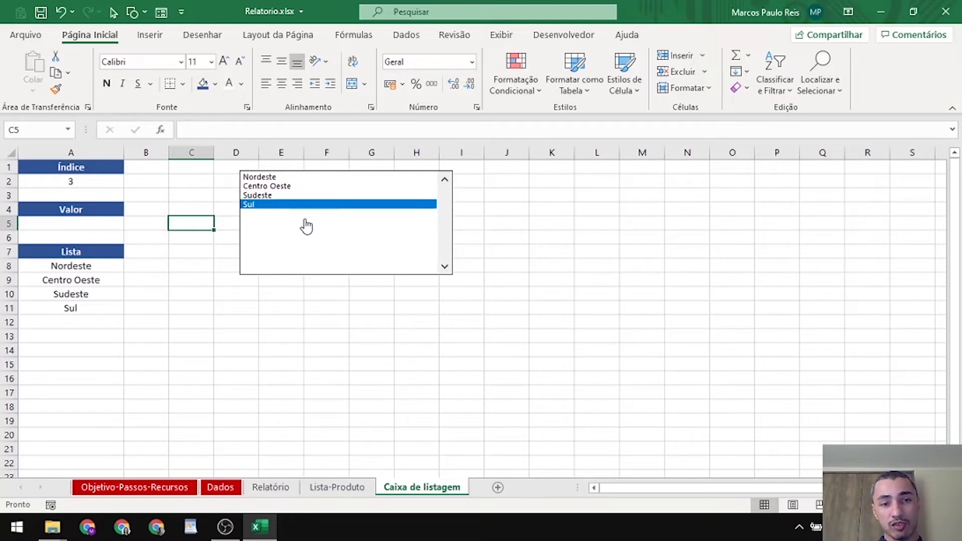
Test extended selection by adding Nordeste and Centro Oeste to Sul, and by selecting the whole range from Sul to Nordeste
{"action": "left_click", "coordinate": [275, 188], "text": "ctrl"}
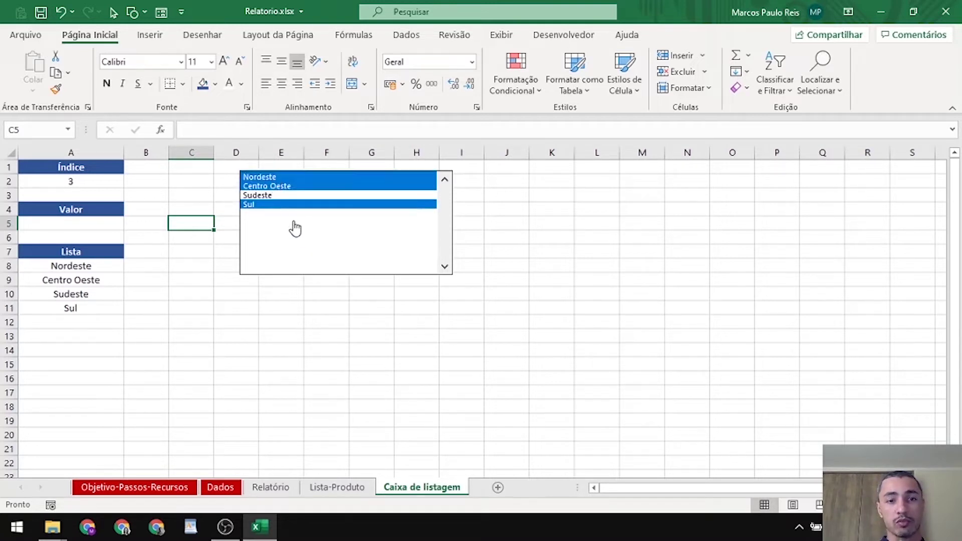
{"action": "left_click", "coordinate": [290, 206]}
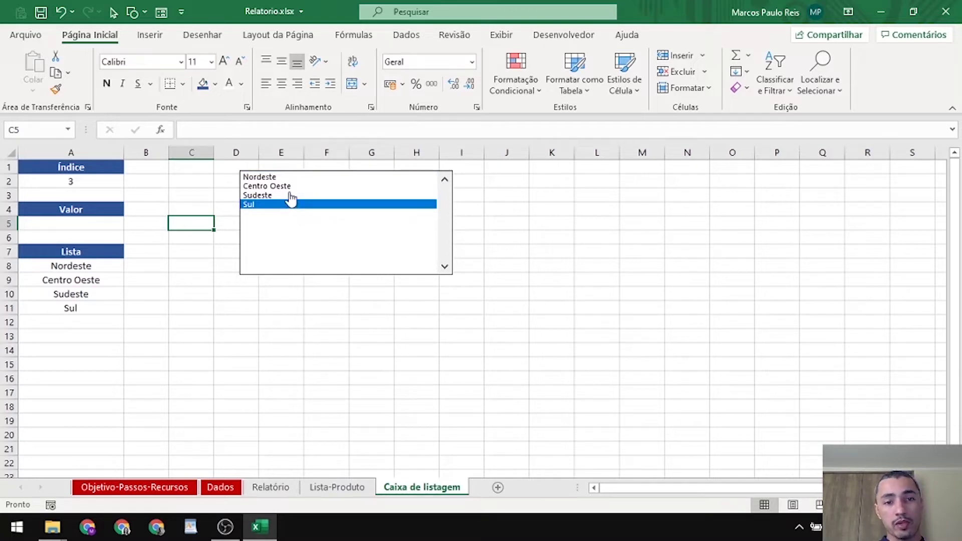
{"action": "left_click", "coordinate": [274, 177], "text": "shift"}
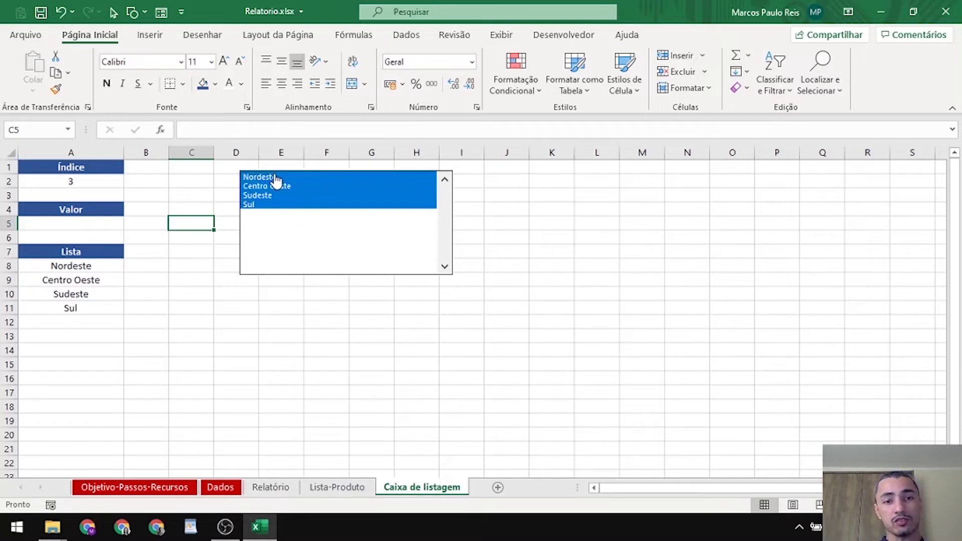
Change the region list box's selection type from Estendida back to Múltipla and deselect the control
{"action": "right_click", "coordinate": [274, 211]}
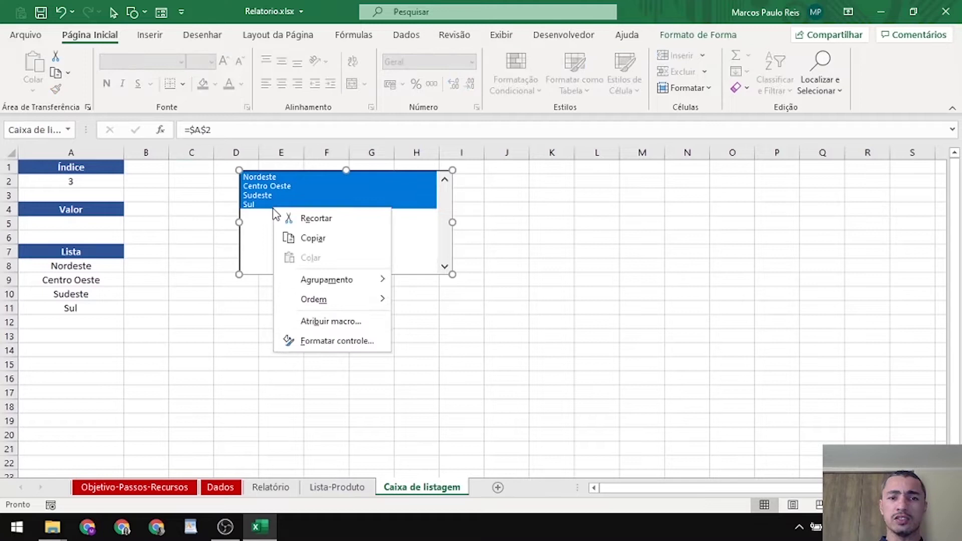
{"action": "left_click", "coordinate": [306, 338]}
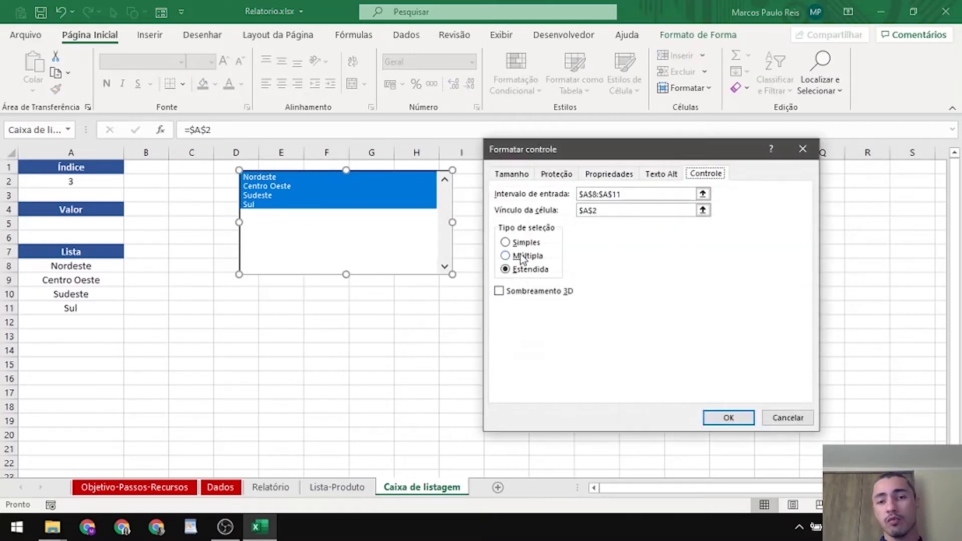
{"action": "left_click", "coordinate": [523, 243]}
{"action": "left_click", "coordinate": [527, 256]}
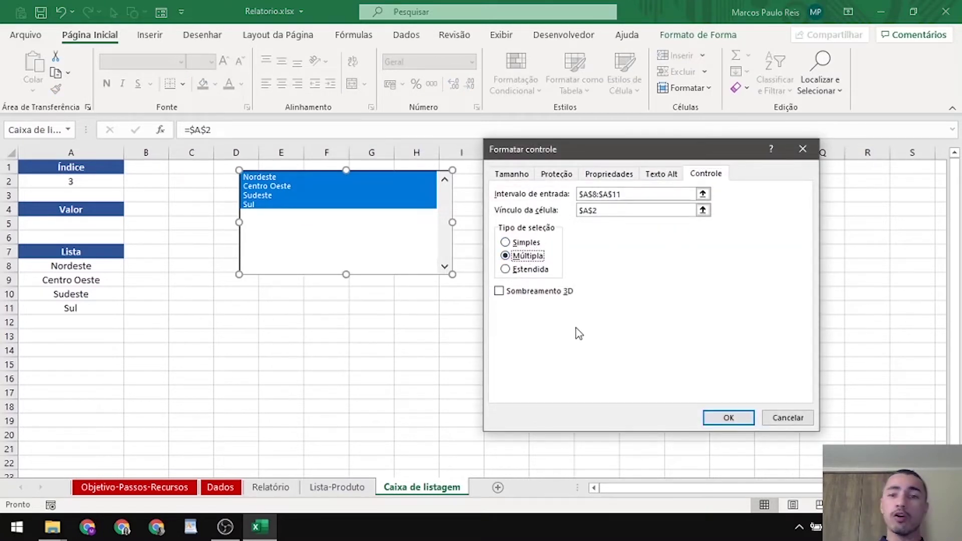
{"action": "left_click", "coordinate": [740, 420]}
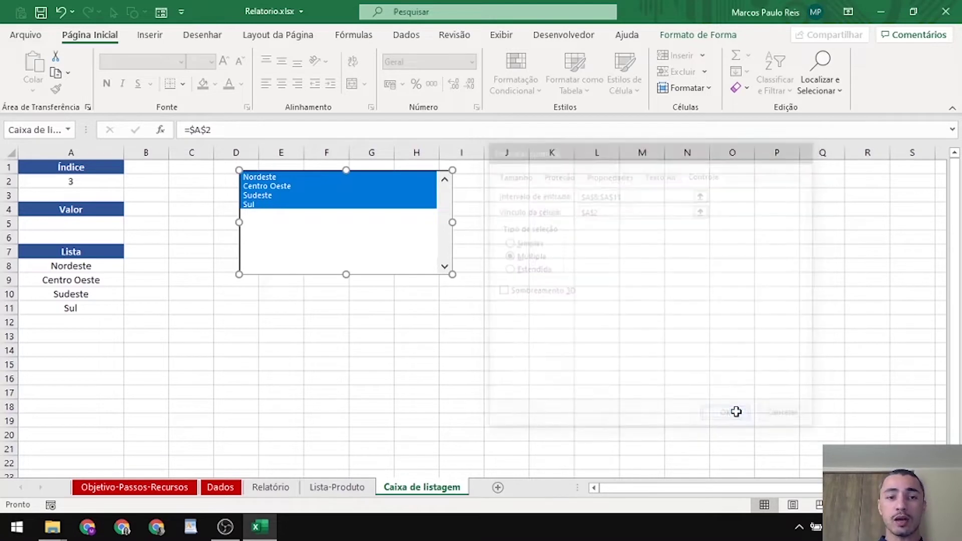
{"action": "left_click", "coordinate": [197, 184]}
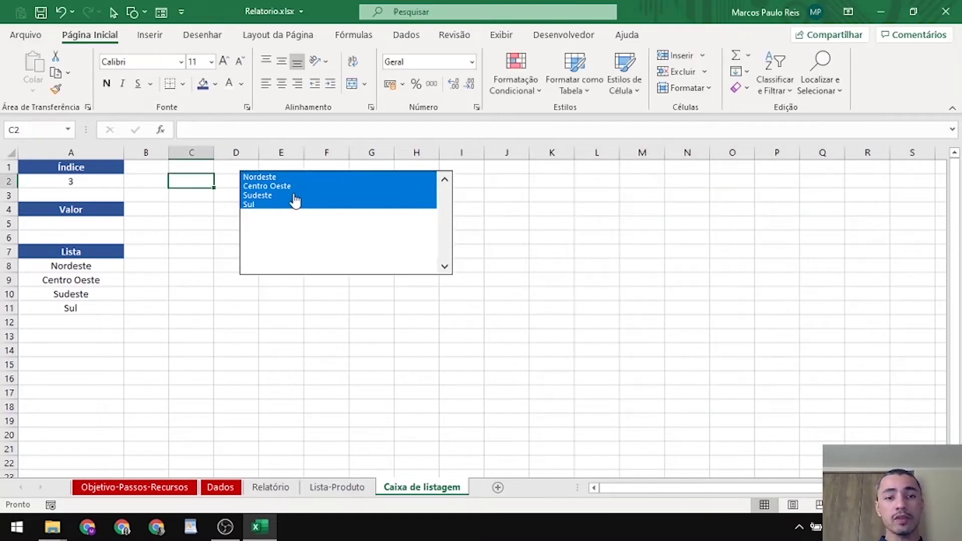
Test multiple selection by toggling Sudeste and Centro Oeste off and on, and clear all four regions in the list box
{"action": "left_click", "coordinate": [294, 196]}
{"action": "left_click", "coordinate": [292, 187]}
{"action": "left_click", "coordinate": [292, 196]}
{"action": "left_click", "coordinate": [290, 187]}
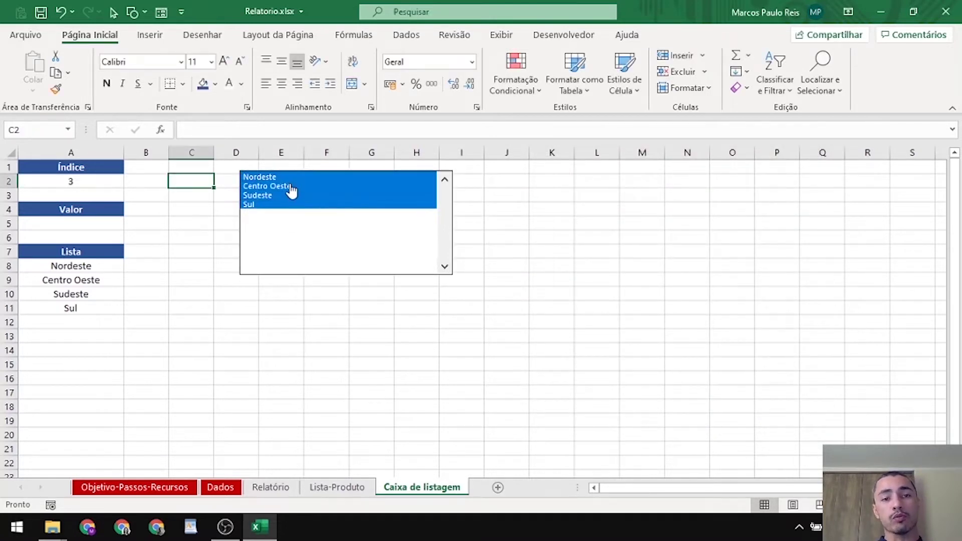
{"action": "left_click", "coordinate": [291, 178]}
{"action": "left_click", "coordinate": [291, 188]}
{"action": "left_click", "coordinate": [293, 196]}
{"action": "left_click", "coordinate": [293, 205]}
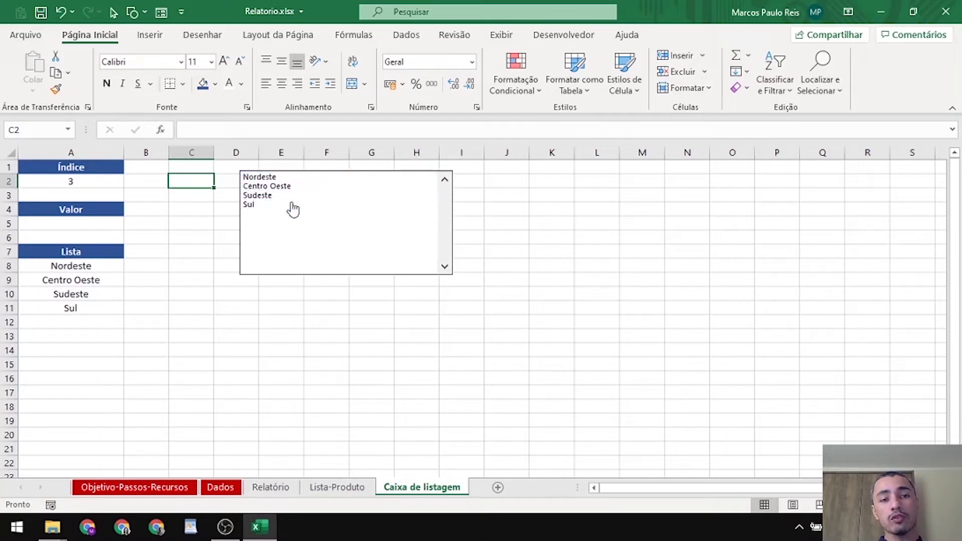
Set the region list box's selection type to Simples and deselect the control
{"action": "left_click", "coordinate": [292, 193], "text": "ctrl"}
{"action": "right_click", "coordinate": [291, 193]}
{"action": "left_click", "coordinate": [342, 327]}
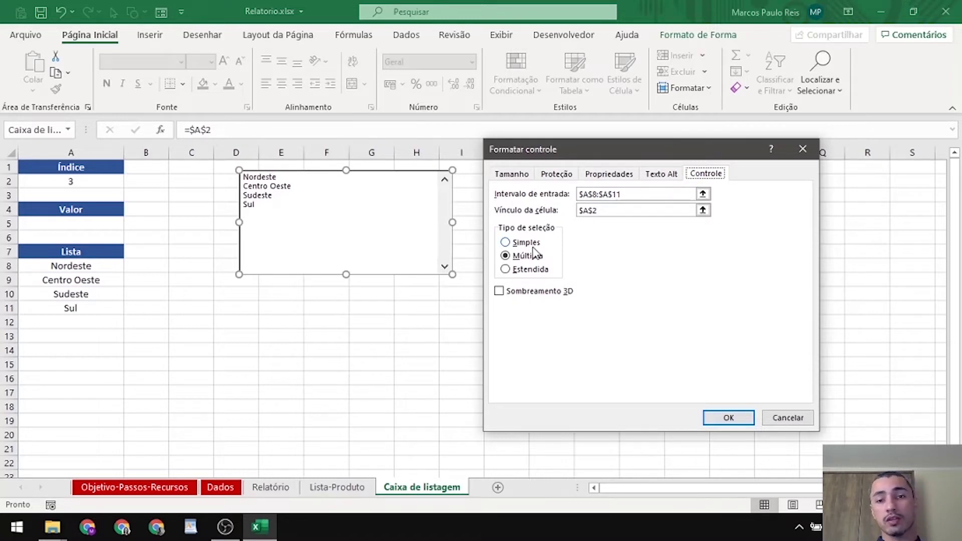
{"action": "left_click", "coordinate": [531, 244]}
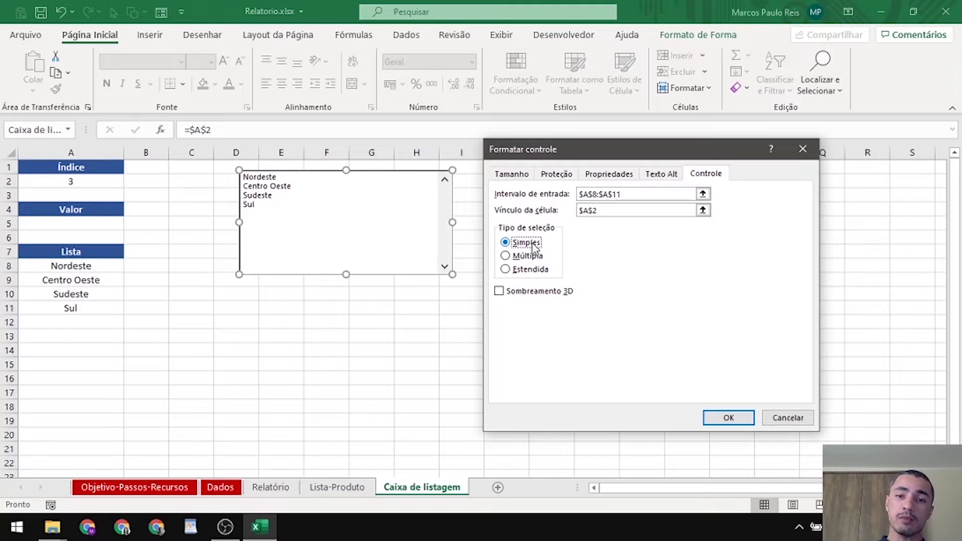
{"action": "left_click", "coordinate": [737, 418]}
{"action": "left_click", "coordinate": [191, 181]}
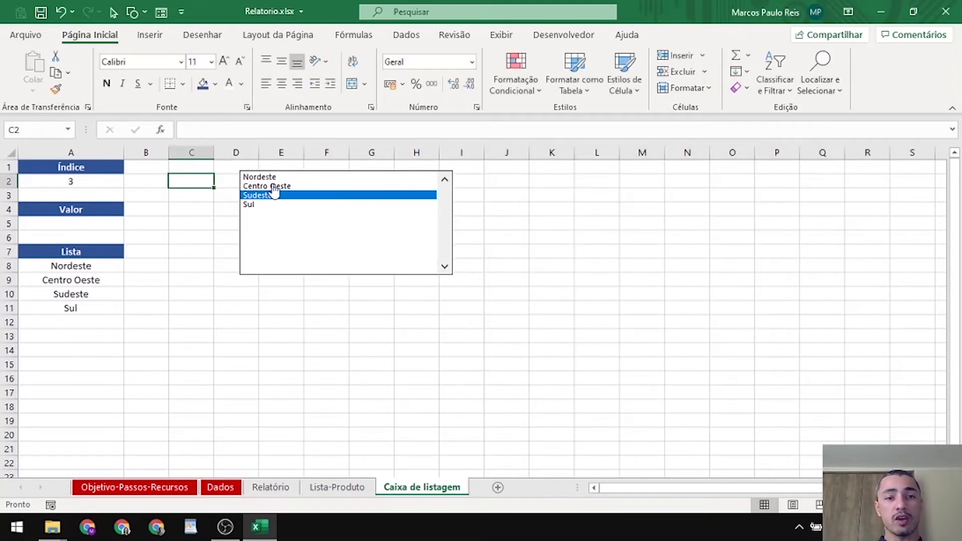
Test simple selection by choosing each region in the list box in turn, ending with Centro Oeste selected
{"action": "left_click", "coordinate": [275, 187]}
{"action": "left_click", "coordinate": [275, 178]}
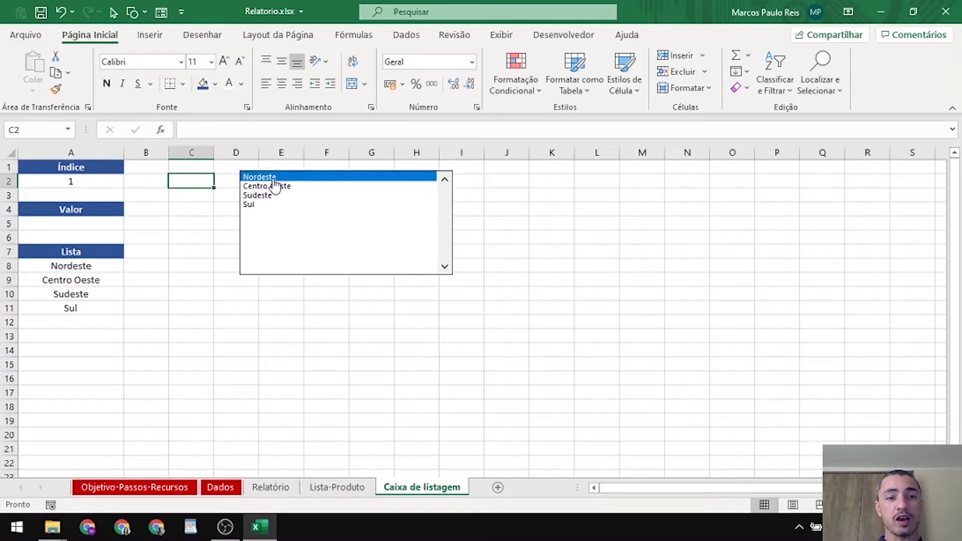
{"action": "left_click", "coordinate": [251, 204]}
{"action": "left_click", "coordinate": [261, 195]}
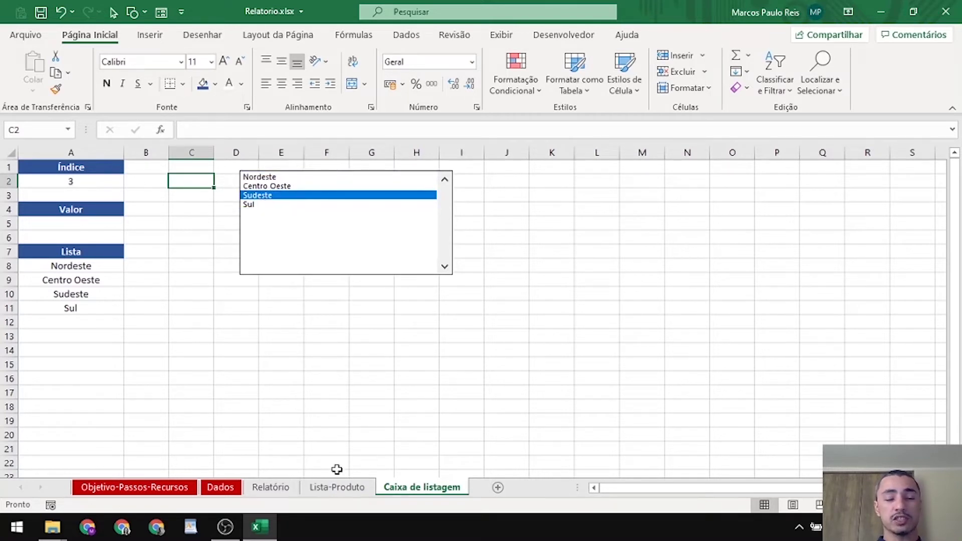
{"action": "left_click", "coordinate": [262, 206]}
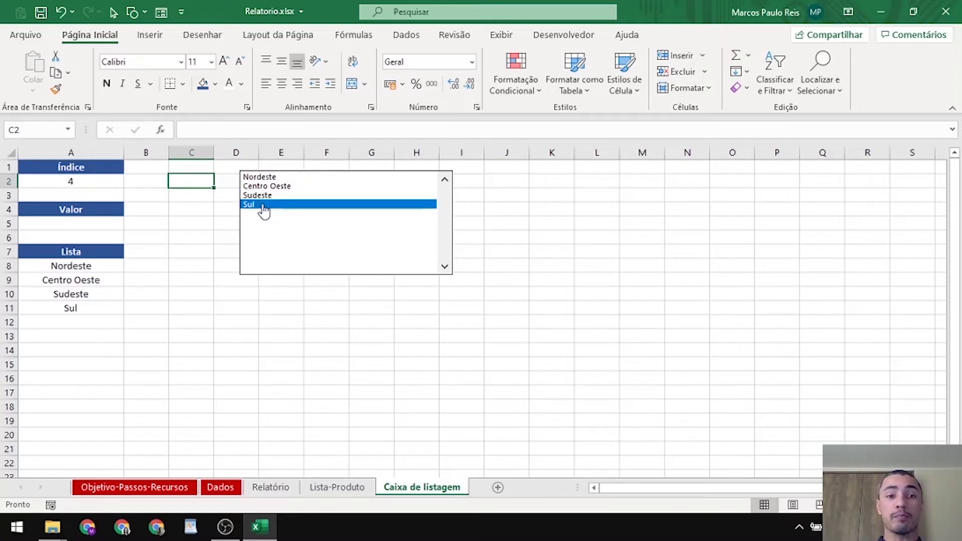
{"action": "left_click", "coordinate": [258, 197]}
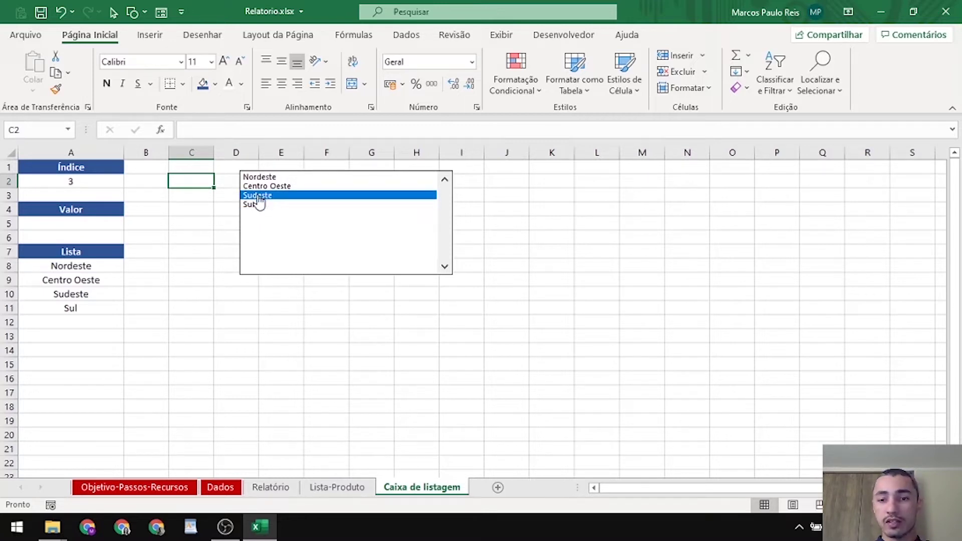
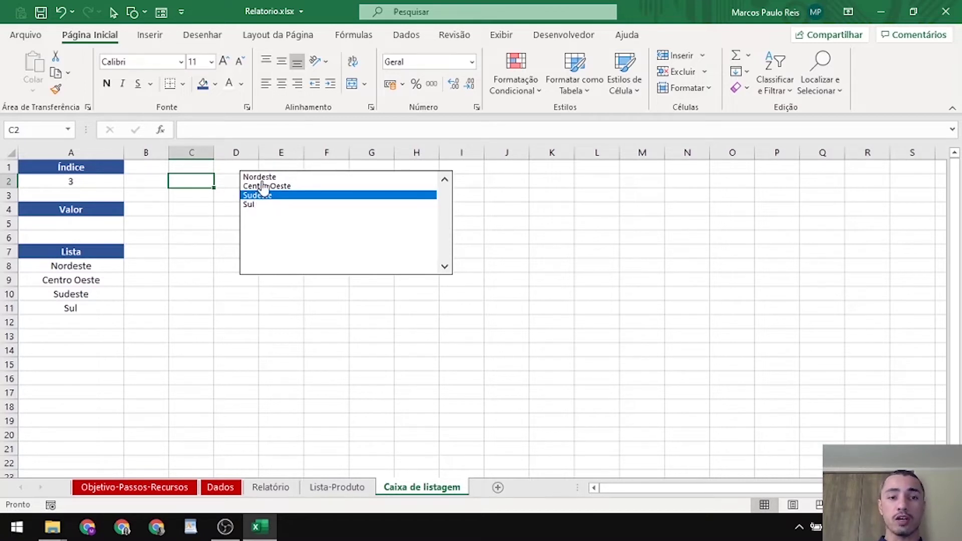
{"action": "left_click", "coordinate": [258, 178]}
{"action": "left_click", "coordinate": [259, 186]}
Copy the four regions in A8:A11 and paste them one row lower, starting at A9
{"action": "left_click", "coordinate": [74, 261]}
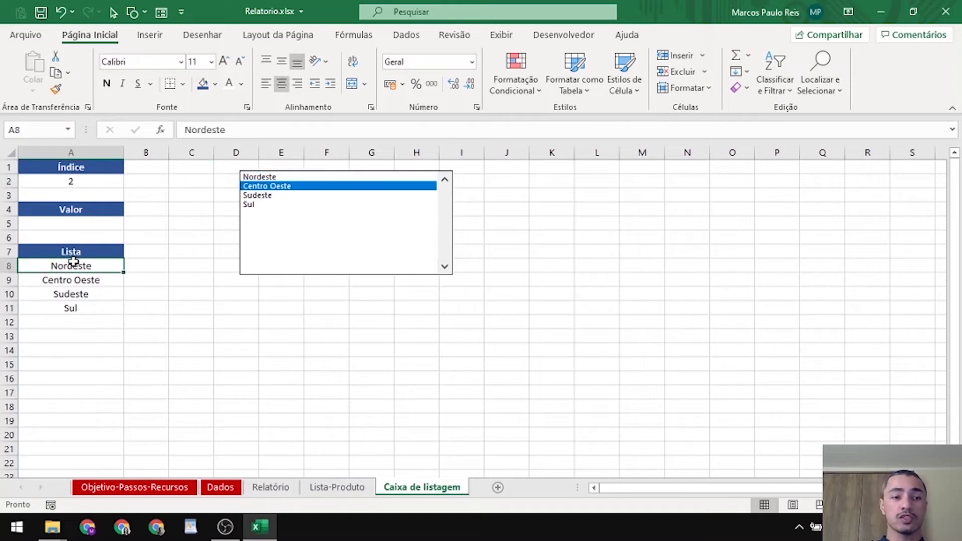
{"action": "key", "text": "ctrl+shift+Down"}
{"action": "key", "text": "ctrl+c"}
{"action": "key", "text": "Down"}
{"action": "key", "text": "ctrl+v"}
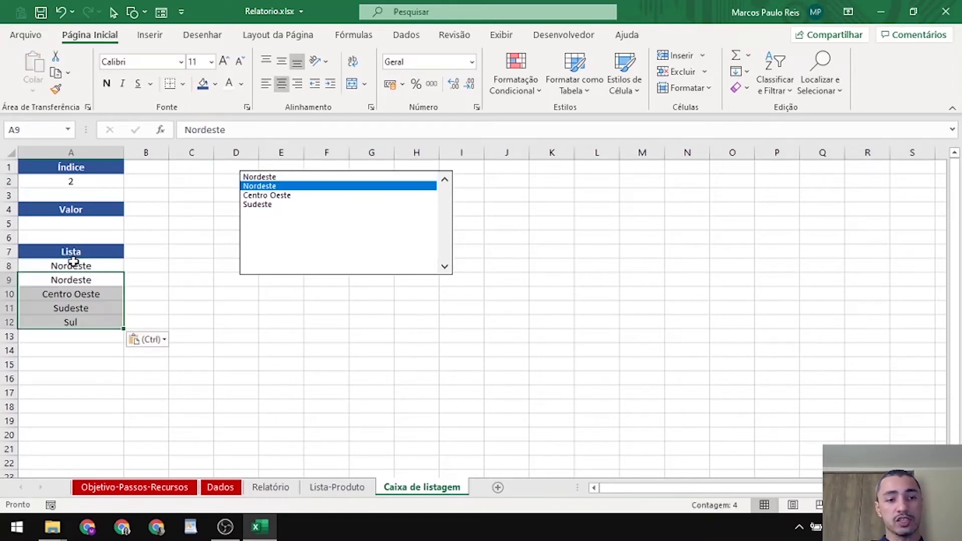
Enter Todas in cell A8 as the first item of the Lista column
{"action": "left_click", "coordinate": [74, 261]}
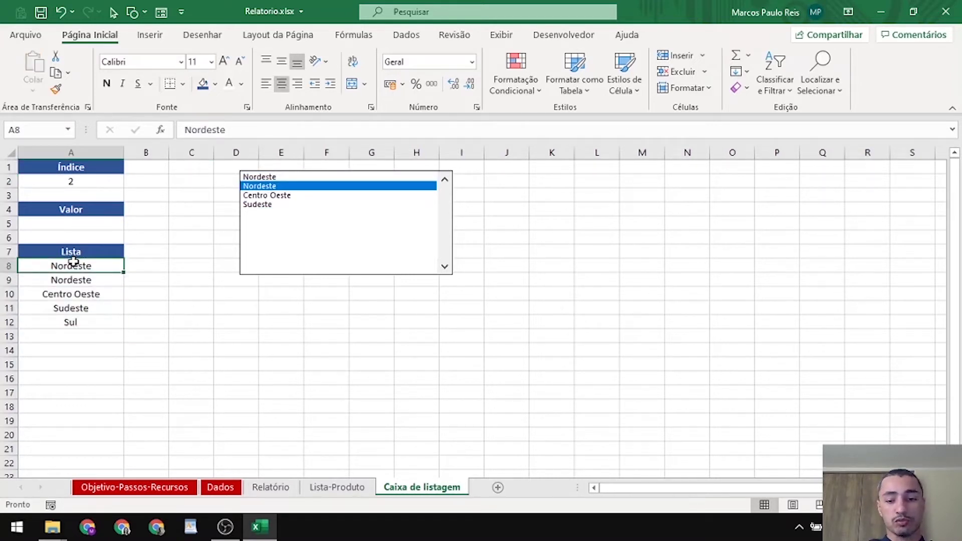
{"action": "type", "text": "Tod"}
{"action": "type", "text": "as"}
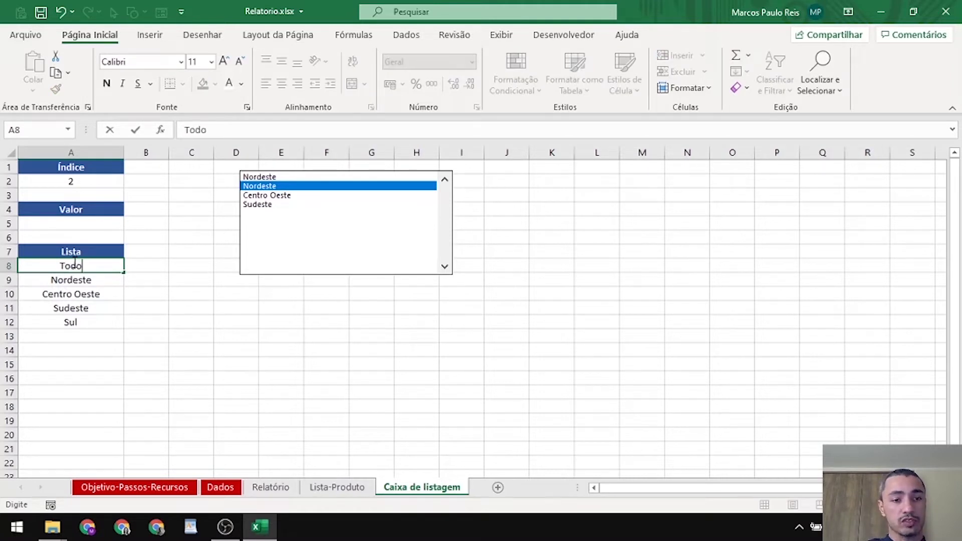
{"action": "key", "text": "Return"}
Extend the list box's input range to $A$8:$A$12 and deselect the control
{"action": "right_click", "coordinate": [310, 217]}
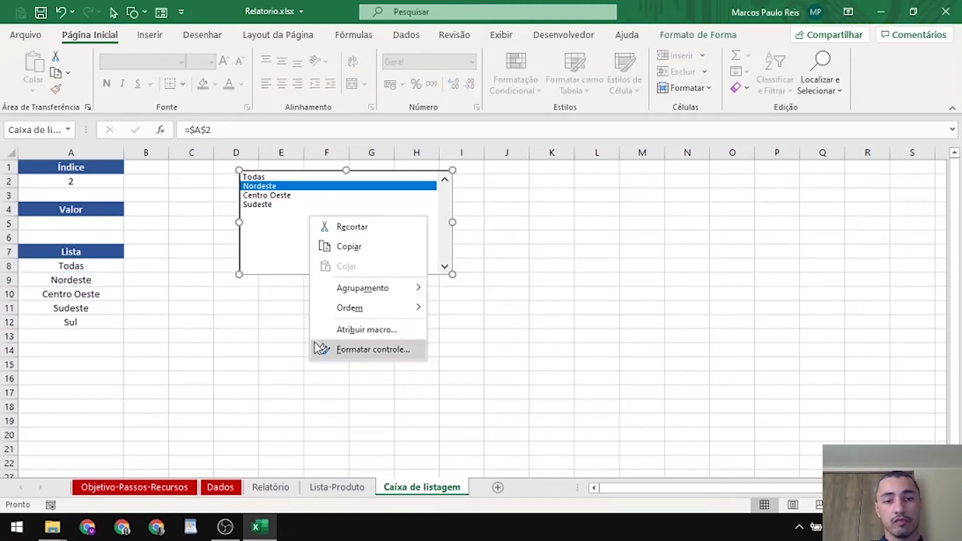
{"action": "left_click", "coordinate": [350, 353]}
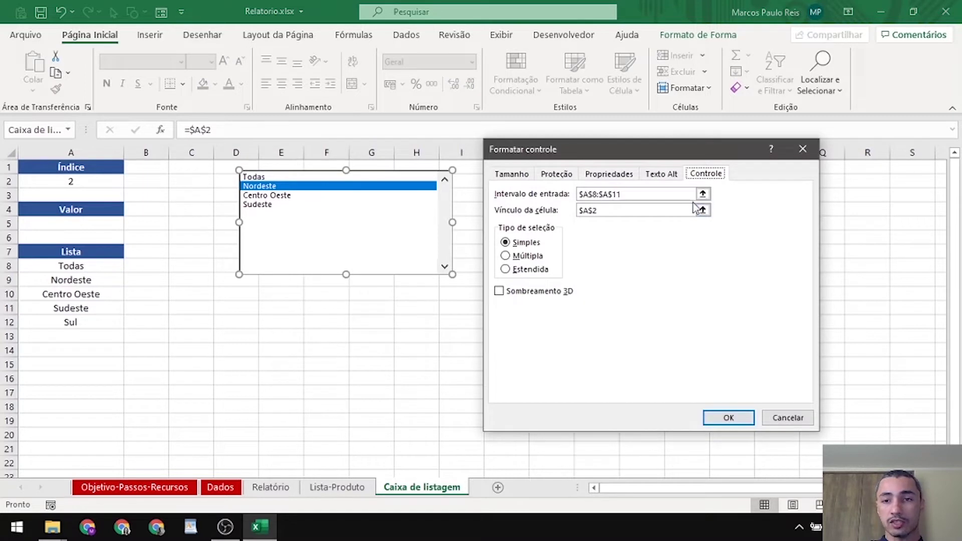
{"action": "left_click", "coordinate": [702, 194]}
{"action": "left_click_drag", "start_coordinate": [77, 267], "coordinate": [99, 322]}
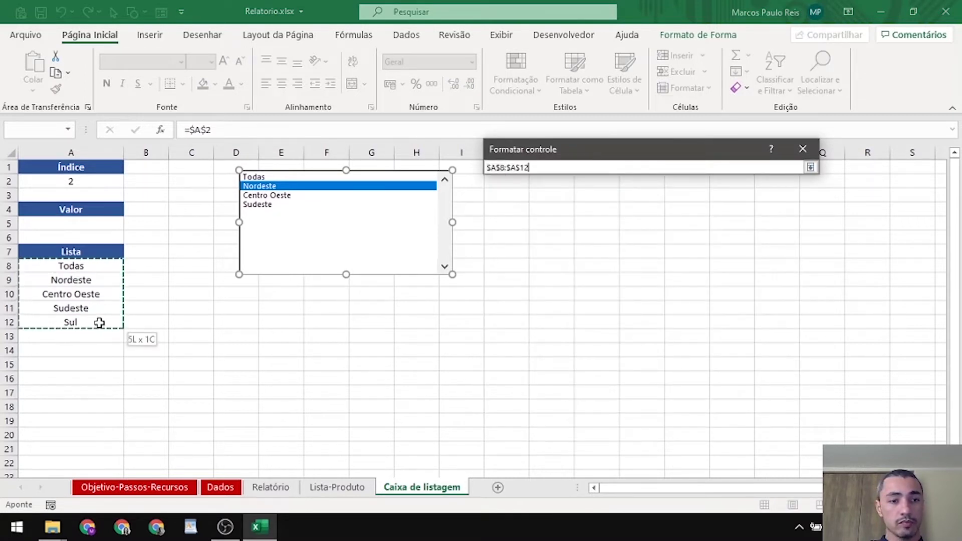
{"action": "left_click", "coordinate": [810, 167]}
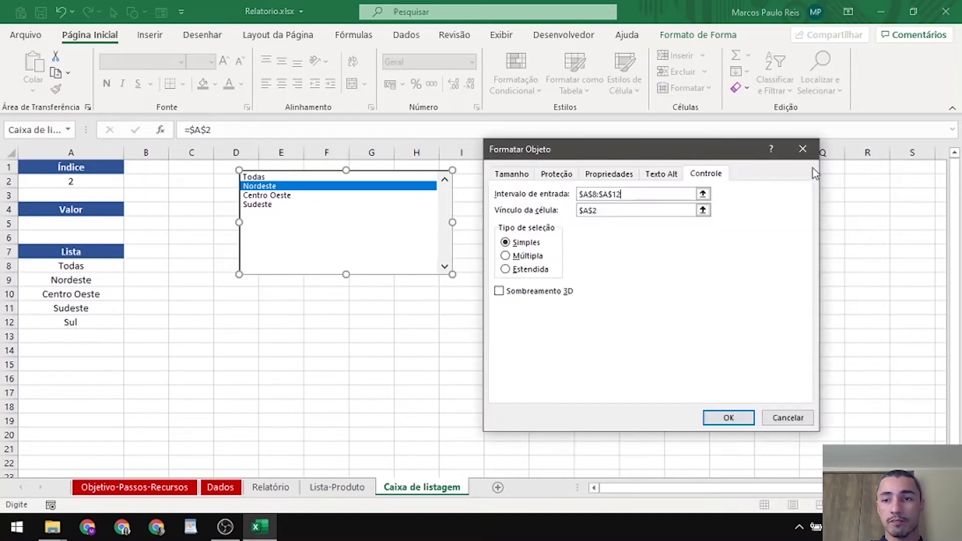
{"action": "left_click", "coordinate": [732, 420]}
{"action": "left_click", "coordinate": [428, 324]}
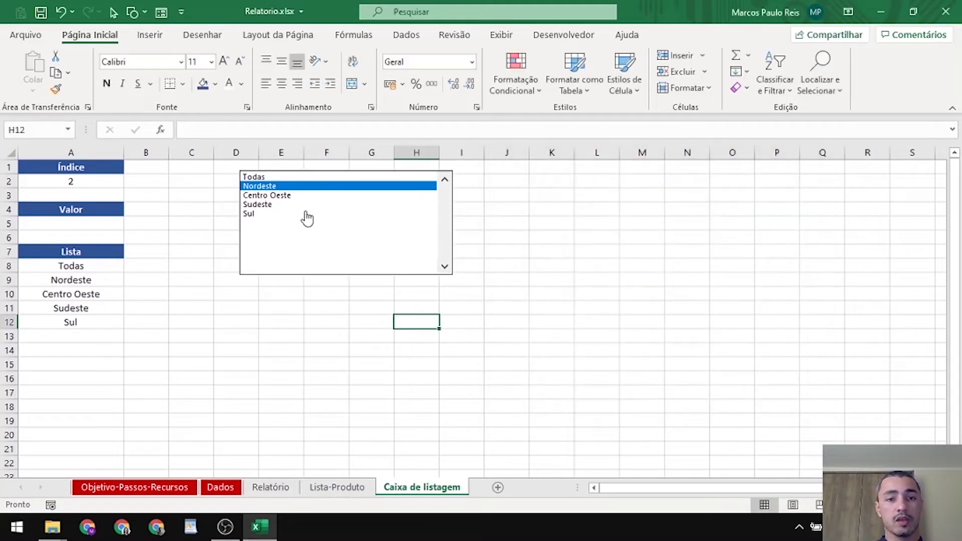
Test the extended list by choosing Todas, Nordeste, Centro Oeste, Sudeste and Sul in turn, ending with Sul selected
{"action": "left_click", "coordinate": [270, 177]}
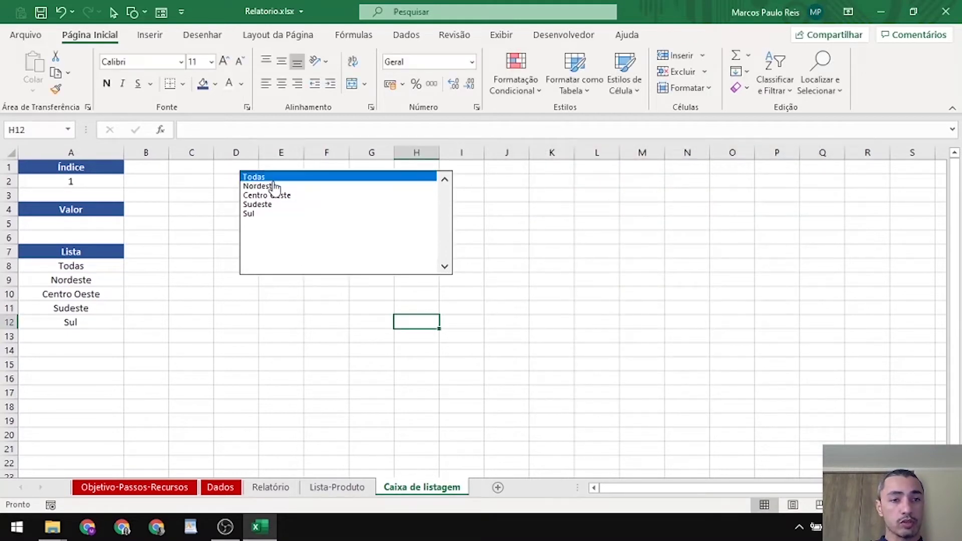
{"action": "left_click", "coordinate": [275, 186]}
{"action": "left_click", "coordinate": [276, 196]}
{"action": "left_click", "coordinate": [277, 204]}
{"action": "left_click", "coordinate": [278, 214]}
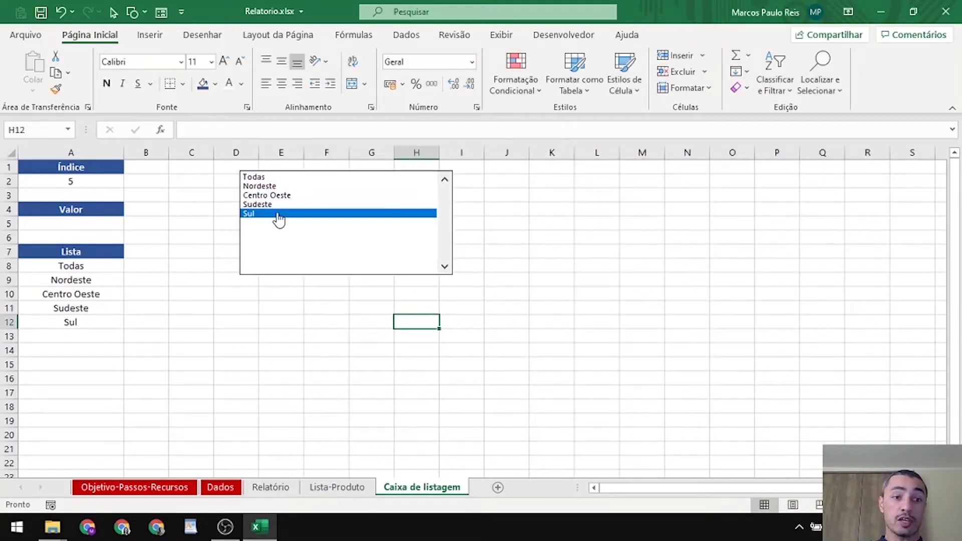
Enter the formula =ÍNDICE($A$8:$A$12;$A$2) in cell A5 under Valor
{"action": "left_click", "coordinate": [30, 226]}
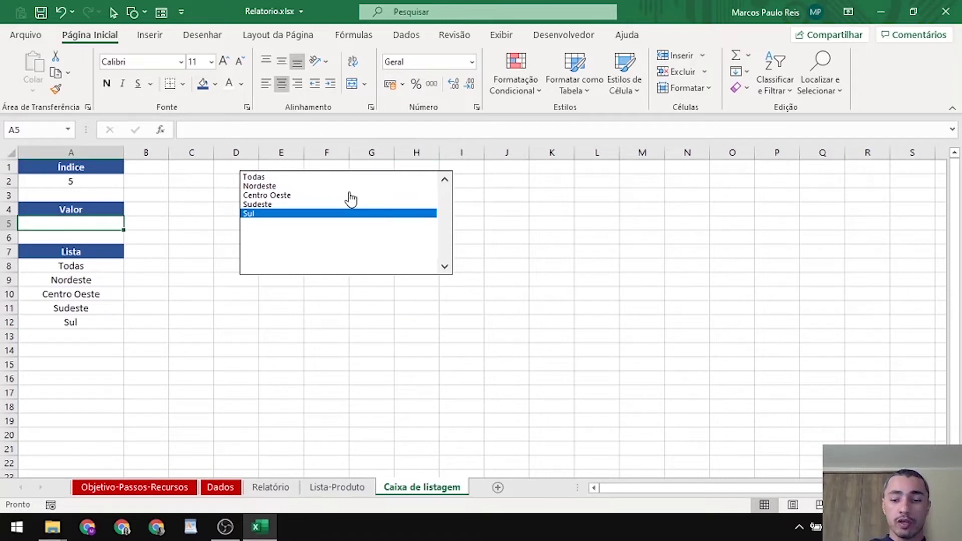
{"action": "type", "text": "=ín"}
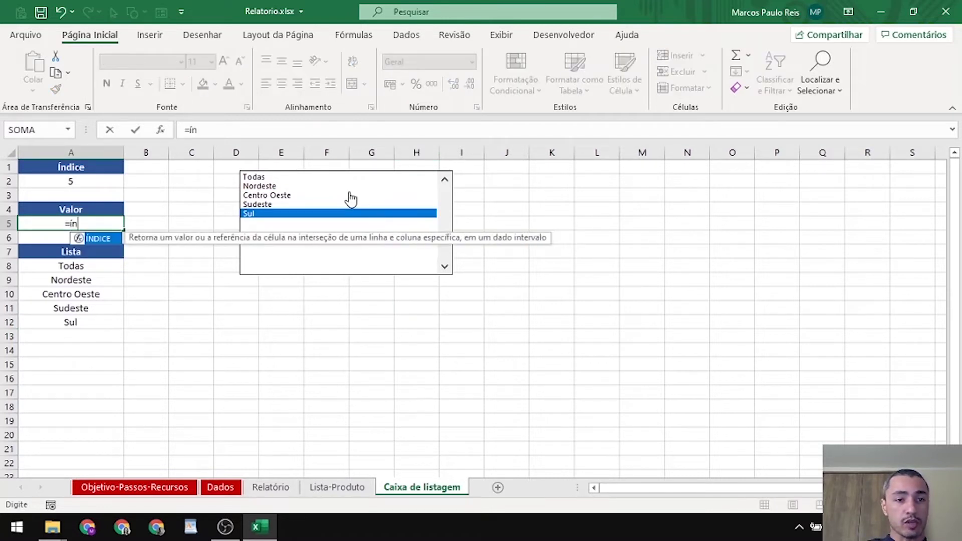
{"action": "key", "text": "Tab"}
{"action": "key", "text": "shift+Down"}
{"action": "key", "text": "shift+Down"}
{"action": "key", "text": "shift+Down"}
{"action": "key", "text": "shift+Down"}
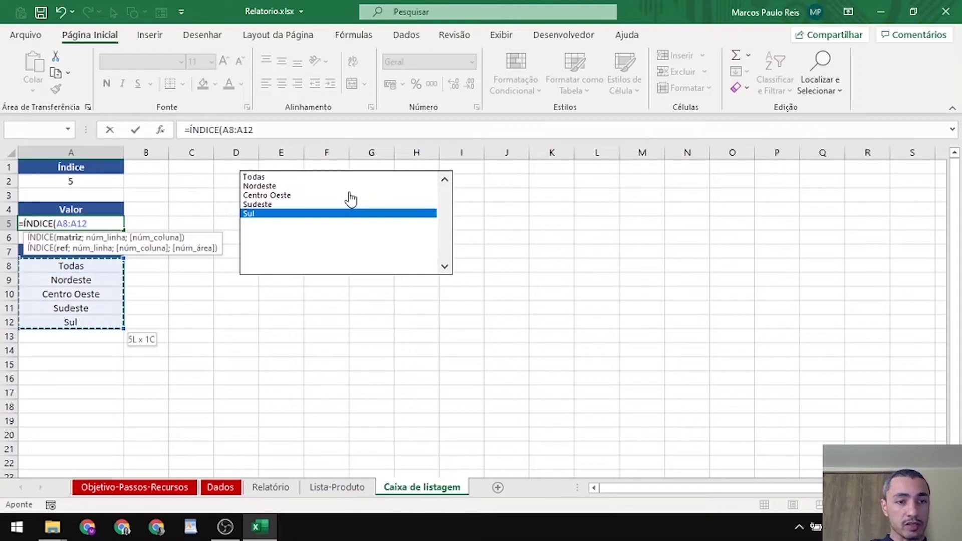
{"action": "key", "text": "F4"}
{"action": "type", "text": ";"}
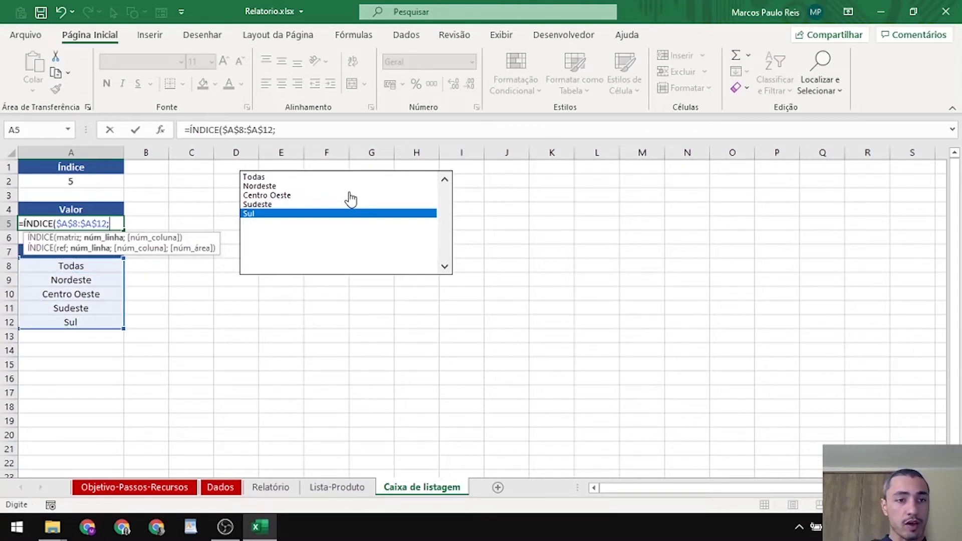
{"action": "left_click", "coordinate": [110, 179]}
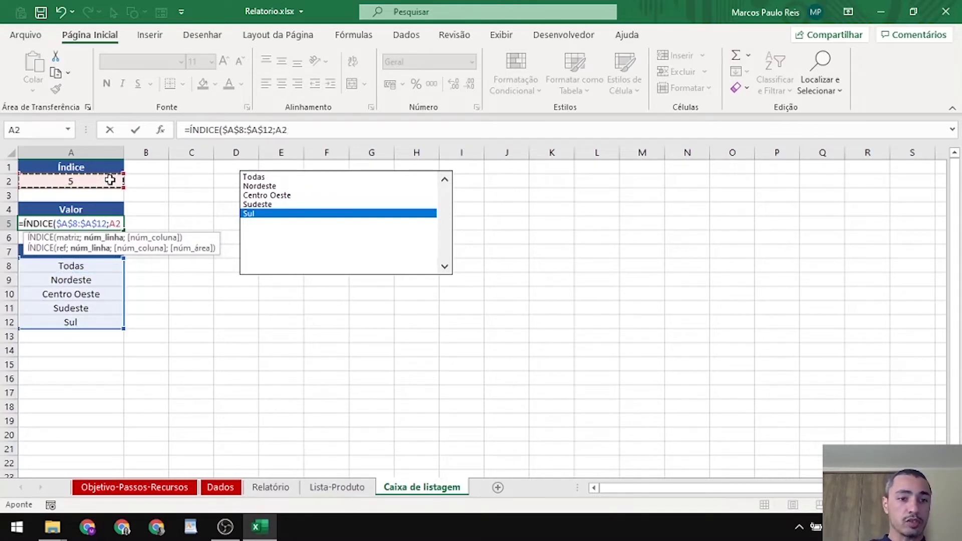
{"action": "key", "text": "F4"}
{"action": "key", "text": "Return"}
{"action": "key", "text": "Up"}
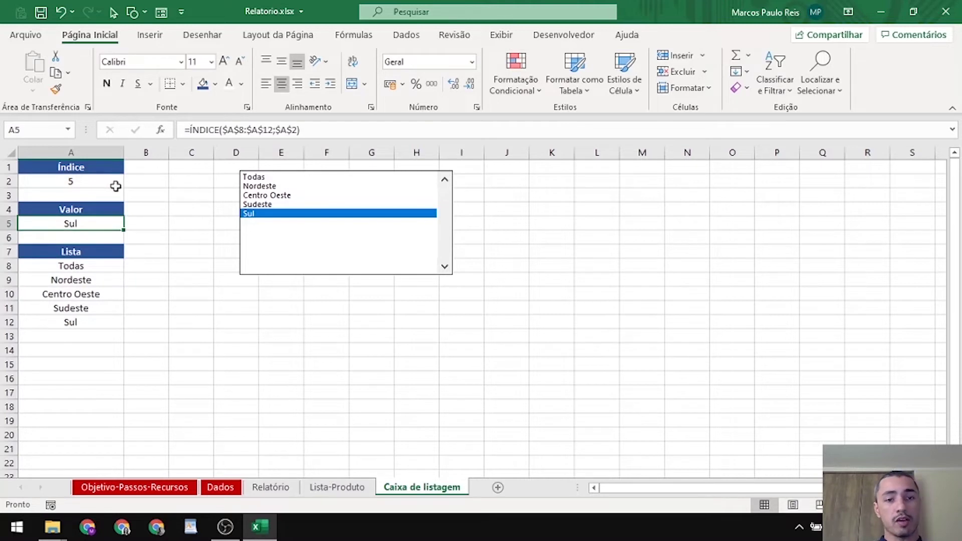
Test the Valor formula by choosing Todas, Centro Oeste, Sudeste, Sul, Sudeste and Nordeste in the list box, ending with Nordeste selected
{"action": "left_click", "coordinate": [281, 178]}
{"action": "left_click", "coordinate": [285, 196]}
{"action": "left_click", "coordinate": [290, 204]}
{"action": "left_click", "coordinate": [290, 214]}
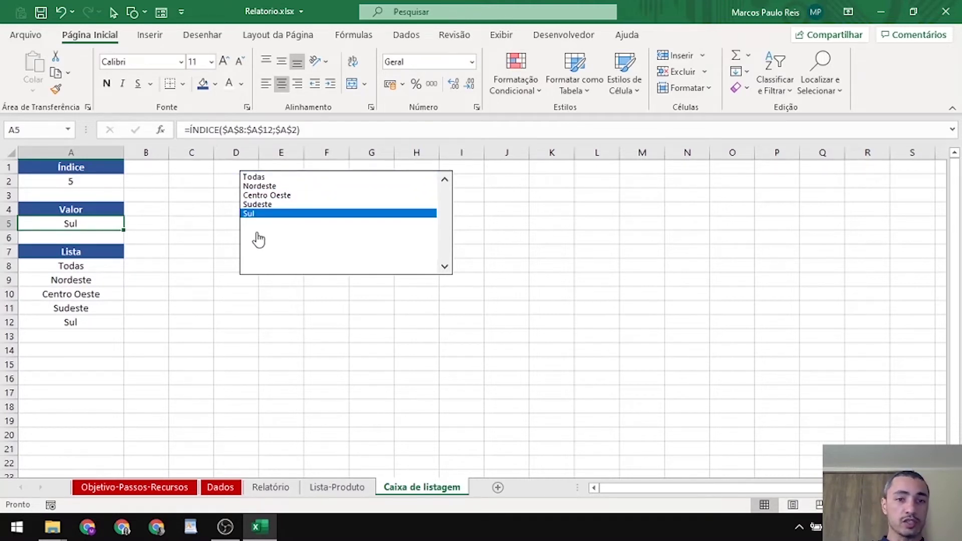
{"action": "left_click", "coordinate": [296, 205]}
{"action": "left_click", "coordinate": [291, 186]}
Shrink the list box so its height just fits the five items and its width spans about columns D to F
{"action": "right_click", "coordinate": [294, 226]}
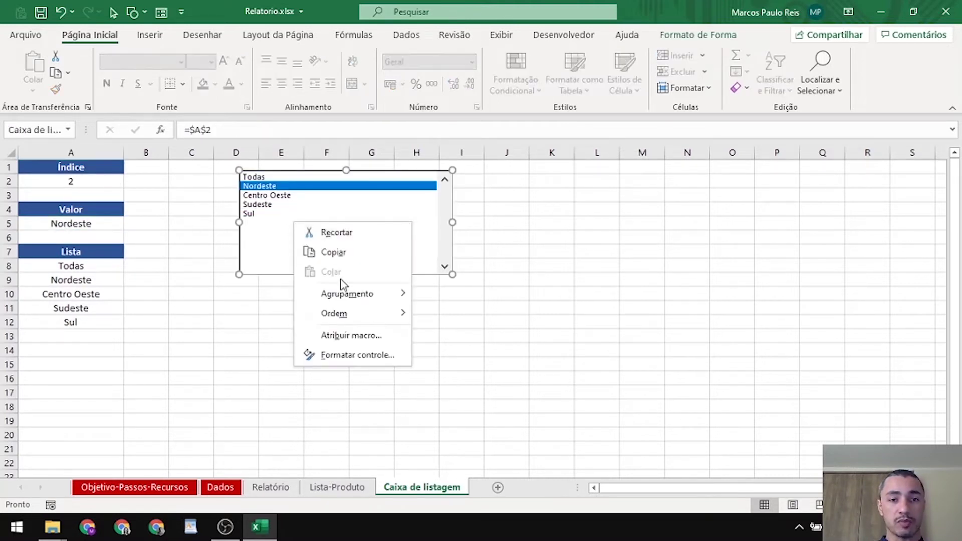
{"action": "key", "text": "Escape"}
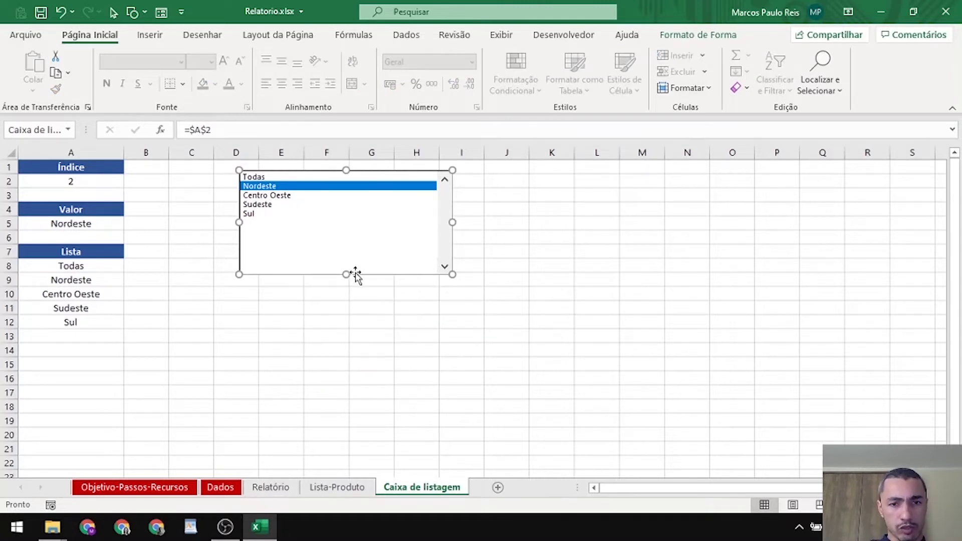
{"action": "left_click_drag", "start_coordinate": [347, 275], "coordinate": [350, 220]}
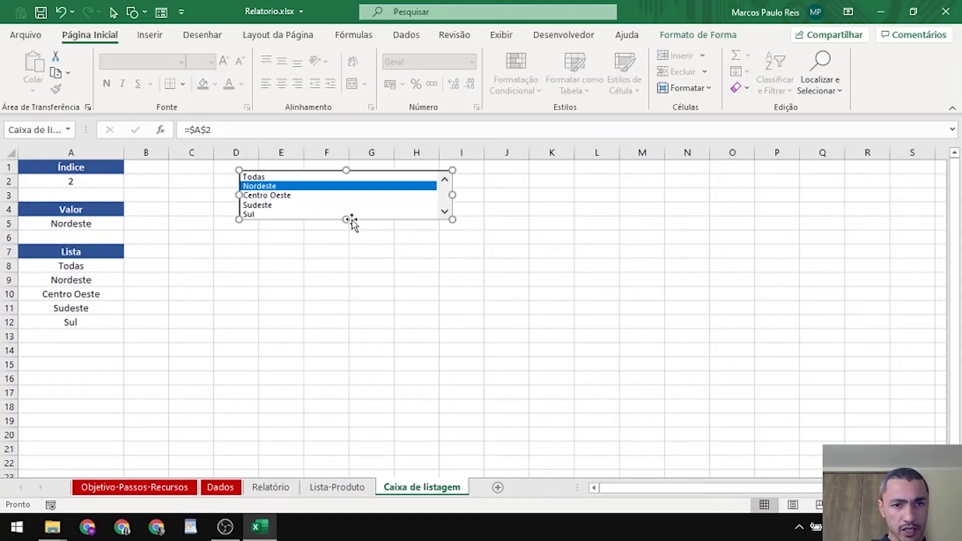
{"action": "left_click", "coordinate": [367, 293]}
{"action": "right_click", "coordinate": [396, 185]}
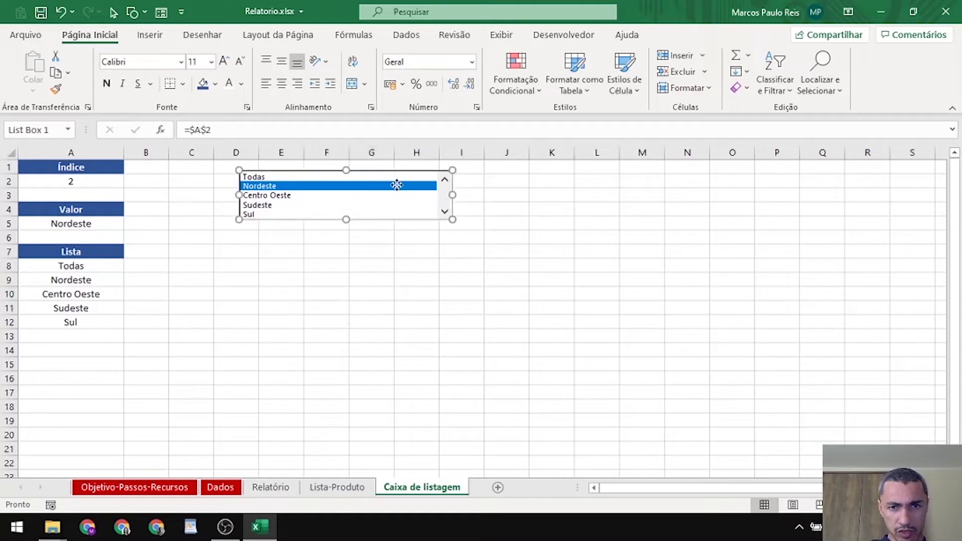
{"action": "key", "text": "Escape"}
{"action": "left_click_drag", "start_coordinate": [452, 195], "coordinate": [352, 195]}
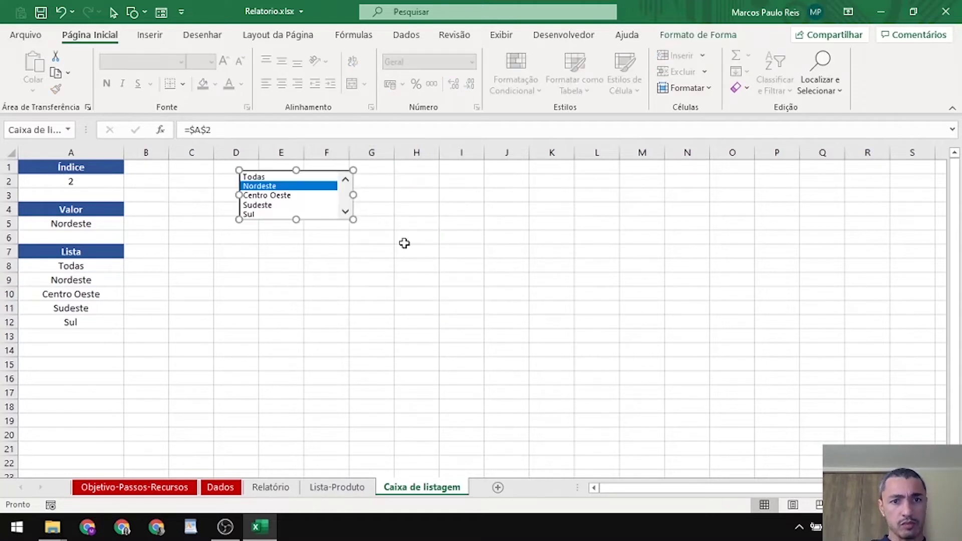
{"action": "left_click_drag", "start_coordinate": [404, 243], "coordinate": [404, 252]}
{"action": "left_click", "coordinate": [311, 194], "text": "ctrl"}
{"action": "left_click_drag", "start_coordinate": [305, 179], "coordinate": [272, 156]}
{"action": "key", "text": "ctrl+z"}
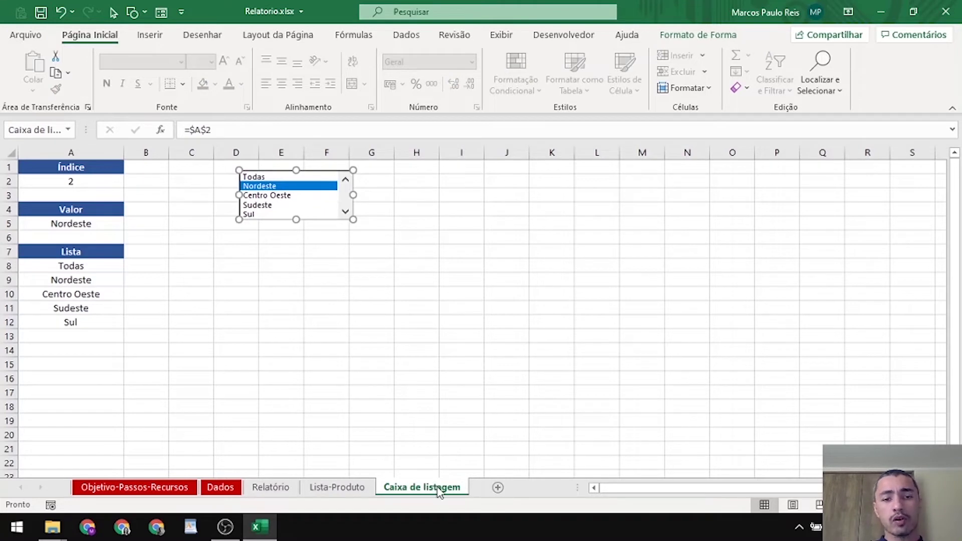
Rename the Caixa de listagem sheet as Lista-Regiao
{"action": "double_click", "coordinate": [439, 489]}
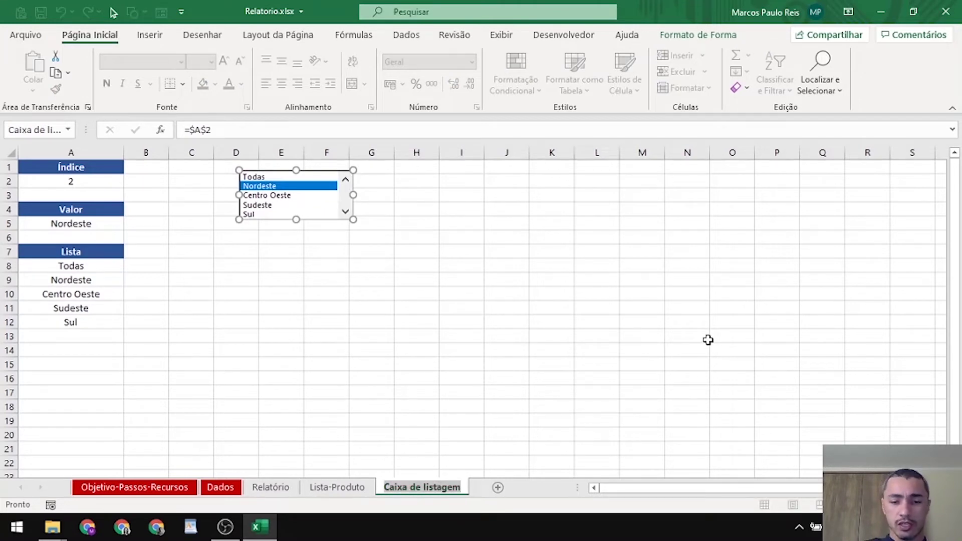
{"action": "type", "text": "Lista-R"}
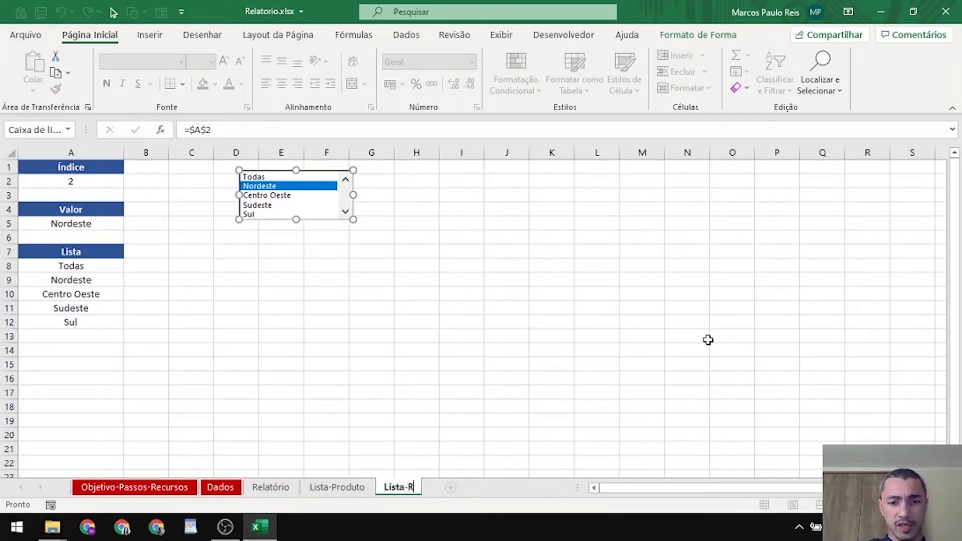
{"action": "type", "text": "egiao"}
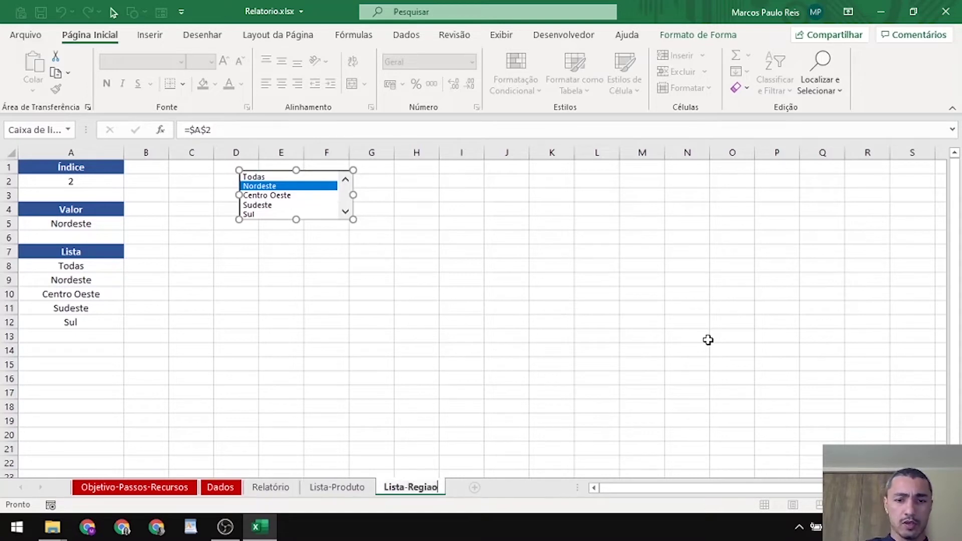
{"action": "key", "text": "Return"}
Mark the Caixa de listagem item as Ok in the Objetivo-Passos-Recursos sheet by copying D14 to D15
{"action": "left_click", "coordinate": [156, 488]}
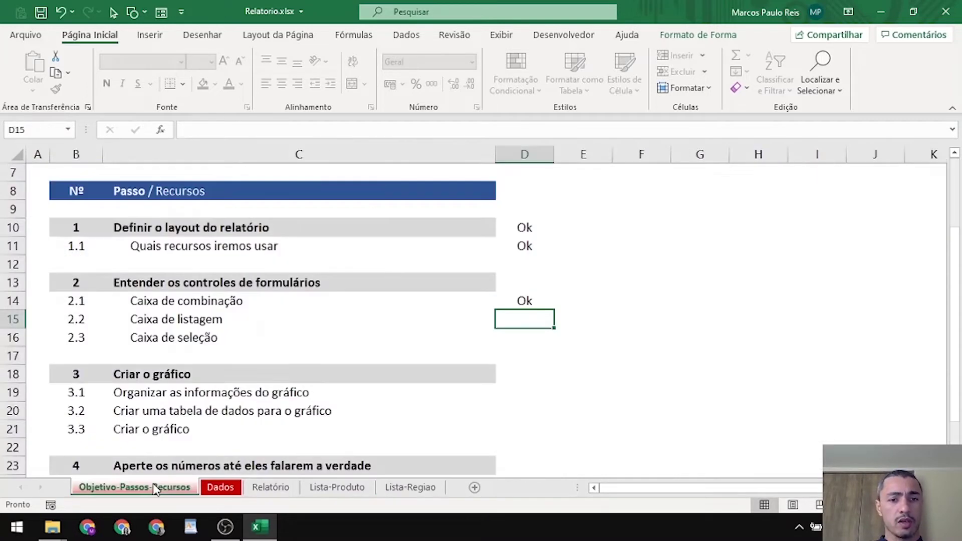
{"action": "key", "text": "Up"}
{"action": "key", "text": "ctrl+c"}
{"action": "key", "text": "Down"}
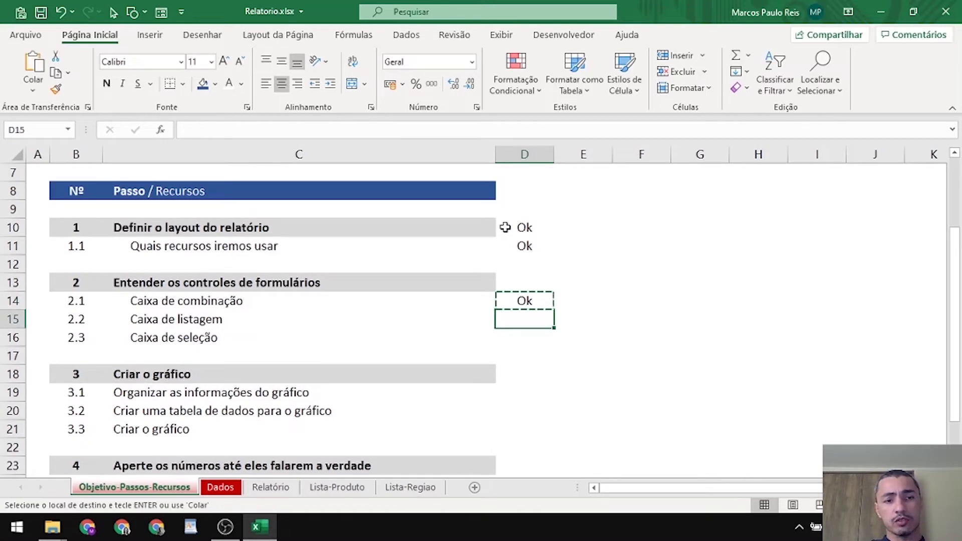
{"action": "key", "text": "ctrl+v"}
{"action": "key", "text": "Escape"}
Review item 2.3 Caixa de seleção in the step list and locate the check box among the form controls
{"action": "key", "text": "Left"}
{"action": "key", "text": "Left"}
{"action": "key", "text": "Right"}
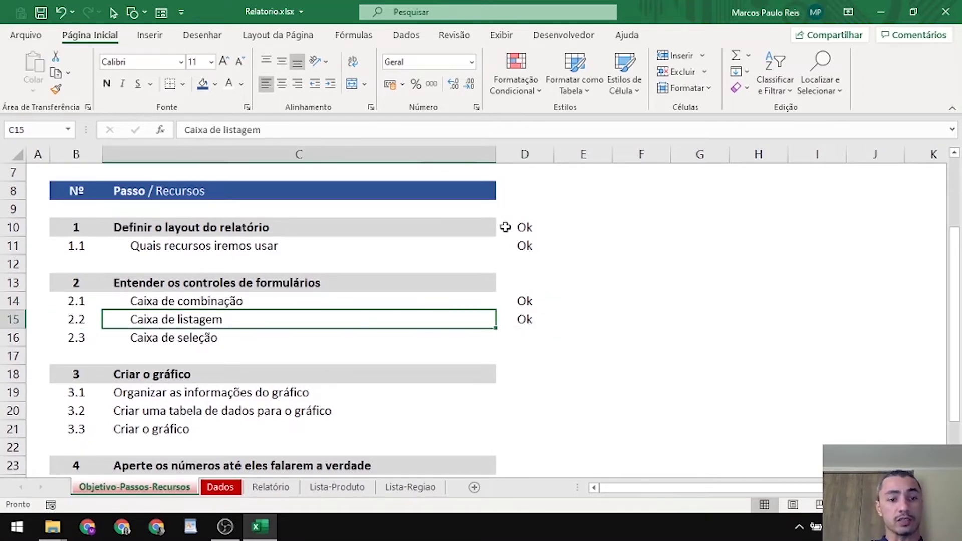
{"action": "key", "text": "Down"}
{"action": "left_click", "coordinate": [261, 317]}
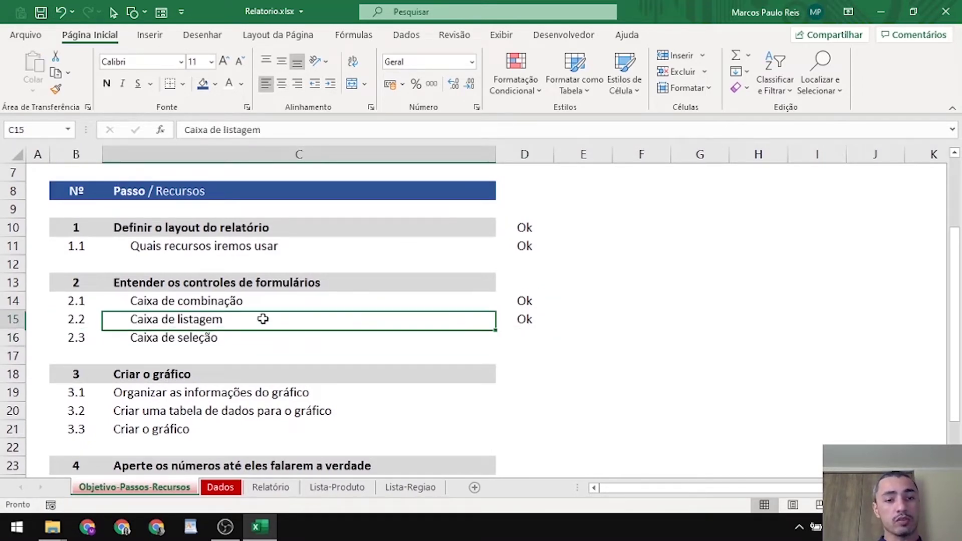
{"action": "left_click", "coordinate": [251, 339]}
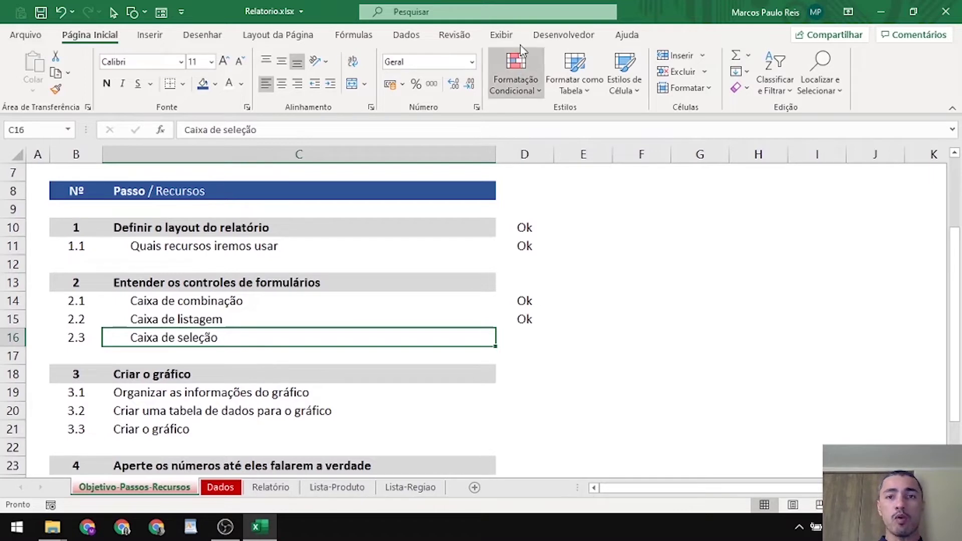
{"action": "left_click", "coordinate": [564, 35]}
{"action": "left_click", "coordinate": [374, 83]}
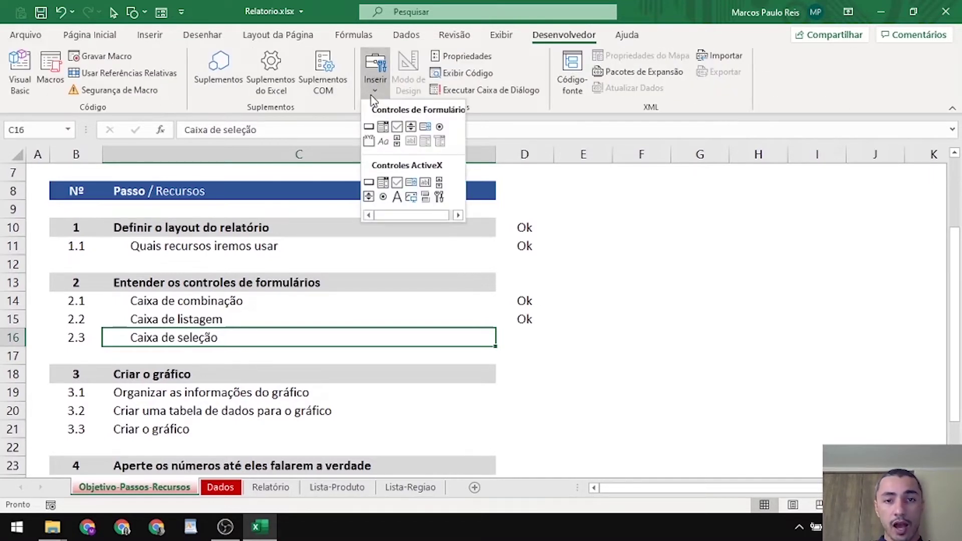
{"action": "left_click", "coordinate": [397, 129]}
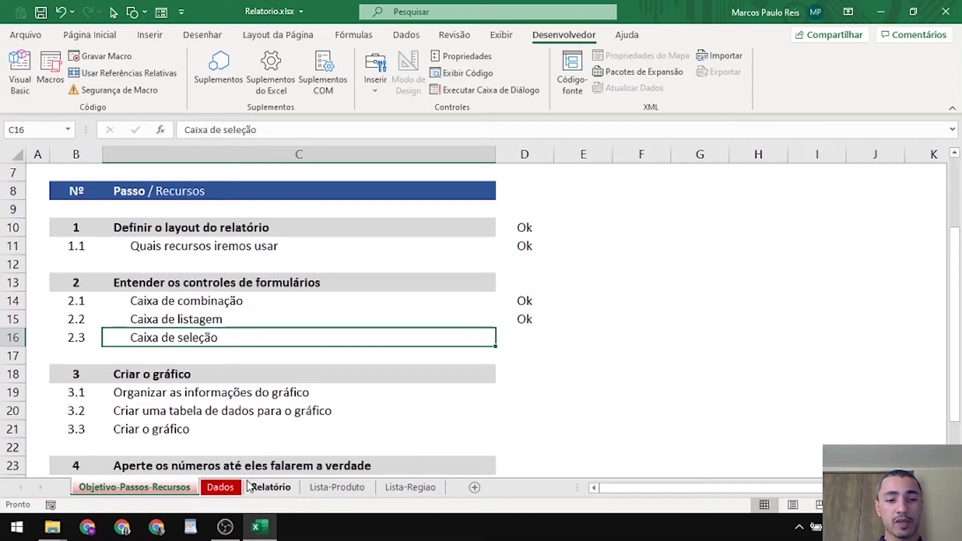
Examine the product types in the TIPO_PRODUTO column of the Dados sheet
{"action": "left_click", "coordinate": [221, 487]}
{"action": "left_click", "coordinate": [477, 268]}
{"action": "left_click", "coordinate": [396, 210]}
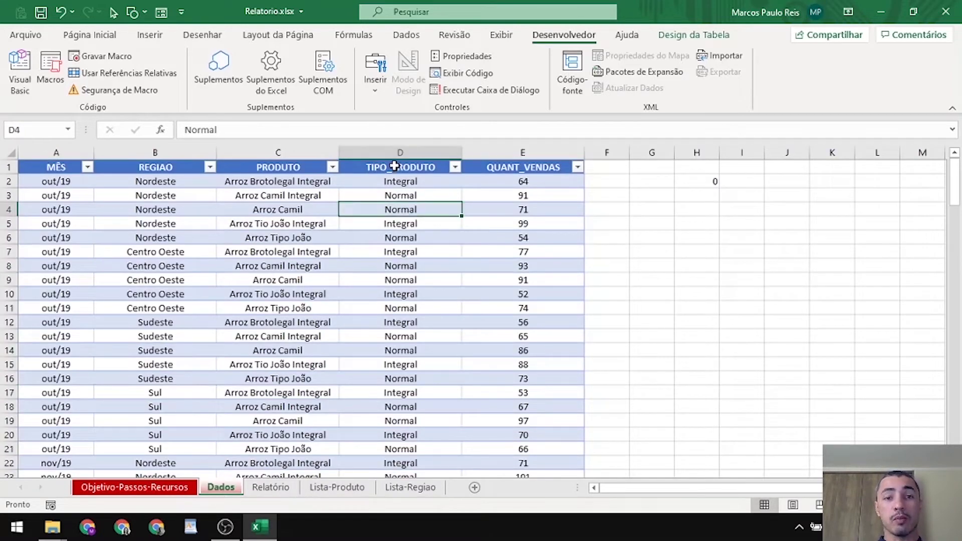
{"action": "left_click", "coordinate": [395, 167]}
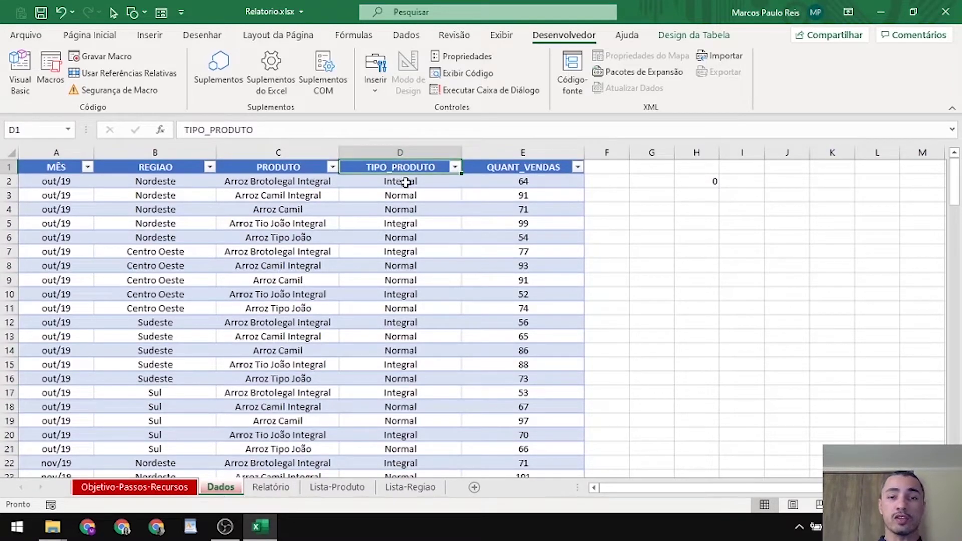
{"action": "left_click", "coordinate": [406, 183]}
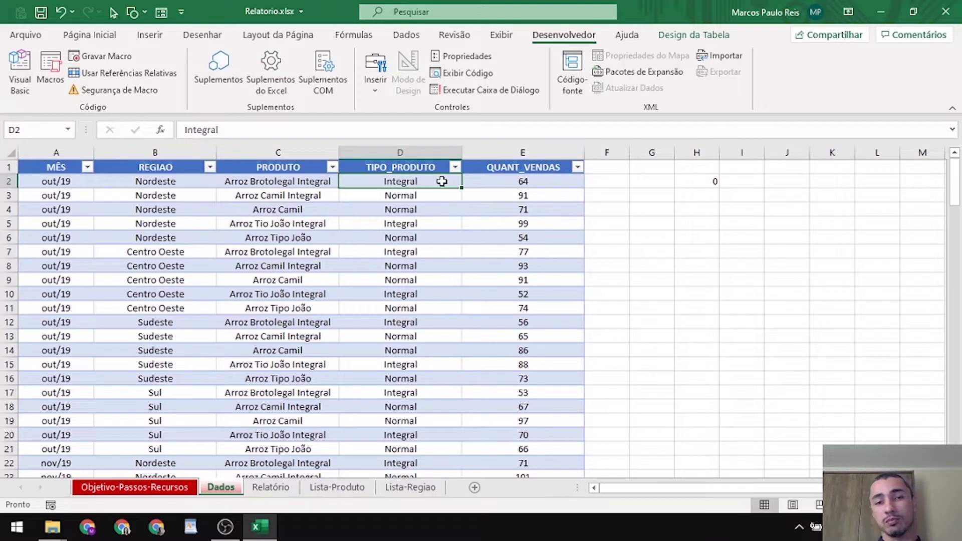
{"action": "left_click", "coordinate": [446, 195]}
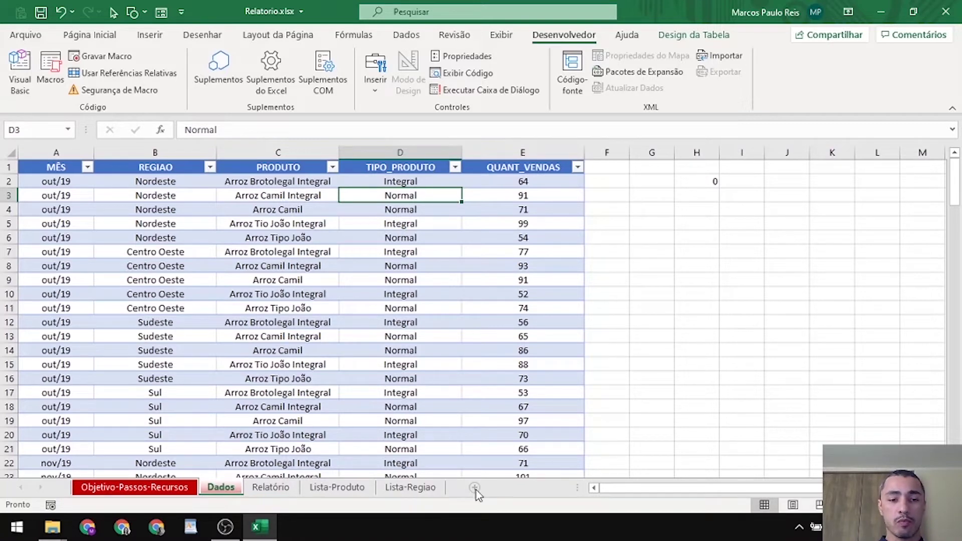
Add a new sheet after Lista-Regiao and name it Caixa de seleção
{"action": "left_click", "coordinate": [134, 487]}
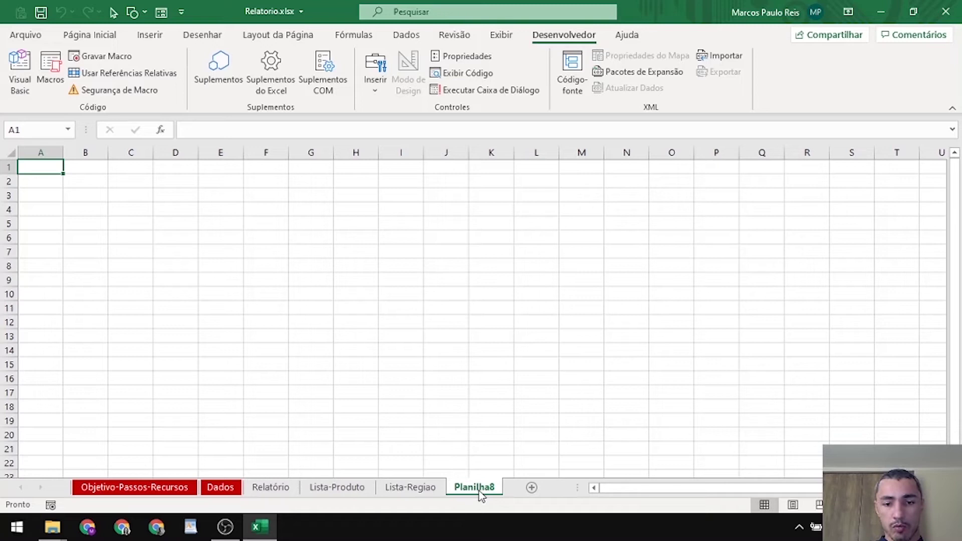
{"action": "double_click", "coordinate": [478, 488]}
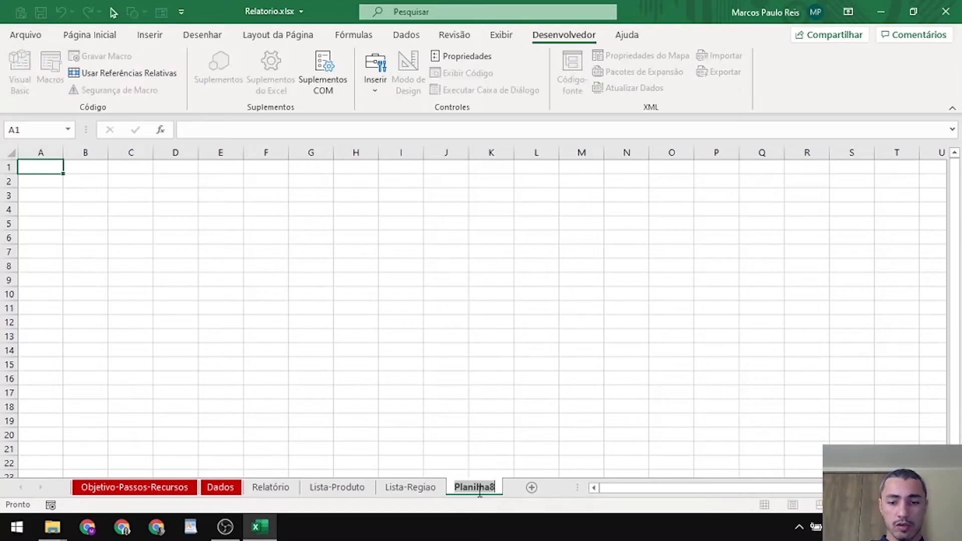
{"action": "type", "text": "Caixa"}
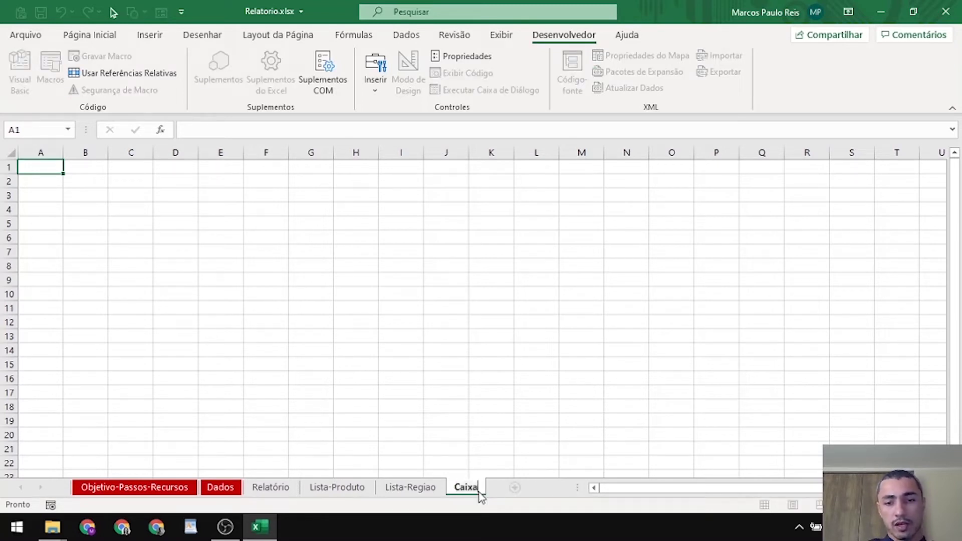
{"action": "type", "text": " den s"}
{"action": "key", "text": "BackSpace"}
{"action": "key", "text": "BackSpace"}
{"action": "key", "text": "BackSpace"}
{"action": "type", "text": "seleção"}
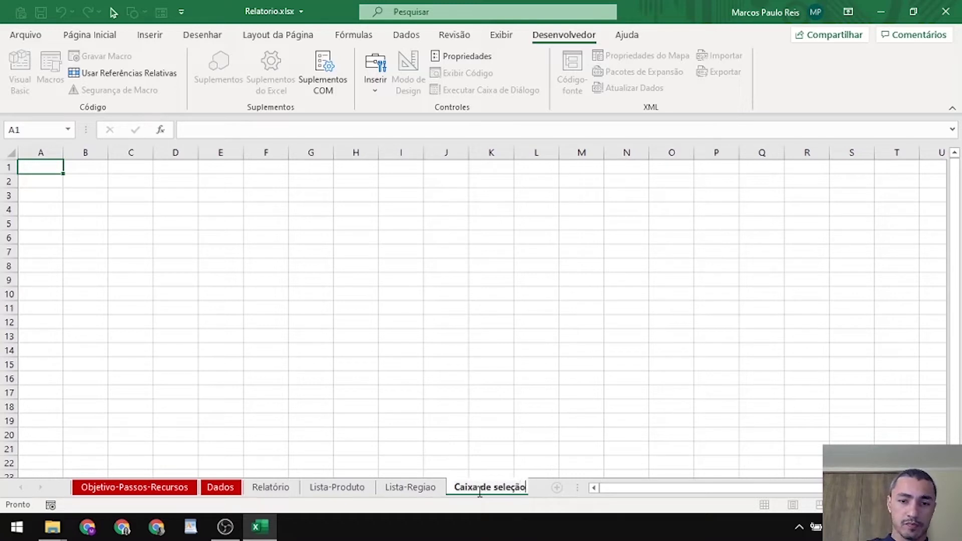
{"action": "key", "text": "Return"}
Insert a form-control check box over about cells D1:F2 and set its caption to Normal
{"action": "left_click", "coordinate": [127, 170]}
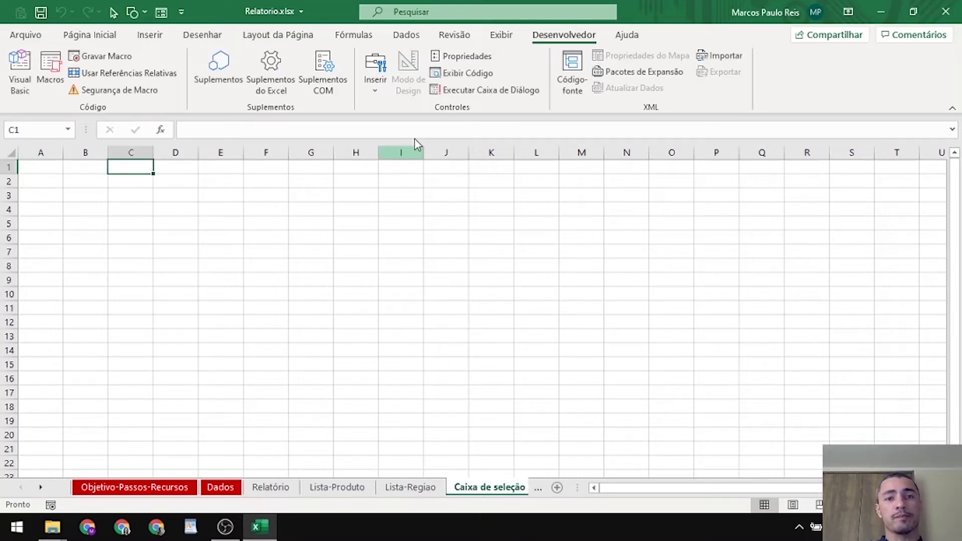
{"action": "left_click", "coordinate": [375, 70]}
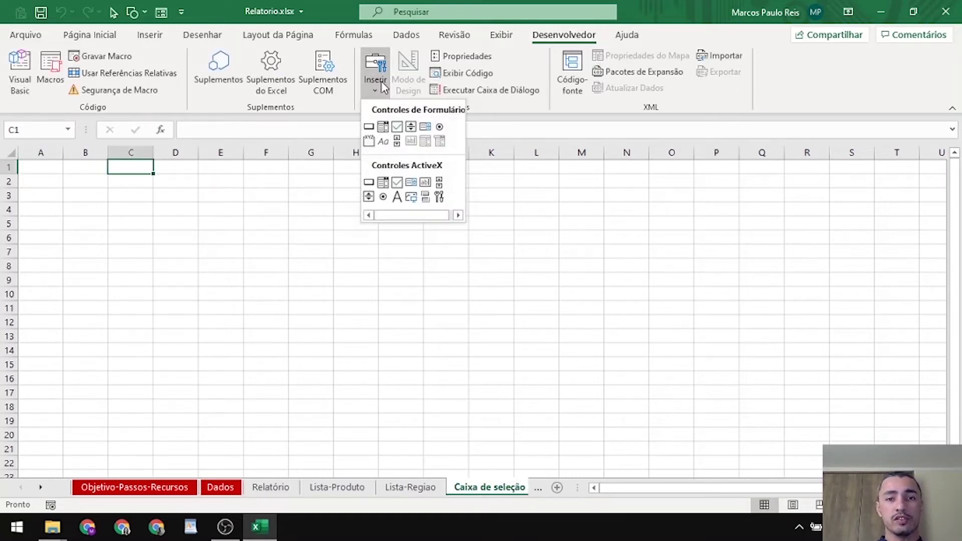
{"action": "left_click", "coordinate": [403, 126]}
{"action": "left_click_drag", "start_coordinate": [232, 173], "coordinate": [275, 195]}
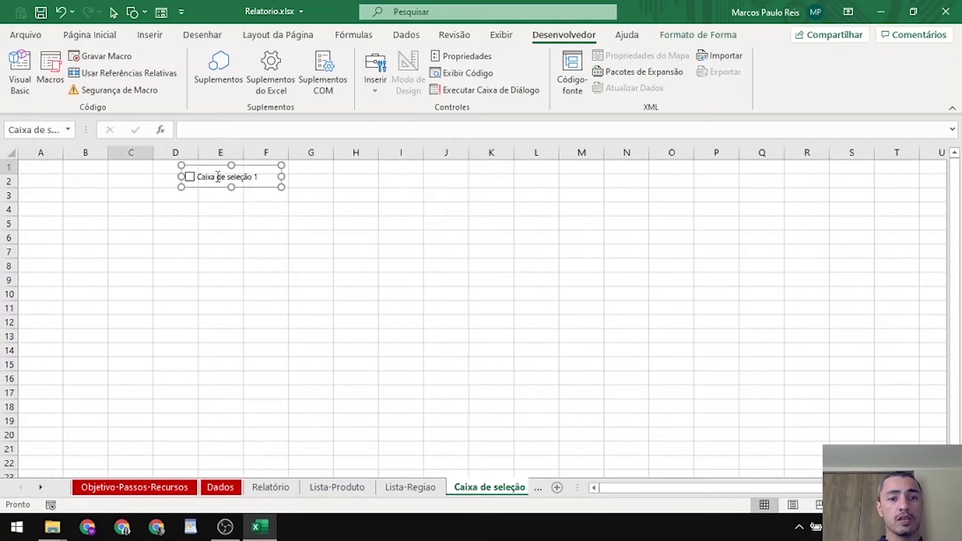
{"action": "type", "text": "Normal"}
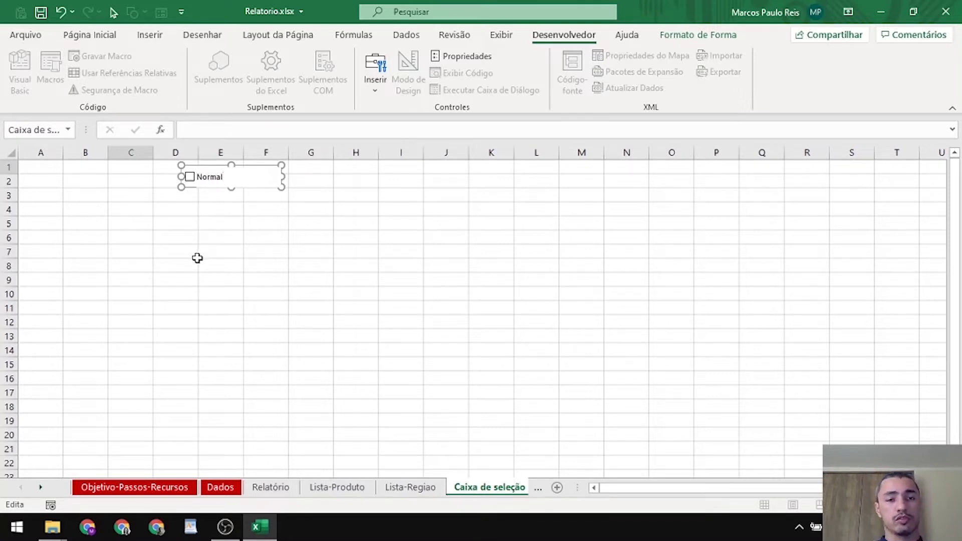
Duplicate the Normal check box and place the copy directly below it, over about cells D3:F4
{"action": "left_click", "coordinate": [214, 203]}
{"action": "right_click", "coordinate": [230, 179]}
{"action": "right_click", "coordinate": [209, 186]}
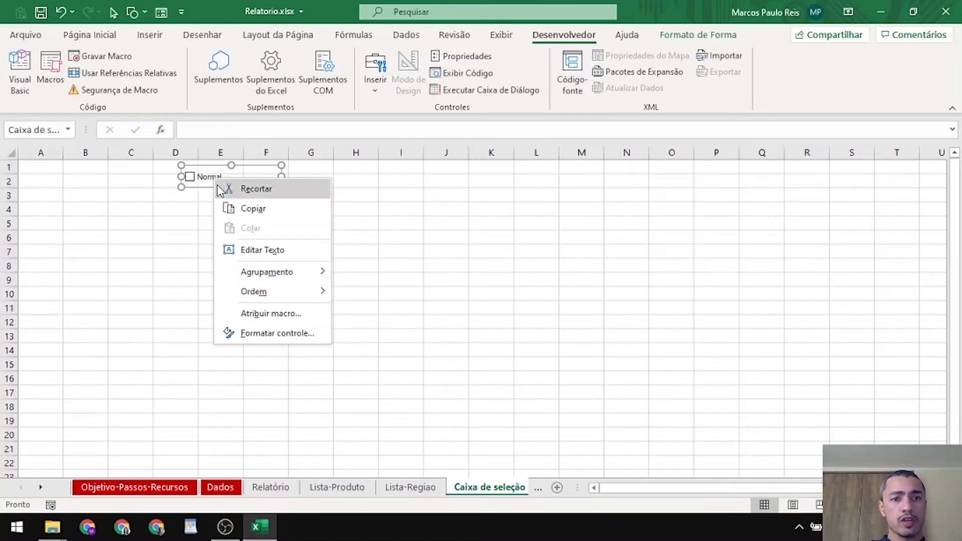
{"action": "key", "text": "Escape"}
{"action": "key", "text": "ctrl+c"}
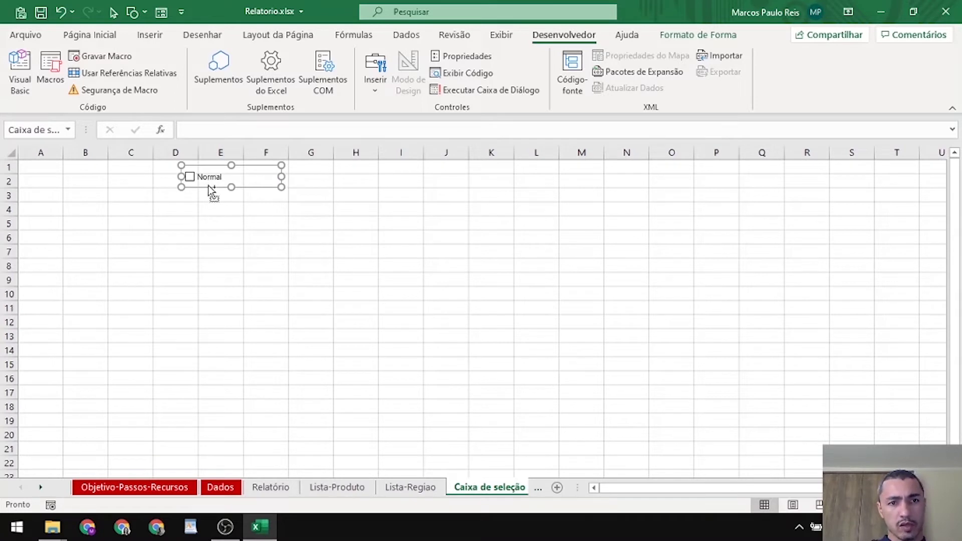
{"action": "key", "text": "ctrl+v"}
{"action": "left_click_drag", "start_coordinate": [233, 177], "coordinate": [221, 189]}
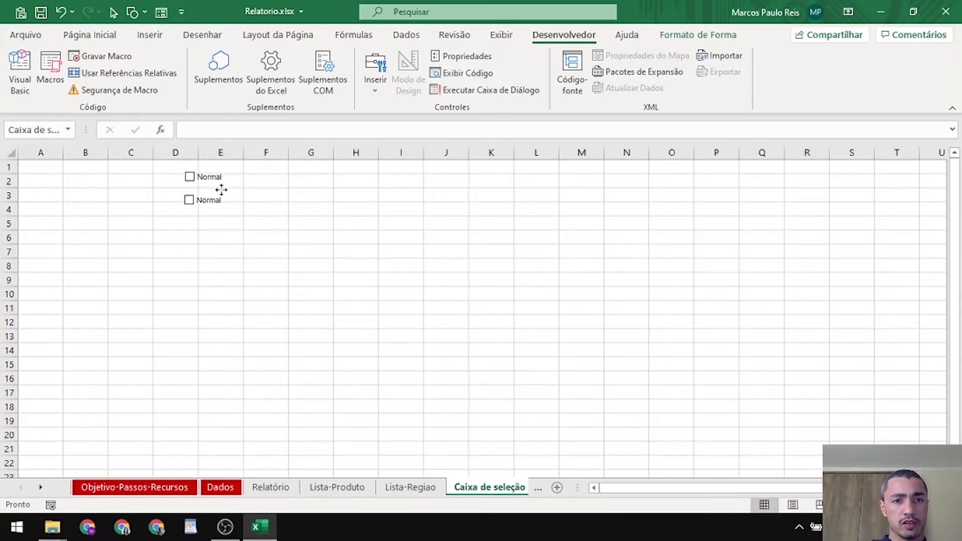
{"action": "key", "text": "Escape"}
Change the caption of the duplicated check box to Integral
{"action": "left_click", "coordinate": [208, 205]}
{"action": "right_click", "coordinate": [207, 203]}
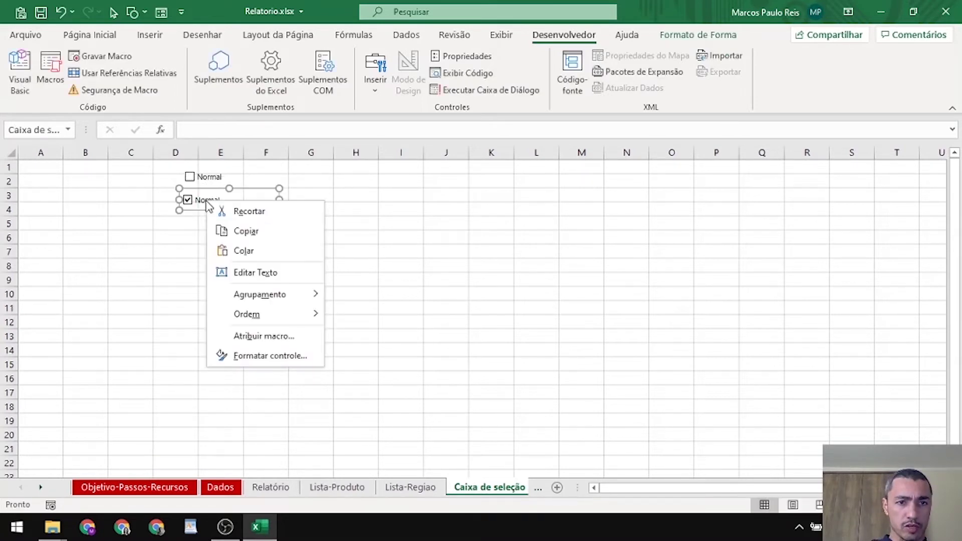
{"action": "left_click", "coordinate": [250, 271]}
{"action": "key", "text": "BackSpace"}
{"action": "key", "text": "BackSpace"}
{"action": "key", "text": "BackSpace"}
{"action": "key", "text": "BackSpace"}
{"action": "key", "text": "BackSpace"}
{"action": "key", "text": "BackSpace"}
{"action": "type", "text": "Integra"}
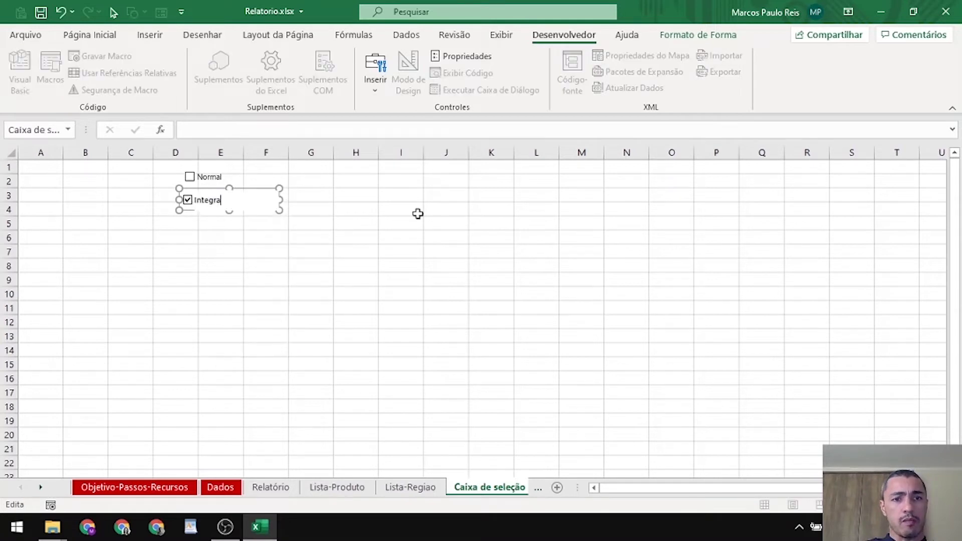
{"action": "type", "text": "l"}
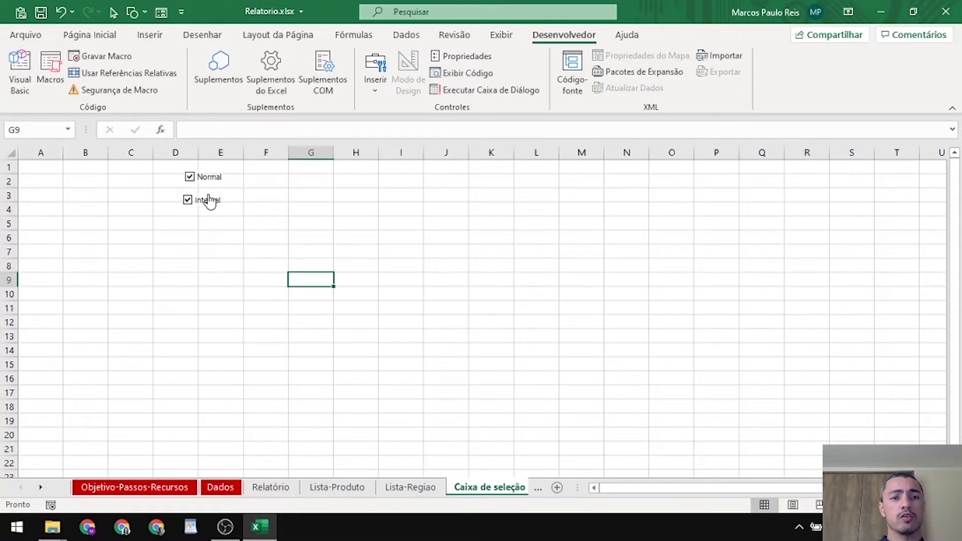
Test the Normal and Integral check boxes by switching them off and on, leaving both checked
{"action": "left_click", "coordinate": [209, 201]}
{"action": "left_click", "coordinate": [202, 177]}
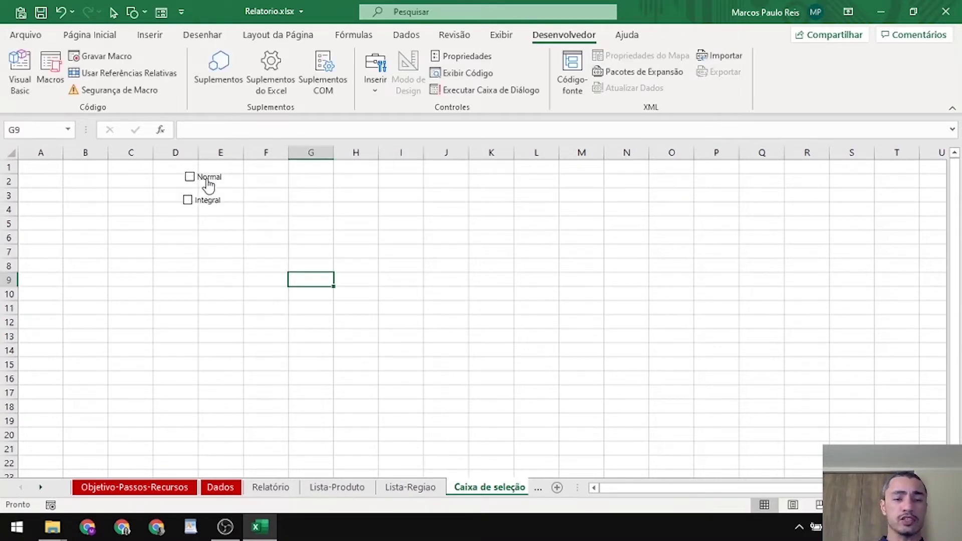
{"action": "left_click", "coordinate": [207, 180]}
{"action": "left_click", "coordinate": [209, 203]}
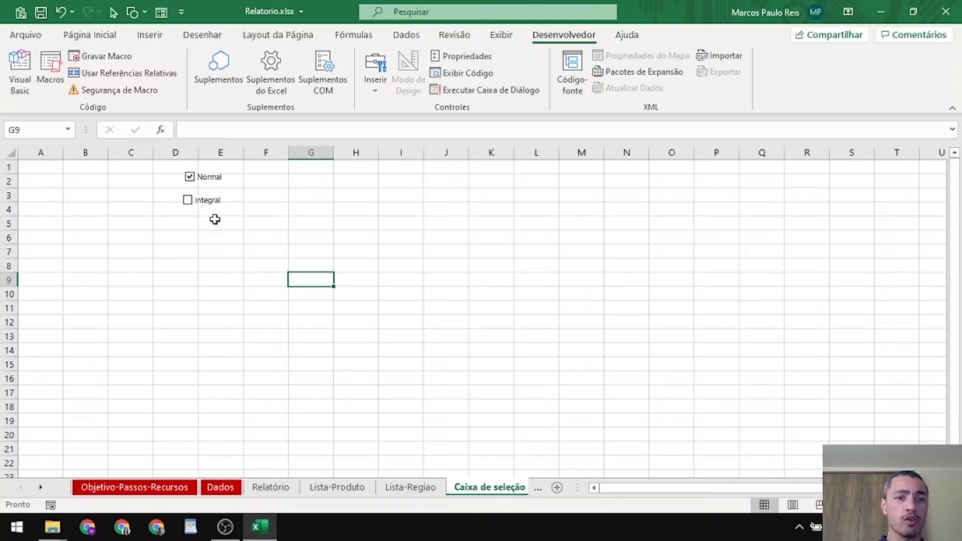
{"action": "left_click", "coordinate": [194, 177]}
{"action": "left_click", "coordinate": [211, 204]}
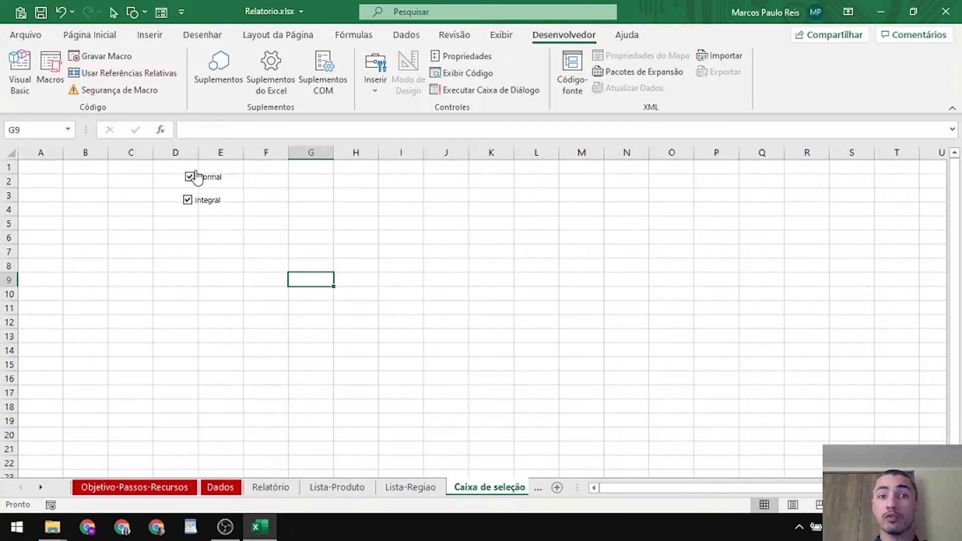
{"action": "left_click", "coordinate": [179, 227]}
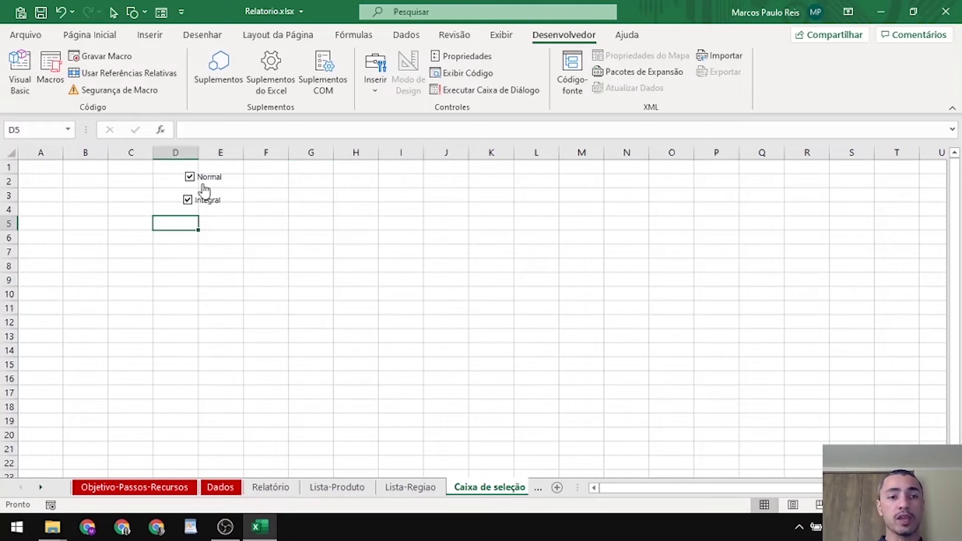
Link the Normal check box to cell $B$8 and widen column B to fit the linked value
{"action": "right_click", "coordinate": [206, 176]}
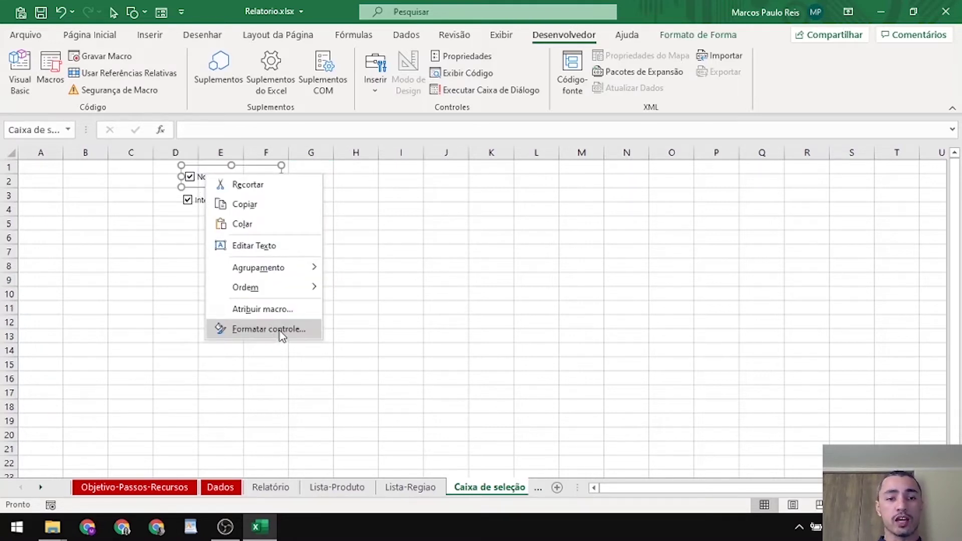
{"action": "left_click", "coordinate": [281, 329]}
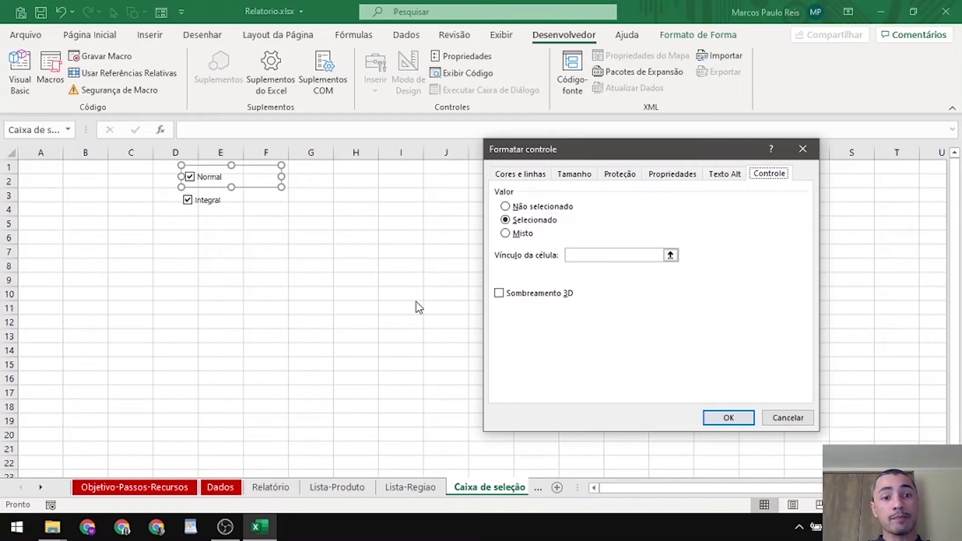
{"action": "left_click", "coordinate": [671, 256]}
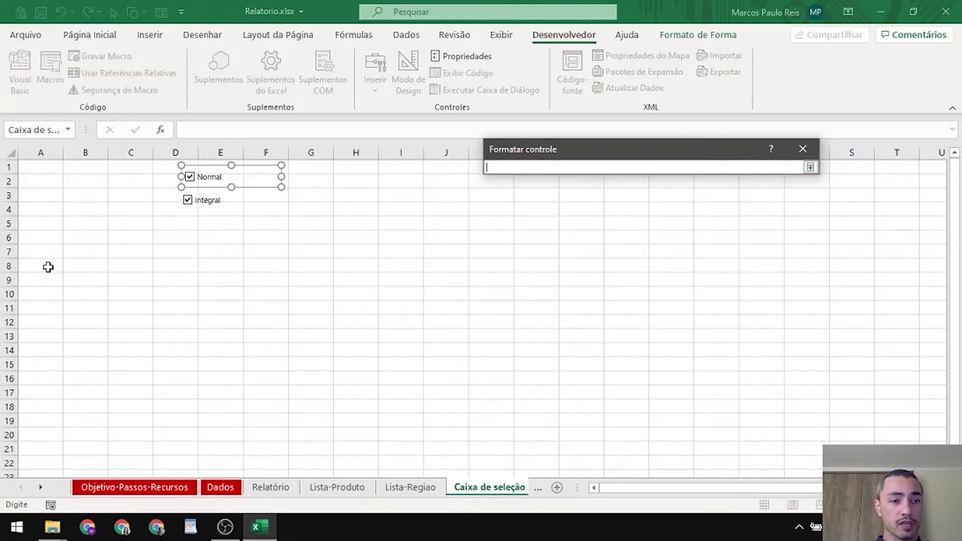
{"action": "left_click", "coordinate": [76, 267]}
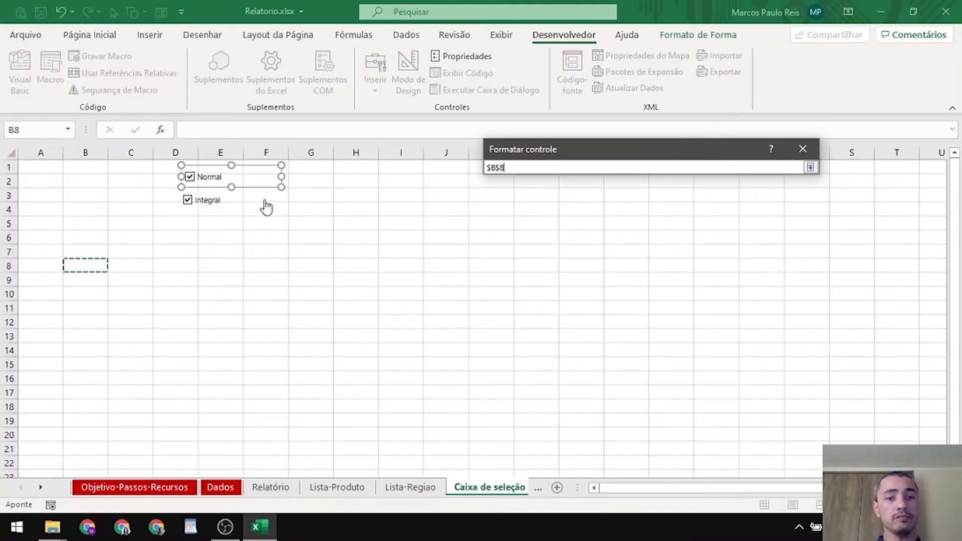
{"action": "left_click", "coordinate": [811, 168]}
{"action": "left_click", "coordinate": [729, 419]}
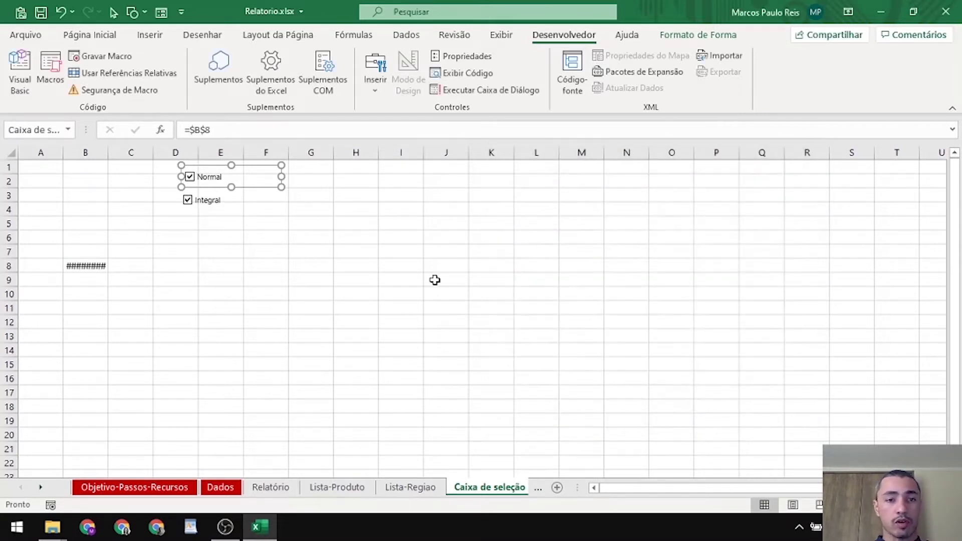
{"action": "left_click_drag", "start_coordinate": [108, 153], "coordinate": [143, 153]}
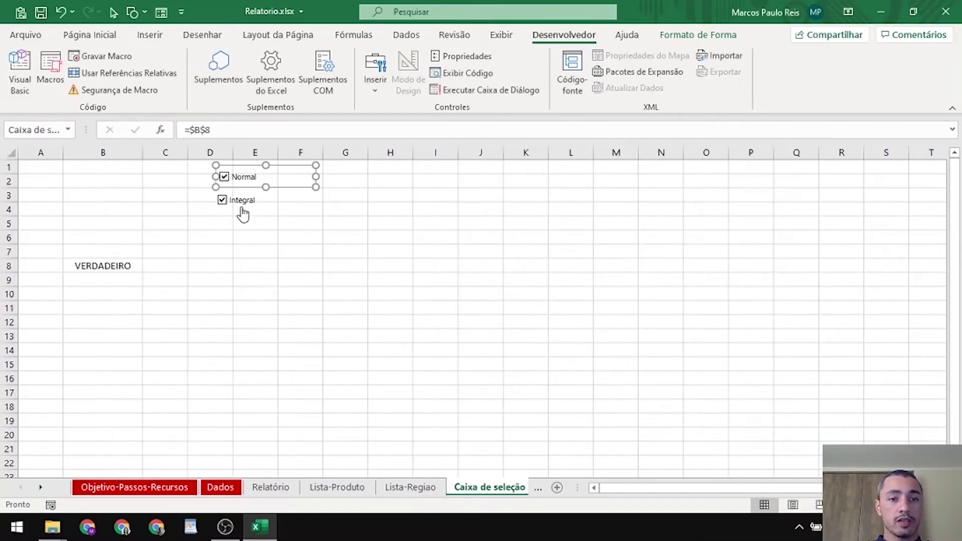
Link the Integral check box to cell $B$9
{"action": "left_click", "coordinate": [241, 201], "text": "ctrl"}
{"action": "right_click", "coordinate": [241, 204]}
{"action": "left_click", "coordinate": [306, 361]}
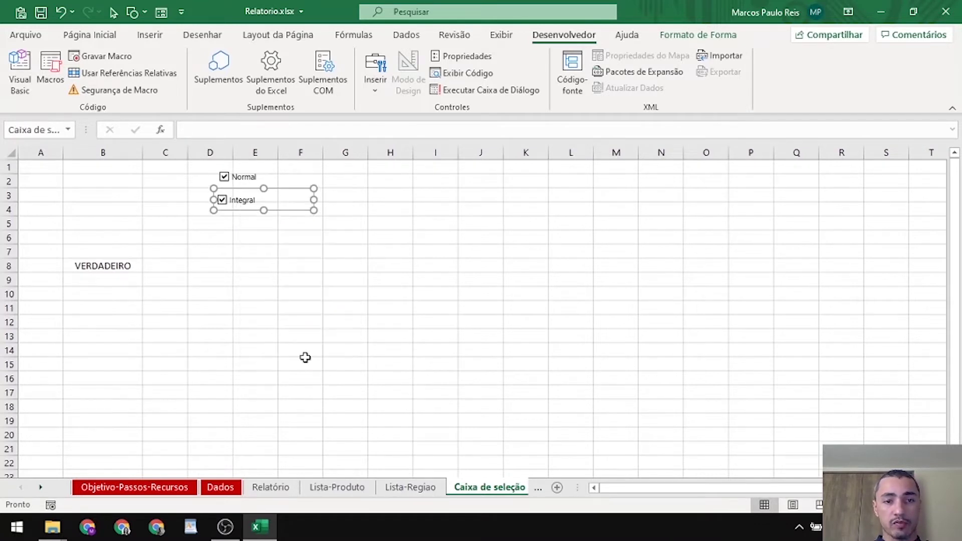
{"action": "left_click", "coordinate": [672, 253]}
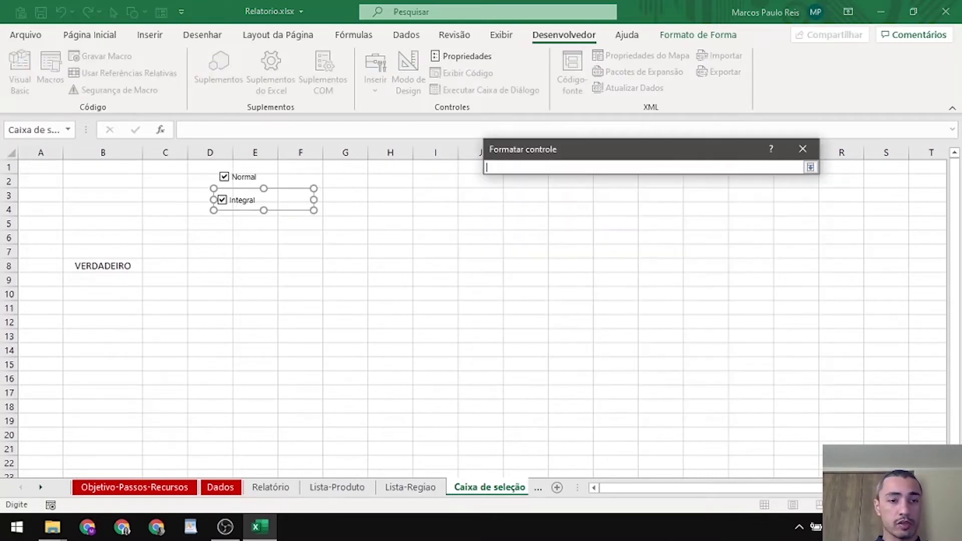
{"action": "left_click", "coordinate": [79, 279]}
{"action": "left_click", "coordinate": [810, 167]}
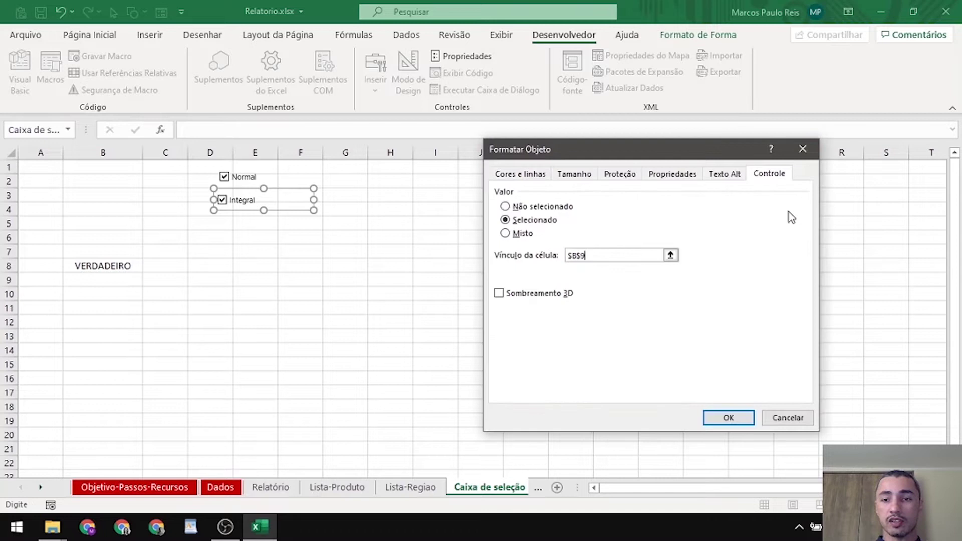
{"action": "left_click", "coordinate": [728, 418]}
{"action": "left_click", "coordinate": [409, 354]}
Label the linked cells with Normal in A8 and Integral in A9
{"action": "left_click", "coordinate": [35, 265]}
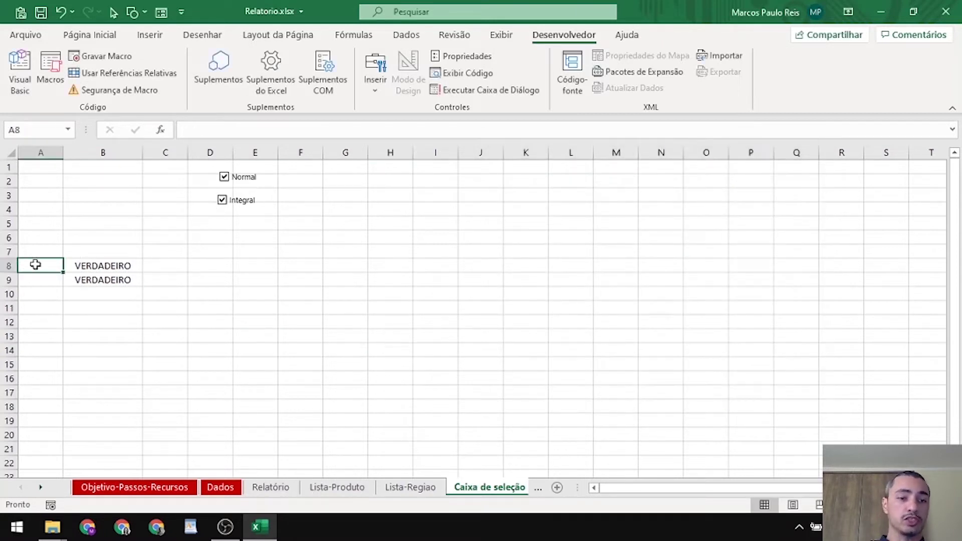
{"action": "type", "text": "Norma"}
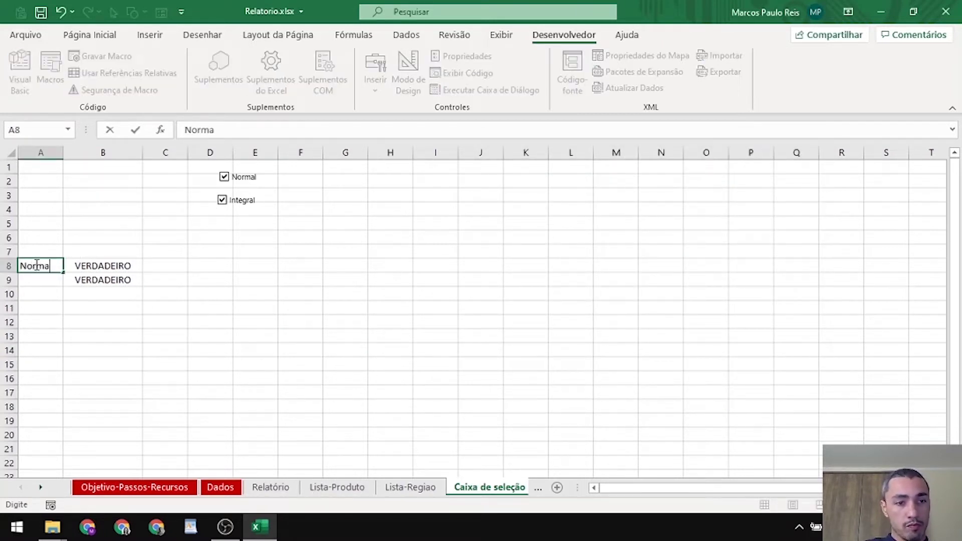
{"action": "type", "text": "l"}
{"action": "key", "text": "Return"}
{"action": "type", "text": "Int"}
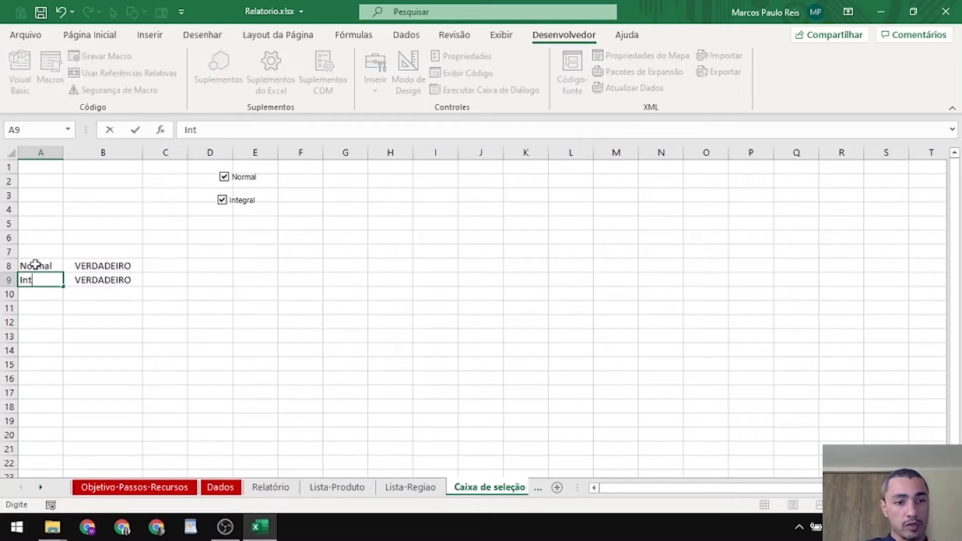
{"action": "type", "text": "egral"}
{"action": "key", "text": "Return"}
Enter the heading Lista in A7 above the type labels
{"action": "key", "text": "Up"}
{"action": "key", "text": "Up"}
{"action": "key", "text": "Up"}
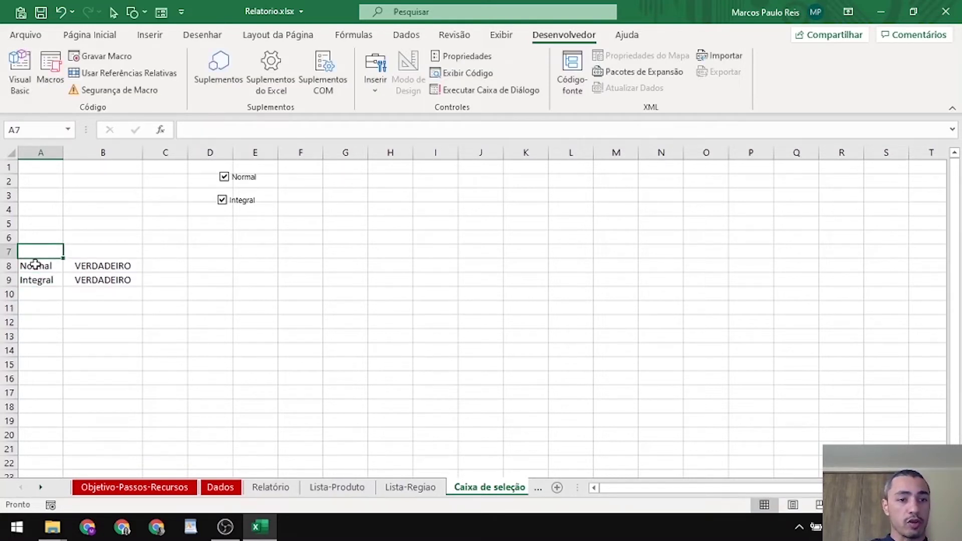
{"action": "type", "text": "Li"}
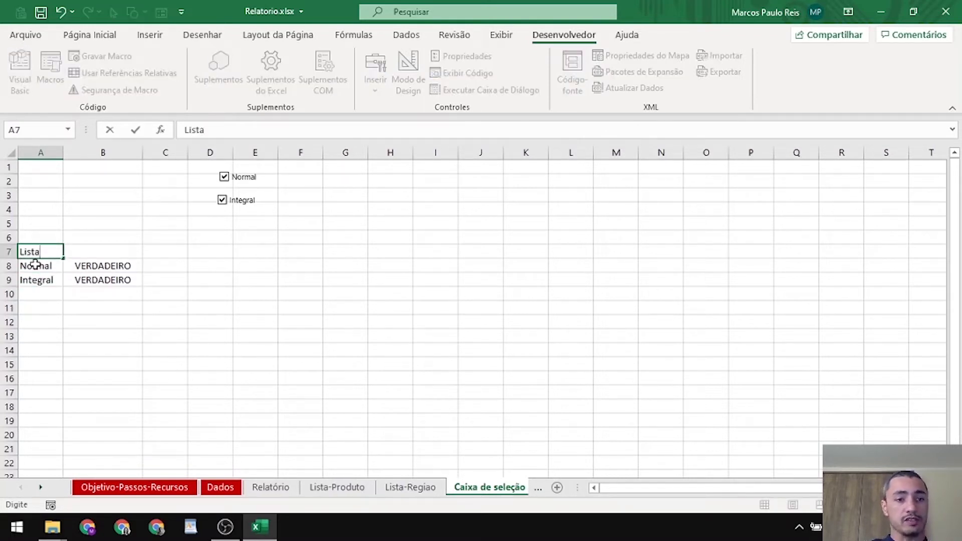
{"action": "type", "text": "sta"}
{"action": "key", "text": "Return"}
{"action": "key", "text": "Right"}
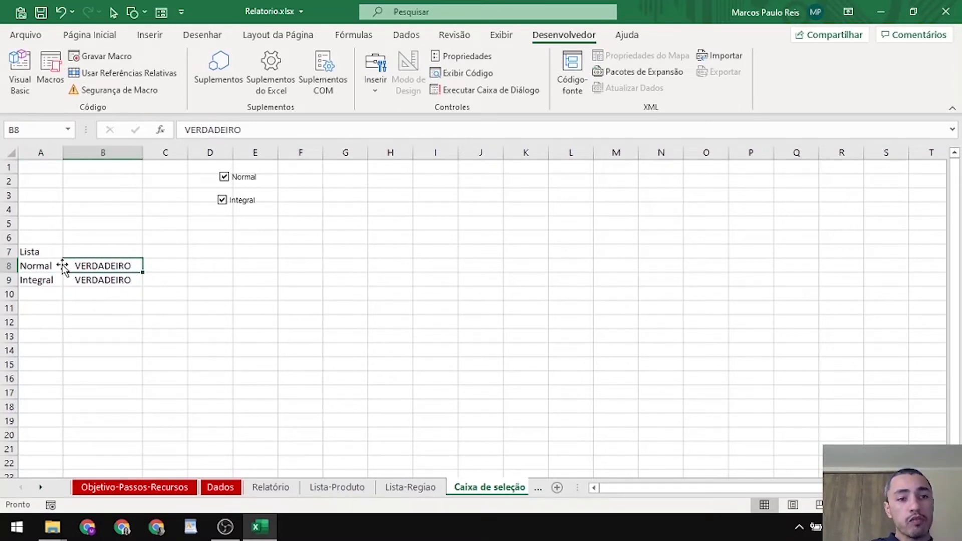
Number the two types beside their linked cells, with 1 in C8 and 2 in C9
{"action": "left_click", "coordinate": [53, 233]}
{"action": "left_click", "coordinate": [55, 213]}
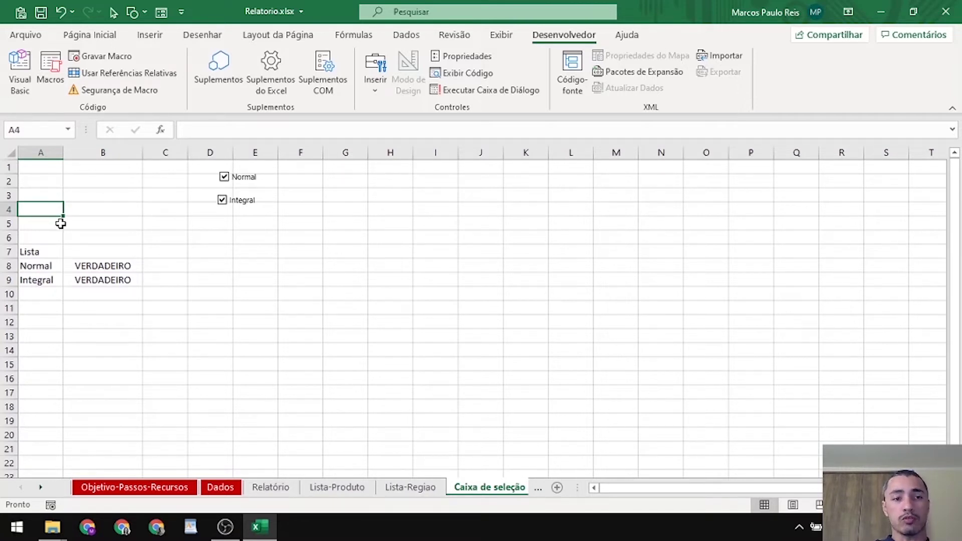
{"action": "left_click", "coordinate": [149, 268]}
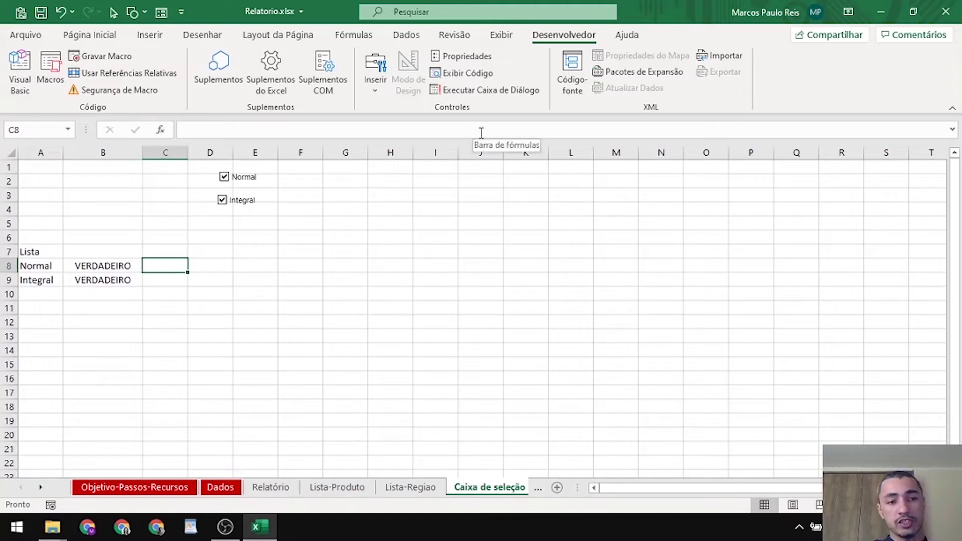
{"action": "type", "text": "1"}
{"action": "key", "text": "Return"}
{"action": "type", "text": "2"}
{"action": "key", "text": "Return"}
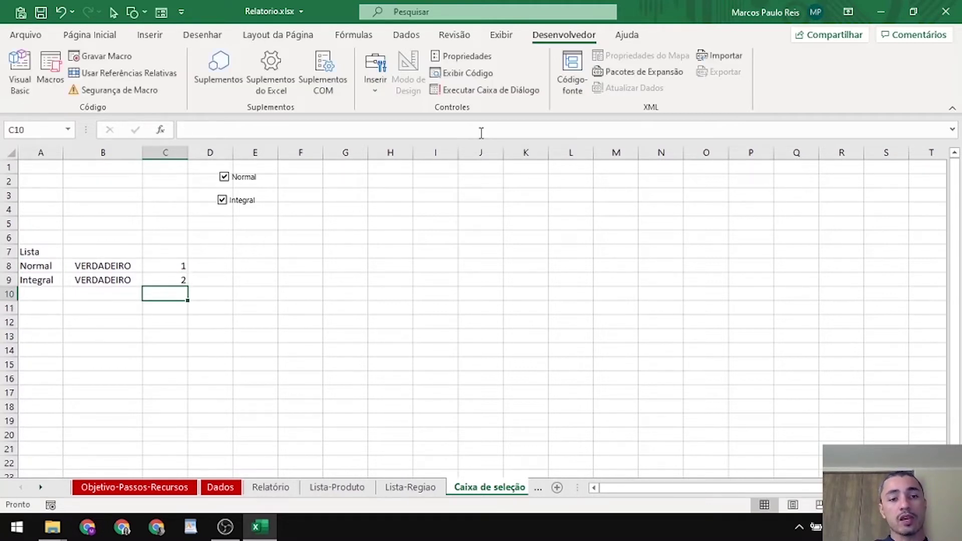
Enter the heading Índice in cell A1
{"action": "key", "text": "Up"}
{"action": "key", "text": "Up"}
{"action": "key", "text": "shift+Down"}
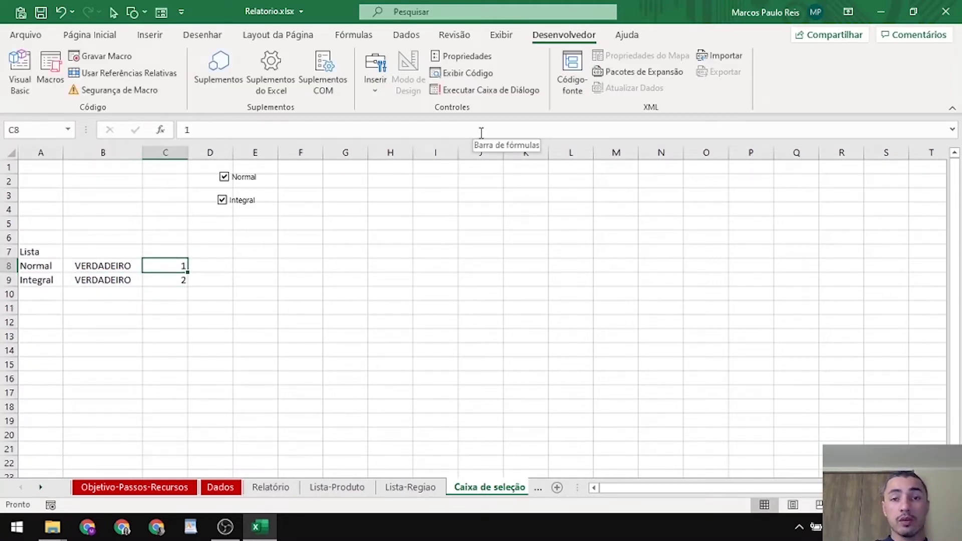
{"action": "key", "text": "Left"}
{"action": "key", "text": "Left"}
{"action": "key", "text": "Right"}
{"action": "key", "text": "Right"}
{"action": "key", "text": "Left"}
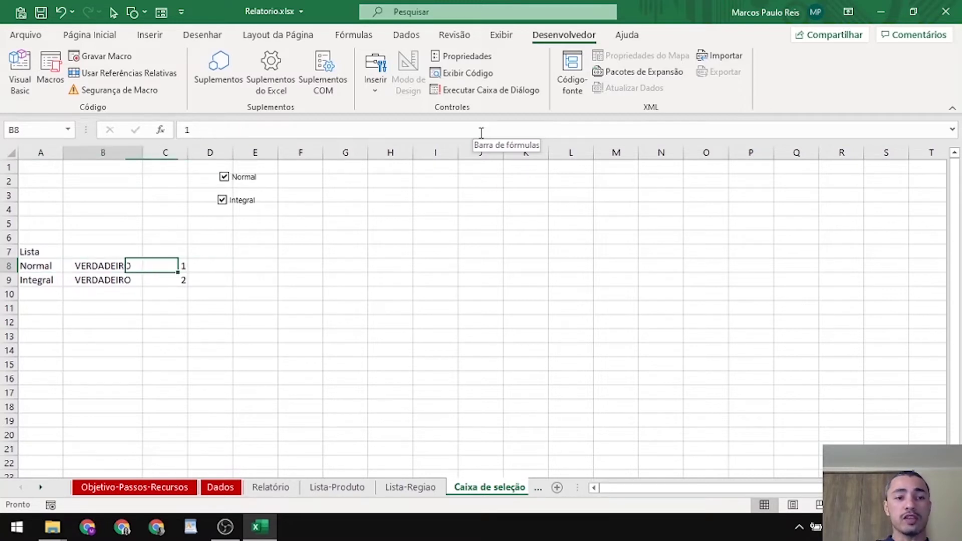
{"action": "key", "text": "Left"}
{"action": "key", "text": "Up"}
{"action": "key", "text": "Up"}
{"action": "key", "text": "Up"}
{"action": "key", "text": "Up"}
{"action": "key", "text": "Up"}
{"action": "key", "text": "Up"}
{"action": "key", "text": "Up"}
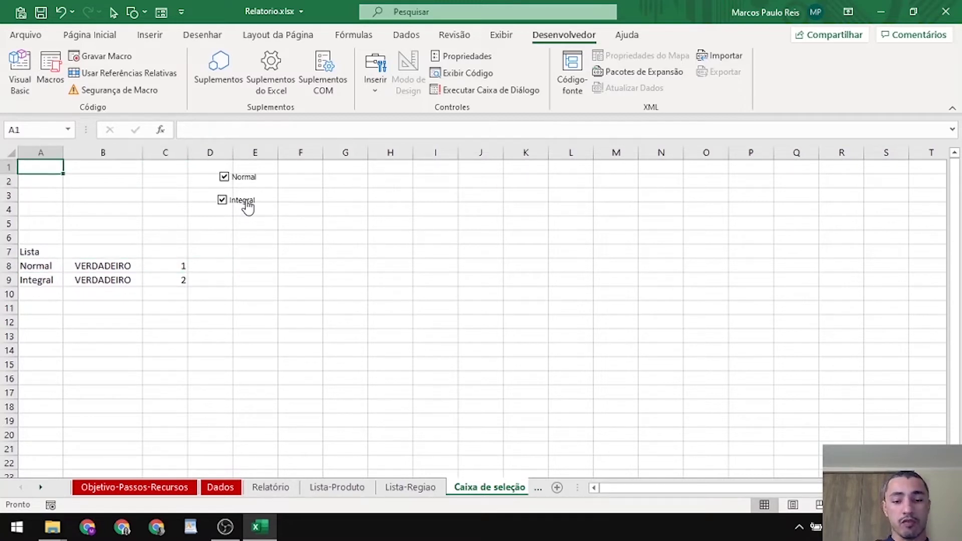
{"action": "type", "text": "Índice"}
{"action": "key", "text": "Return"}
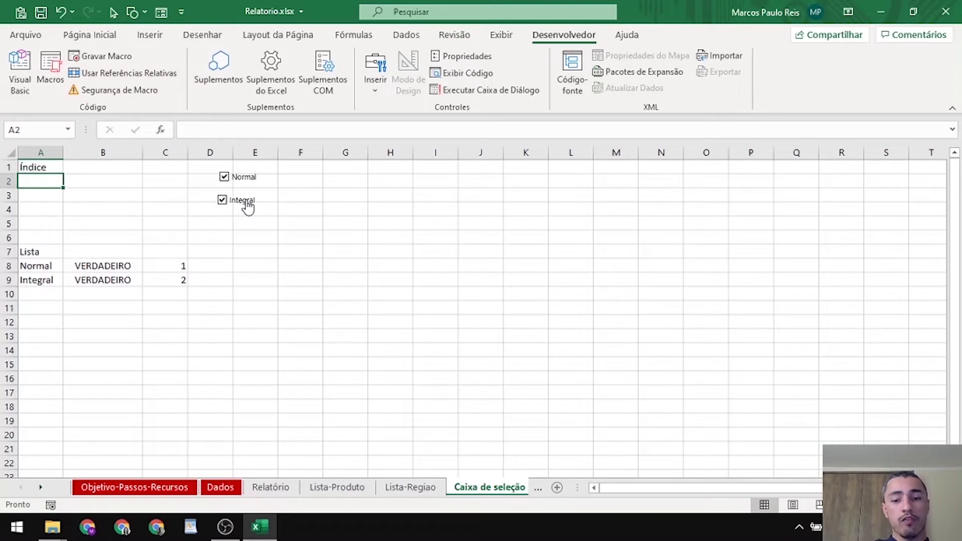
Compute the type index in A2 with =SOMASES($C$8:$C$9;$B$8:$B$9;VERDADEIRO)
{"action": "type", "text": "=somases"}
{"action": "key", "text": "Tab"}
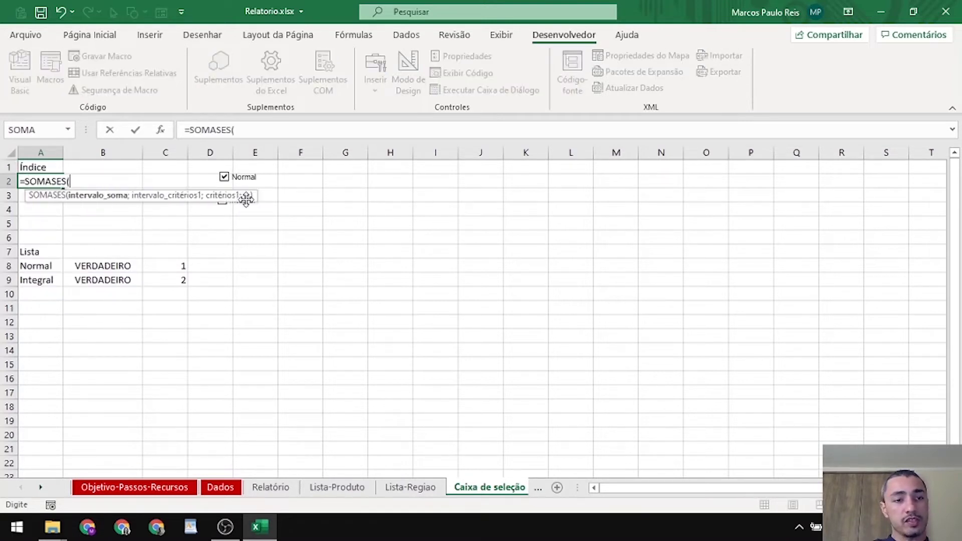
{"action": "left_click_drag", "start_coordinate": [164, 267], "coordinate": [164, 277]}
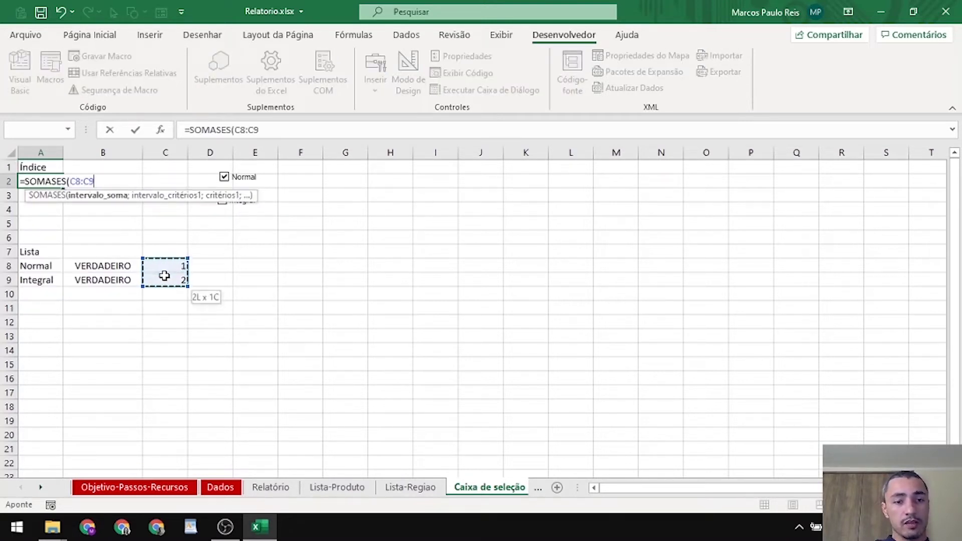
{"action": "key", "text": "F4"}
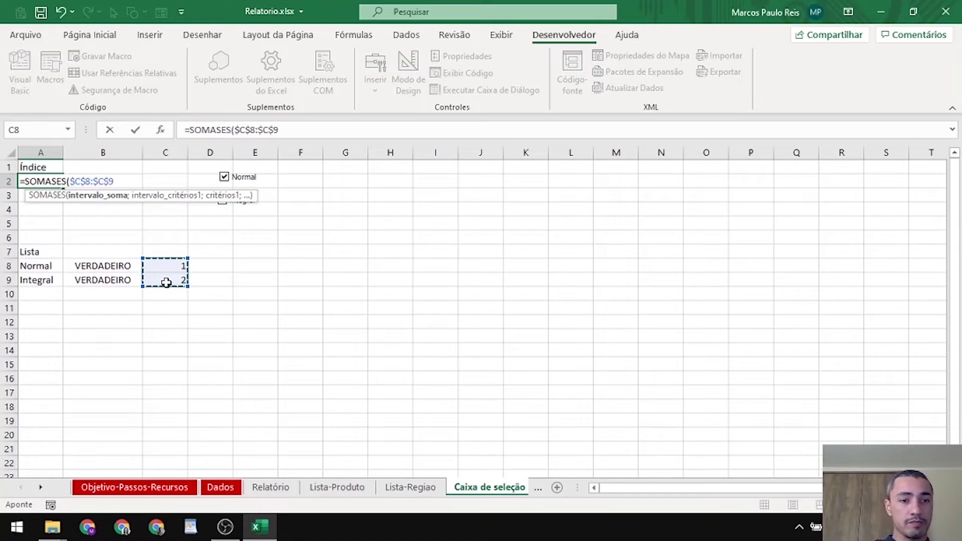
{"action": "type", "text": ";"}
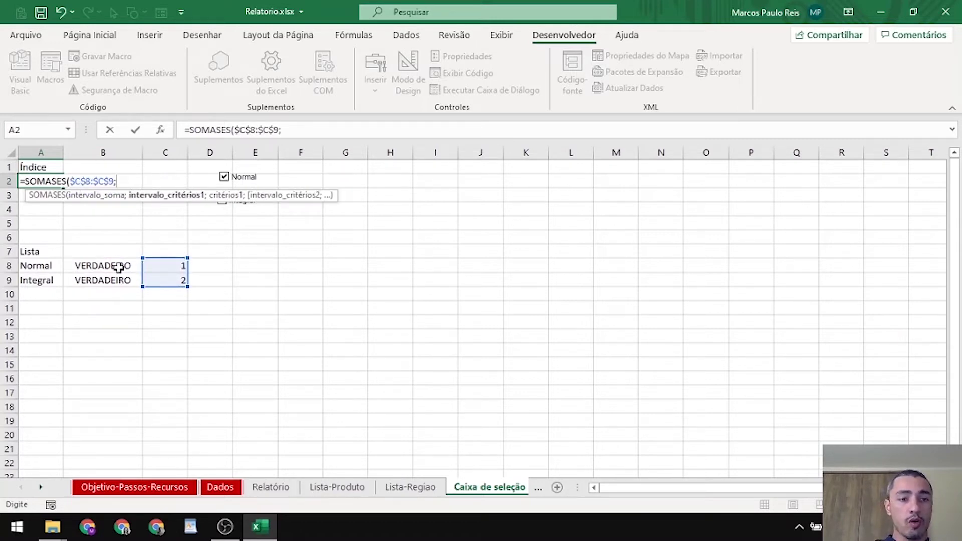
{"action": "left_click_drag", "start_coordinate": [119, 266], "coordinate": [123, 281]}
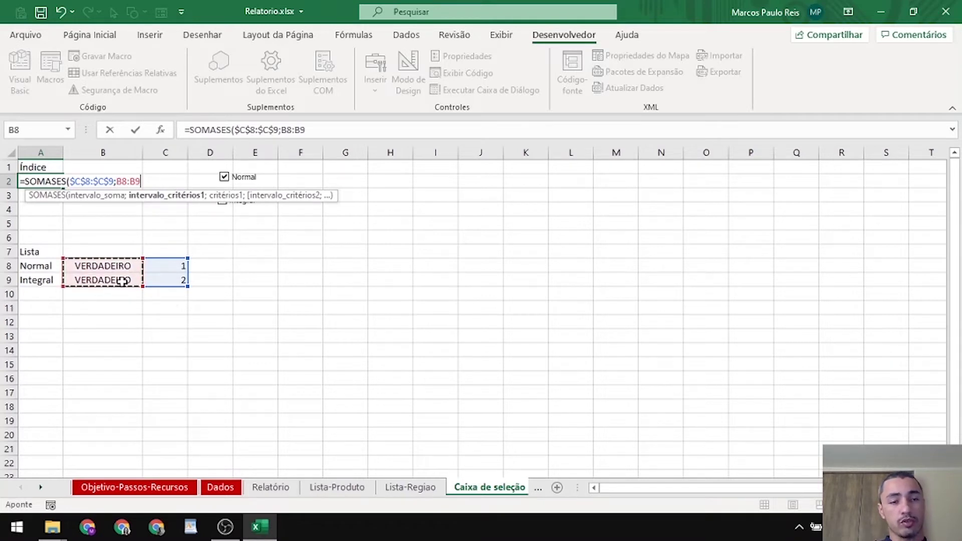
{"action": "key", "text": "F4"}
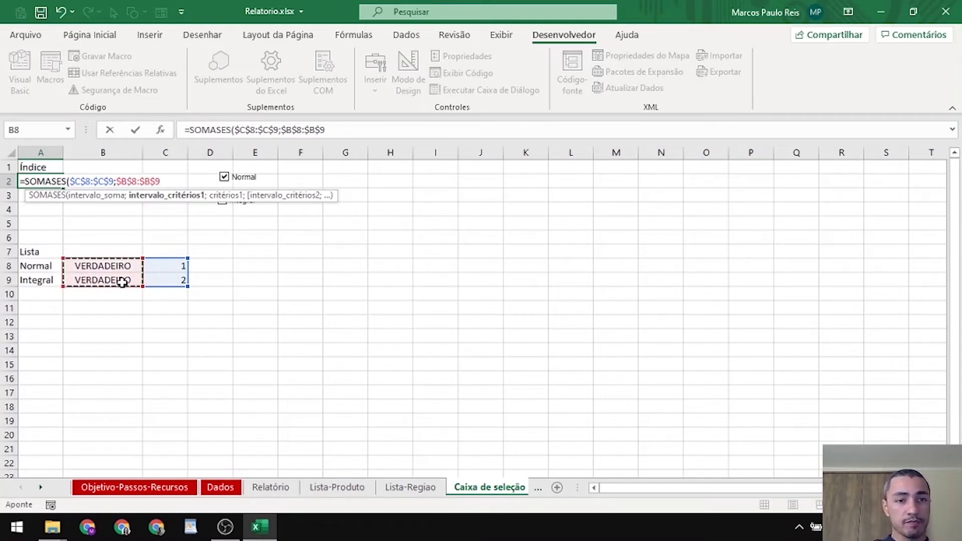
{"action": "type", "text": ";"}
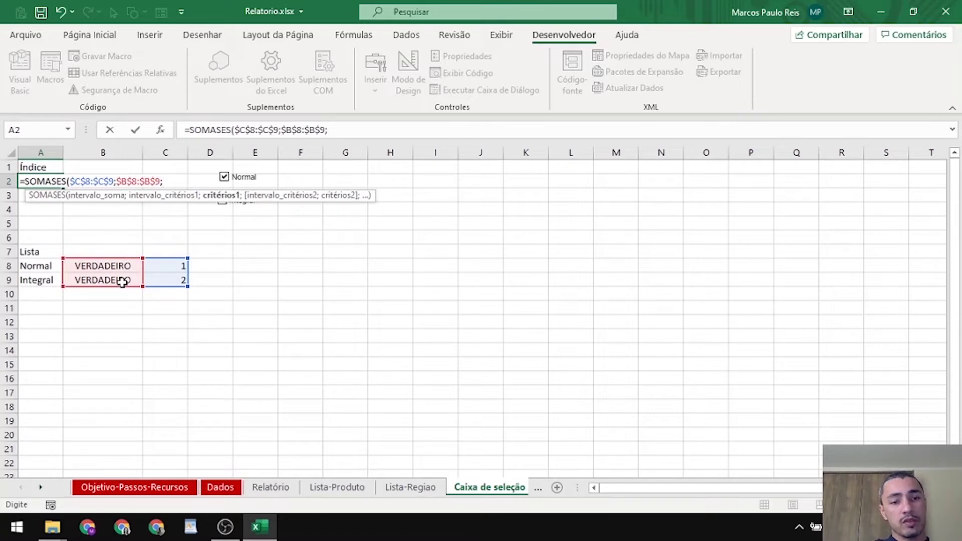
{"action": "type", "text": "VERDADEIRO"}
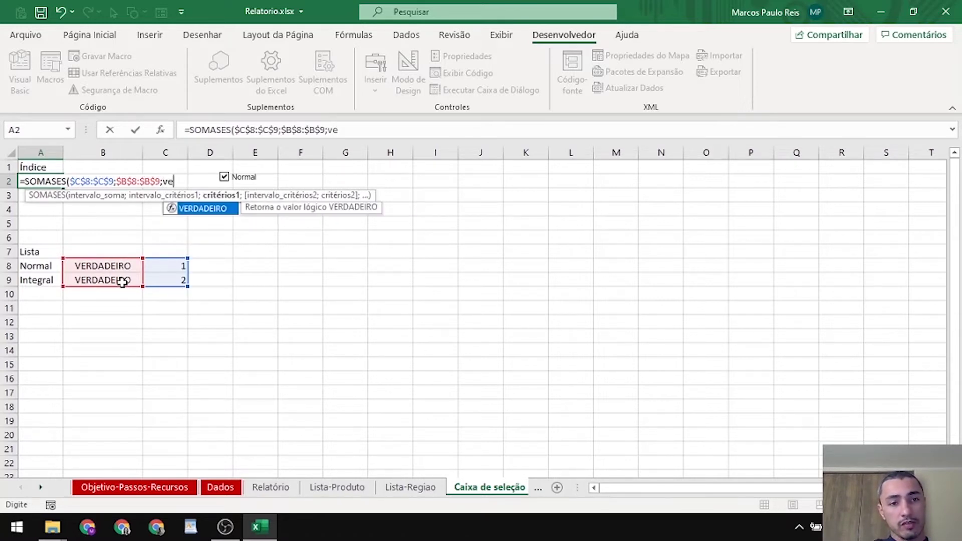
{"action": "type", "text": ")"}
{"action": "key", "text": "Return"}
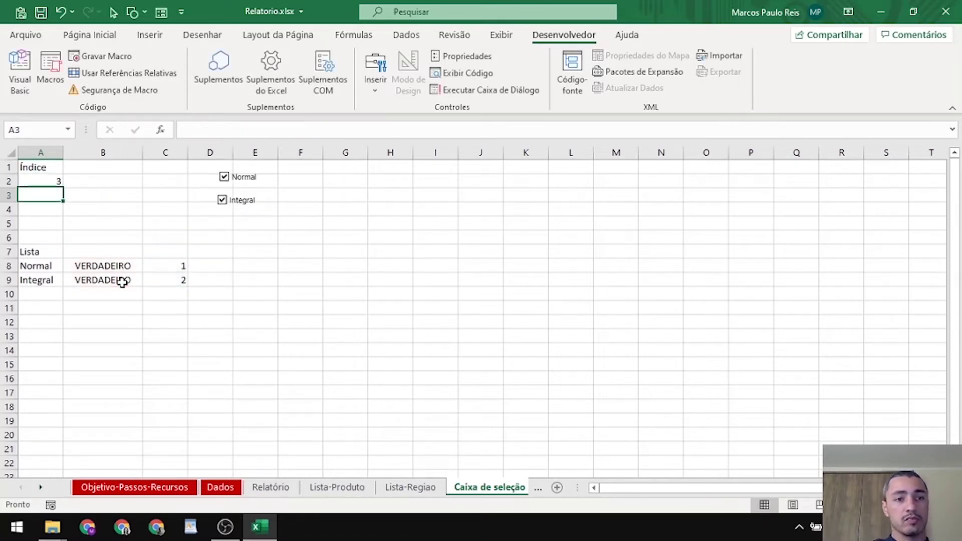
{"action": "key", "text": "Up"}
{"action": "key", "text": "Right"}
{"action": "key", "text": "Up"}
{"action": "key", "text": "Left"}
{"action": "key", "text": "Down"}
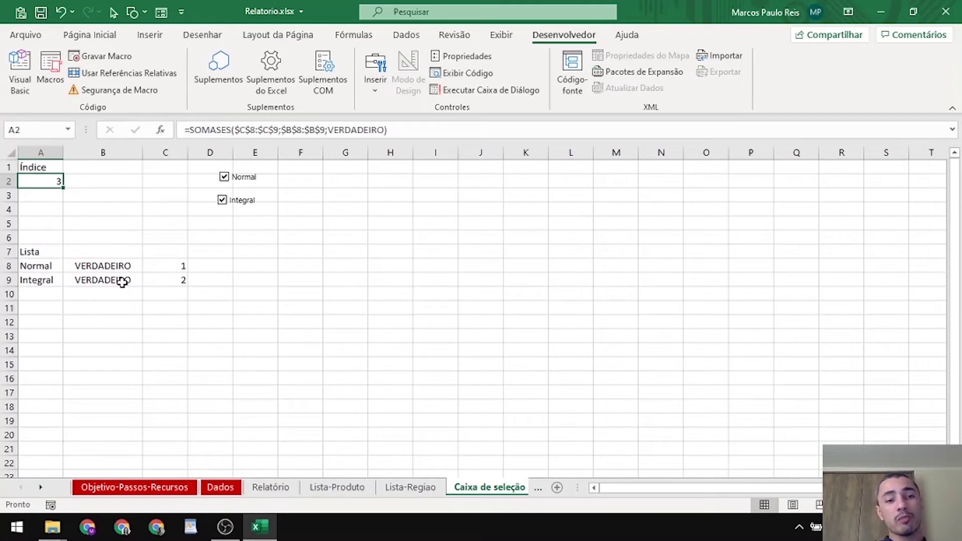
Test the index in A2 by toggling the Normal and Integral check boxes through their combinations, leaving both selected
{"action": "left_click", "coordinate": [249, 202]}
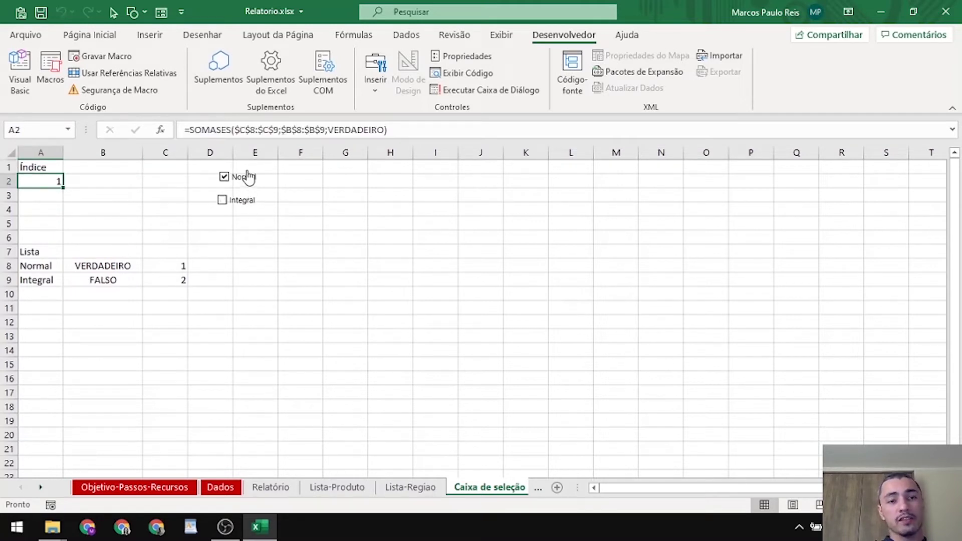
{"action": "left_click", "coordinate": [246, 177]}
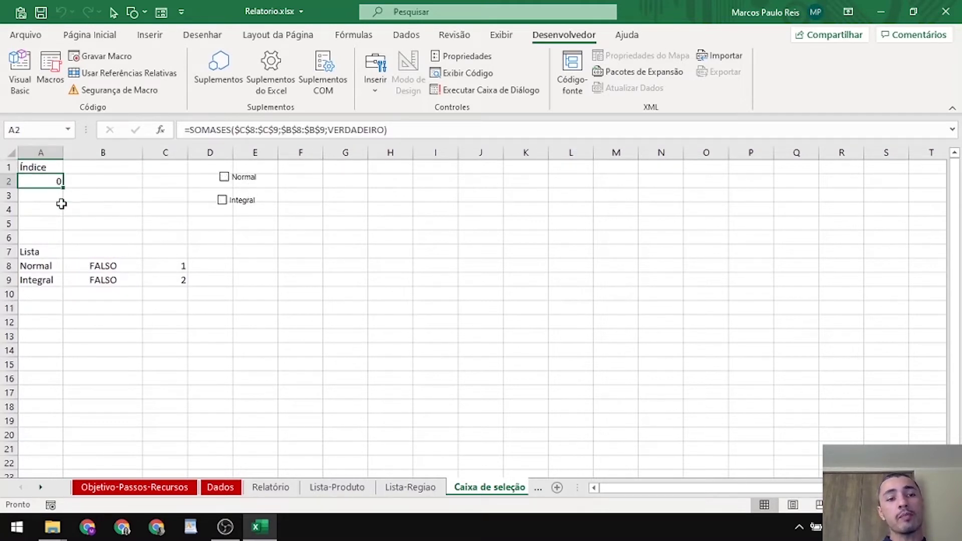
{"action": "left_click_drag", "start_coordinate": [166, 271], "coordinate": [167, 278]}
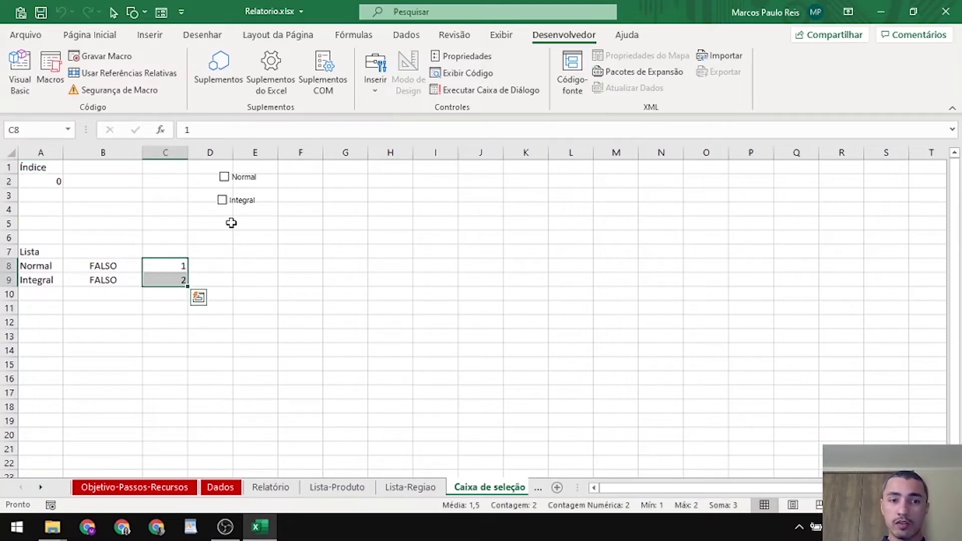
{"action": "left_click", "coordinate": [245, 188]}
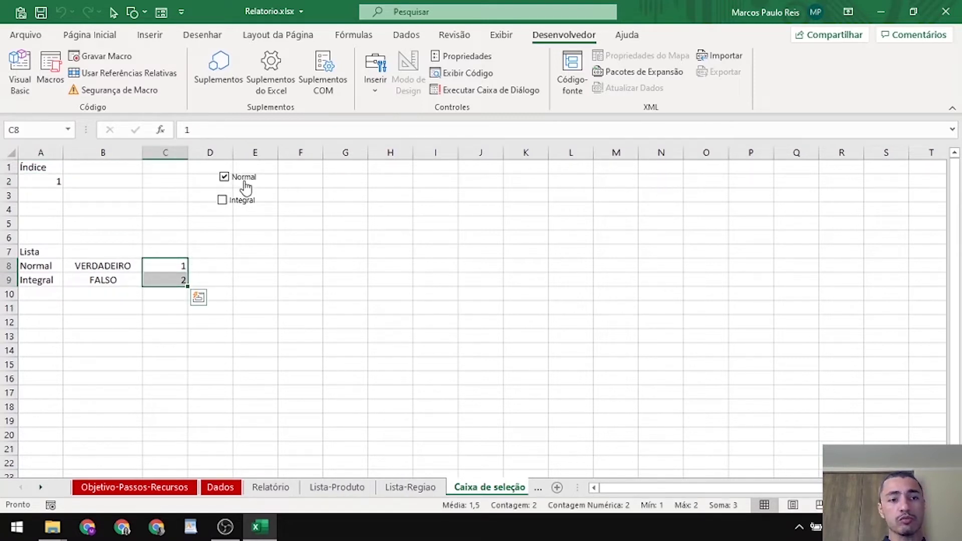
{"action": "left_click", "coordinate": [245, 186]}
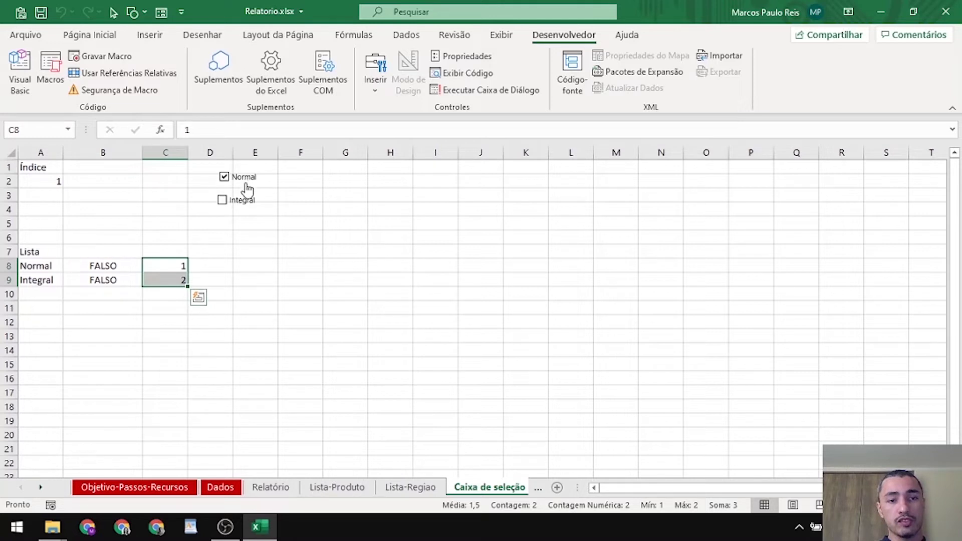
{"action": "left_click", "coordinate": [245, 204]}
{"action": "left_click", "coordinate": [244, 201]}
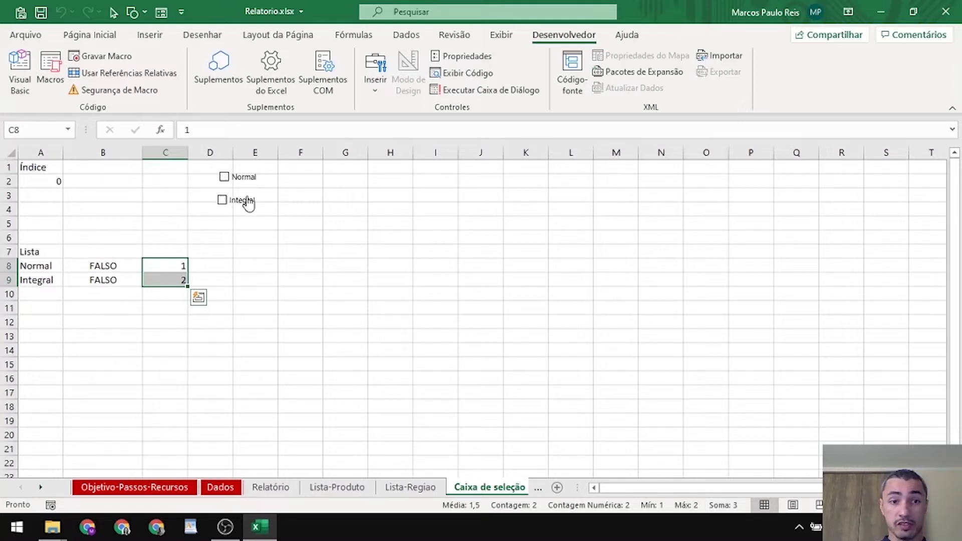
{"action": "left_click", "coordinate": [249, 180]}
{"action": "left_click", "coordinate": [247, 201]}
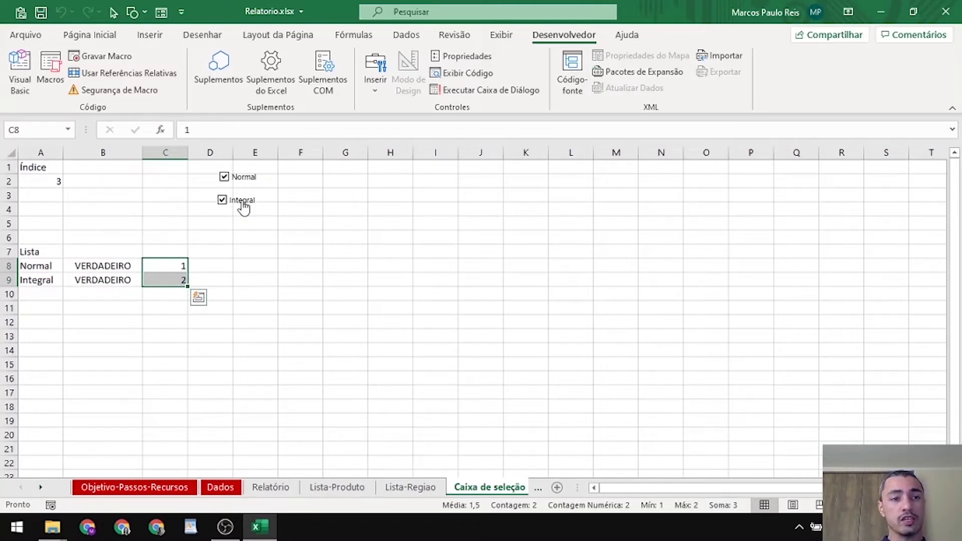
{"action": "left_click", "coordinate": [54, 184]}
{"action": "left_click", "coordinate": [85, 229]}
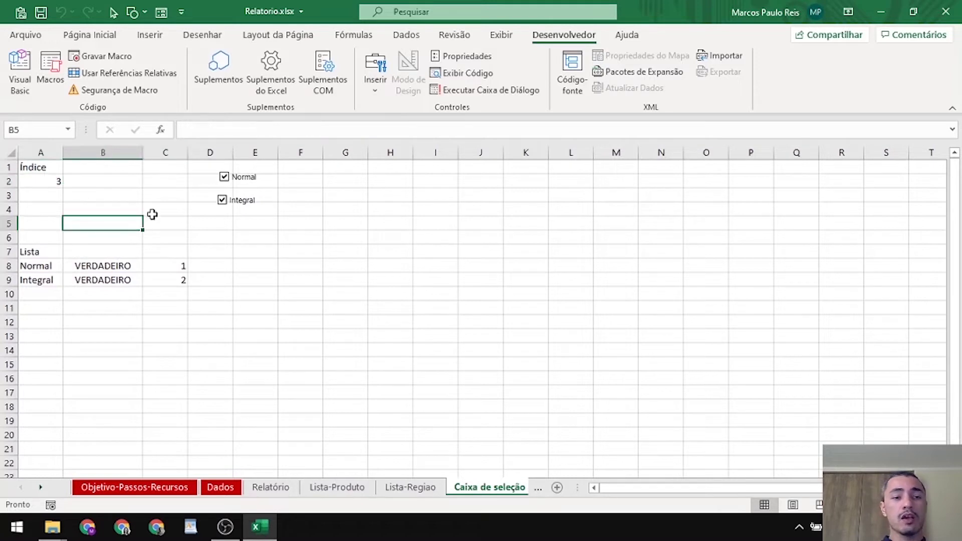
{"action": "left_click", "coordinate": [51, 182]}
{"action": "left_click", "coordinate": [51, 193]}
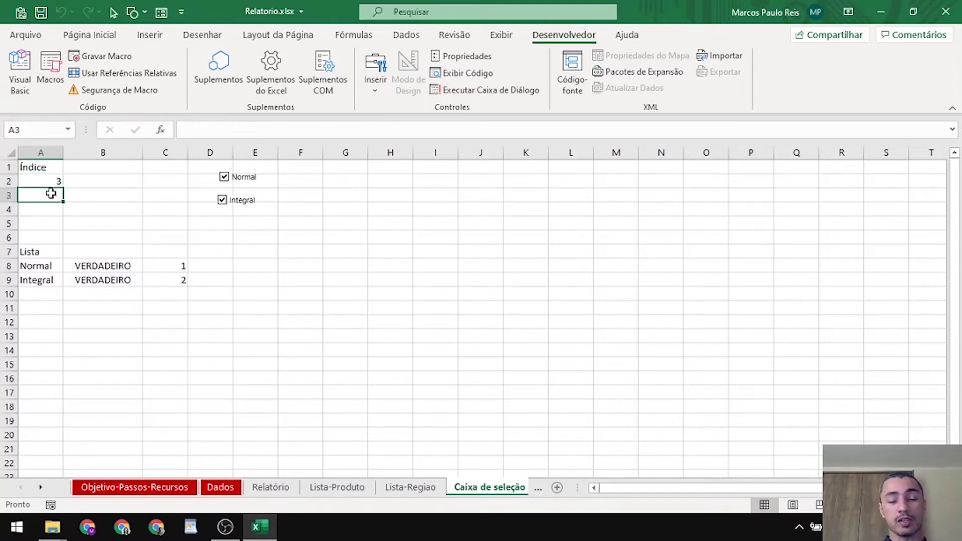
Enter the heading Valor in cell A4
{"action": "key", "text": "Return"}
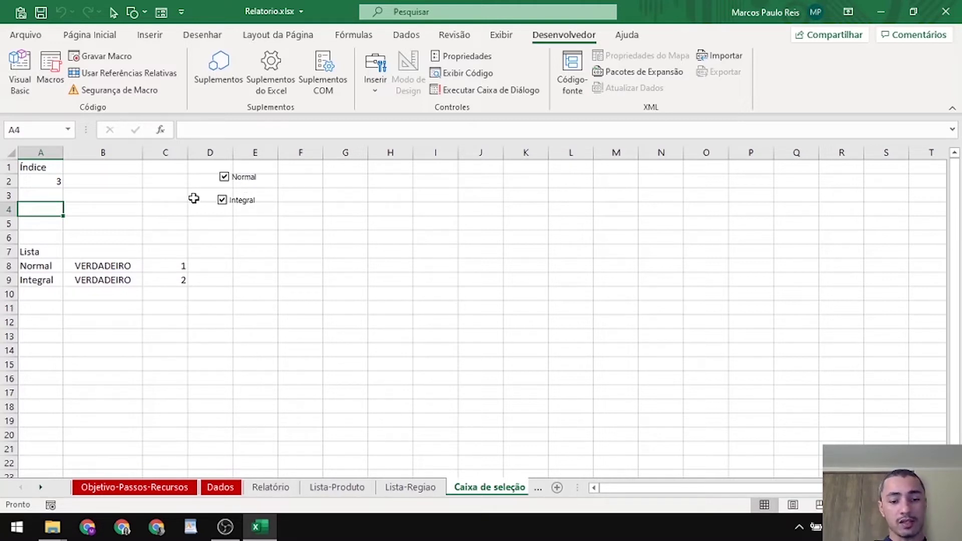
{"action": "type", "text": "Valor"}
{"action": "key", "text": "Return"}
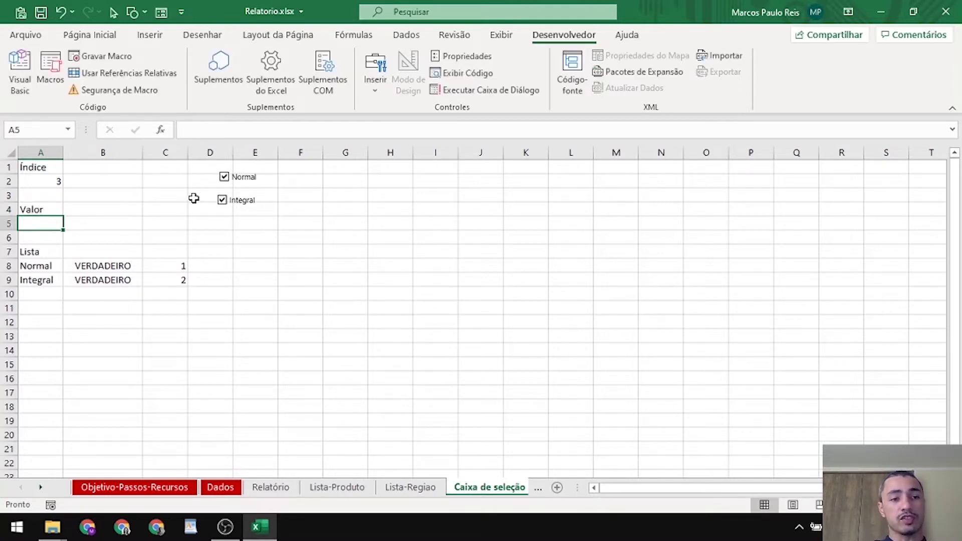
Add the label Todos in A10 as the third entry of the type list
{"action": "key", "text": "Down"}
{"action": "key", "text": "Down"}
{"action": "key", "text": "Down"}
{"action": "key", "text": "Down"}
{"action": "key", "text": "Down"}
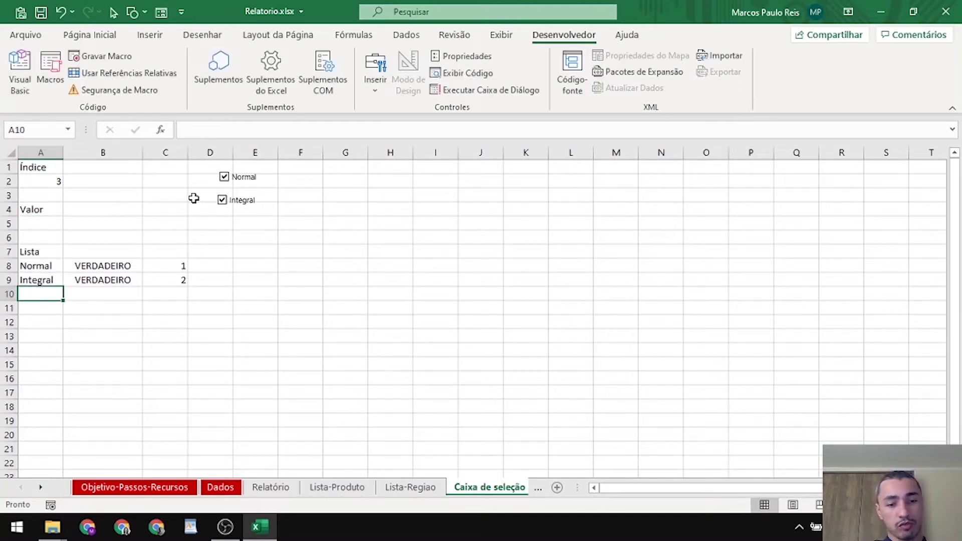
{"action": "type", "text": "Todo"}
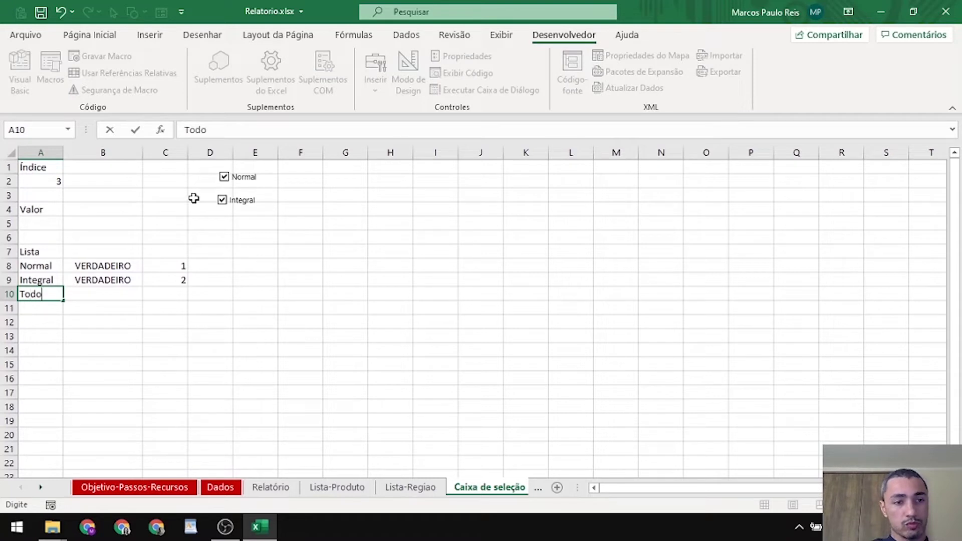
{"action": "type", "text": "s"}
{"action": "key", "text": "Return"}
Look up the selected type in A5 with =ÍNDICE($A$8:$A$10;$A$2)
{"action": "key", "text": "Right"}
{"action": "key", "text": "Up"}
{"action": "key", "text": "Up"}
{"action": "key", "text": "Up"}
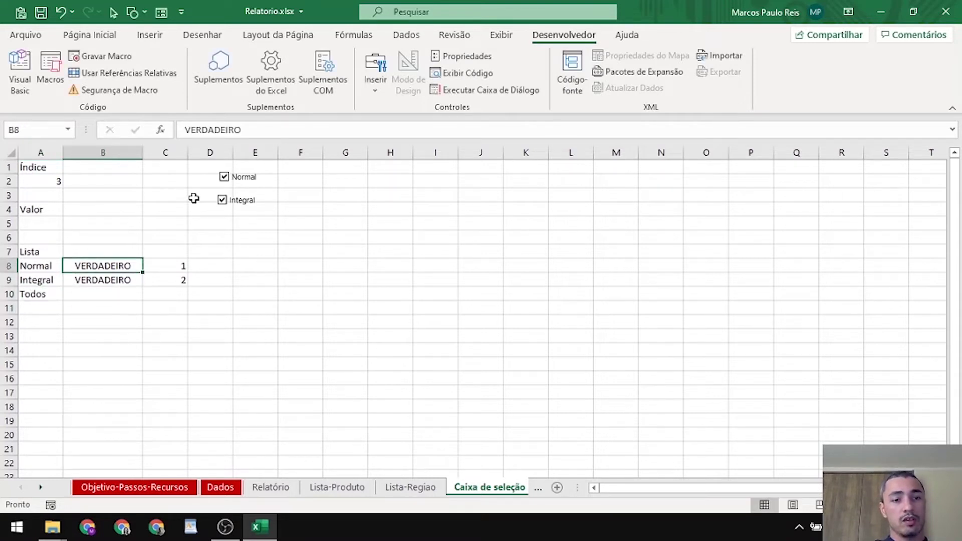
{"action": "key", "text": "Down"}
{"action": "key", "text": "Left"}
{"action": "key", "text": "Up"}
{"action": "key", "text": "Up"}
{"action": "key", "text": "Up"}
{"action": "key", "text": "Up"}
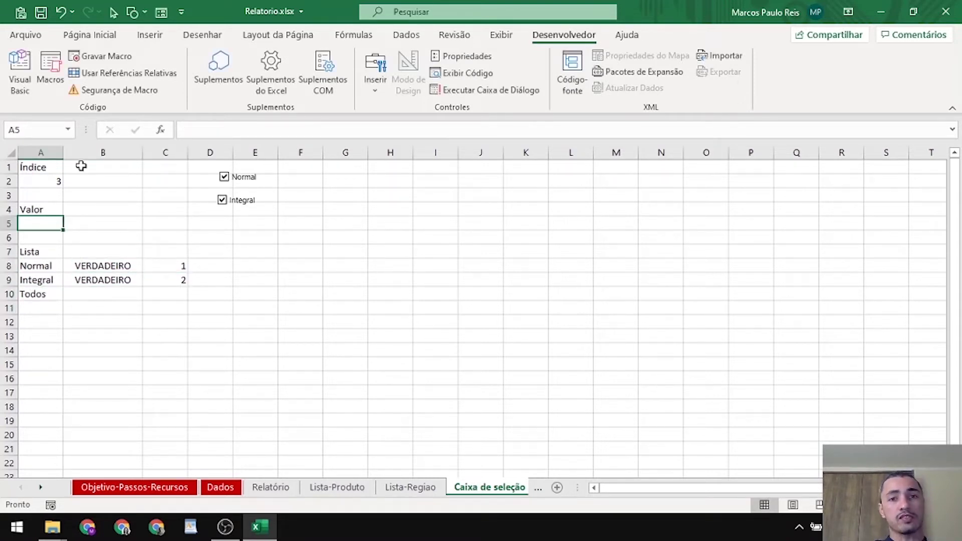
{"action": "type", "text": "=pio"}
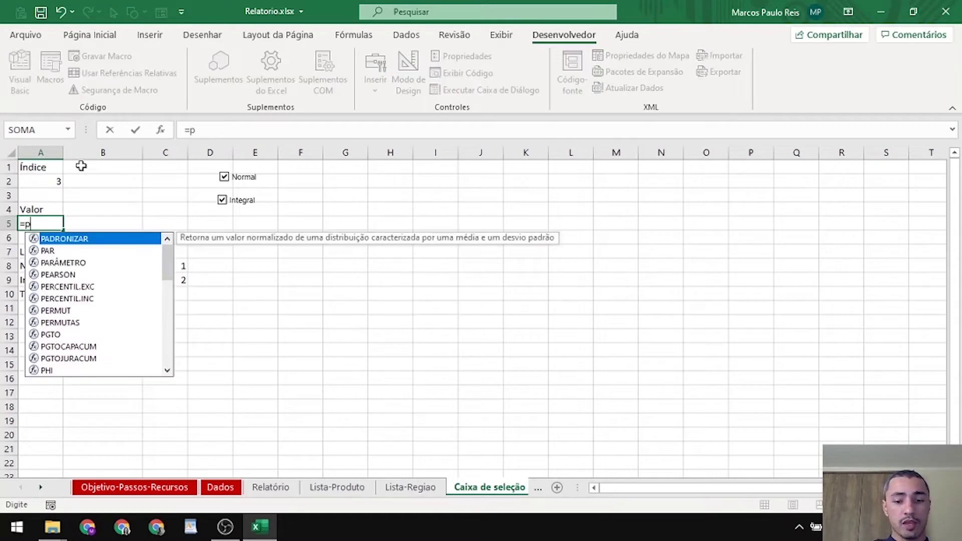
{"action": "key", "text": "BackSpace"}
{"action": "key", "text": "BackSpace"}
{"action": "key", "text": "BackSpace"}
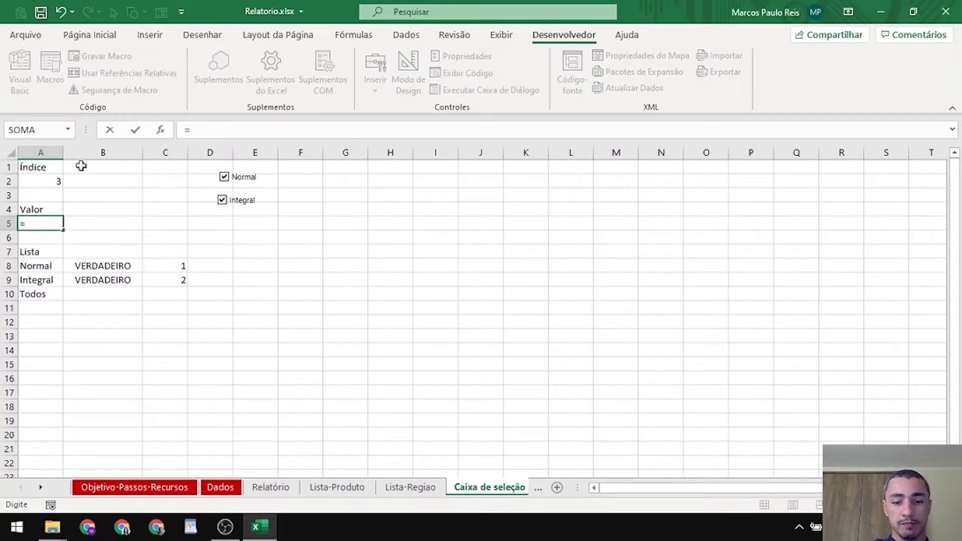
{"action": "type", "text": "ín"}
{"action": "key", "text": "Tab"}
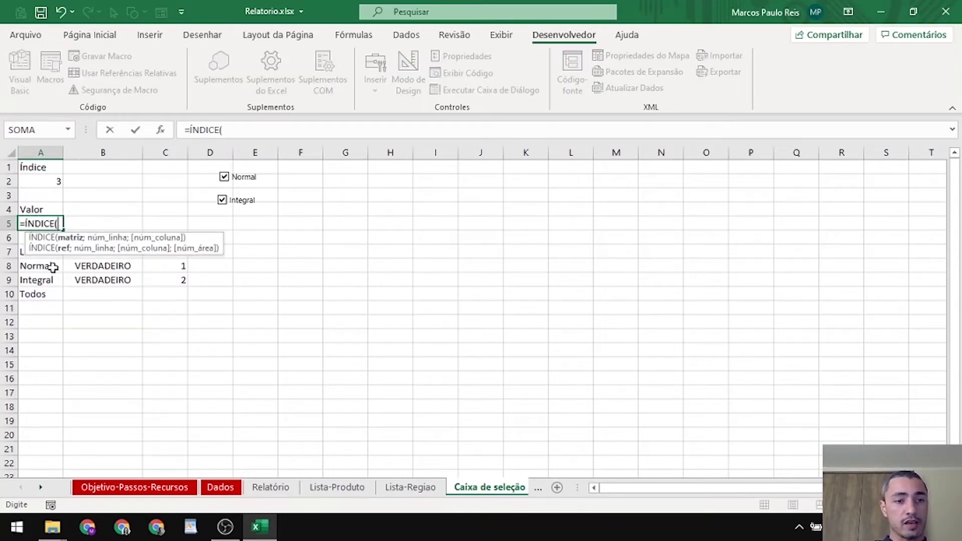
{"action": "left_click_drag", "start_coordinate": [47, 266], "coordinate": [47, 300]}
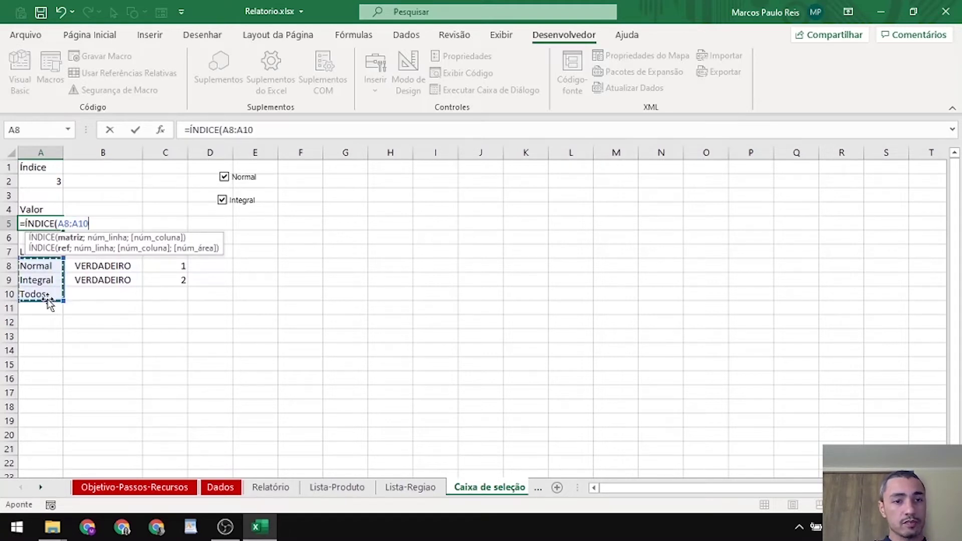
{"action": "key", "text": "F4"}
{"action": "type", "text": ";"}
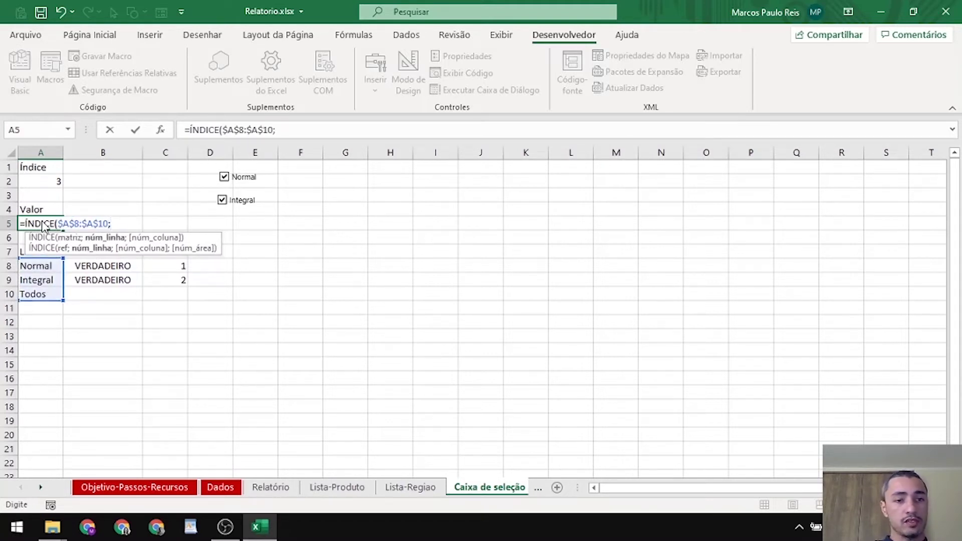
{"action": "left_click", "coordinate": [49, 183]}
{"action": "key", "text": "F4"}
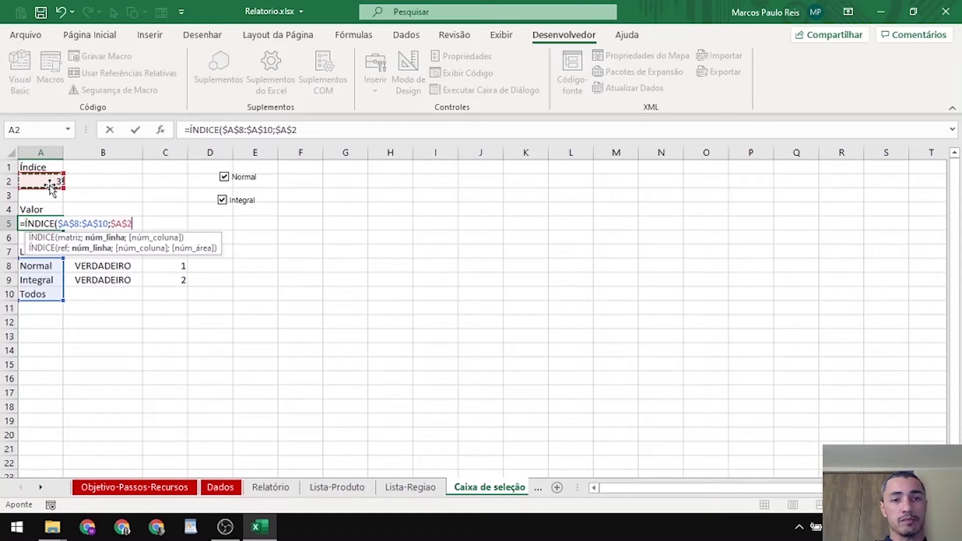
{"action": "key", "text": "Return"}
{"action": "key", "text": "Up"}
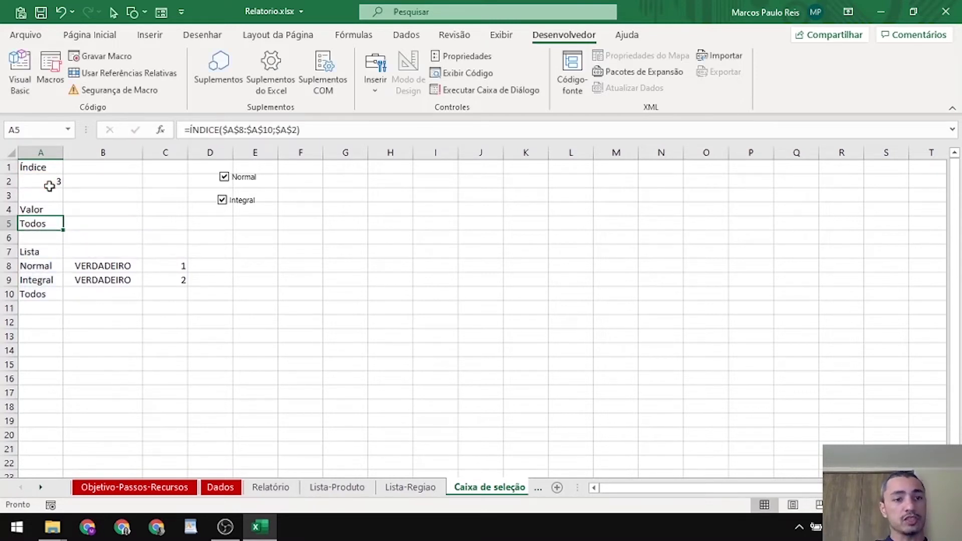
Test the type lookup in A5 by clearing both check boxes, selecting Normal, and switching Integral on and off
{"action": "left_click", "coordinate": [243, 178]}
{"action": "left_click", "coordinate": [249, 201]}
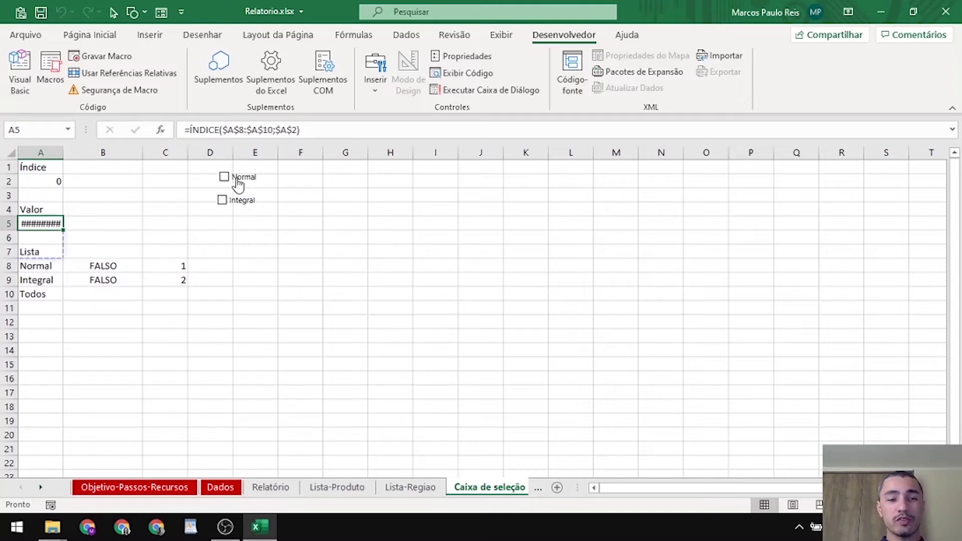
{"action": "left_click", "coordinate": [35, 182]}
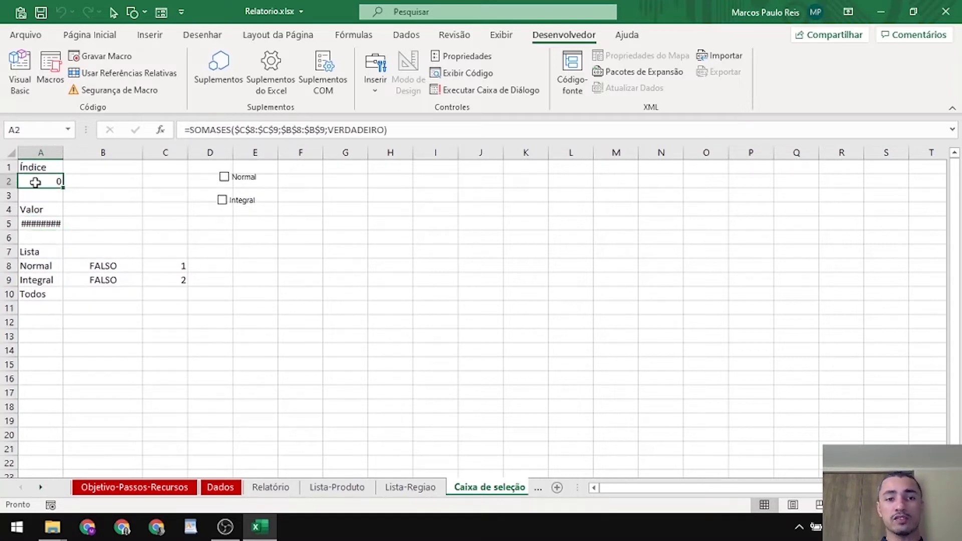
{"action": "left_click", "coordinate": [233, 178]}
{"action": "left_click", "coordinate": [240, 203]}
{"action": "left_click", "coordinate": [240, 203]}
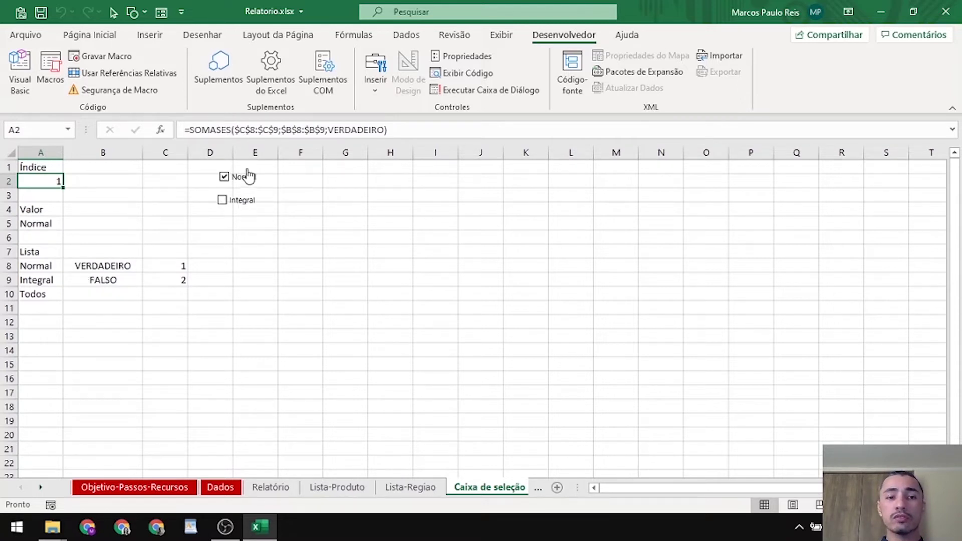
Clear the Normal check box and widen column A so that the result in A5 fits
{"action": "left_click", "coordinate": [245, 178]}
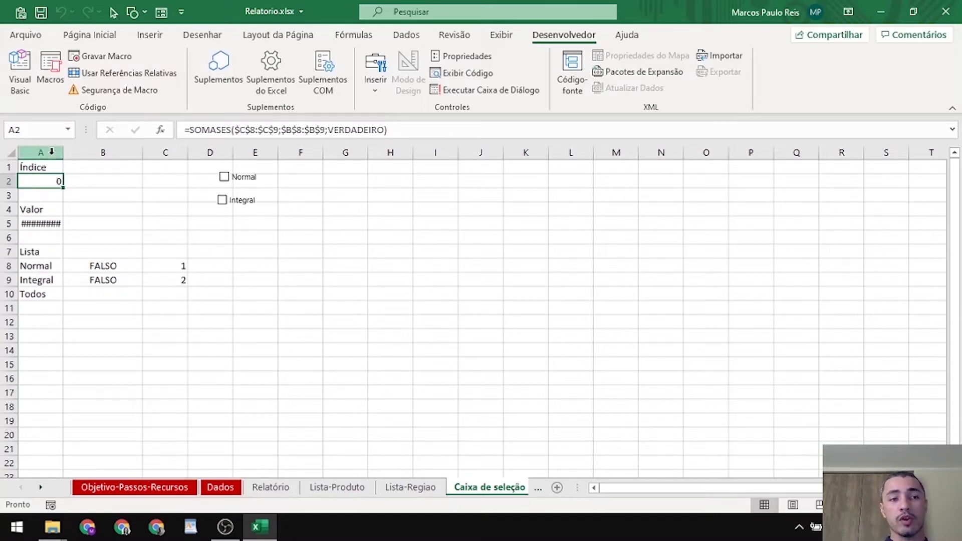
{"action": "left_click_drag", "start_coordinate": [63, 152], "coordinate": [81, 153]}
{"action": "left_click", "coordinate": [54, 223]}
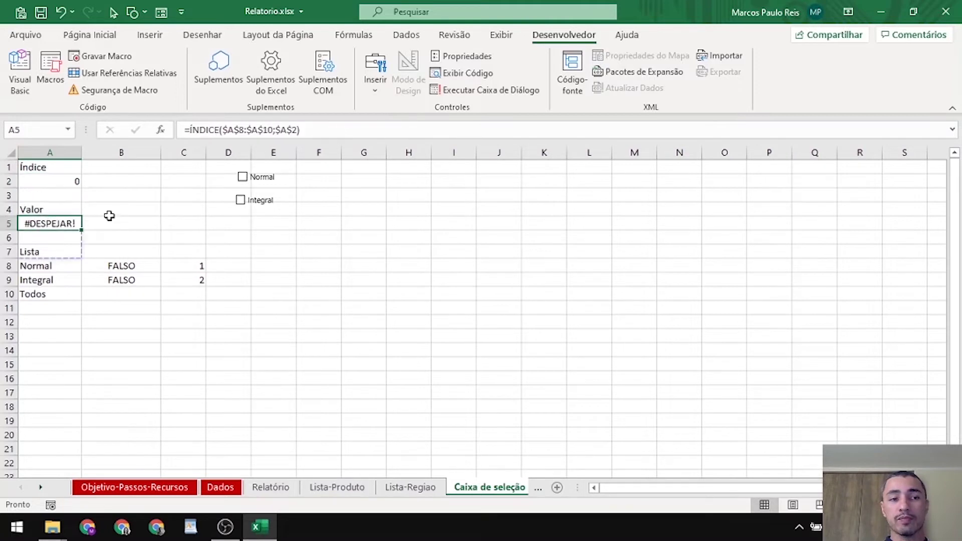
Change the type lookup in A5 to =SE(A2=0;"Todos";ÍNDICE($A$8:$A$10;$A$2))
{"action": "key", "text": "F2"}
{"action": "left_click", "coordinate": [44, 224]}
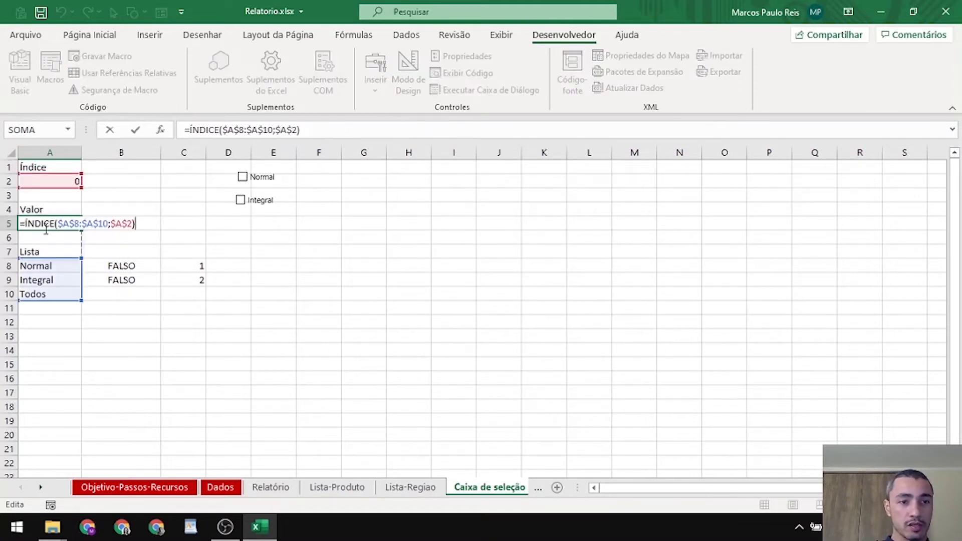
{"action": "key", "text": "Left"}
{"action": "key", "text": "Left"}
{"action": "key", "text": "Left"}
{"action": "key", "text": "Left"}
{"action": "key", "text": "Left"}
{"action": "type", "text": "se"}
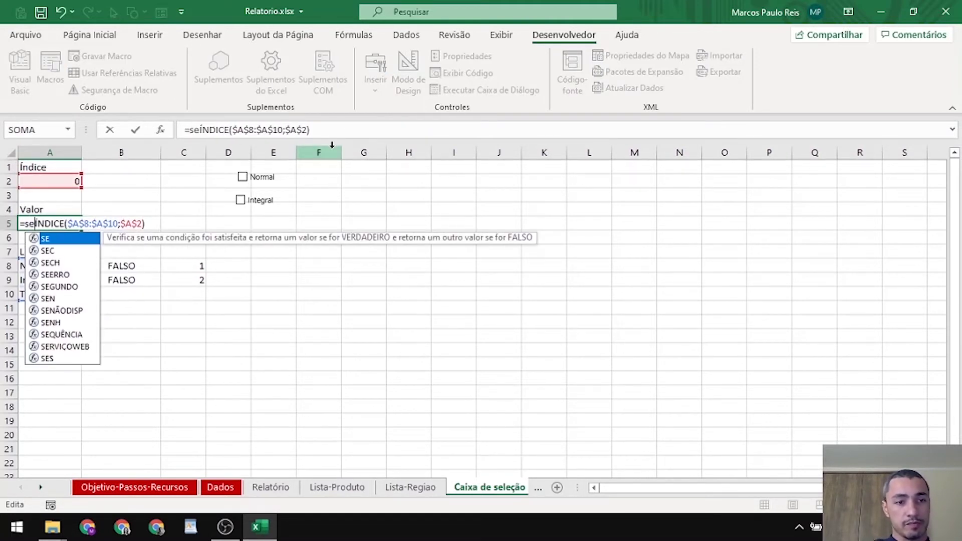
{"action": "type", "text": "("}
{"action": "left_click", "coordinate": [34, 182]}
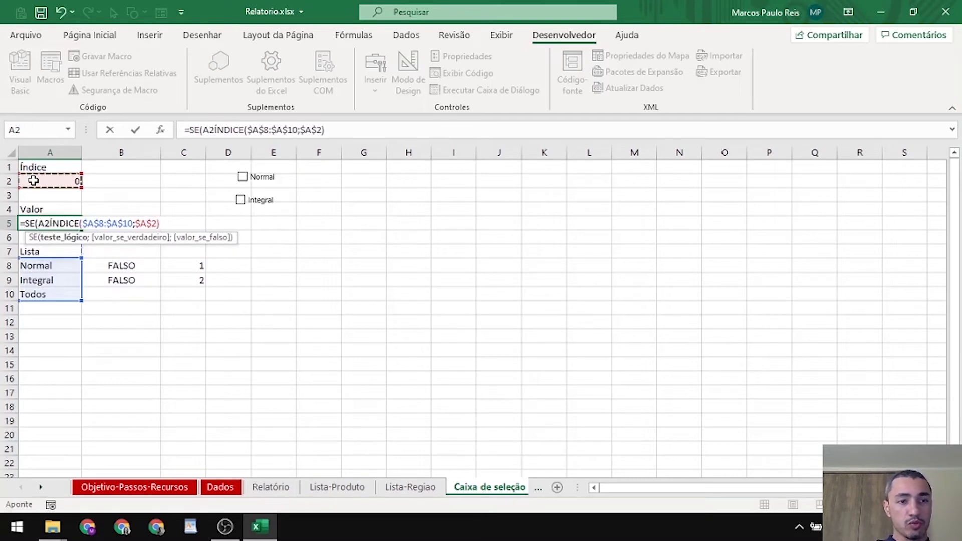
{"action": "type", "text": "=0"}
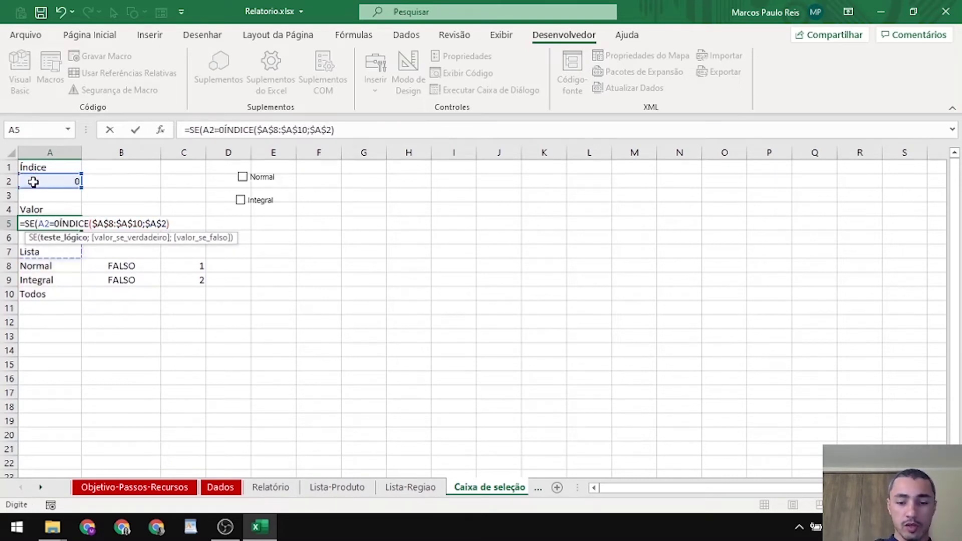
{"action": "type", "text": ";\""}
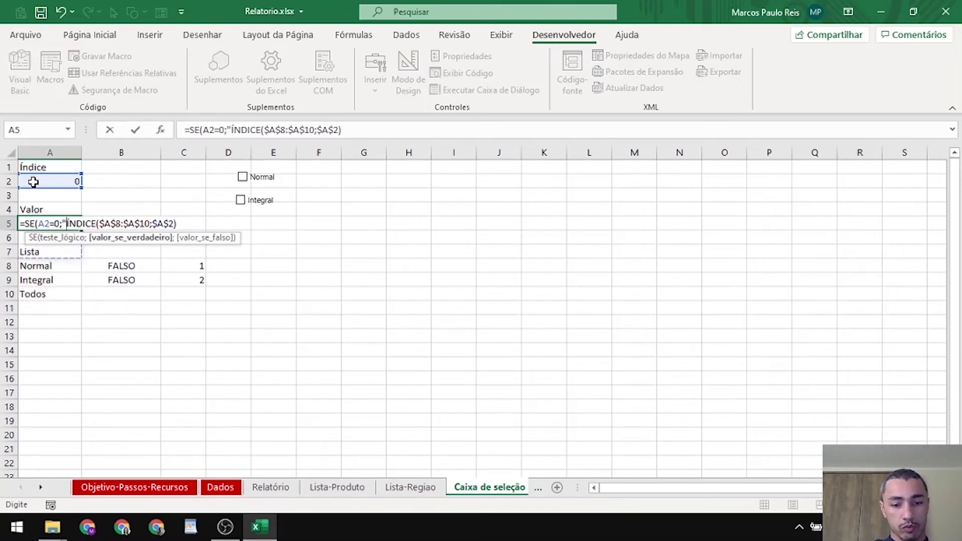
{"action": "type", "text": "Todos\";"}
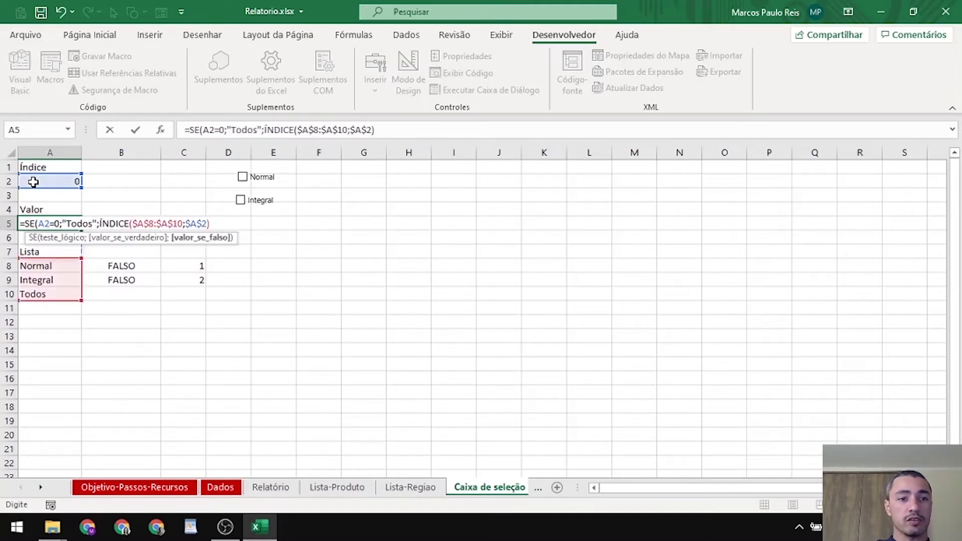
{"action": "key", "text": "Return"}
{"action": "key", "text": "Return"}
{"action": "key", "text": "Up"}
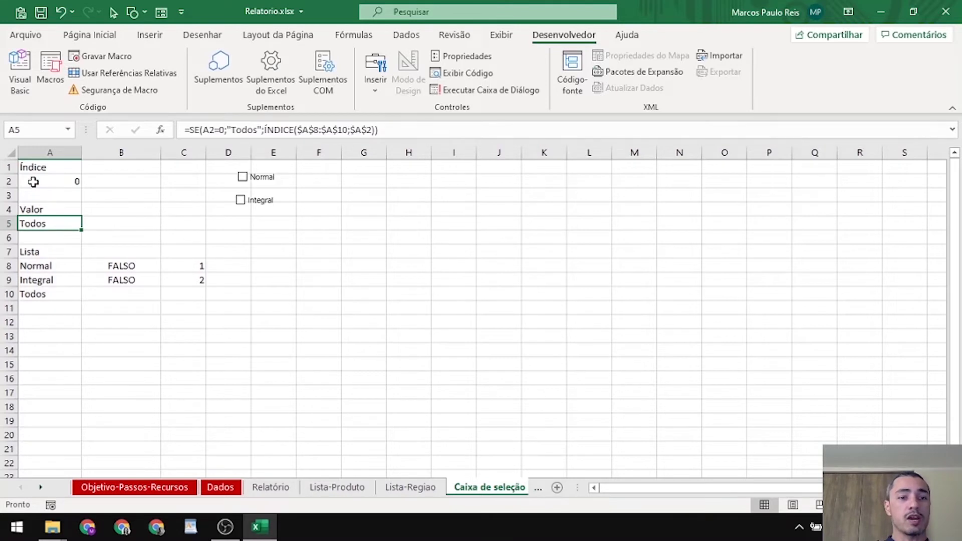
Test the A5 formula by switching the Normal and Integral check boxes on and off, ending with both selected
{"action": "left_click", "coordinate": [254, 184]}
{"action": "left_click", "coordinate": [260, 203]}
{"action": "left_click", "coordinate": [260, 203]}
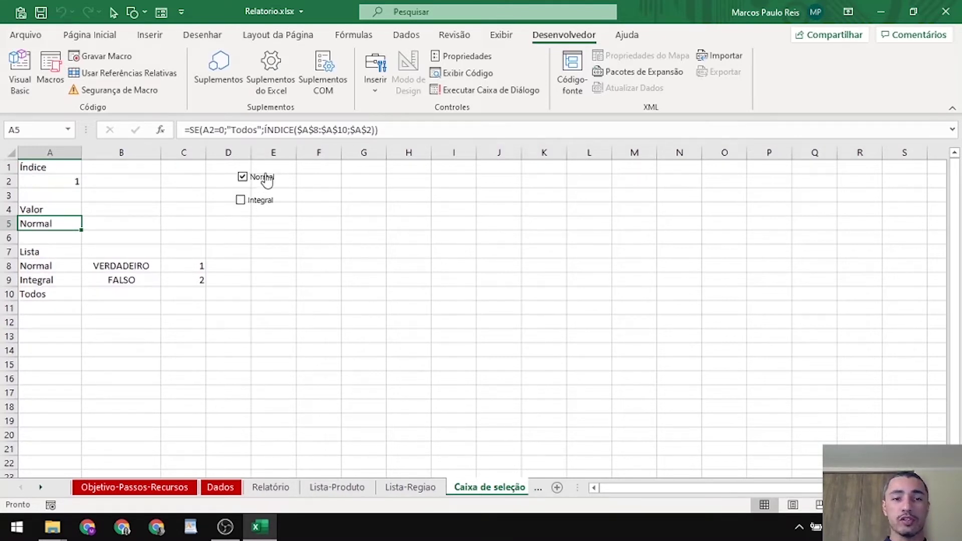
{"action": "left_click", "coordinate": [265, 178]}
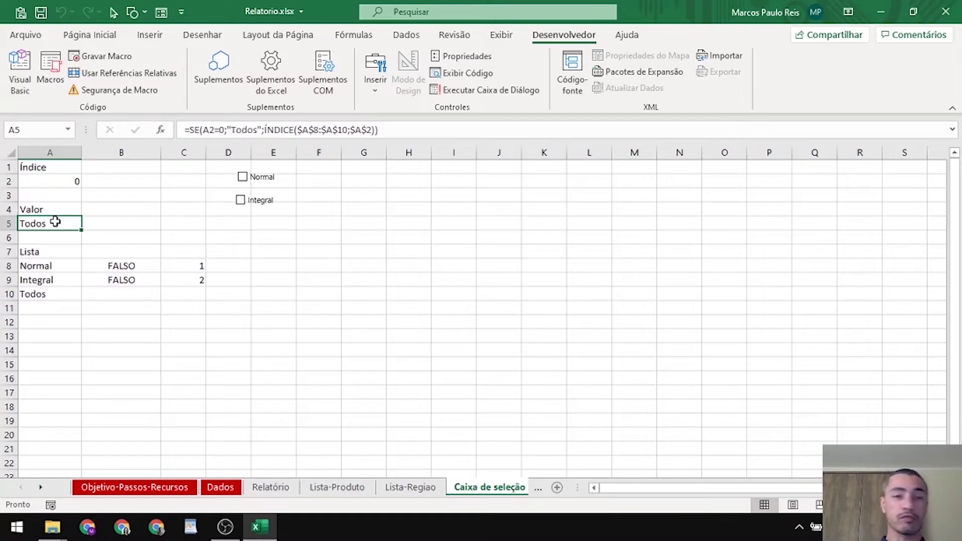
{"action": "left_click", "coordinate": [267, 179]}
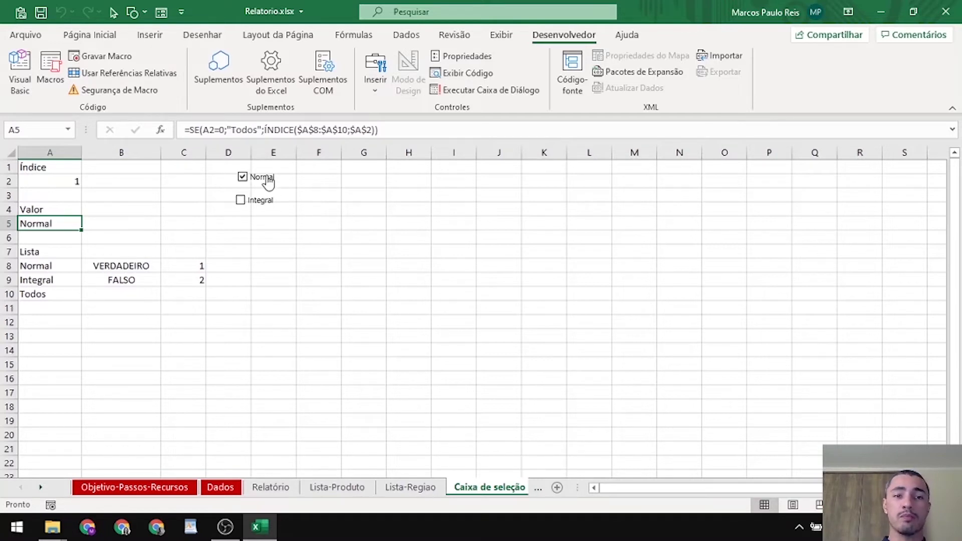
{"action": "left_click", "coordinate": [262, 200]}
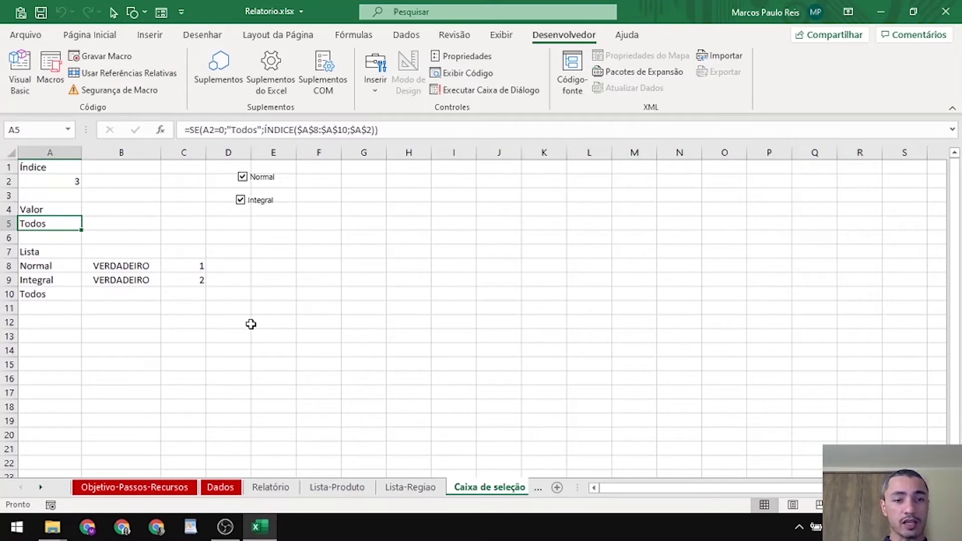
Apply a blue fill and white font to the headings Índice, Valor and Lista in A1, A4 and A7
{"action": "left_click", "coordinate": [36, 165]}
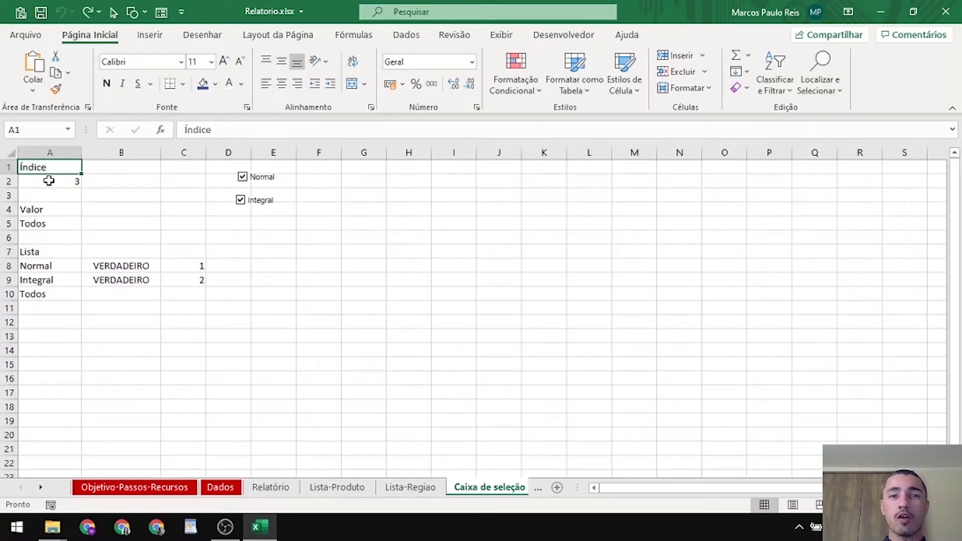
{"action": "left_click", "coordinate": [40, 221], "text": "ctrl"}
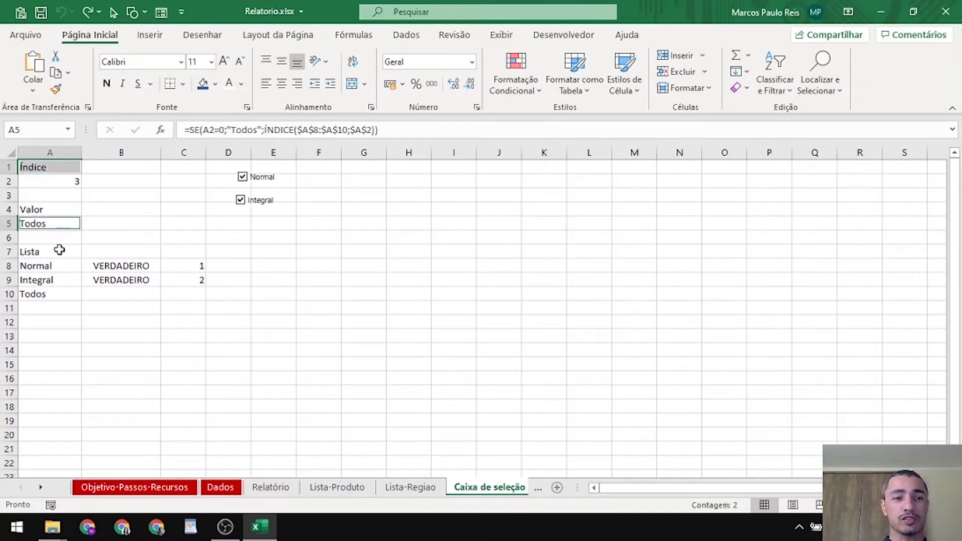
{"action": "left_click", "coordinate": [45, 172]}
{"action": "left_click", "coordinate": [58, 210], "text": "ctrl"}
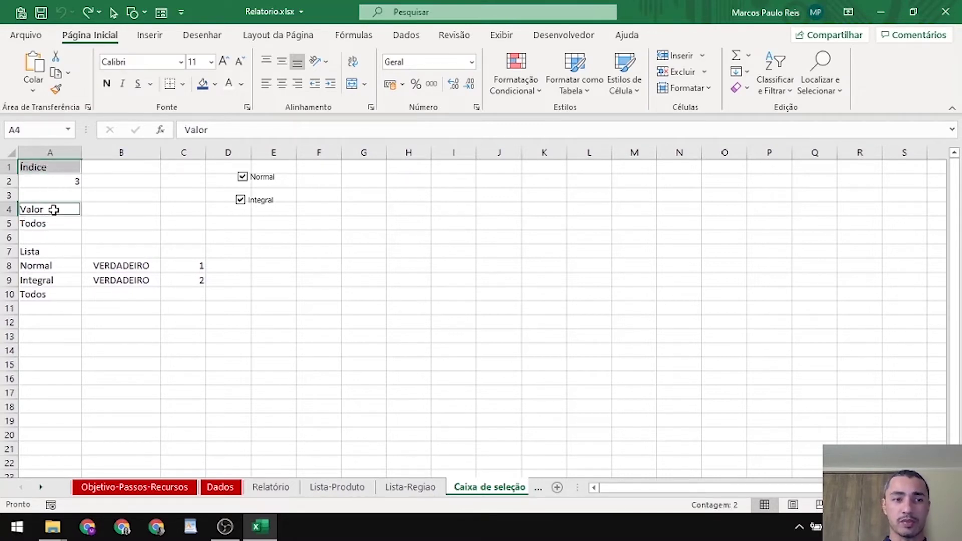
{"action": "left_click", "coordinate": [58, 252], "text": "ctrl"}
{"action": "left_click", "coordinate": [203, 84]}
{"action": "left_click", "coordinate": [229, 84]}
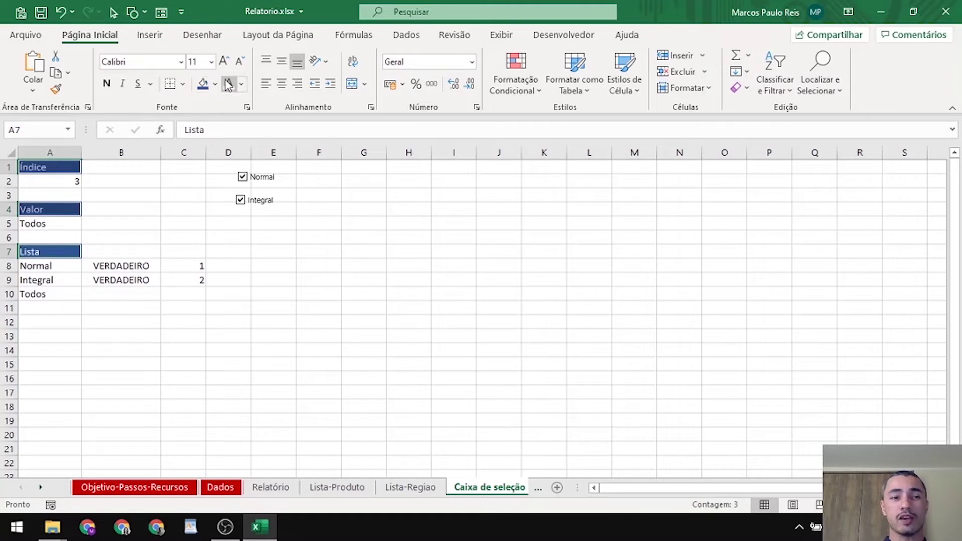
Make the three headings in A1, A4 and A7 bold and centre them
{"action": "key", "text": "ctrl+n"}
{"action": "key", "text": "alt+c"}
{"action": "key", "text": "a"}
{"action": "key", "text": "c"}
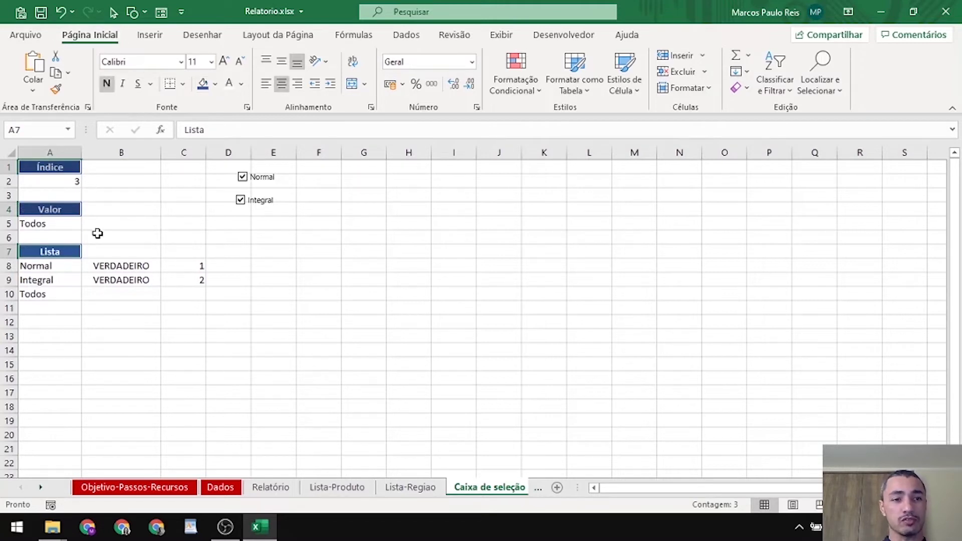
Centre the contents of columns A to C horizontally
{"action": "left_click_drag", "start_coordinate": [46, 149], "coordinate": [191, 154]}
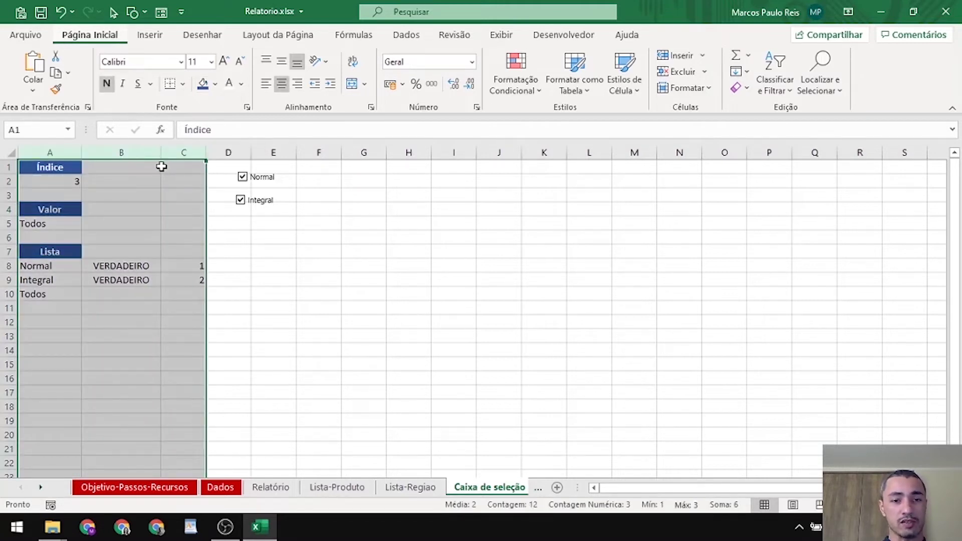
{"action": "key", "text": "ctrl+z"}
{"action": "key", "text": "alt+c"}
{"action": "key", "text": "a"}
{"action": "key", "text": "c"}
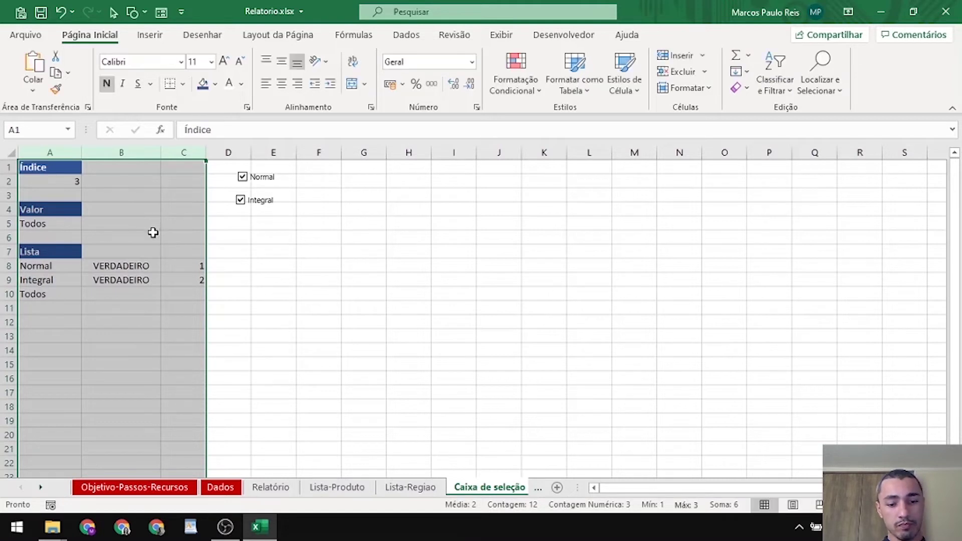
{"action": "left_click", "coordinate": [153, 232]}
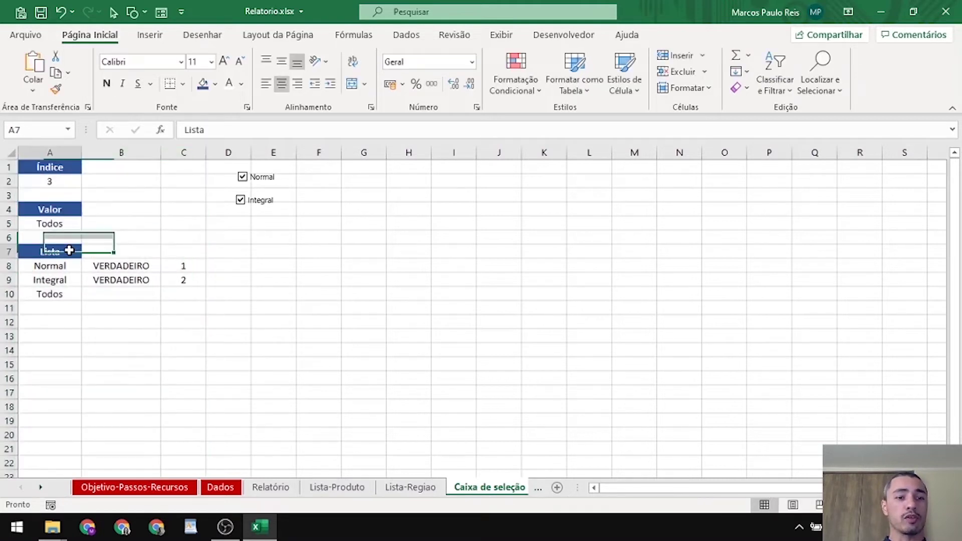
Extend the blue heading fill of Lista across A7:C7
{"action": "left_click_drag", "start_coordinate": [73, 249], "coordinate": [180, 248]}
{"action": "left_click", "coordinate": [202, 85]}
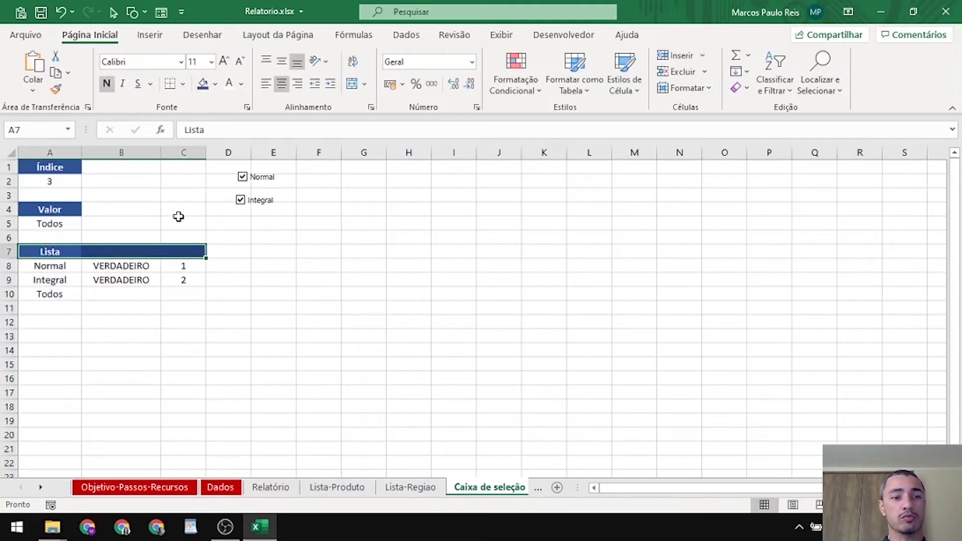
{"action": "left_click", "coordinate": [180, 224]}
{"action": "left_click", "coordinate": [149, 213]}
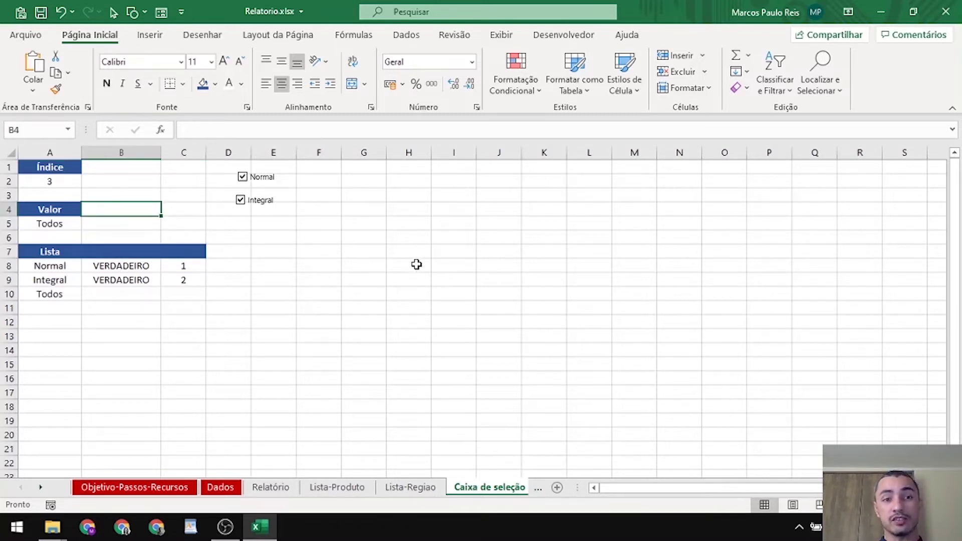
Rename the Caixa de seleção sheet as Lista-Tipo-Produto
{"action": "scroll", "coordinate": [489, 491], "scroll_direction": "down", "scroll_amount": 1}
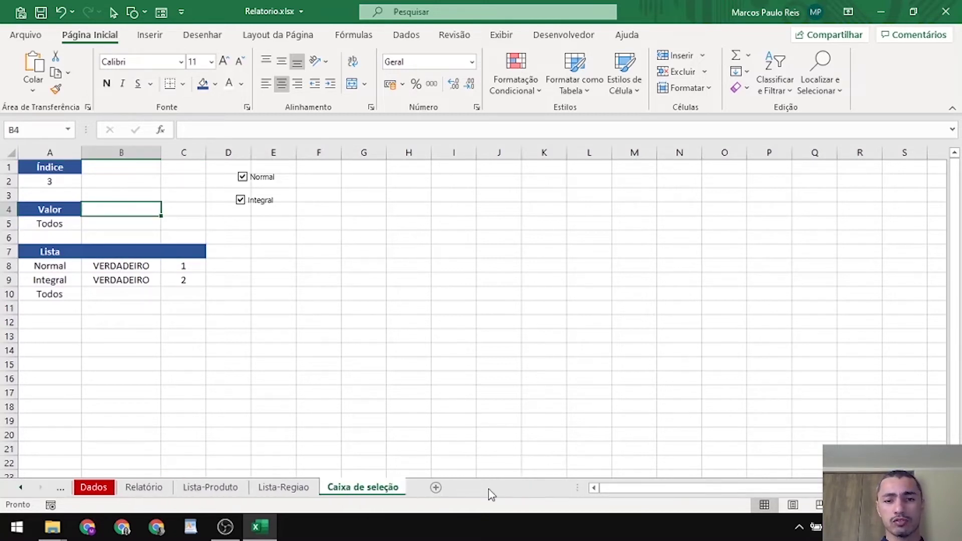
{"action": "double_click", "coordinate": [381, 489]}
{"action": "type", "text": "Lista"}
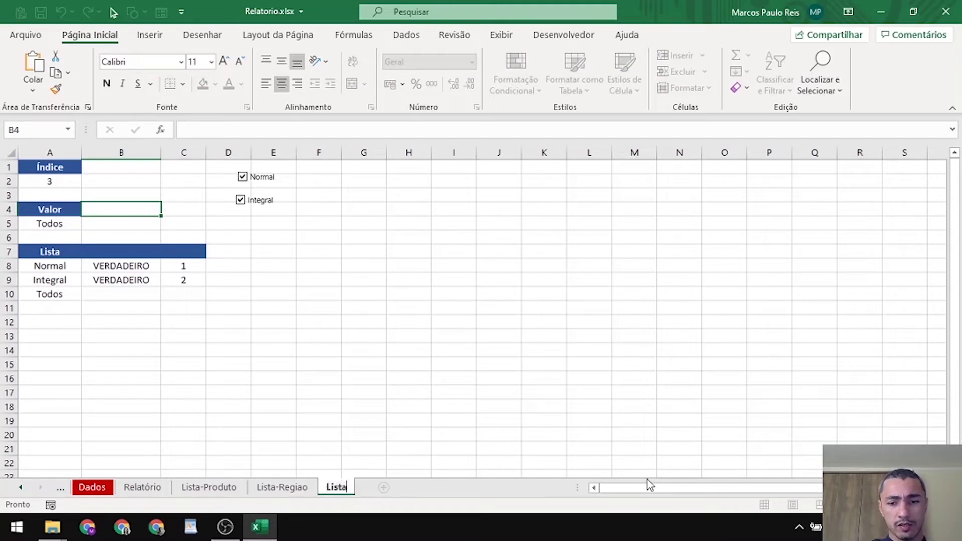
{"action": "type", "text": "-Tipo"}
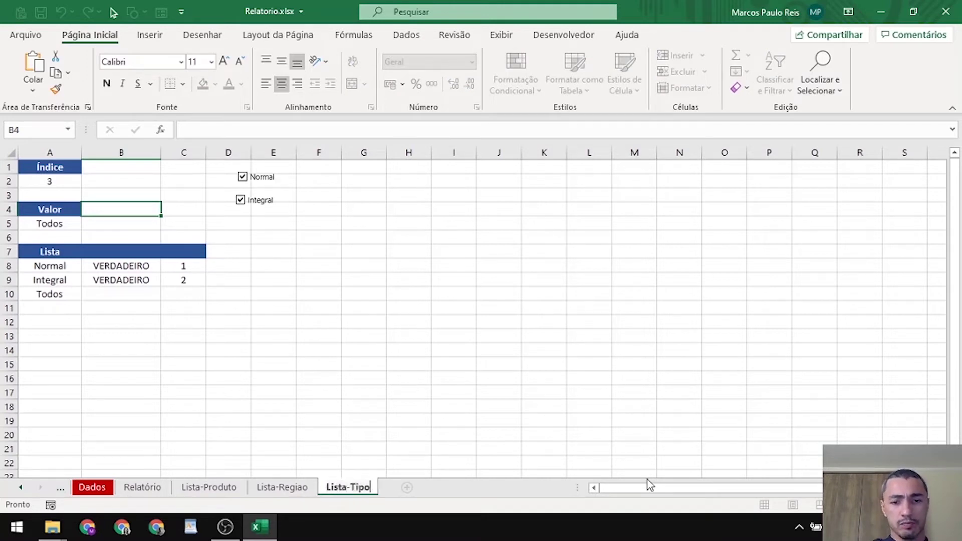
{"action": "type", "text": "-Produto"}
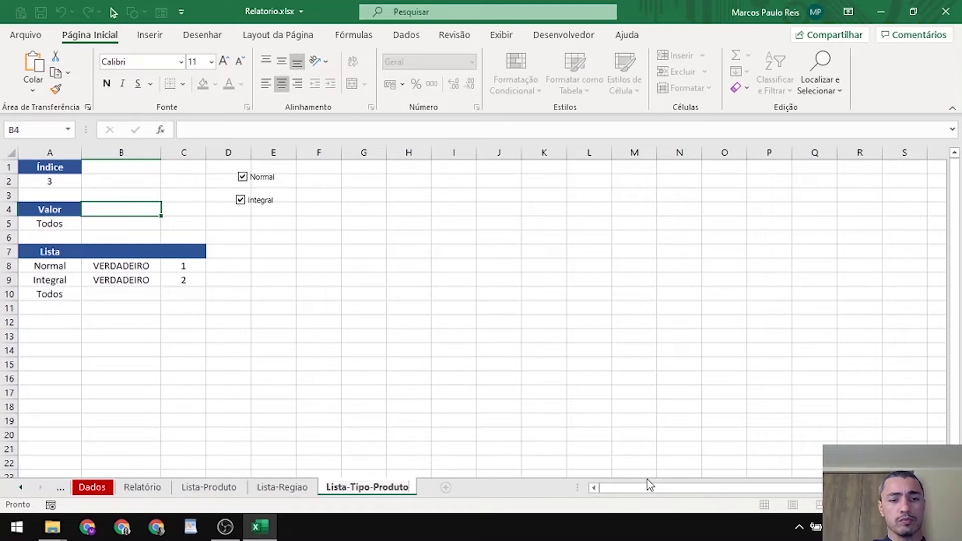
{"action": "key", "text": "Return"}
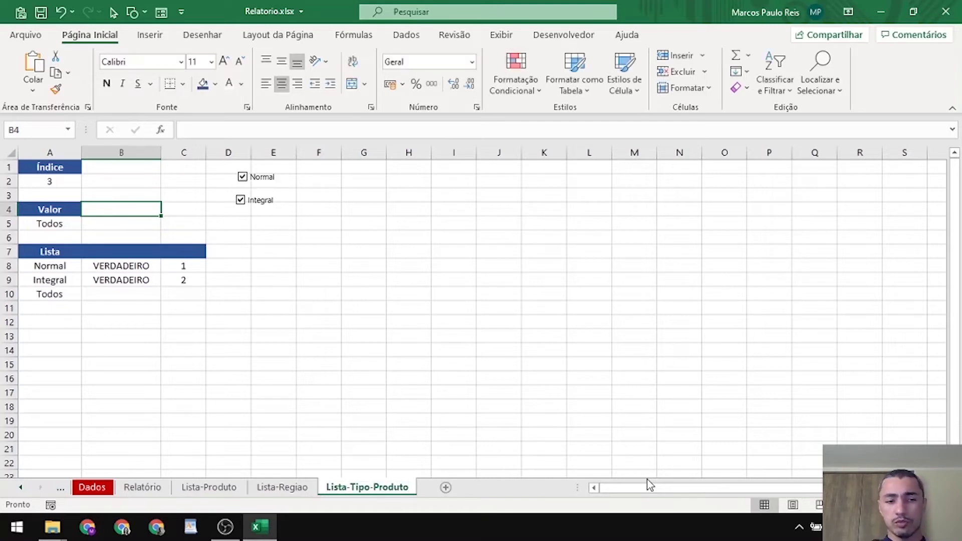
On the Objetivo-Passos-Recursos sheet, copy the Ok mark from D14 to D15 and D16 for Caixa de listagem and Caixa de seleção
{"action": "key", "text": "ctrl+Page_Up"}
{"action": "key", "text": "ctrl+Page_Up"}
{"action": "key", "text": "ctrl+Page_Up"}
{"action": "key", "text": "ctrl+Page_Up"}
{"action": "key", "text": "ctrl+Page_Up"}
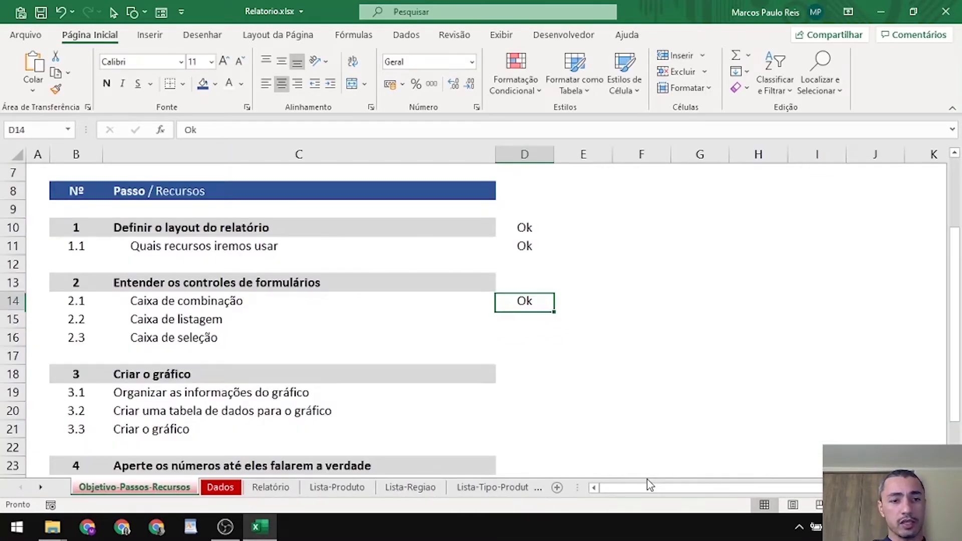
{"action": "key", "text": "ctrl+c"}
{"action": "key", "text": "Down"}
{"action": "key", "text": "Down"}
{"action": "key", "text": "Up"}
{"action": "key", "text": "ctrl+v"}
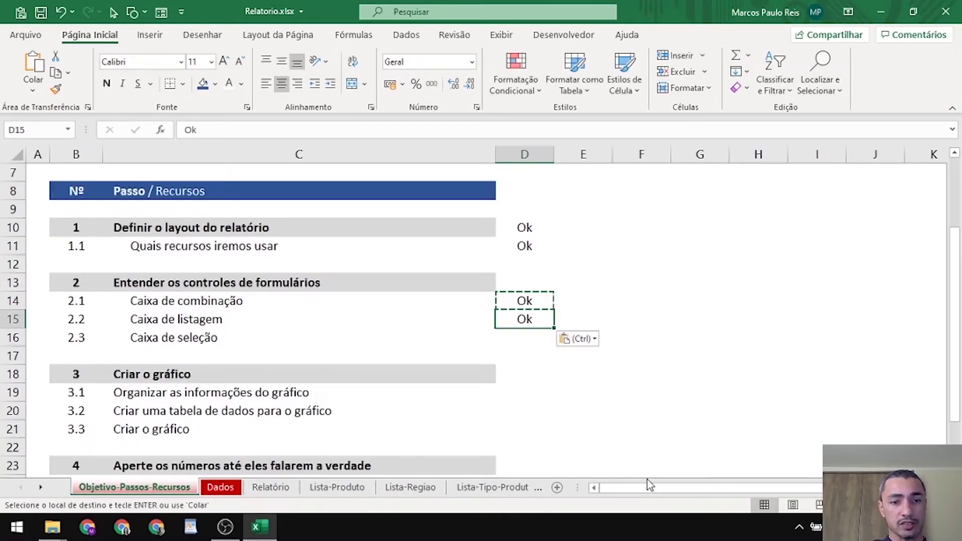
{"action": "key", "text": "Down"}
{"action": "key", "text": "ctrl+v"}
{"action": "key", "text": "Escape"}
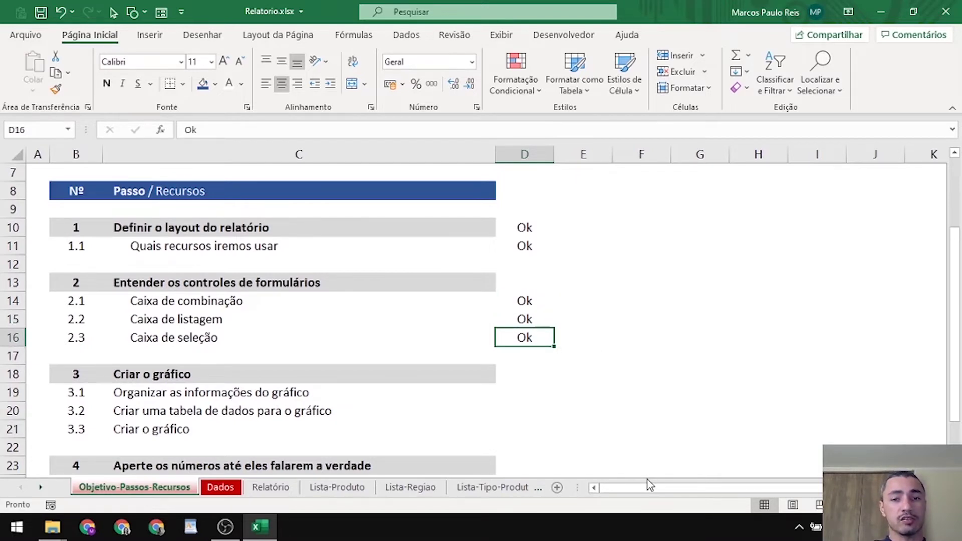
Mark step 2, Entender os controles de formulários, as Ok in D13
{"action": "key", "text": "Left"}
{"action": "key", "text": "Up"}
{"action": "key", "text": "Right"}
{"action": "key", "text": "Up"}
{"action": "key", "text": "Up"}
{"action": "type", "text": "Ok"}
{"action": "left_click", "coordinate": [394, 290]}
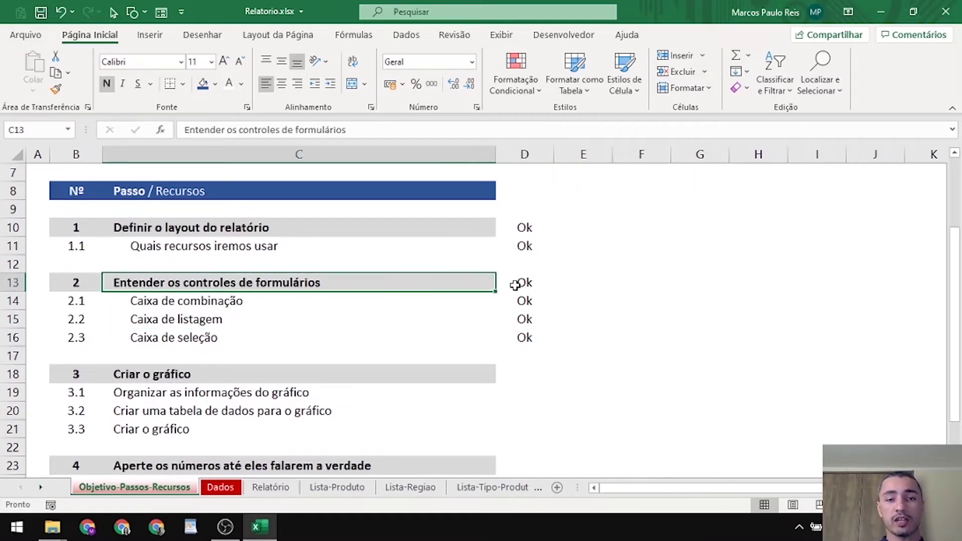
{"action": "left_click", "coordinate": [516, 284]}
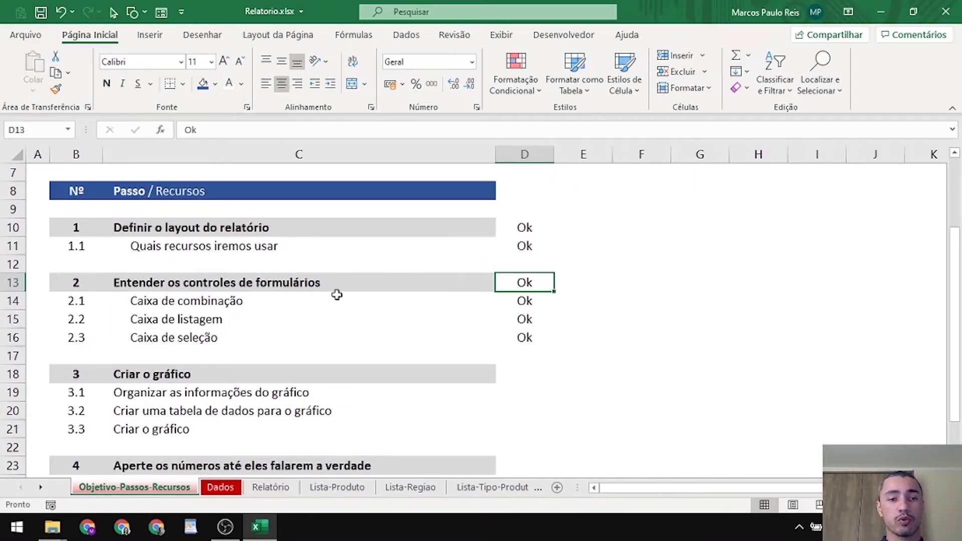
Review the remaining plan steps, starting from Criar o gráfico in C18
{"action": "left_click", "coordinate": [308, 286]}
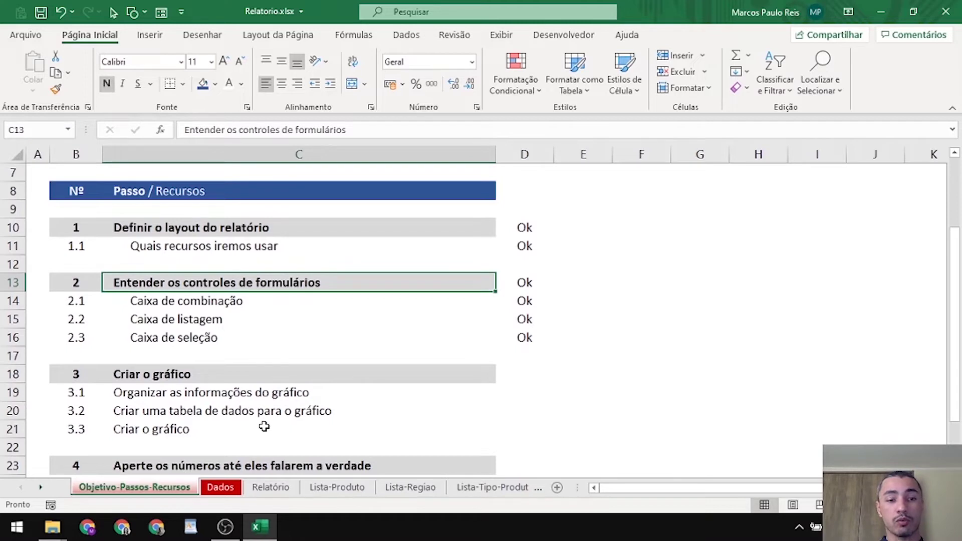
{"action": "left_click", "coordinate": [199, 374]}
{"action": "scroll", "coordinate": [182, 265], "scroll_direction": "down", "scroll_amount": 2}
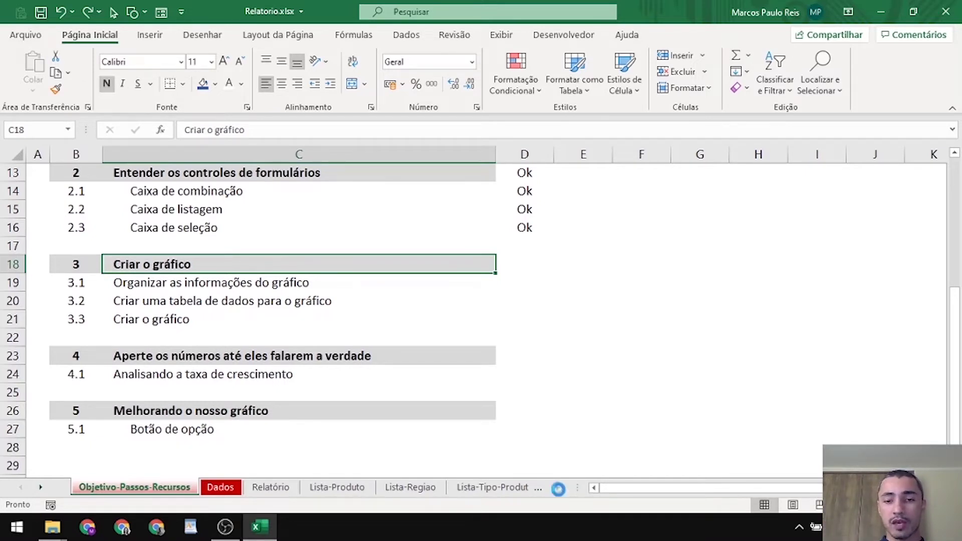
Add a new worksheet right after Objetivo-Passos-Recursos and name it Dados-Grafico
{"action": "left_click", "coordinate": [556, 487]}
{"action": "double_click", "coordinate": [243, 488]}
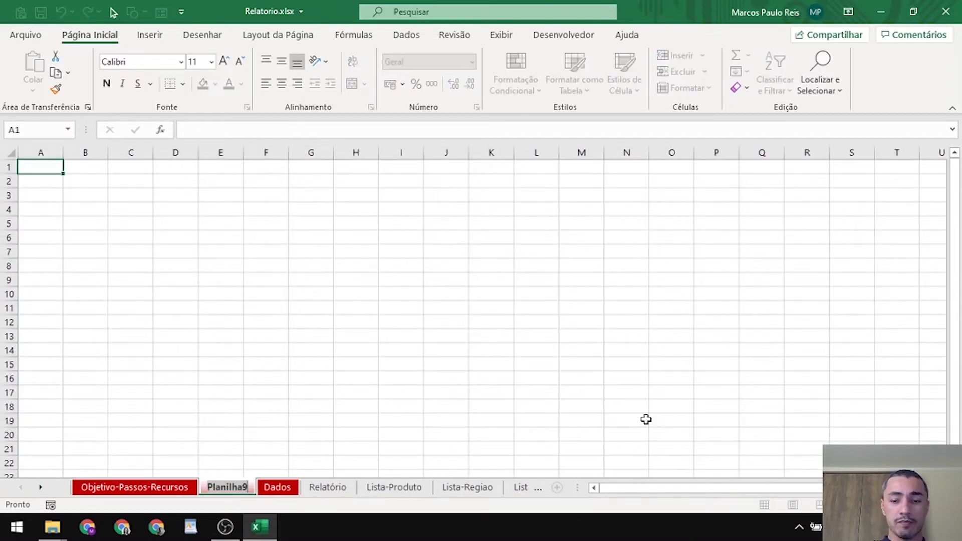
{"action": "type", "text": "Dados"}
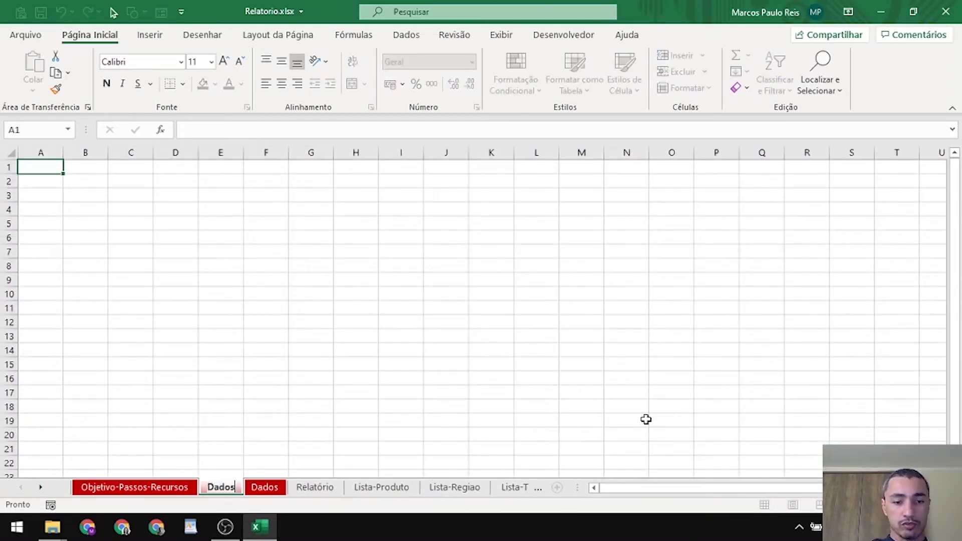
{"action": "type", "text": "-Grafico"}
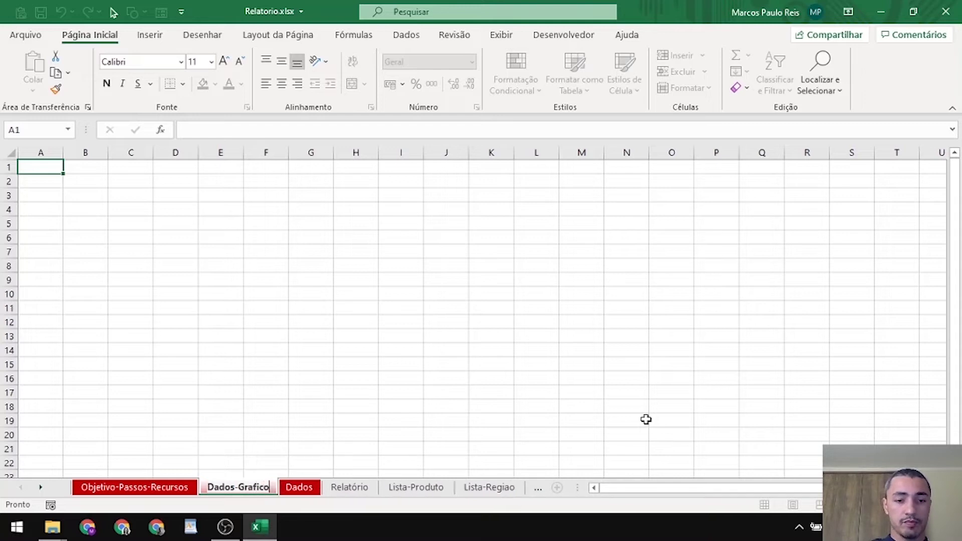
{"action": "key", "text": "Return"}
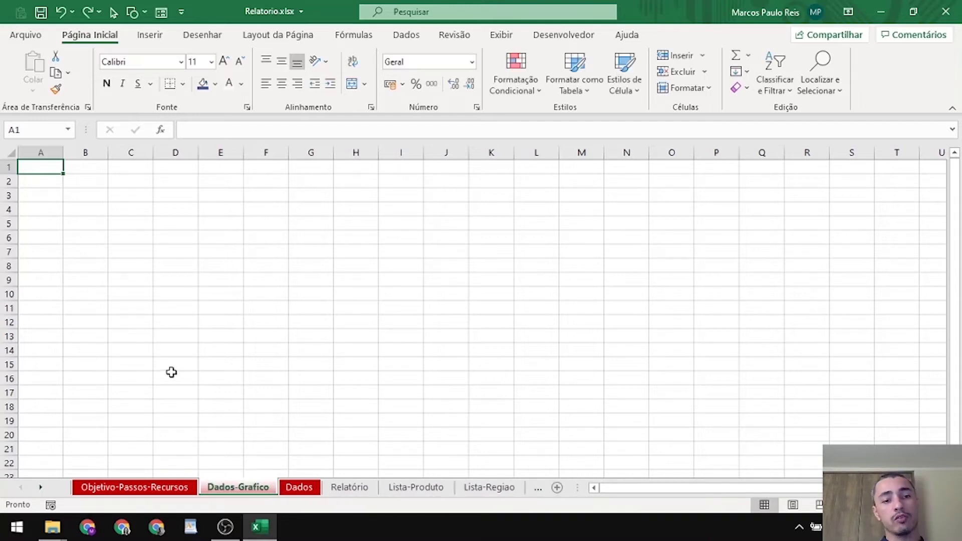
{"action": "left_click", "coordinate": [171, 373]}
Check the first month in the Dados sheet, then fill A4:A10 of Dados-Grafico with the months out/19 through abr/20
{"action": "left_click", "coordinate": [314, 488]}
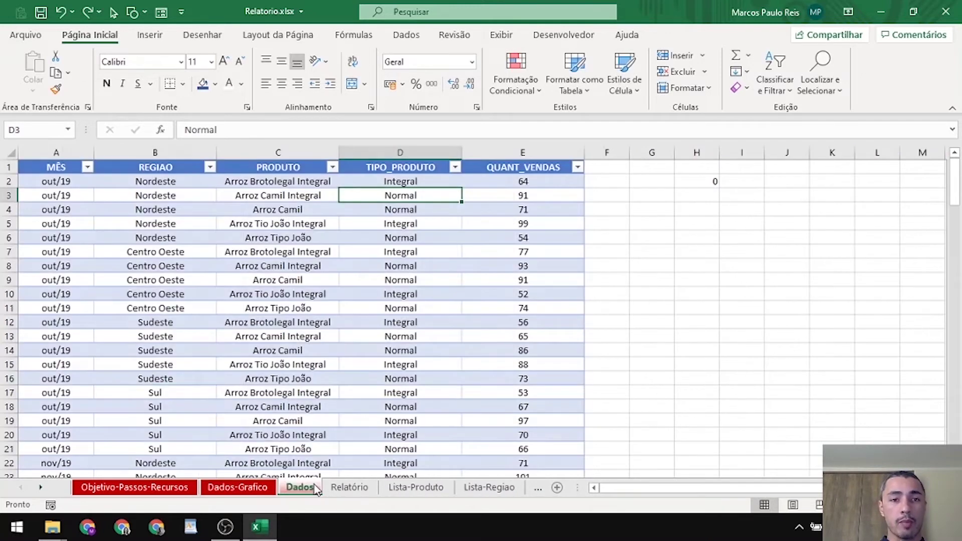
{"action": "left_click", "coordinate": [43, 184]}
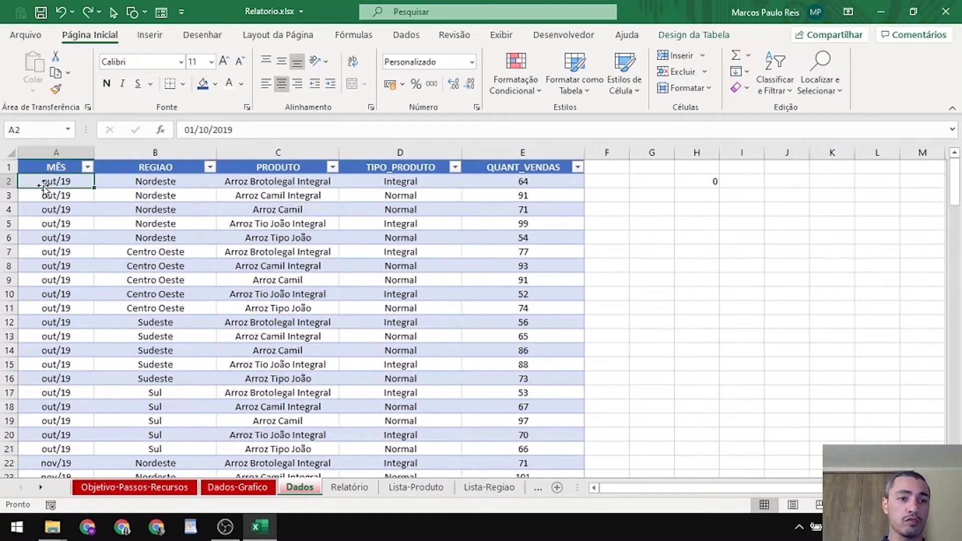
{"action": "left_click", "coordinate": [246, 489]}
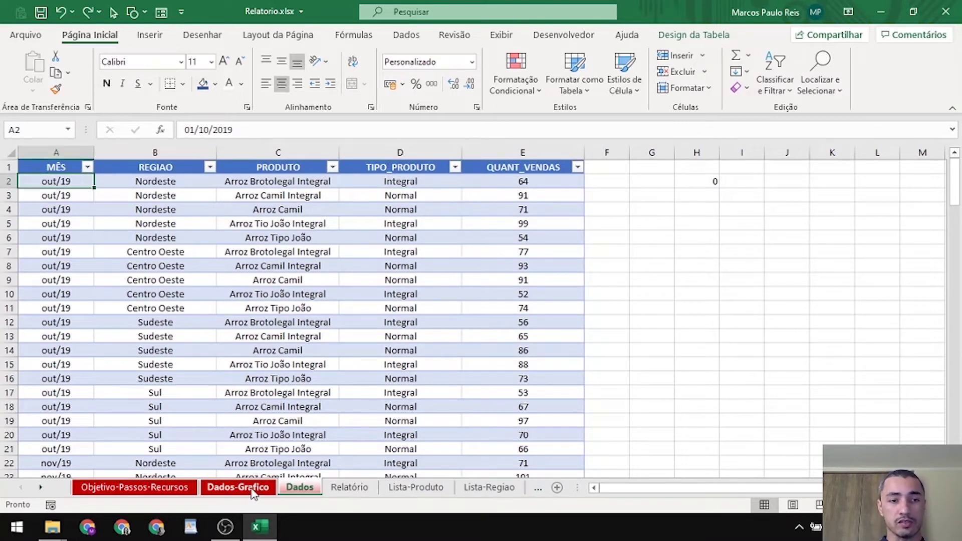
{"action": "left_click", "coordinate": [33, 205]}
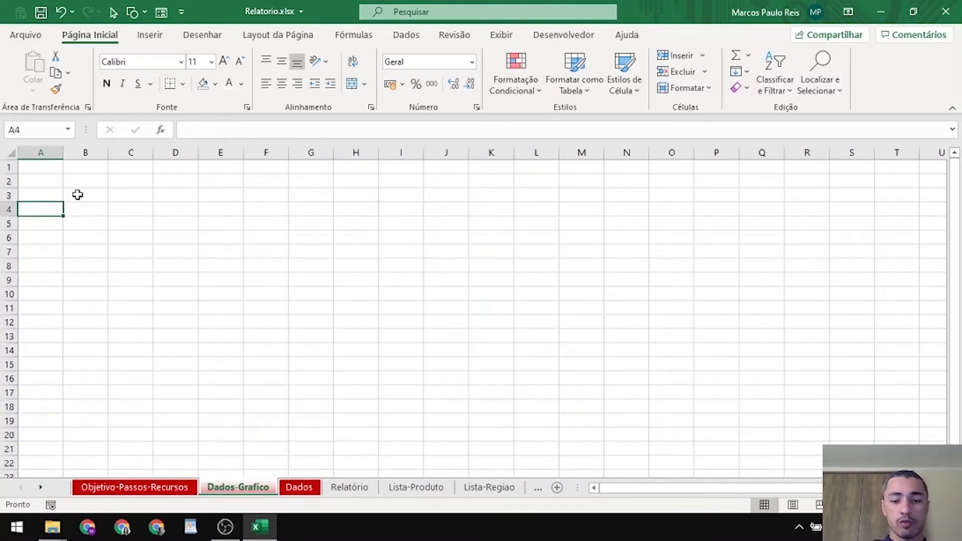
{"action": "type", "text": "out/19"}
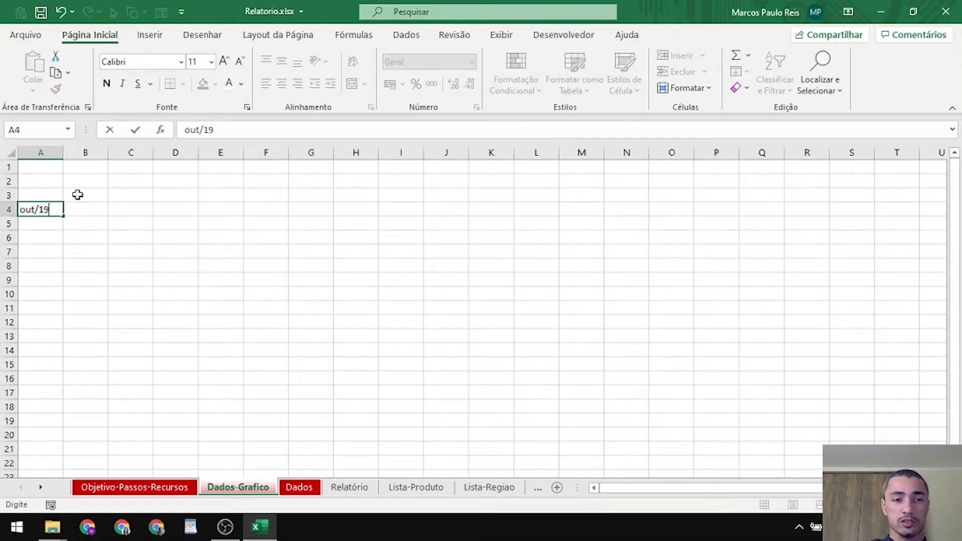
{"action": "key", "text": "Return"}
{"action": "left_click", "coordinate": [54, 209]}
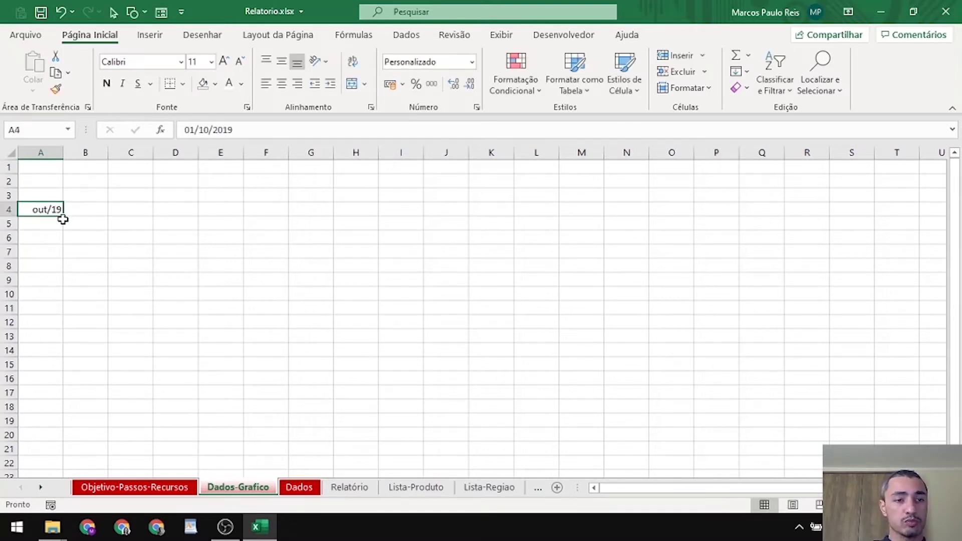
{"action": "left_click_drag", "start_coordinate": [63, 217], "coordinate": [51, 297]}
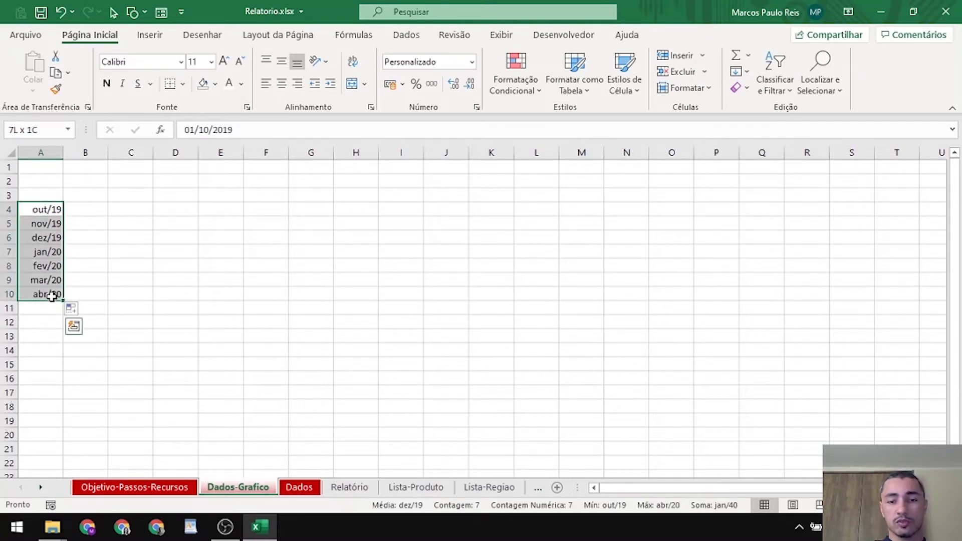
Enter the headers Mês in A3 and Venda in B3 above the month list
{"action": "key", "text": "Up"}
{"action": "key", "text": "Right"}
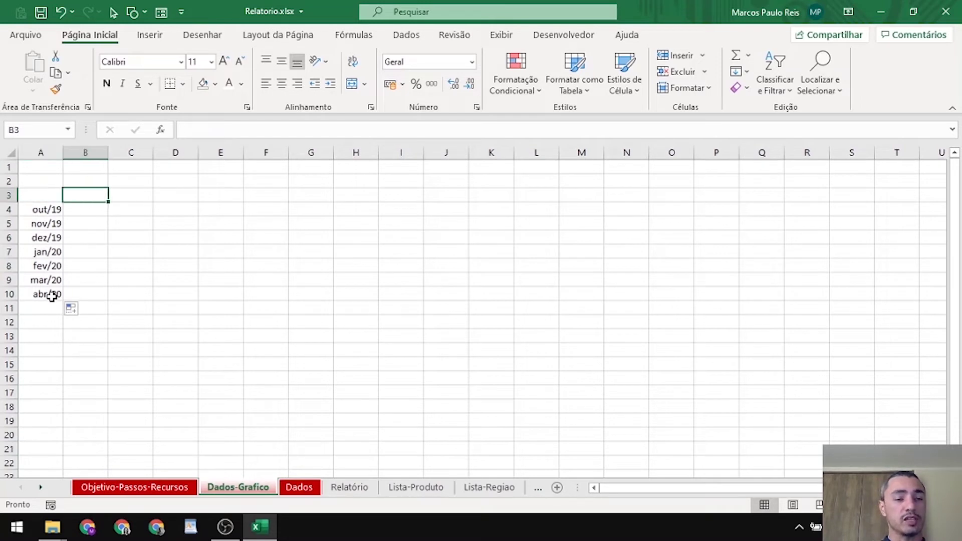
{"action": "key", "text": "Left"}
{"action": "type", "text": "M"}
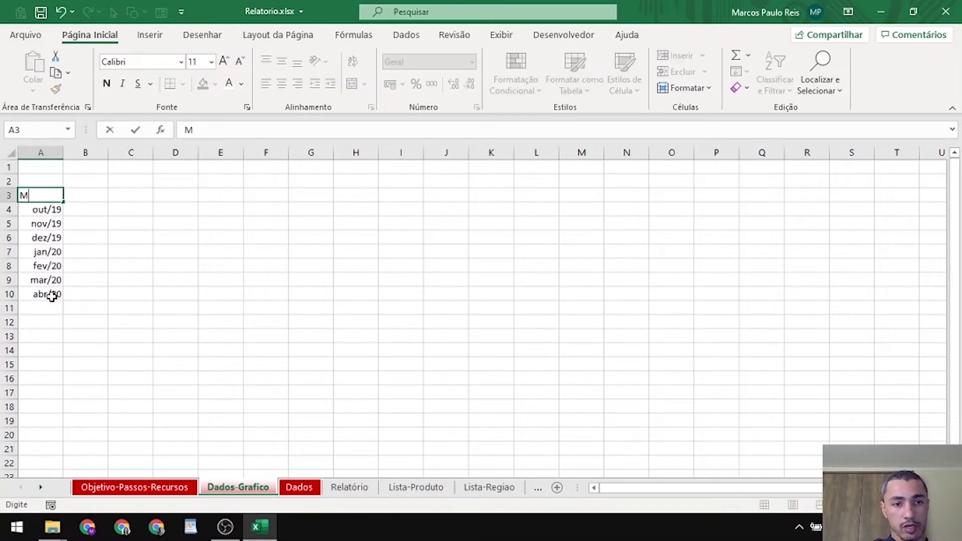
{"action": "type", "text": "ês"}
{"action": "key", "text": "Return"}
{"action": "key", "text": "Up"}
{"action": "key", "text": "Right"}
{"action": "type", "text": "Venda"}
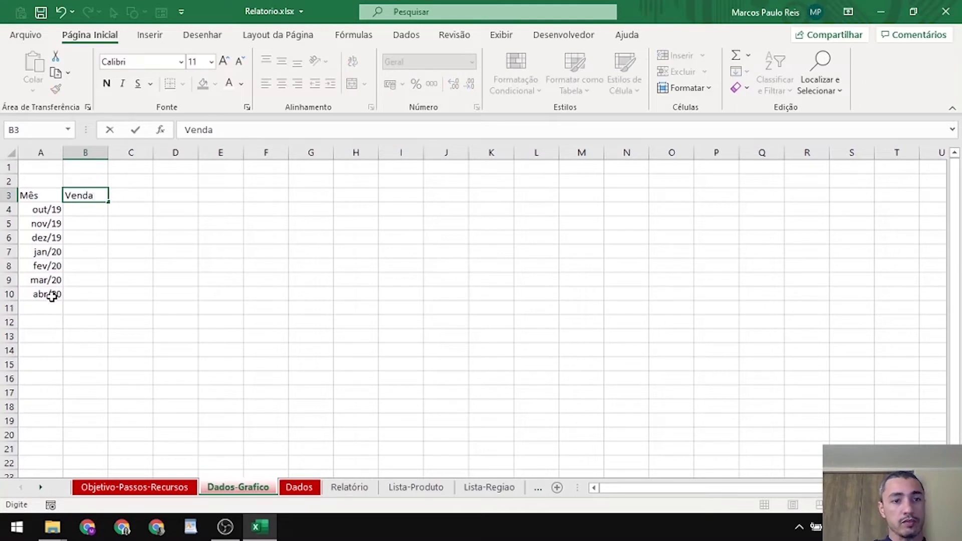
Enter the header Venda in B3 and check the sales table's name on the Dados sheet
{"action": "key", "text": "ctrl+Return"}
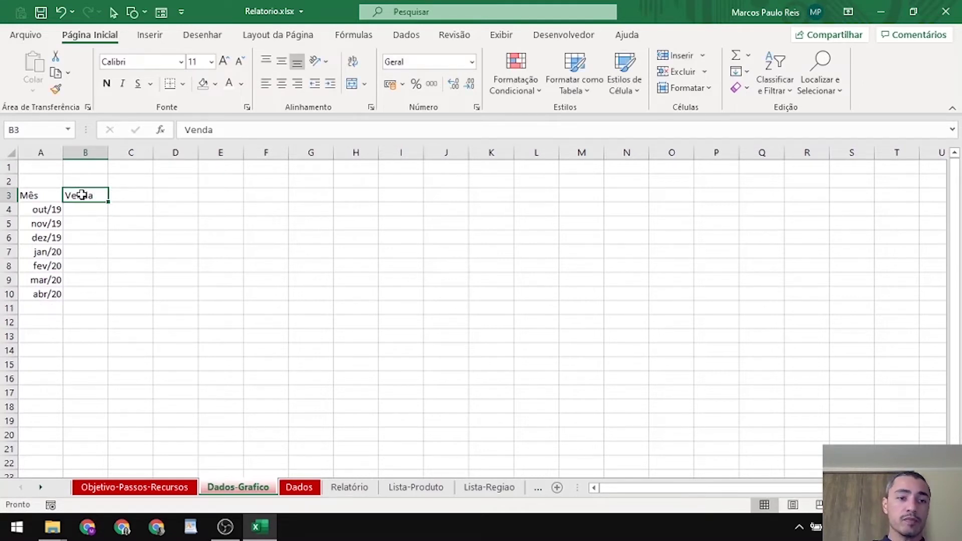
{"action": "key", "text": "Return"}
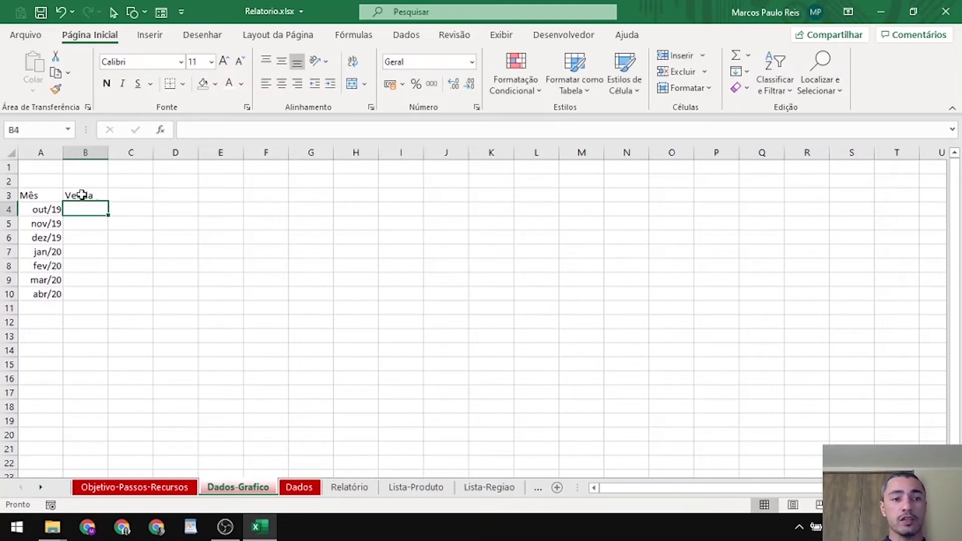
{"action": "left_click", "coordinate": [311, 496]}
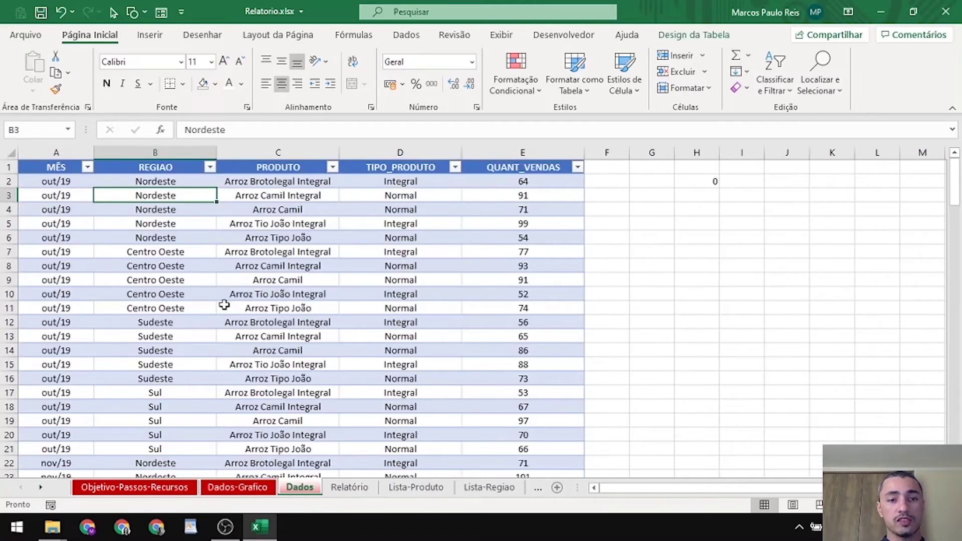
{"action": "left_click", "coordinate": [209, 280]}
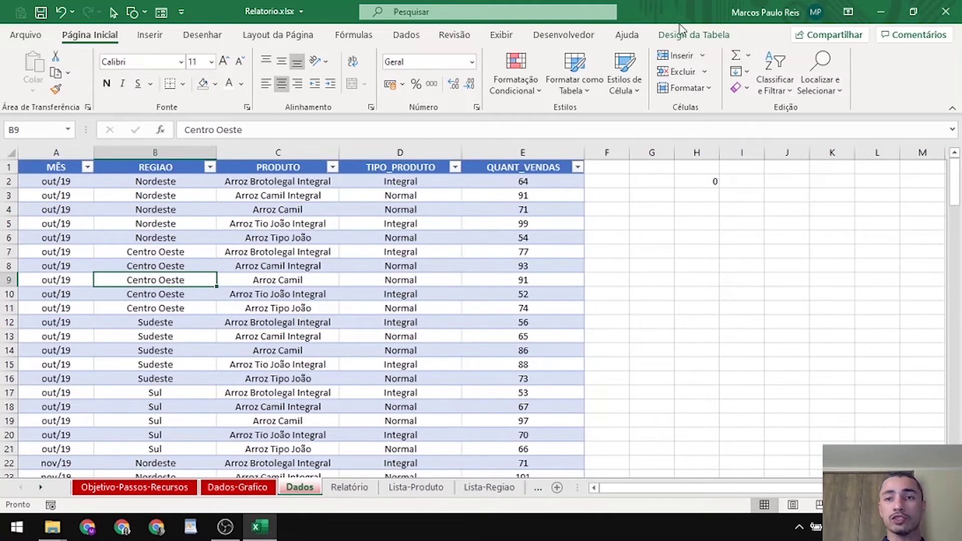
{"action": "left_click", "coordinate": [694, 35]}
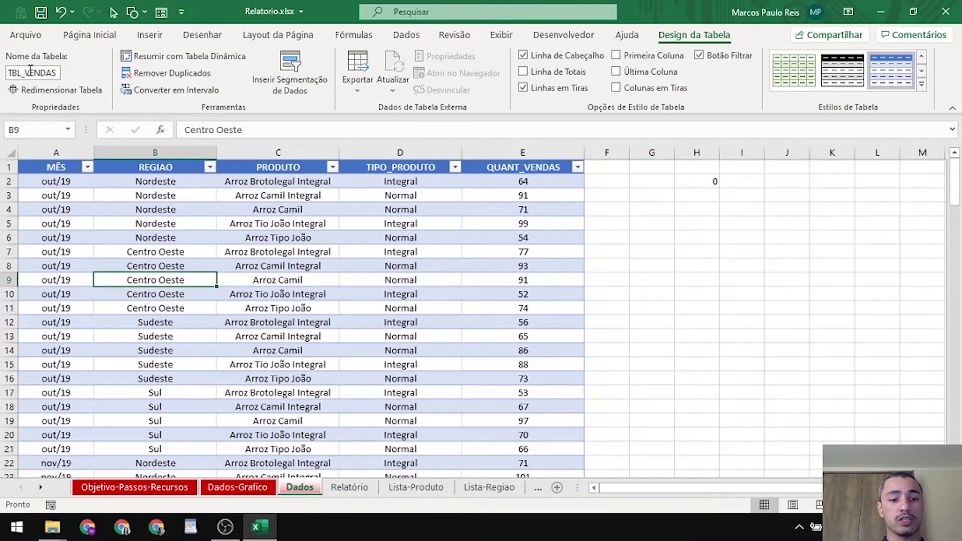
{"action": "left_click", "coordinate": [230, 494]}
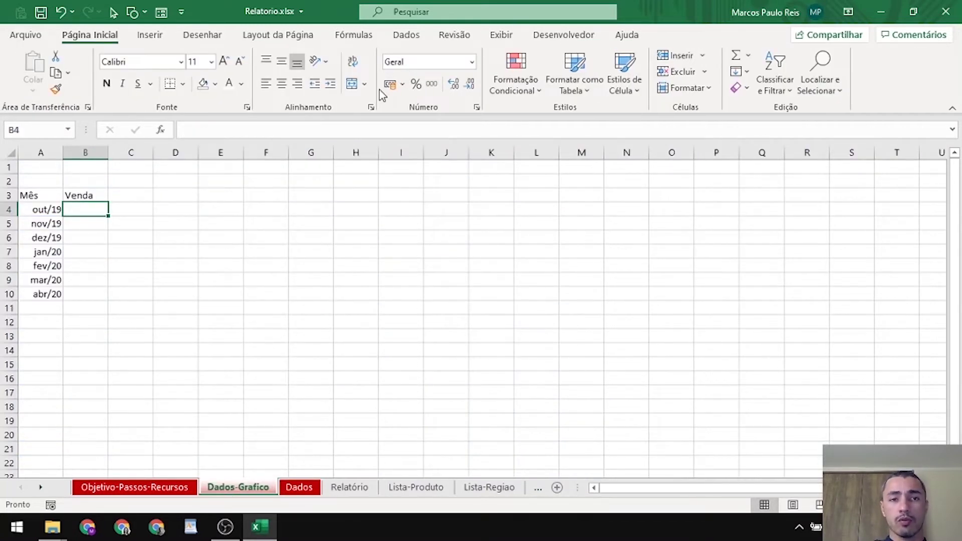
Start a SOMASES formula in B4 of Dados-Grafico with TBL_VENDAS[QUANT_VENDAS] as the sum range
{"action": "type", "text": "="}
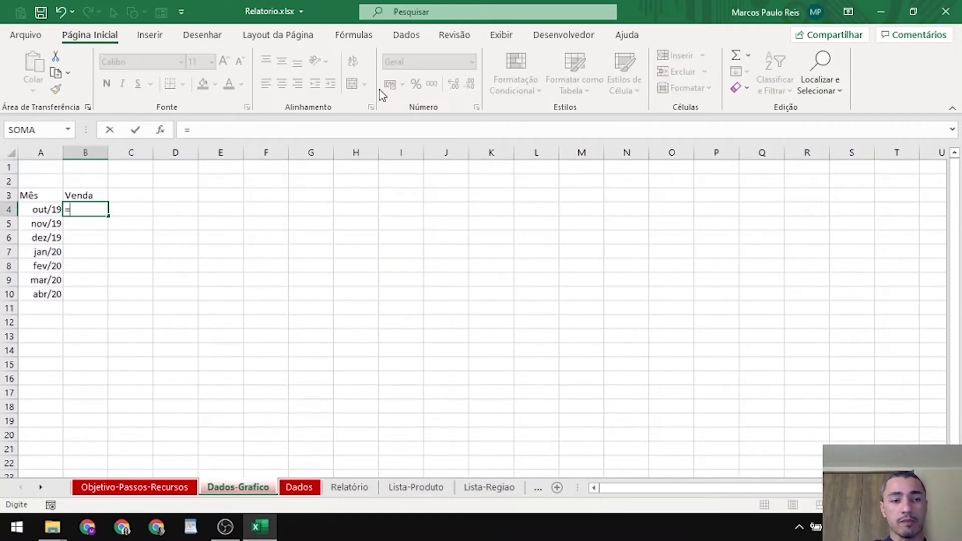
{"action": "type", "text": "somases"}
{"action": "key", "text": "Tab"}
{"action": "type", "text": "t"}
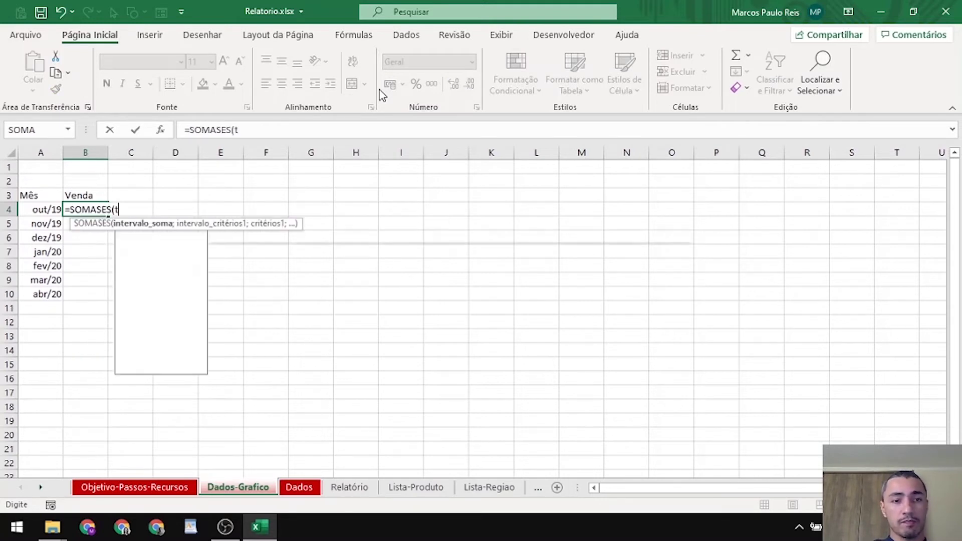
{"action": "type", "text": "bl_vend"}
{"action": "key", "text": "Tab"}
{"action": "type", "text": "["}
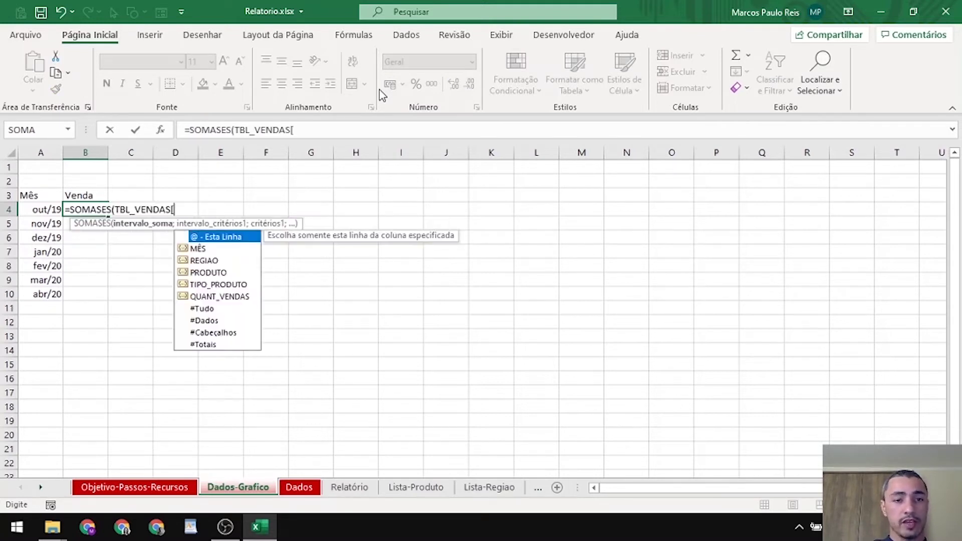
{"action": "key", "text": "Down"}
{"action": "key", "text": "Down"}
{"action": "key", "text": "Down"}
{"action": "key", "text": "Down"}
{"action": "key", "text": "Down"}
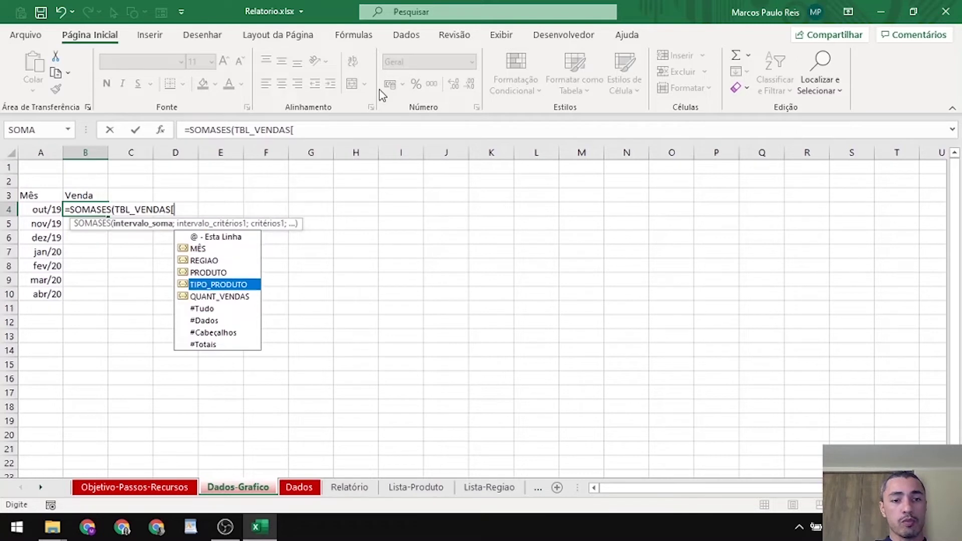
{"action": "key", "text": "Tab"}
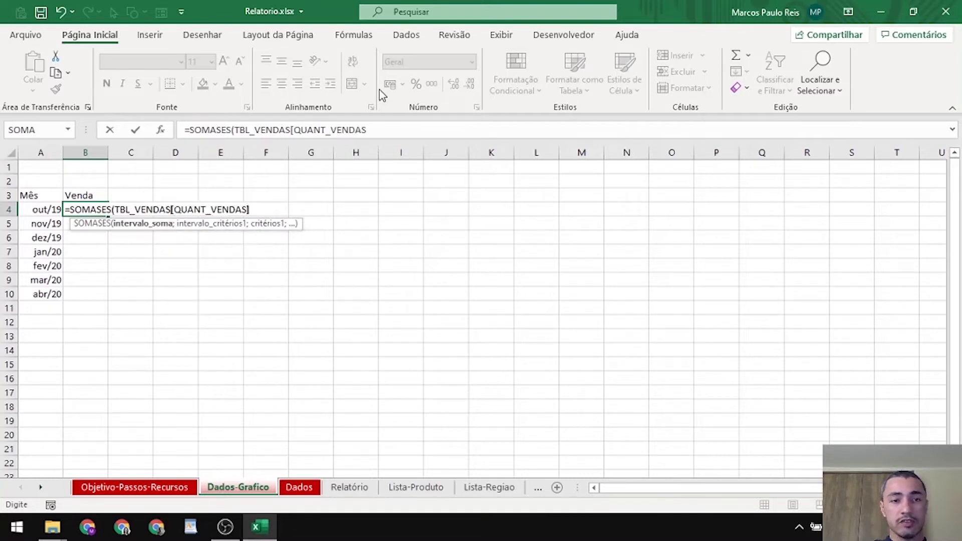
{"action": "type", "text": "];"}
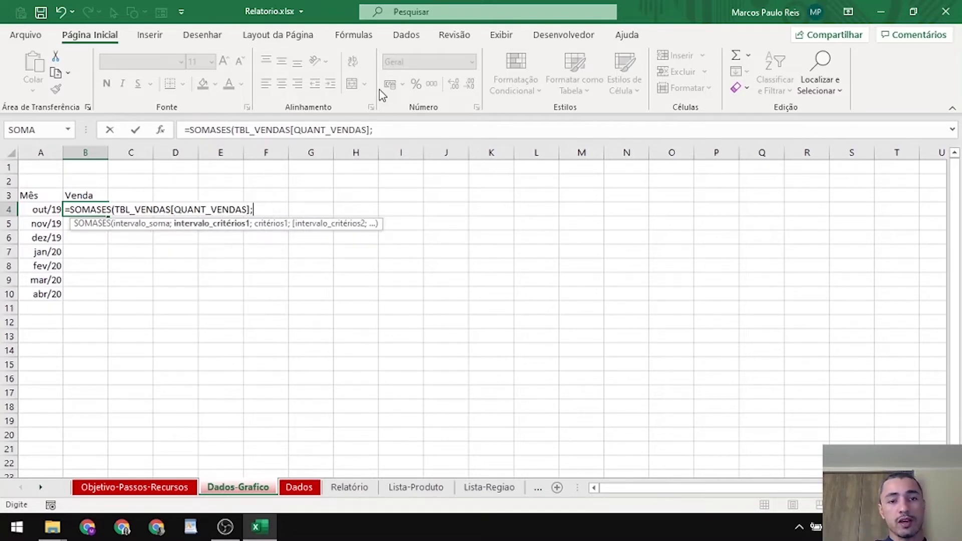
Complete the B4 formula with TBL_VENDAS[MÊS] as the criteria range and $A4 as the criterion
{"action": "type", "text": "tbl"}
{"action": "key", "text": "Tab"}
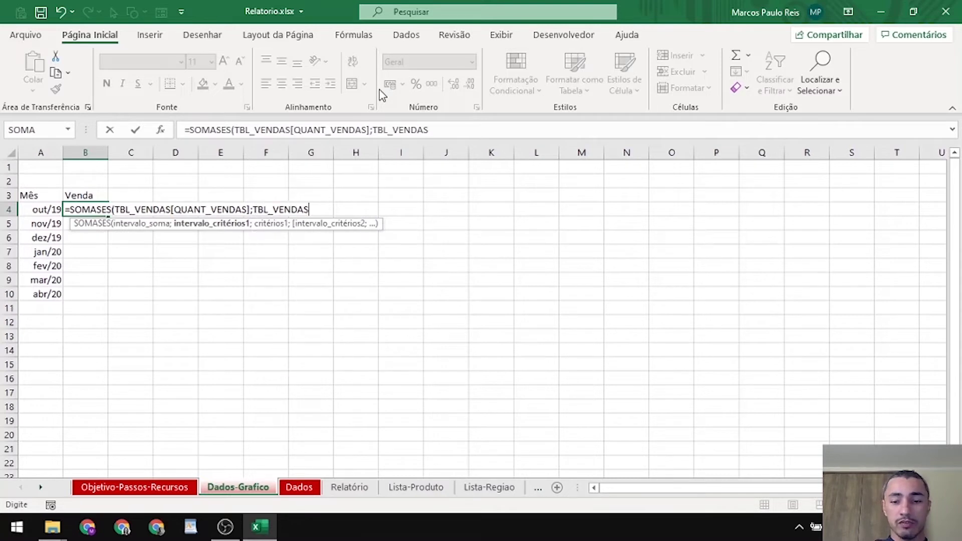
{"action": "type", "text": "["}
{"action": "key", "text": "Down"}
{"action": "key", "text": "Tab"}
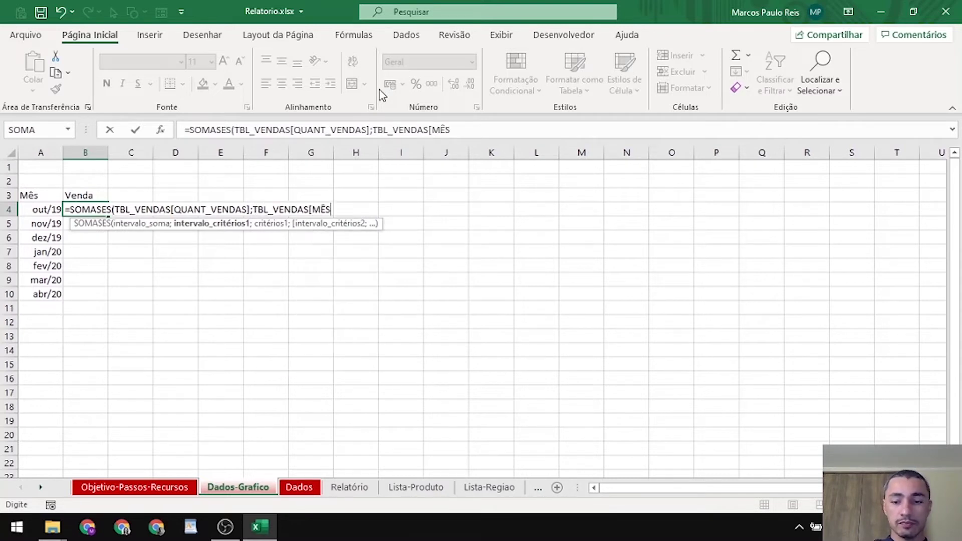
{"action": "type", "text": "];"}
{"action": "key", "text": "Left"}
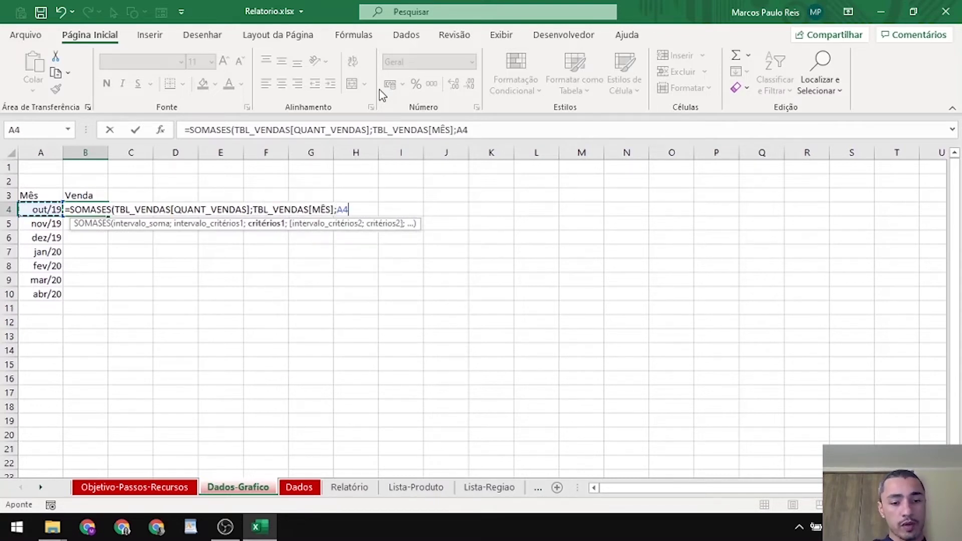
{"action": "key", "text": "F4"}
{"action": "key", "text": "F4"}
{"action": "key", "text": "F4"}
{"action": "key", "text": "Return"}
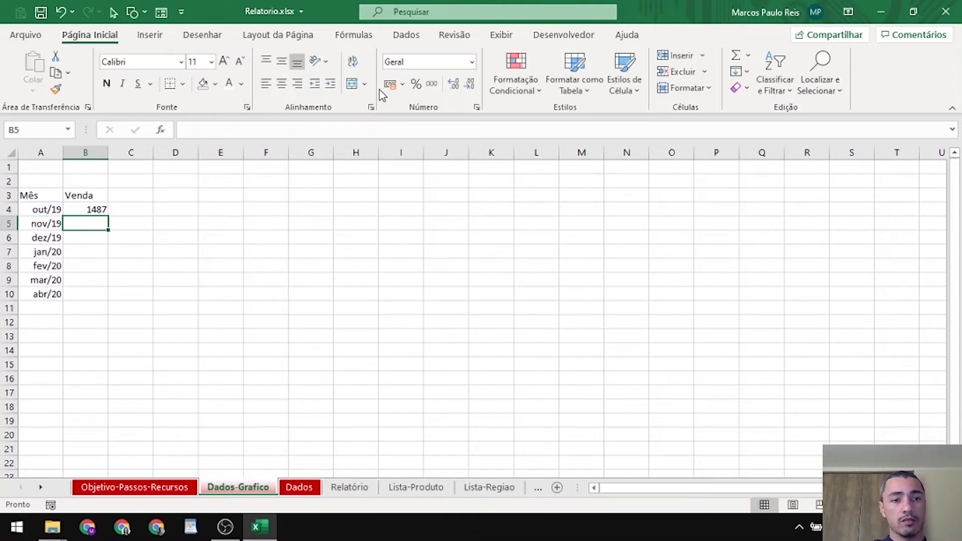
Copy the SOMASES formula from B4 to B5:B10 for the remaining months
{"action": "key", "text": "Up"}
{"action": "key", "text": "ctrl+c"}
{"action": "key", "text": "Down"}
{"action": "key", "text": "shift+Down"}
{"action": "key", "text": "shift+Down"}
{"action": "key", "text": "shift+Down"}
{"action": "key", "text": "shift+Down"}
{"action": "key", "text": "shift+Down"}
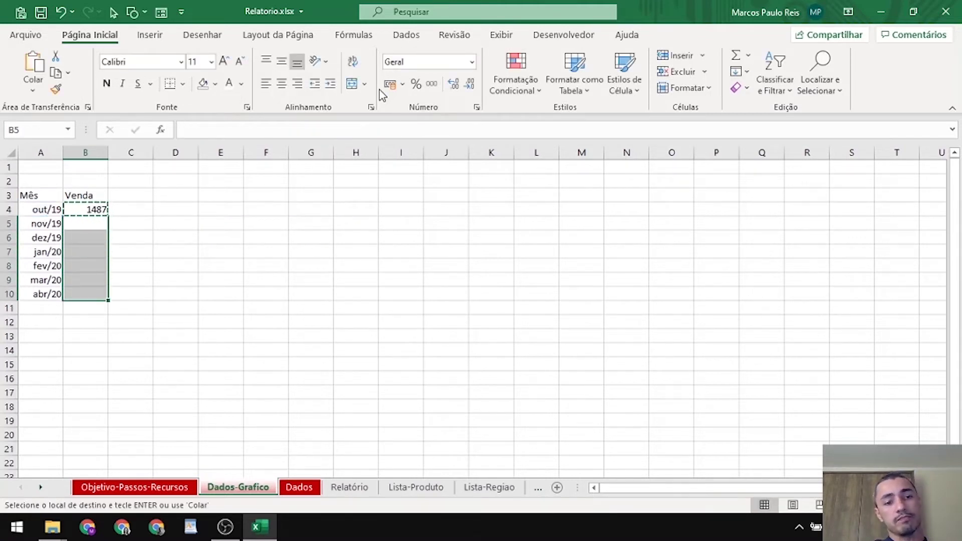
{"action": "key", "text": "ctrl+v"}
{"action": "key", "text": "Escape"}
Format B4:B10 as Número with 0 decimal places and a thousands separator
{"action": "key", "text": "Up"}
{"action": "key", "text": "Down"}
{"action": "key", "text": "Up"}
{"action": "key", "text": "ctrl+shift+Down"}
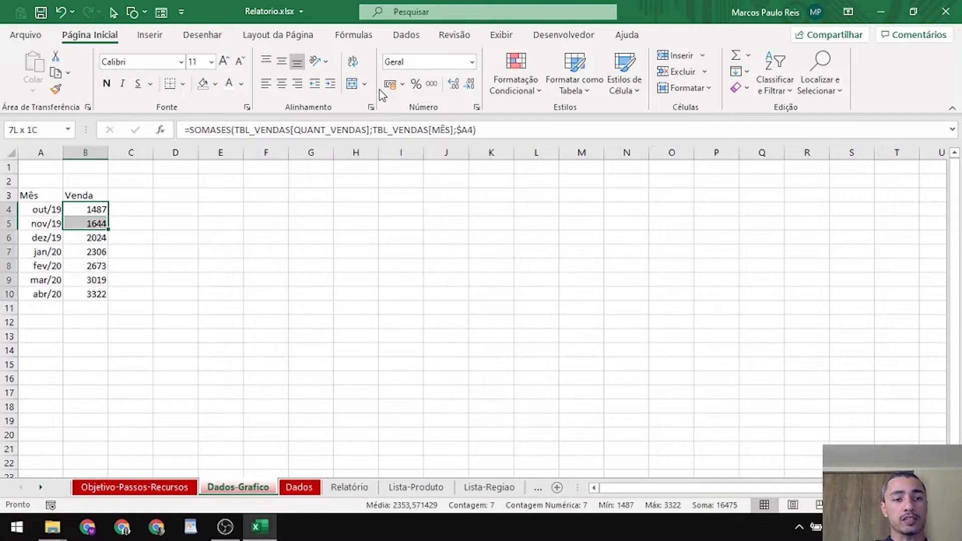
{"action": "key", "text": "ctrl+1"}
{"action": "key", "text": "Tab"}
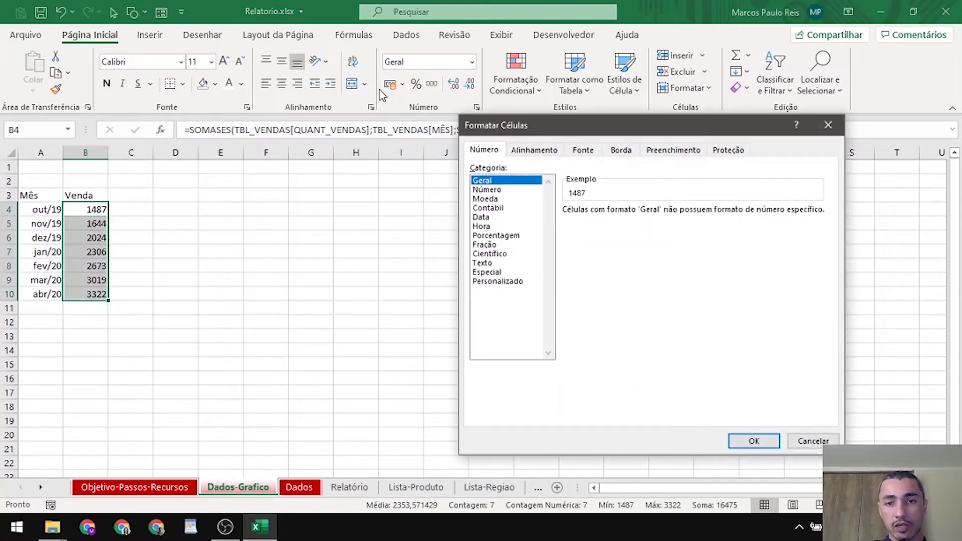
{"action": "key", "text": "Down"}
{"action": "key", "text": "Tab"}
{"action": "type", "text": "0"}
{"action": "key", "text": "Tab"}
{"action": "key", "text": "space"}
{"action": "key", "text": "Return"}
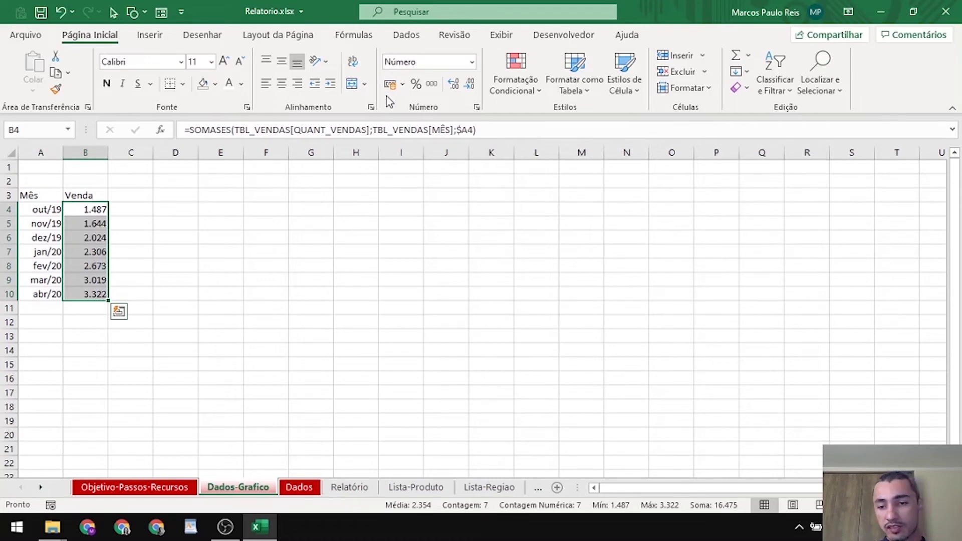
Compare the sum of the QUANT_VENDAS column on the Dados sheet with the monthly sales total on Dados-Grafico
{"action": "left_click", "coordinate": [299, 487]}
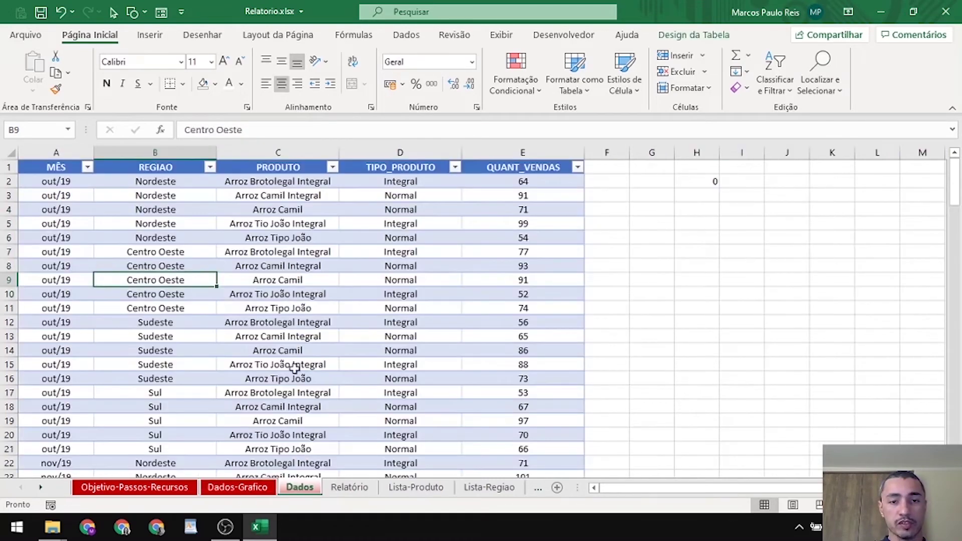
{"action": "left_click", "coordinate": [329, 308]}
{"action": "key", "text": "ctrl+Up"}
{"action": "key", "text": "Right"}
{"action": "key", "text": "Right"}
{"action": "key", "text": "Down"}
{"action": "key", "text": "ctrl+shift+Down"}
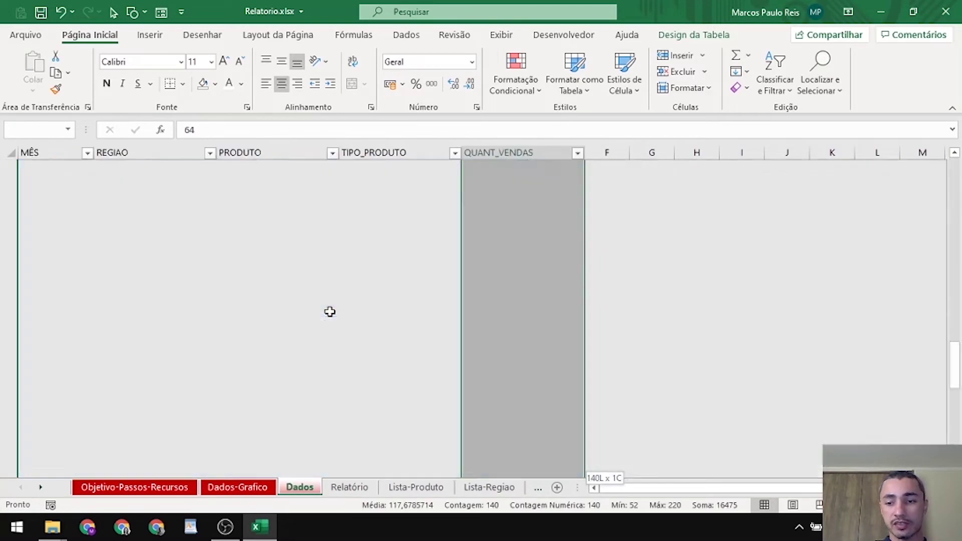
{"action": "key", "text": "ctrl+Page_Up"}
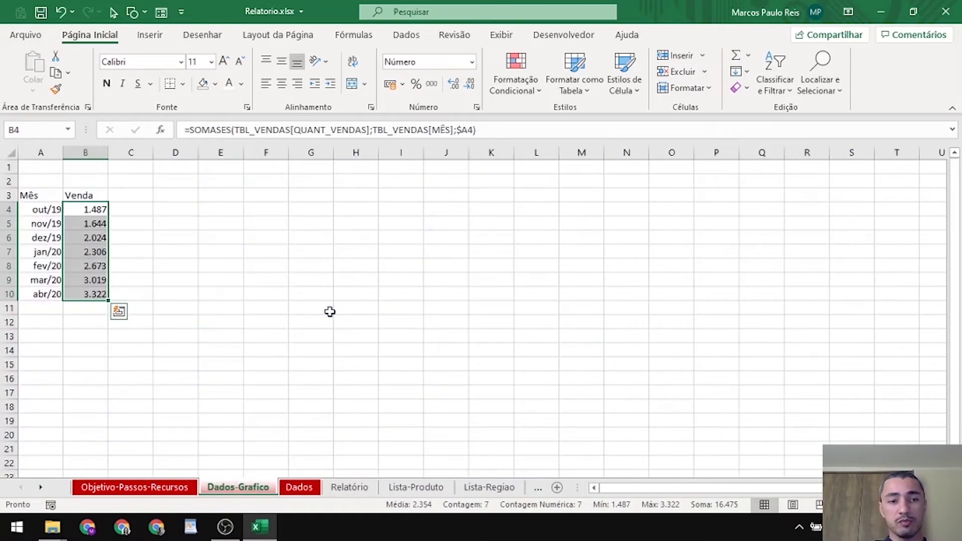
{"action": "key", "text": "ctrl+Page_Up"}
{"action": "key", "text": "ctrl+Page_Down"}
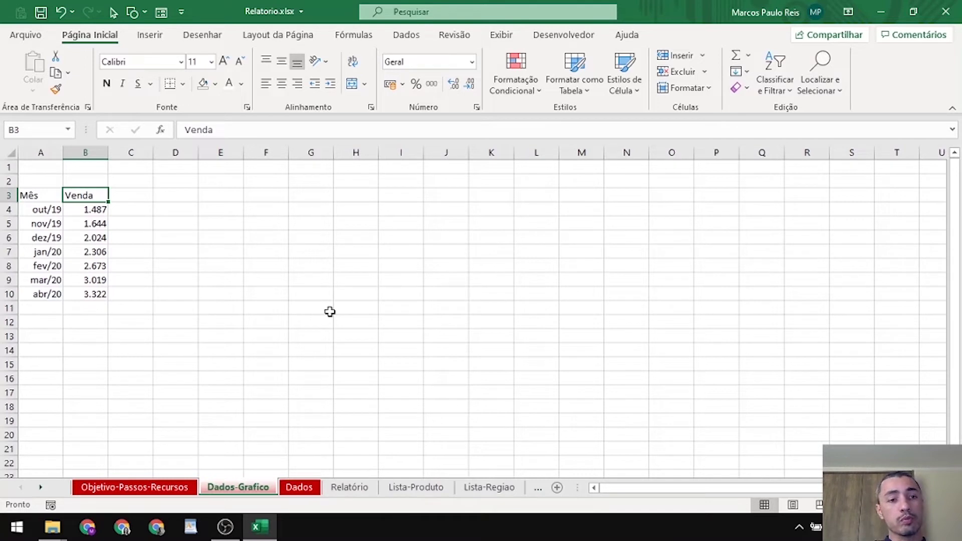
Extend the SOMASES formula in B4 with TBL_VENDAS[PRODUTO] as the second criteria range
{"action": "key", "text": "Left"}
{"action": "key", "text": "Down"}
{"action": "key", "text": "Right"}
{"action": "key", "text": "F2"}
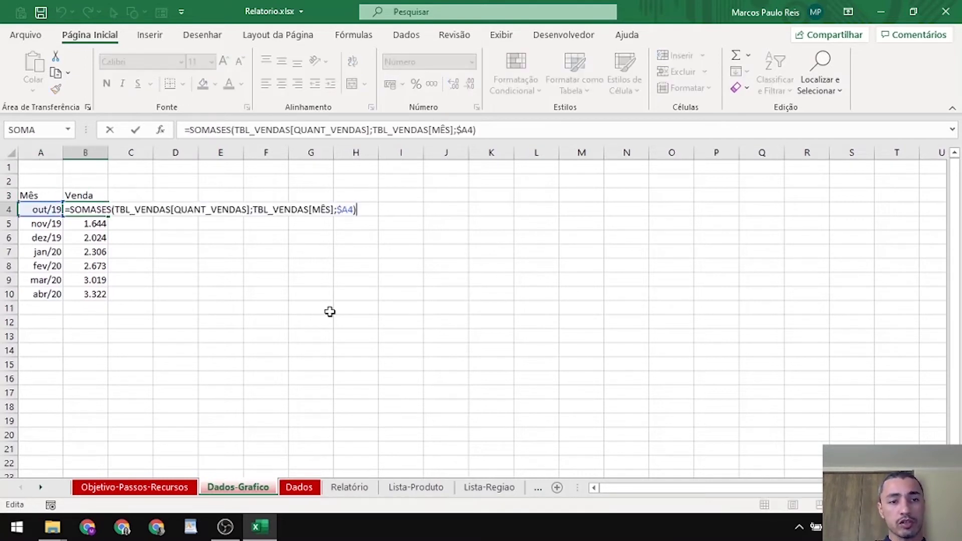
{"action": "key", "text": "Left"}
{"action": "type", "text": ";tbl"}
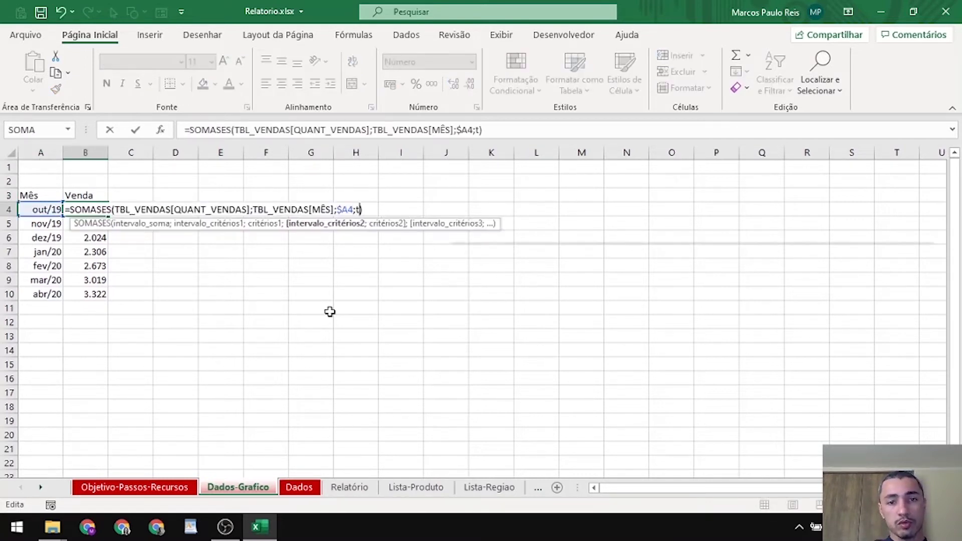
{"action": "key", "text": "Tab"}
{"action": "type", "text": "["}
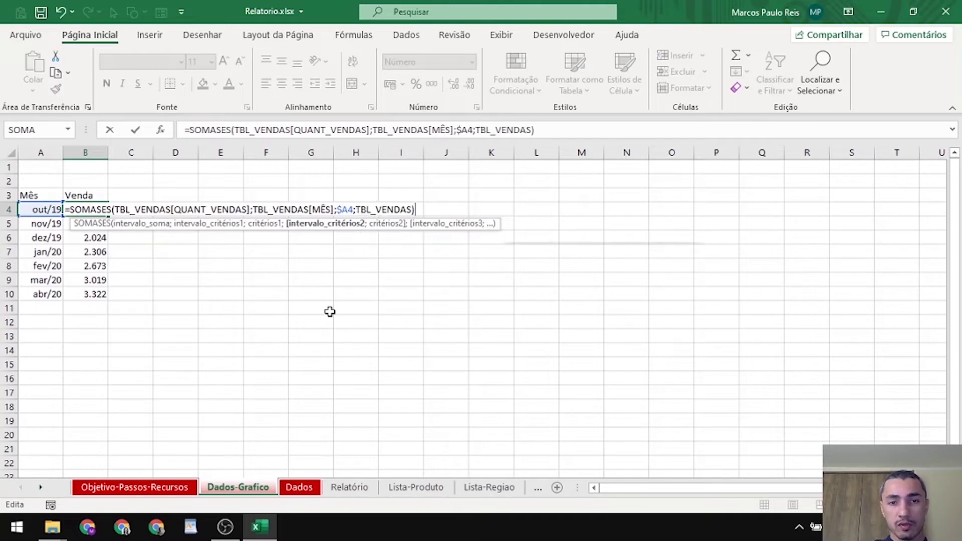
{"action": "key", "text": "Down"}
{"action": "key", "text": "Down"}
{"action": "key", "text": "Down"}
{"action": "key", "text": "Tab"}
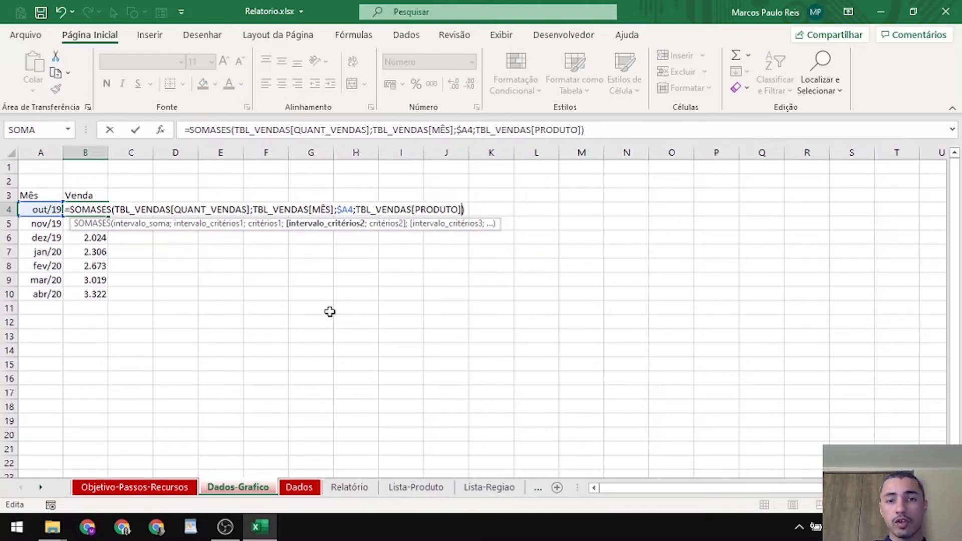
{"action": "type", "text": ";"}
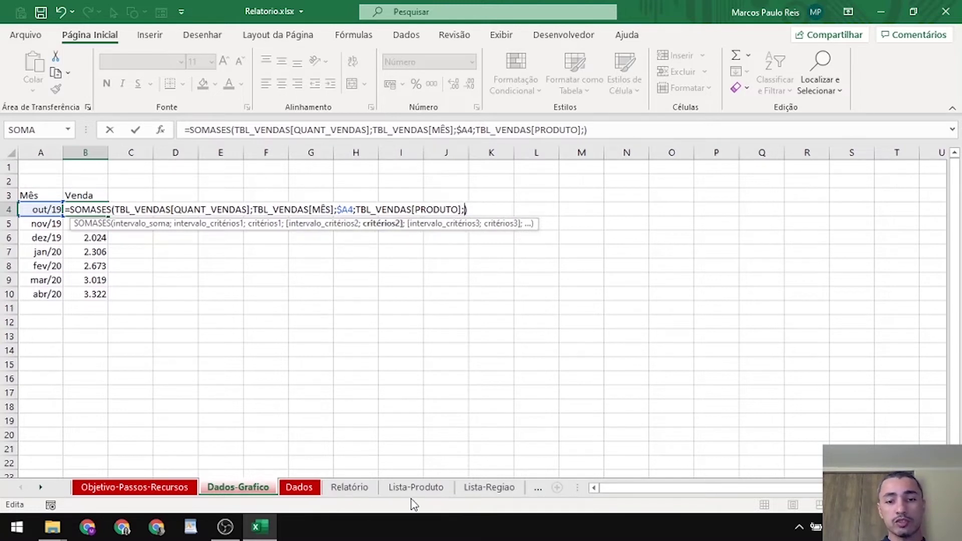
Set the second criterion to the absolute reference 'Lista-Produto'!$A$5 and commit the B4 formula
{"action": "left_click", "coordinate": [421, 488]}
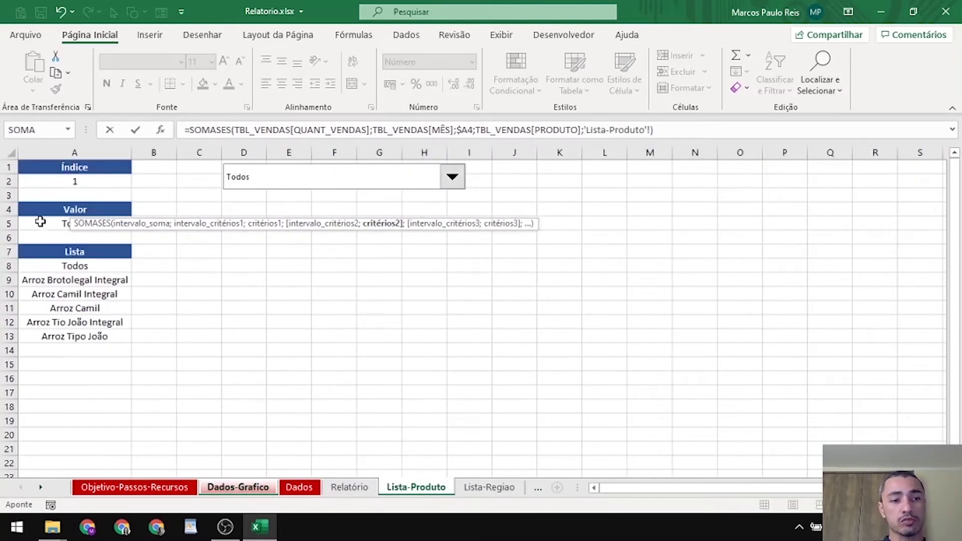
{"action": "left_click", "coordinate": [41, 219]}
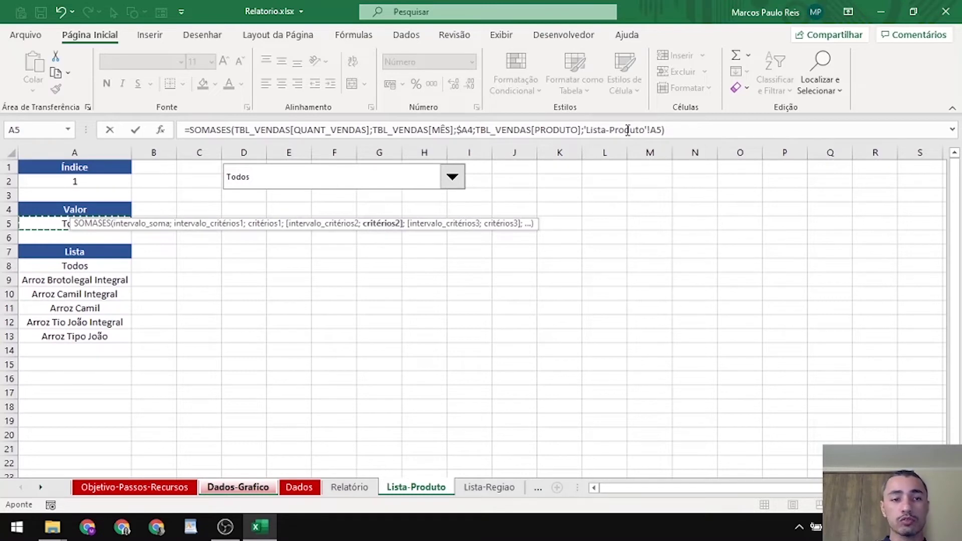
{"action": "key", "text": "F4"}
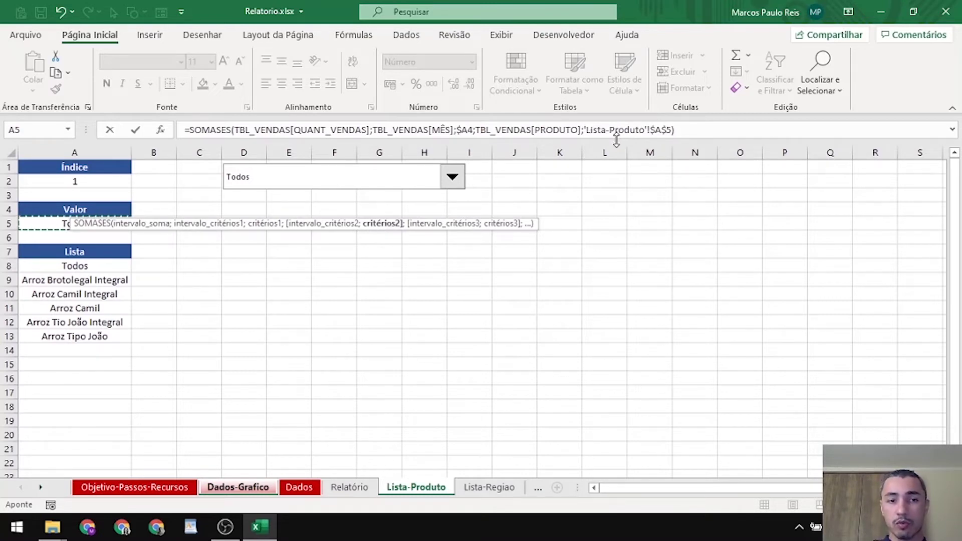
{"action": "key", "text": "Return"}
Fill B4:B10 with the extended SOMASES formula that includes the product criterion
{"action": "key", "text": "Up"}
{"action": "key", "text": "ctrl+shift+Down"}
{"action": "key", "text": "F2"}
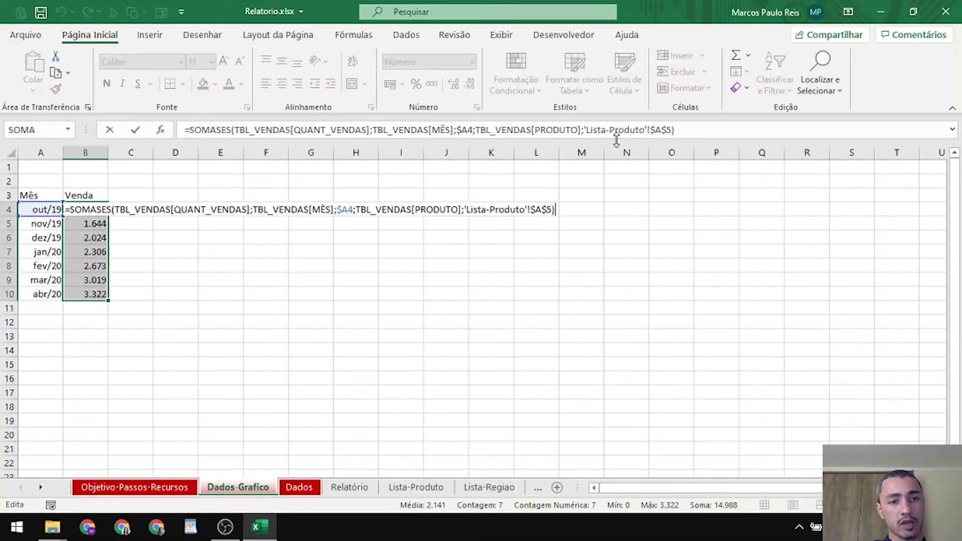
{"action": "key", "text": "ctrl+Return"}
{"action": "key", "text": "Left"}
{"action": "key", "text": "Right"}
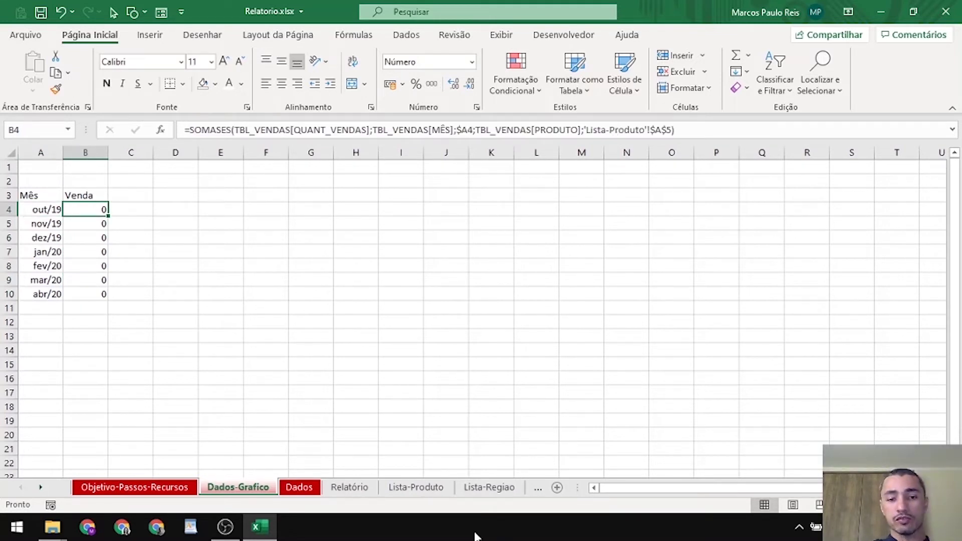
Compare the selected product value on Lista-Produto with the product names available in the PRODUTO column on Dados
{"action": "left_click", "coordinate": [434, 489]}
{"action": "left_click", "coordinate": [280, 295]}
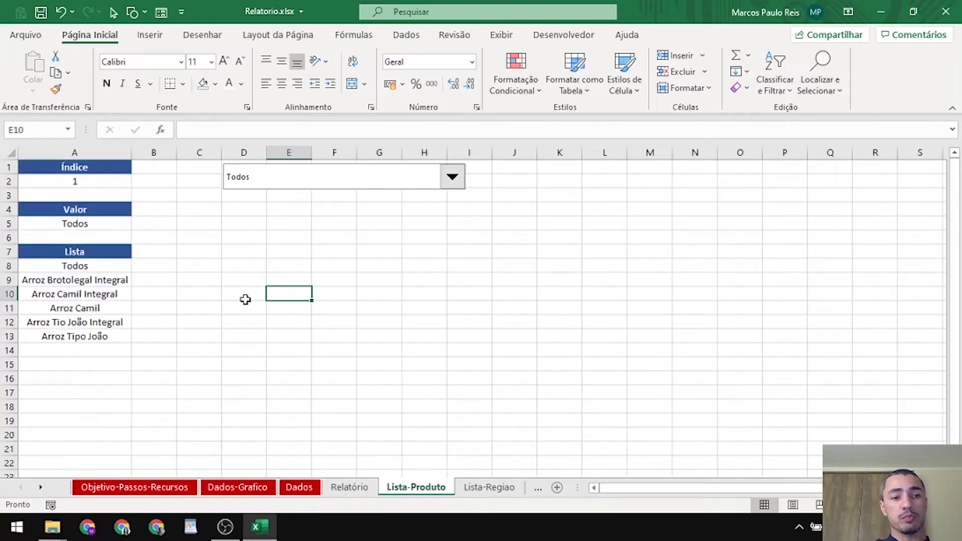
{"action": "left_click", "coordinate": [94, 224]}
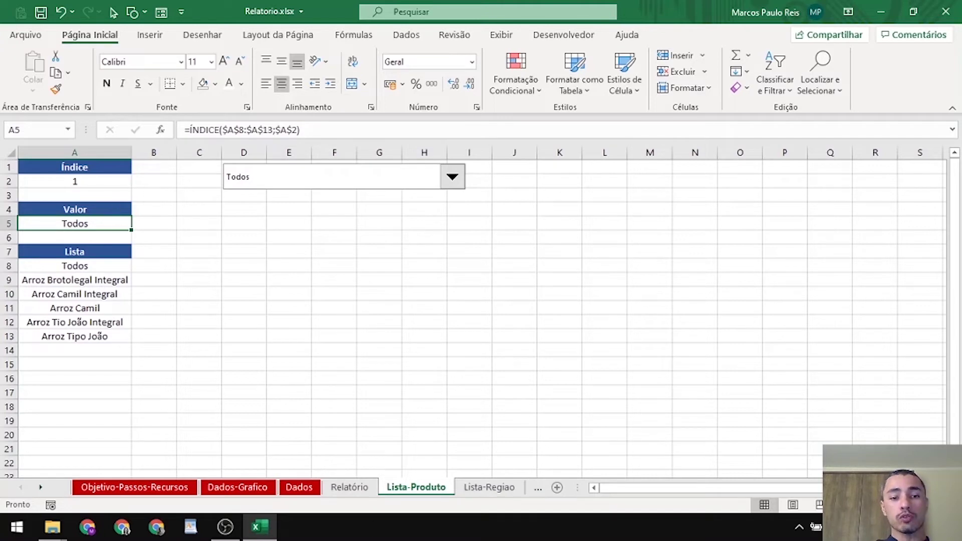
{"action": "left_click", "coordinate": [299, 487]}
{"action": "left_click", "coordinate": [281, 197]}
{"action": "left_click", "coordinate": [333, 167]}
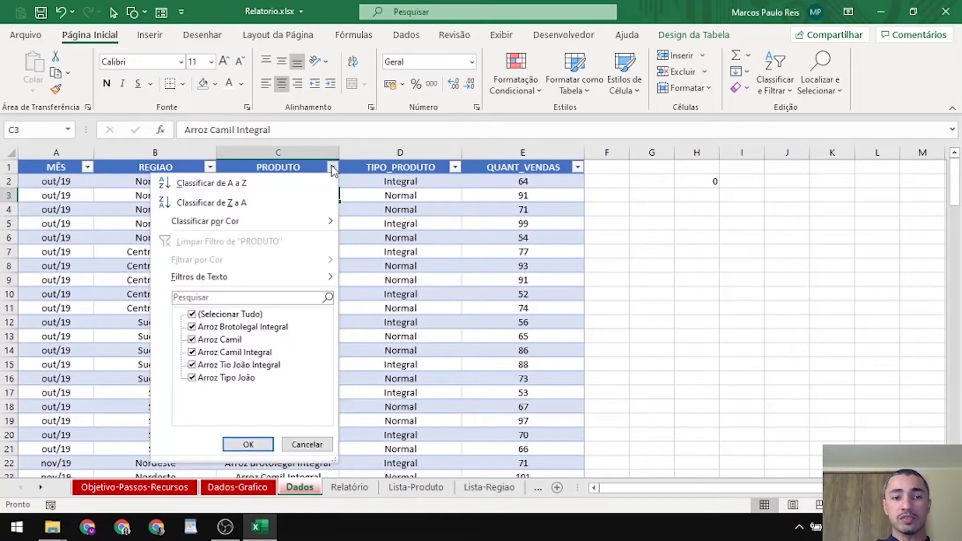
{"action": "left_click", "coordinate": [459, 219]}
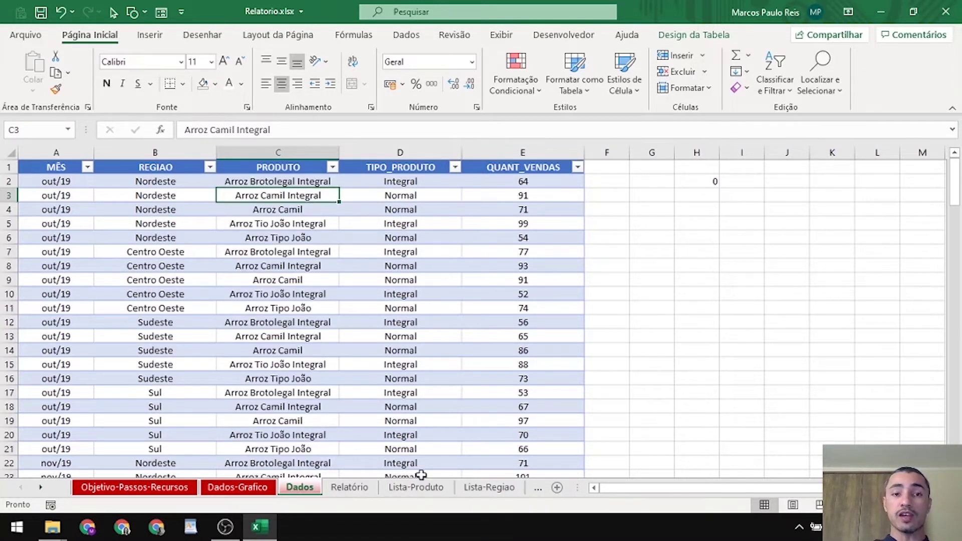
{"action": "left_click", "coordinate": [248, 183]}
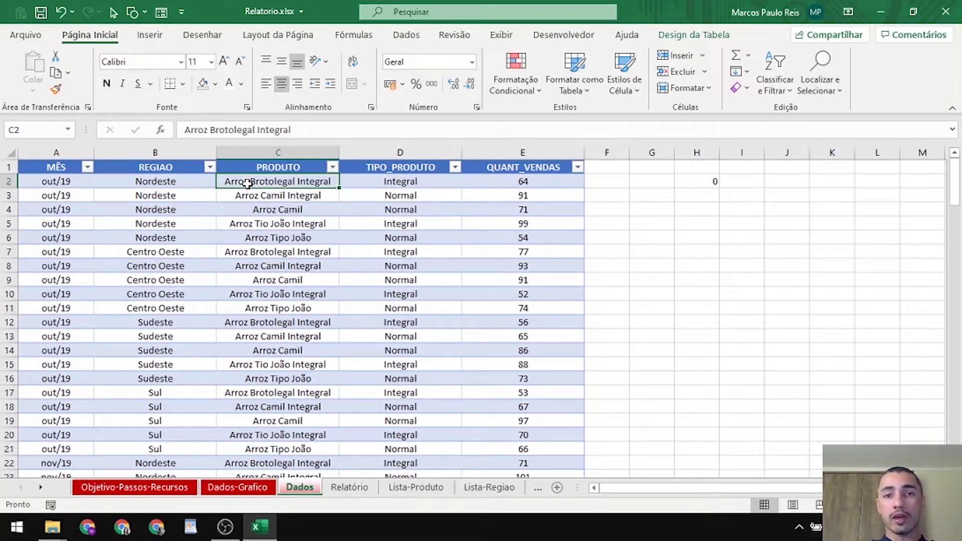
Review how the Índice, Valor and Lista cells on Lista-Produto relate to each other
{"action": "left_click", "coordinate": [417, 487]}
{"action": "left_click", "coordinate": [198, 322]}
{"action": "left_click", "coordinate": [80, 255]}
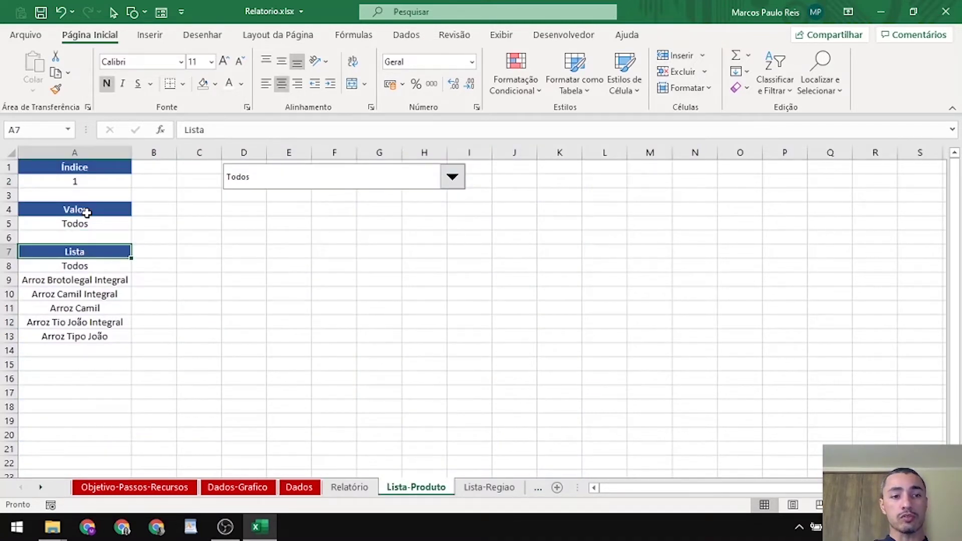
{"action": "left_click", "coordinate": [84, 211]}
{"action": "left_click", "coordinate": [118, 180]}
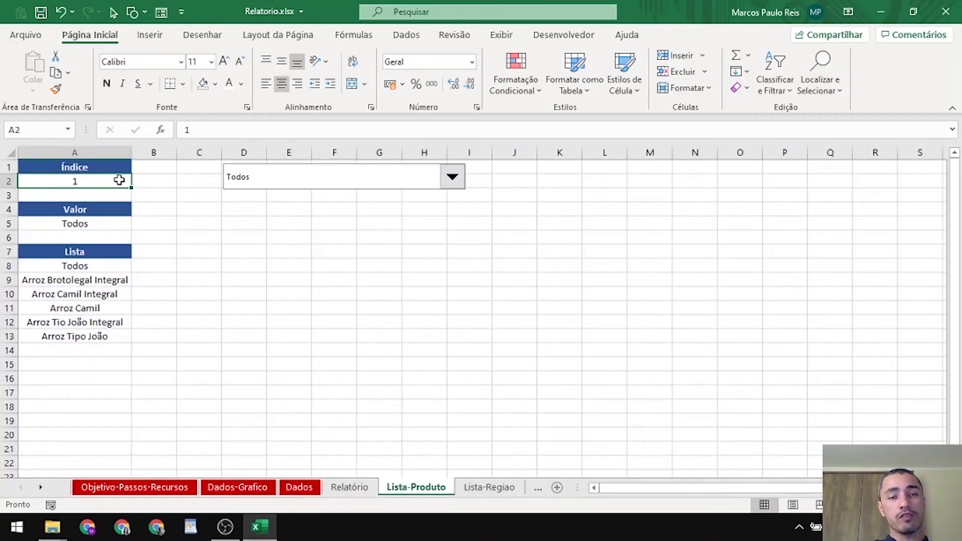
{"action": "left_click", "coordinate": [113, 223]}
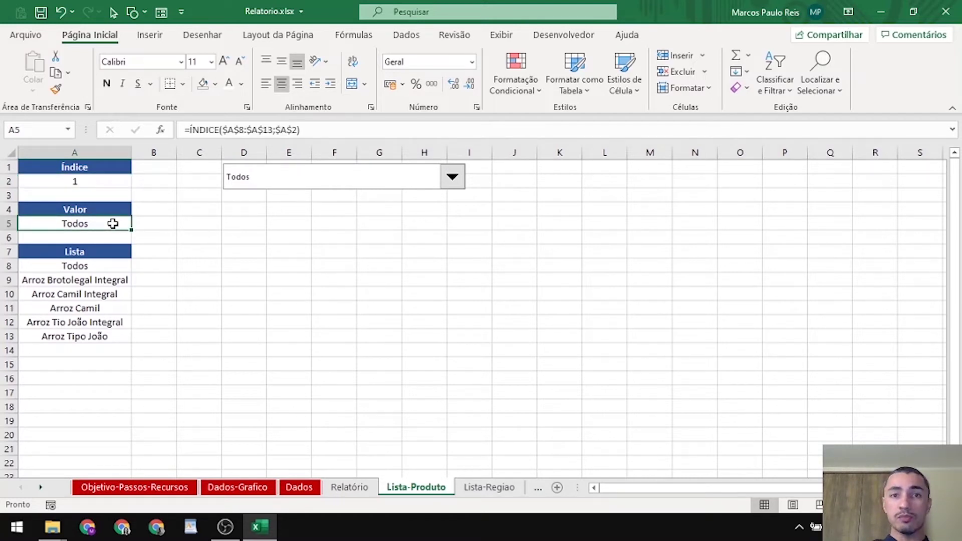
{"action": "left_click", "coordinate": [76, 186]}
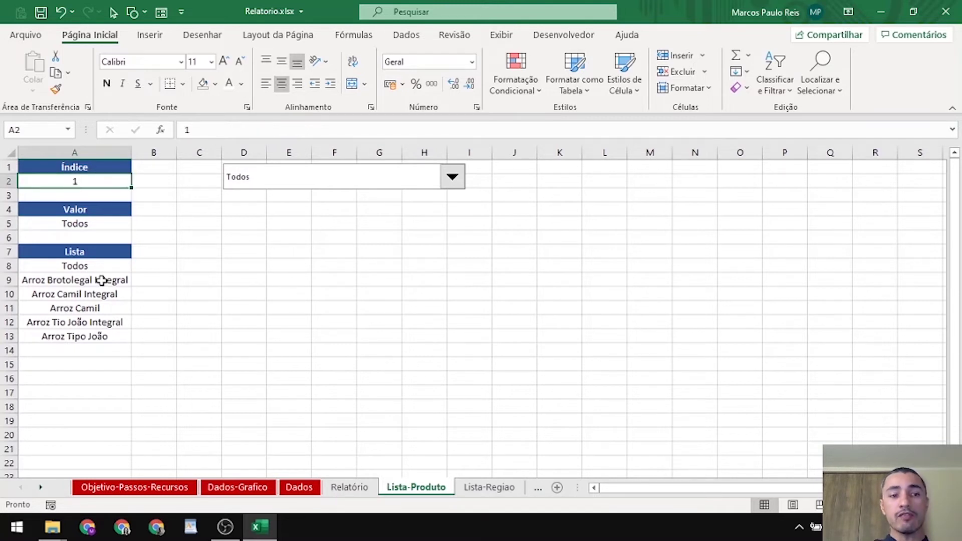
{"action": "left_click_drag", "start_coordinate": [101, 281], "coordinate": [111, 338]}
{"action": "left_click", "coordinate": [80, 210]}
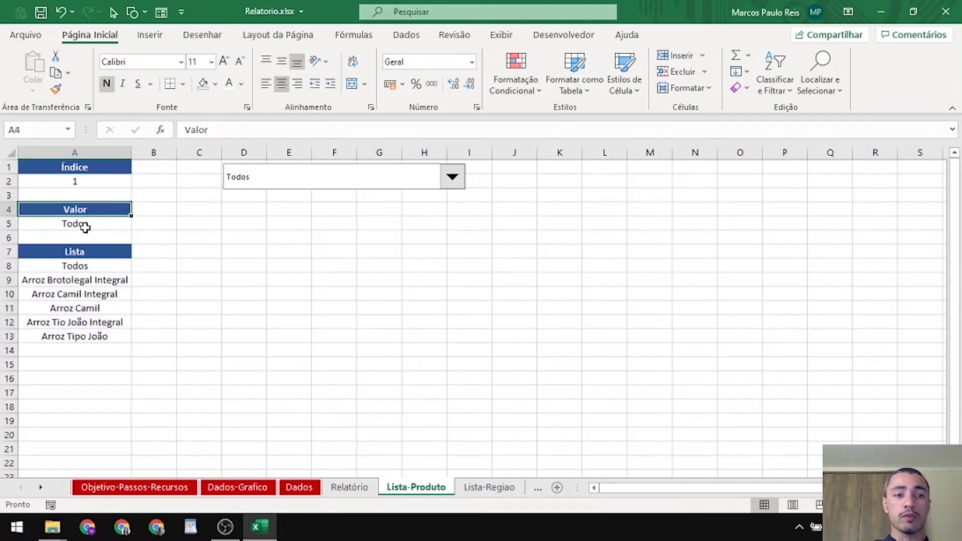
Cut the ÍNDICE expression from the Valor formula in A5 and begin an SE function with the logical test $A$2=1
{"action": "left_click", "coordinate": [84, 225]}
{"action": "key", "text": "F2"}
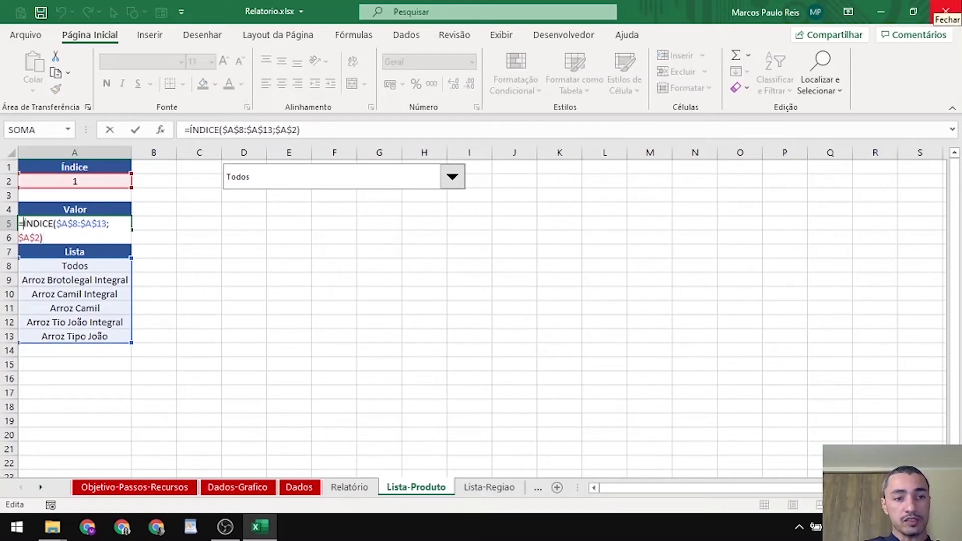
{"action": "key", "text": "ctrl+shift+End"}
{"action": "key", "text": "ctrl+x"}
{"action": "type", "text": "SE("}
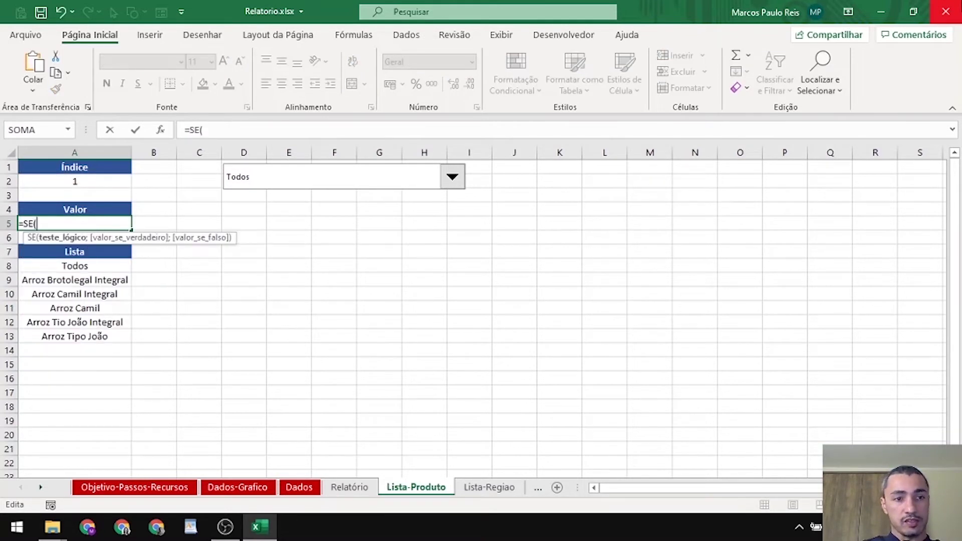
{"action": "left_click", "coordinate": [103, 180]}
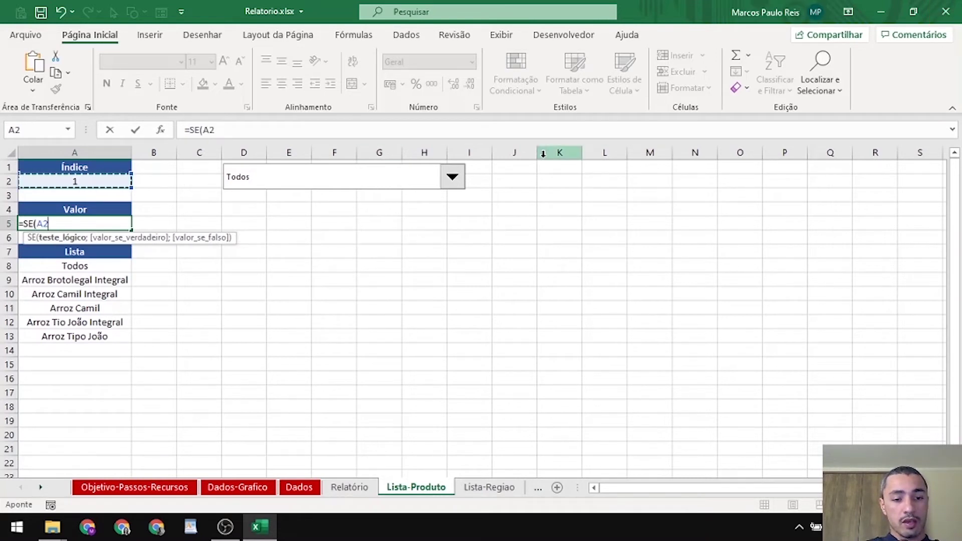
{"action": "key", "text": "F4"}
{"action": "type", "text": "=1"}
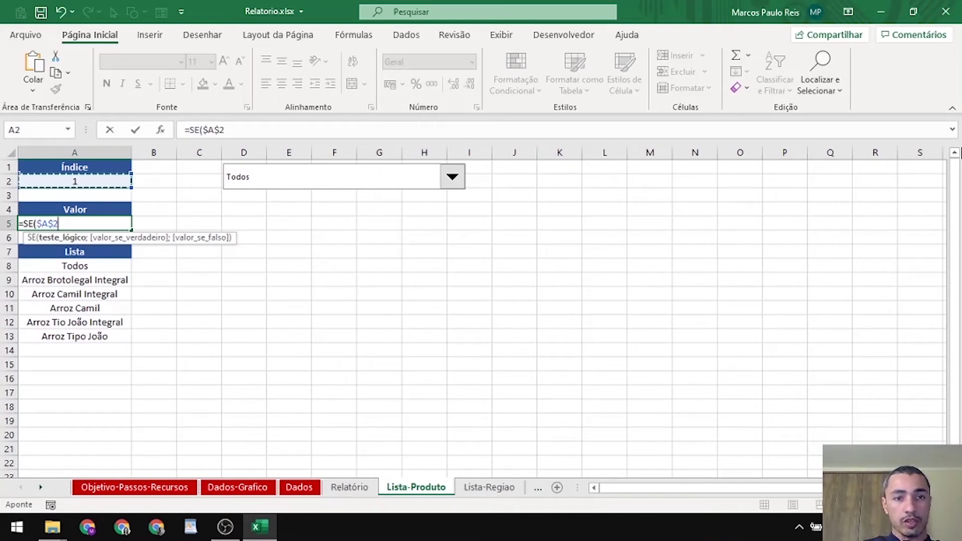
{"action": "type", "text": ";"}
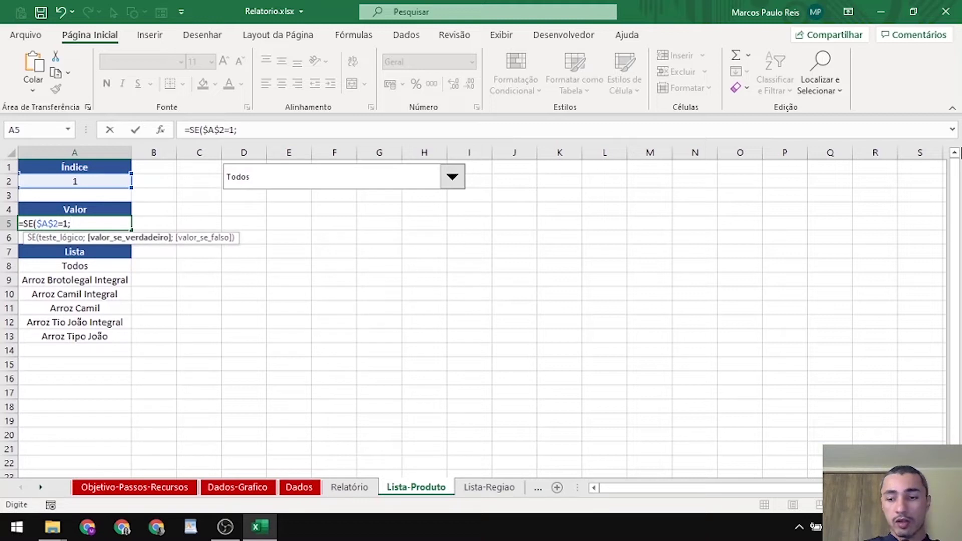
Complete the A5 formula with "*" as the true result and the cut ÍNDICE expression as the false result
{"action": "type", "text": "\"*\";"}
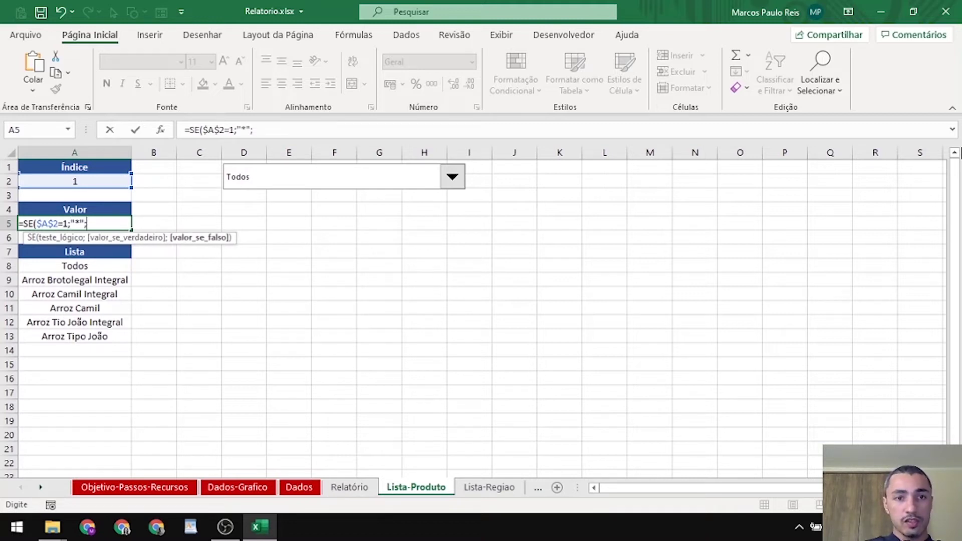
{"action": "key", "text": "ctrl+v"}
{"action": "type", "text": ")"}
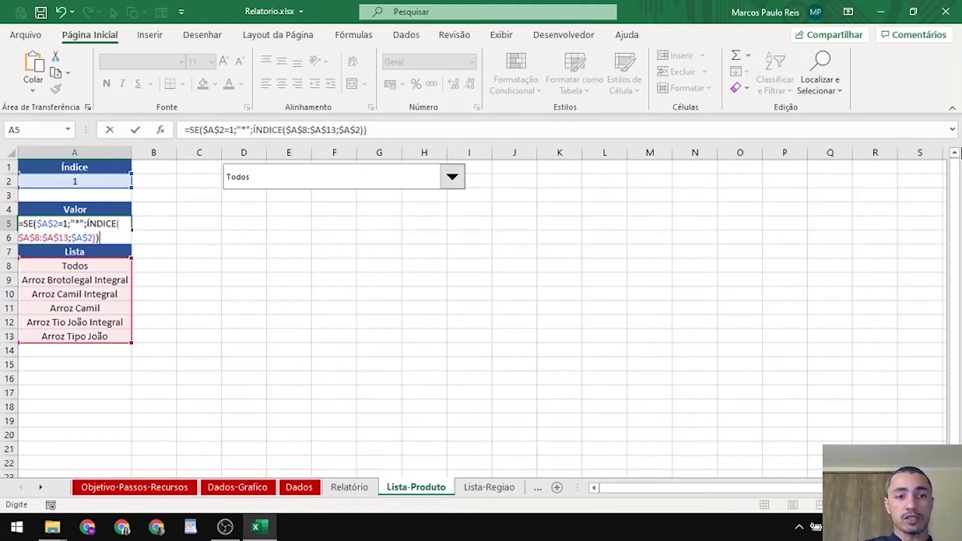
{"action": "key", "text": "Return"}
{"action": "key", "text": "Up"}
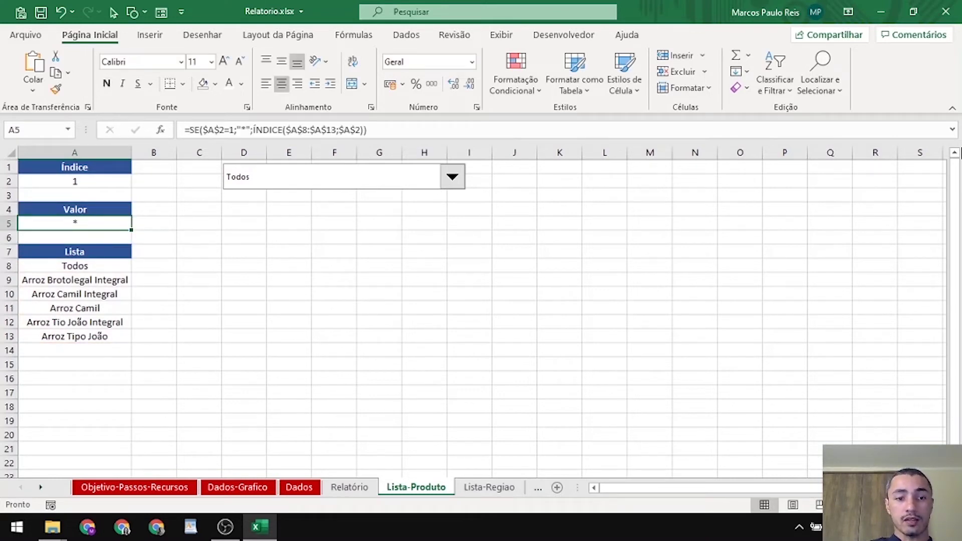
Check the recalculated monthly sales in B4:B10 on Dados-Grafico and their sum
{"action": "key", "text": "ctrl+Page_Up"}
{"action": "key", "text": "ctrl+Page_Up"}
{"action": "key", "text": "ctrl+Page_Up"}
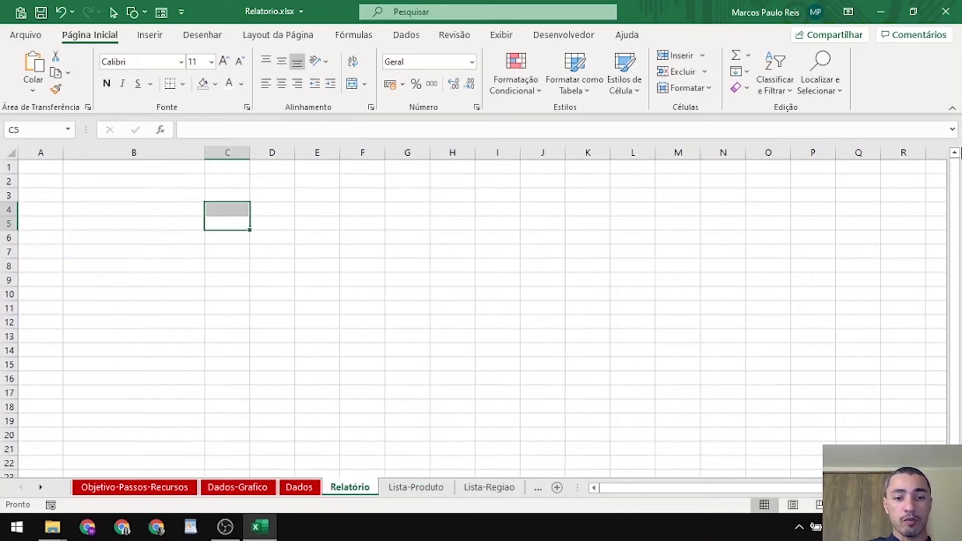
{"action": "key", "text": "Up"}
{"action": "key", "text": "Down"}
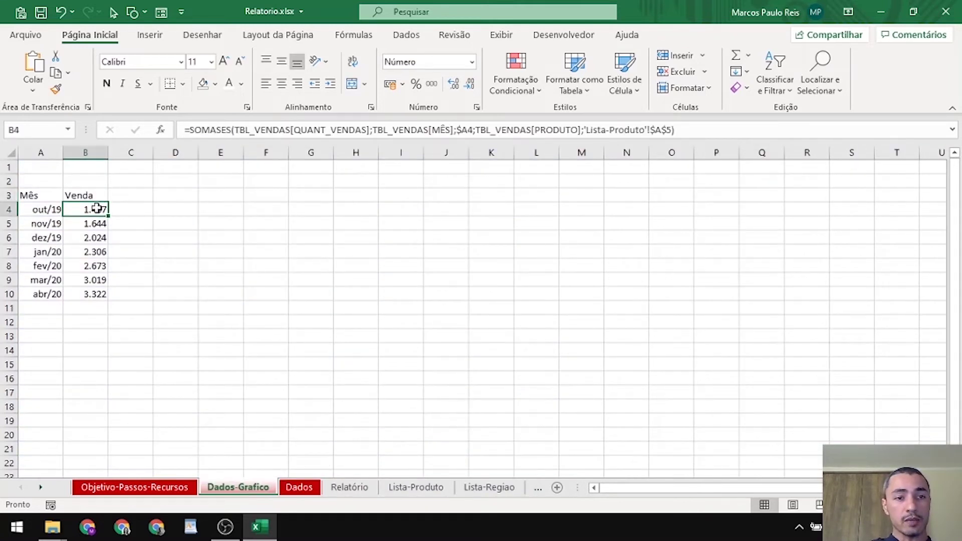
{"action": "left_click_drag", "start_coordinate": [96, 206], "coordinate": [90, 294]}
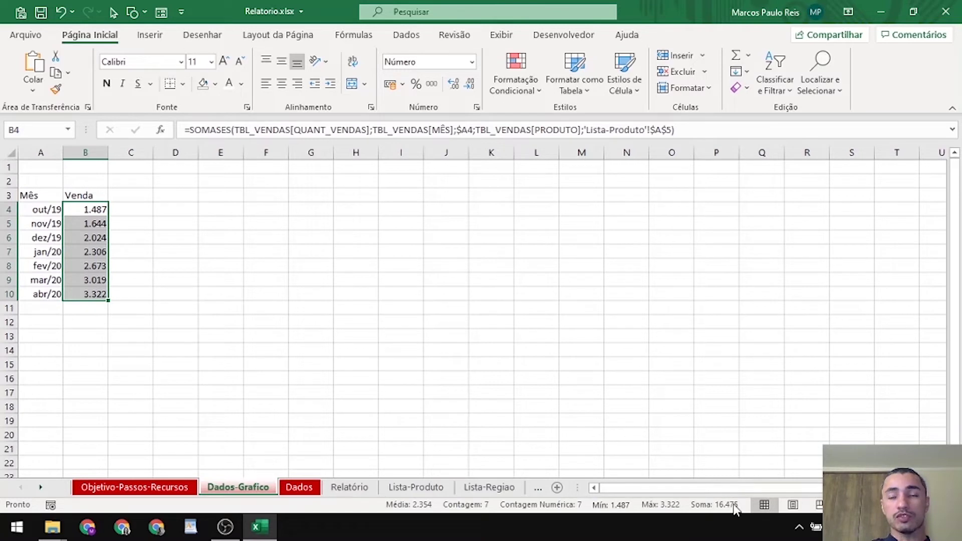
Choose Arroz Camil in the product combo box on Lista-Produto and check the monthly sales on Dados-Grafico
{"action": "left_click", "coordinate": [415, 489]}
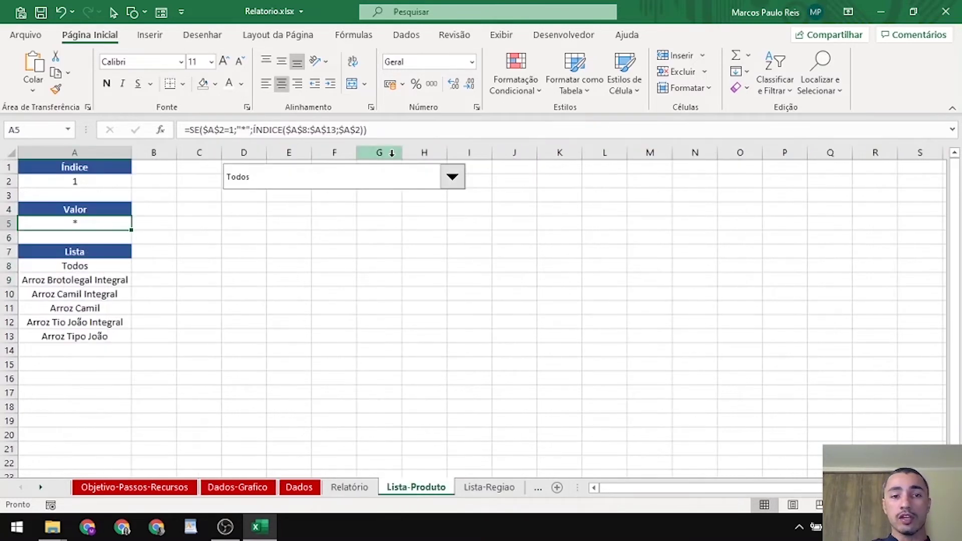
{"action": "left_click", "coordinate": [390, 178]}
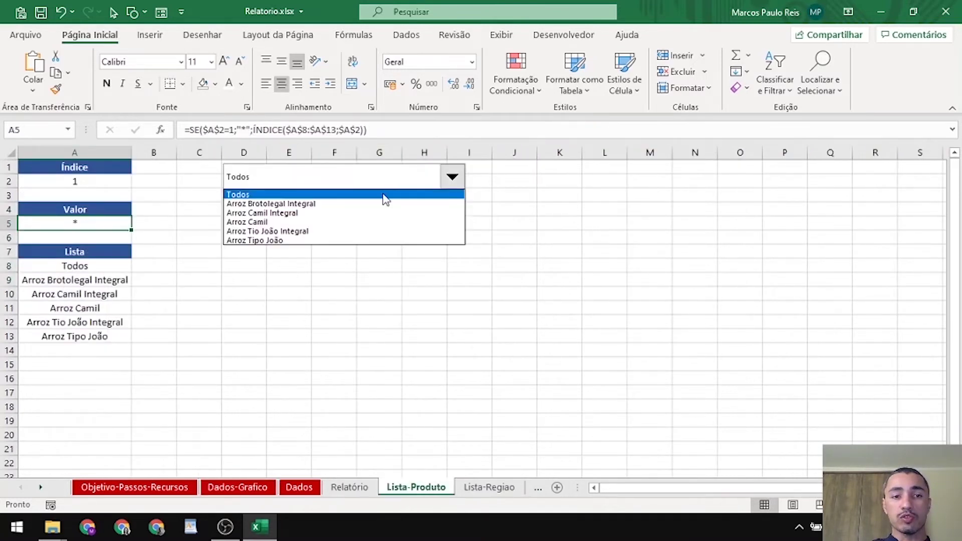
{"action": "left_click", "coordinate": [372, 222]}
{"action": "left_click", "coordinate": [351, 292]}
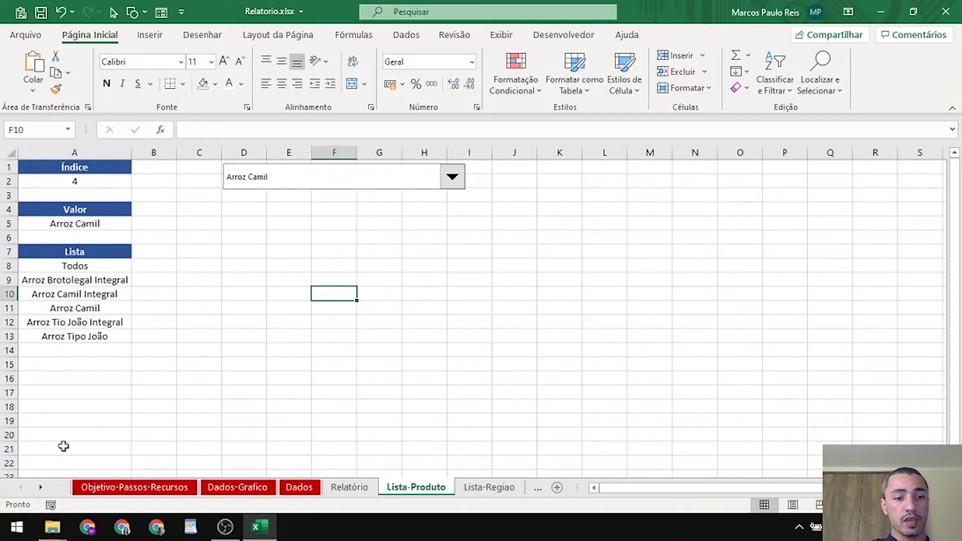
{"action": "left_click", "coordinate": [240, 488]}
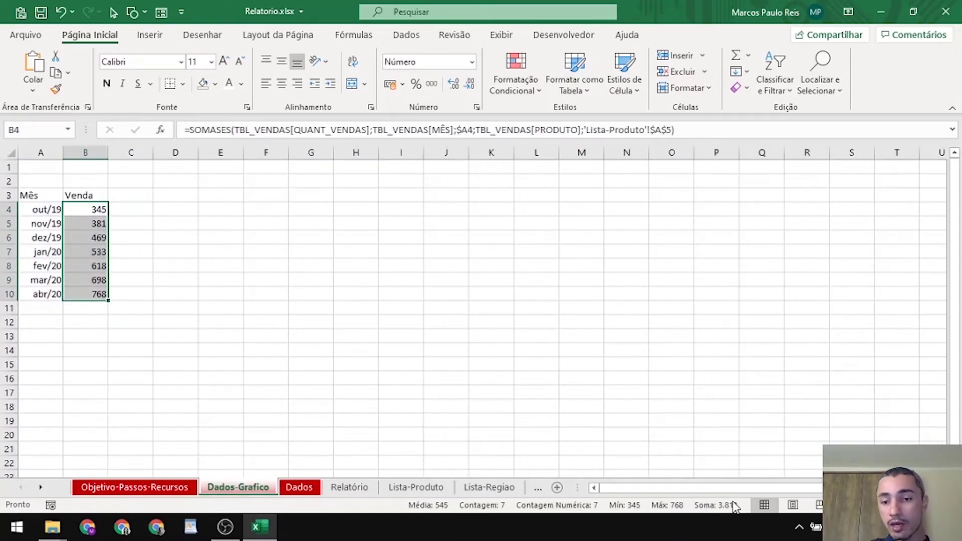
Filter the PRODUTO column of the sales table on Dados to show only Arroz Camil
{"action": "left_click", "coordinate": [299, 487]}
{"action": "left_click", "coordinate": [309, 297]}
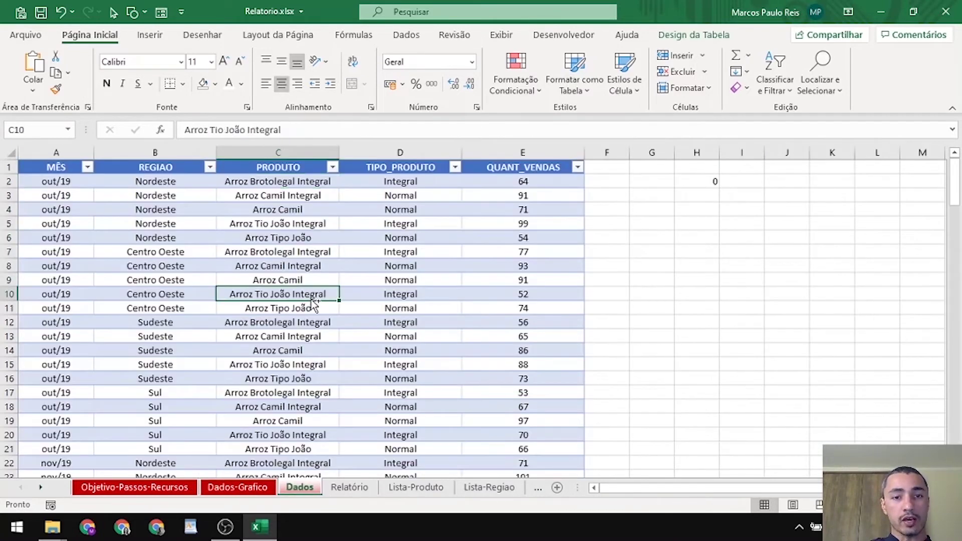
{"action": "key", "text": "ctrl+Up"}
{"action": "key", "text": "alt+Down"}
{"action": "key", "text": "Tab"}
{"action": "key", "text": "space"}
{"action": "key", "text": "Down"}
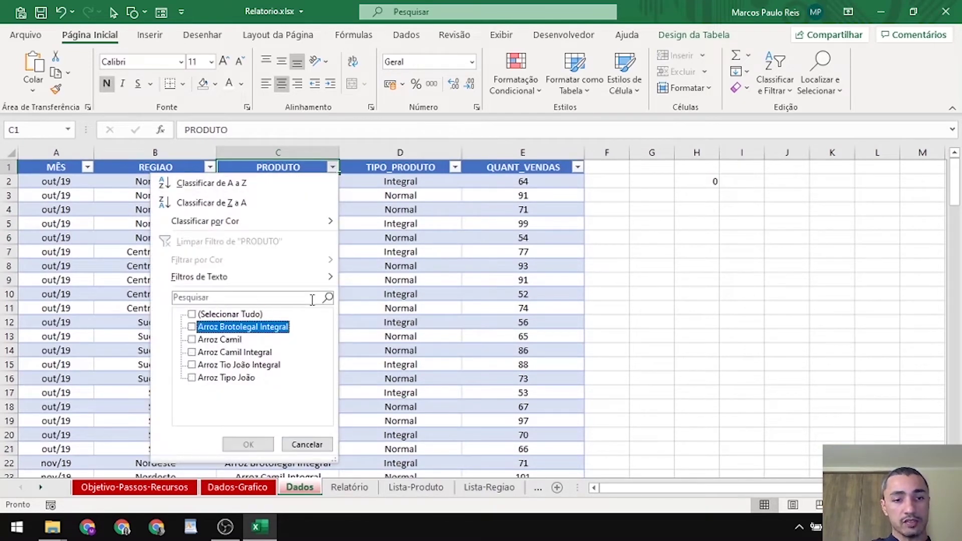
{"action": "key", "text": "Down"}
{"action": "key", "text": "space"}
{"action": "key", "text": "Return"}
{"action": "key", "text": "Right"}
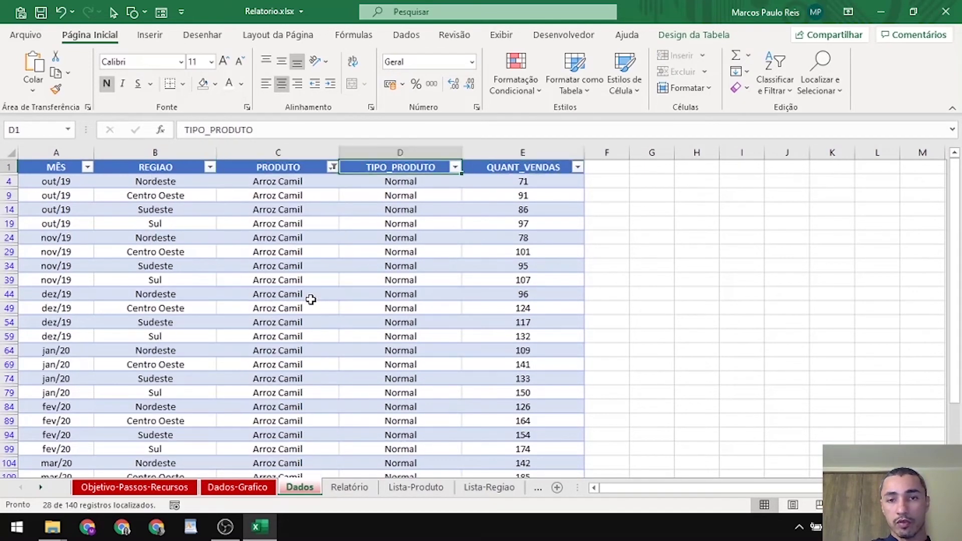
Check the sum of the filtered QUANT_VENDAS values and clear the PRODUTO filter
{"action": "key", "text": "Right"}
{"action": "key", "text": "Down"}
{"action": "key", "text": "ctrl+shift+Down"}
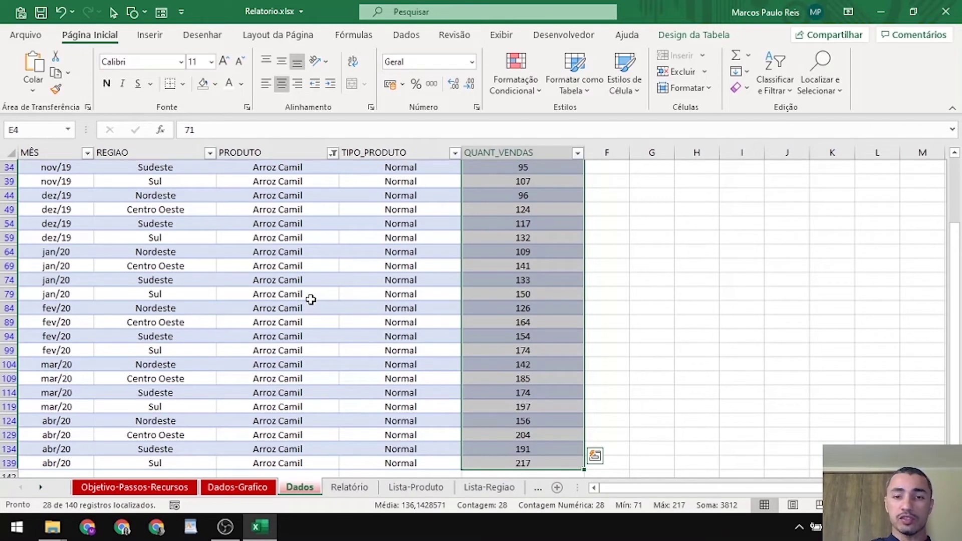
{"action": "key", "text": "ctrl+q"}
{"action": "key", "text": "Escape"}
{"action": "key", "text": "ctrl+Up"}
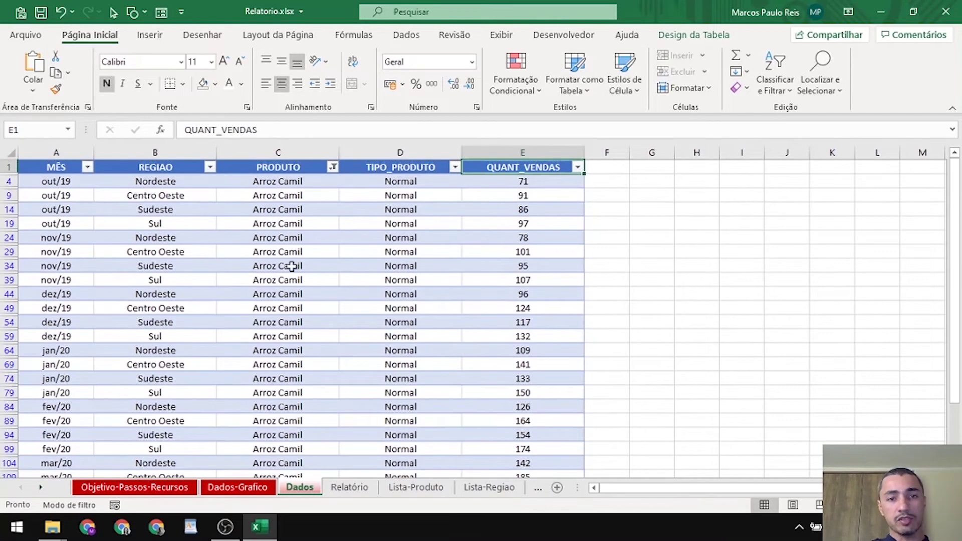
{"action": "left_click", "coordinate": [333, 168]}
{"action": "left_click", "coordinate": [252, 246]}
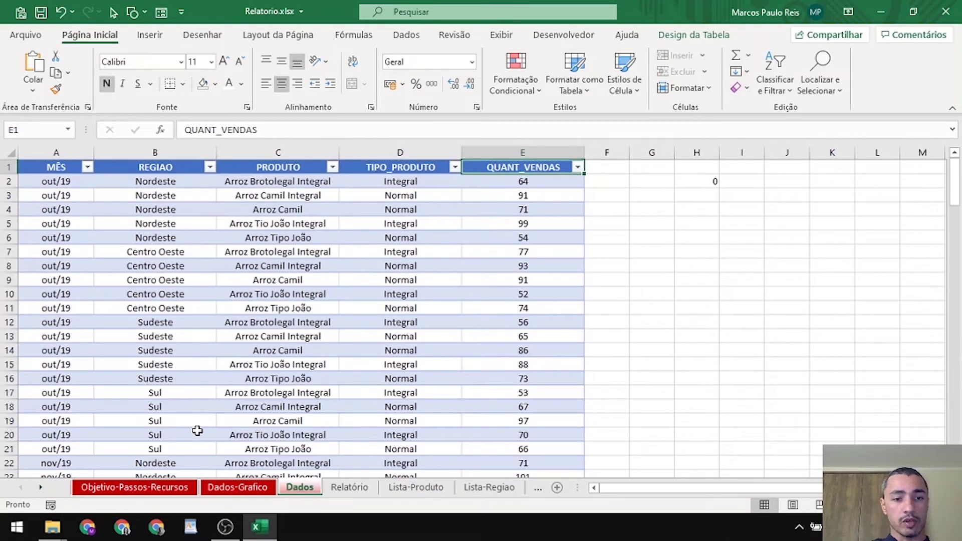
Review the monthly sales on Dados-Grafico alongside the PRODUTO and REGIAO columns on Dados
{"action": "left_click", "coordinate": [250, 489]}
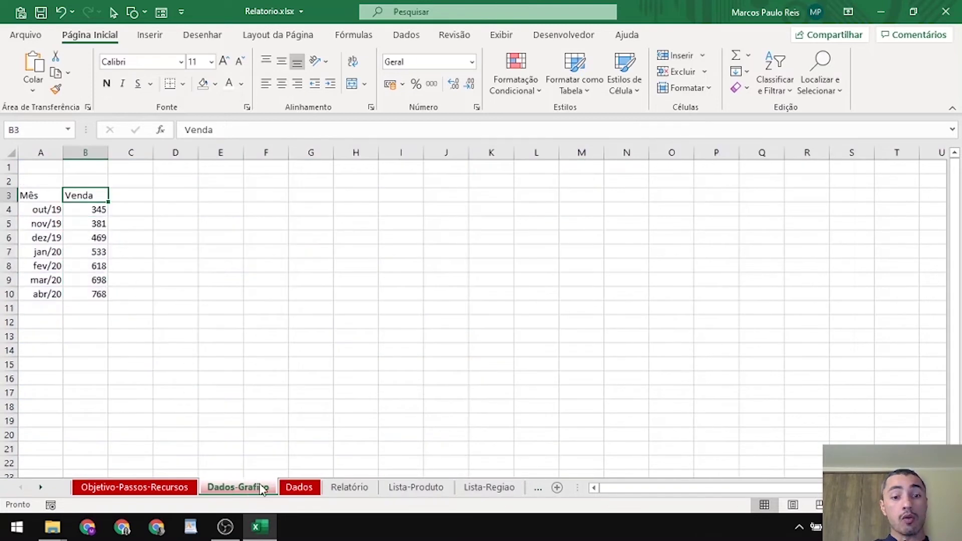
{"action": "left_click", "coordinate": [305, 488]}
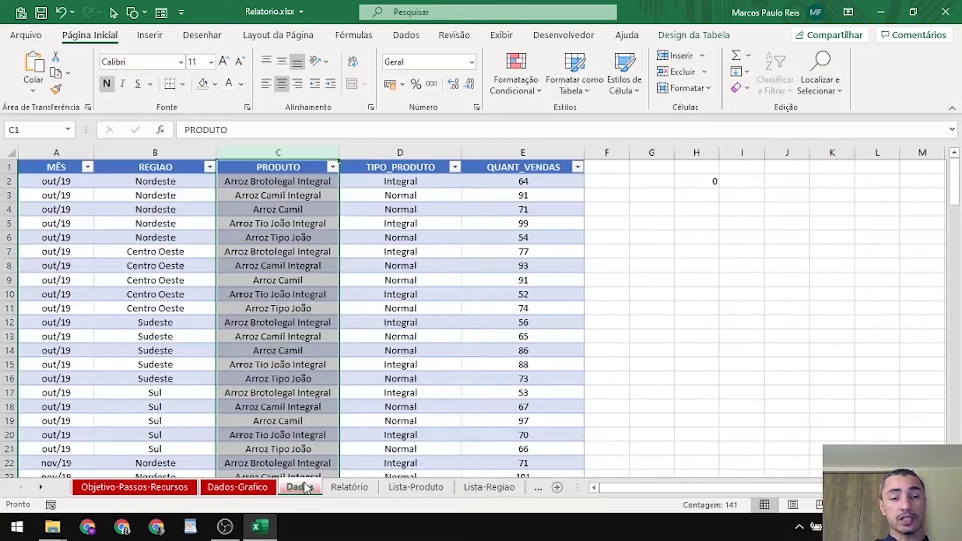
{"action": "left_click", "coordinate": [253, 279]}
{"action": "left_click", "coordinate": [279, 152]}
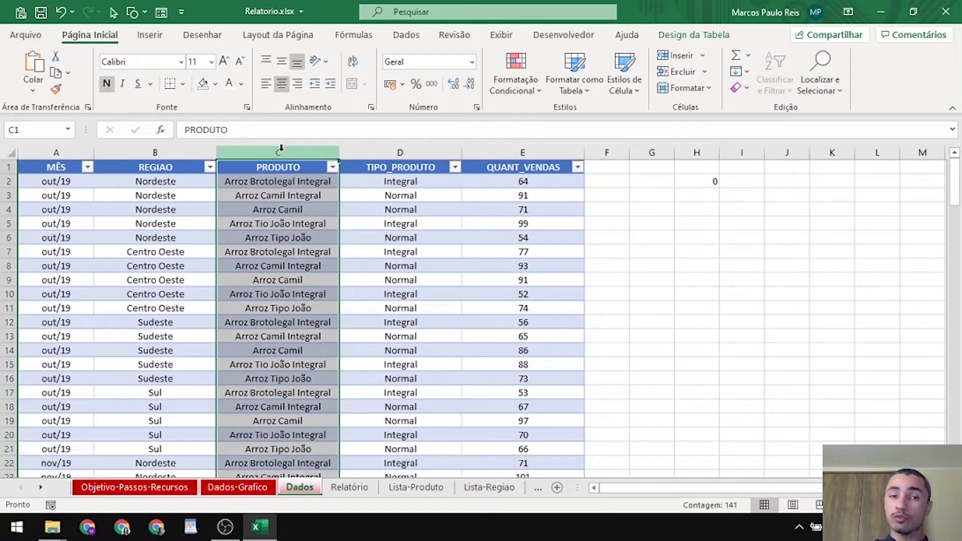
{"action": "left_click", "coordinate": [191, 223]}
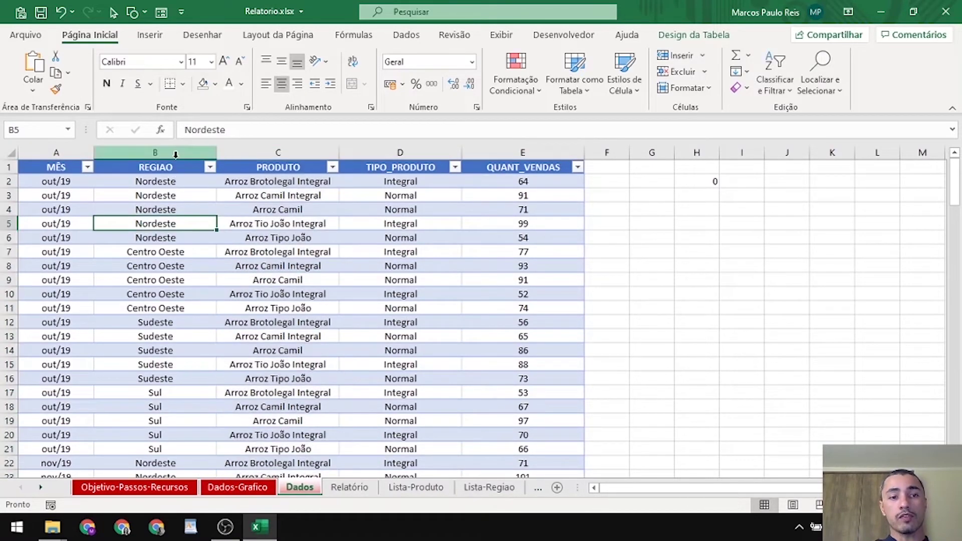
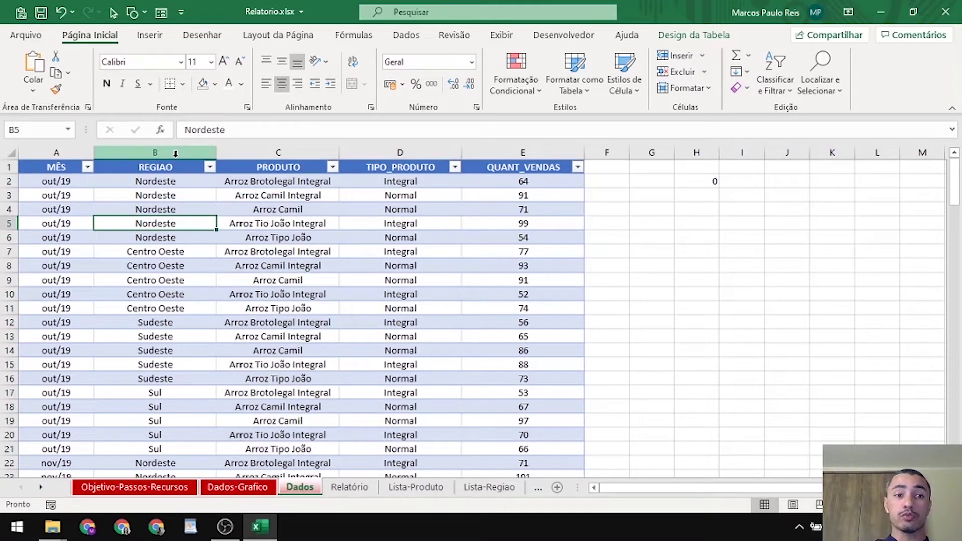
Add TBL_VENDAS[REGIAO] as the third criteria range in the SOMASES formula of cell B4 on Dados-Grafico
{"action": "left_click", "coordinate": [176, 153]}
{"action": "left_click", "coordinate": [256, 487]}
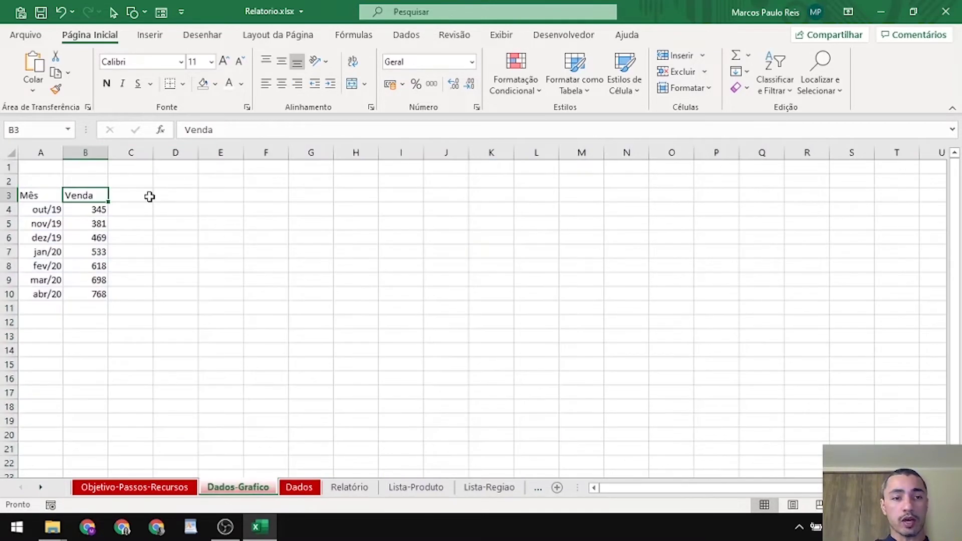
{"action": "left_click", "coordinate": [96, 206]}
{"action": "type", "text": "=SOMASES(TBL_VENDAS[QUANT_VENDAS];TBL_VENDAS[MÊS];$A4;TBL_VENDAS[PRODUTO];'Lista-Produto'!$A$5)"}
{"action": "key", "text": "F2"}
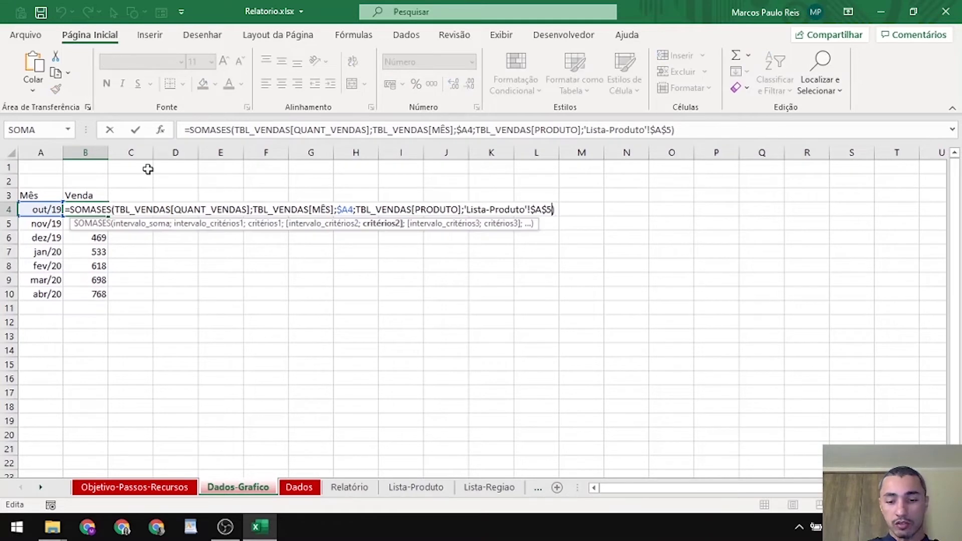
{"action": "type", "text": ";TB"}
{"action": "key", "text": "Tab"}
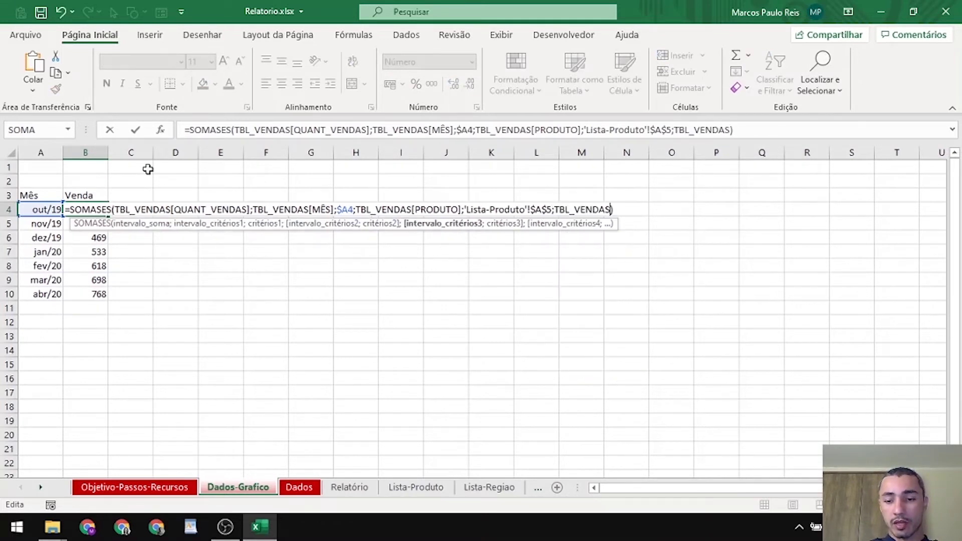
{"action": "type", "text": "["}
{"action": "key", "text": "Down"}
{"action": "key", "text": "Down"}
{"action": "key", "text": "Tab"}
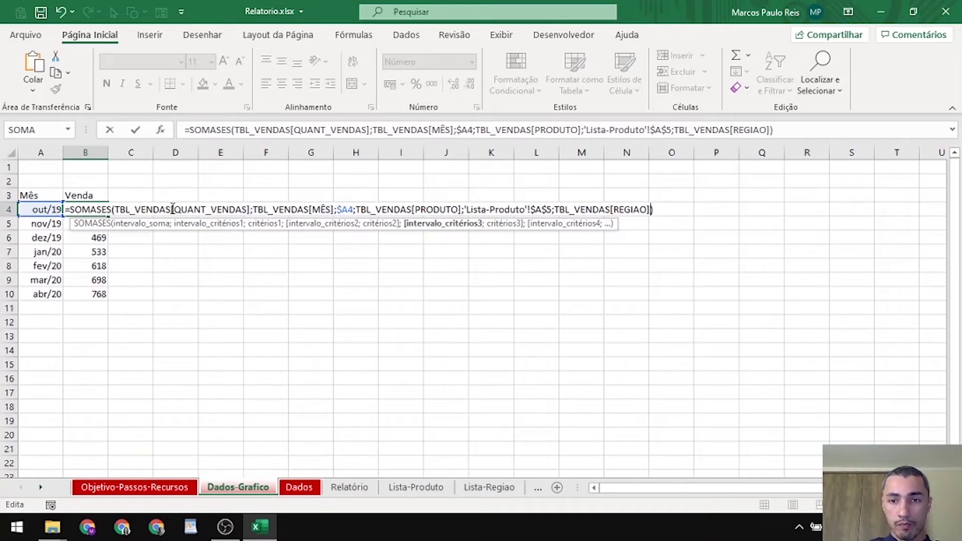
Set the third SOMASES criterion to the absolute reference 'Lista-Regiao'!$A$5 and confirm the formula
{"action": "type", "text": ";"}
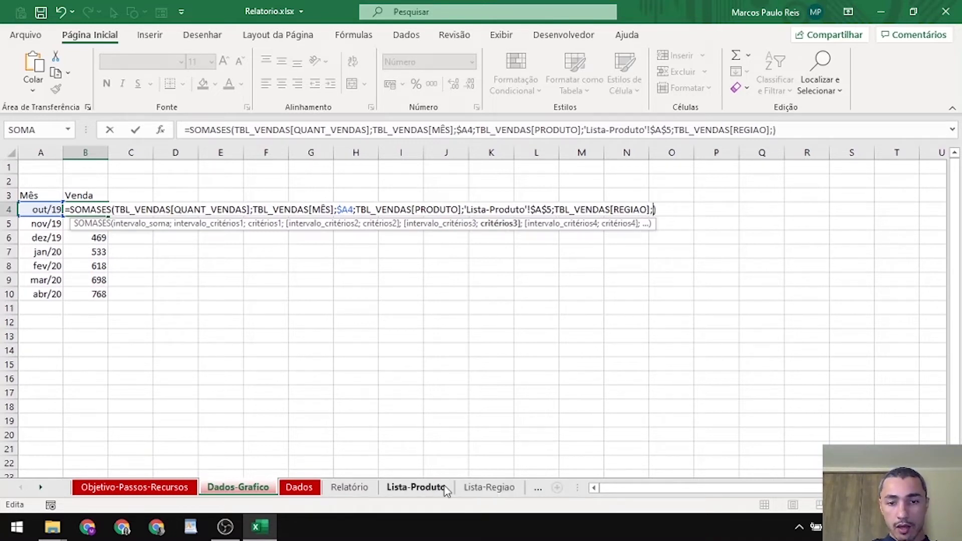
{"action": "left_click", "coordinate": [469, 489]}
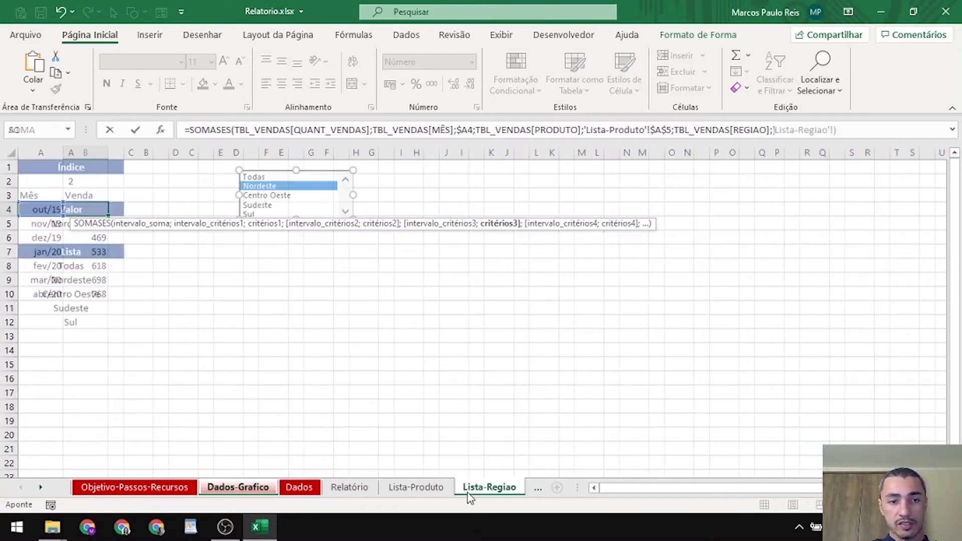
{"action": "left_click", "coordinate": [45, 223]}
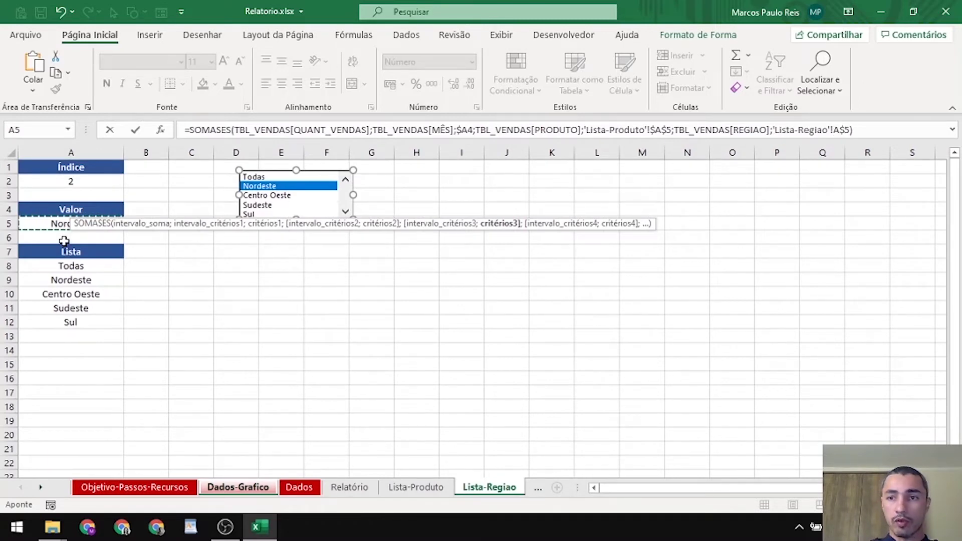
{"action": "key", "text": "F4"}
{"action": "key", "text": "F4"}
{"action": "key", "text": "F4"}
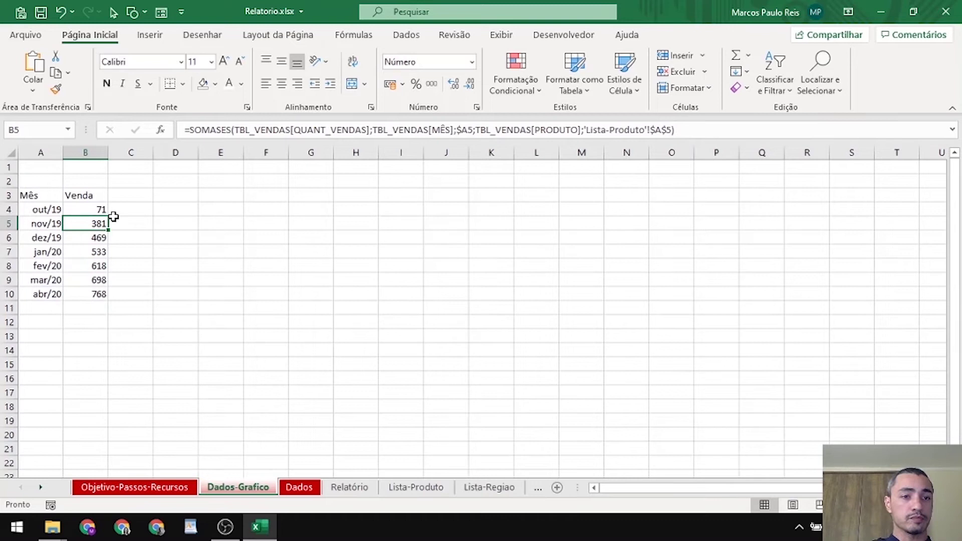
Fill the updated SOMASES formula from B4 down through B10 for all months
{"action": "key", "text": "Up"}
{"action": "key", "text": "ctrl+shift+Down"}
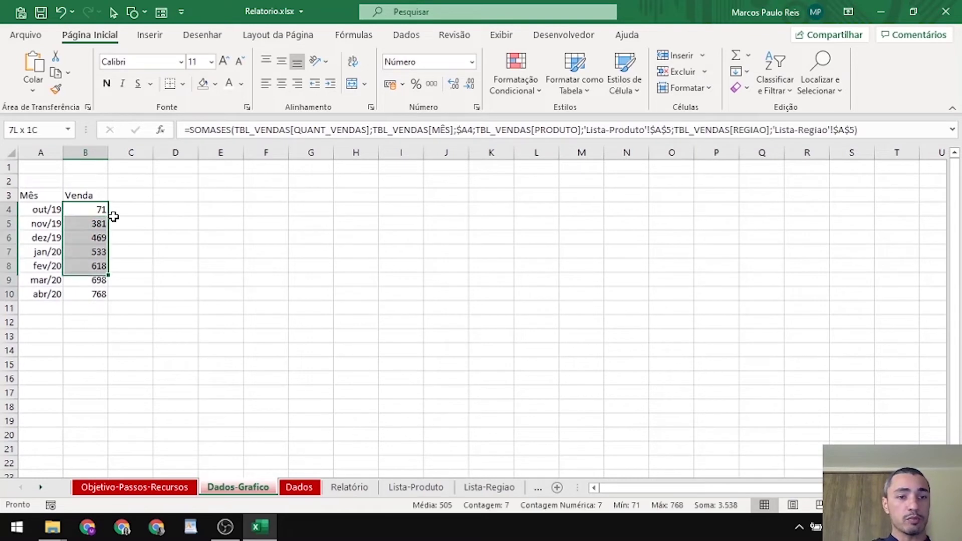
{"action": "key", "text": "ctrl+d"}
{"action": "key", "text": "Up"}
{"action": "key", "text": "Down"}
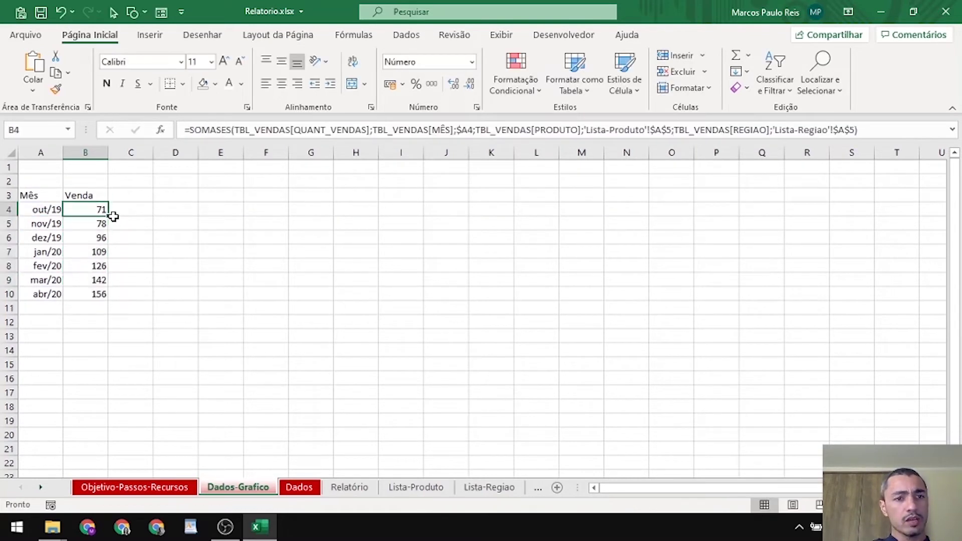
{"action": "key", "text": "Up"}
{"action": "key", "text": "Down"}
{"action": "key", "text": "Down"}
{"action": "key", "text": "Up"}
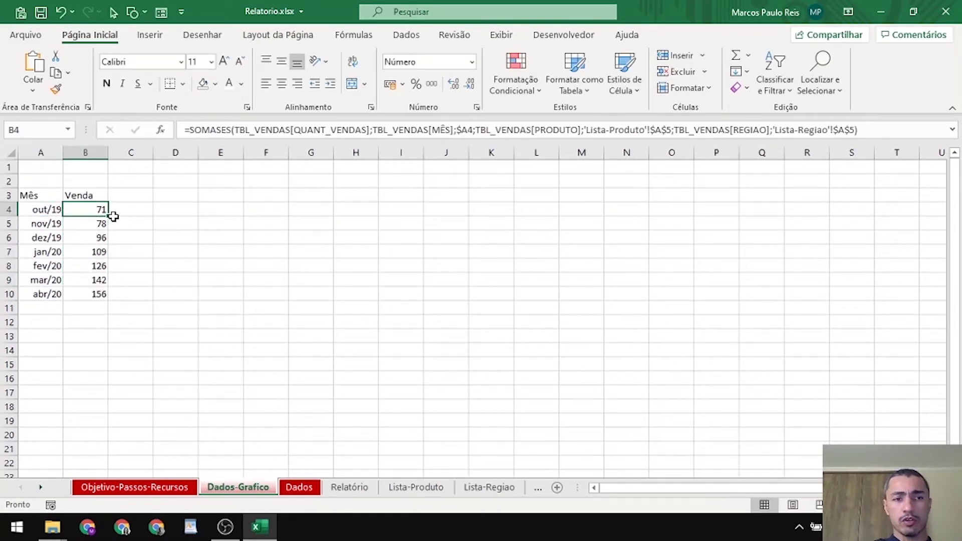
{"action": "key", "text": "Down"}
Choose Todas in the region list box on Lista-Regiao and check the monthly sales on Dados-Grafico
{"action": "left_click", "coordinate": [487, 489]}
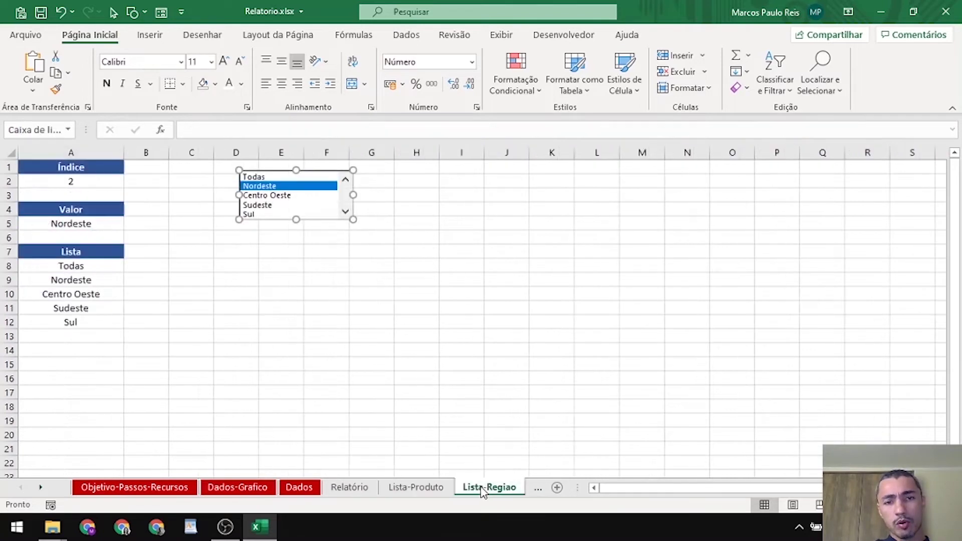
{"action": "left_click", "coordinate": [273, 177]}
{"action": "left_click", "coordinate": [264, 288]}
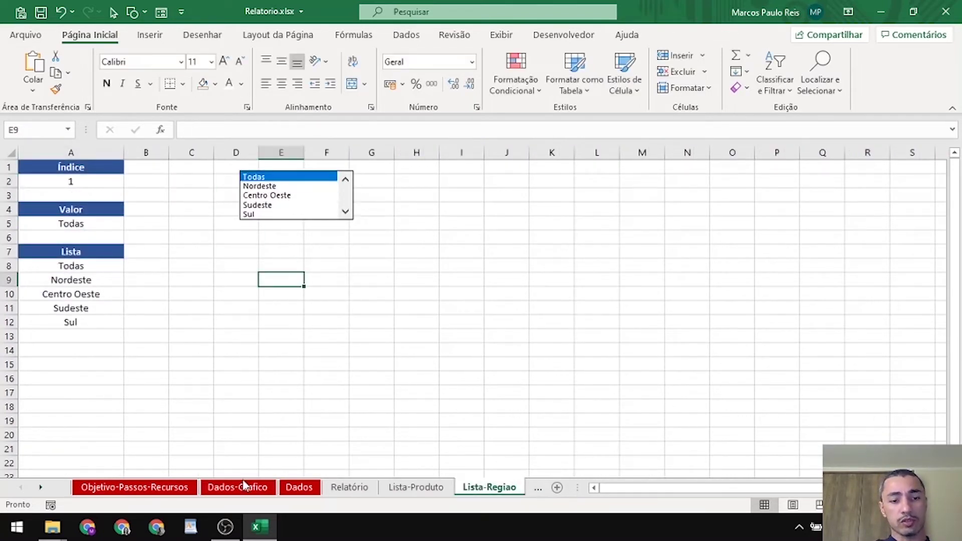
{"action": "left_click", "coordinate": [249, 496]}
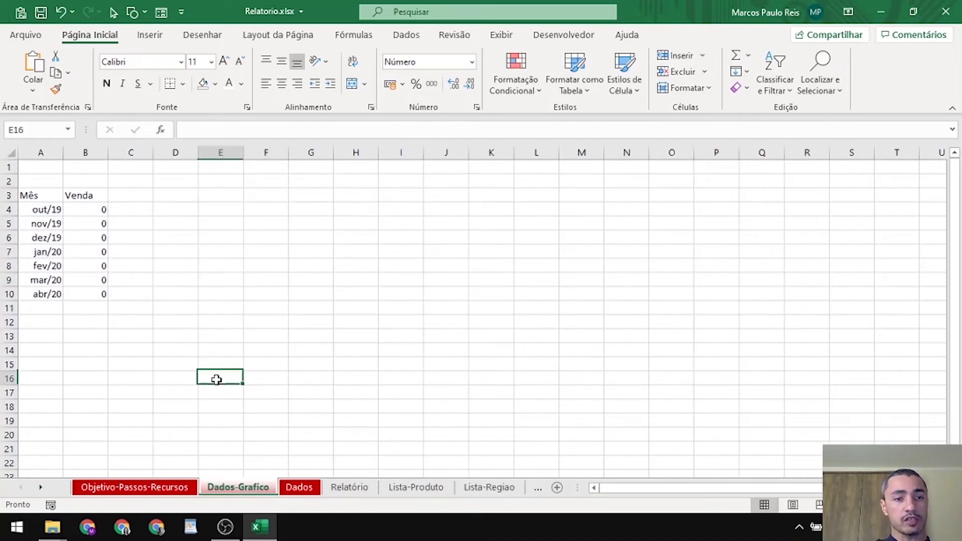
{"action": "left_click", "coordinate": [83, 209]}
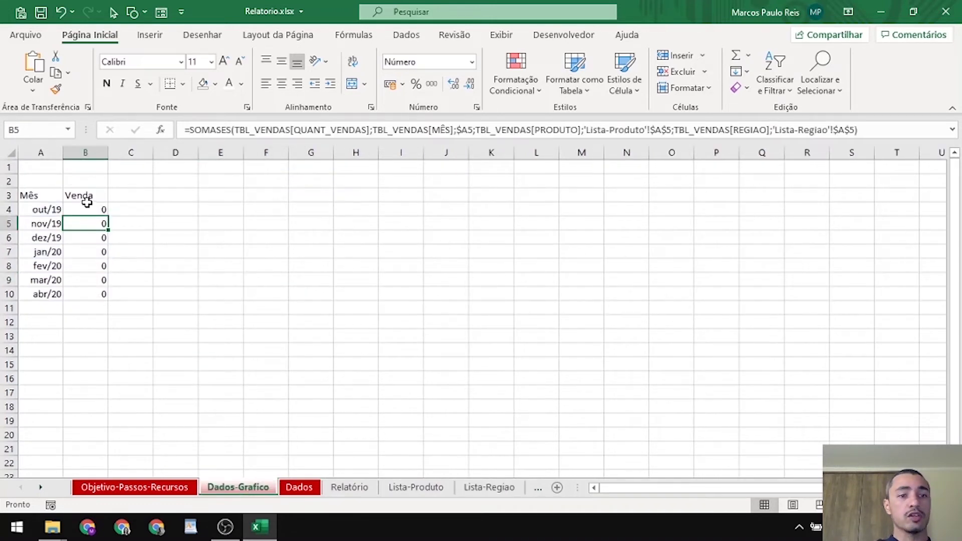
Change the Valor formula in A5 on Lista-Regiao to =SE(A2=1;"*";ÍNDICE($A$8:$A$12;$A$2))
{"action": "left_click", "coordinate": [490, 490]}
{"action": "left_click", "coordinate": [75, 210]}
{"action": "key", "text": "Down"}
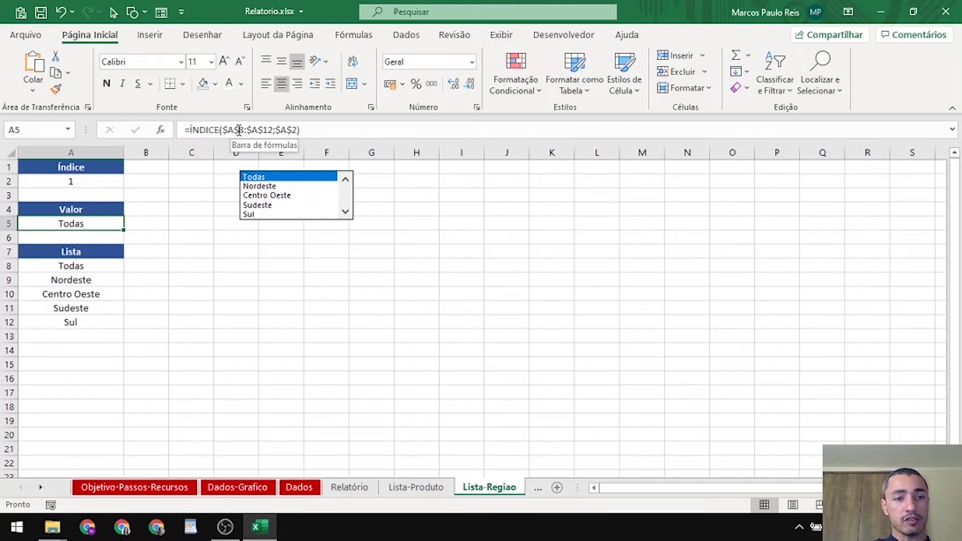
{"action": "left_click", "coordinate": [239, 130]}
{"action": "key", "text": "BackSpace"}
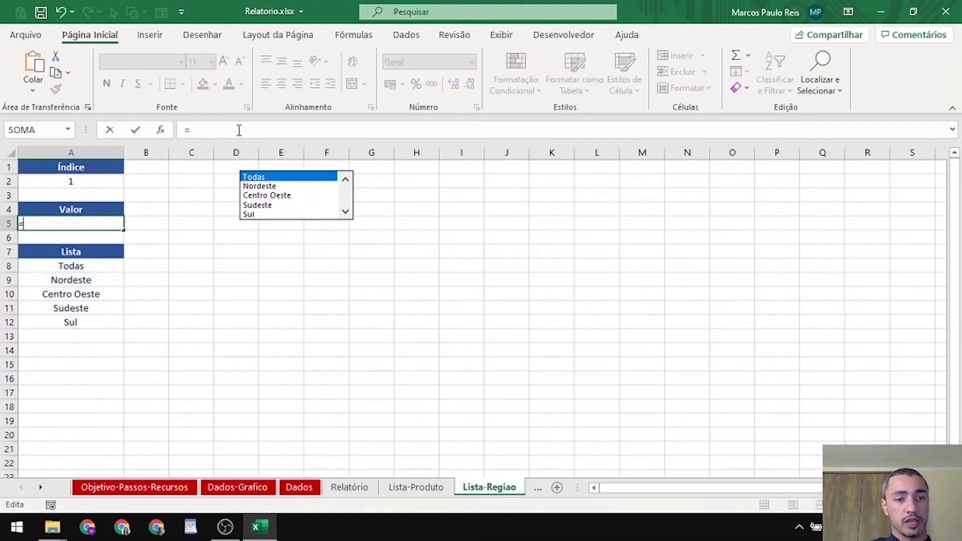
{"action": "type", "text": "SE("}
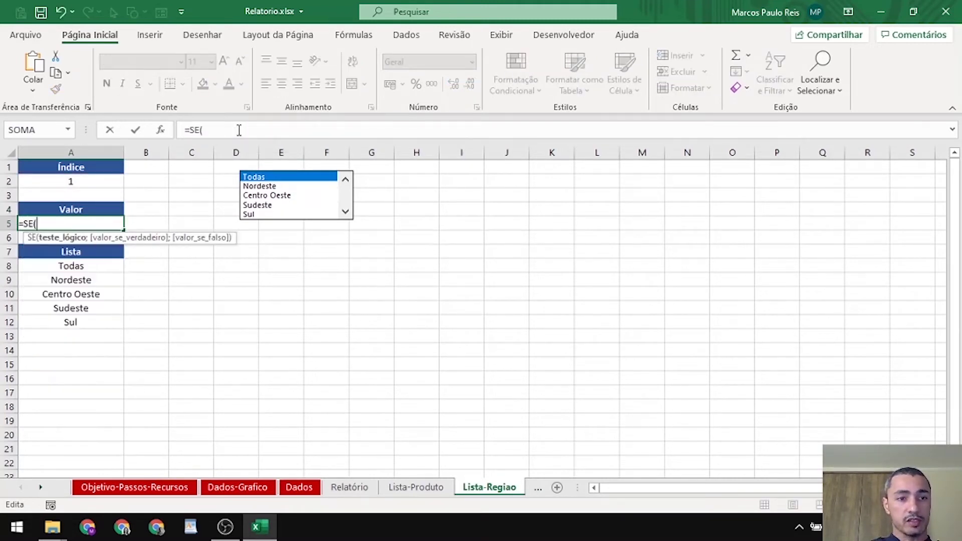
{"action": "left_click", "coordinate": [71, 178]}
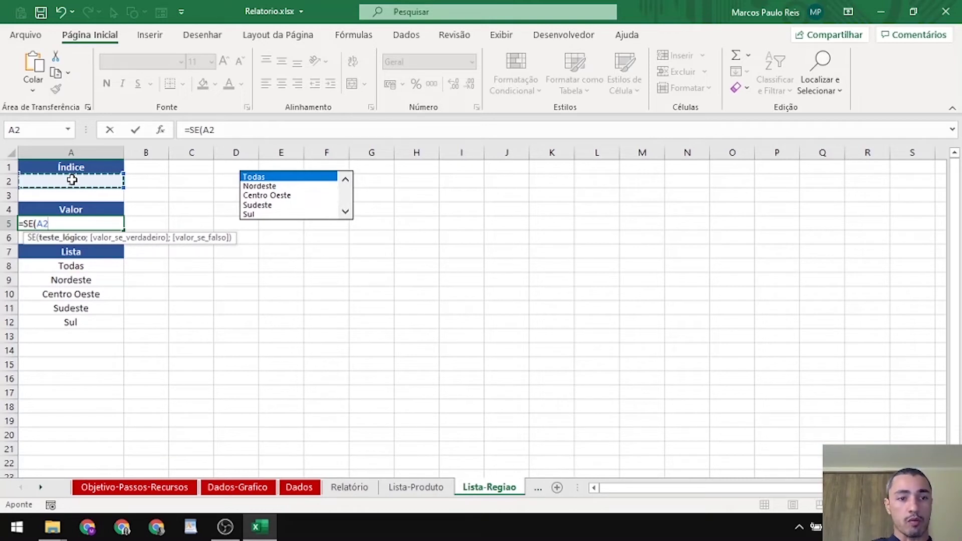
{"action": "type", "text": "="}
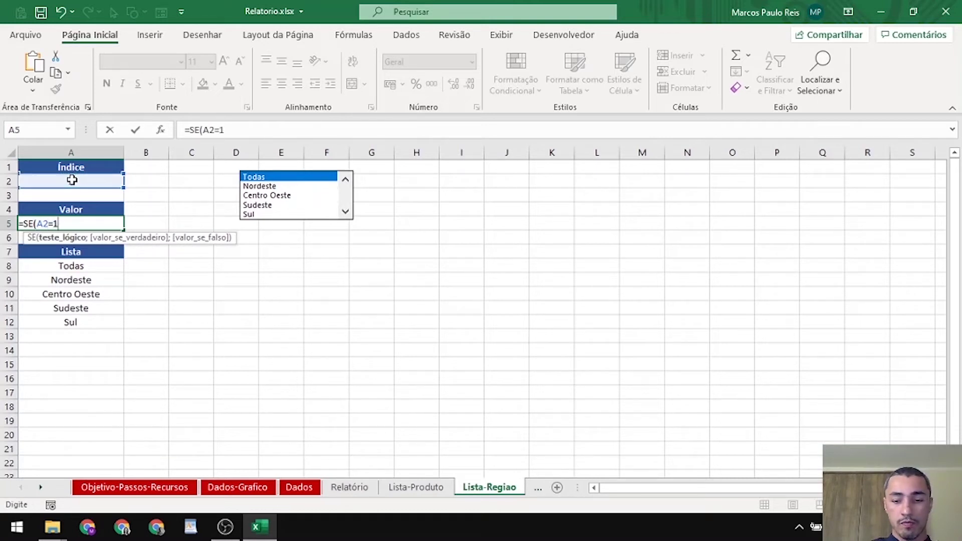
{"action": "type", "text": "1;"}
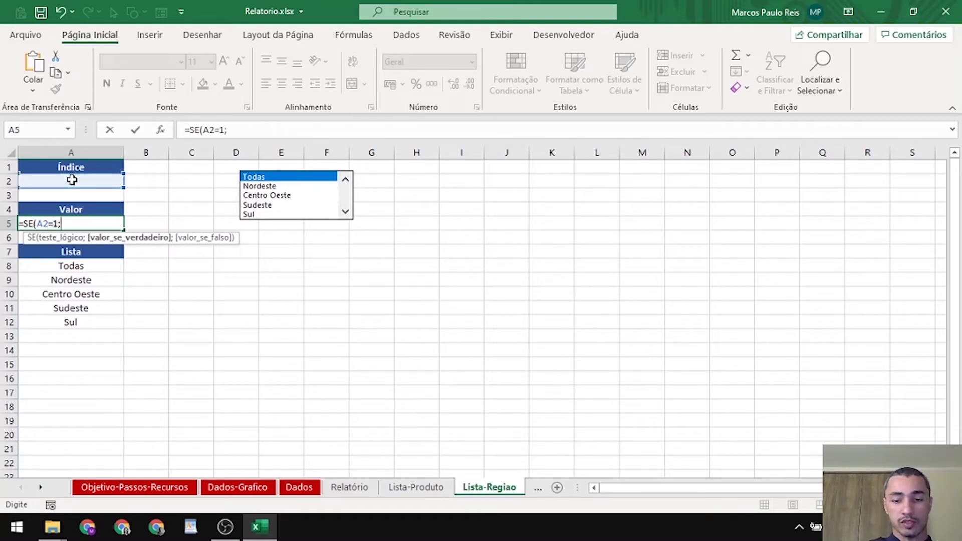
{"action": "type", "text": "\"*\""}
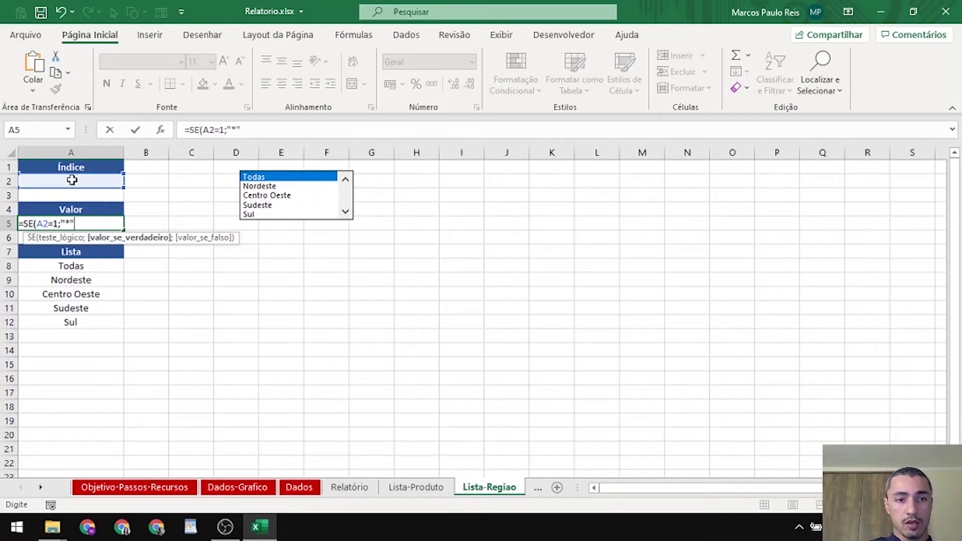
{"action": "type", "text": ";ÍNDICE($A$8:$A$12;$A$2))"}
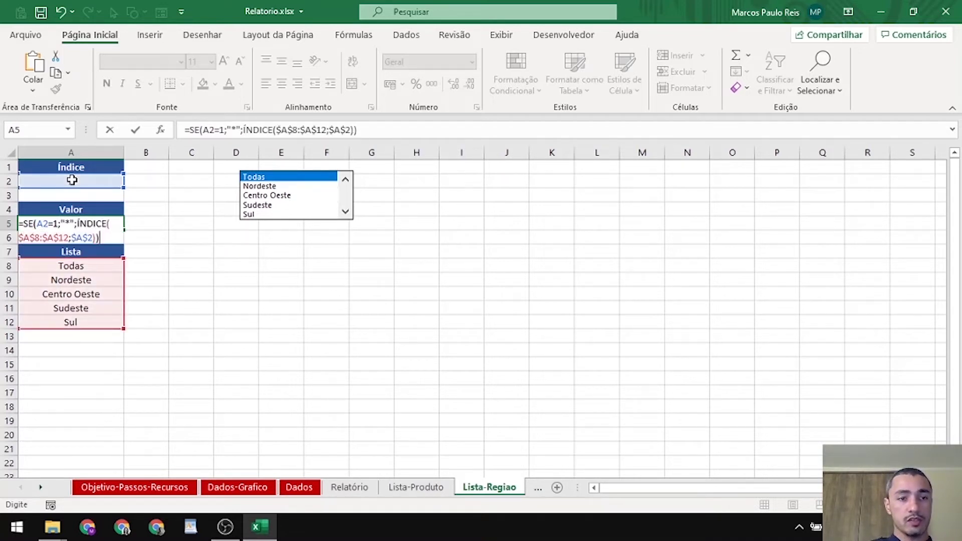
{"action": "key", "text": "Return"}
{"action": "key", "text": "Up"}
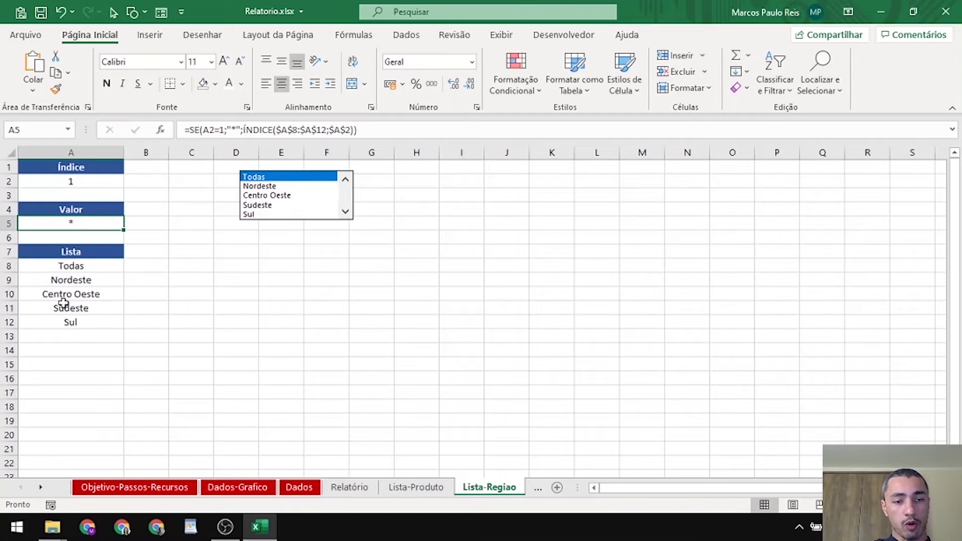
Check the monthly sales on Dados-Grafico with all regions selected
{"action": "left_click", "coordinate": [238, 487]}
{"action": "left_click", "coordinate": [180, 336]}
{"action": "left_click", "coordinate": [90, 212]}
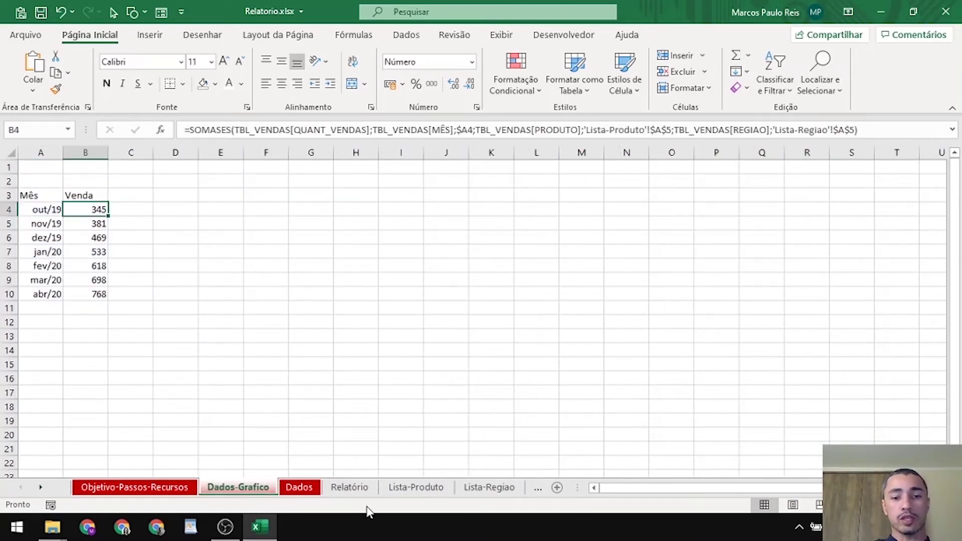
Choose Todos in the product combo box on Lista-Produto and check the monthly sales on Dados-Grafico
{"action": "left_click", "coordinate": [416, 487]}
{"action": "left_click", "coordinate": [309, 184]}
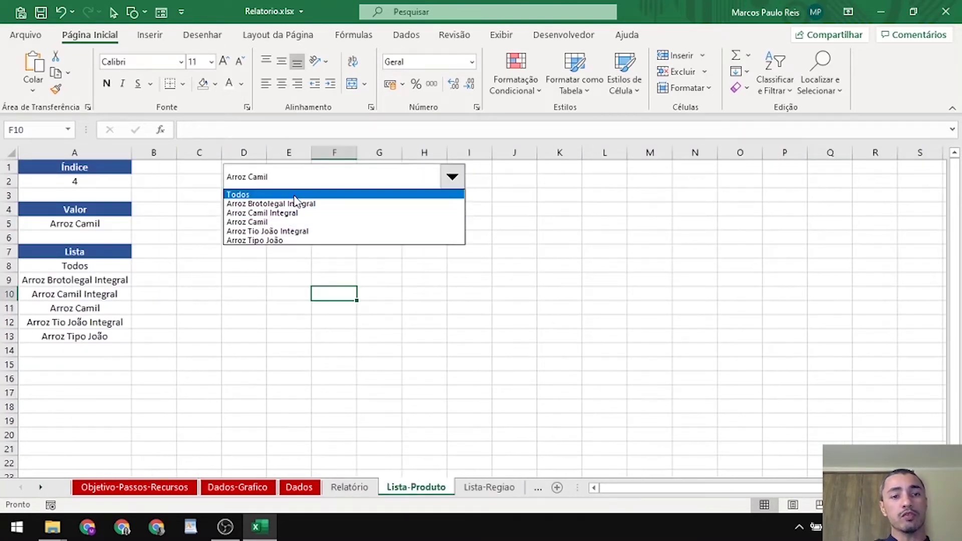
{"action": "left_click", "coordinate": [297, 195]}
{"action": "left_click", "coordinate": [246, 238]}
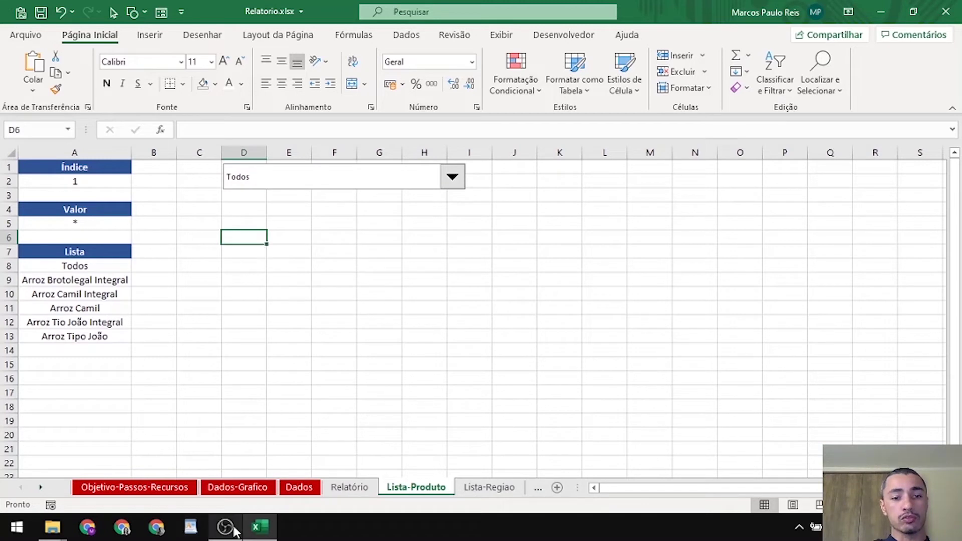
{"action": "left_click", "coordinate": [238, 487]}
{"action": "key", "text": "ctrl+shift+Down"}
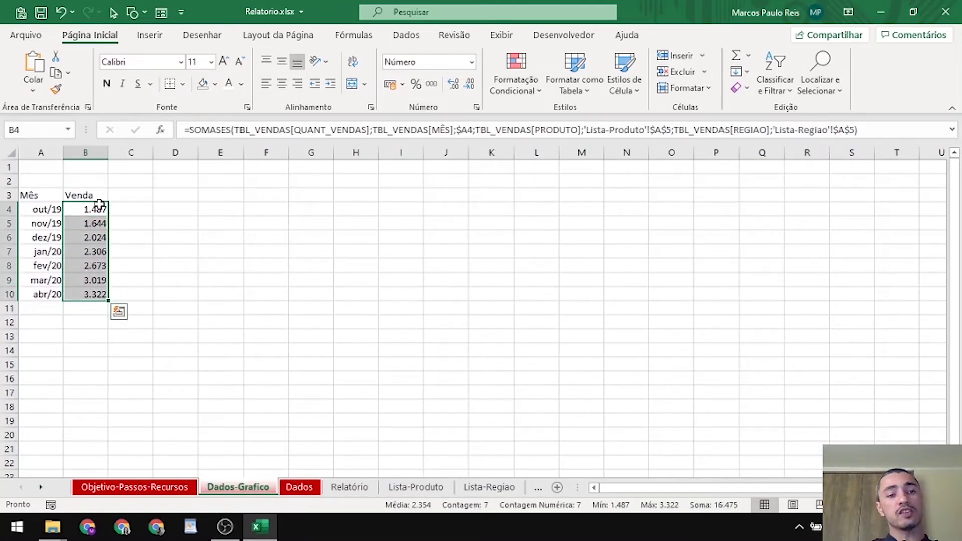
{"action": "left_click", "coordinate": [177, 270]}
Examine the PRODUTO, QUANT_VENDAS and TIPO_PRODUTO columns of the sales table on Dados
{"action": "left_click", "coordinate": [319, 490]}
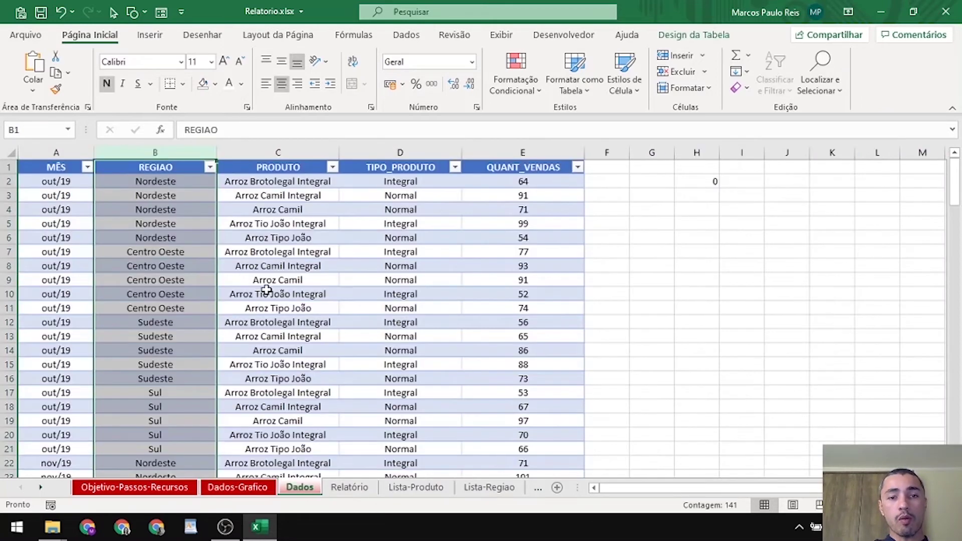
{"action": "left_click", "coordinate": [266, 290]}
{"action": "key", "text": "ctrl+Up"}
{"action": "key", "text": "Right"}
{"action": "key", "text": "Right"}
{"action": "key", "text": "Down"}
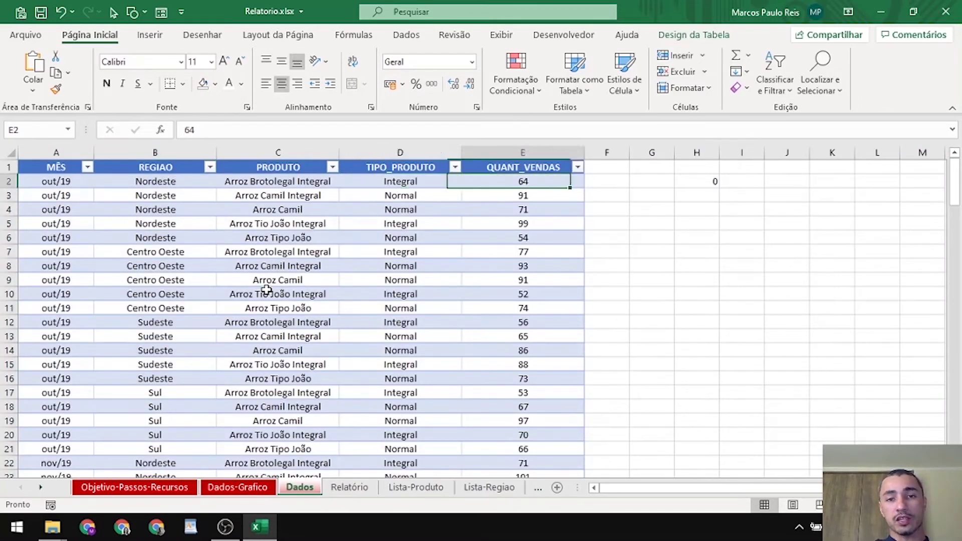
{"action": "key", "text": "Left"}
{"action": "key", "text": "Up"}
{"action": "key", "text": "Down"}
{"action": "key", "text": "Up"}
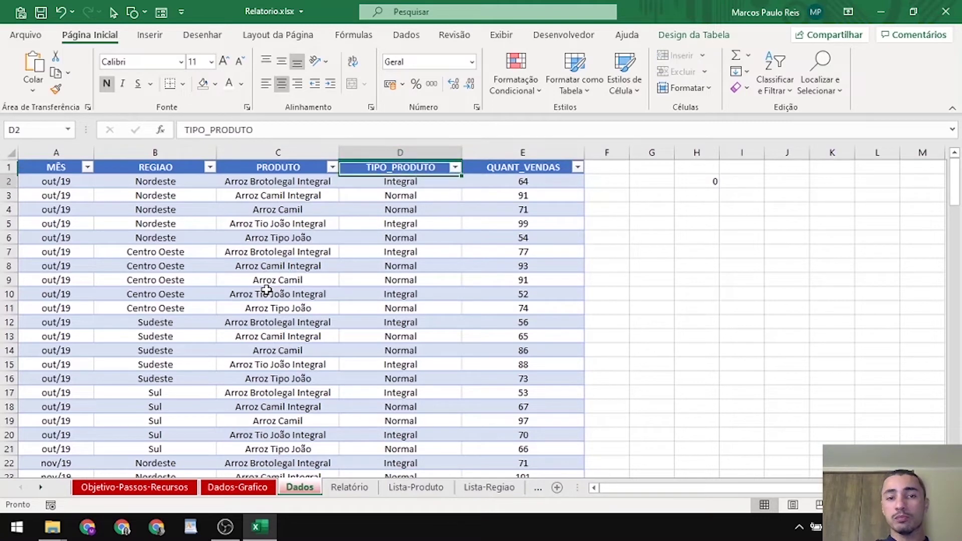
{"action": "key", "text": "Down"}
Add TBL_VENDAS[TIPO_PRODUTO] as another criteria range at the end of the SOMASES formula in B4 on Dados-Grafico
{"action": "left_click", "coordinate": [238, 488]}
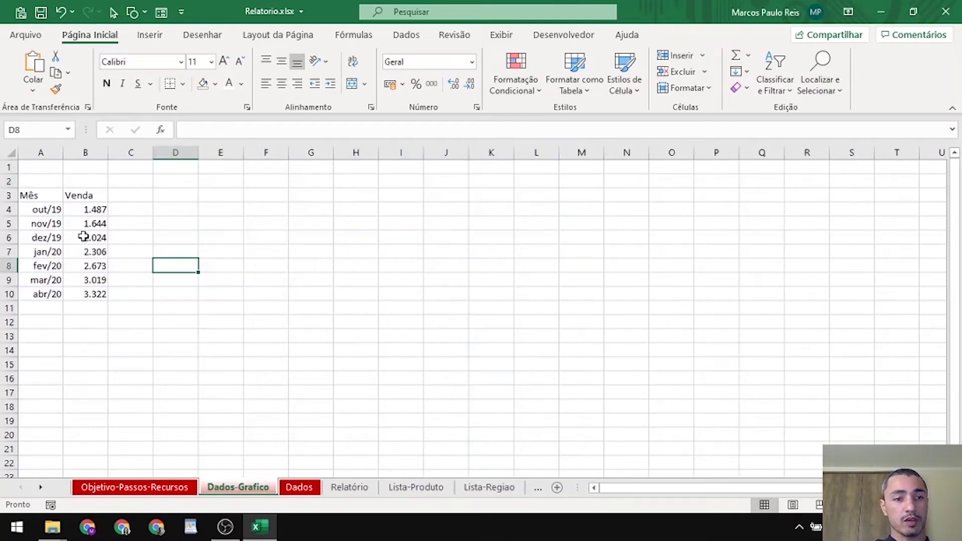
{"action": "left_click", "coordinate": [84, 211]}
{"action": "key", "text": "F2"}
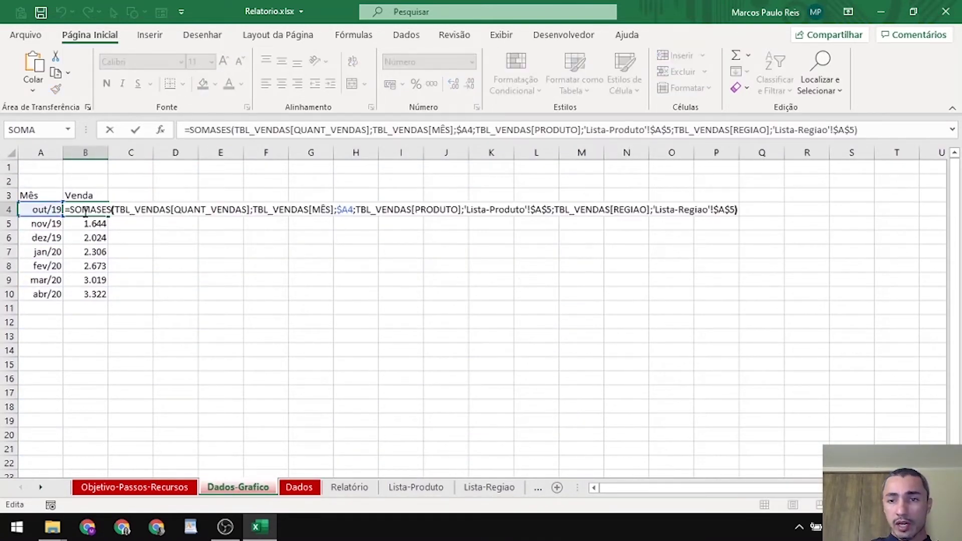
{"action": "key", "text": "Left"}
{"action": "type", "text": ";tbl"}
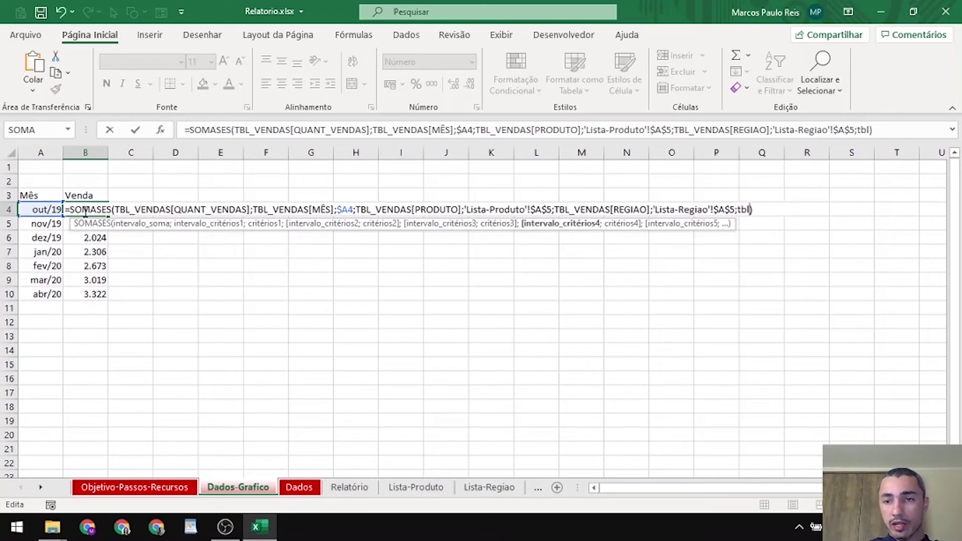
{"action": "key", "text": "Tab"}
{"action": "type", "text": "["}
{"action": "key", "text": "Down"}
{"action": "key", "text": "Down"}
{"action": "key", "text": "Down"}
{"action": "key", "text": "Down"}
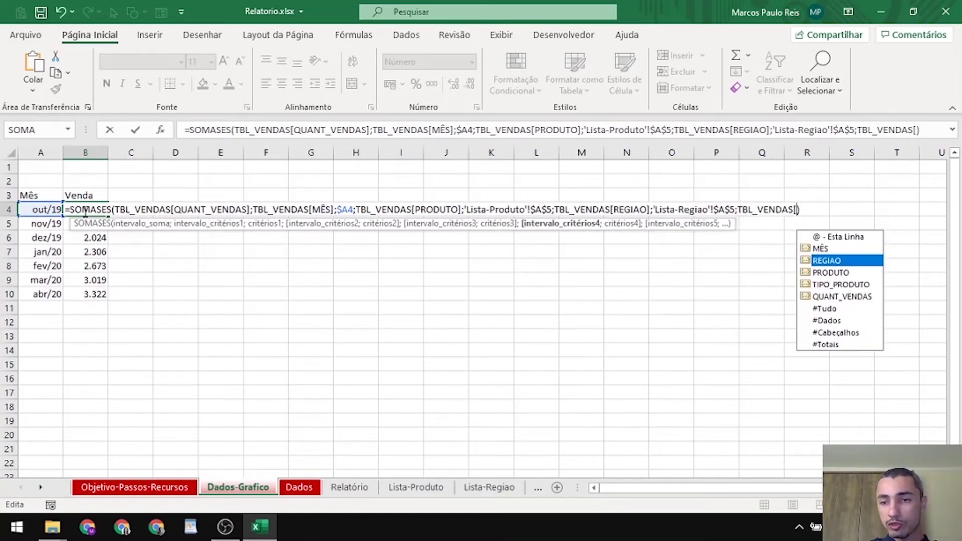
{"action": "key", "text": "Tab"}
{"action": "type", "text": "]"}
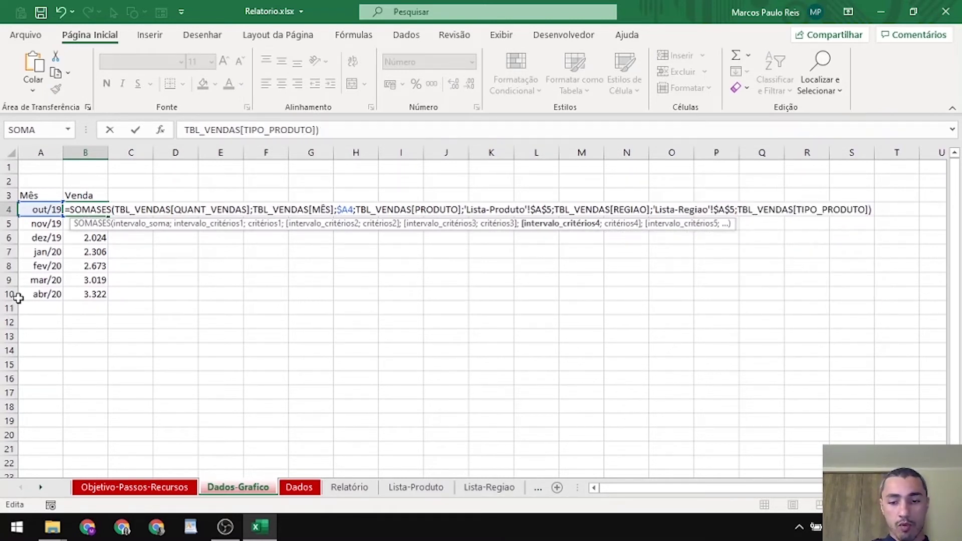
Complete the B4 formula with the absolute criterion 'Lista-Tipo-Produto'!$A$5 for the TIPO_PRODUTO range
{"action": "type", "text": ";"}
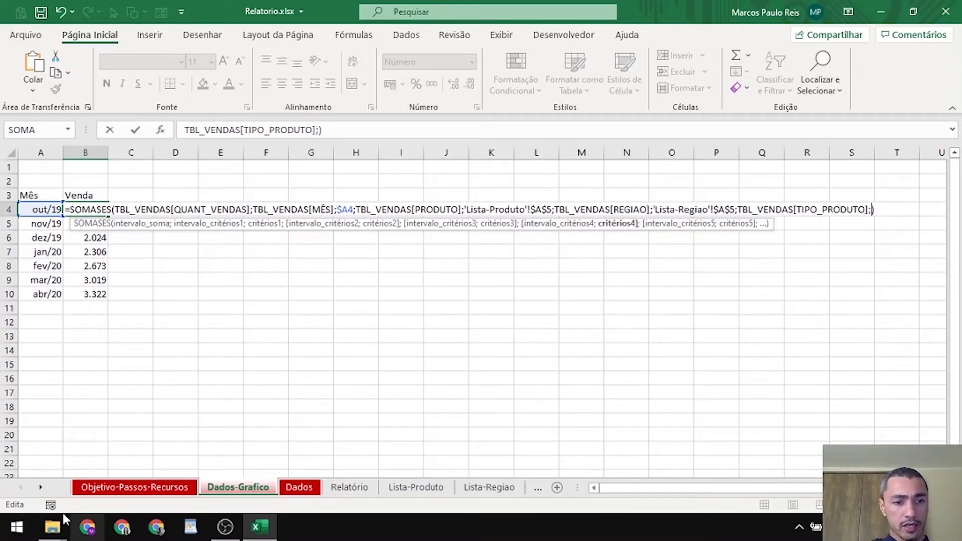
{"action": "left_click", "coordinate": [40, 487]}
{"action": "left_click", "coordinate": [446, 492]}
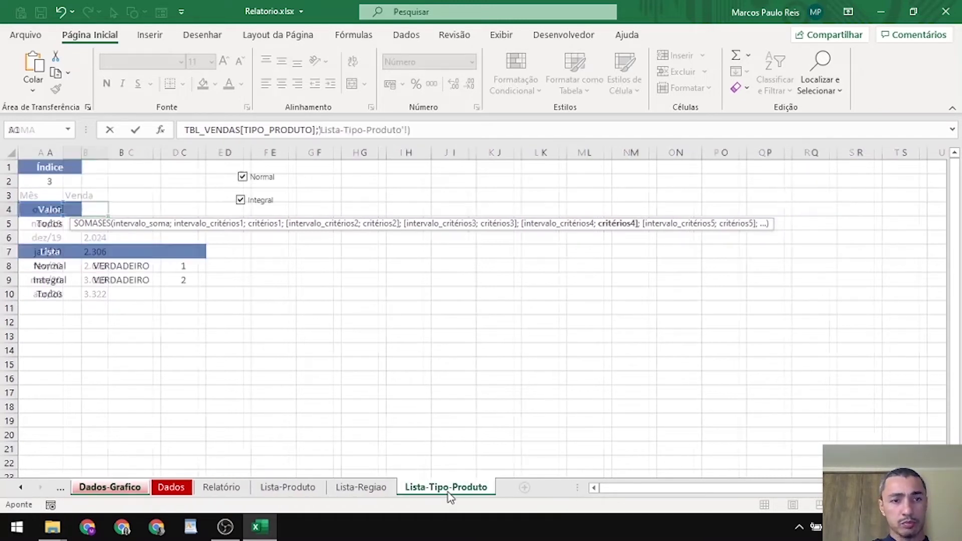
{"action": "left_click", "coordinate": [52, 224]}
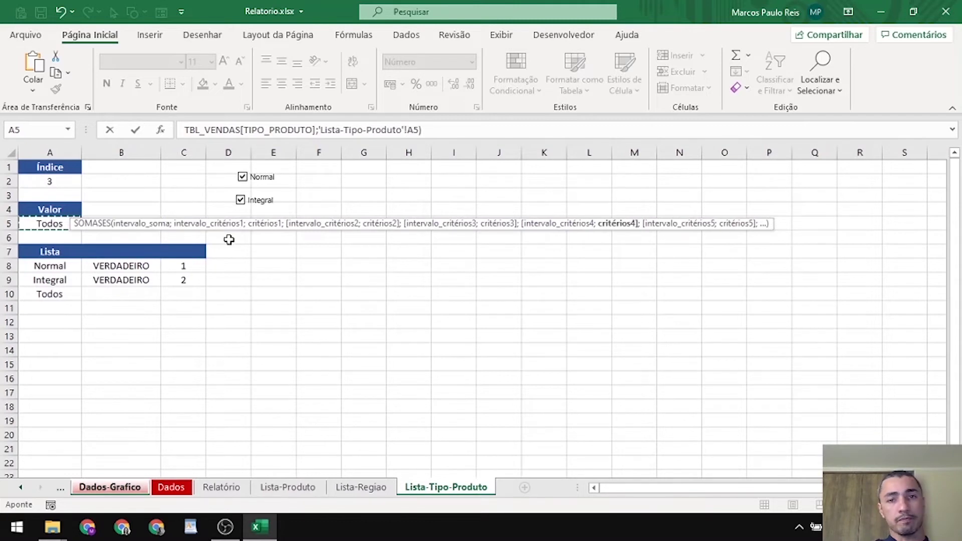
{"action": "key", "text": "F4"}
{"action": "key", "text": "Return"}
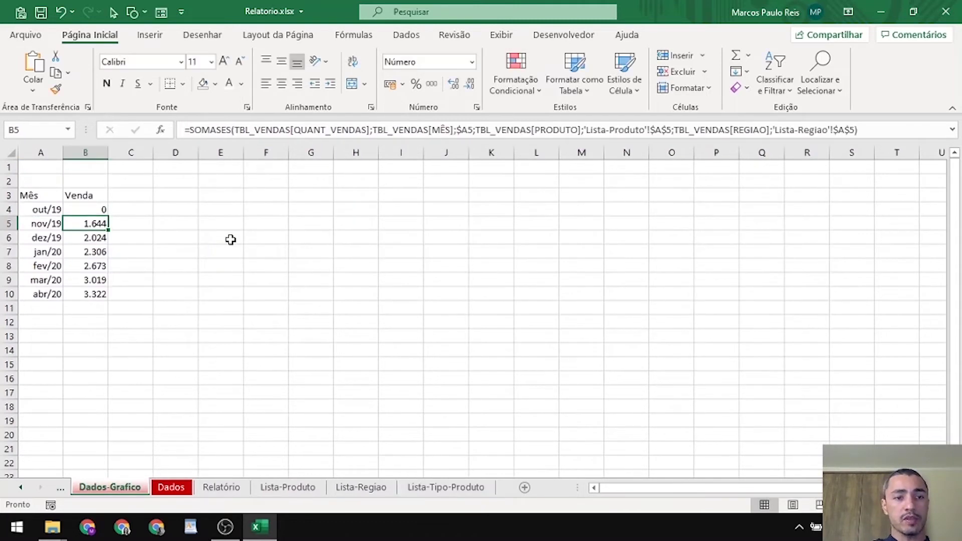
Fill the extended SOMASES formula from B4 into the whole Venda range B4:B10
{"action": "key", "text": "Down"}
{"action": "key", "text": "Up"}
{"action": "key", "text": "Up"}
{"action": "key", "text": "ctrl+shift+Down"}
{"action": "key", "text": "F2"}
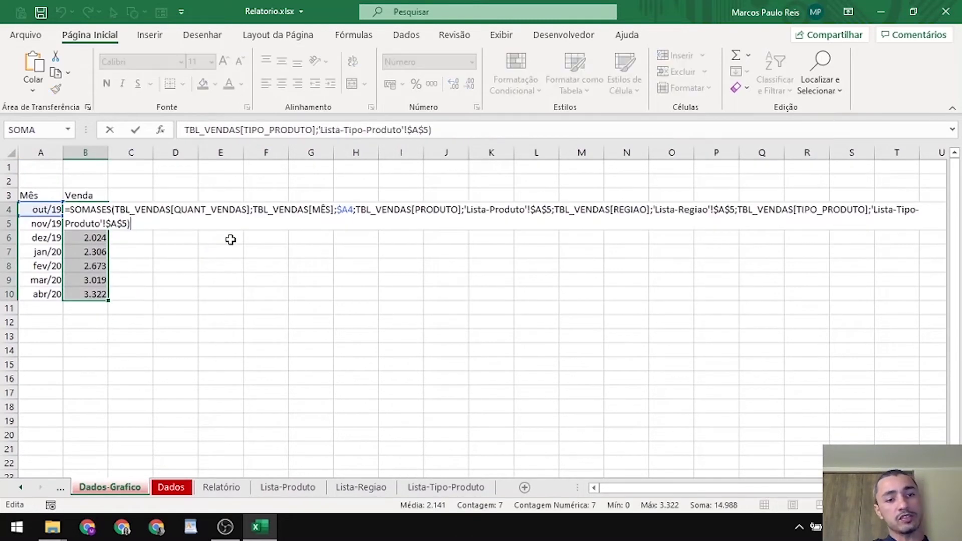
{"action": "key", "text": "ctrl+Return"}
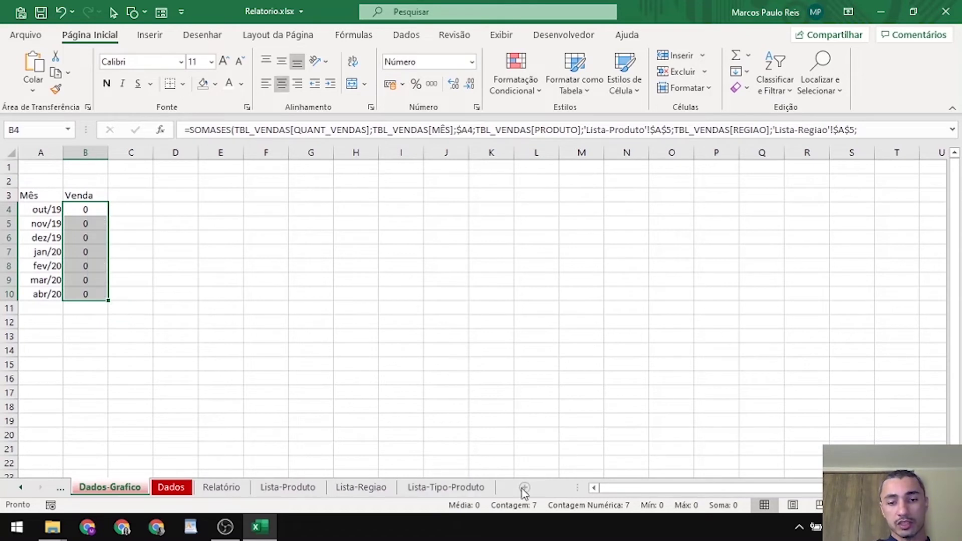
Toggle the Normal and Integral check boxes on Lista-Tipo-Produto to test the Índice and Valor cells, leaving both ticked
{"action": "left_click", "coordinate": [448, 487]}
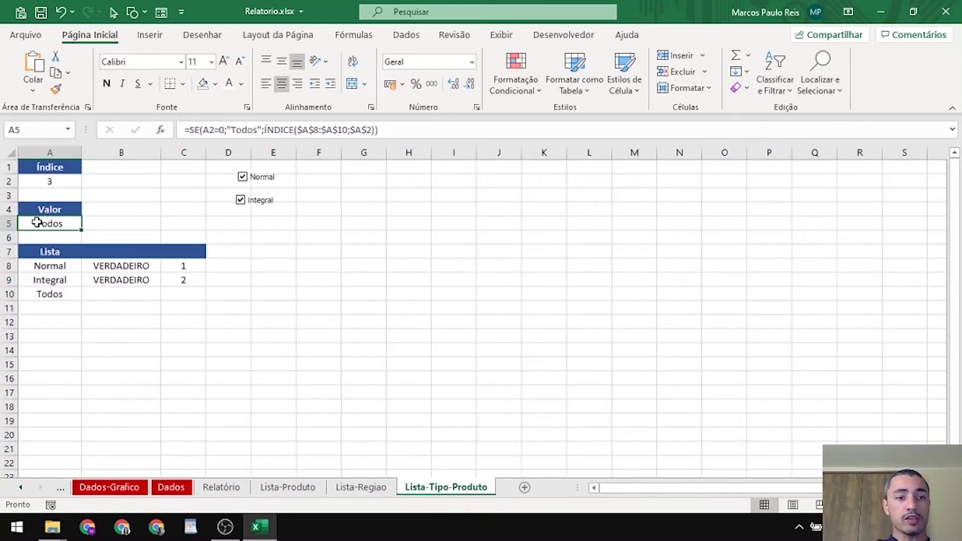
{"action": "left_click", "coordinate": [265, 180]}
{"action": "left_click", "coordinate": [253, 201]}
{"action": "left_click", "coordinate": [257, 179]}
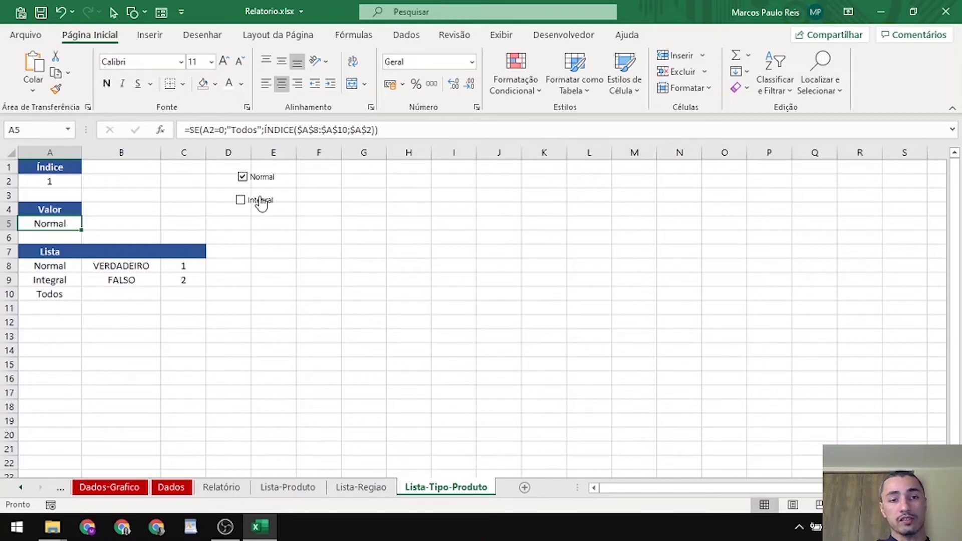
{"action": "left_click", "coordinate": [260, 202]}
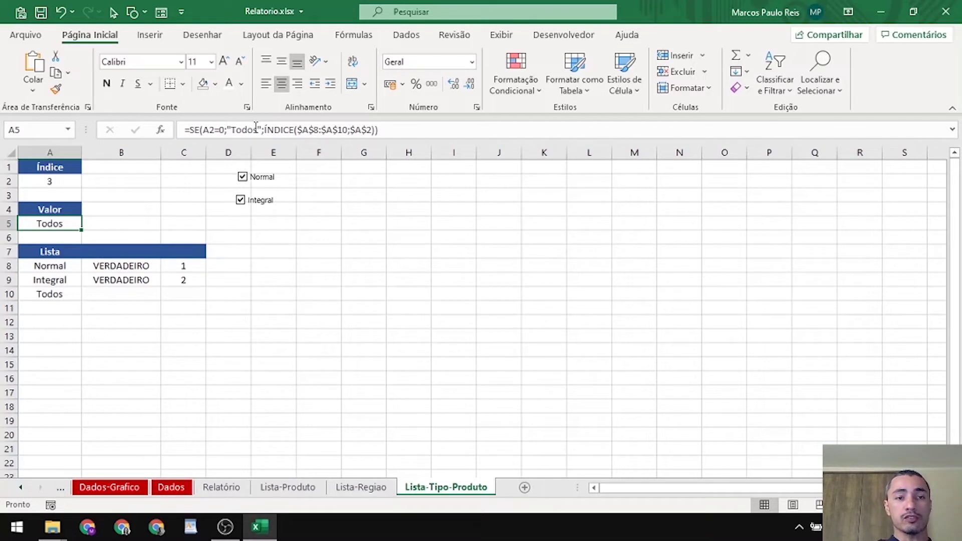
Replace "Todos" with the wildcard "*" in the SE formula of Valor cell A5 on Lista-Tipo-Produto
{"action": "left_click", "coordinate": [201, 131]}
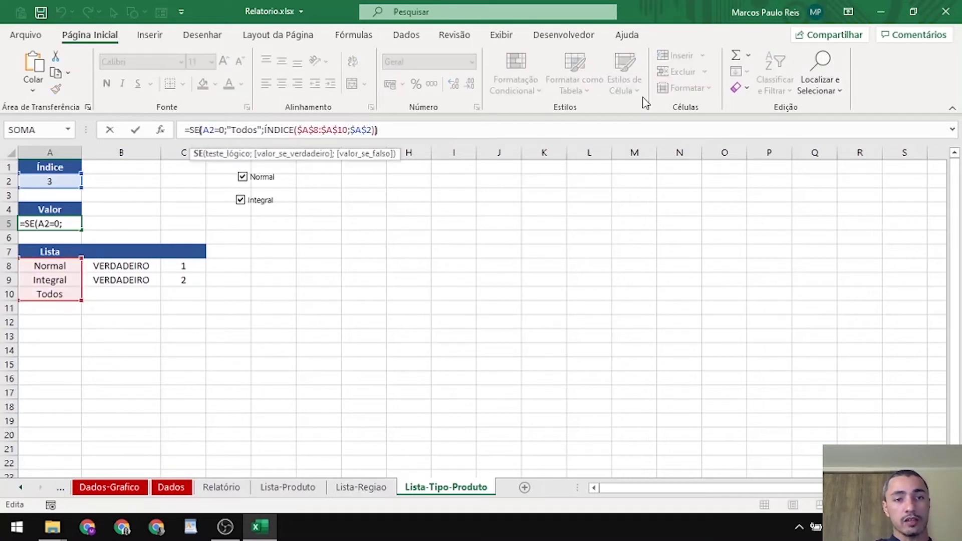
{"action": "key", "text": "Right"}
{"action": "key", "text": "Right"}
{"action": "key", "text": "Right"}
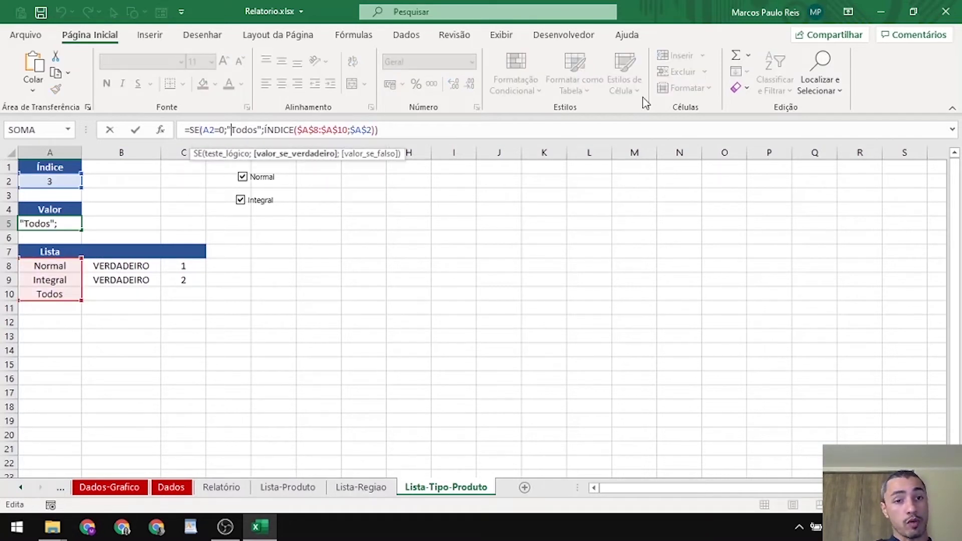
{"action": "key", "text": "ctrl+shift+Right"}
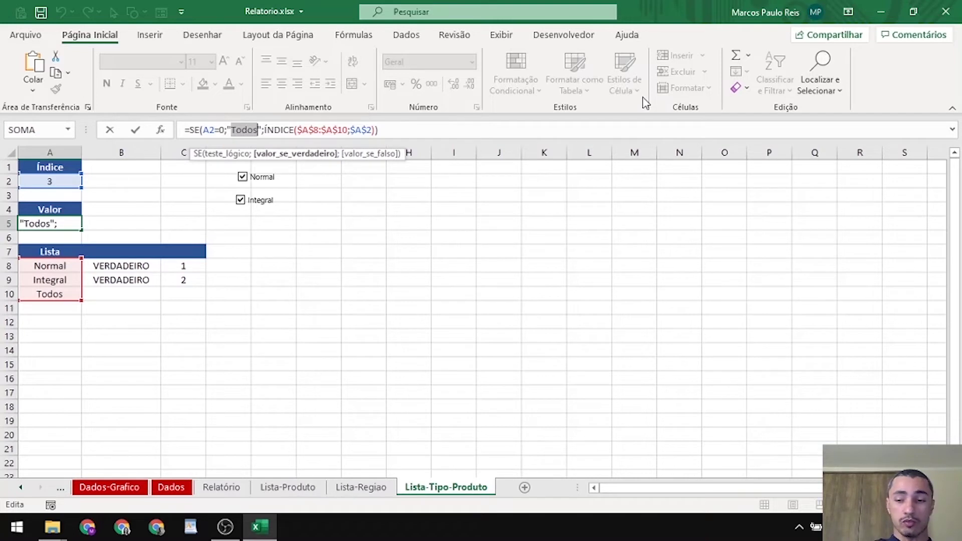
{"action": "type", "text": "*"}
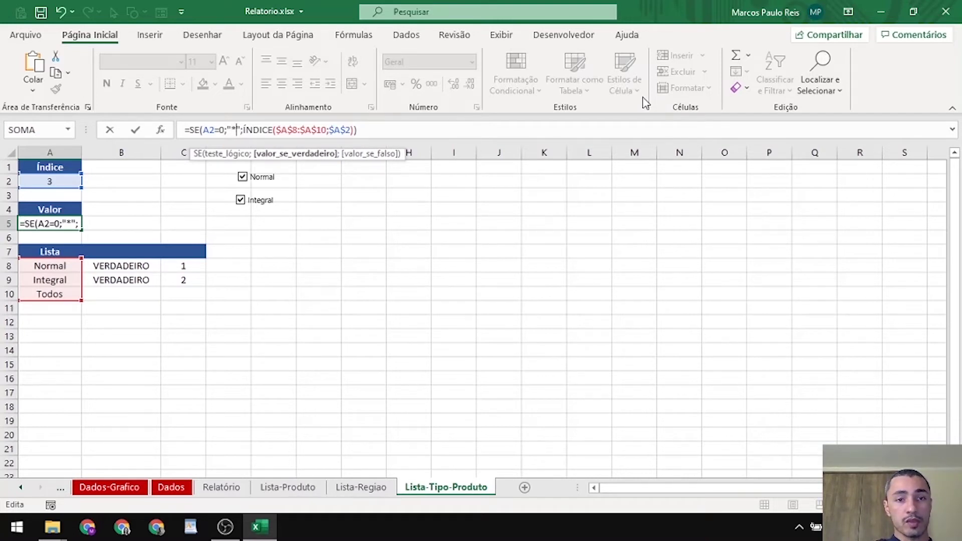
Change the logical test of the A5 formula to OU(A2=0;A2=3)
{"action": "key", "text": "Left"}
{"action": "key", "text": "Left"}
{"action": "key", "text": "Left"}
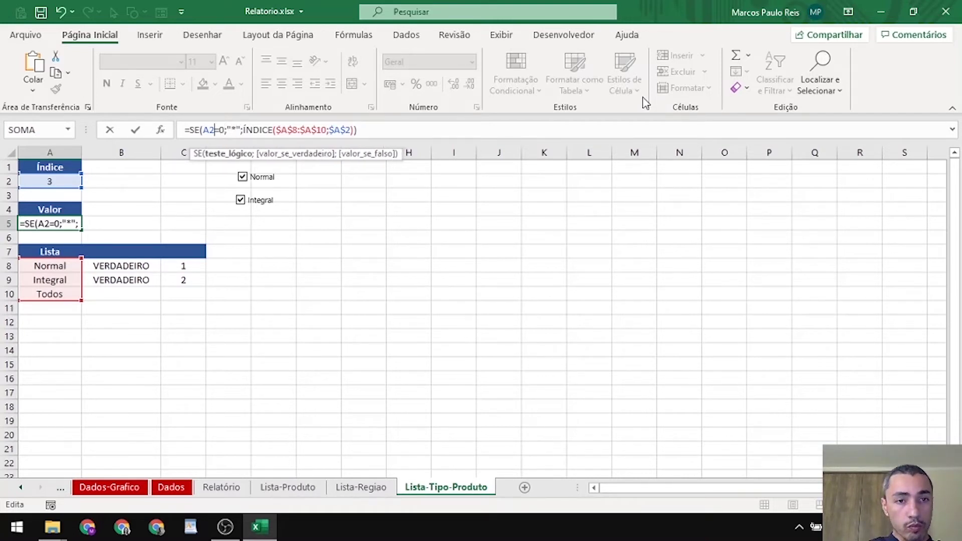
{"action": "type", "text": "ou"}
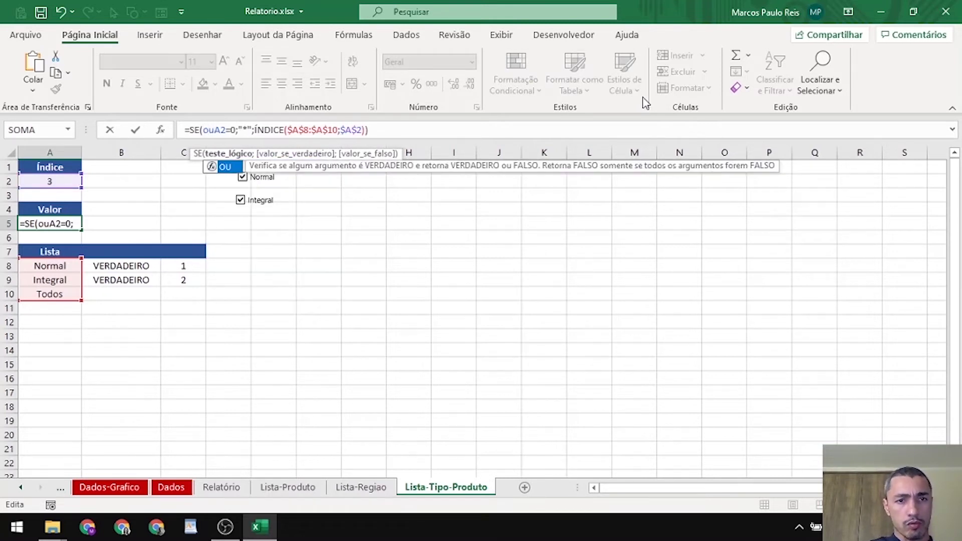
{"action": "type", "text": "(A2=0"}
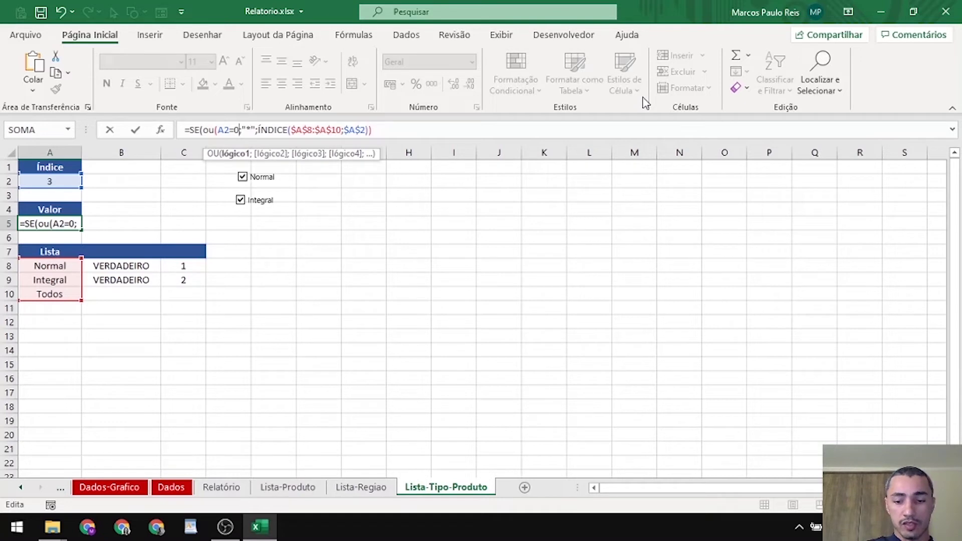
{"action": "type", "text": ";"}
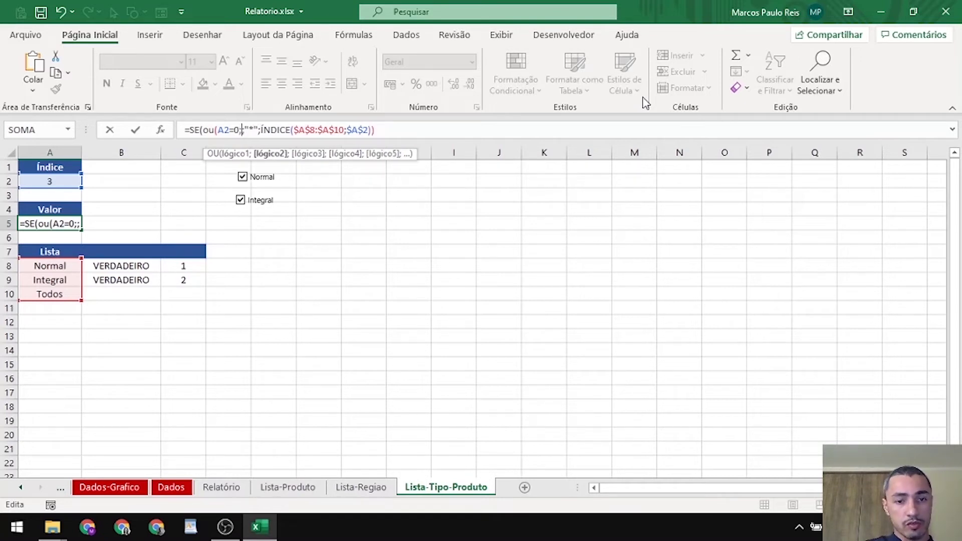
{"action": "type", "text": "A2"}
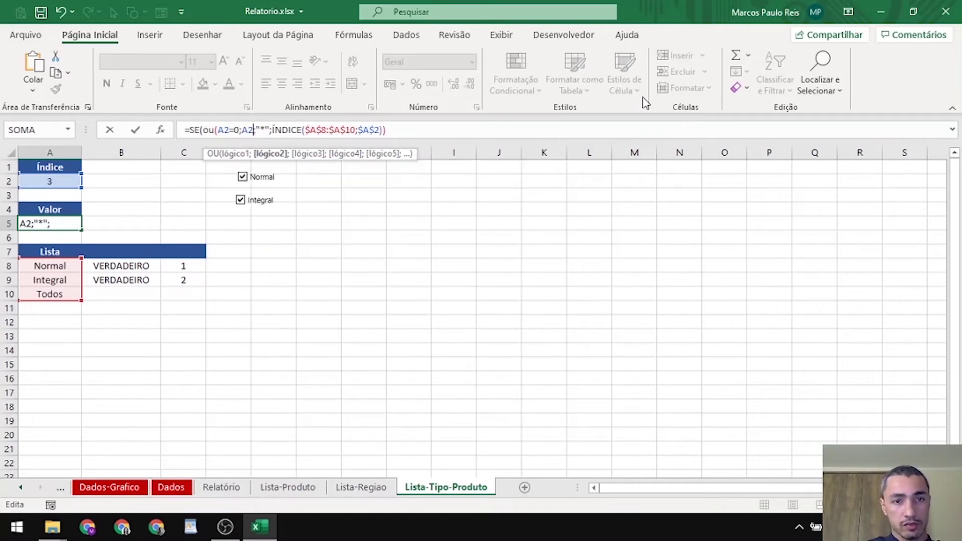
{"action": "type", "text": "=3"}
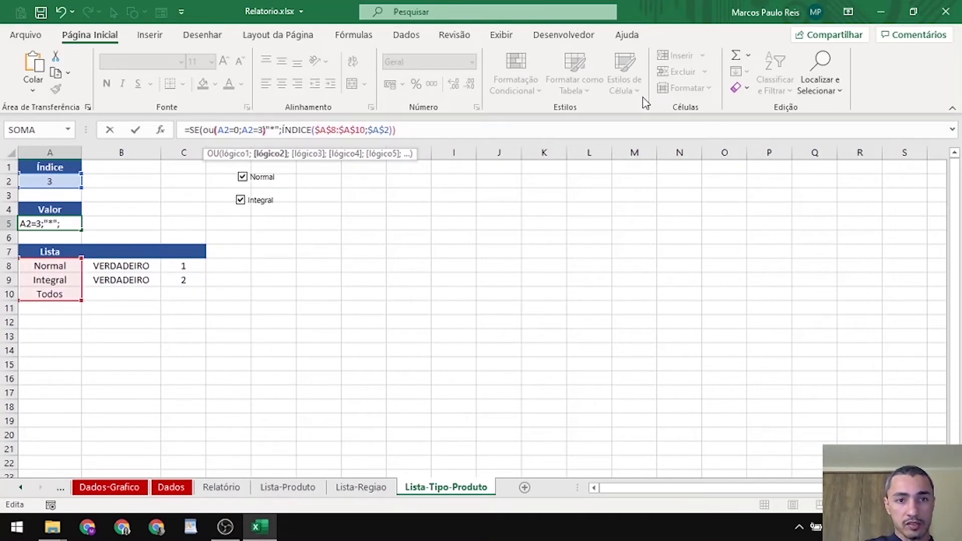
{"action": "type", "text": ")"}
{"action": "key", "text": "Return"}
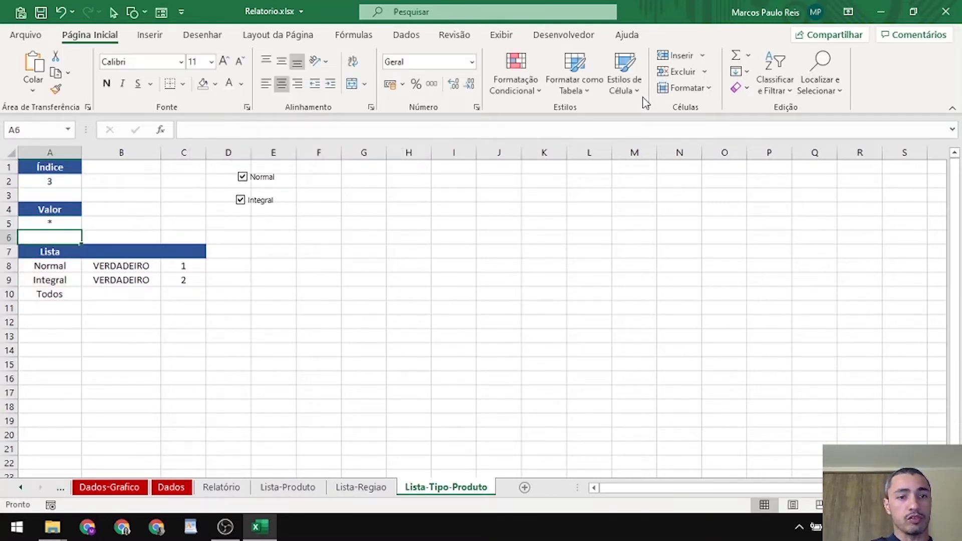
Review the formulas in A2 and A5, and untick the Normal and Integral check boxes to test the Valor result
{"action": "key", "text": "Up"}
{"action": "left_click", "coordinate": [52, 178]}
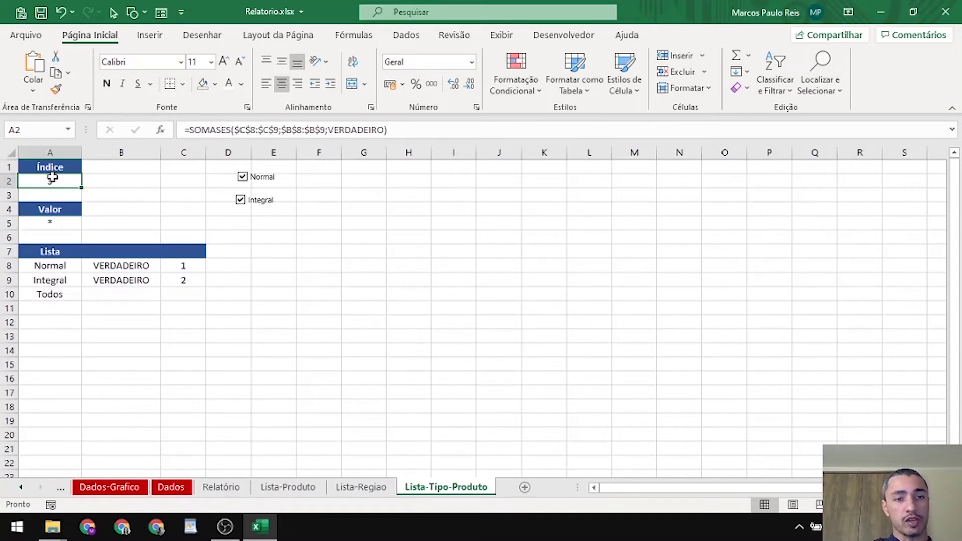
{"action": "left_click", "coordinate": [58, 220]}
{"action": "left_click", "coordinate": [255, 180]}
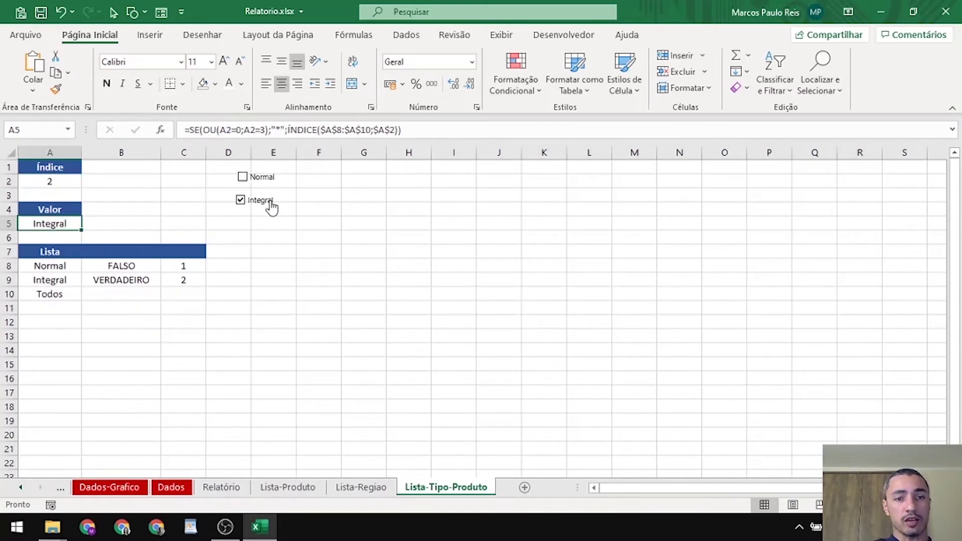
{"action": "left_click", "coordinate": [271, 206]}
{"action": "left_click", "coordinate": [307, 212]}
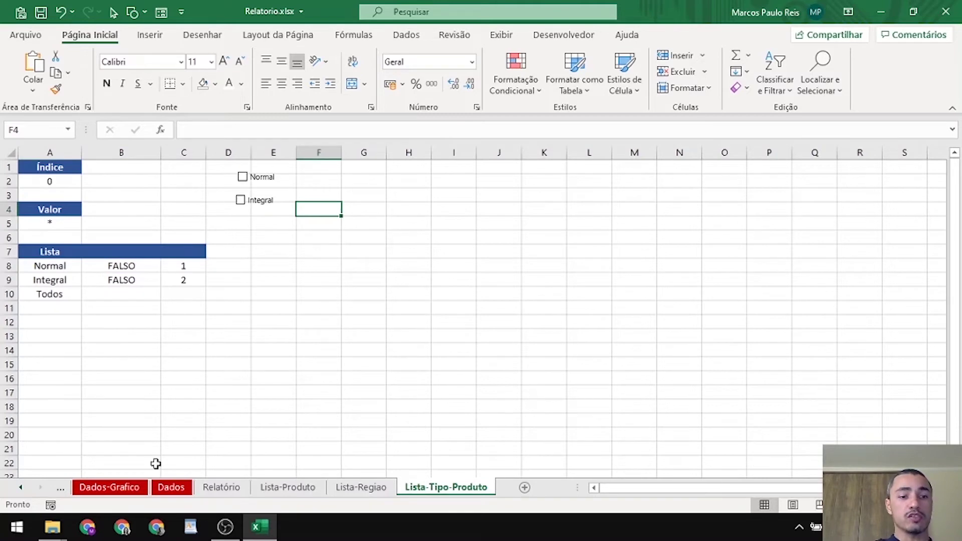
Check the monthly sales on Dados-Grafico with no product type ticked
{"action": "left_click", "coordinate": [171, 487]}
{"action": "left_click", "coordinate": [109, 487]}
{"action": "left_click", "coordinate": [66, 200]}
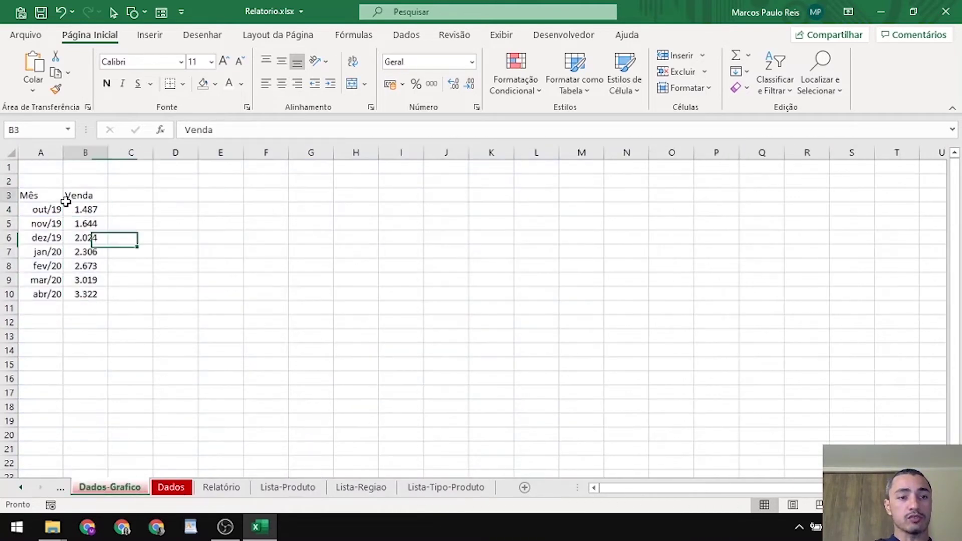
Examine the REGIAO, PRODUTO and TIPO_PRODUTO columns of the sales table on Dados
{"action": "key", "text": "ctrl+Page_Down"}
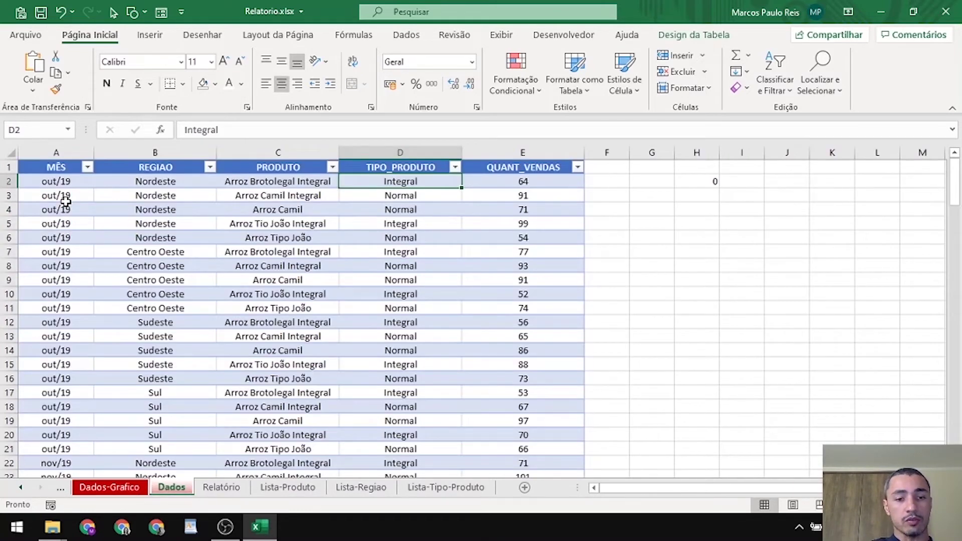
{"action": "left_click", "coordinate": [206, 241]}
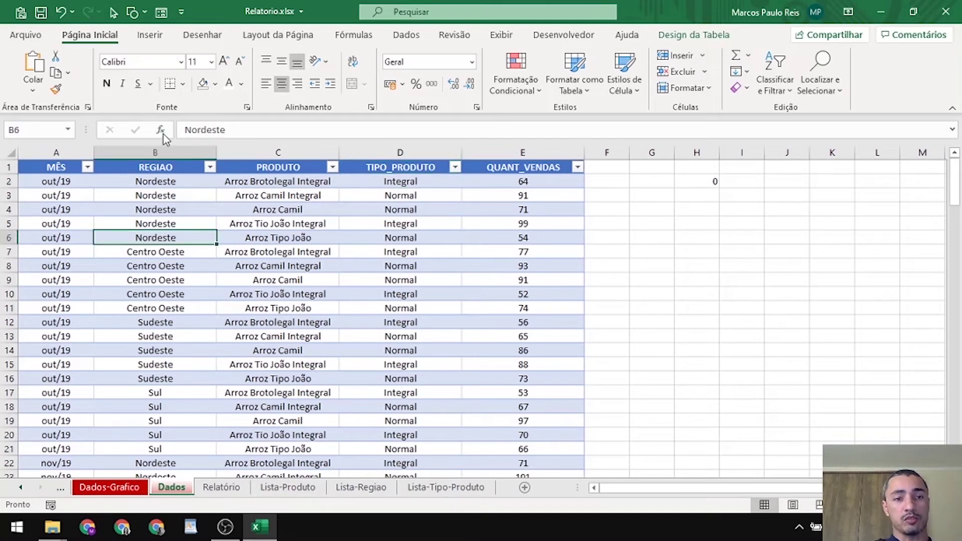
{"action": "left_click", "coordinate": [176, 152]}
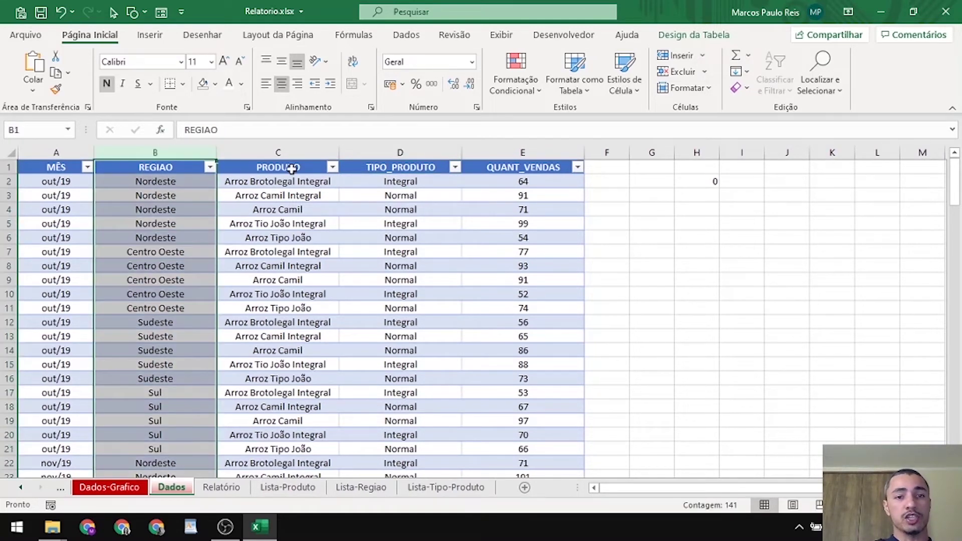
{"action": "left_click", "coordinate": [290, 153]}
{"action": "left_click", "coordinate": [393, 153]}
{"action": "left_click", "coordinate": [377, 224]}
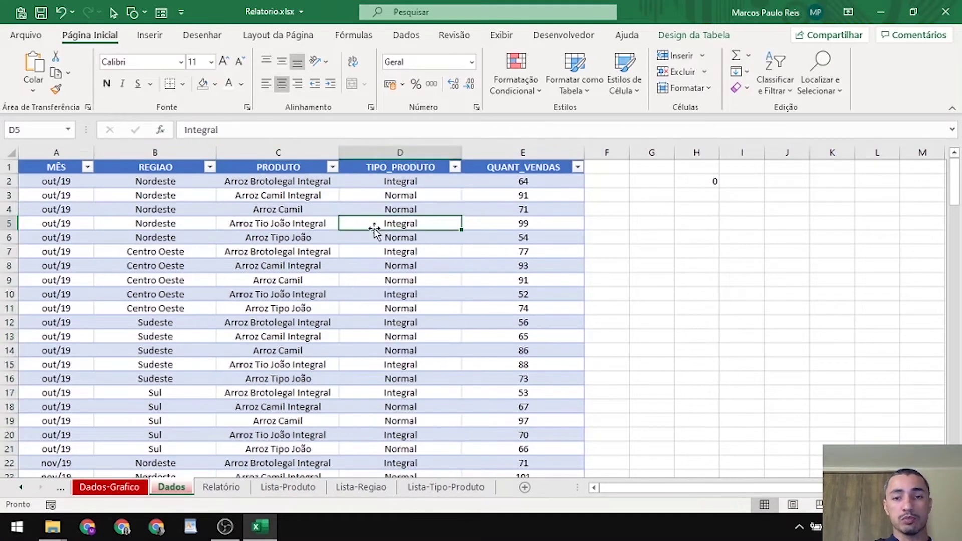
{"action": "left_click", "coordinate": [256, 265]}
Delete the two empty rows above the Mês and Venda table on Dados-Grafico so it starts in A1
{"action": "left_click", "coordinate": [127, 494]}
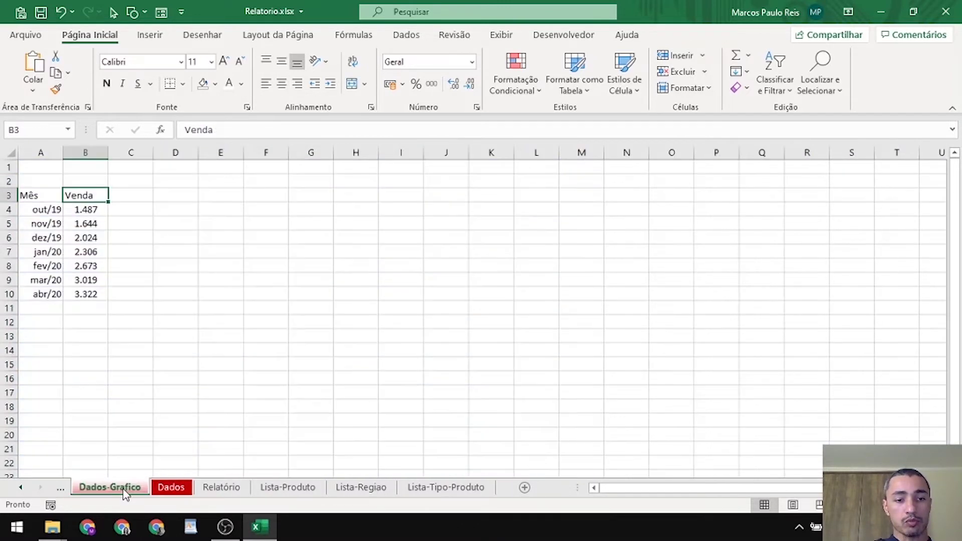
{"action": "left_click_drag", "start_coordinate": [58, 194], "coordinate": [85, 211]}
{"action": "left_click_drag", "start_coordinate": [10, 166], "coordinate": [85, 168]}
{"action": "key", "text": "ctrl+minus"}
{"action": "left_click", "coordinate": [172, 207]}
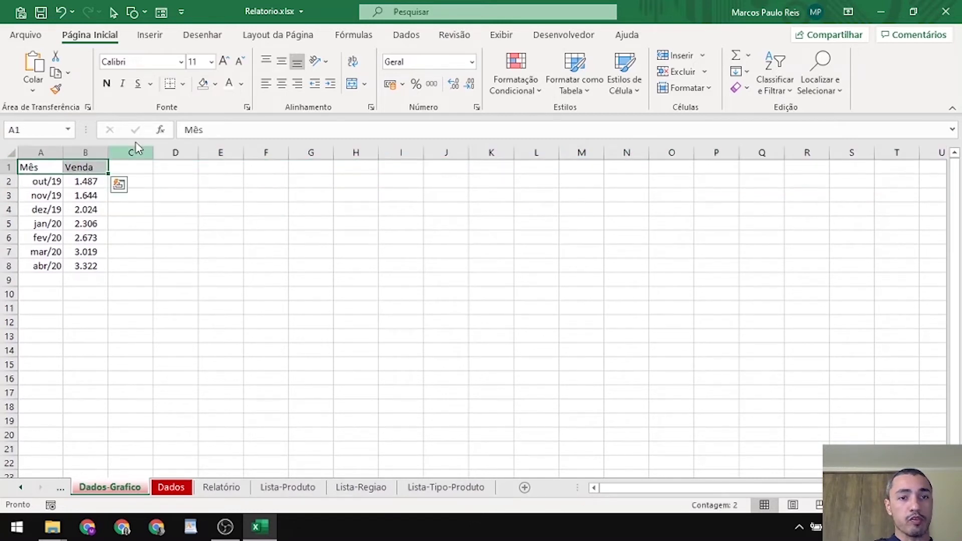
Format the Mês and Venda headers with a blue fill and bold white text, and centre the table contents
{"action": "left_click", "coordinate": [215, 84]}
{"action": "left_click", "coordinate": [251, 120]}
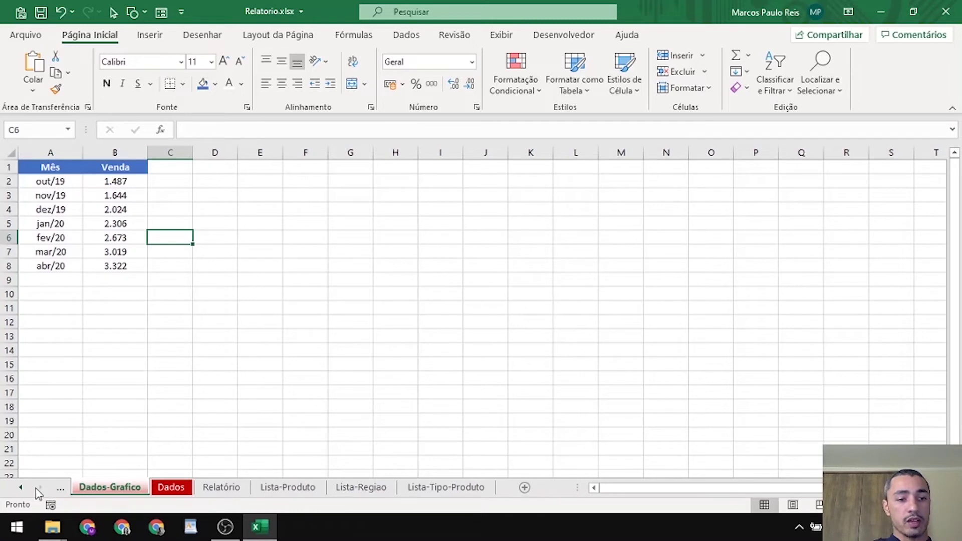
On the Objetivo-Passos-Recursos sheet, copy the Ok status from D16 to D19 for task 3.1
{"action": "left_click", "coordinate": [22, 488]}
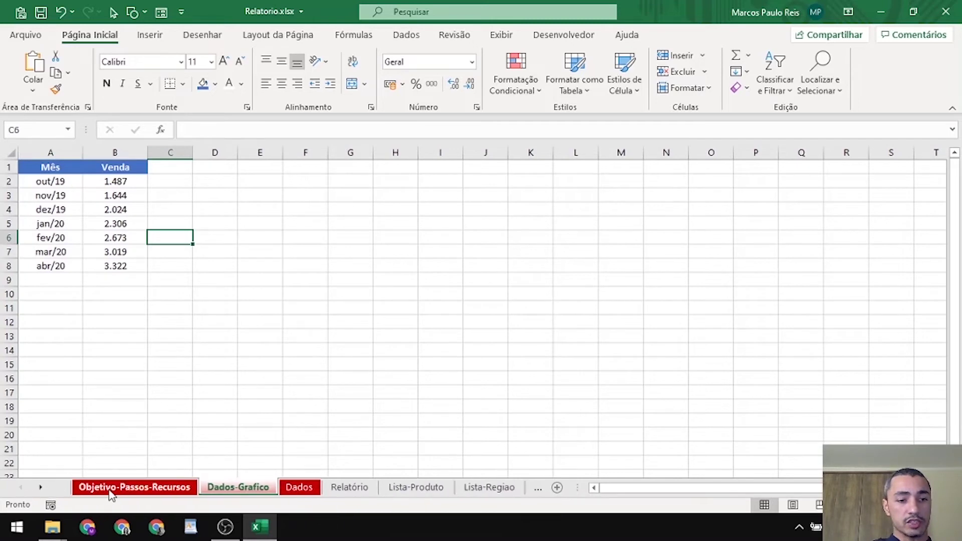
{"action": "left_click", "coordinate": [107, 489]}
{"action": "left_click", "coordinate": [266, 247]}
{"action": "key", "text": "Down"}
{"action": "key", "text": "Down"}
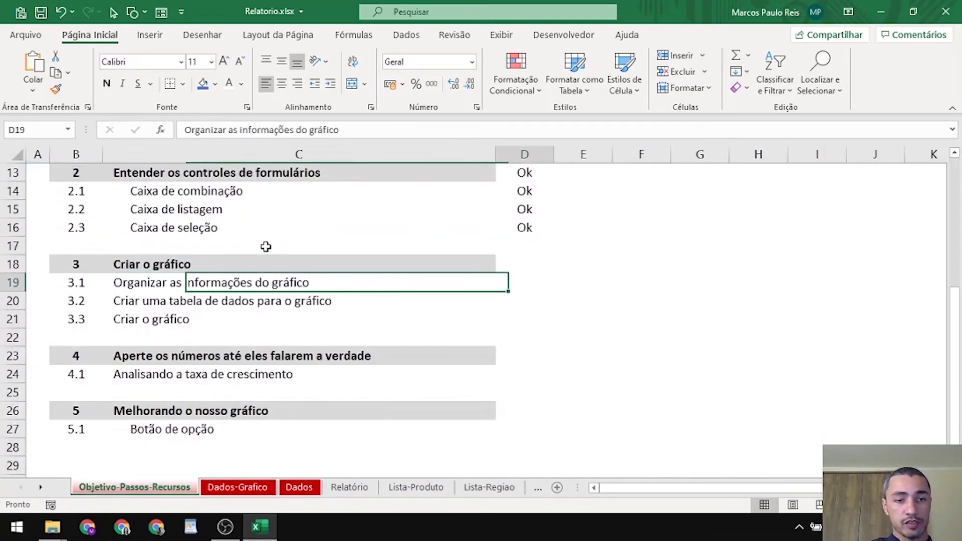
{"action": "key", "text": "Right"}
{"action": "key", "text": "Up"}
{"action": "key", "text": "Up"}
{"action": "key", "text": "Up"}
{"action": "key", "text": "ctrl+c"}
{"action": "key", "text": "Down"}
{"action": "key", "text": "Down"}
{"action": "key", "text": "Down"}
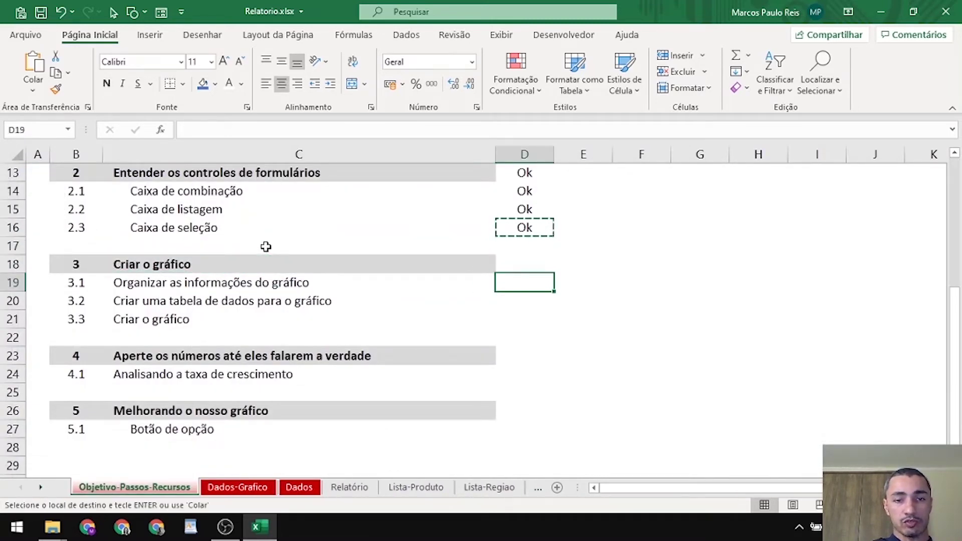
{"action": "key", "text": "ctrl+v"}
Paste the Ok status into D20 for task 3.2, Criar uma tabela de dados para o gráfico
{"action": "key", "text": "Left"}
{"action": "key", "text": "Left"}
{"action": "key", "text": "Right"}
{"action": "key", "text": "Down"}
{"action": "key", "text": "Right"}
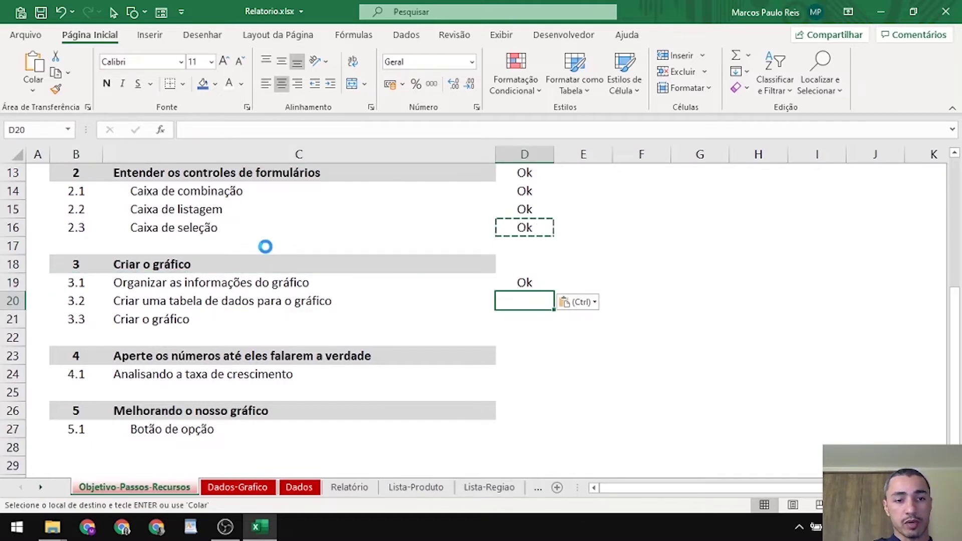
{"action": "key", "text": "ctrl+v"}
{"action": "key", "text": "Left"}
{"action": "key", "text": "Down"}
{"action": "key", "text": "Right"}
{"action": "key", "text": "Escape"}
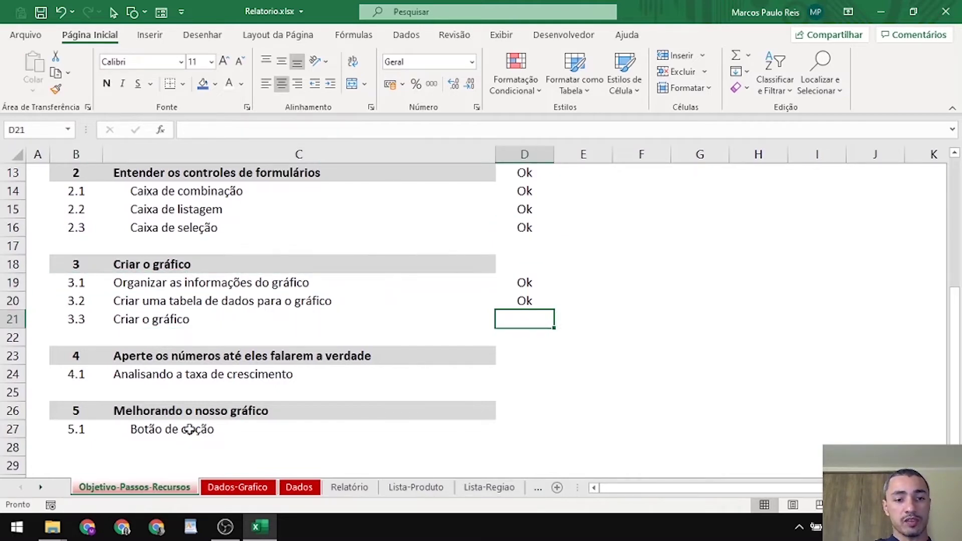
Insert an empty 2D clustered column chart on the Relatório sheet
{"action": "left_click", "coordinate": [234, 490]}
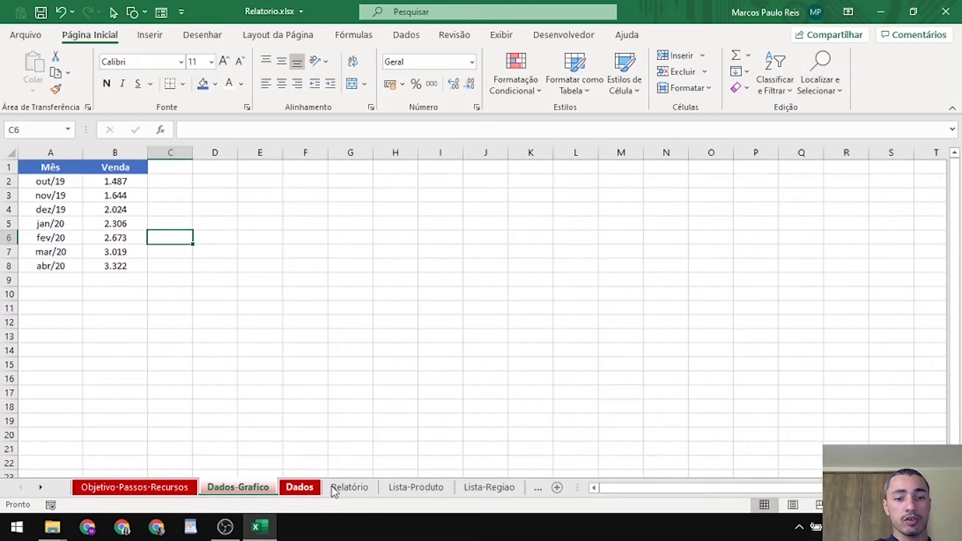
{"action": "left_click", "coordinate": [353, 491]}
{"action": "left_click", "coordinate": [192, 199]}
{"action": "left_click", "coordinate": [353, 208]}
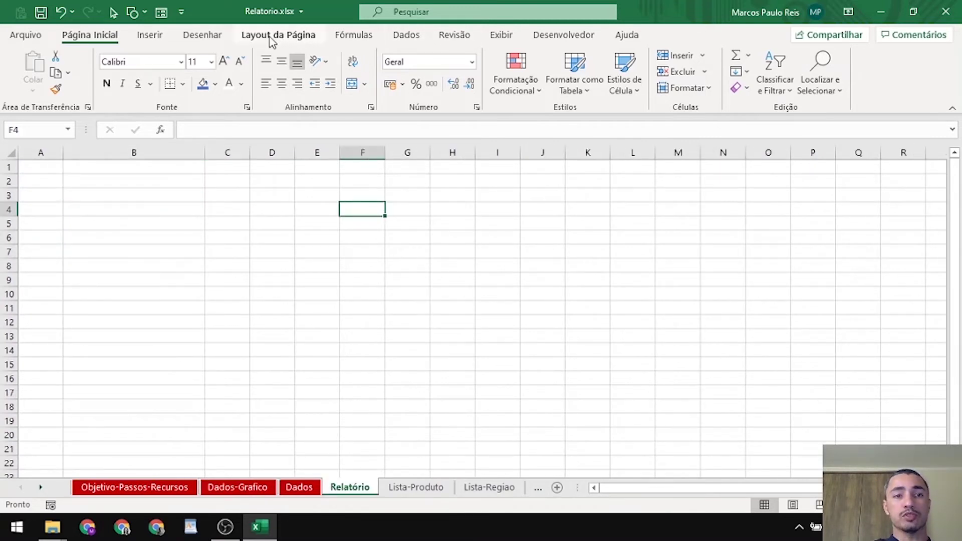
{"action": "left_click", "coordinate": [153, 36]}
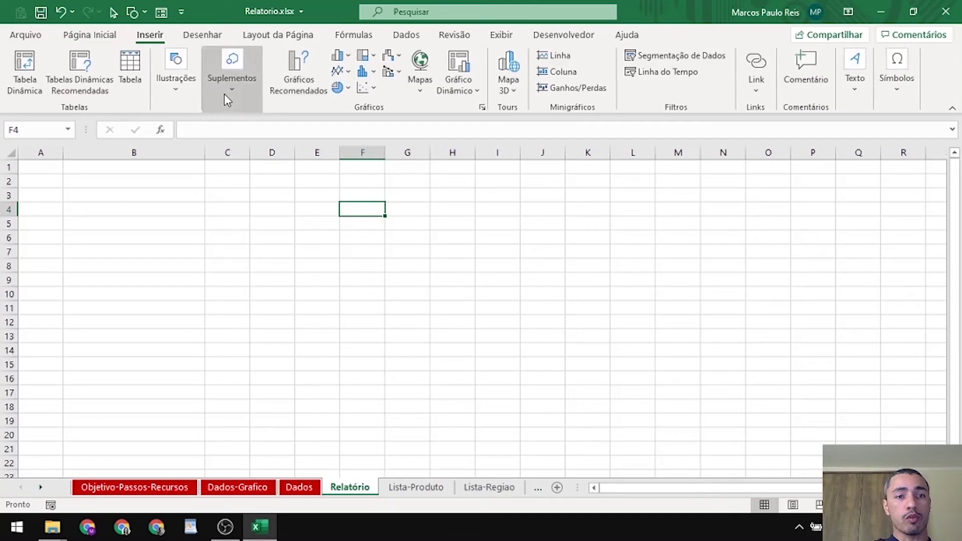
{"action": "left_click", "coordinate": [341, 55]}
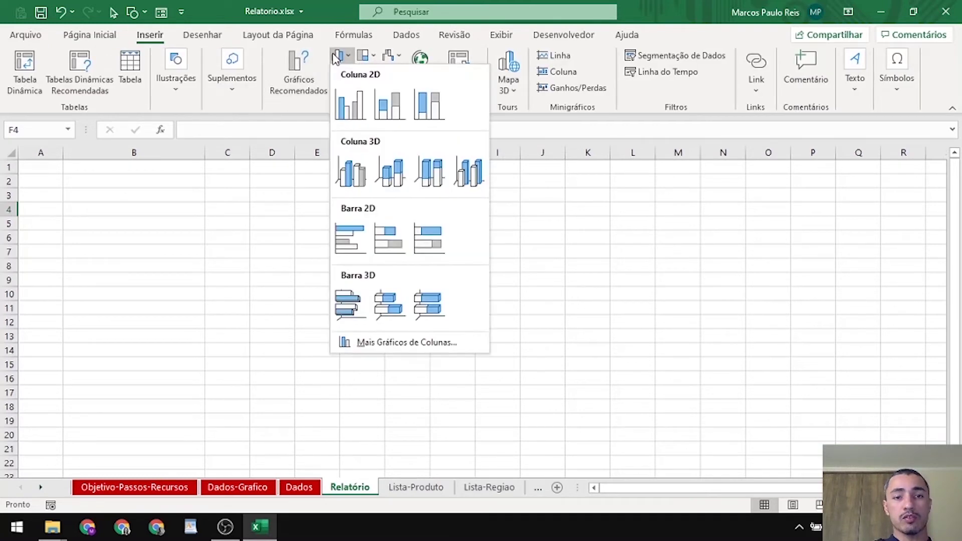
{"action": "left_click", "coordinate": [361, 107]}
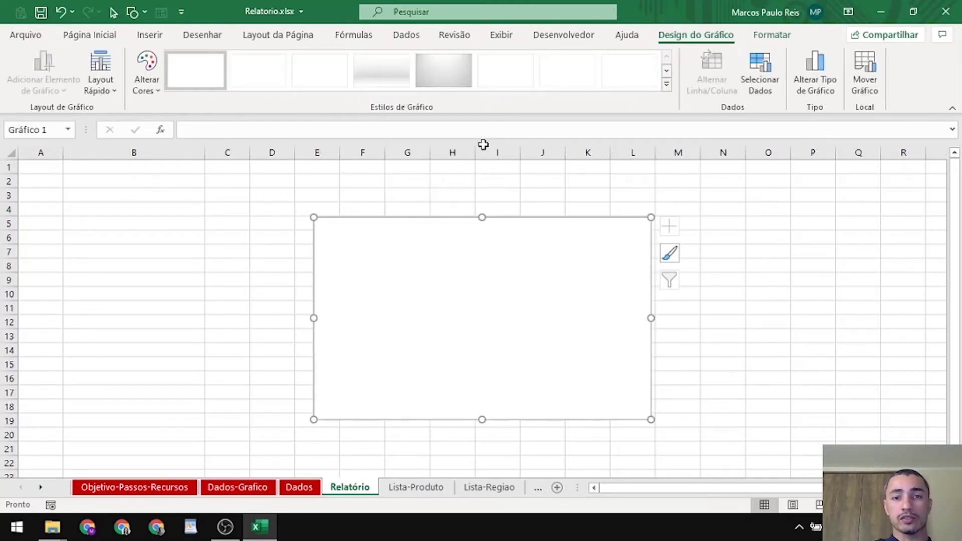
Set the chart's data range to ='Dados-Grafico'!$A$1:$B$8
{"action": "left_click", "coordinate": [761, 80]}
{"action": "left_click", "coordinate": [842, 229]}
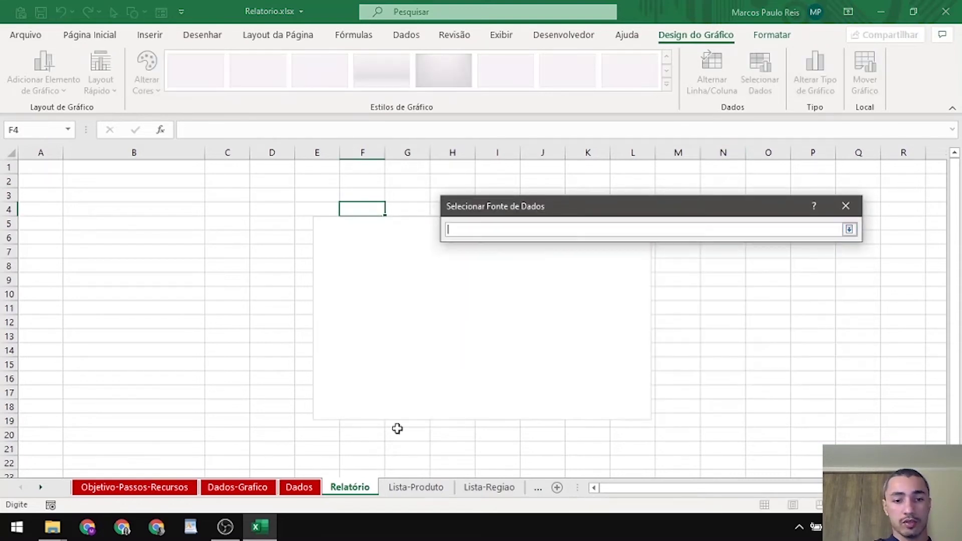
{"action": "left_click", "coordinate": [234, 491]}
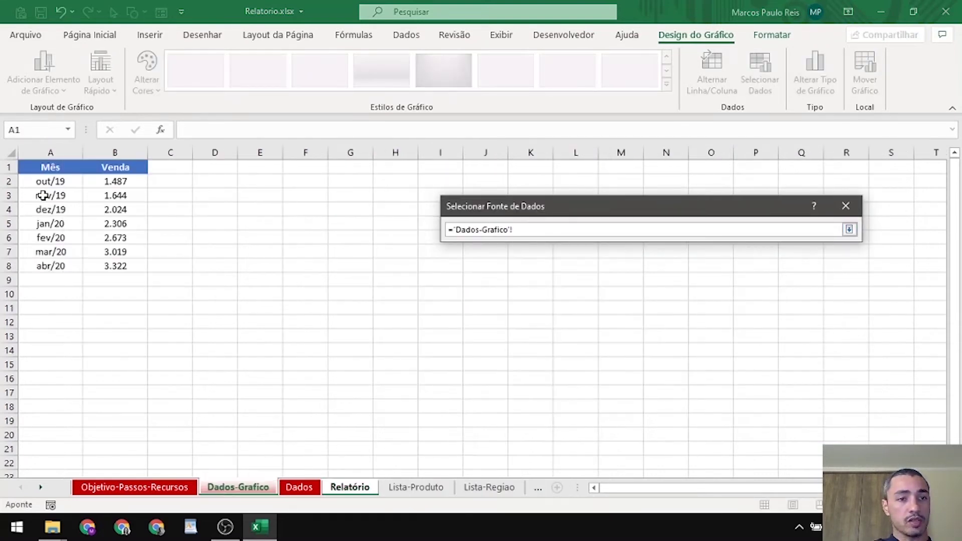
{"action": "left_click_drag", "start_coordinate": [50, 166], "coordinate": [113, 266]}
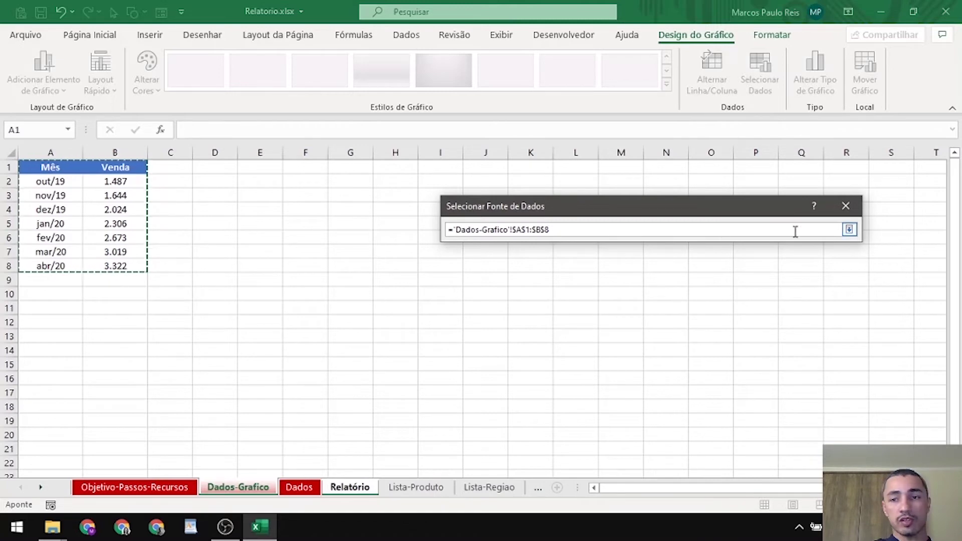
{"action": "left_click", "coordinate": [849, 229]}
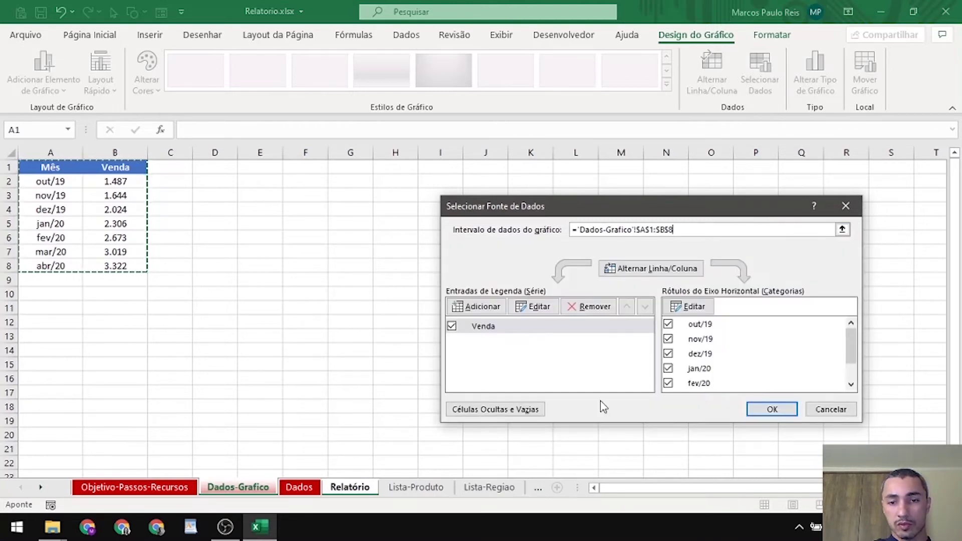
{"action": "left_click", "coordinate": [772, 409]}
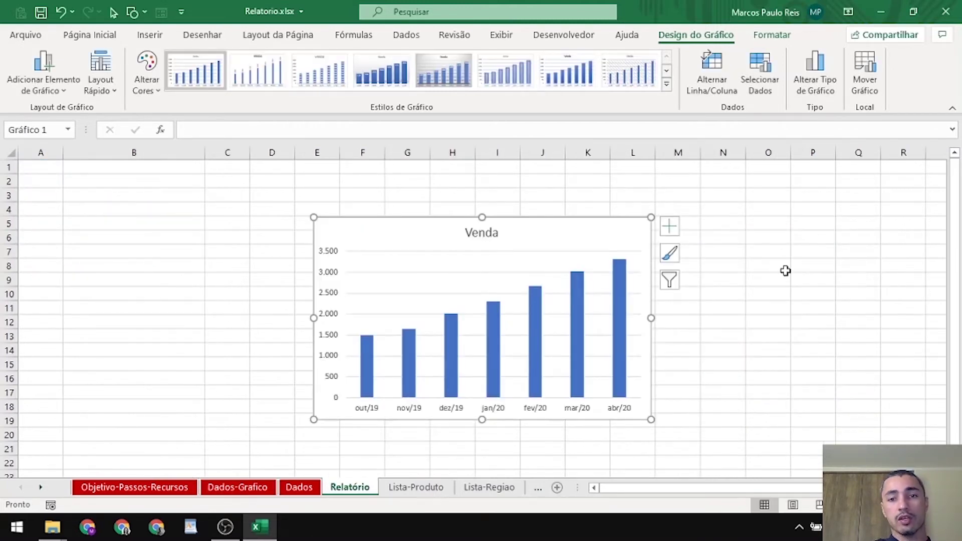
Delete the vertical axis and the horizontal gridlines from the sales chart
{"action": "left_click", "coordinate": [786, 271]}
{"action": "left_click", "coordinate": [328, 318]}
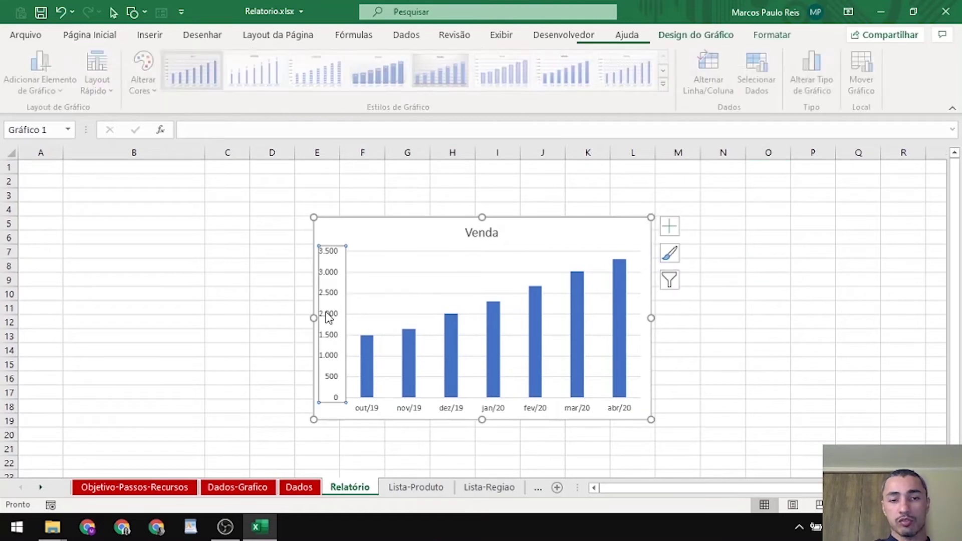
{"action": "key", "text": "Delete"}
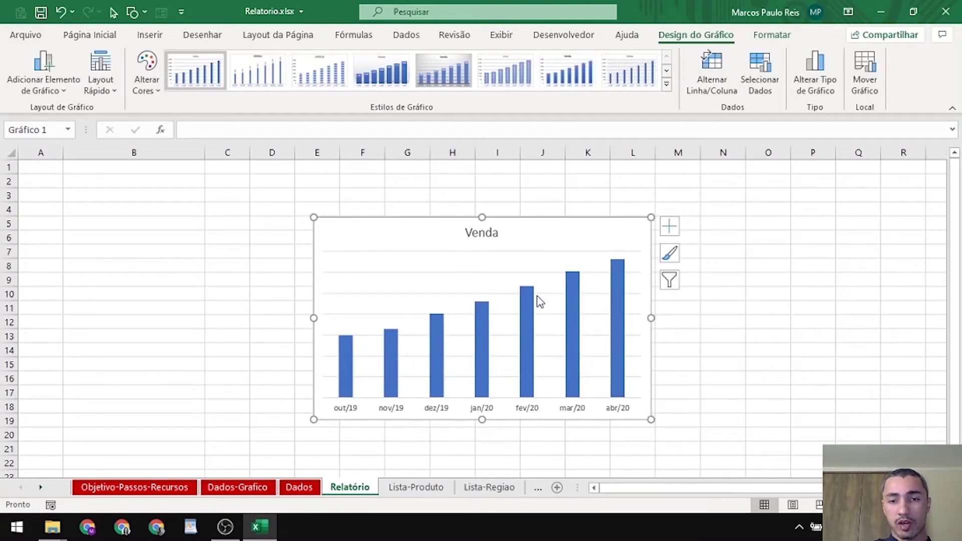
{"action": "left_click", "coordinate": [556, 295]}
{"action": "key", "text": "Delete"}
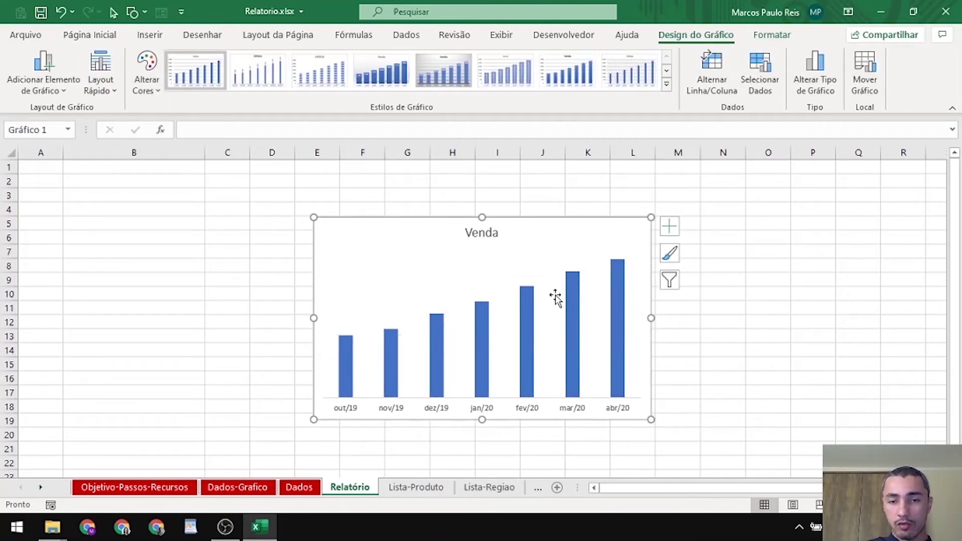
Set the gap width (Largura do Espaçamento) of the Venda columns to 50%
{"action": "double_click", "coordinate": [533, 321]}
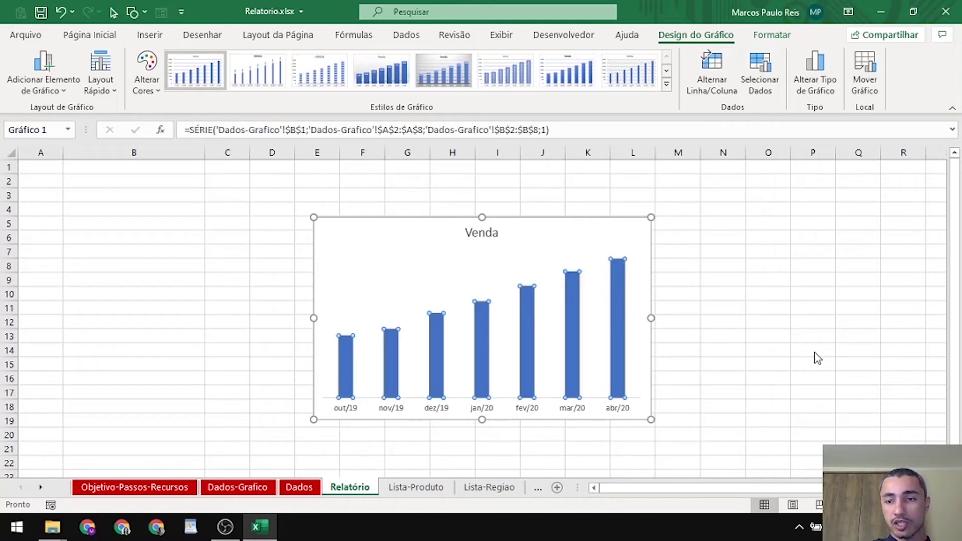
{"action": "left_click_drag", "start_coordinate": [910, 328], "coordinate": [897, 332]}
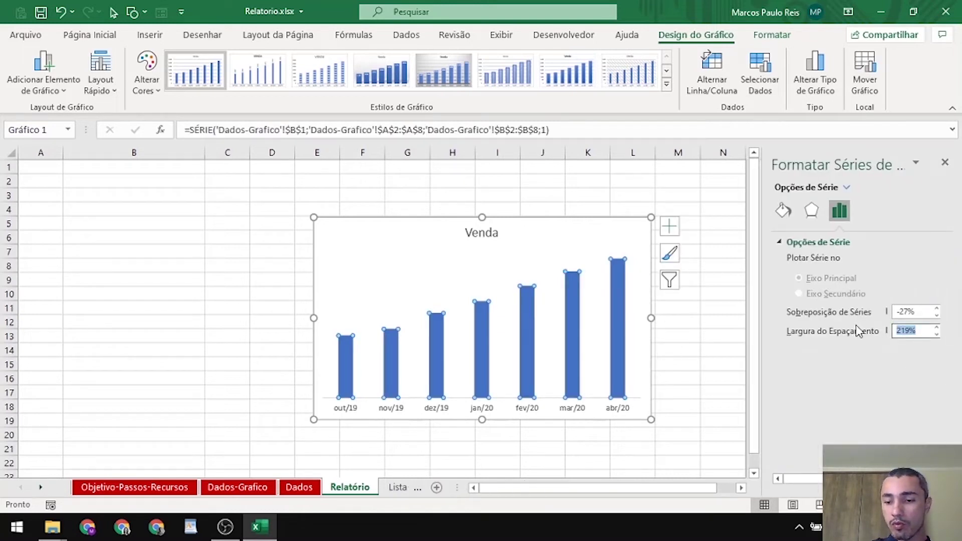
{"action": "key", "text": "Return"}
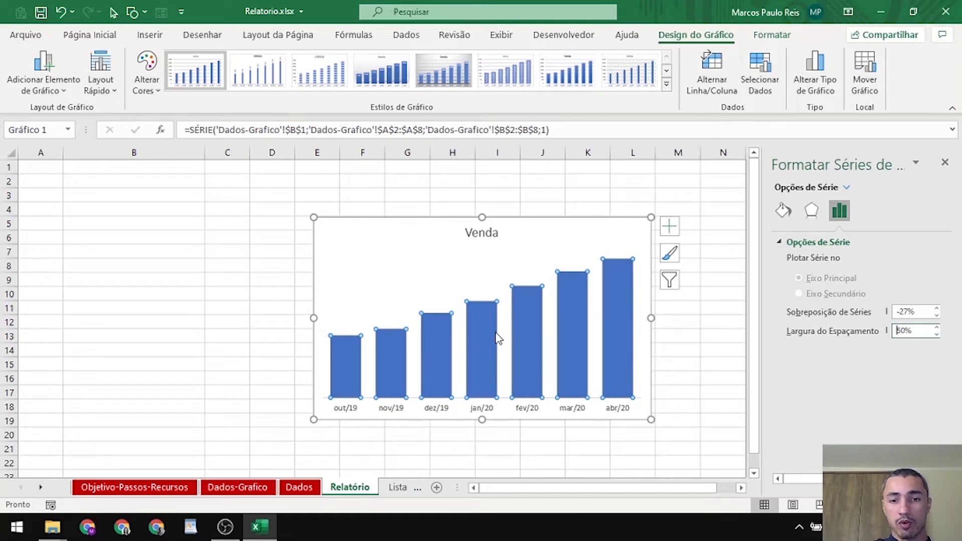
{"action": "left_click", "coordinate": [228, 333]}
Add data labels to the Venda columns in the chart
{"action": "left_click", "coordinate": [482, 359]}
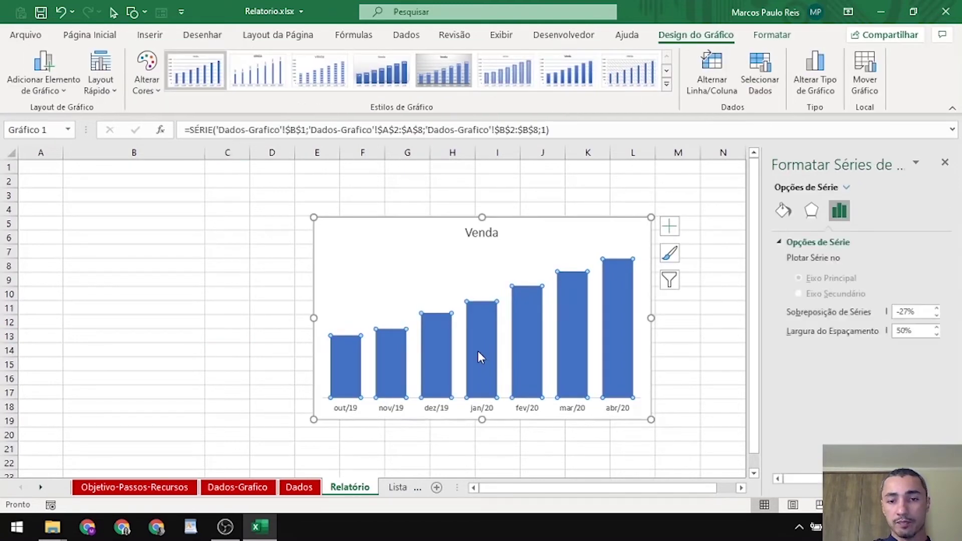
{"action": "right_click", "coordinate": [478, 352]}
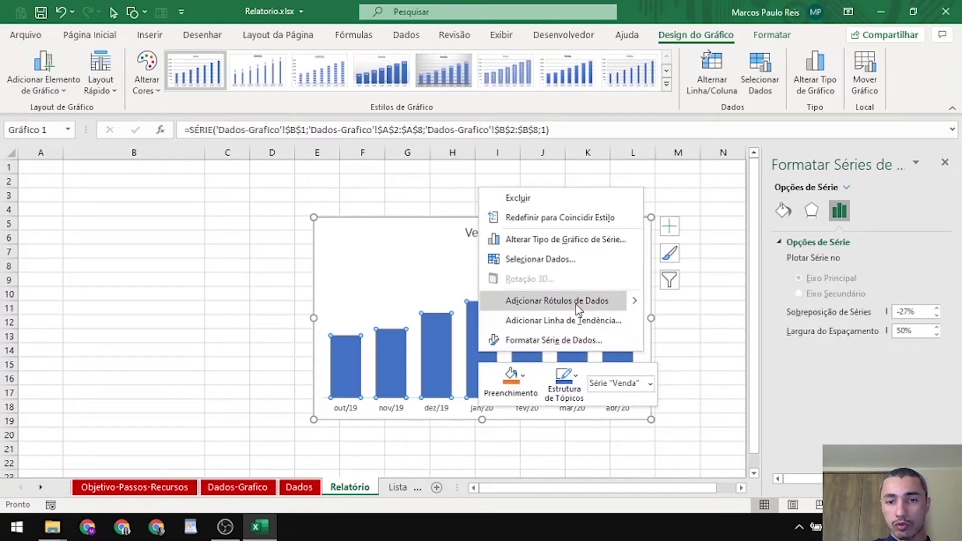
{"action": "left_click", "coordinate": [615, 301]}
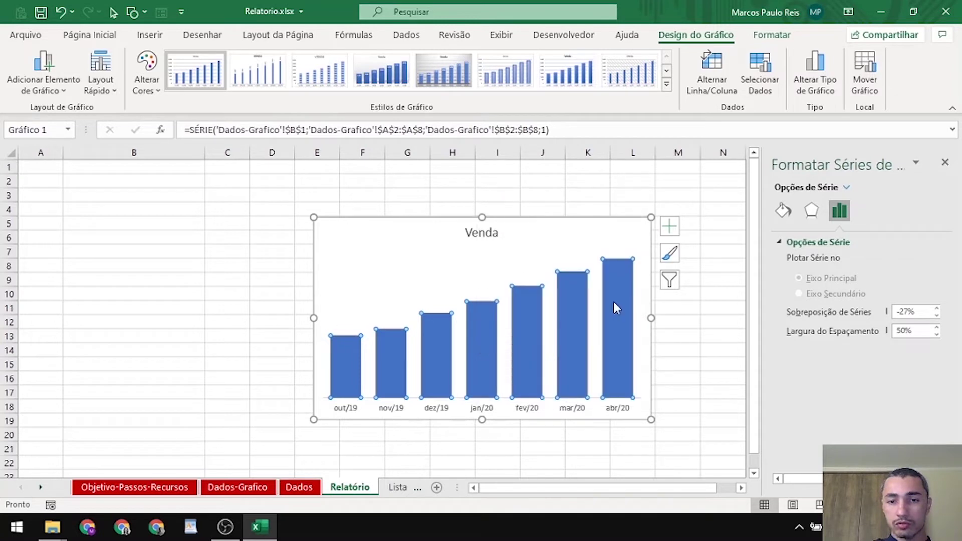
{"action": "left_click", "coordinate": [269, 269]}
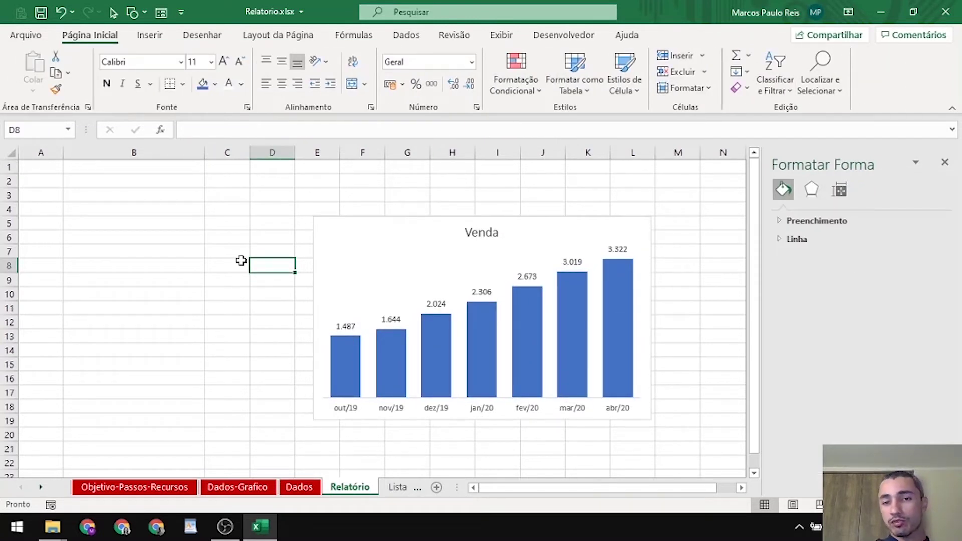
Delete the Venda title from the chart and deselect the chart
{"action": "left_click", "coordinate": [475, 233]}
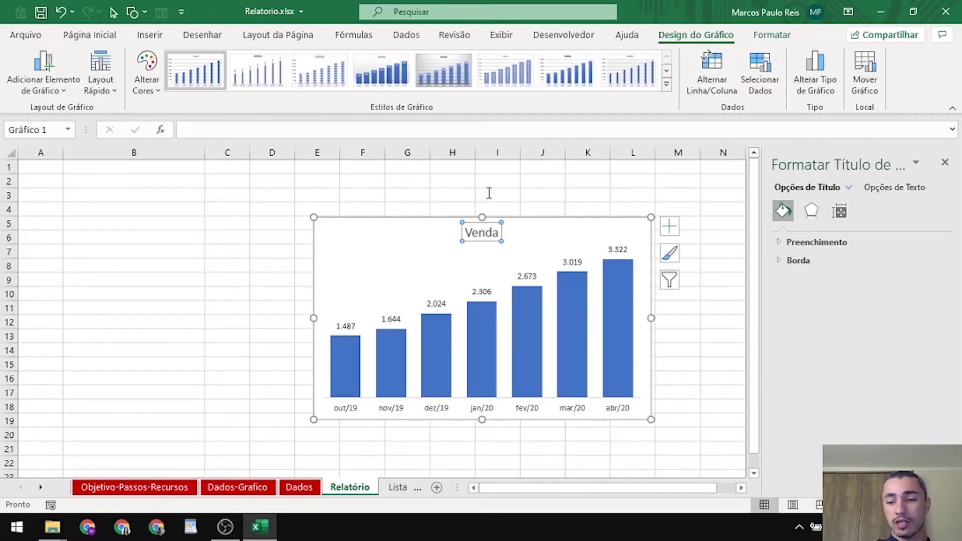
{"action": "key", "text": "Delete"}
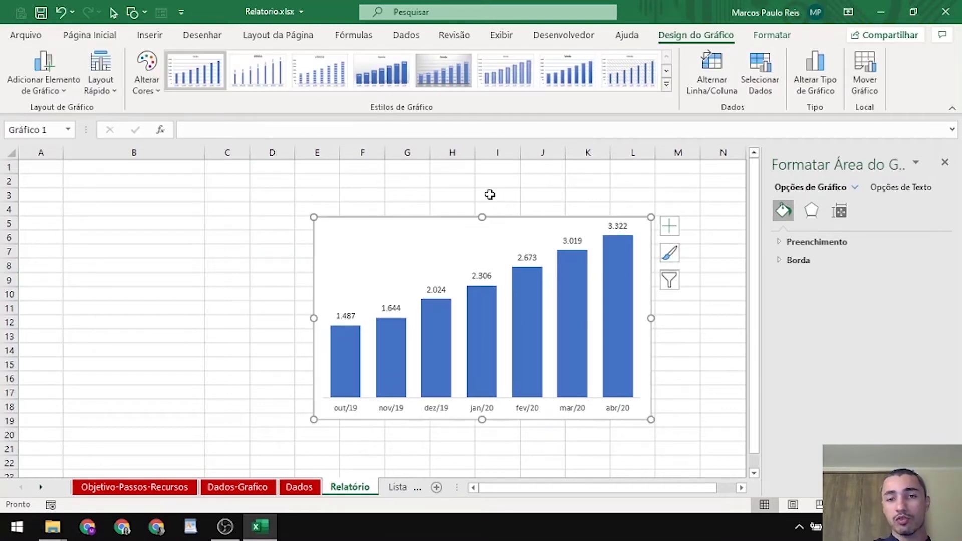
{"action": "key", "text": "Escape"}
{"action": "mouse_move", "coordinate": [393, 338]}
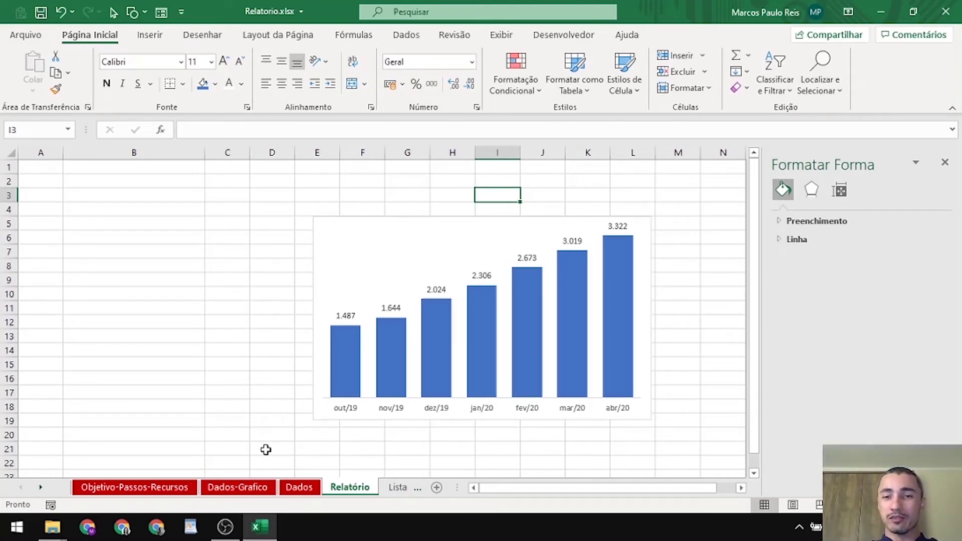
{"action": "left_click", "coordinate": [347, 240]}
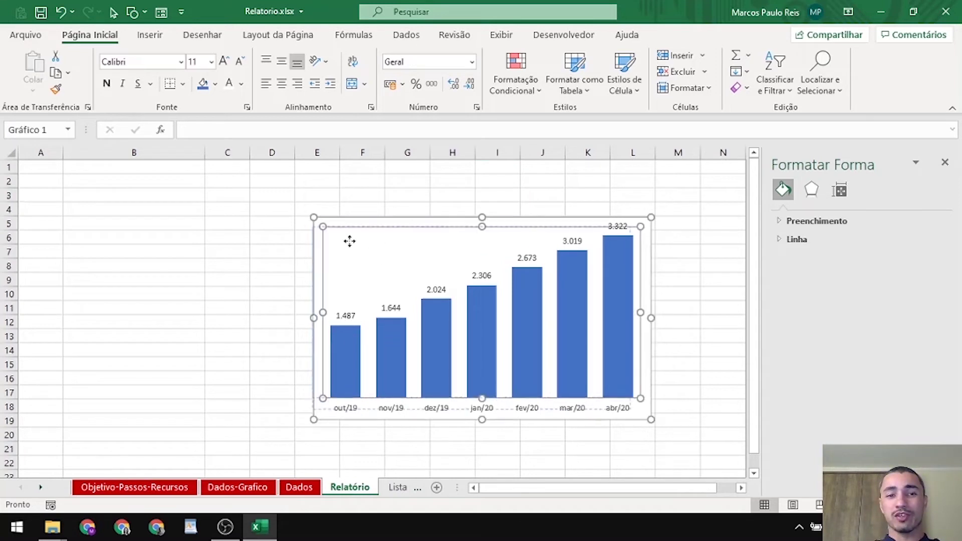
{"action": "left_click_drag", "start_coordinate": [357, 227], "coordinate": [347, 218]}
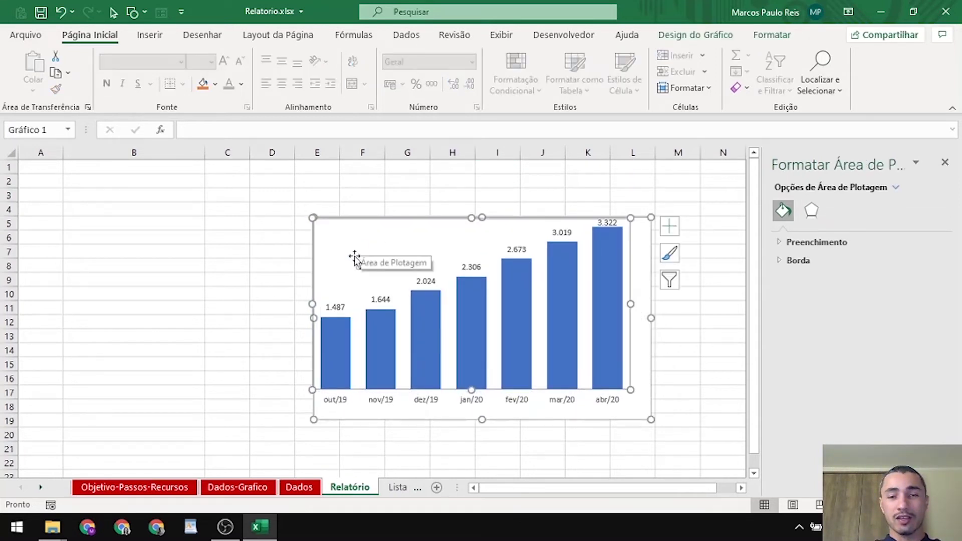
{"action": "key", "text": "ctrl+z"}
Move the whole chart closer to column B so it spans about columns C to J
{"action": "left_click_drag", "start_coordinate": [405, 220], "coordinate": [315, 219]}
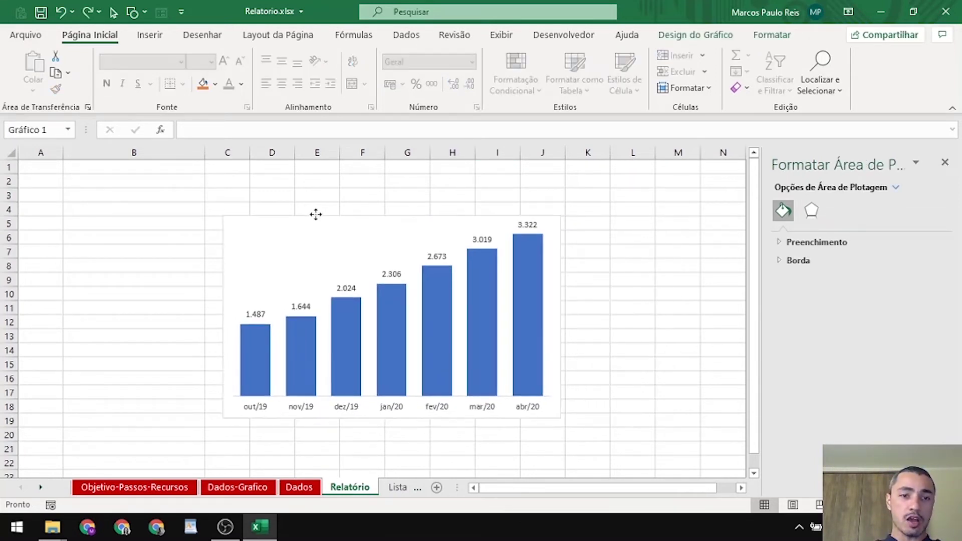
{"action": "left_click", "coordinate": [132, 240]}
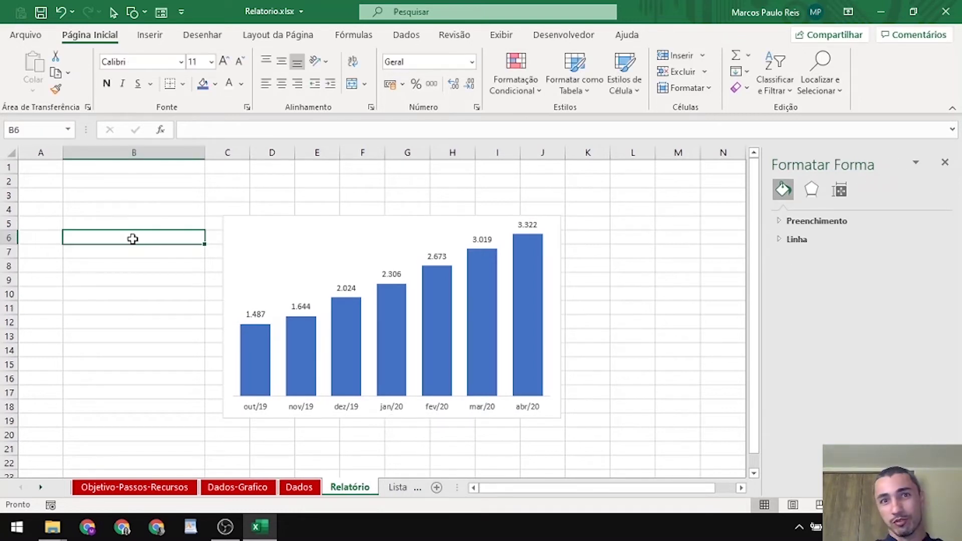
{"action": "left_click", "coordinate": [78, 226]}
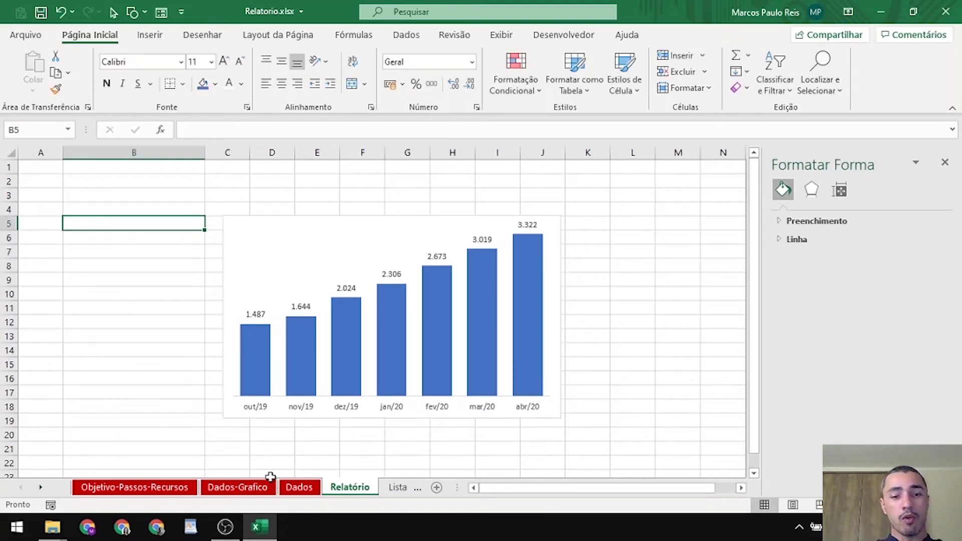
{"action": "left_click", "coordinate": [128, 197]}
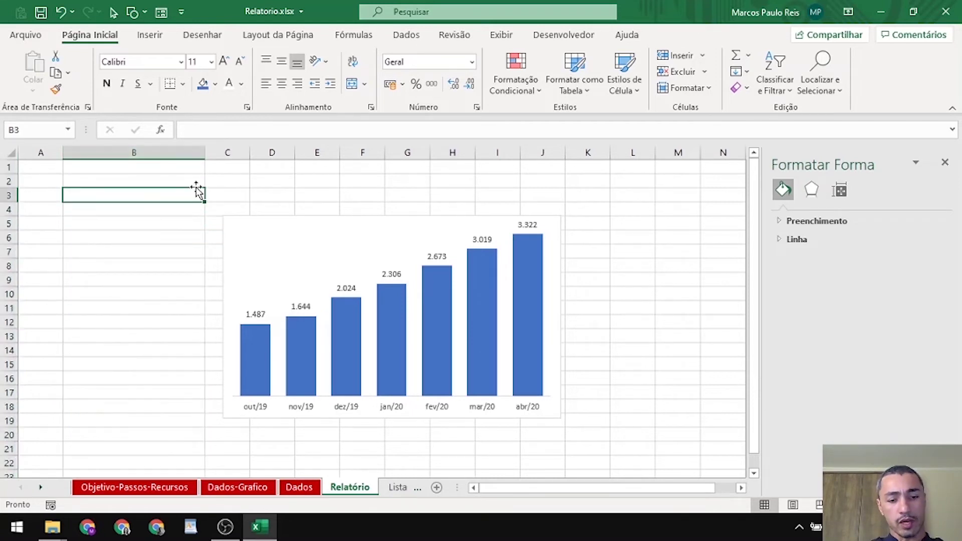
Enter the heading FILTROS in cell B3 of the Relatório sheet
{"action": "type", "text": "FILTER"}
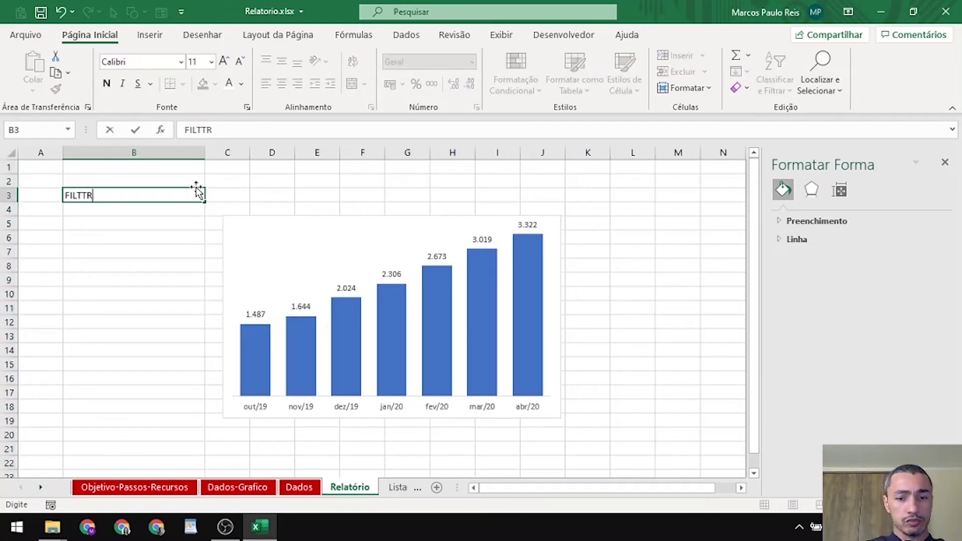
{"action": "key", "text": "BackSpace"}
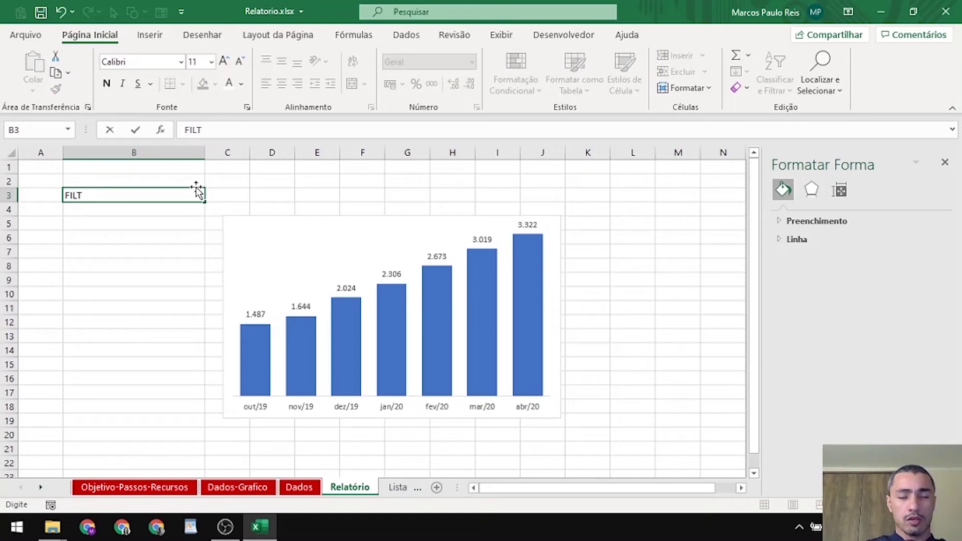
{"action": "type", "text": "ROS"}
{"action": "key", "text": "Return"}
{"action": "key", "text": "Return"}
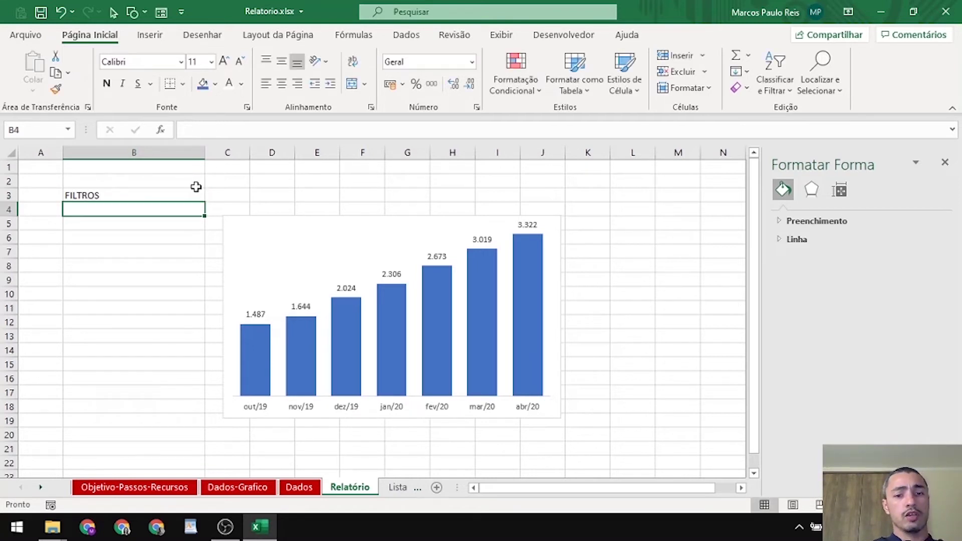
Move the product drop-down from Lista-Produto to Relatório, narrowed to fit column B and placed at rows 6 to 7
{"action": "left_click", "coordinate": [170, 208]}
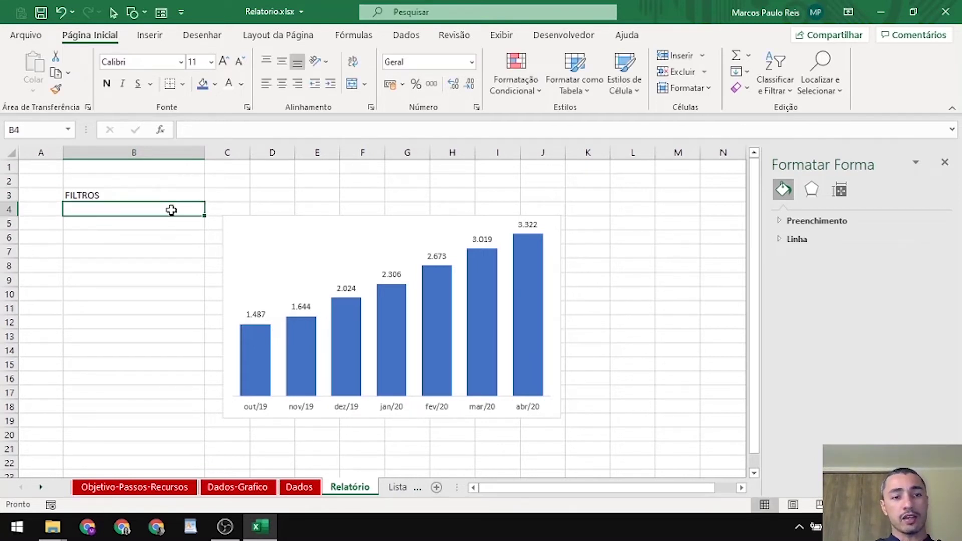
{"action": "left_click", "coordinate": [159, 223]}
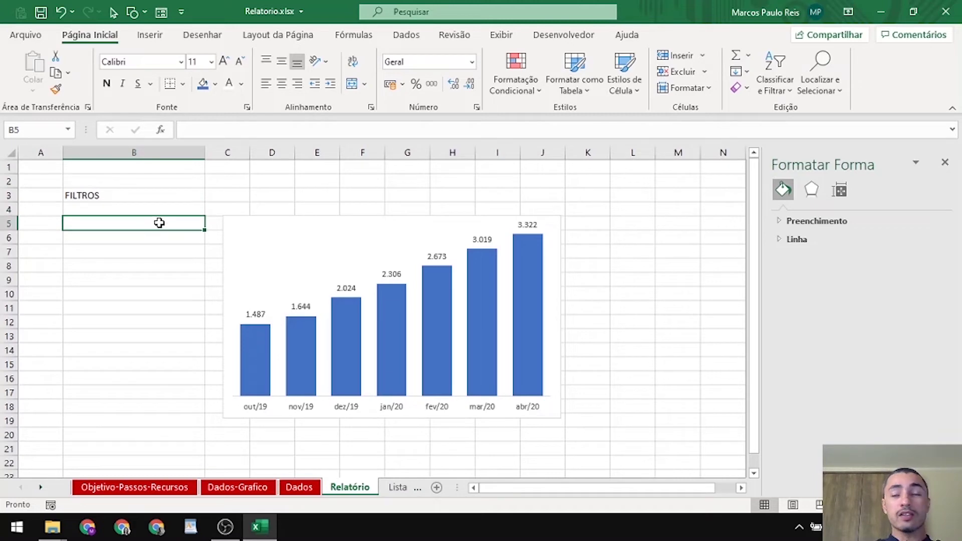
{"action": "left_click", "coordinate": [395, 486]}
{"action": "right_click", "coordinate": [280, 174]}
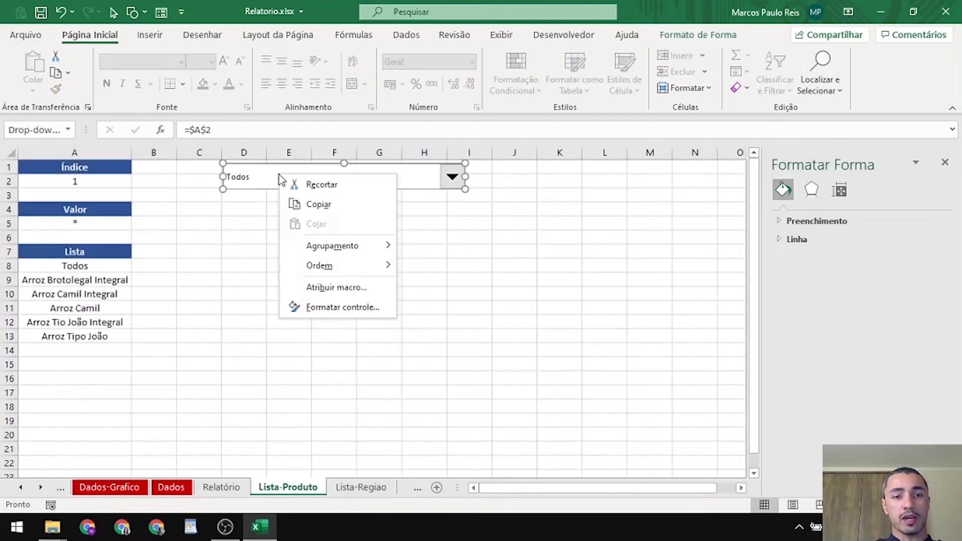
{"action": "key", "text": "Escape"}
{"action": "key", "text": "Delete"}
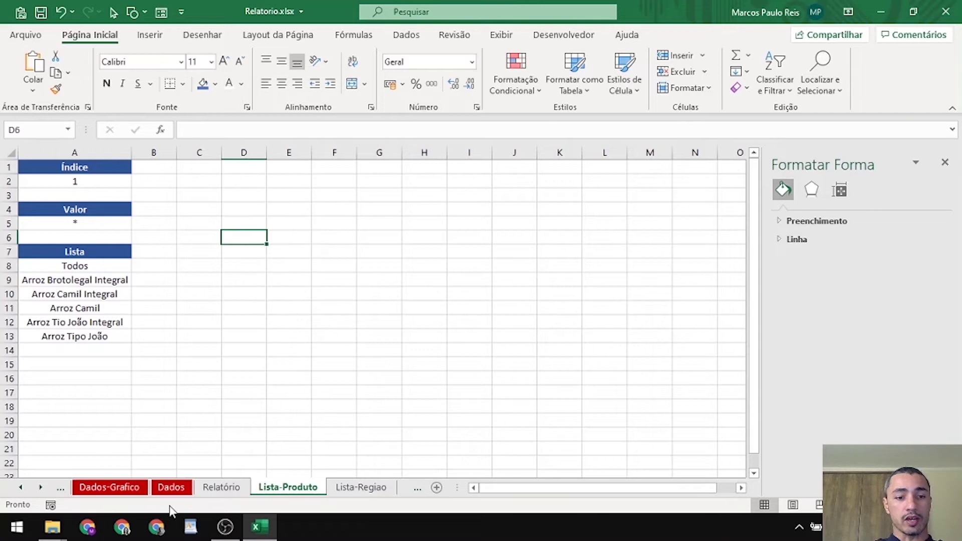
{"action": "left_click", "coordinate": [221, 487]}
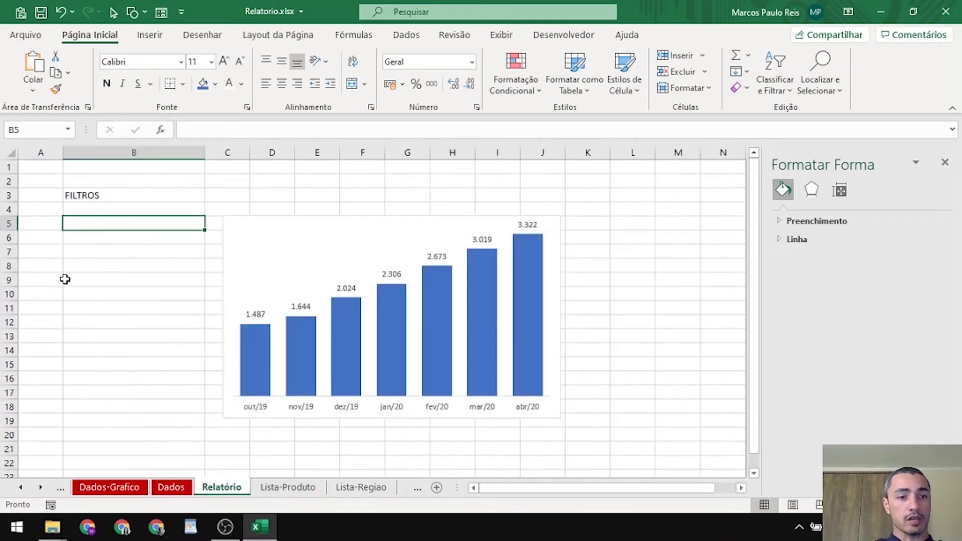
{"action": "key", "text": "ctrl+v"}
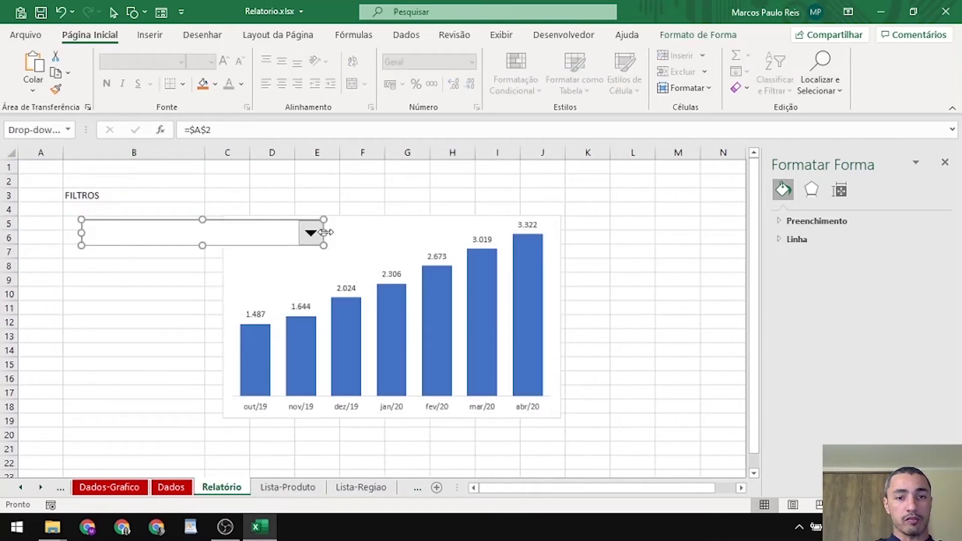
{"action": "left_click_drag", "start_coordinate": [324, 233], "coordinate": [125, 254]}
Label the filters on Relatório with Produto in cell B5 and Região in cell B9
{"action": "left_click", "coordinate": [92, 221]}
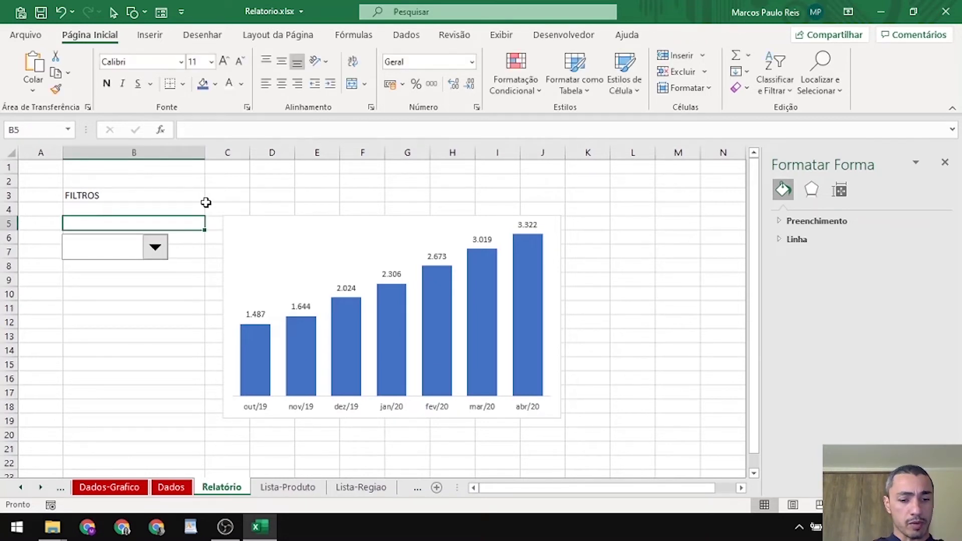
{"action": "type", "text": "Produto"}
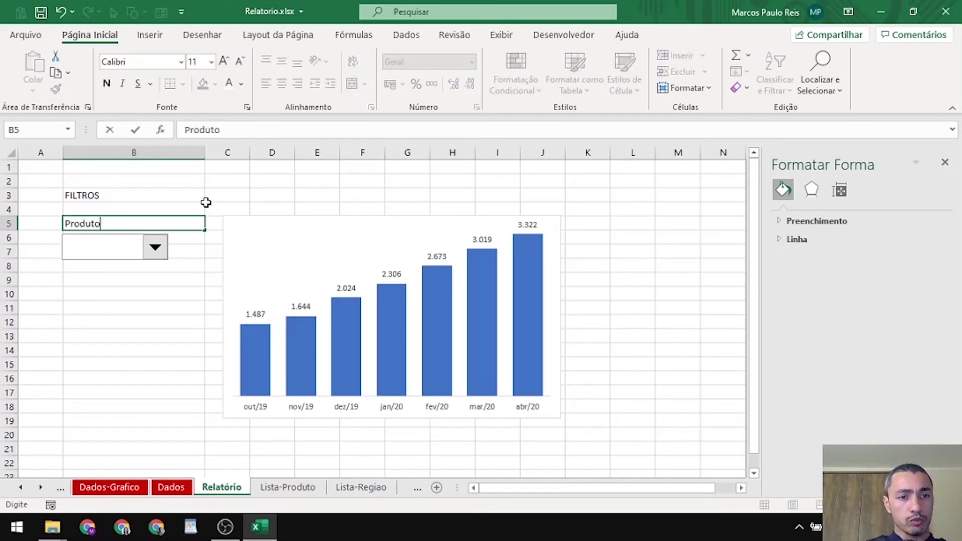
{"action": "key", "text": "Return"}
{"action": "key", "text": "Return"}
{"action": "key", "text": "Return"}
{"action": "key", "text": "Return"}
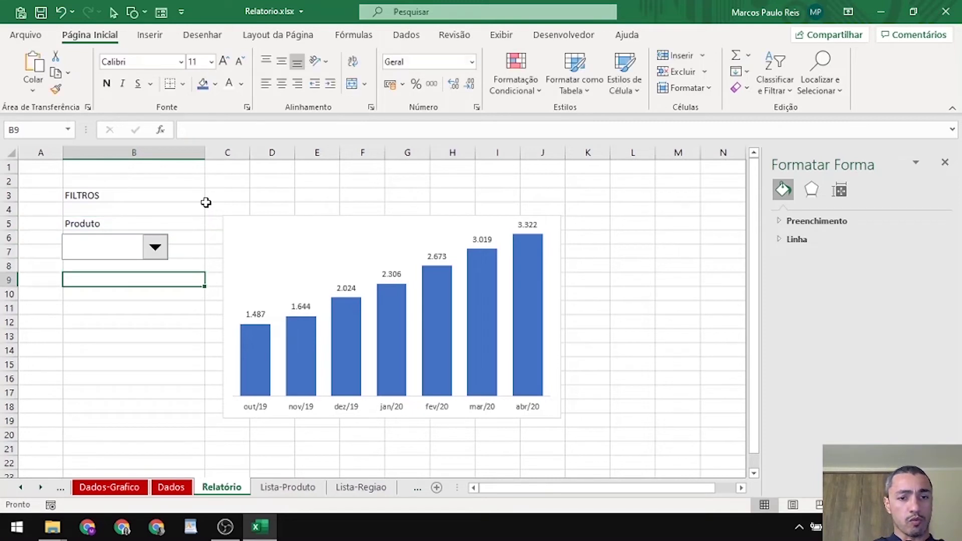
{"action": "type", "text": "Região"}
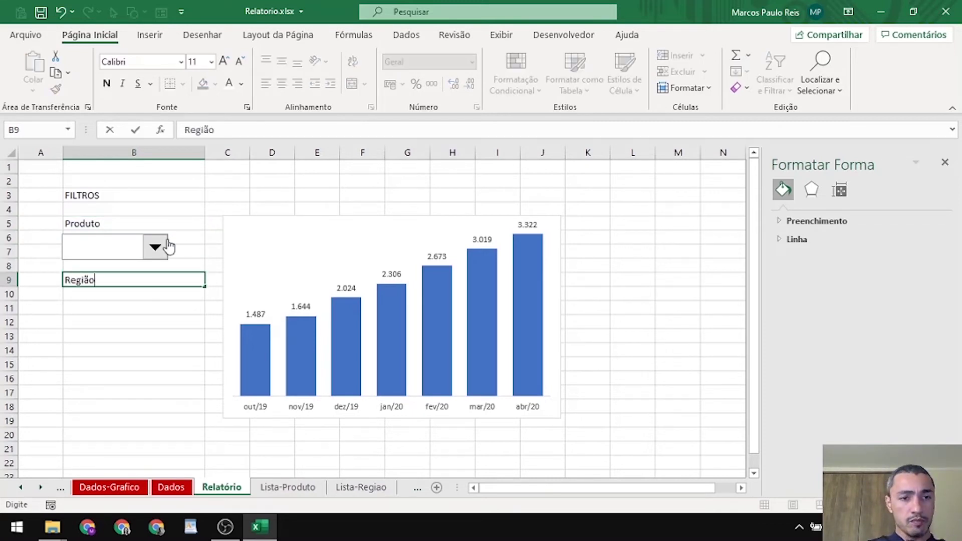
{"action": "key", "text": "Return"}
Move the region list box from Lista-Regiao to Relatório, placing it under the Região label in column B
{"action": "left_click", "coordinate": [361, 487]}
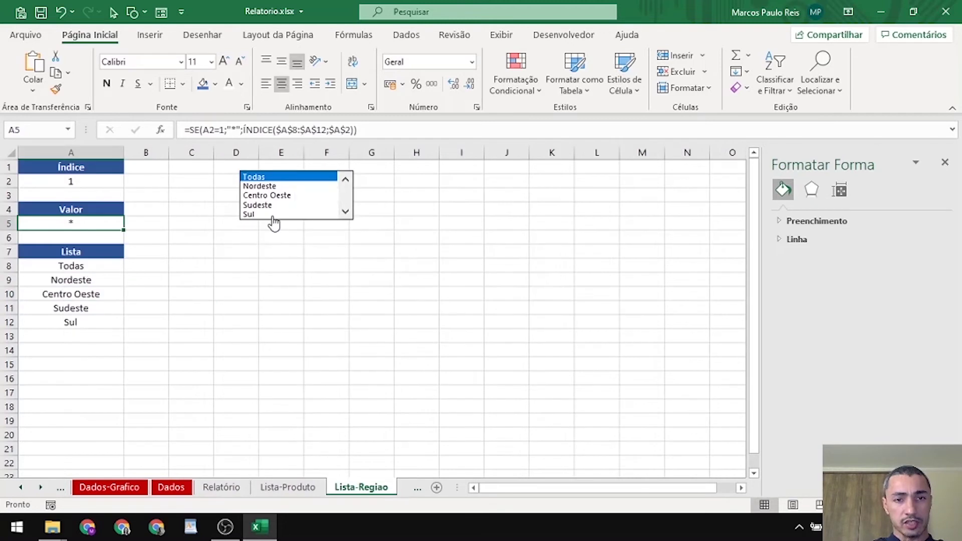
{"action": "right_click", "coordinate": [277, 202]}
{"action": "key", "text": "Escape"}
{"action": "key", "text": "Delete"}
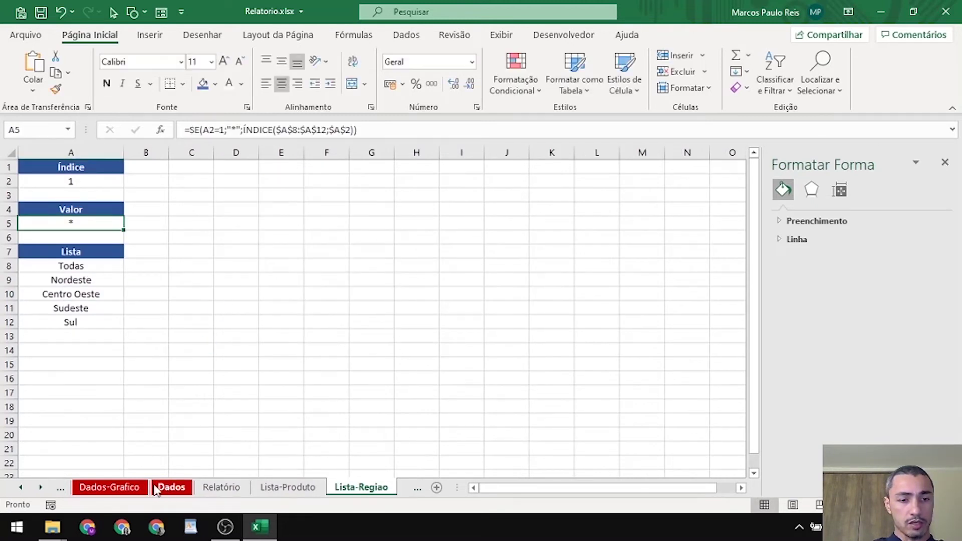
{"action": "left_click", "coordinate": [220, 487]}
{"action": "key", "text": "ctrl+v"}
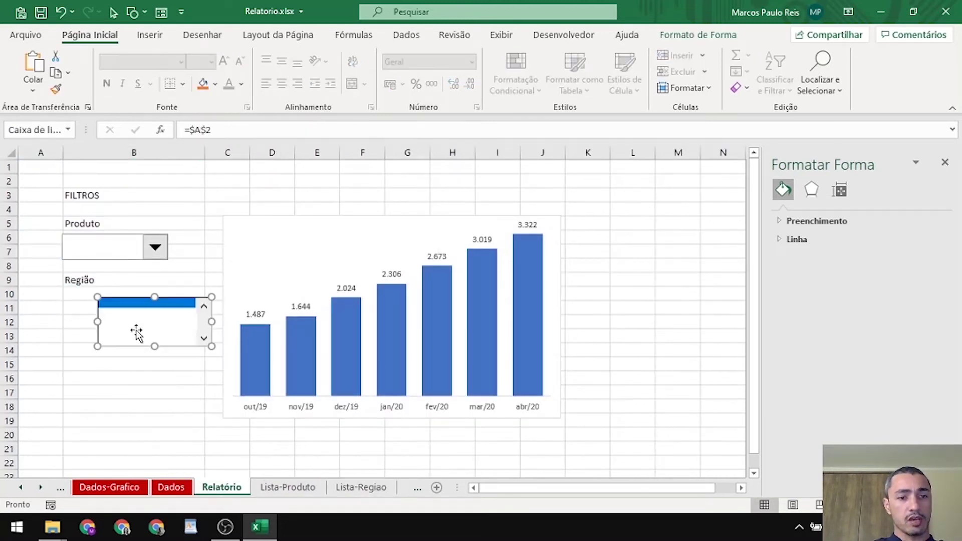
{"action": "left_click_drag", "start_coordinate": [136, 333], "coordinate": [104, 335]}
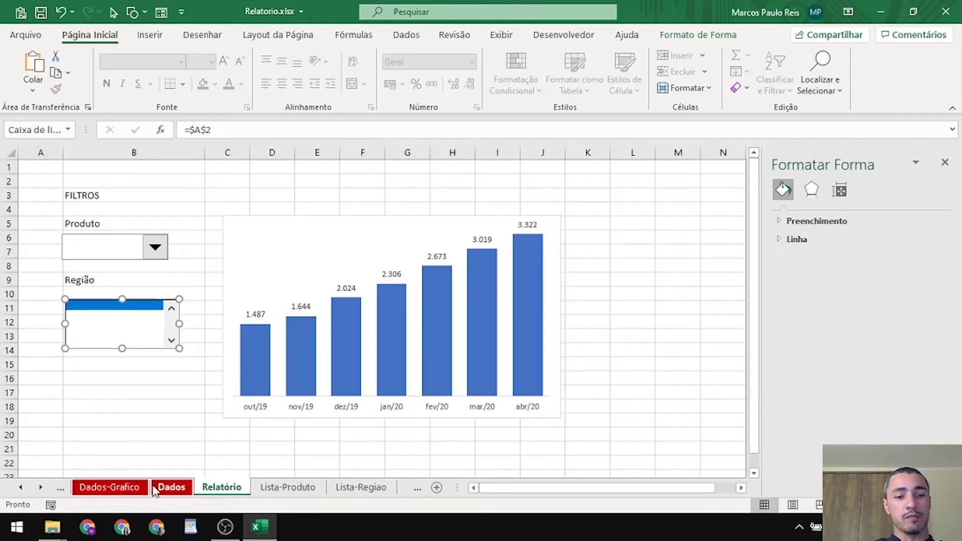
Cut both the Normal and Integral check boxes from the Lista-Tipo-Produto sheet
{"action": "left_click", "coordinate": [40, 488]}
{"action": "left_click", "coordinate": [40, 487]}
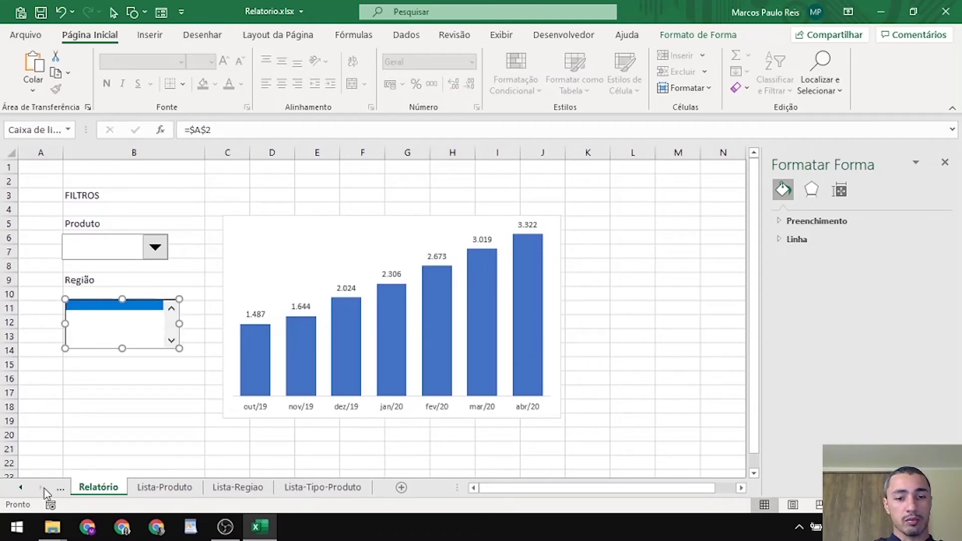
{"action": "left_click", "coordinate": [288, 488]}
{"action": "left_click", "coordinate": [262, 176], "text": "ctrl"}
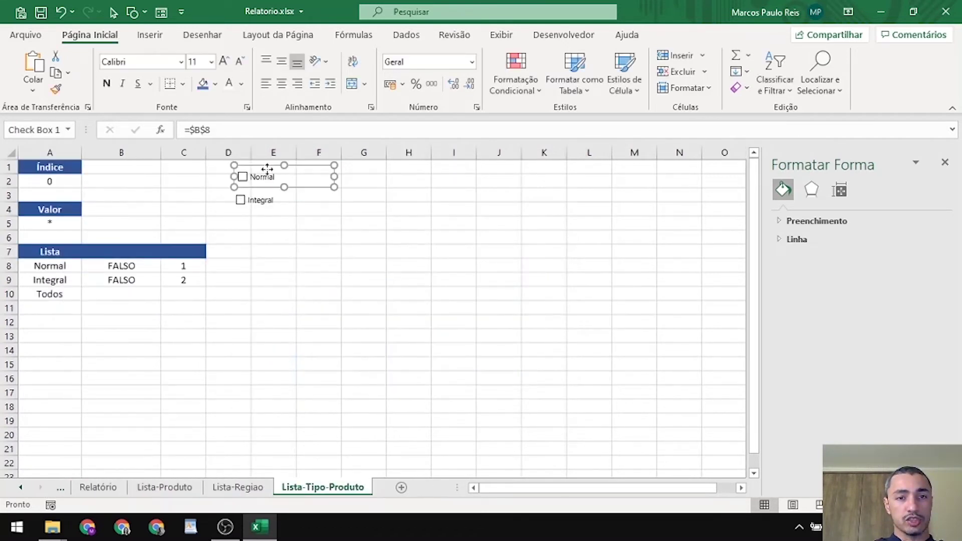
{"action": "left_click", "coordinate": [260, 201], "text": "ctrl"}
{"action": "key", "text": "Delete"}
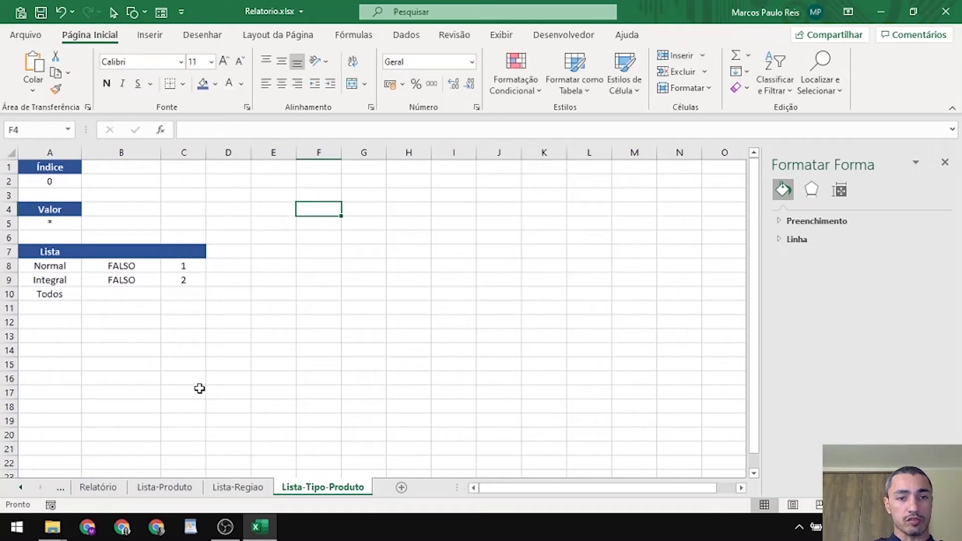
Enter the label Tipo de Produto in cell B16 of Relatório and paste the cut check boxes below it
{"action": "left_click", "coordinate": [111, 493]}
{"action": "left_click", "coordinate": [122, 376]}
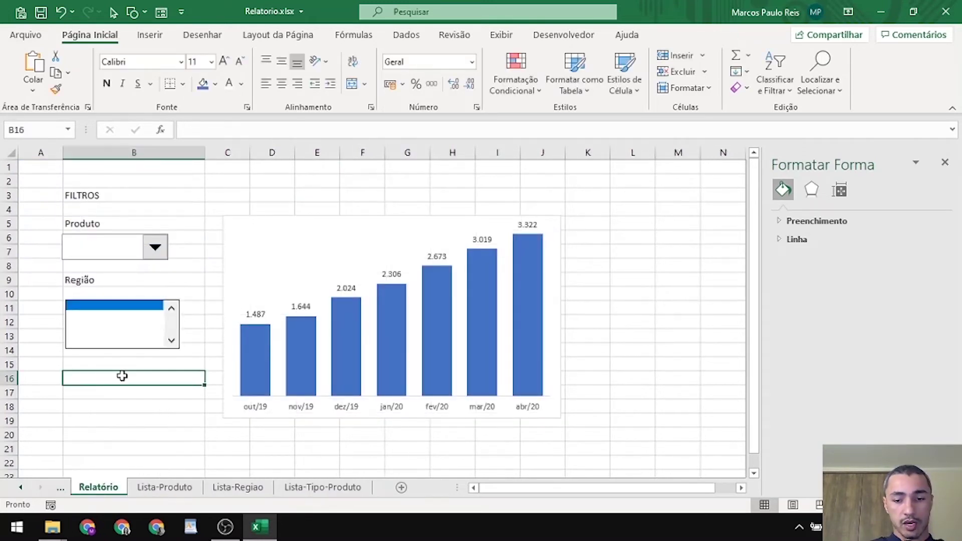
{"action": "type", "text": "Tipo de "}
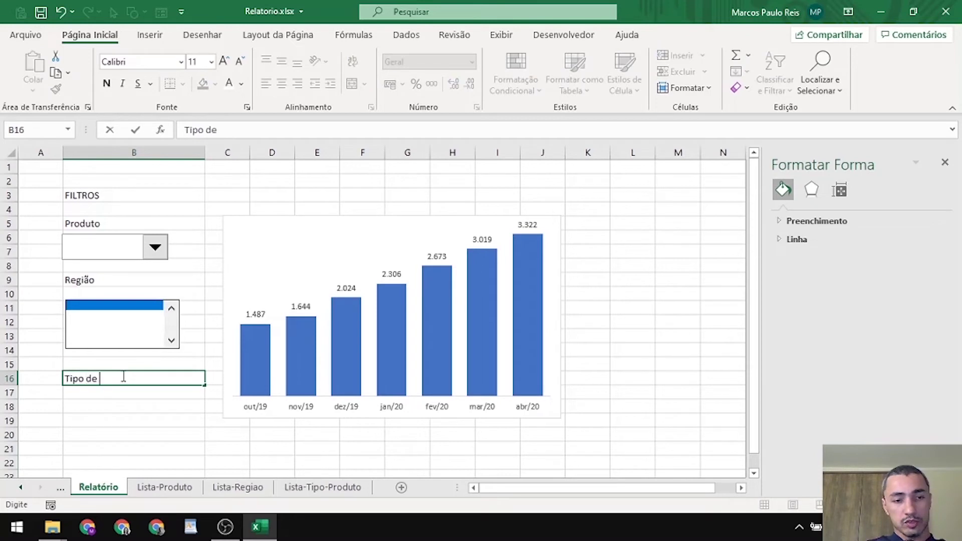
{"action": "type", "text": "Produt"}
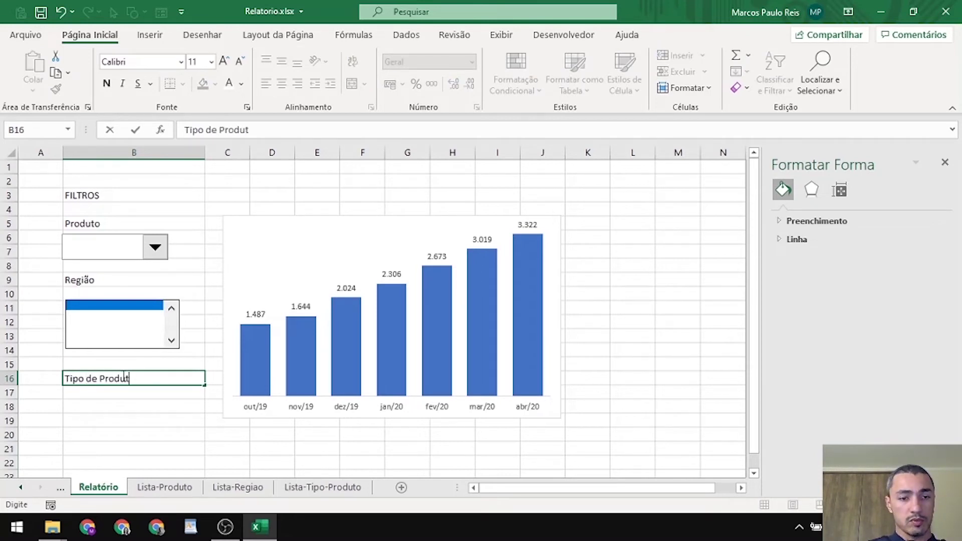
{"action": "type", "text": "o"}
{"action": "key", "text": "Return"}
{"action": "key", "text": "ctrl+v"}
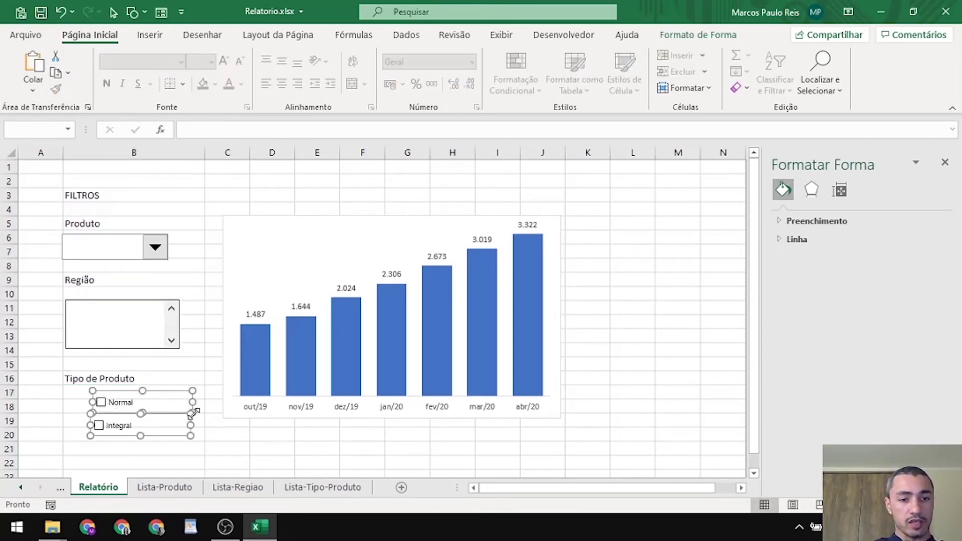
Narrow the check boxes and arrange Normal and Integral side by side under Tipo de Produto, within column B
{"action": "left_click_drag", "start_coordinate": [191, 400], "coordinate": [158, 397]}
{"action": "left_click", "coordinate": [172, 416]}
{"action": "left_click", "coordinate": [120, 402], "text": "ctrl"}
{"action": "right_click", "coordinate": [120, 435]}
{"action": "left_click", "coordinate": [122, 435]}
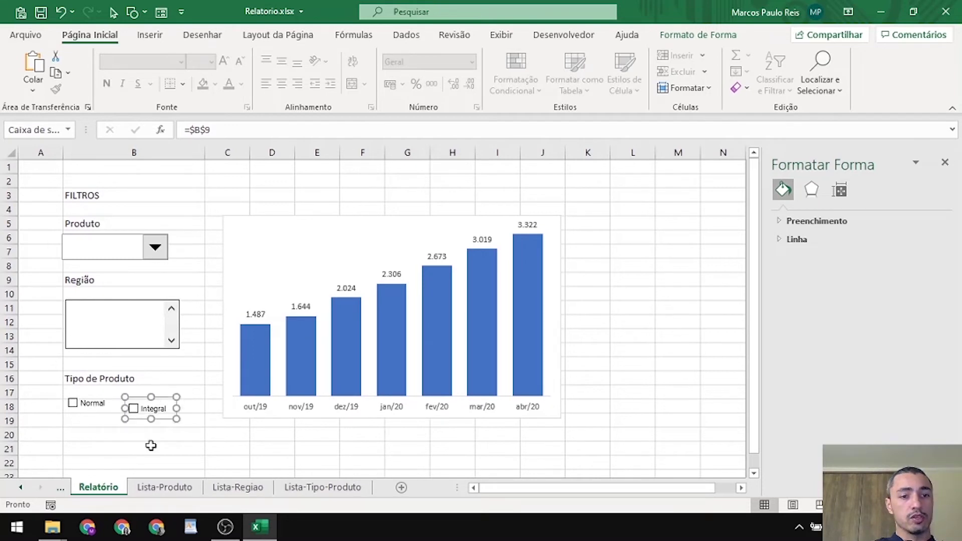
{"action": "key", "text": "Escape"}
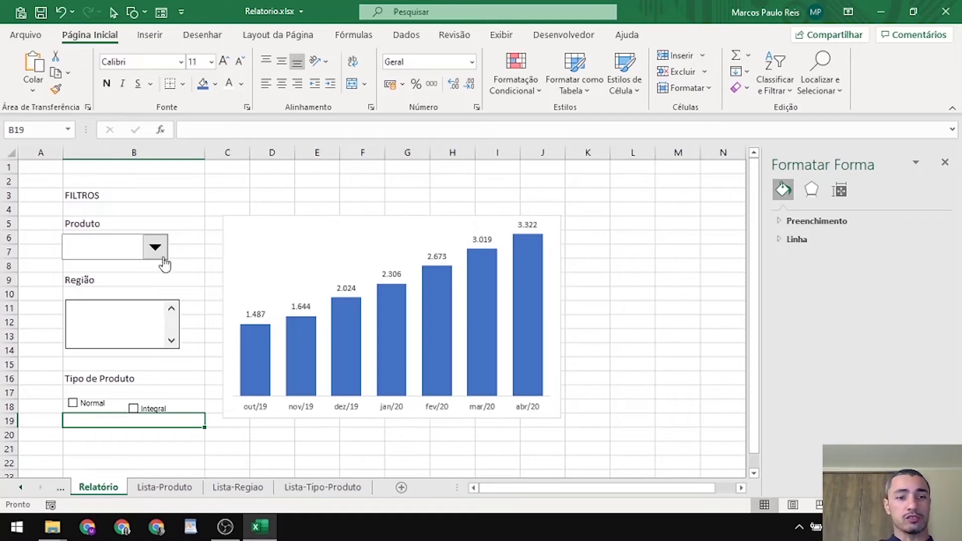
Set the Produto drop-down's input range (Intervalo de entrada) to 'Lista-Produto'!$A$8:$A$13
{"action": "right_click", "coordinate": [86, 250]}
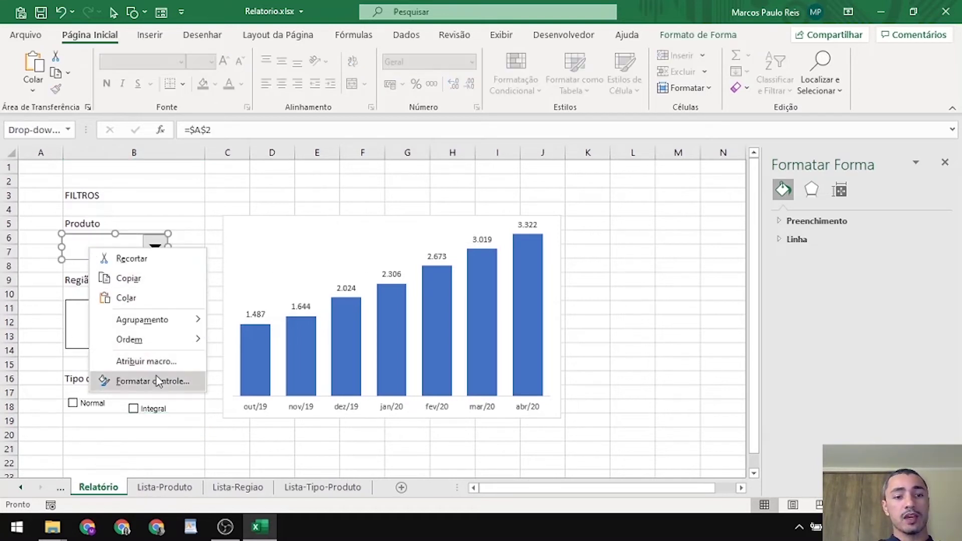
{"action": "left_click", "coordinate": [153, 382]}
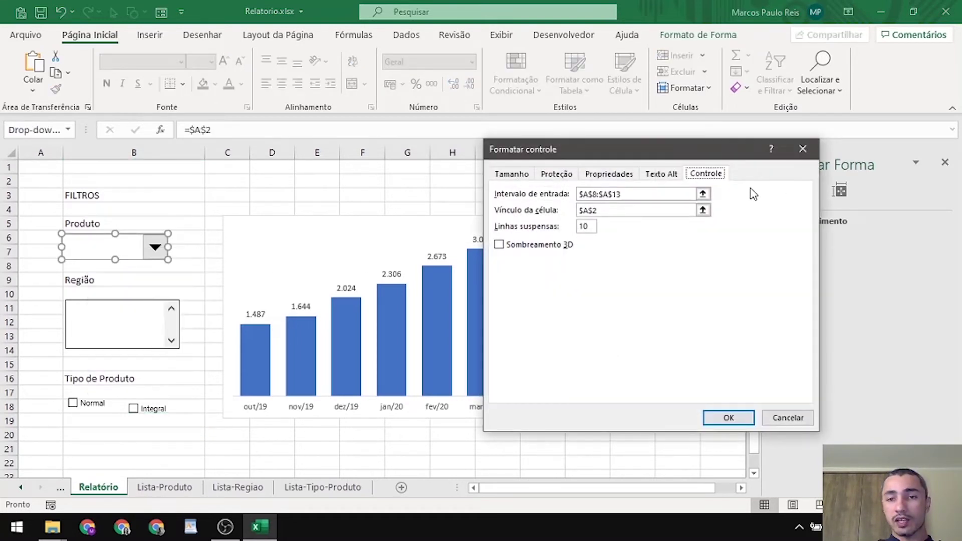
{"action": "left_click", "coordinate": [702, 194]}
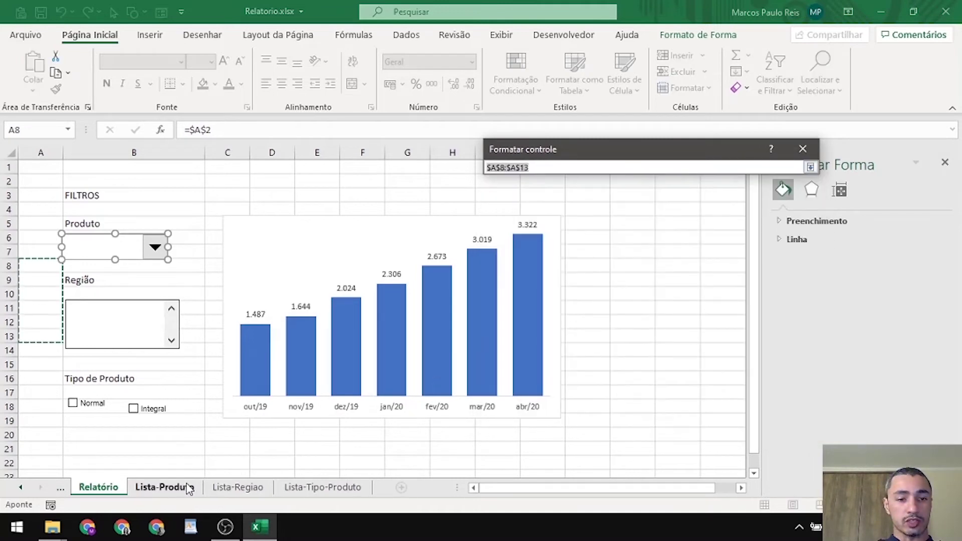
{"action": "left_click", "coordinate": [188, 488]}
{"action": "left_click_drag", "start_coordinate": [65, 269], "coordinate": [97, 335]}
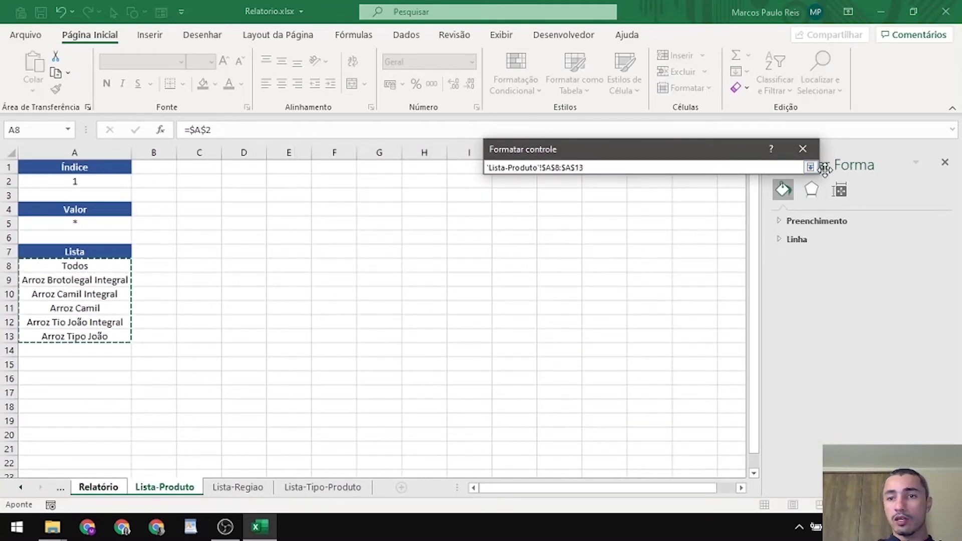
{"action": "left_click", "coordinate": [811, 167]}
Link the Produto drop-down to cell 'Lista-Produto'!$A$2 and apply the control settings
{"action": "left_click", "coordinate": [701, 211]}
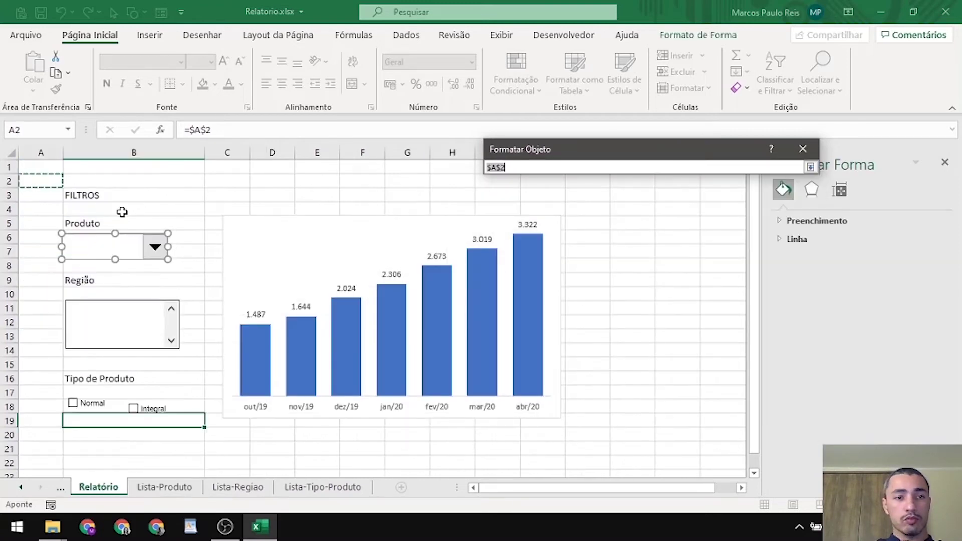
{"action": "left_click", "coordinate": [182, 490]}
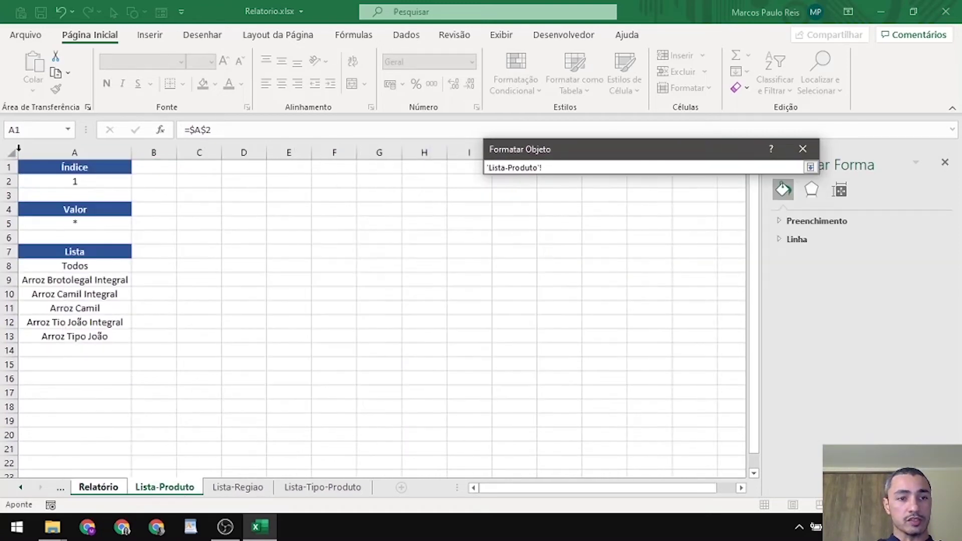
{"action": "left_click", "coordinate": [68, 181]}
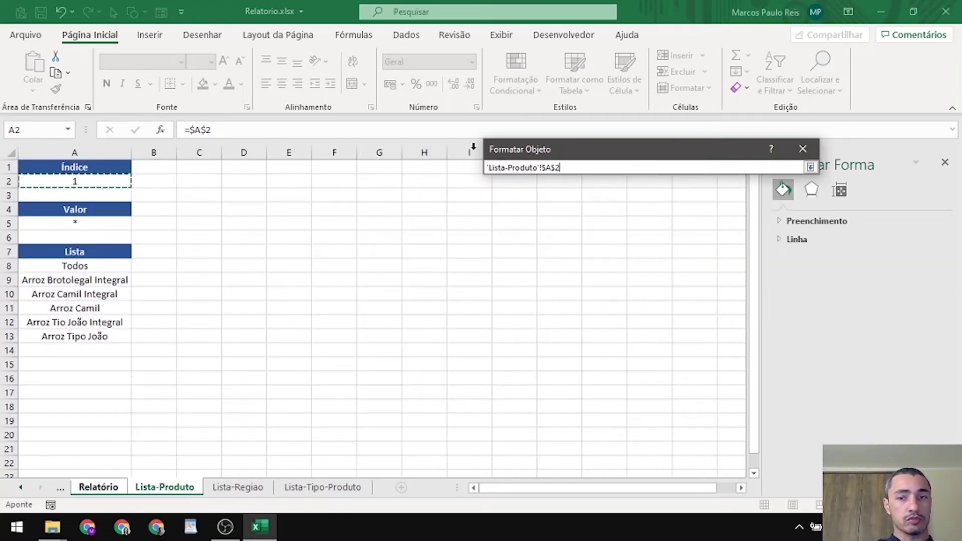
{"action": "left_click", "coordinate": [810, 168]}
{"action": "left_click", "coordinate": [725, 419]}
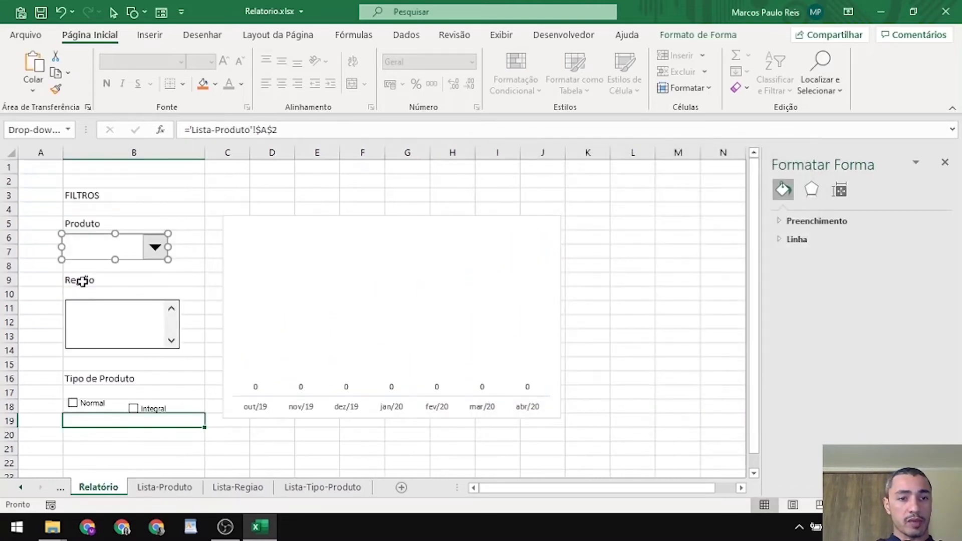
Set the Região list box's input range (Intervalo de entrada) to 'Lista-Regiao'!$A$8:$A$12
{"action": "left_click", "coordinate": [19, 279]}
{"action": "right_click", "coordinate": [123, 321]}
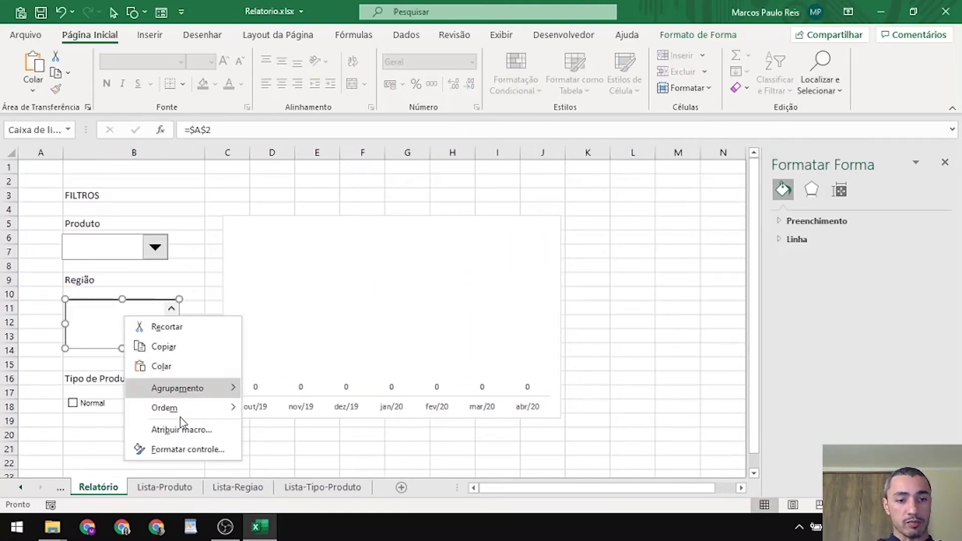
{"action": "left_click", "coordinate": [188, 449]}
{"action": "left_click", "coordinate": [703, 194]}
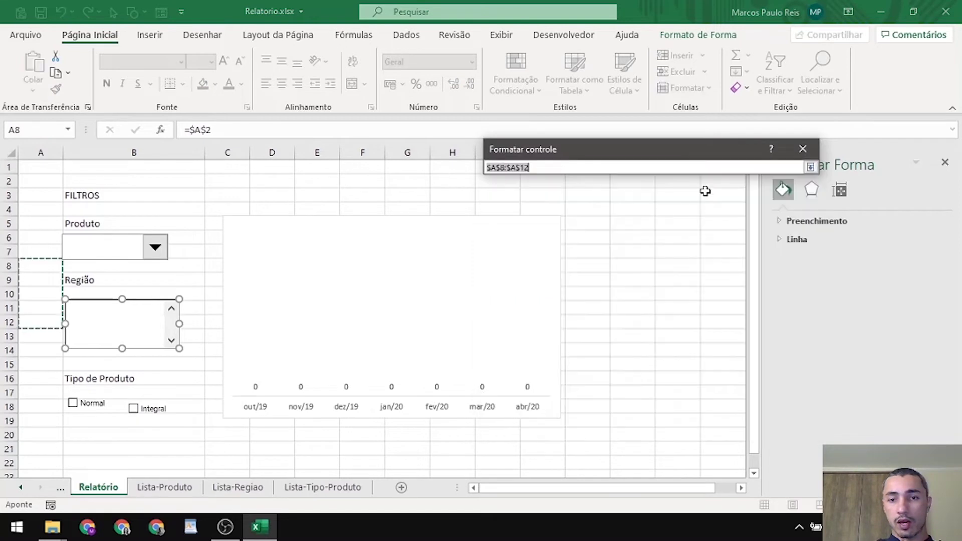
{"action": "left_click", "coordinate": [247, 487]}
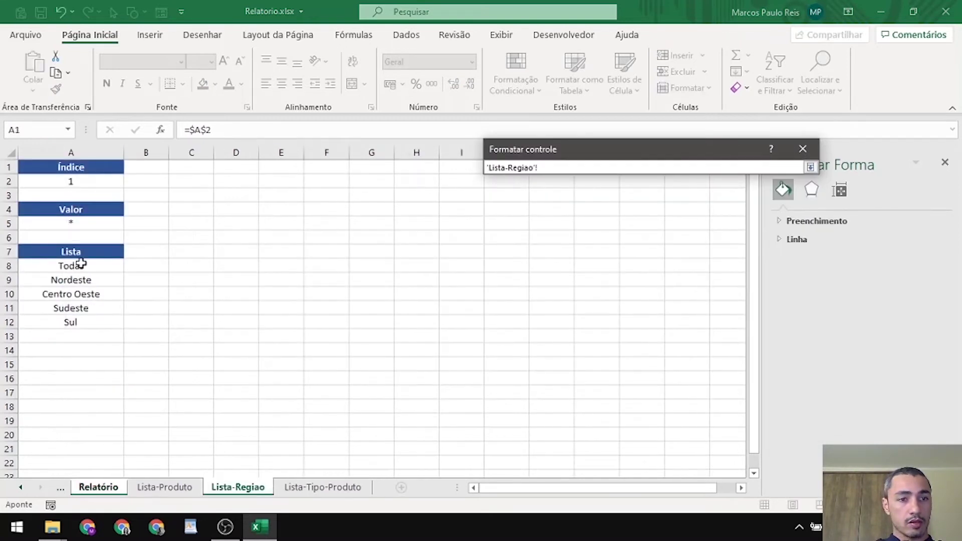
{"action": "left_click_drag", "start_coordinate": [76, 266], "coordinate": [97, 328]}
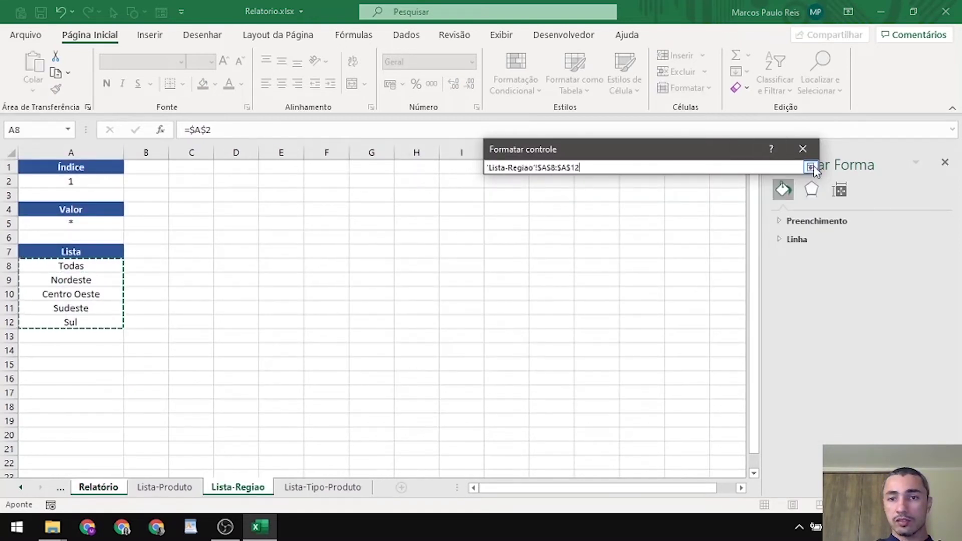
{"action": "left_click", "coordinate": [811, 167]}
Link the Região list box to cell 'Lista-Regiao'!$A$2 and apply the control settings
{"action": "left_click", "coordinate": [703, 210]}
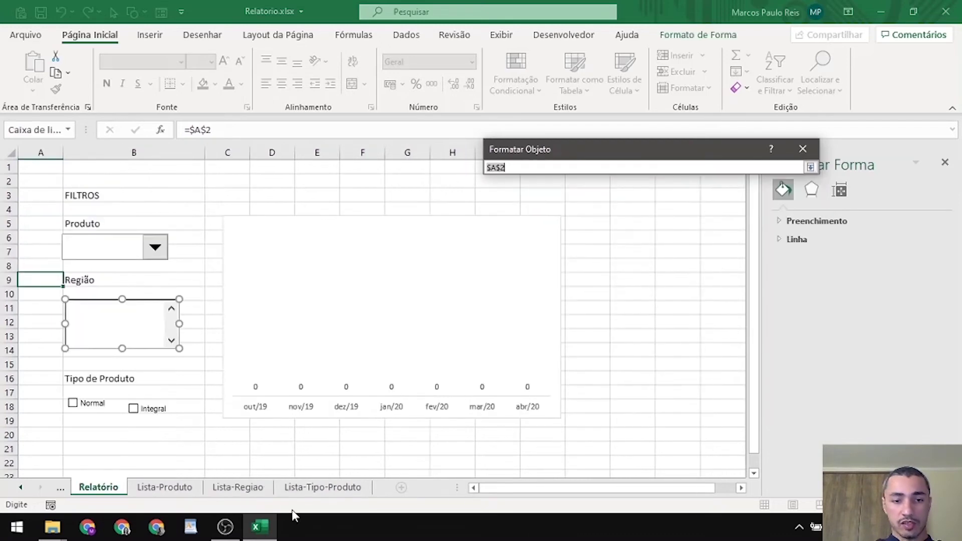
{"action": "left_click", "coordinate": [228, 490]}
{"action": "left_click", "coordinate": [60, 181]}
{"action": "left_click", "coordinate": [811, 167]}
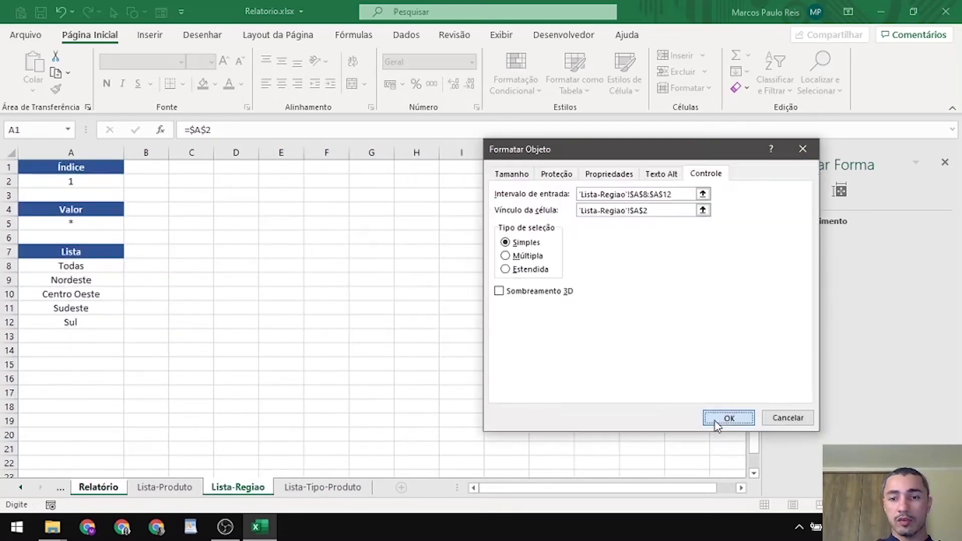
{"action": "left_click", "coordinate": [722, 419]}
{"action": "left_click", "coordinate": [23, 349]}
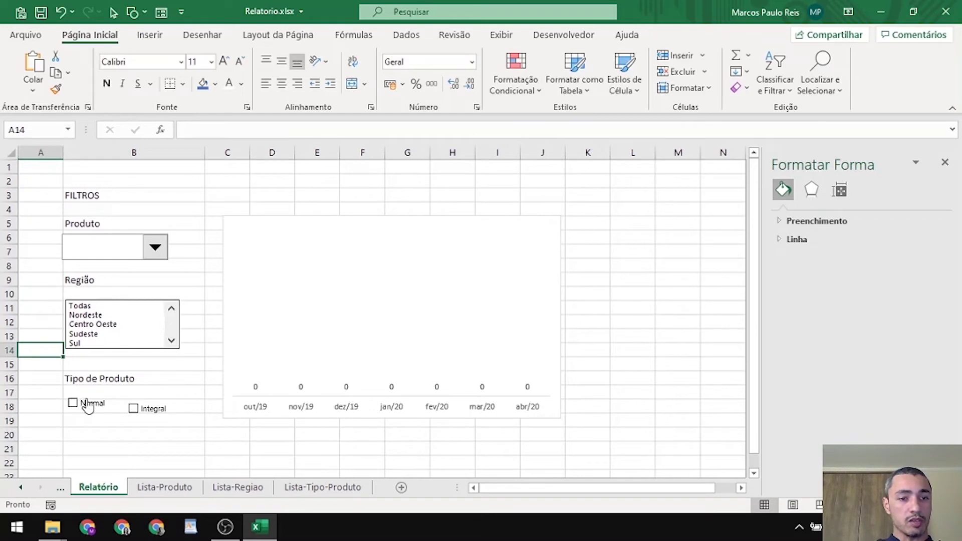
Link the Normal check box under Tipo de Produto to cell 'Lista-Tipo-Produto'!$B$8
{"action": "right_click", "coordinate": [85, 403]}
{"action": "left_click", "coordinate": [151, 387]}
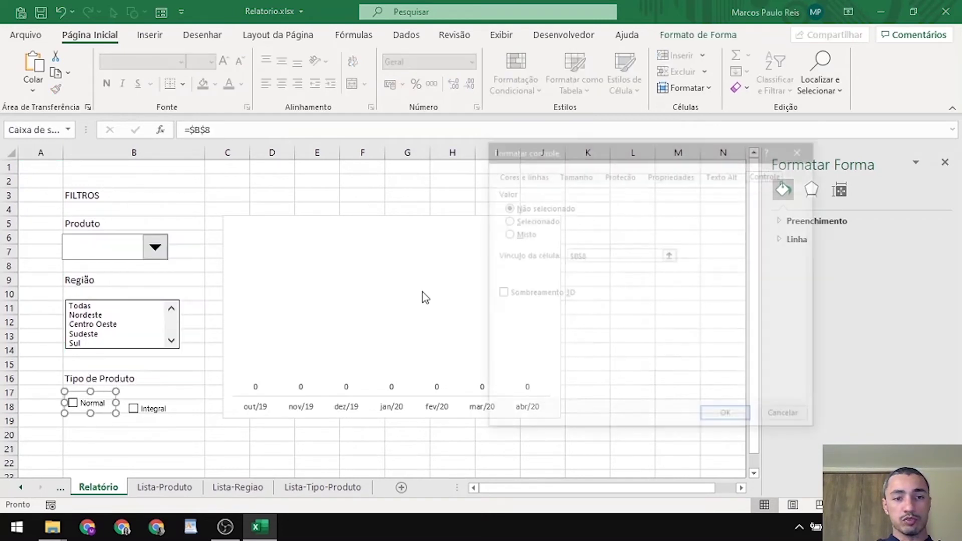
{"action": "left_click", "coordinate": [670, 255]}
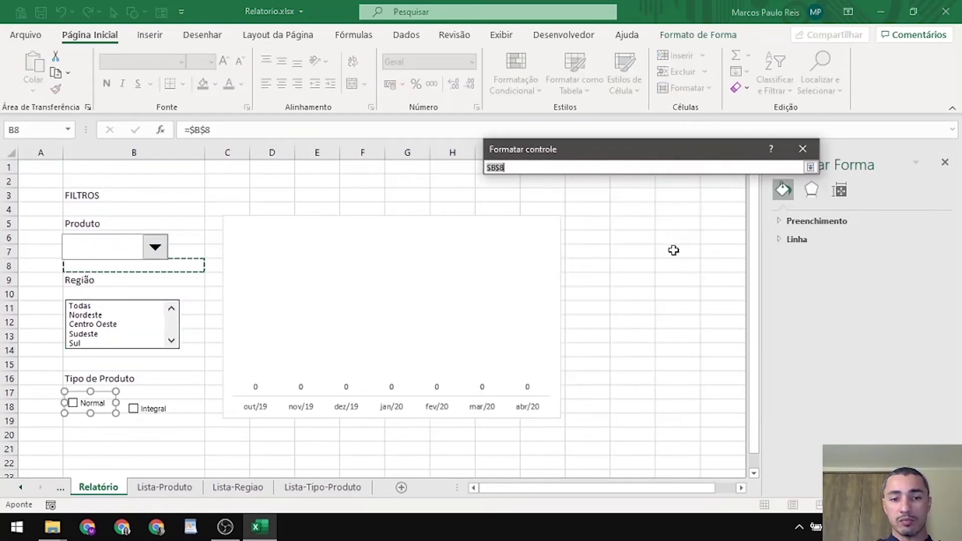
{"action": "left_click", "coordinate": [334, 482]}
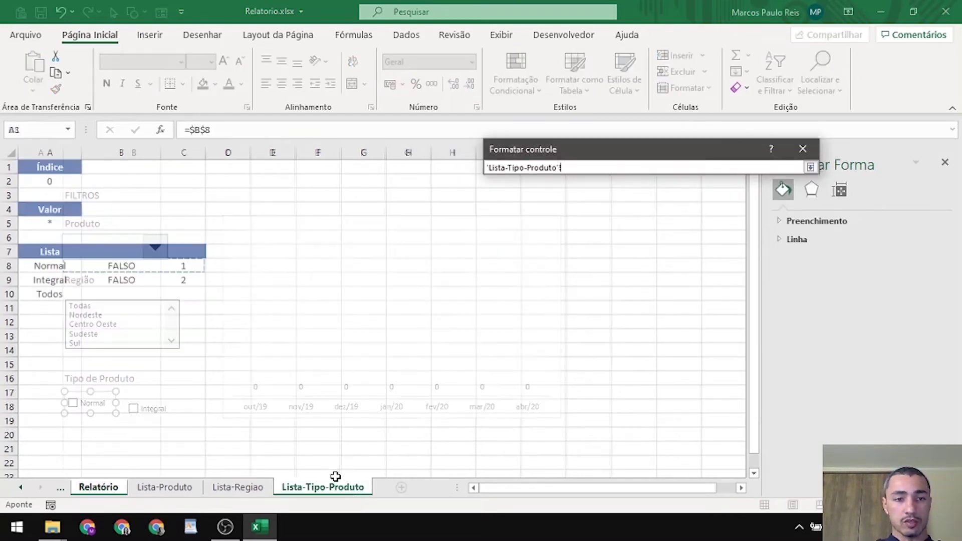
{"action": "left_click", "coordinate": [132, 267]}
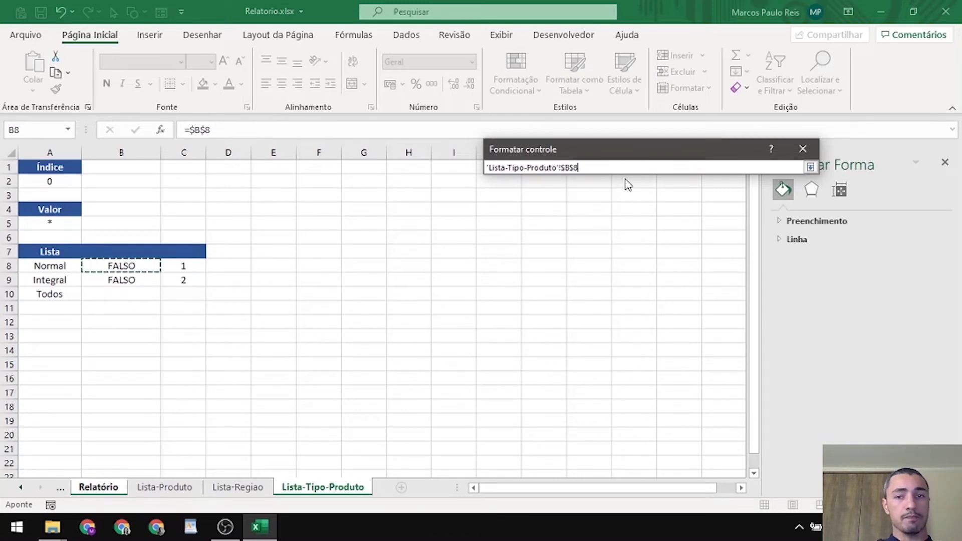
{"action": "left_click", "coordinate": [811, 168]}
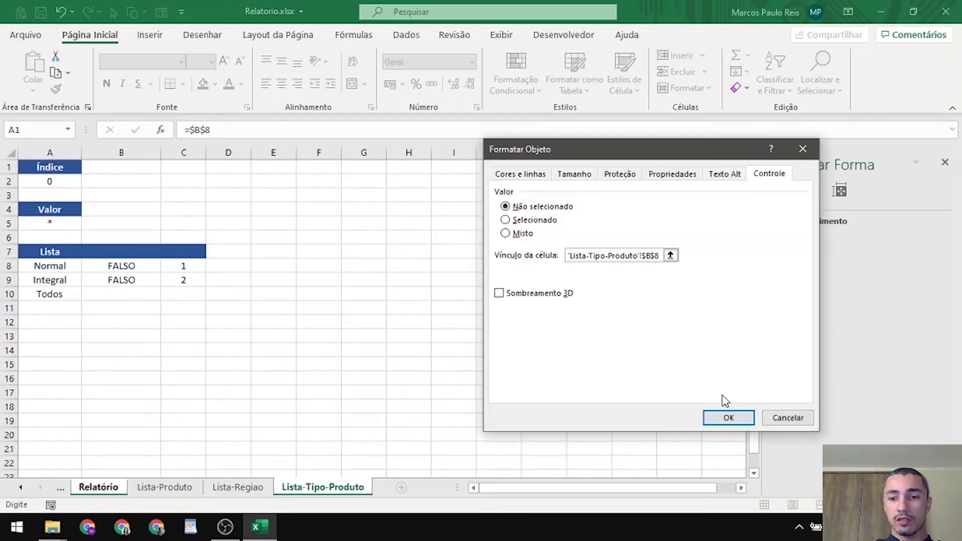
{"action": "left_click", "coordinate": [729, 417]}
Link the Integral check box to cell 'Lista-Tipo-Produto'!$B$9 and deselect the control
{"action": "right_click", "coordinate": [157, 412]}
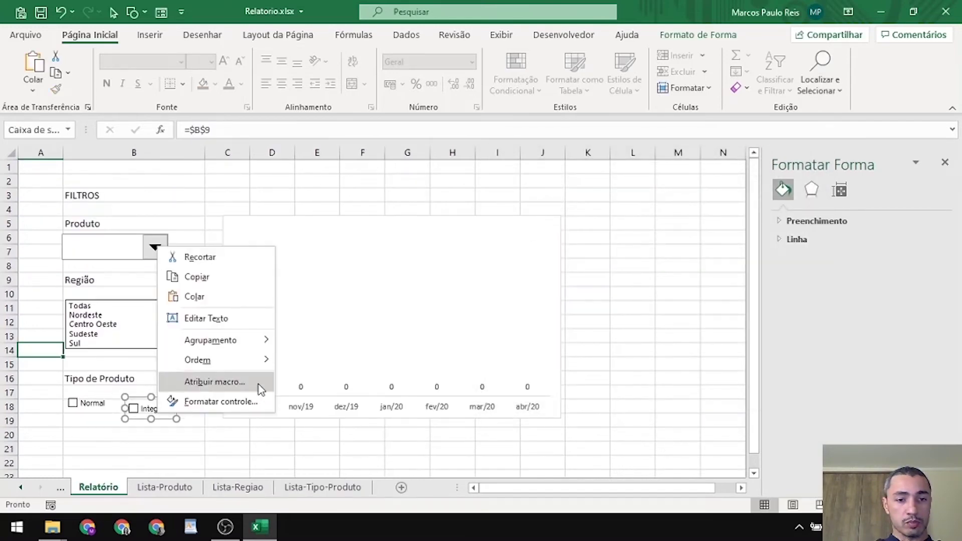
{"action": "left_click", "coordinate": [225, 402]}
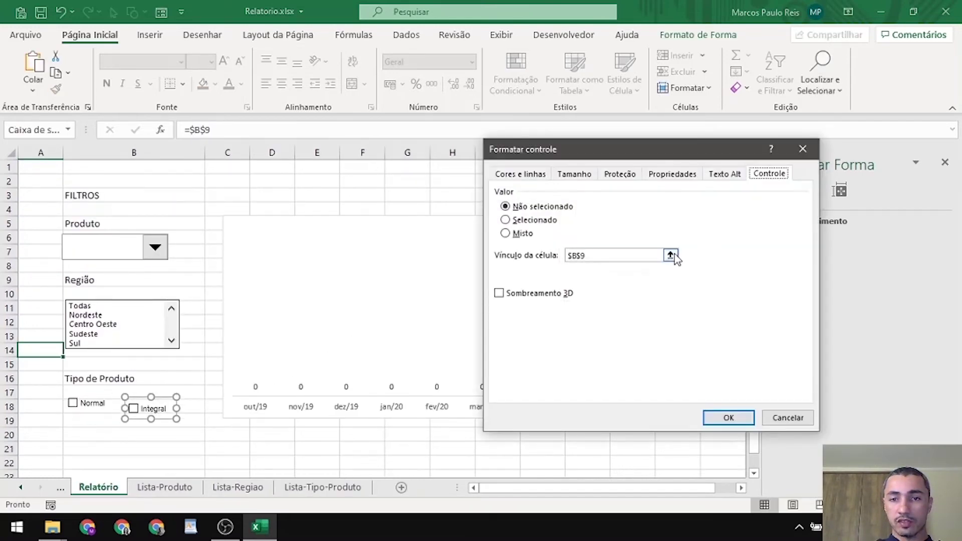
{"action": "left_click", "coordinate": [671, 255]}
{"action": "left_click", "coordinate": [328, 486]}
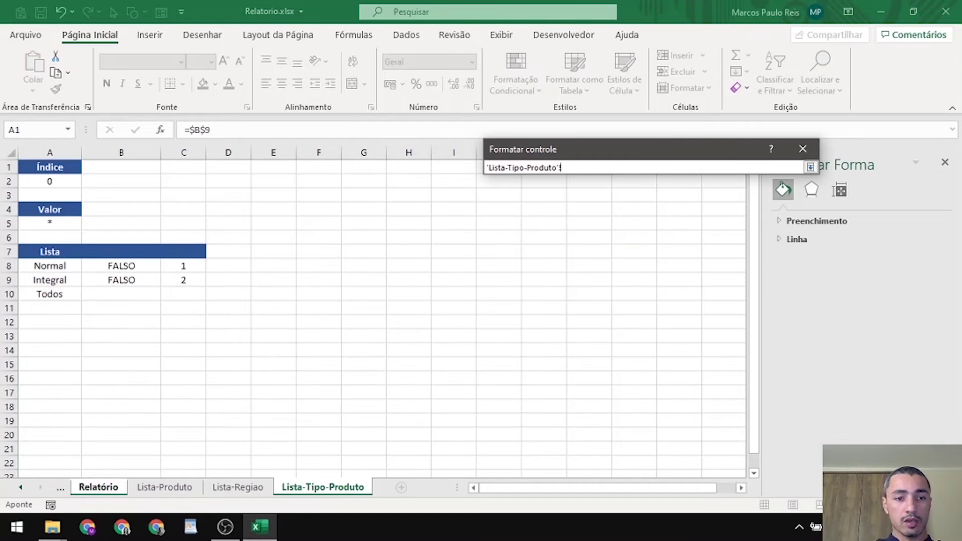
{"action": "left_click", "coordinate": [125, 278]}
{"action": "left_click", "coordinate": [810, 167]}
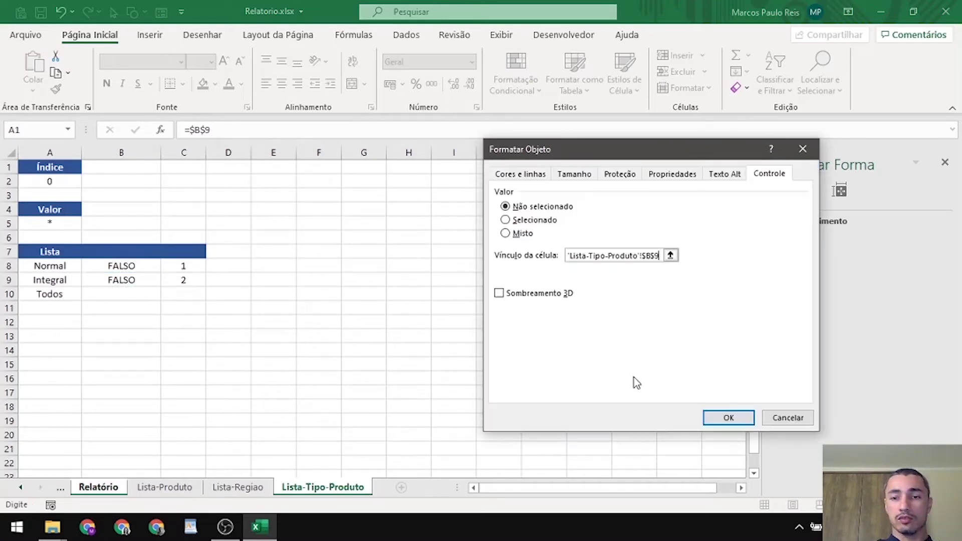
{"action": "left_click", "coordinate": [728, 418]}
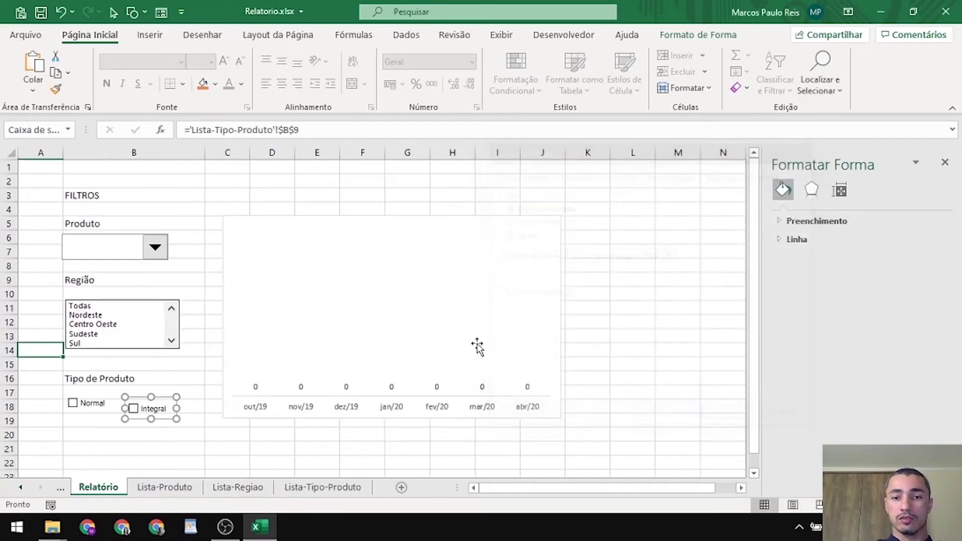
{"action": "left_click", "coordinate": [28, 177]}
Filter the chart by product Todos and region Todas, trying Normal and Integral together before leaving only Integral checked
{"action": "left_click", "coordinate": [105, 247]}
{"action": "left_click", "coordinate": [90, 262]}
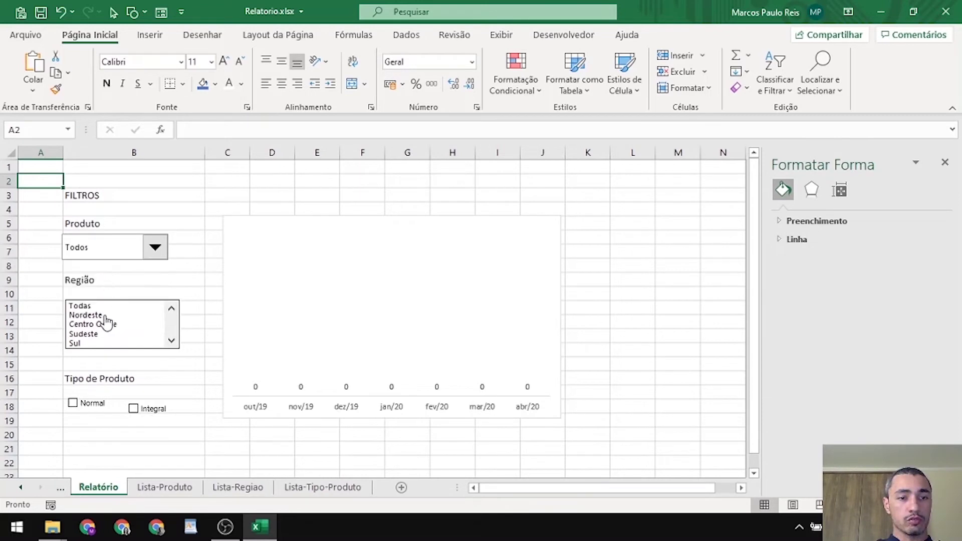
{"action": "left_click", "coordinate": [105, 307]}
{"action": "left_click", "coordinate": [107, 407]}
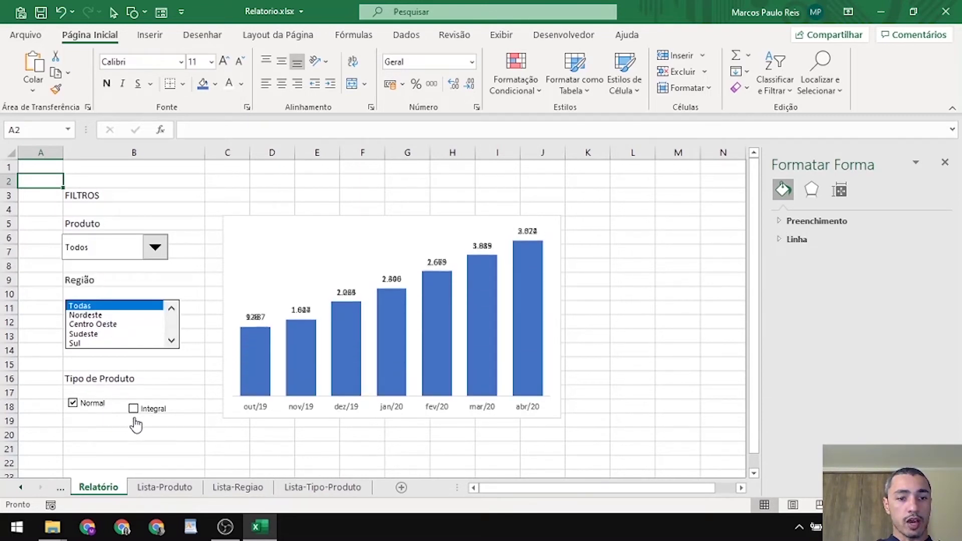
{"action": "left_click", "coordinate": [133, 408]}
{"action": "left_click", "coordinate": [73, 403]}
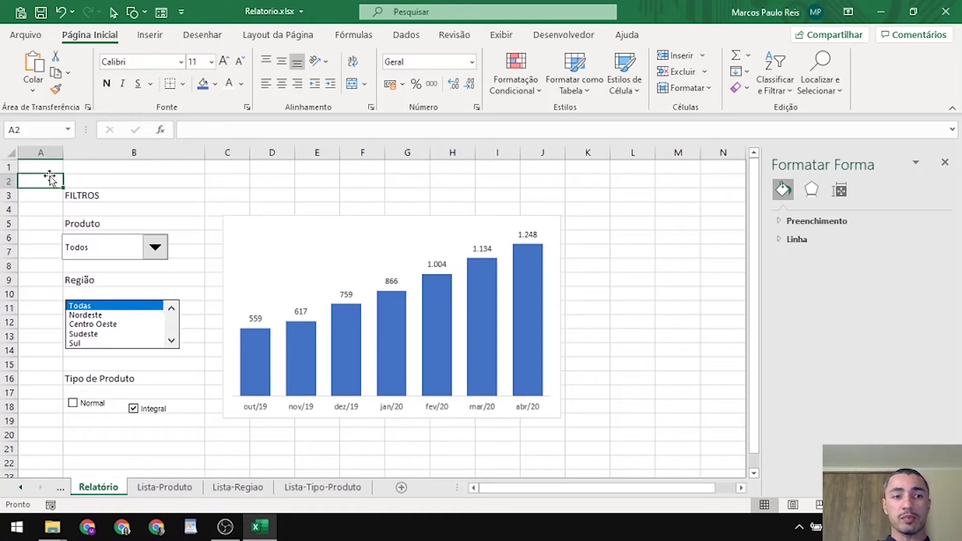
Widen the Produto drop-down so that it spans almost the full width of column B
{"action": "right_click", "coordinate": [129, 251]}
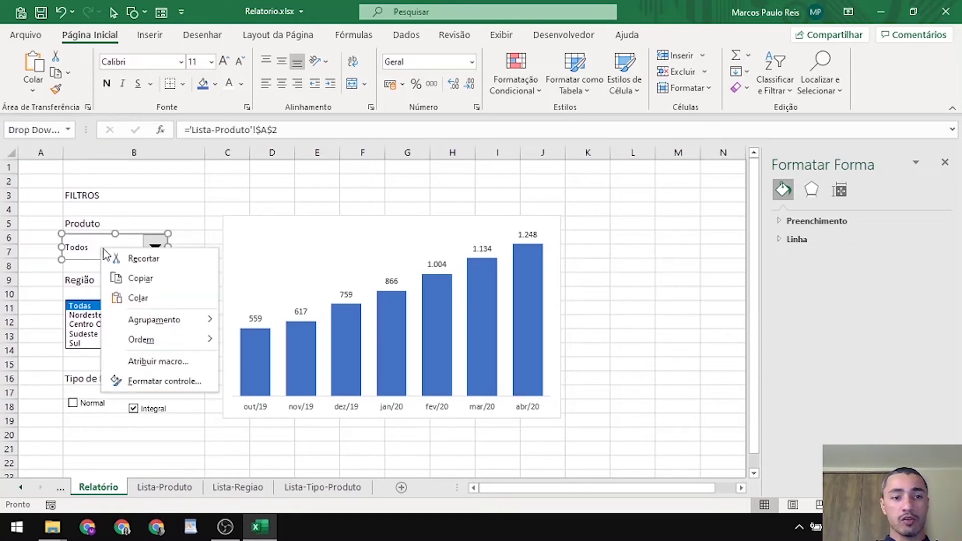
{"action": "key", "text": "Escape"}
{"action": "left_click_drag", "start_coordinate": [166, 253], "coordinate": [197, 248]}
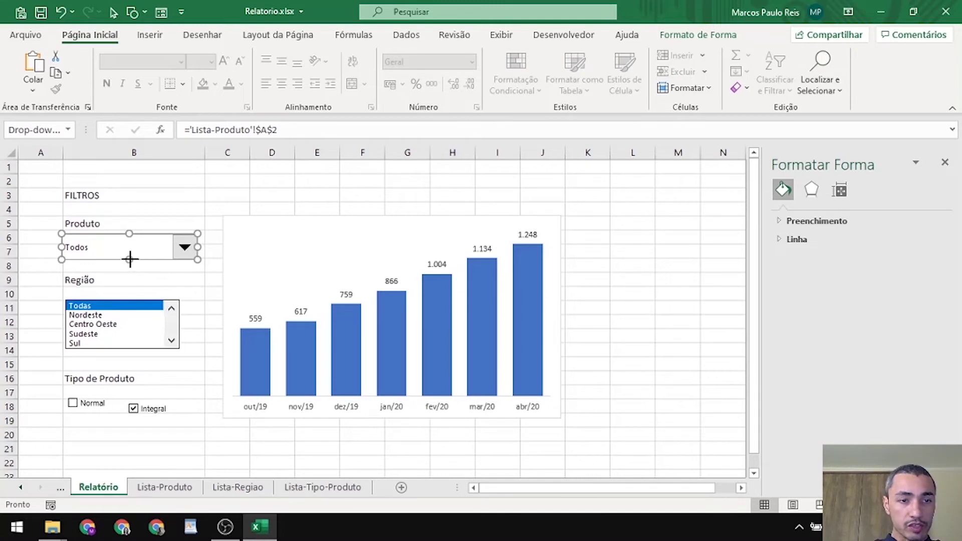
{"action": "left_click", "coordinate": [54, 213]}
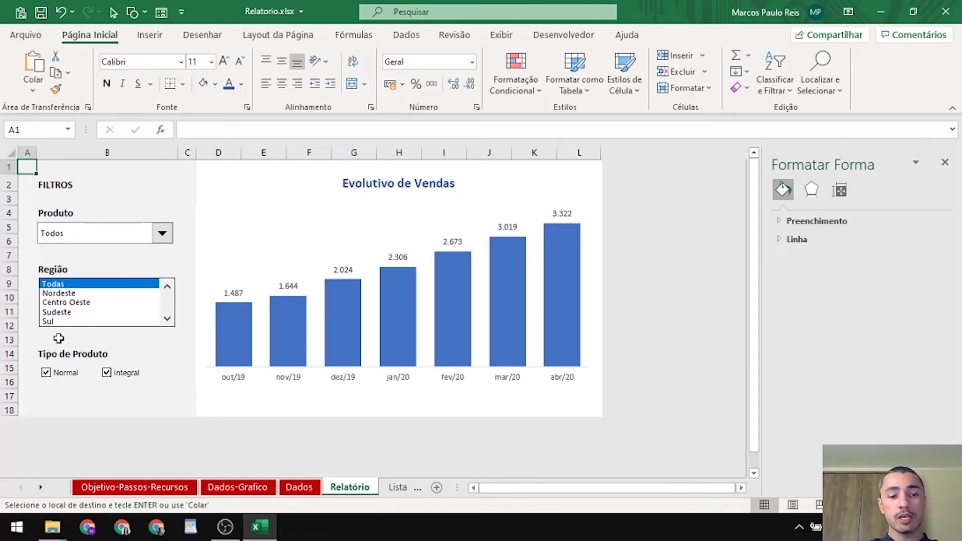
Increase the height of row 4 on Objetivo-Passos-Recursos to fit the full objective text
{"action": "left_click", "coordinate": [78, 186]}
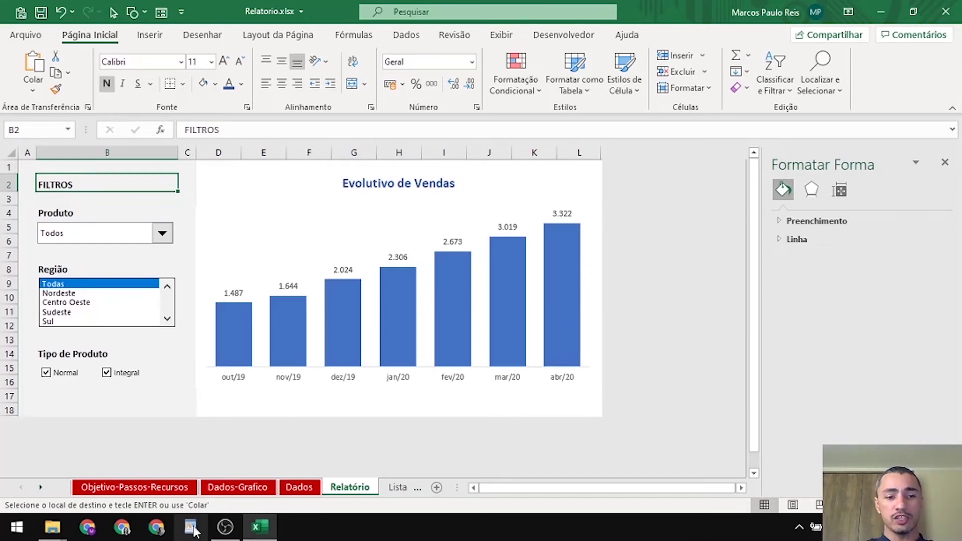
{"action": "left_click", "coordinate": [122, 487]}
{"action": "scroll", "coordinate": [186, 251], "scroll_direction": "up", "scroll_amount": 4}
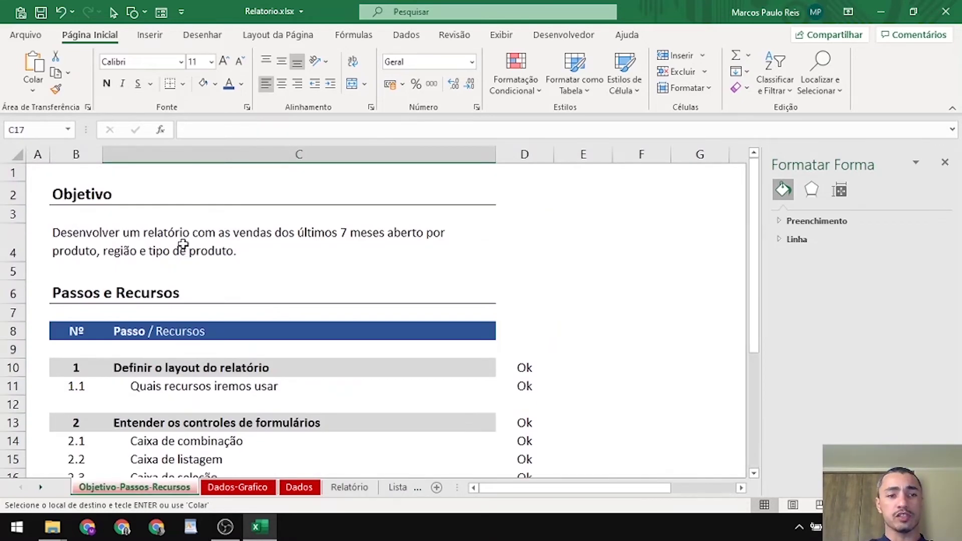
{"action": "left_click", "coordinate": [179, 237]}
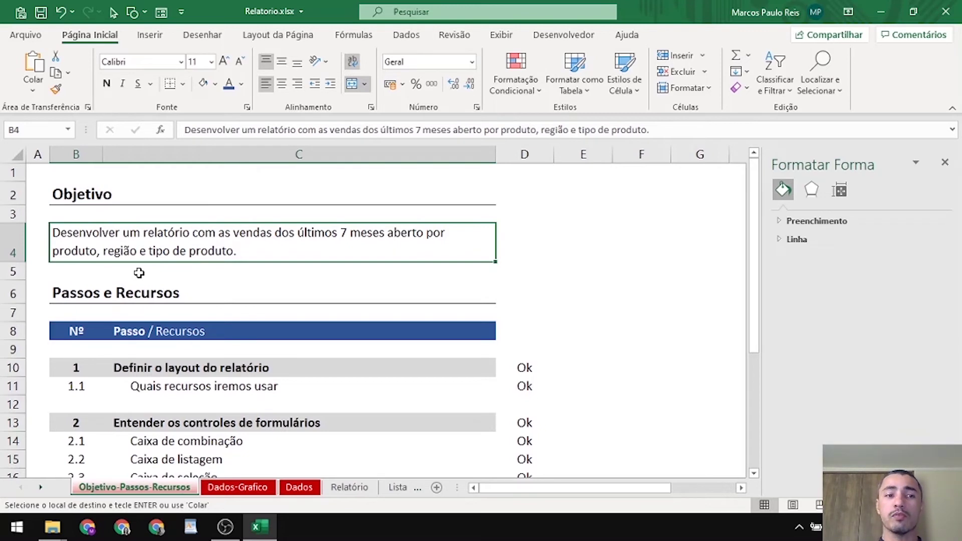
{"action": "left_click_drag", "start_coordinate": [15, 263], "coordinate": [28, 357]}
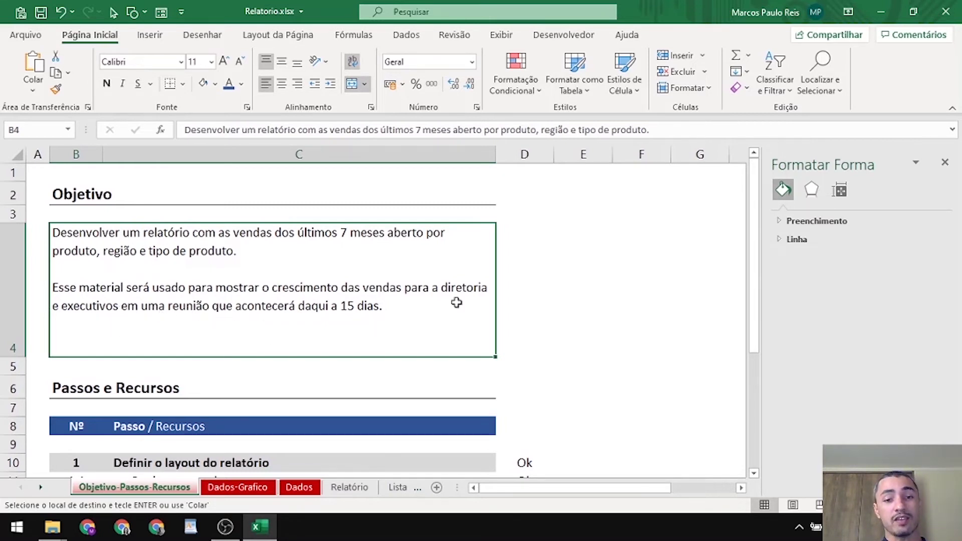
{"action": "left_click", "coordinate": [580, 274]}
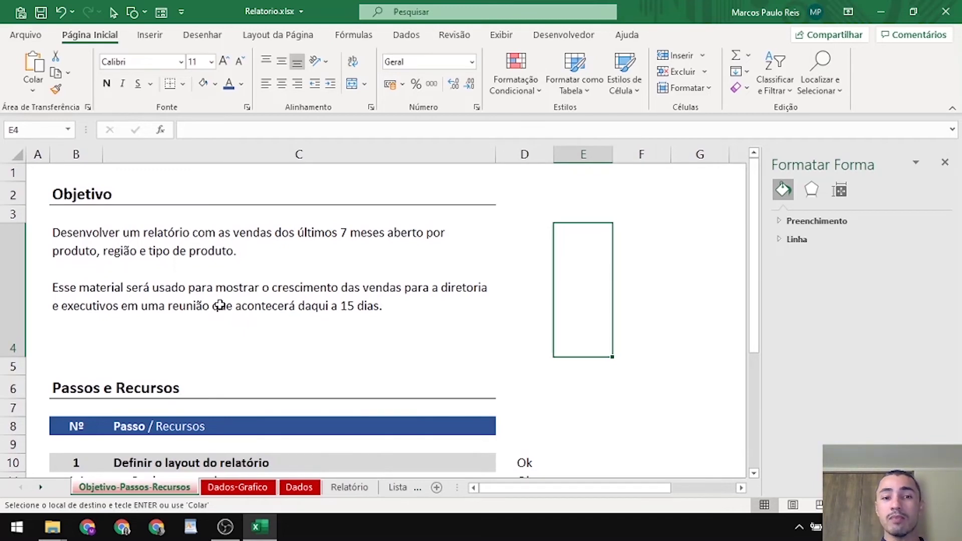
Review the objective text on Objetivo-Passos-Recursos against the finished chart and filters on Relatório
{"action": "left_click", "coordinate": [356, 487]}
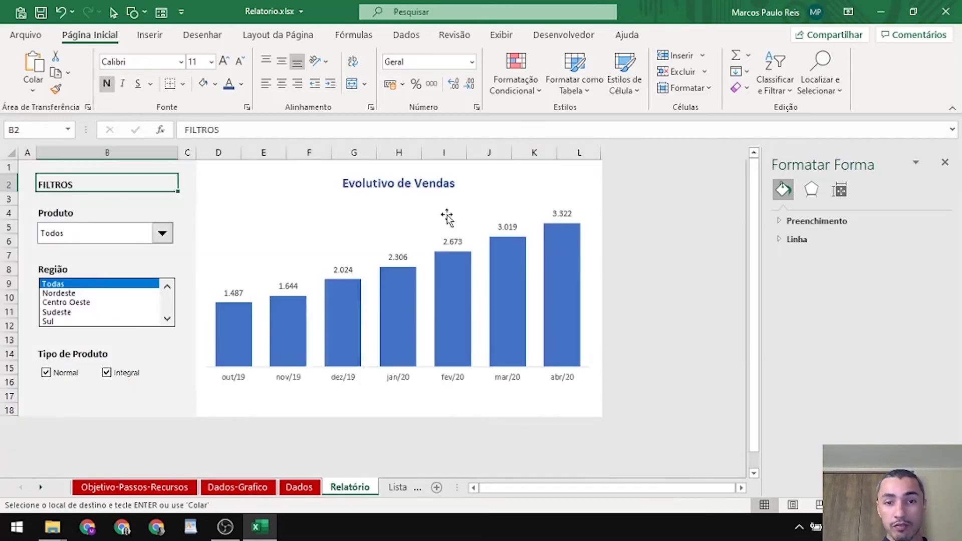
{"action": "left_click", "coordinate": [155, 487]}
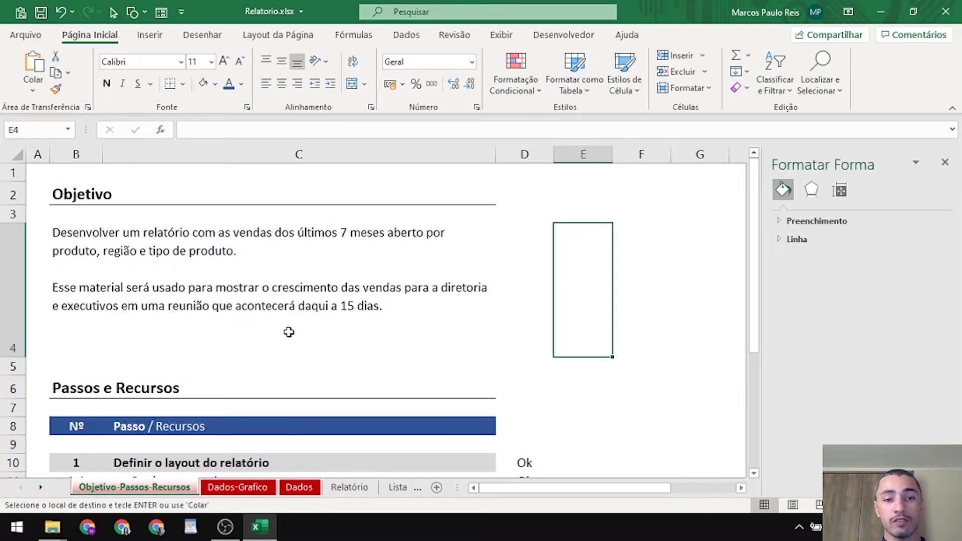
{"action": "left_click", "coordinate": [404, 298]}
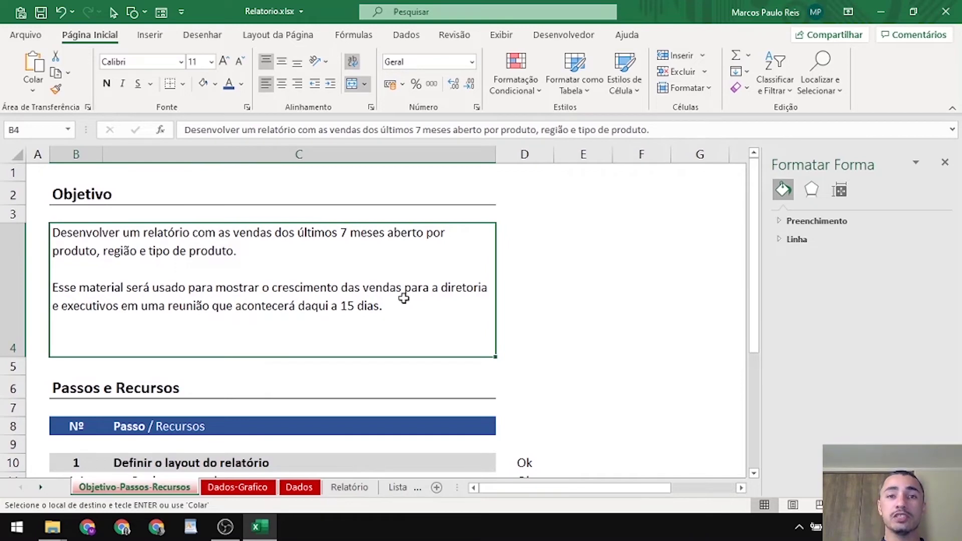
{"action": "left_click", "coordinate": [245, 490]}
{"action": "left_click", "coordinate": [297, 491]}
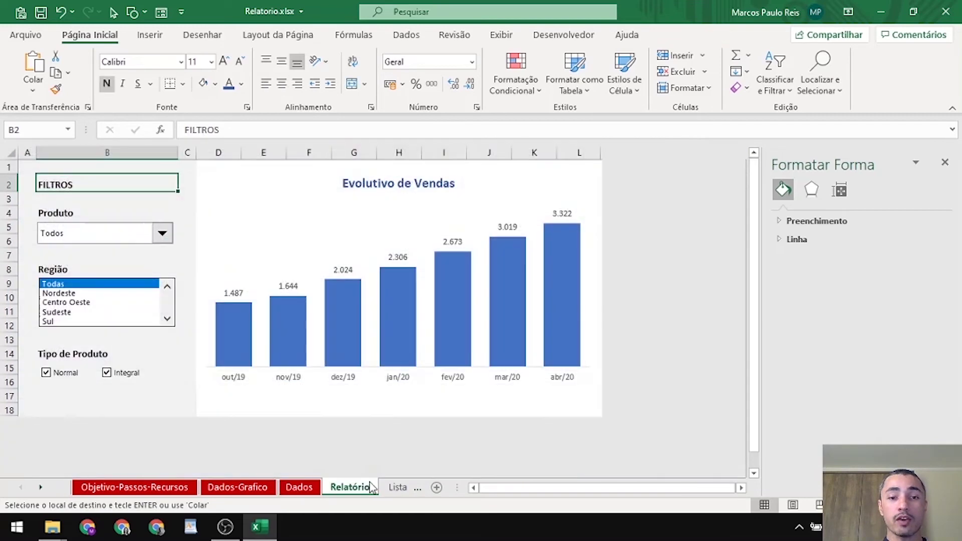
{"action": "left_click", "coordinate": [365, 487]}
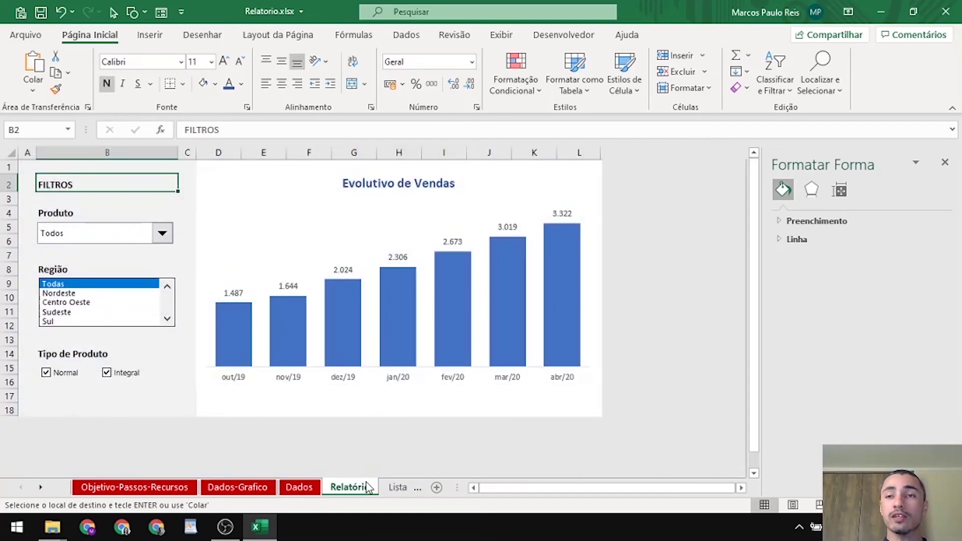
{"action": "left_click", "coordinate": [108, 486]}
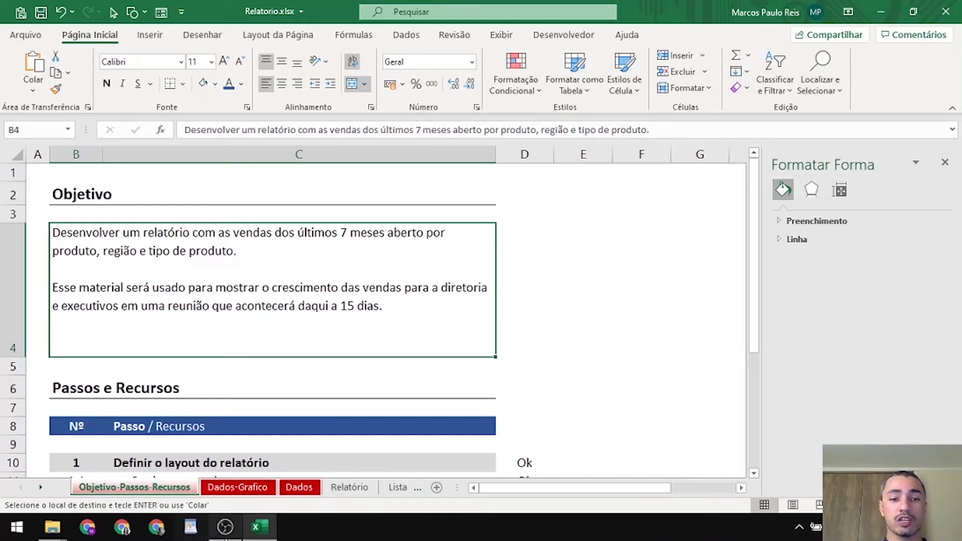
{"action": "left_click", "coordinate": [350, 487]}
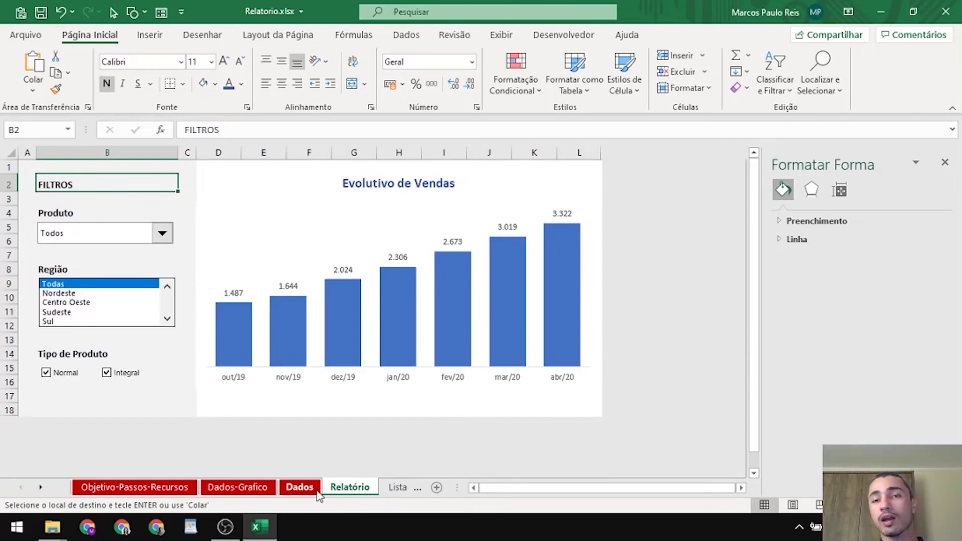
Review the objective text and the Dados-Grafico monthly values against the Evolutivo de Vendas chart on Relatório
{"action": "left_click", "coordinate": [172, 487]}
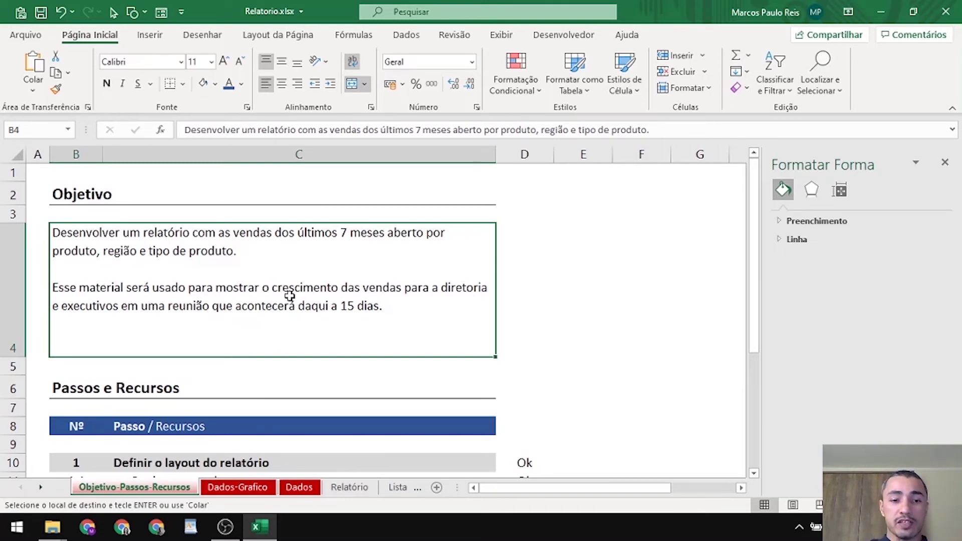
{"action": "left_click", "coordinate": [238, 487]}
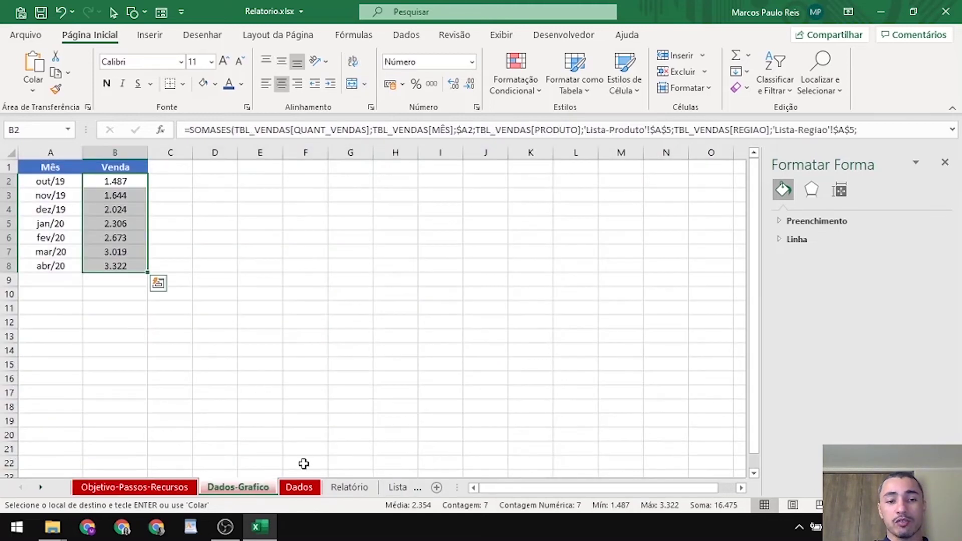
{"action": "left_click", "coordinate": [350, 487]}
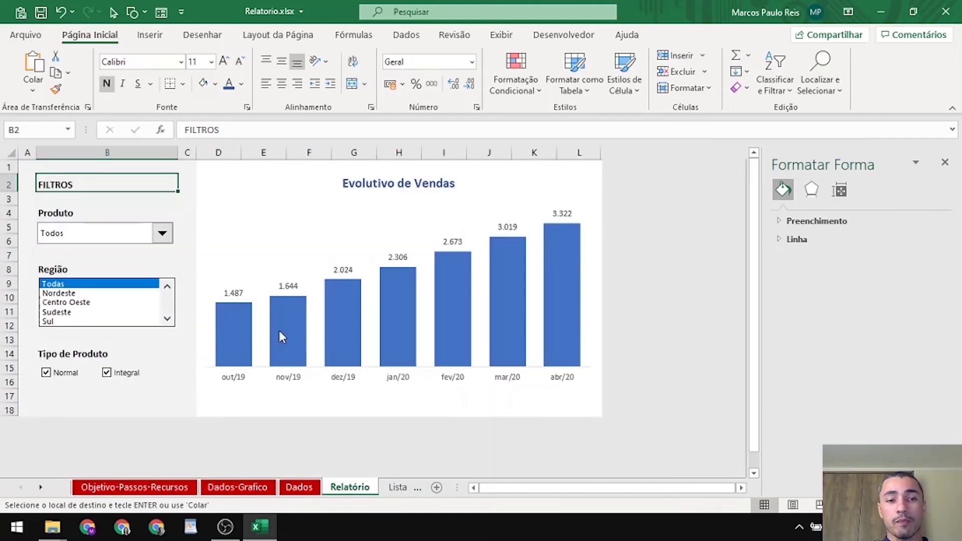
{"action": "left_click", "coordinate": [231, 166]}
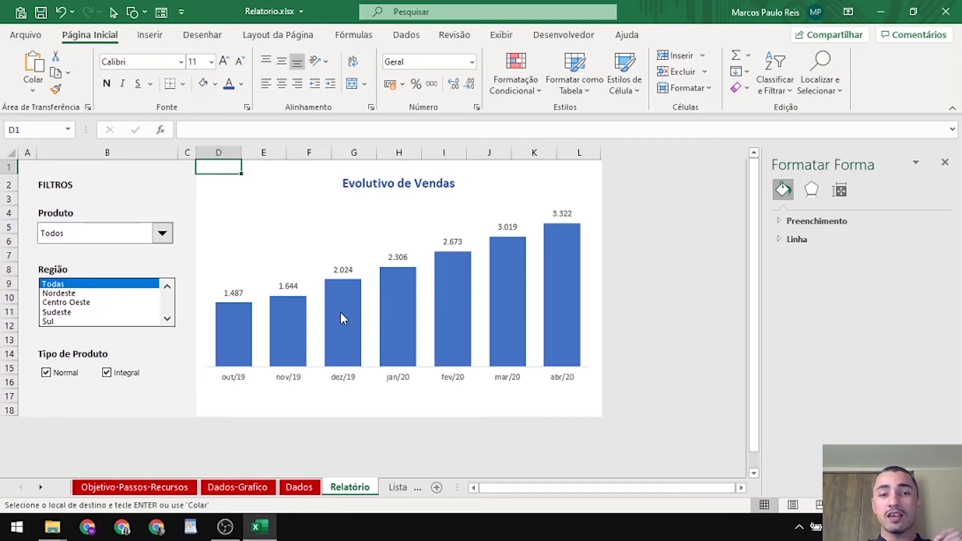
{"action": "mouse_move", "coordinate": [340, 309]}
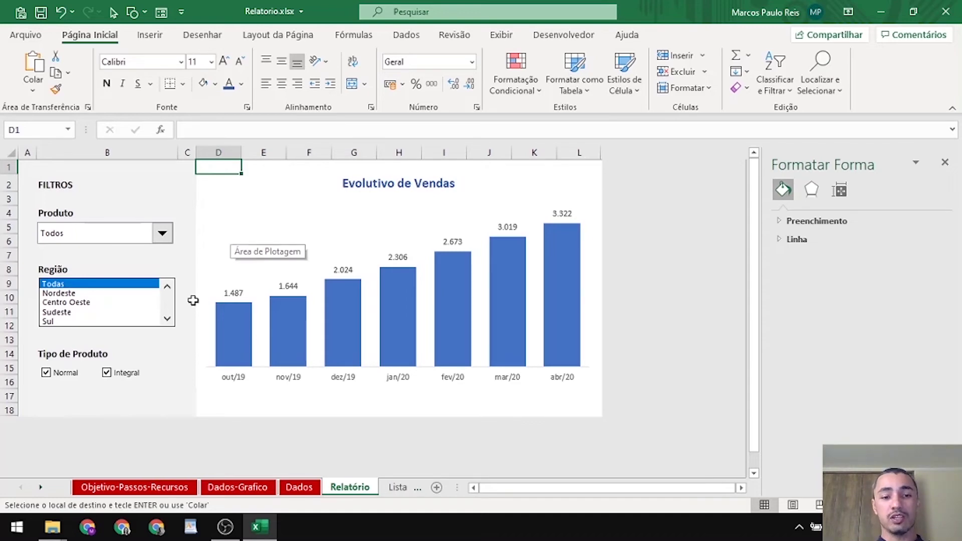
Enter the month-over-month growth formula =B3/B2-1 in cell C3 of Dados-Grafico
{"action": "left_click", "coordinate": [239, 488]}
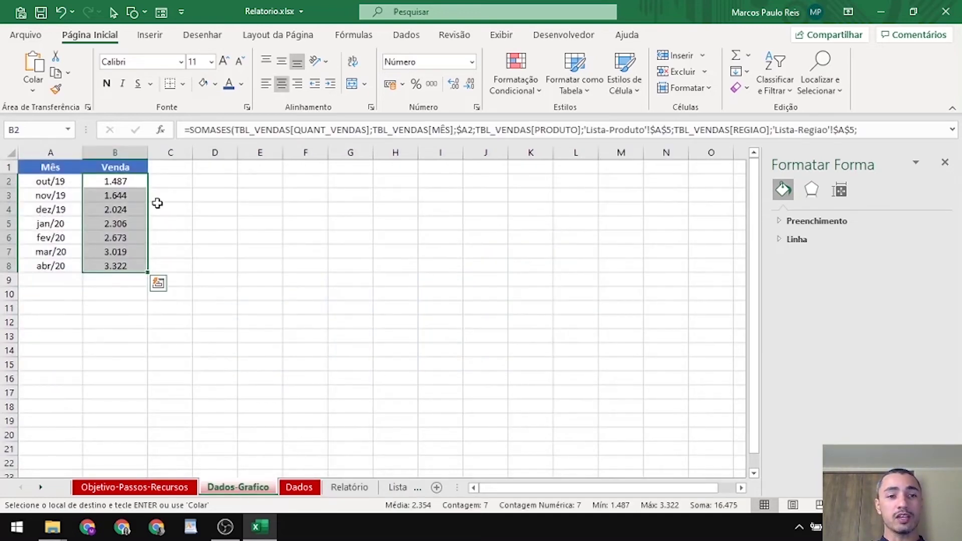
{"action": "left_click", "coordinate": [113, 195]}
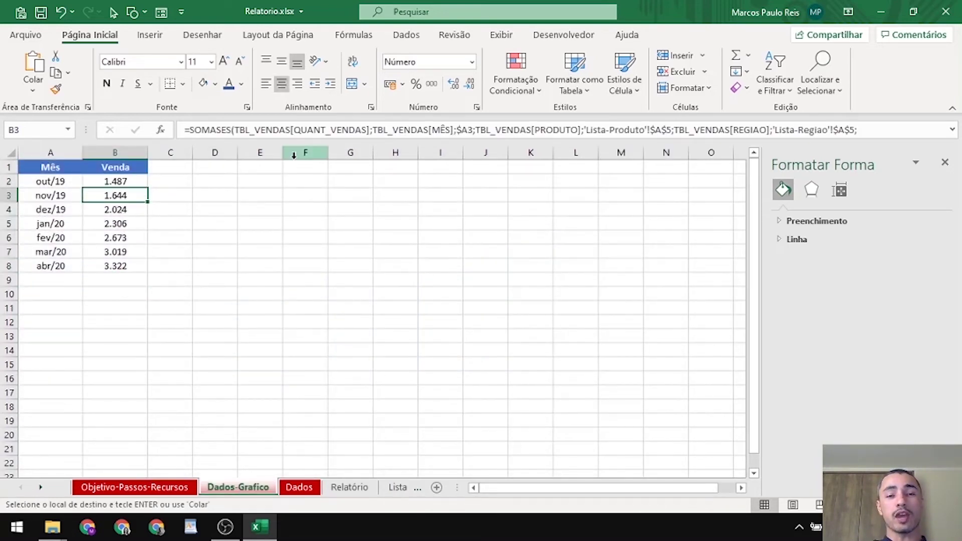
{"action": "key", "text": "Right"}
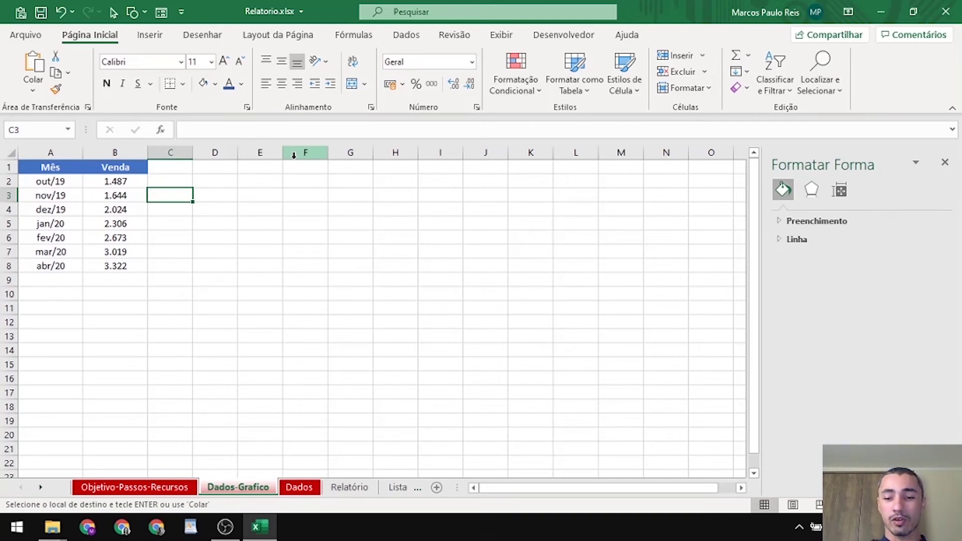
{"action": "type", "text": "="}
{"action": "key", "text": "Left"}
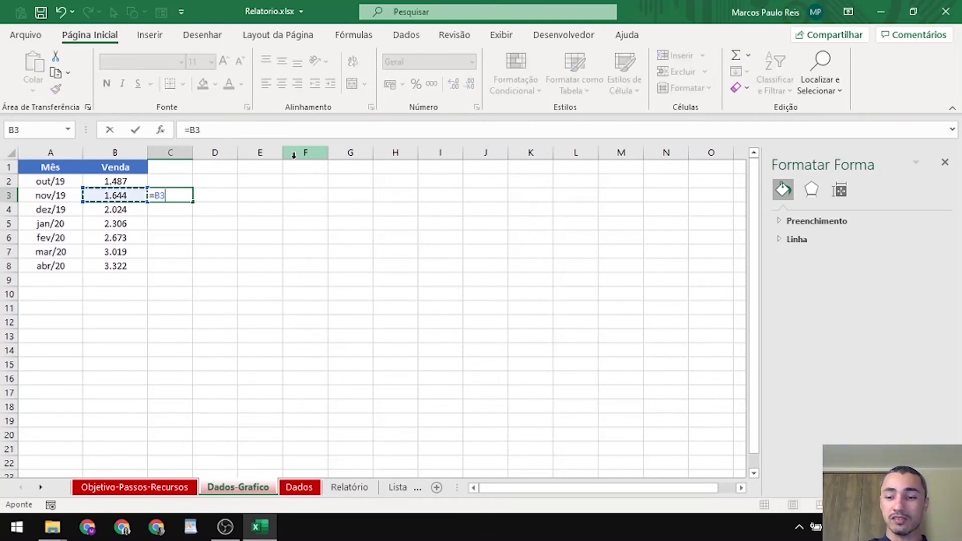
{"action": "type", "text": "/"}
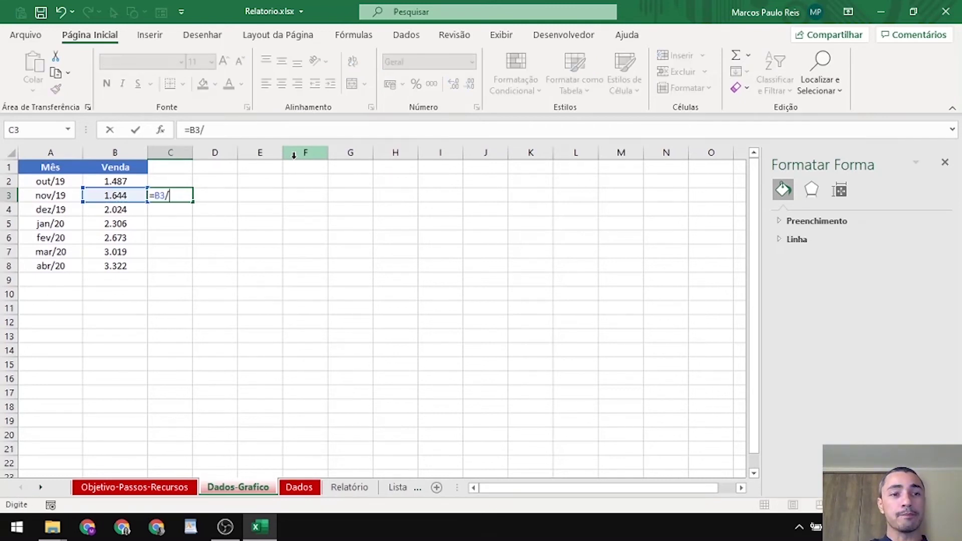
{"action": "key", "text": "Left"}
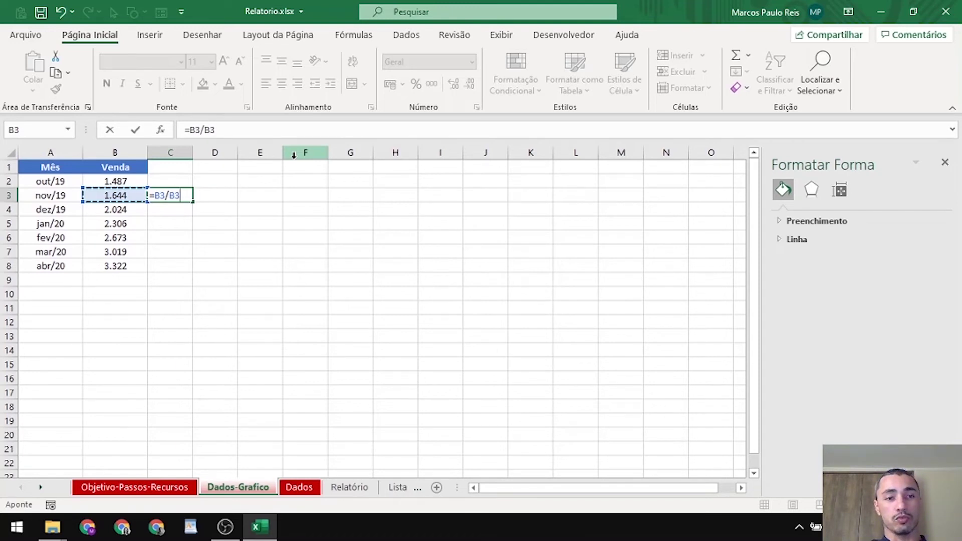
{"action": "key", "text": "Up"}
{"action": "type", "text": "-"}
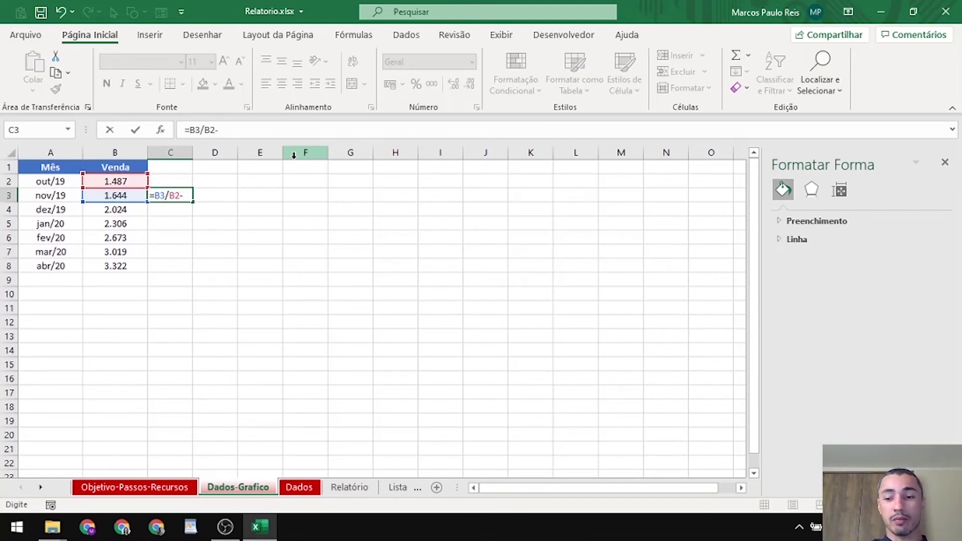
{"action": "type", "text": "1"}
{"action": "key", "text": "Return"}
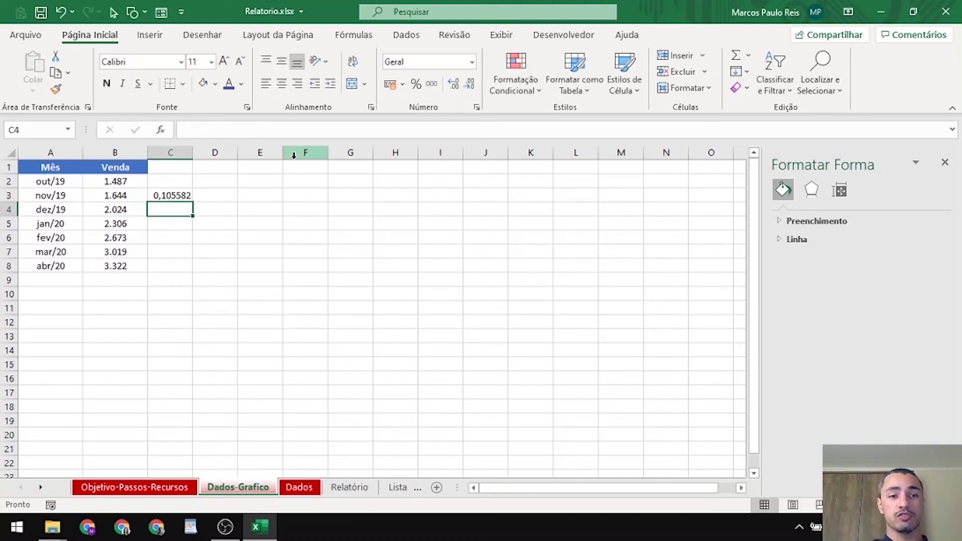
Format the nov/19 growth value in C3 as a percentage
{"action": "key", "text": "Up"}
{"action": "key", "text": "ctrl+shift+5"}
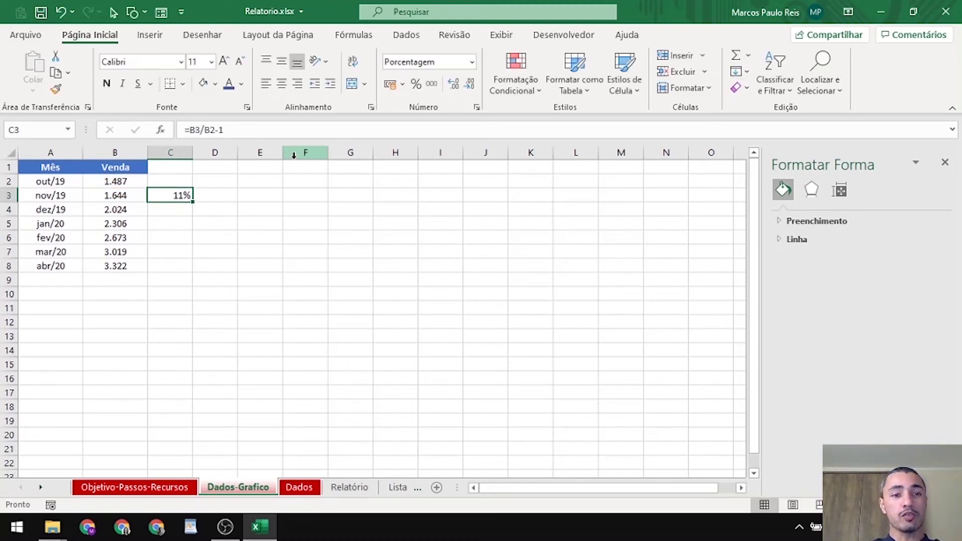
{"action": "key", "text": "Left"}
{"action": "key", "text": "Left"}
{"action": "key", "text": "Right"}
{"action": "key", "text": "Right"}
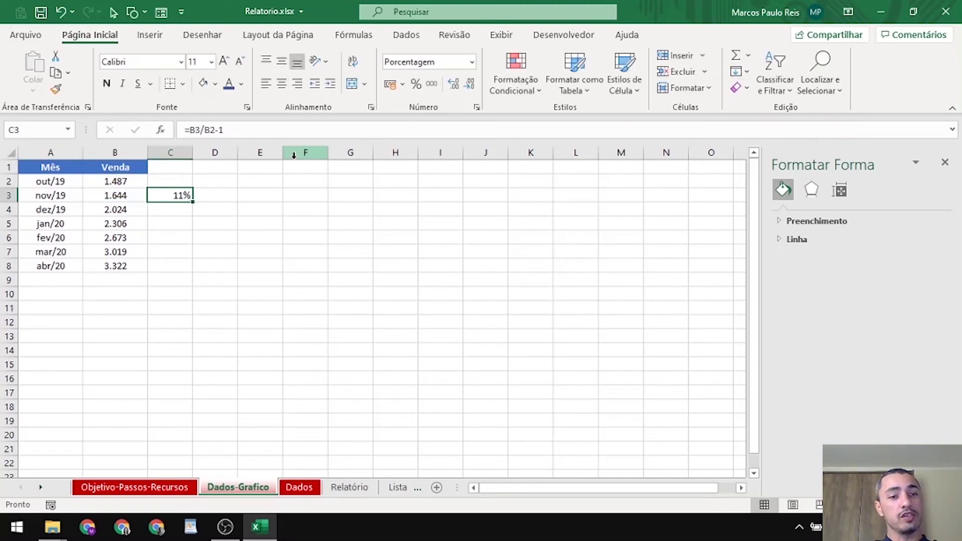
Copy the growth formula down to C4 and C5 for dez/19 and jan/20, checking its cell references
{"action": "key", "text": "ctrl+c"}
{"action": "key", "text": "Down"}
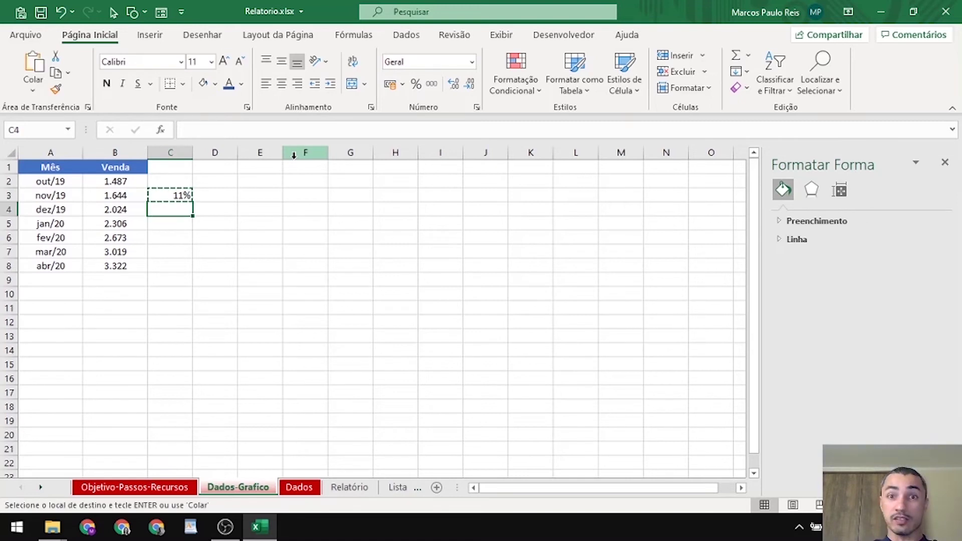
{"action": "key", "text": "ctrl+v"}
{"action": "key", "text": "Escape"}
{"action": "key", "text": "Left"}
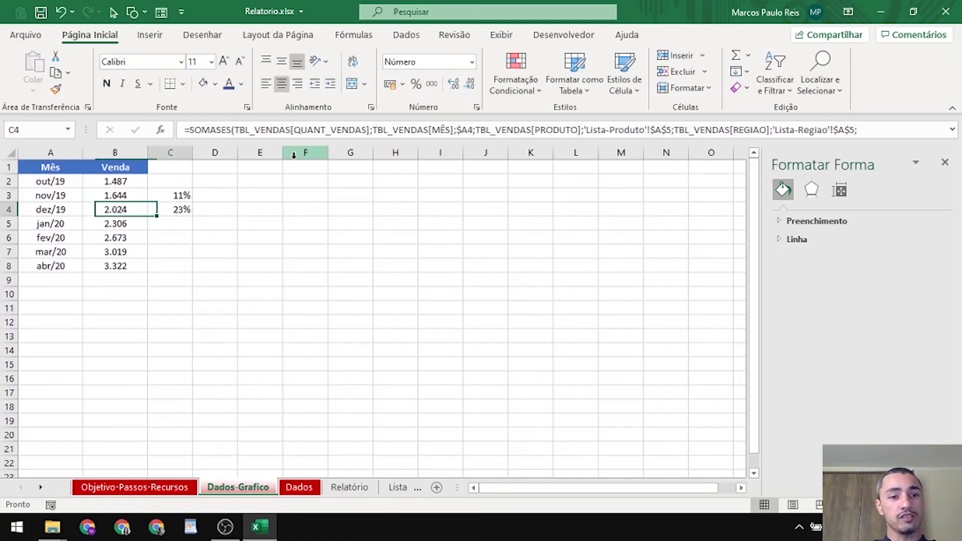
{"action": "key", "text": "Right"}
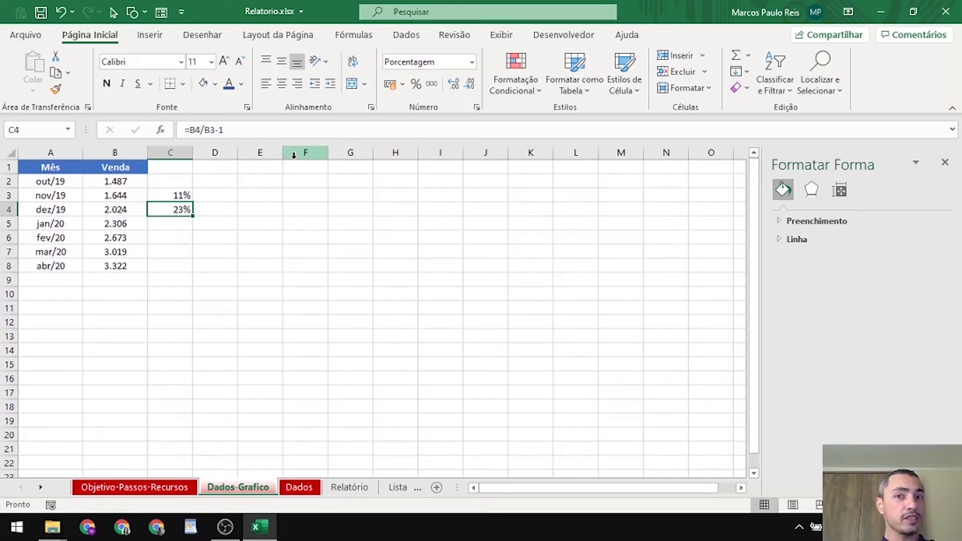
{"action": "key", "text": "ctrl+c"}
{"action": "key", "text": "Down"}
{"action": "key", "text": "ctrl+v"}
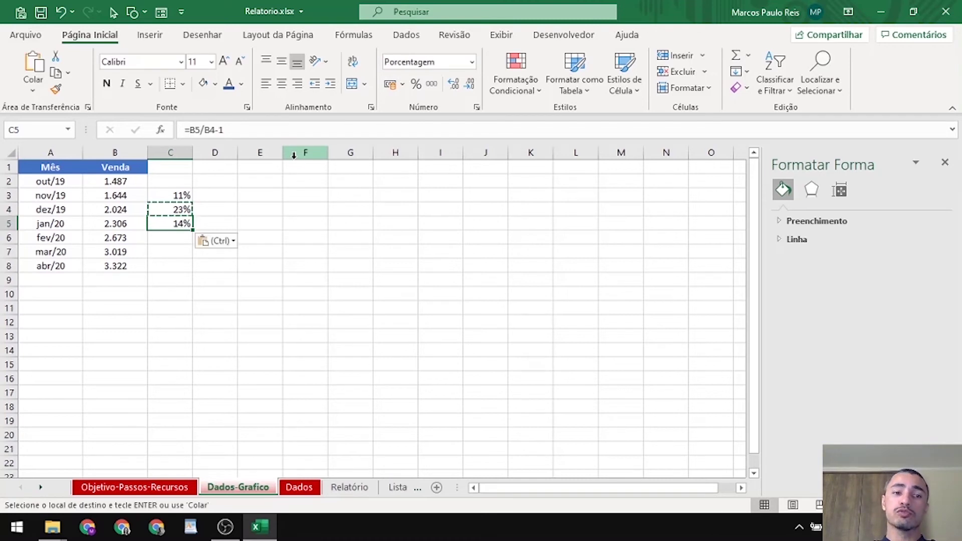
{"action": "key", "text": "F2"}
{"action": "key", "text": "Escape"}
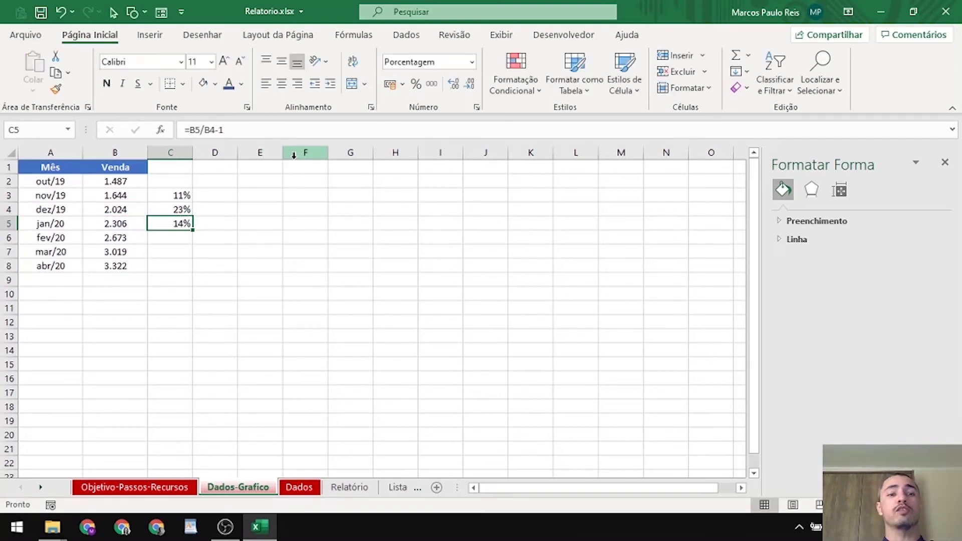
Copy the growth formula from C5 into C6, C7 and C8 for fev/20 through abr/20
{"action": "key", "text": "ctrl+c"}
{"action": "key", "text": "Down"}
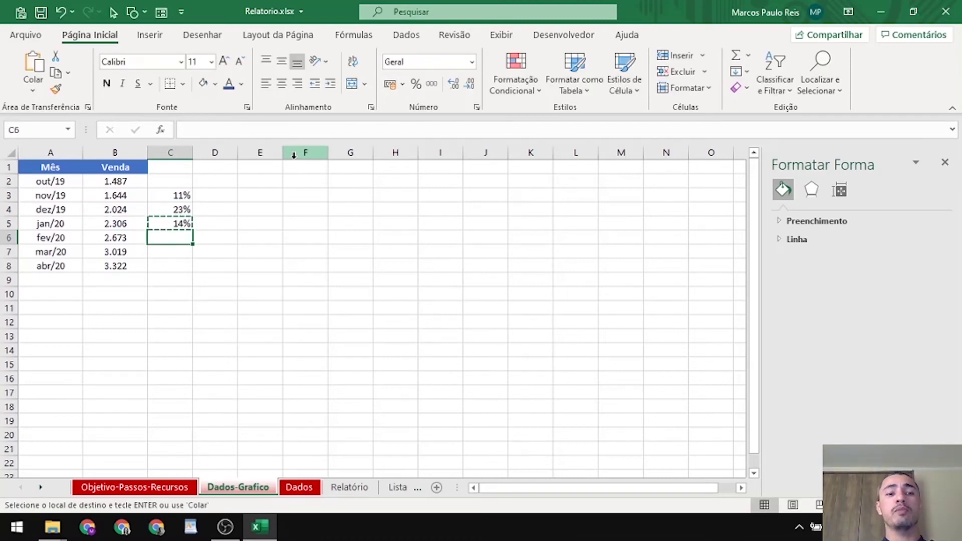
{"action": "key", "text": "ctrl+v"}
{"action": "key", "text": "Down"}
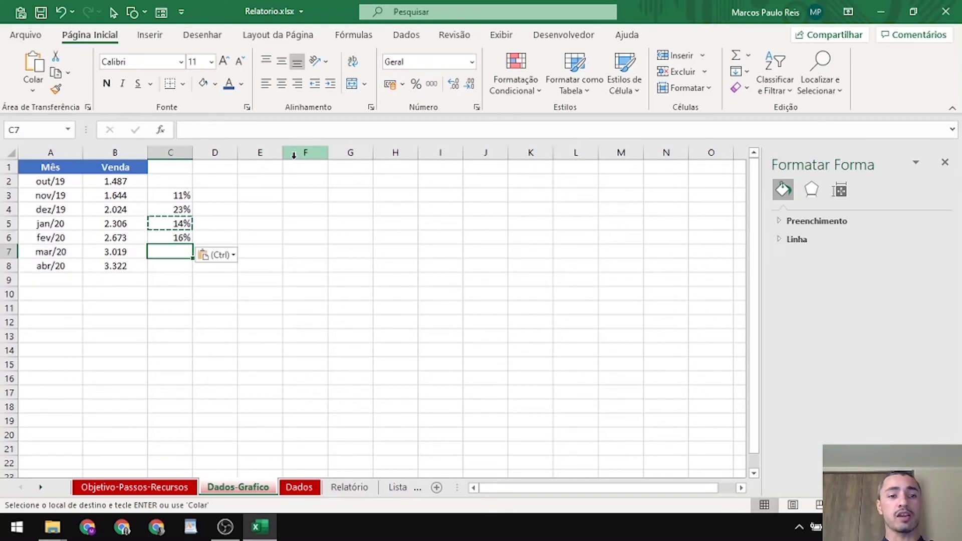
{"action": "key", "text": "ctrl+v"}
{"action": "key", "text": "Left"}
{"action": "key", "text": "Right"}
{"action": "key", "text": "Down"}
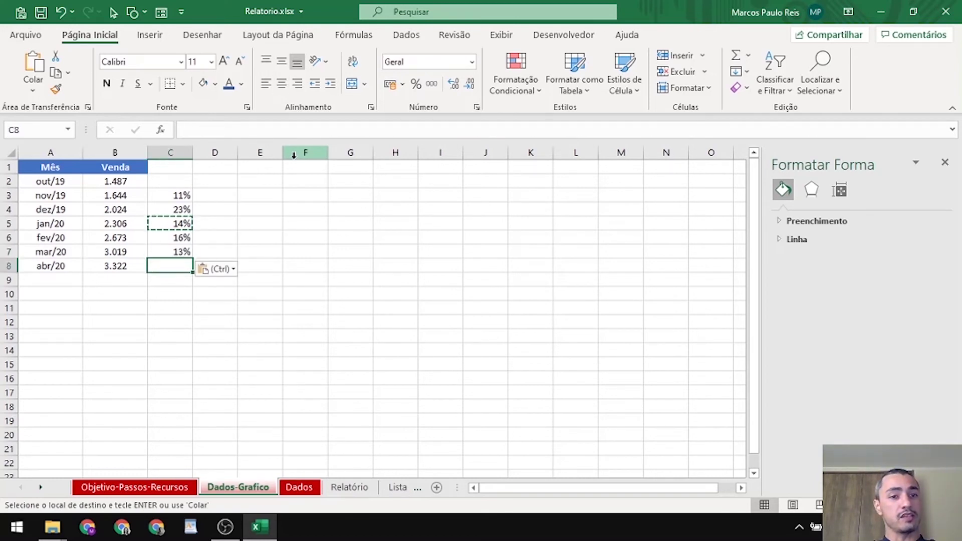
{"action": "key", "text": "ctrl+v"}
{"action": "key", "text": "Escape"}
{"action": "key", "text": "Left"}
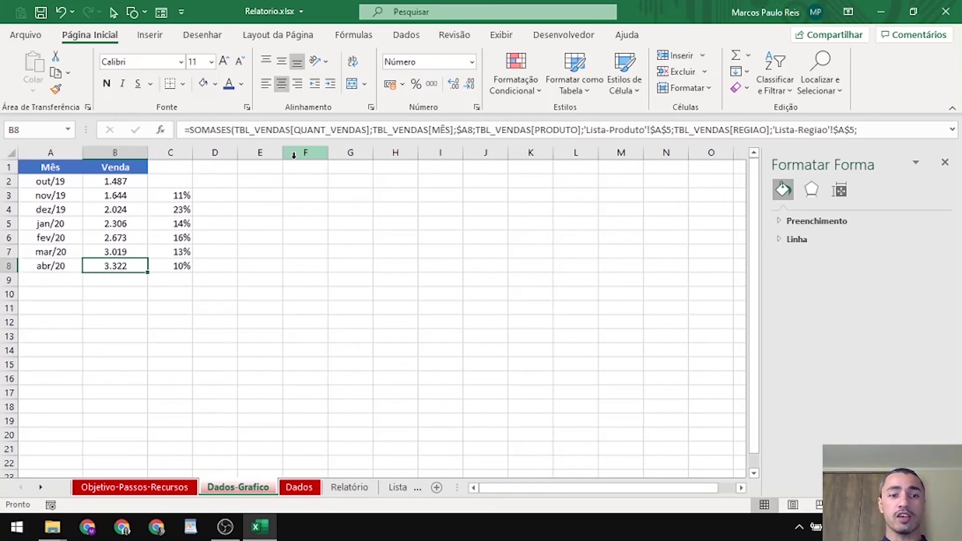
{"action": "key", "text": "Right"}
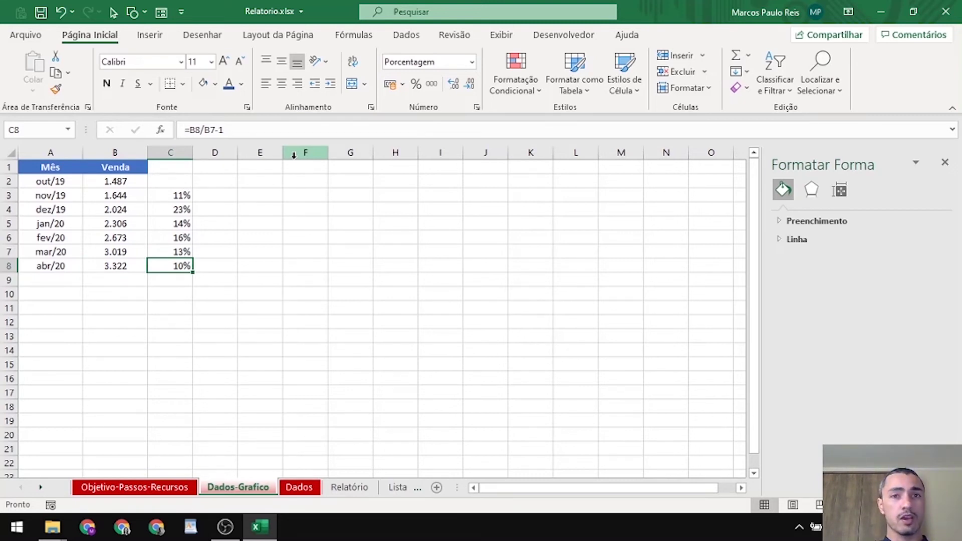
Enter 0 as the out/19 growth in C2 and give it the percentage format of C3
{"action": "left_click", "coordinate": [158, 182]}
{"action": "type", "text": "0"}
{"action": "key", "text": "Return"}
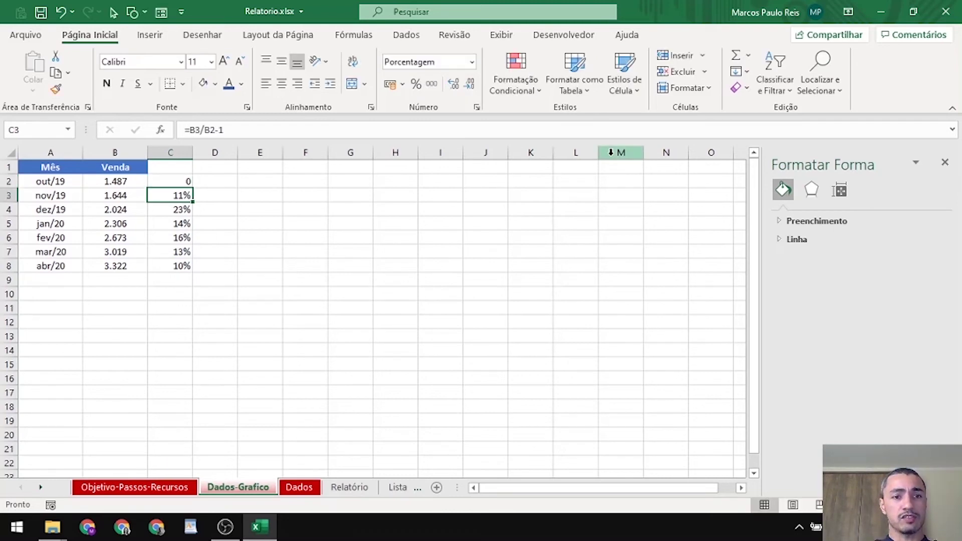
{"action": "key", "text": "ctrl+c"}
{"action": "key", "text": "Up"}
{"action": "key", "text": "ctrl+alt+v"}
{"action": "key", "text": "Return"}
Enter %Cresc as the growth column's header in C1
{"action": "key", "text": "Up"}
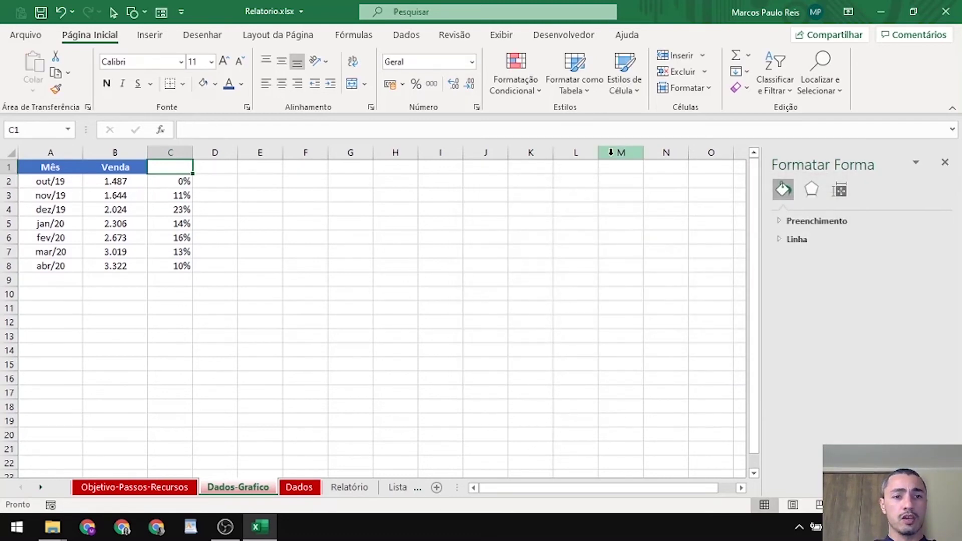
{"action": "type", "text": "Cresc"}
{"action": "key", "text": "Return"}
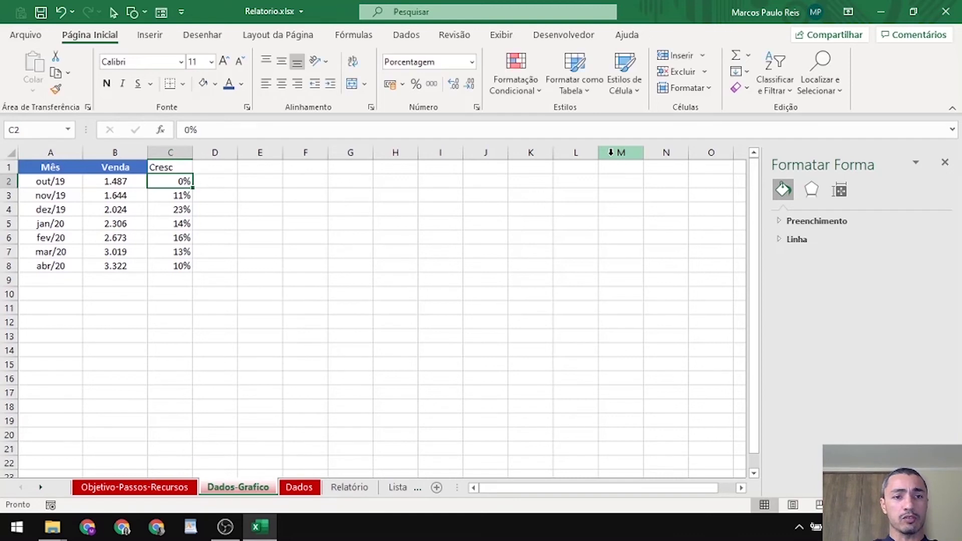
{"action": "key", "text": "Up"}
{"action": "key", "text": "F2"}
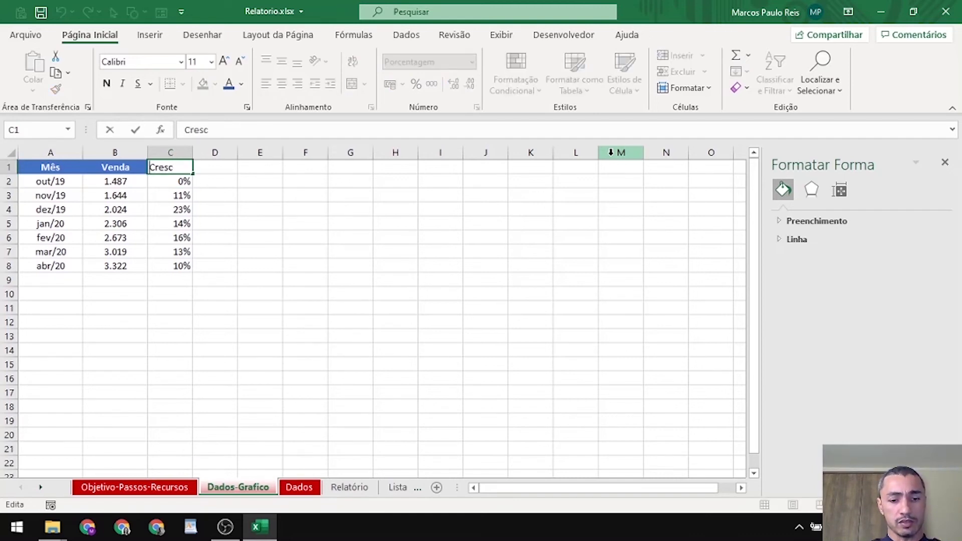
{"action": "key", "text": "Home"}
{"action": "type", "text": "%"}
{"action": "key", "text": "Return"}
Copy only the formatting of the Venda header in B1 to the header in C1
{"action": "key", "text": "Up"}
{"action": "key", "text": "Left"}
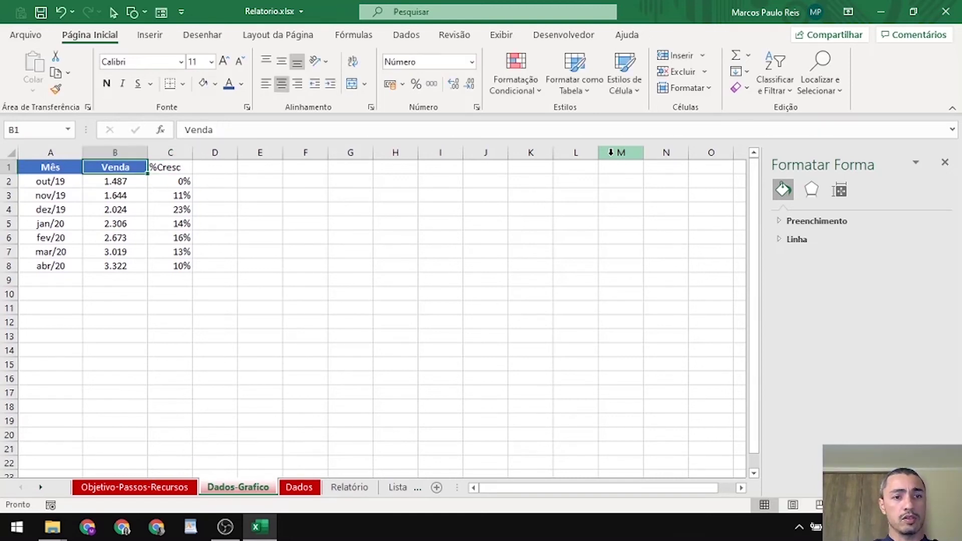
{"action": "key", "text": "ctrl+c"}
{"action": "key", "text": "Right"}
{"action": "key", "text": "ctrl+alt+v"}
{"action": "key", "text": "t"}
{"action": "key", "text": "Return"}
{"action": "key", "text": "Escape"}
{"action": "key", "text": "Down"}
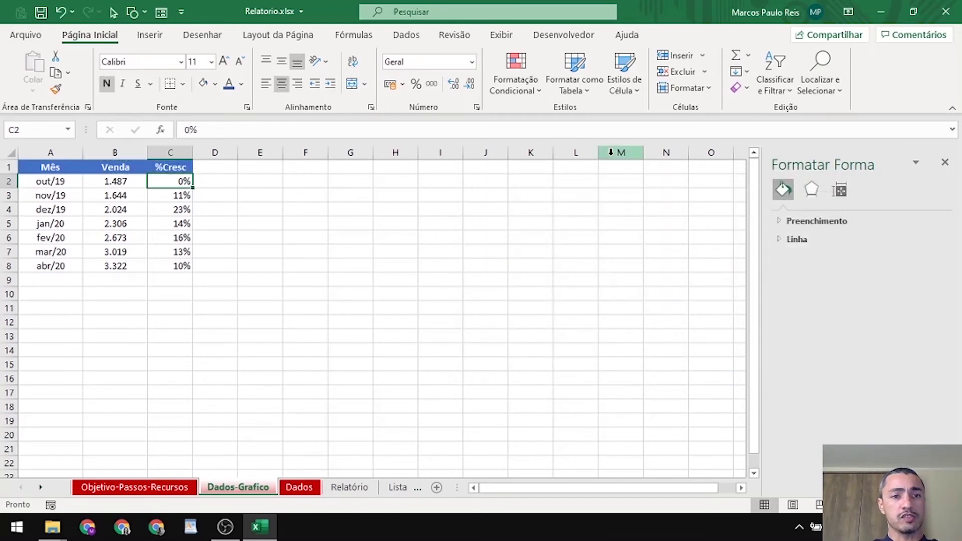
Center the growth percentages in C2:C8 horizontally
{"action": "key", "text": "ctrl+shift+Down"}
{"action": "key", "text": "alt+c"}
{"action": "key", "text": "a"}
{"action": "key", "text": "c"}
{"action": "key", "text": "Left"}
{"action": "key", "text": "Right"}
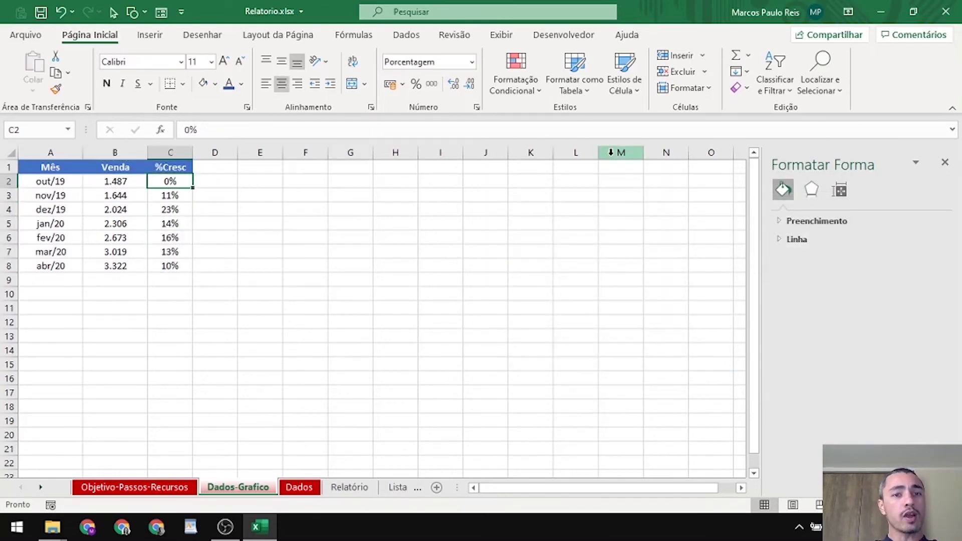
Change the Relatório chart's data range to the Mês and %Cresc columns, A1:A8 and C1:C8 of Dados-Grafico
{"action": "left_click", "coordinate": [344, 491]}
{"action": "left_click", "coordinate": [387, 224]}
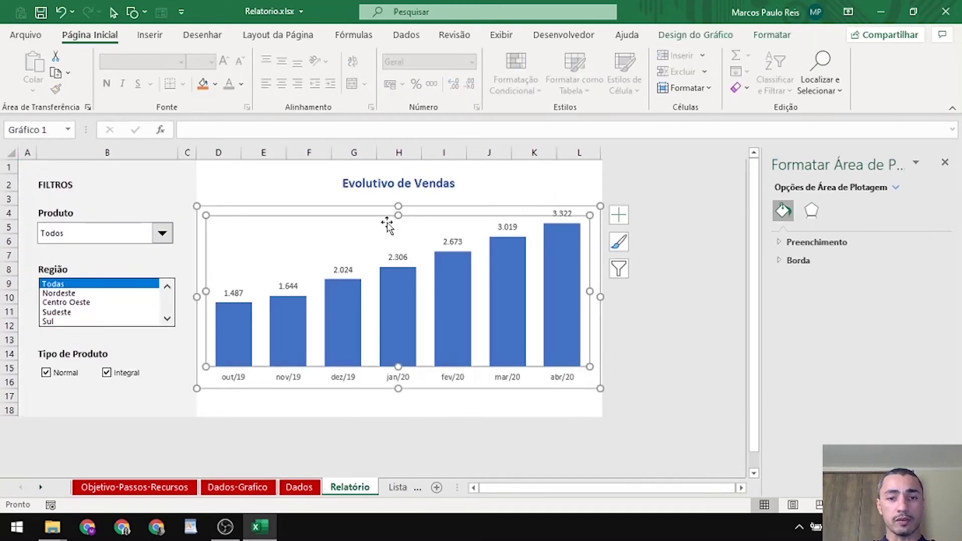
{"action": "right_click", "coordinate": [387, 223]}
{"action": "left_click", "coordinate": [478, 315]}
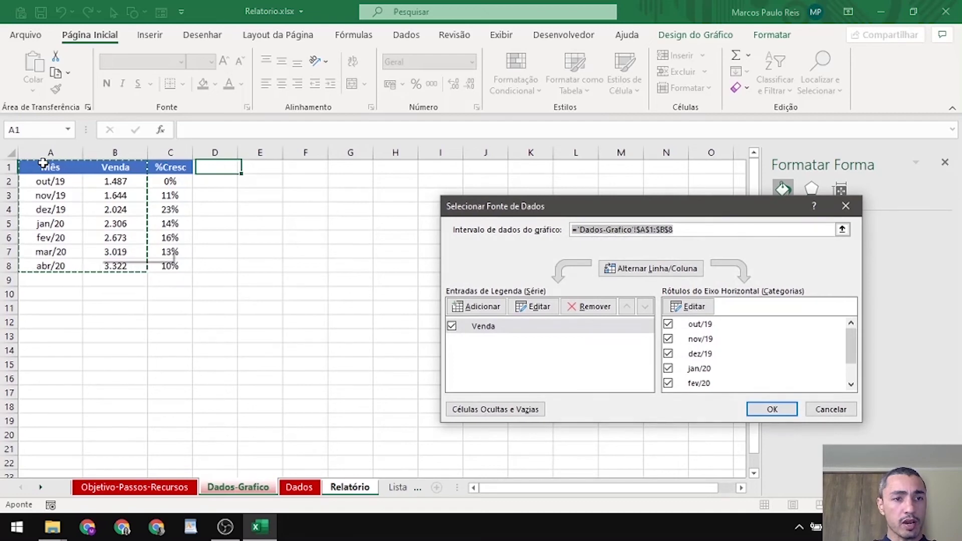
{"action": "left_click_drag", "start_coordinate": [43, 163], "coordinate": [68, 269]}
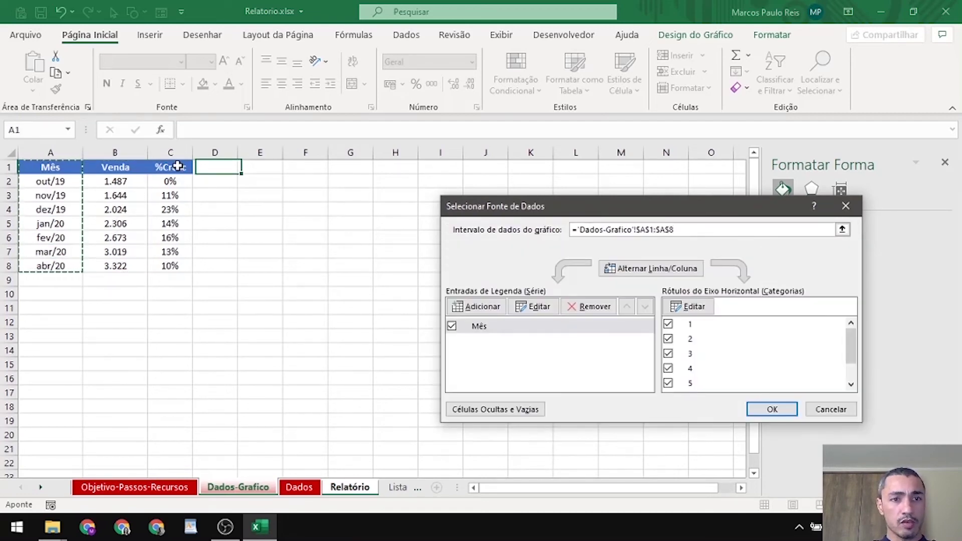
{"action": "left_click_drag", "start_coordinate": [177, 166], "coordinate": [171, 266]}
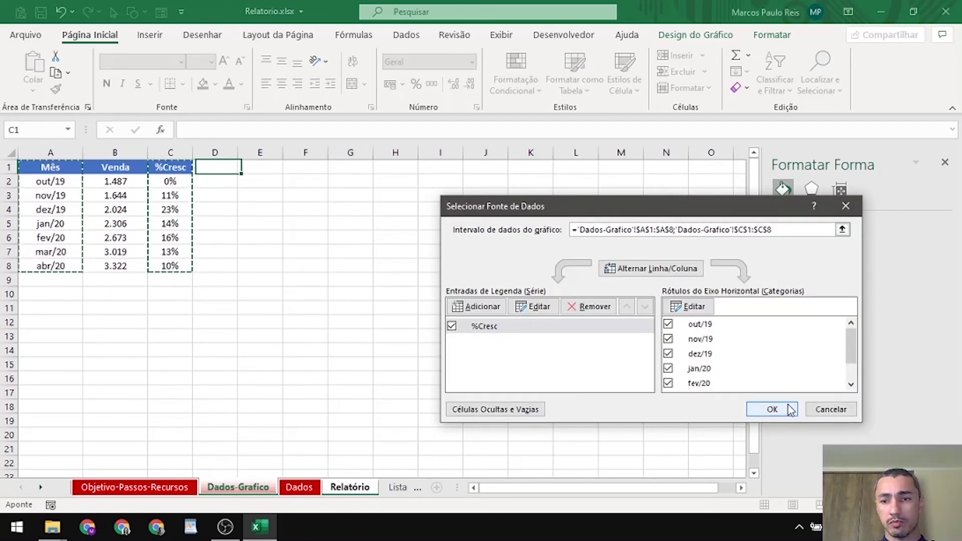
{"action": "left_click", "coordinate": [772, 410]}
Add data labels to the growth columns in the Relatório chart
{"action": "left_click", "coordinate": [227, 196]}
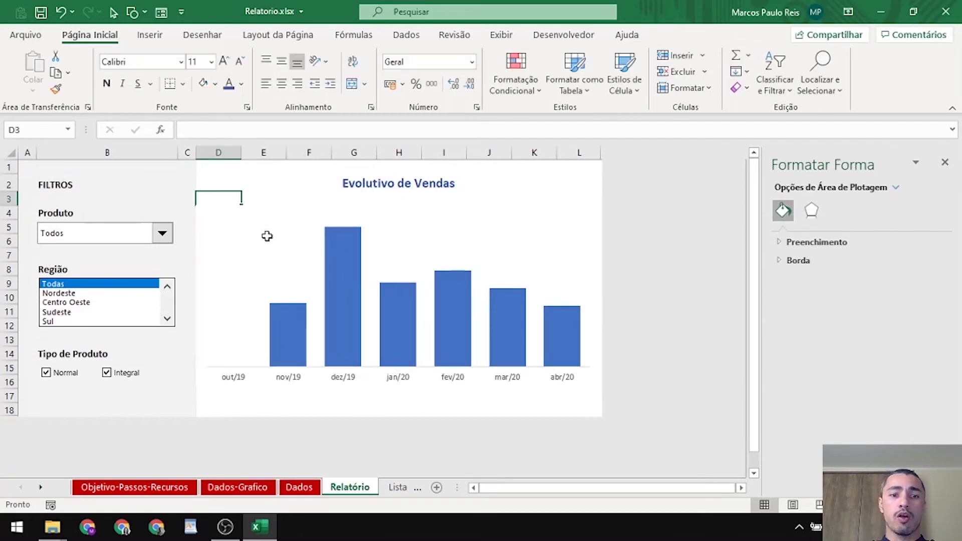
{"action": "right_click", "coordinate": [349, 302]}
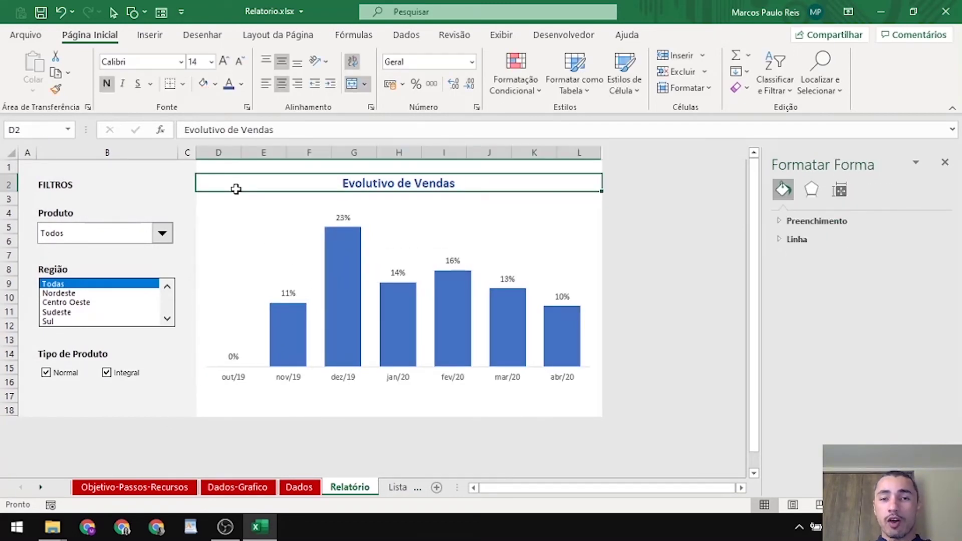
{"action": "mouse_move", "coordinate": [273, 307]}
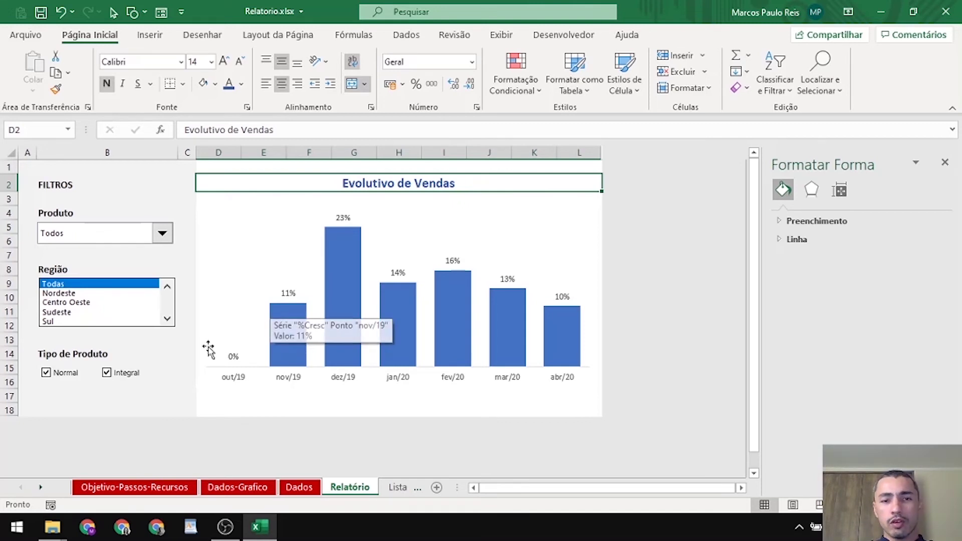
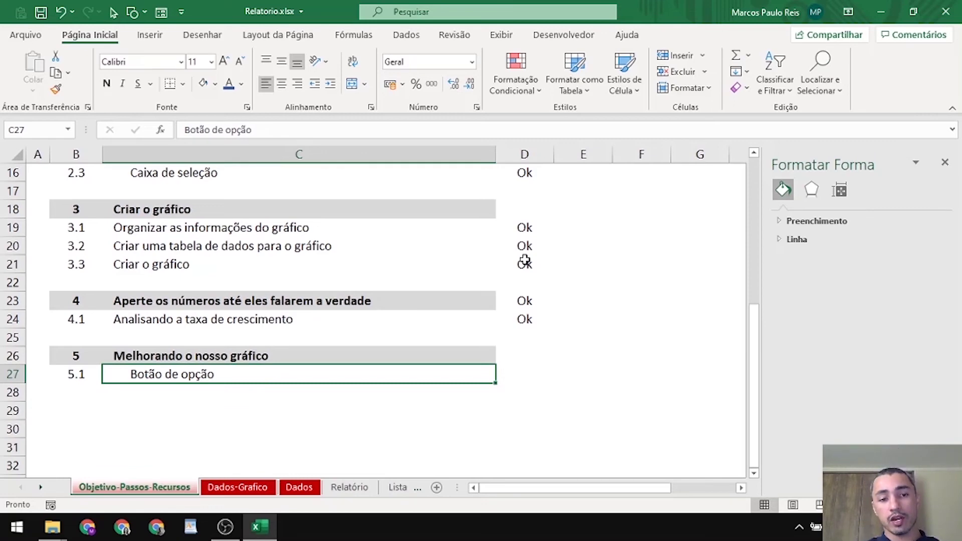
Review the monthly sales in B2:B8 and the growth formulas in the %Cresc column of Dados-Grafico
{"action": "left_click", "coordinate": [240, 488]}
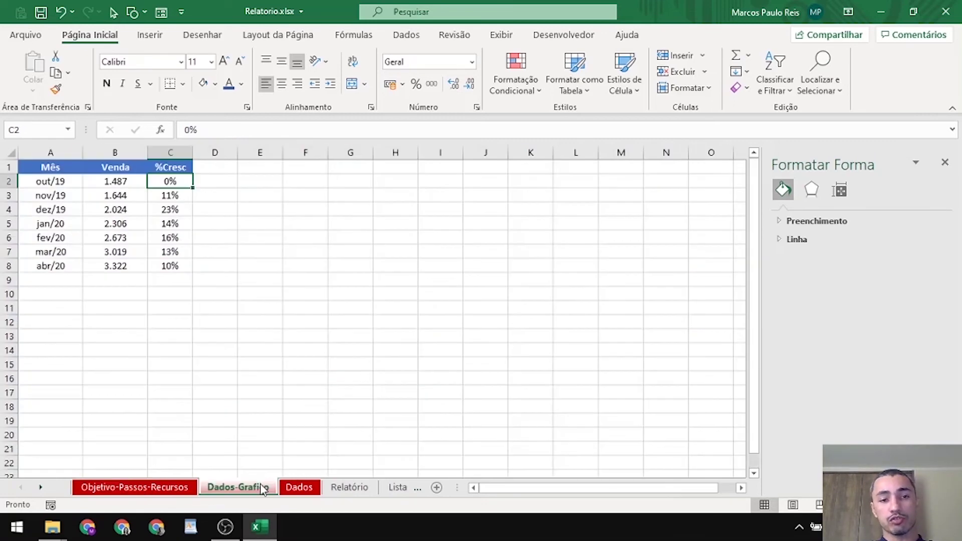
{"action": "left_click", "coordinate": [111, 194]}
{"action": "key", "text": "ctrl+Up"}
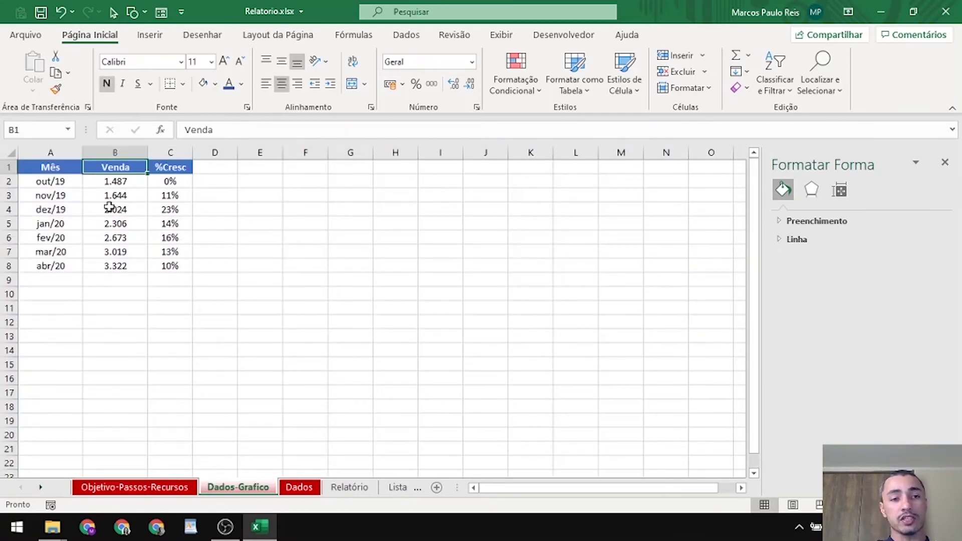
{"action": "key", "text": "Down"}
{"action": "key", "text": "ctrl+shift+Down"}
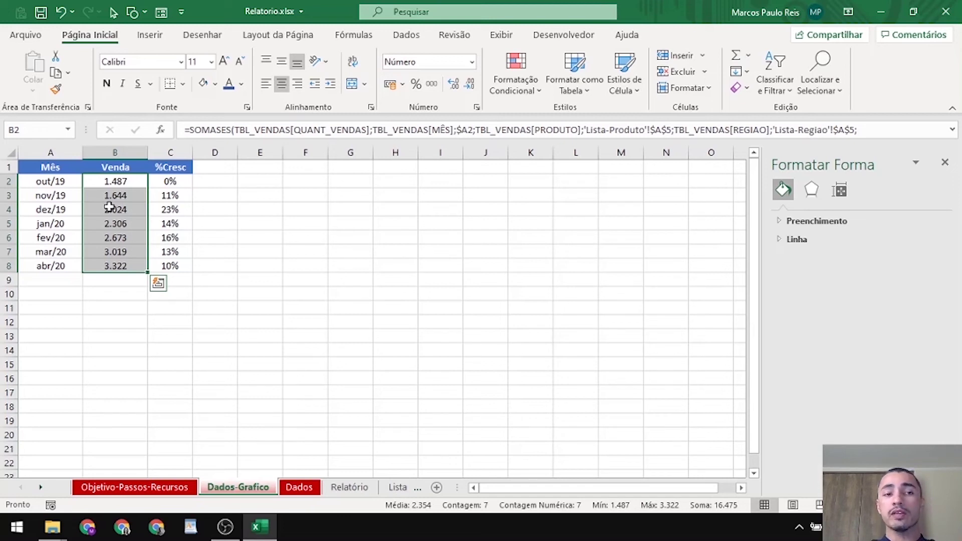
{"action": "key", "text": "Right"}
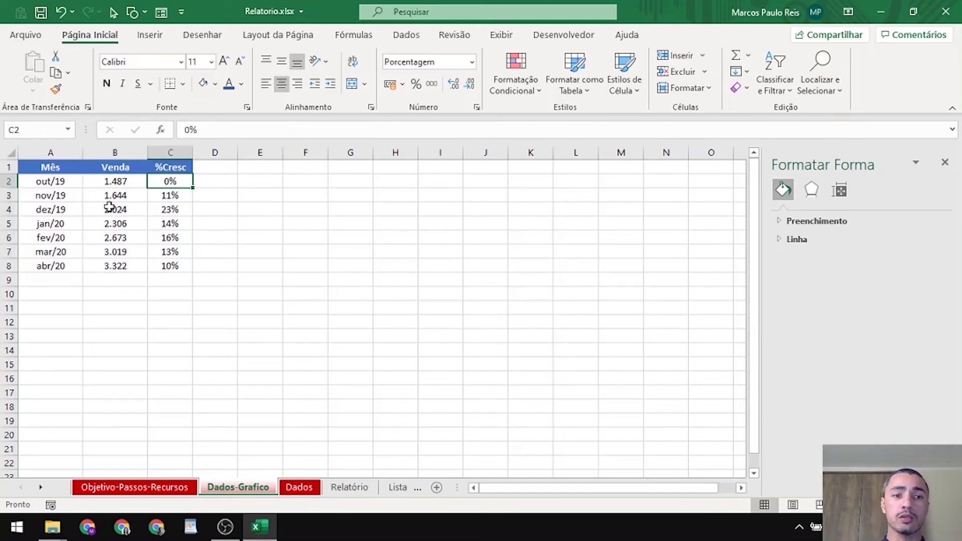
{"action": "key", "text": "Down"}
{"action": "key", "text": "Down"}
{"action": "key", "text": "Down"}
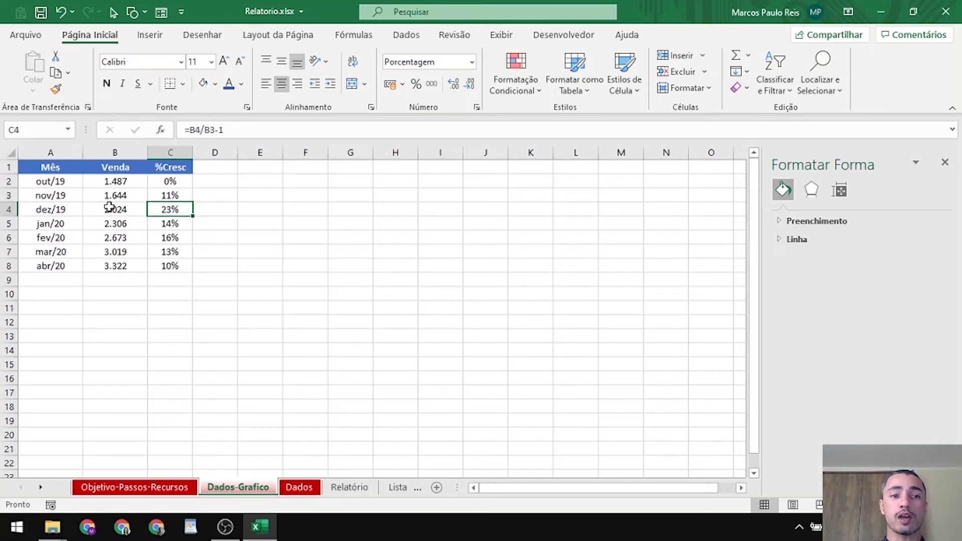
{"action": "key", "text": "Up"}
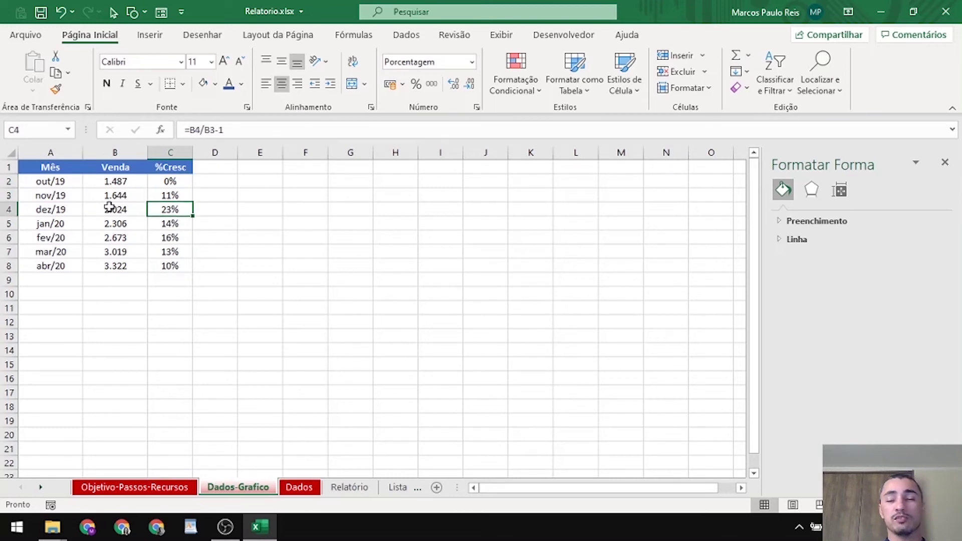
{"action": "key", "text": "Down"}
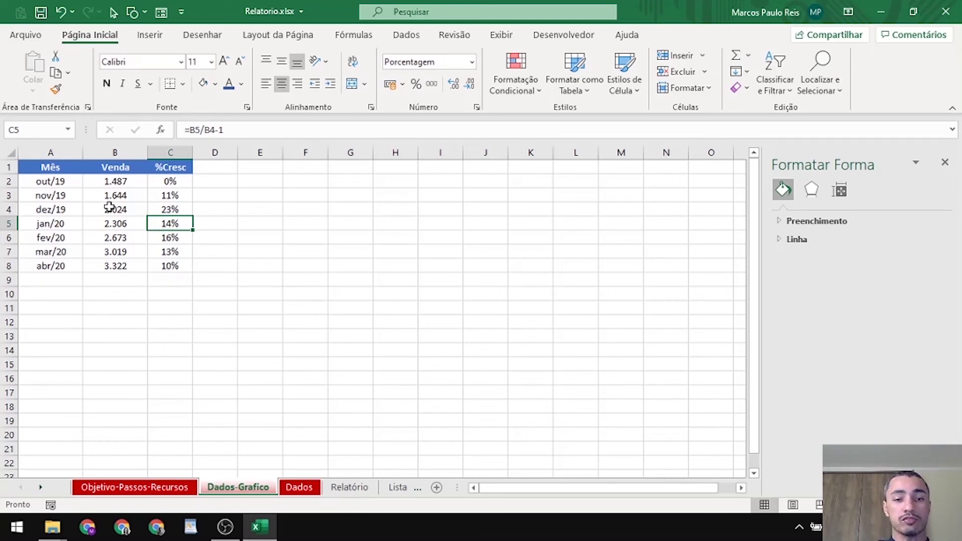
Add a blank worksheet after the Lista-Tipo-Produto sheet
{"action": "key", "text": "ctrl+Page_Down"}
{"action": "key", "text": "ctrl+Page_Down"}
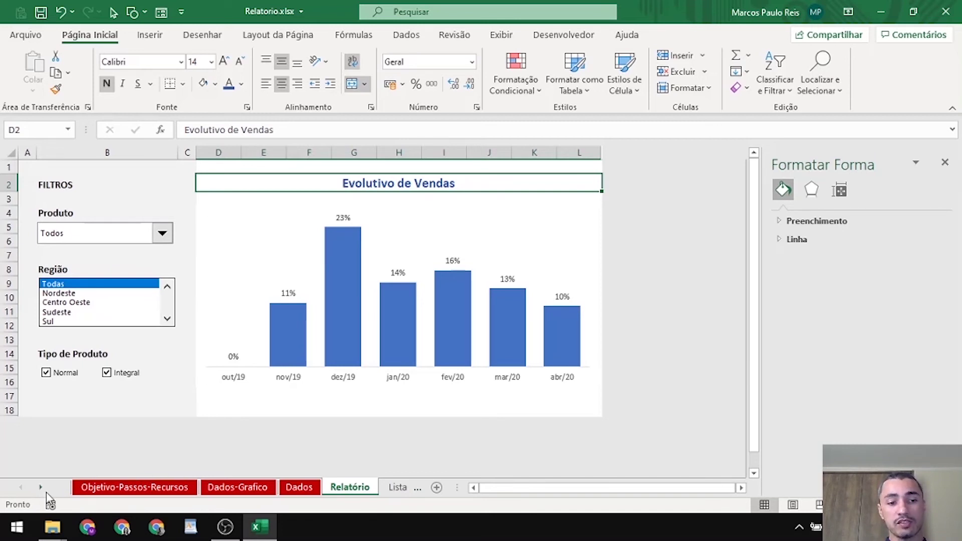
{"action": "left_click", "coordinate": [42, 489]}
{"action": "left_click", "coordinate": [41, 489]}
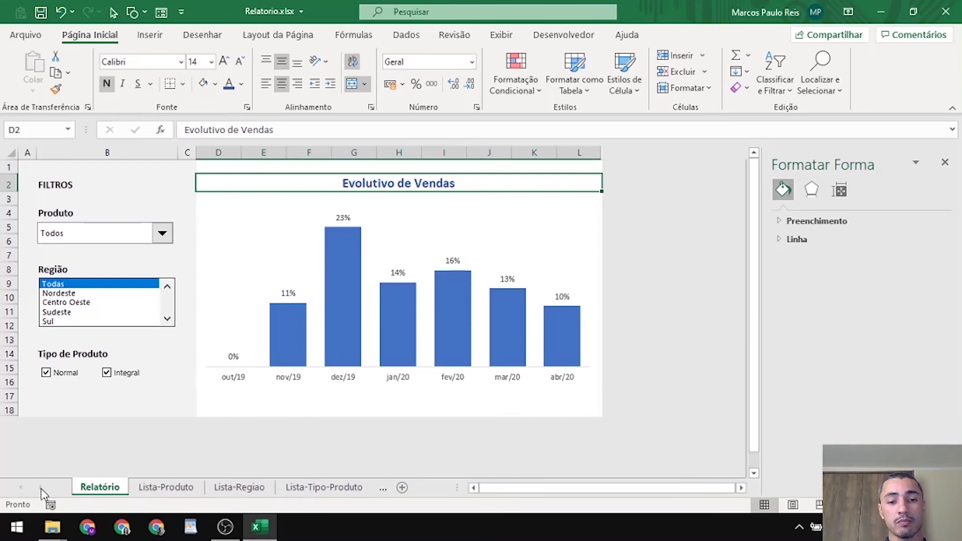
{"action": "left_click", "coordinate": [368, 488]}
{"action": "left_click", "coordinate": [401, 488]}
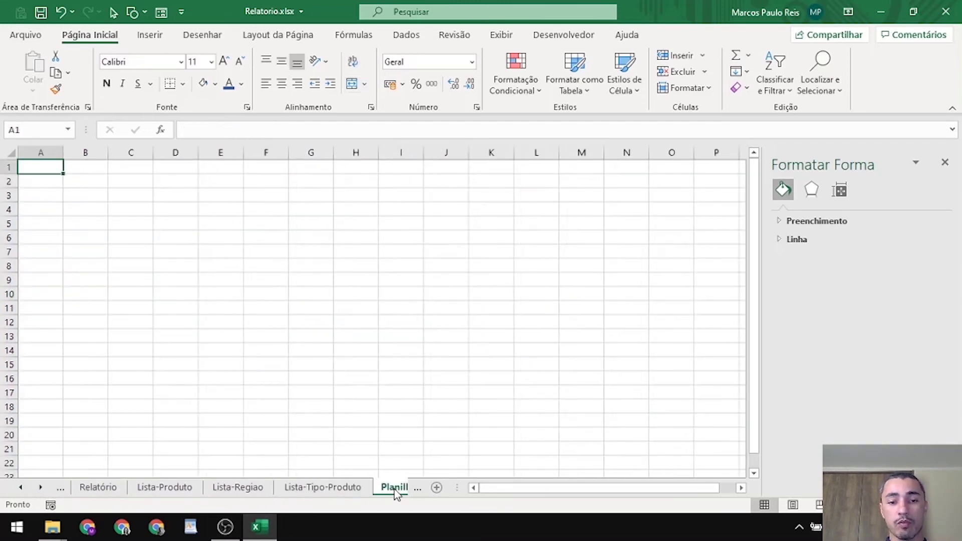
Rename the blank worksheet as Botão de oção
{"action": "left_click", "coordinate": [564, 35]}
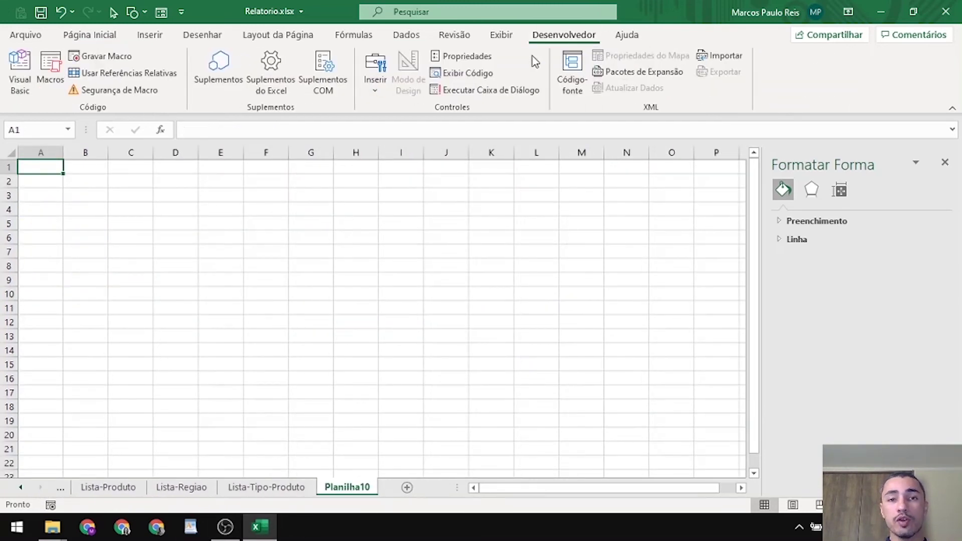
{"action": "left_click", "coordinate": [374, 75]}
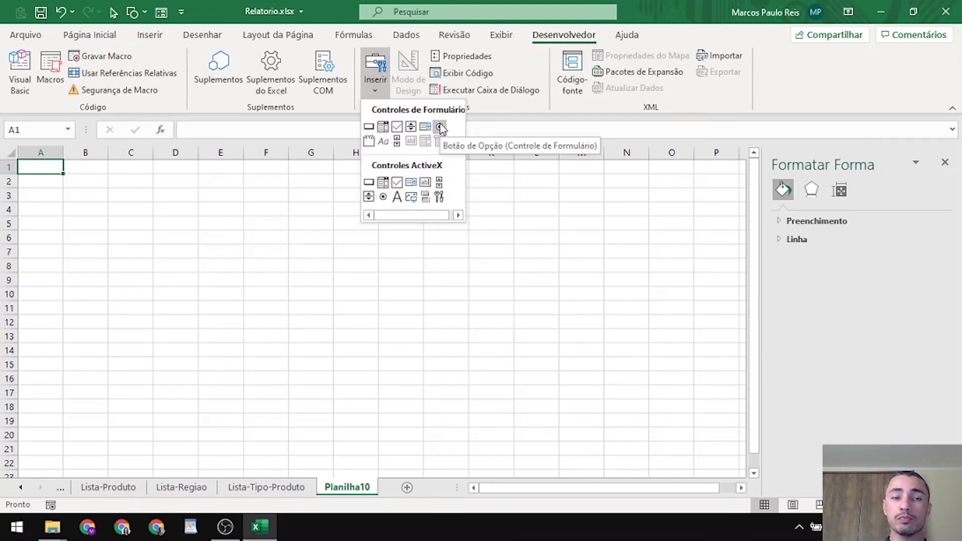
{"action": "left_click", "coordinate": [355, 489]}
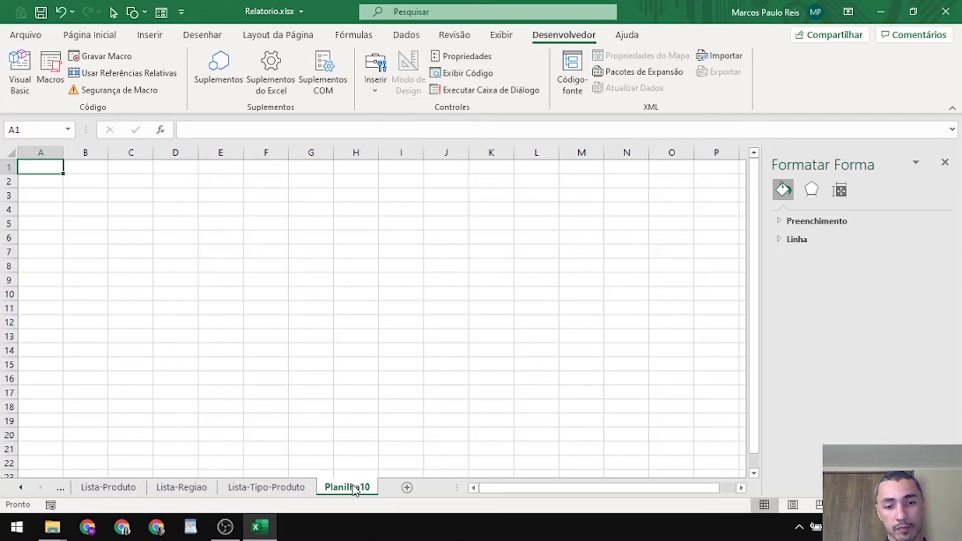
{"action": "double_click", "coordinate": [362, 486]}
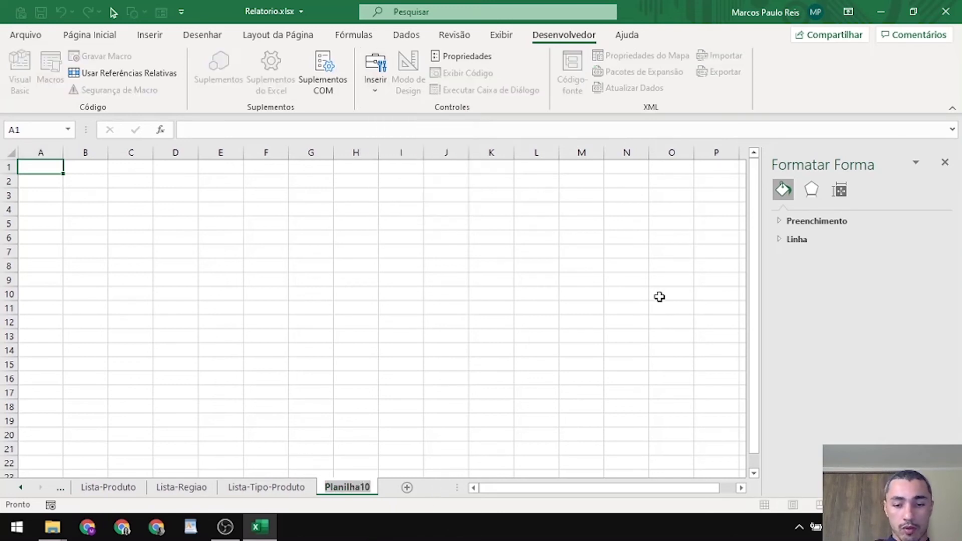
{"action": "type", "text": "Botão de "}
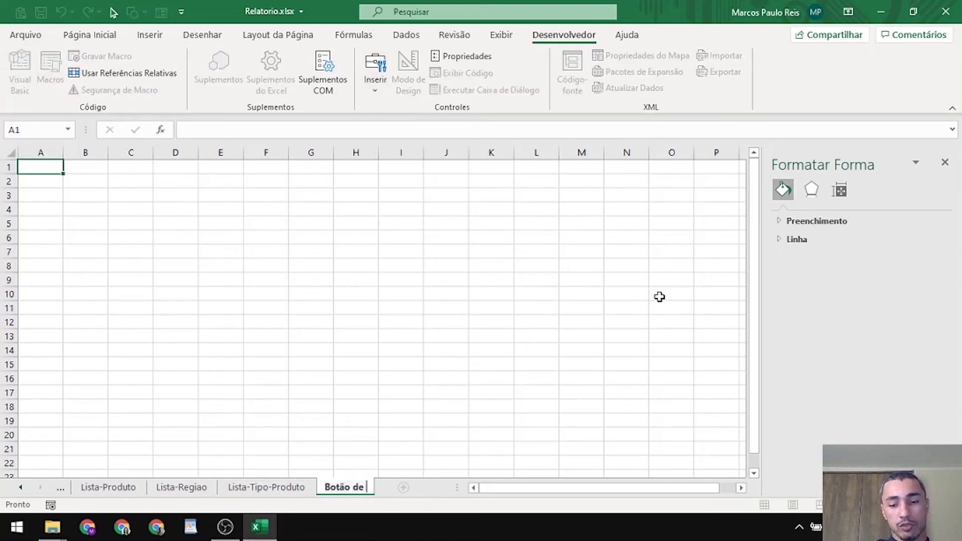
{"action": "type", "text": "oção"}
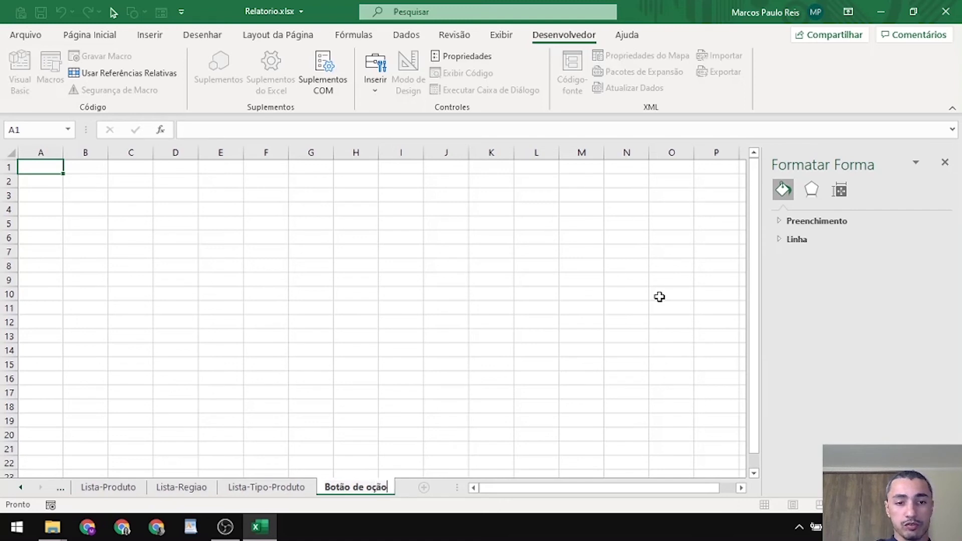
{"action": "key", "text": "Return"}
Insert an option button form control around D2:E2 and label it Quant. Vendas
{"action": "left_click", "coordinate": [80, 196]}
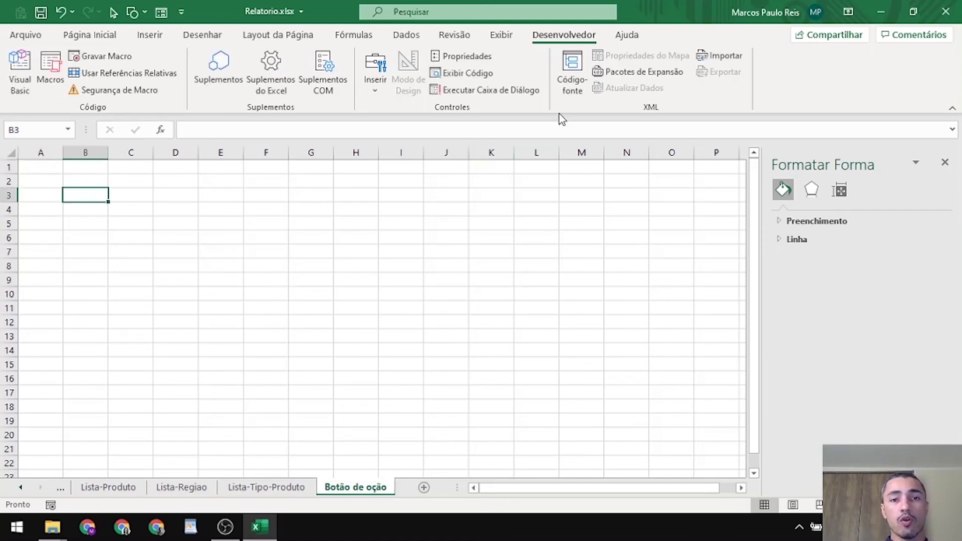
{"action": "left_click", "coordinate": [375, 70]}
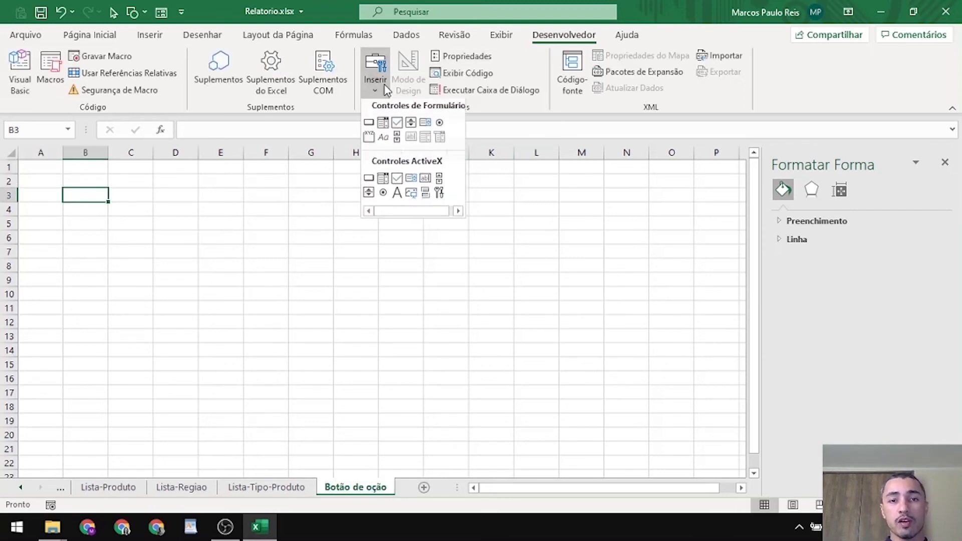
{"action": "left_click", "coordinate": [440, 127]}
{"action": "left_click_drag", "start_coordinate": [150, 170], "coordinate": [249, 199]}
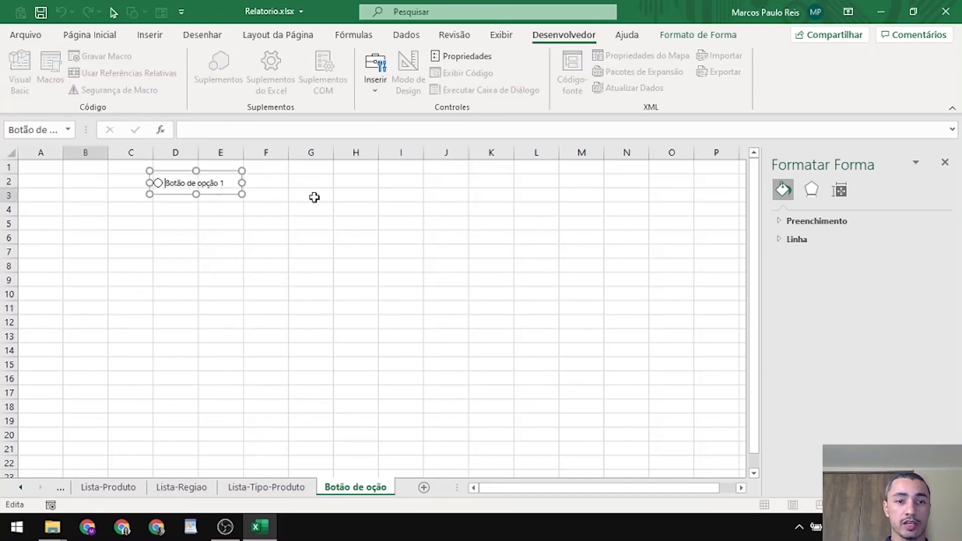
{"action": "type", "text": "Quant. Vendas"}
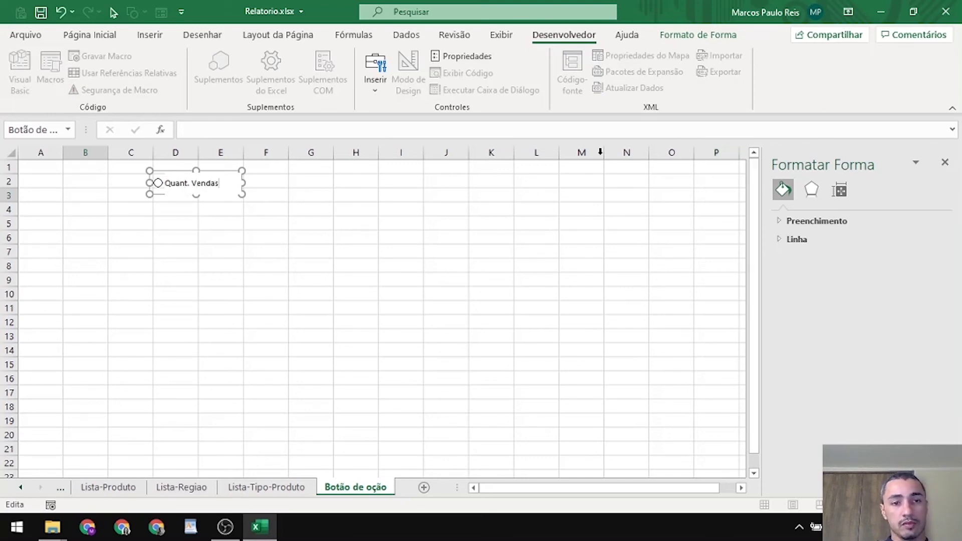
{"action": "left_click", "coordinate": [253, 224]}
Duplicate the Quant. Vendas option button directly below the original and label the copy % Cresc
{"action": "left_click", "coordinate": [201, 190], "text": "ctrl"}
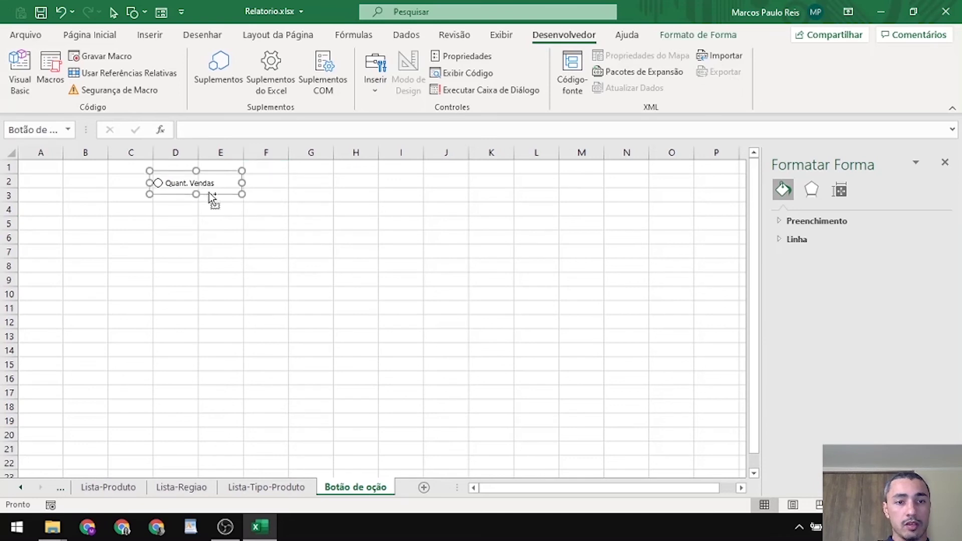
{"action": "left_click_drag", "start_coordinate": [215, 204], "coordinate": [220, 228]}
{"action": "left_click", "coordinate": [193, 214]}
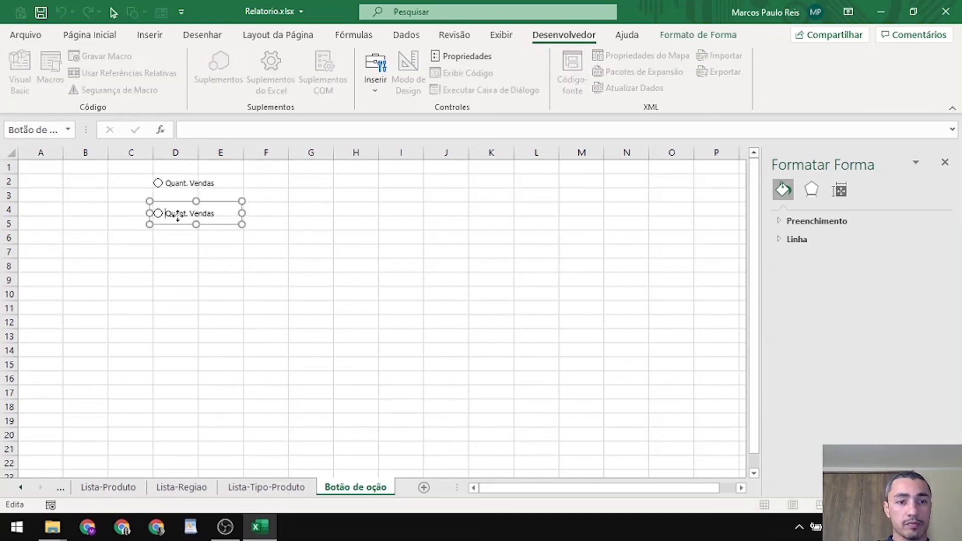
{"action": "key", "text": "ctrl+a"}
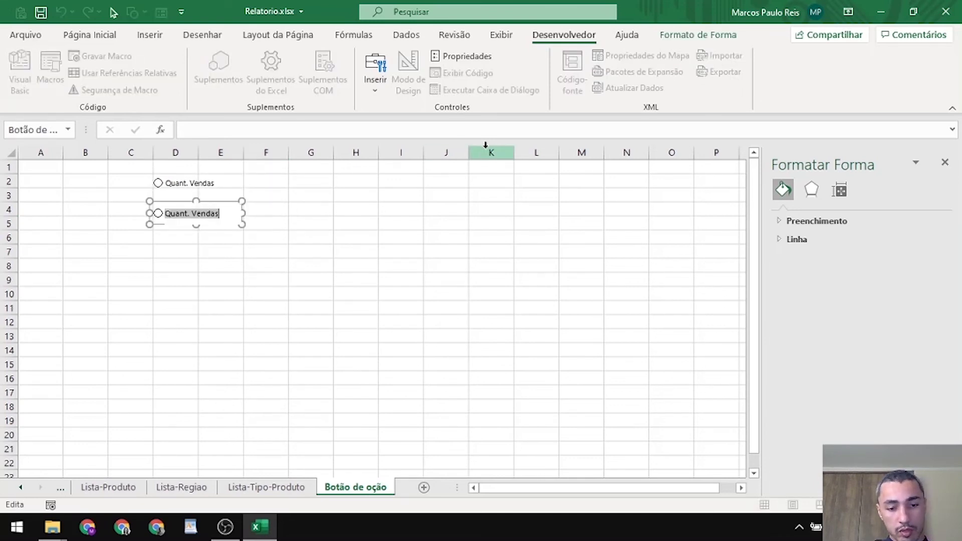
{"action": "type", "text": "% Cresc."}
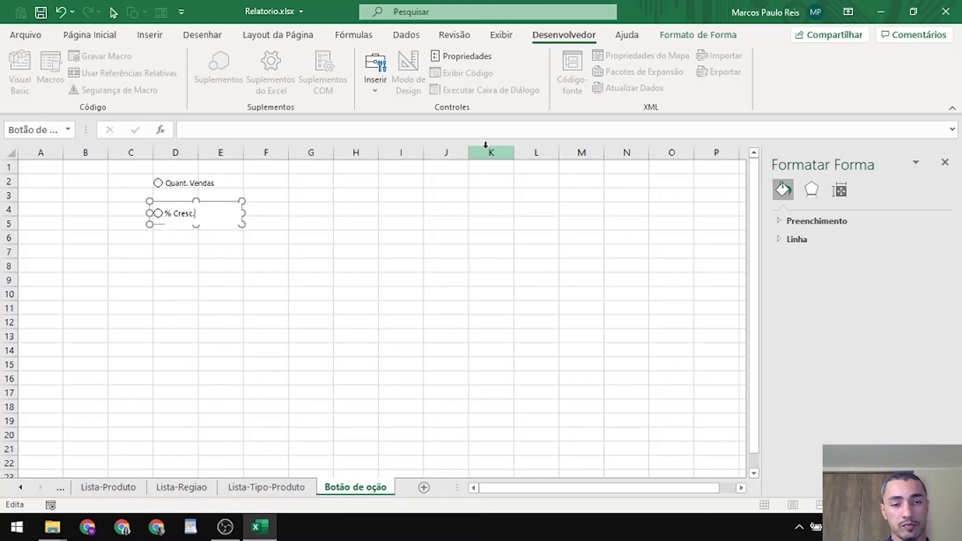
{"action": "left_click", "coordinate": [307, 266]}
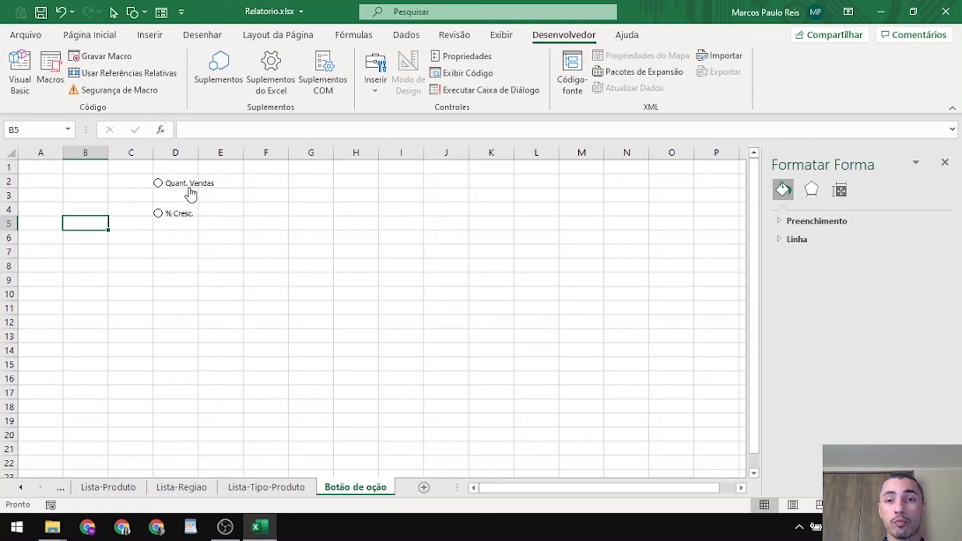
Link the Quant. Vendas option button to cell $A$2 of the Botão de oção sheet
{"action": "right_click", "coordinate": [191, 192]}
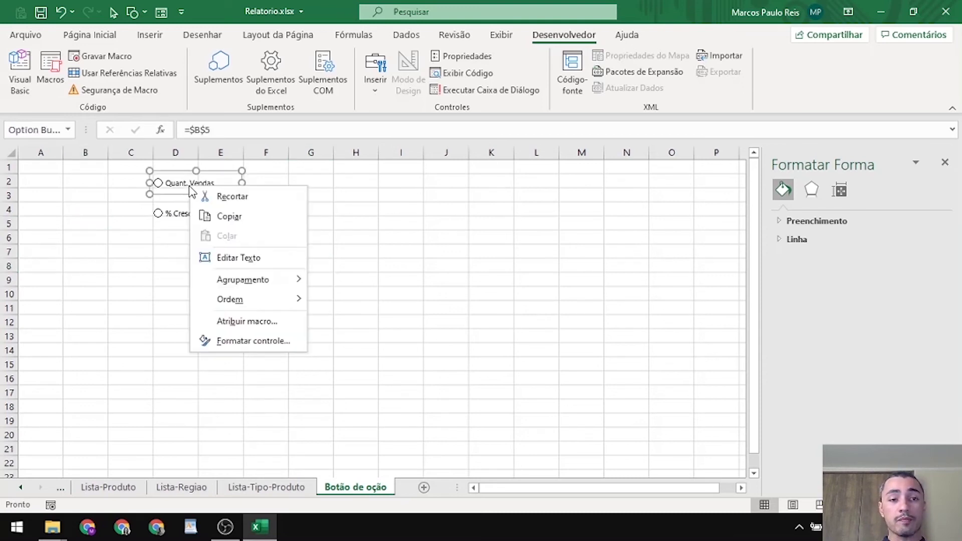
{"action": "left_click", "coordinate": [254, 342]}
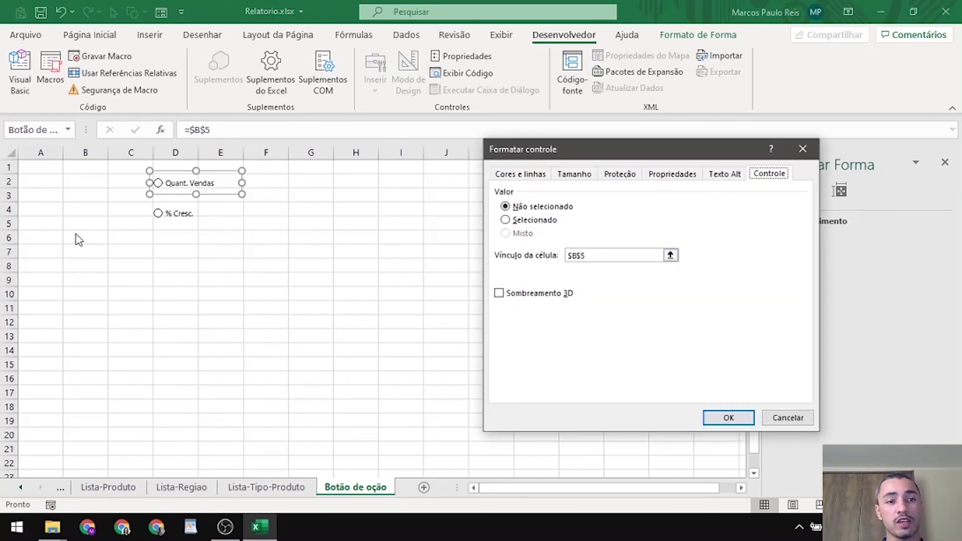
{"action": "left_click", "coordinate": [670, 255]}
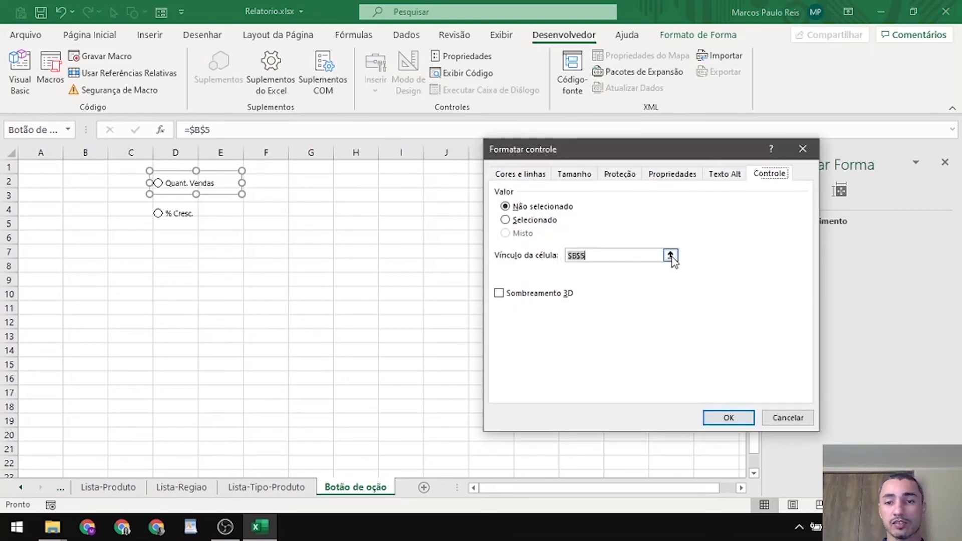
{"action": "left_click", "coordinate": [42, 182]}
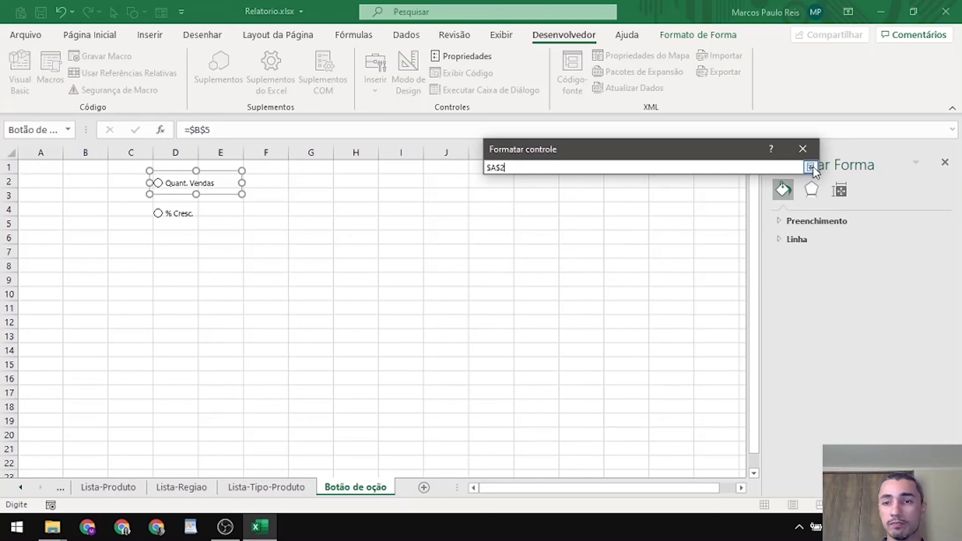
{"action": "left_click", "coordinate": [806, 170]}
{"action": "left_click", "coordinate": [735, 424]}
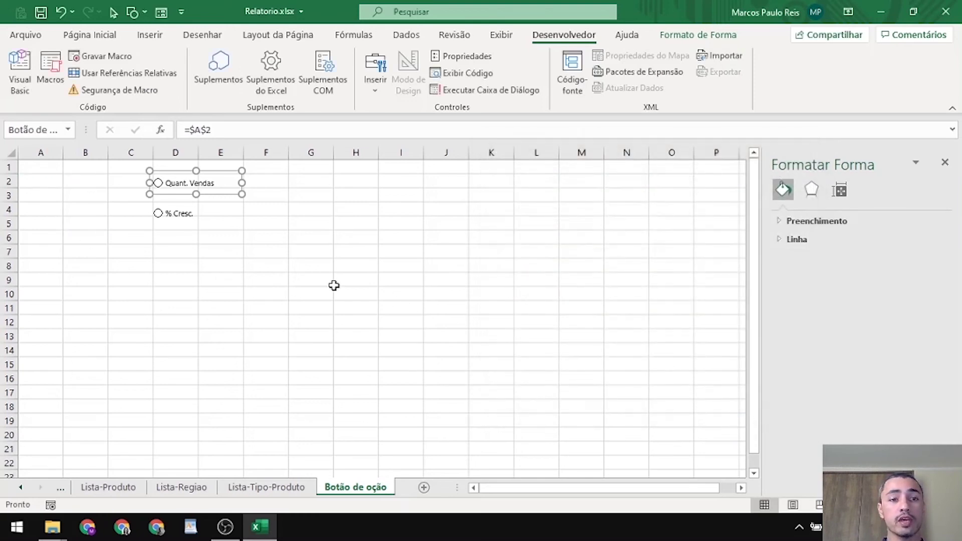
{"action": "left_click_drag", "start_coordinate": [332, 281], "coordinate": [353, 280]}
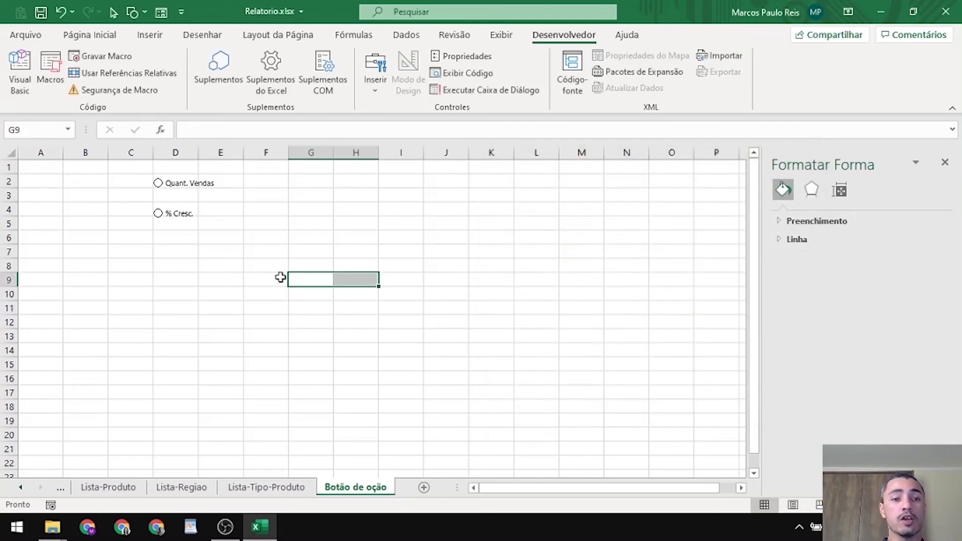
Test the cell link by alternating between the Quant. Vendas and % Cresc. options while checking cell A2, ending on Quant. Vendas
{"action": "left_click", "coordinate": [179, 189]}
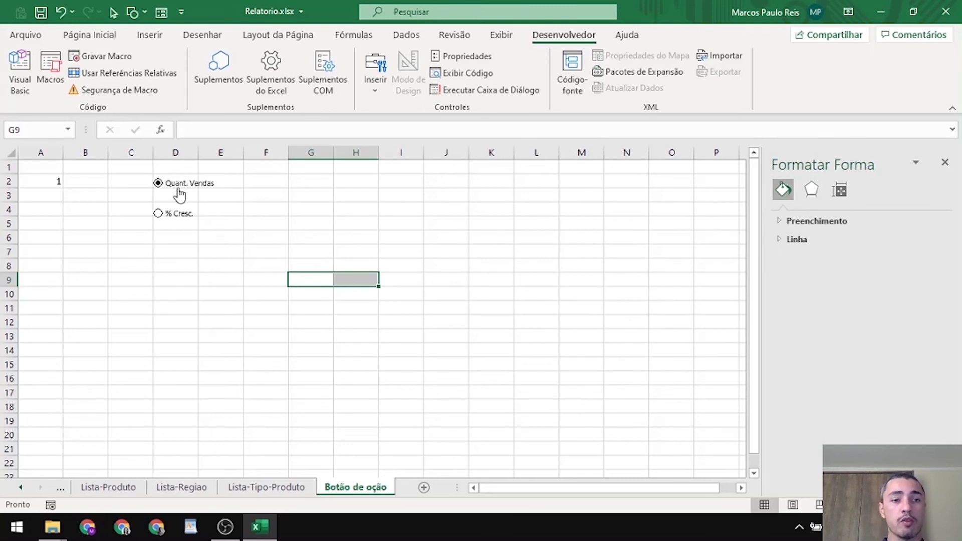
{"action": "left_click", "coordinate": [186, 213]}
{"action": "left_click", "coordinate": [36, 182]}
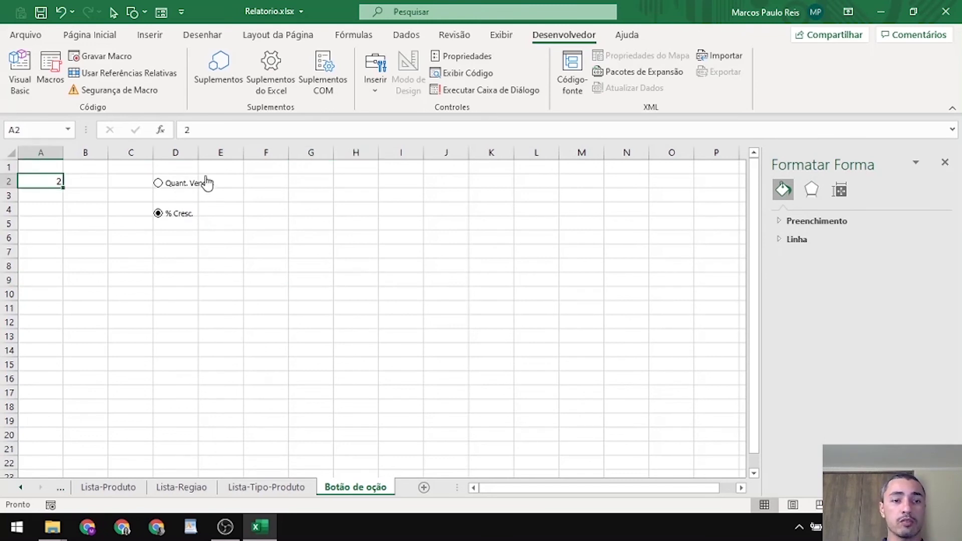
{"action": "left_click", "coordinate": [200, 184]}
{"action": "left_click", "coordinate": [187, 215]}
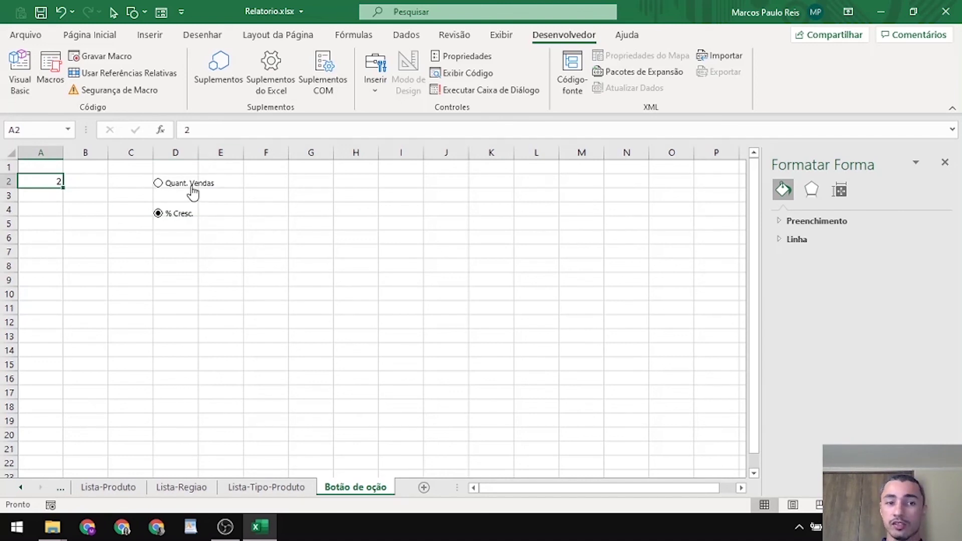
{"action": "left_click", "coordinate": [167, 263]}
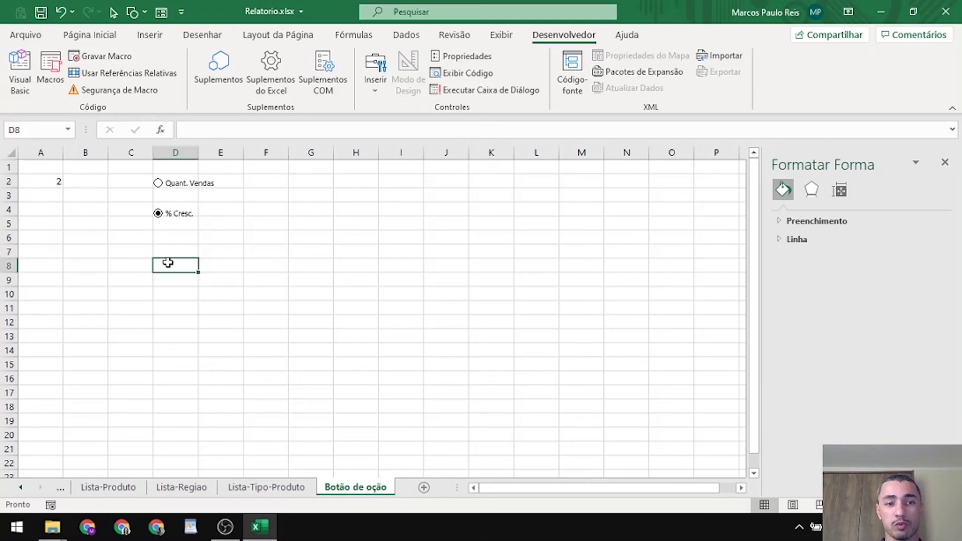
{"action": "left_click", "coordinate": [45, 181]}
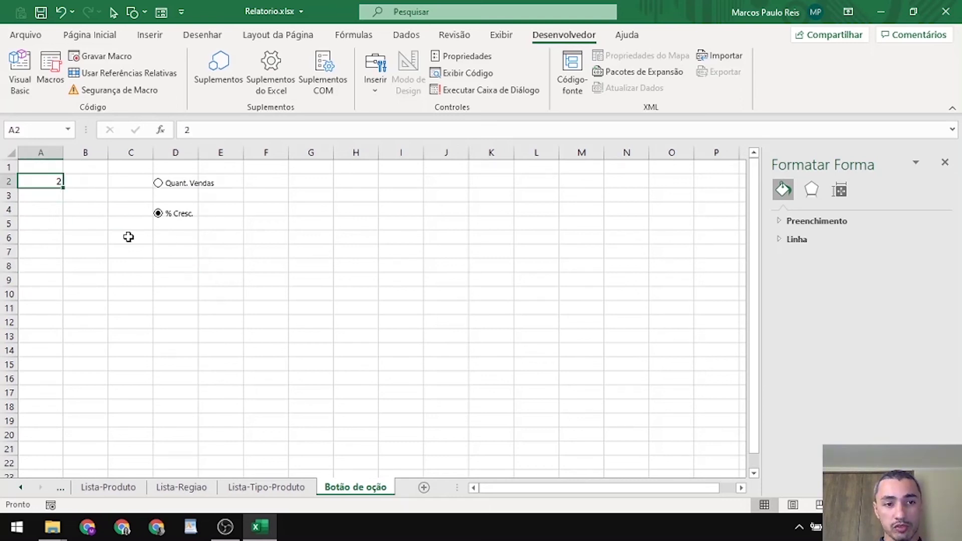
{"action": "left_click", "coordinate": [182, 195]}
{"action": "left_click", "coordinate": [178, 218]}
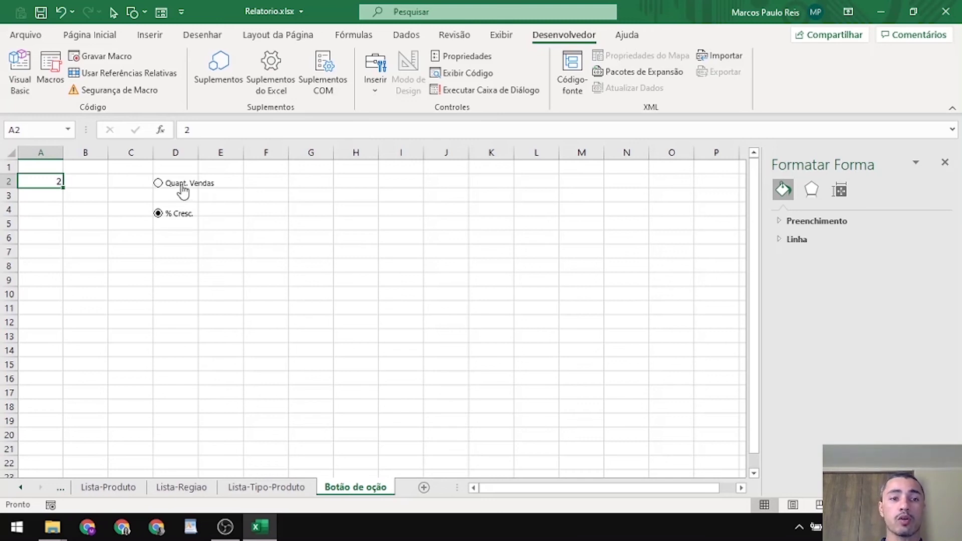
{"action": "left_click", "coordinate": [182, 193]}
Enter the header Índice in cell A1, above the linked cell
{"action": "left_click", "coordinate": [53, 167]}
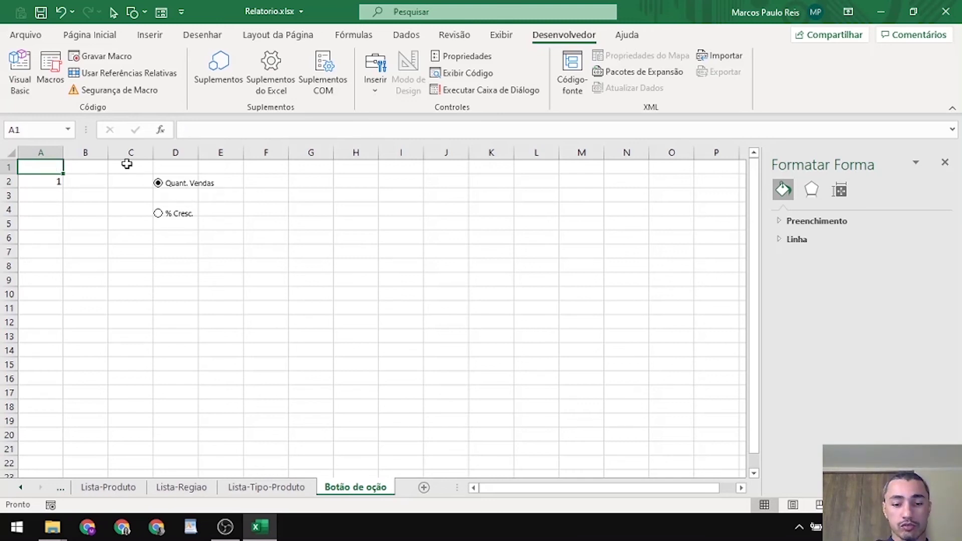
{"action": "type", "text": "Índice"}
{"action": "key", "text": "Return"}
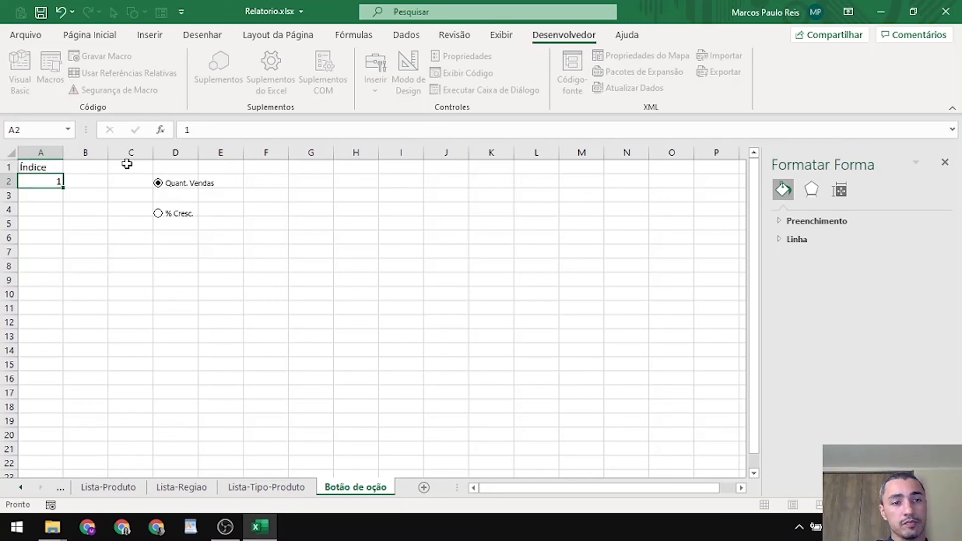
Format the Índice header in A1 as bold white text on a dark blue fill
{"action": "key", "text": "Up"}
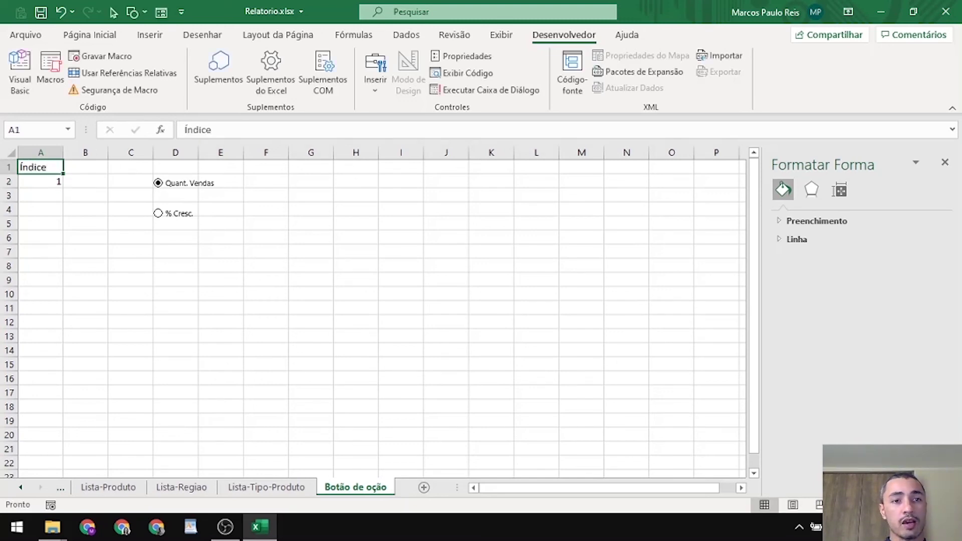
{"action": "left_click", "coordinate": [106, 37]}
{"action": "left_click", "coordinate": [215, 84]}
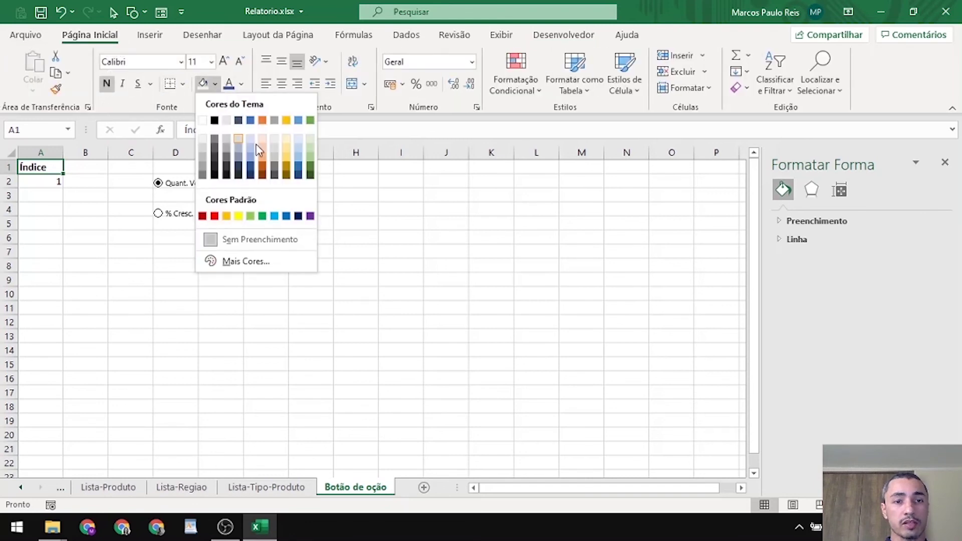
{"action": "left_click", "coordinate": [253, 171]}
{"action": "left_click", "coordinate": [241, 84]}
{"action": "left_click", "coordinate": [228, 140]}
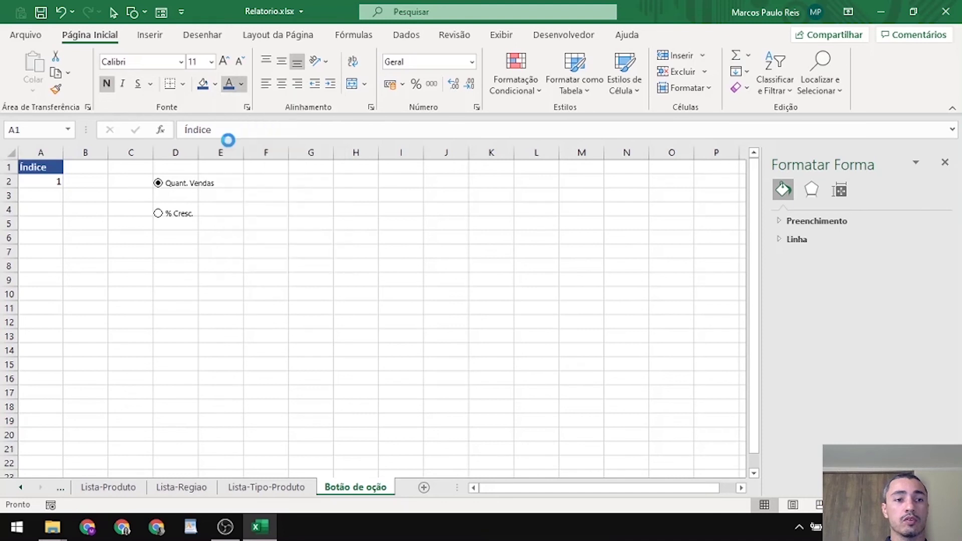
{"action": "left_click", "coordinate": [85, 294]}
Center the contents of column A horizontally
{"action": "left_click", "coordinate": [40, 152]}
{"action": "left_click", "coordinate": [282, 84]}
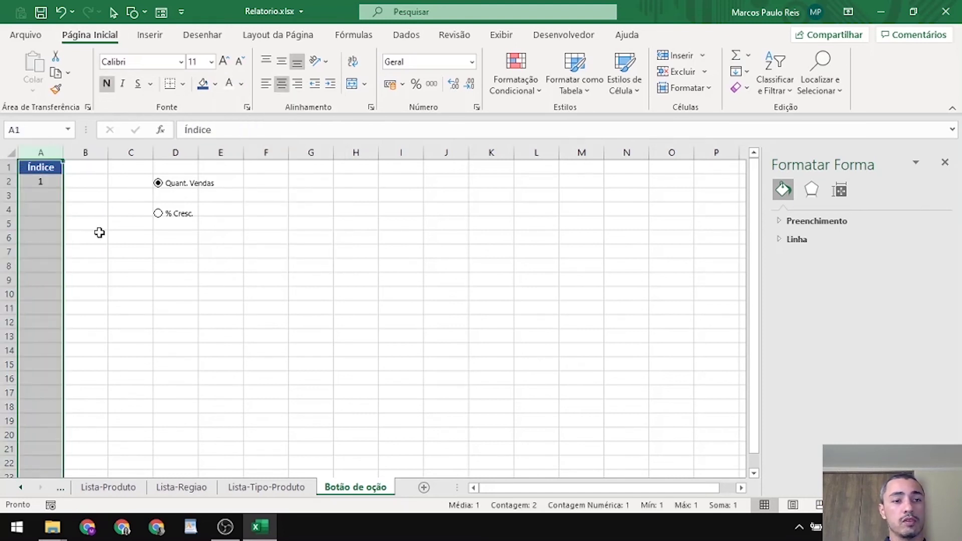
{"action": "left_click", "coordinate": [99, 233]}
Cut the Quant. Vendas and % Cresc. option buttons together from the Botão de oção sheet
{"action": "right_click", "coordinate": [241, 216]}
{"action": "key", "text": "Escape"}
{"action": "key", "text": "Escape"}
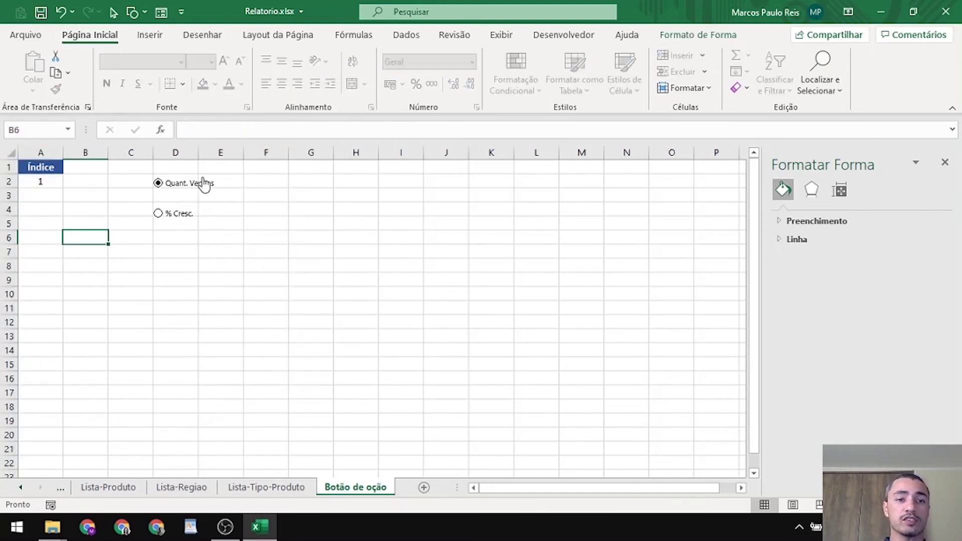
{"action": "right_click", "coordinate": [203, 184]}
{"action": "key", "text": "Escape"}
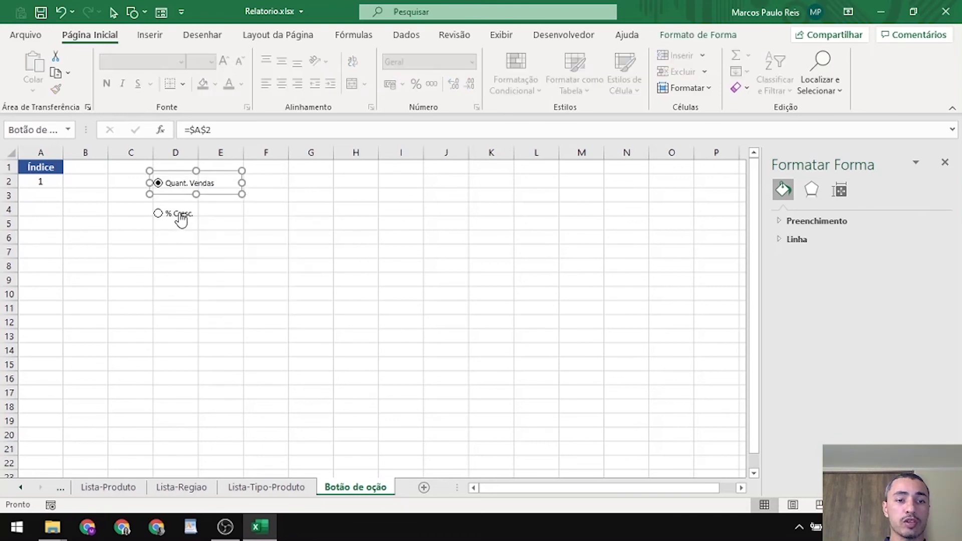
{"action": "left_click", "coordinate": [181, 219], "text": "ctrl"}
{"action": "key", "text": "Delete"}
Paste both option buttons into the Relatório sheet and place them below the Evolutivo de Vendas title, over the chart's upper-left corner
{"action": "left_click", "coordinate": [21, 487]}
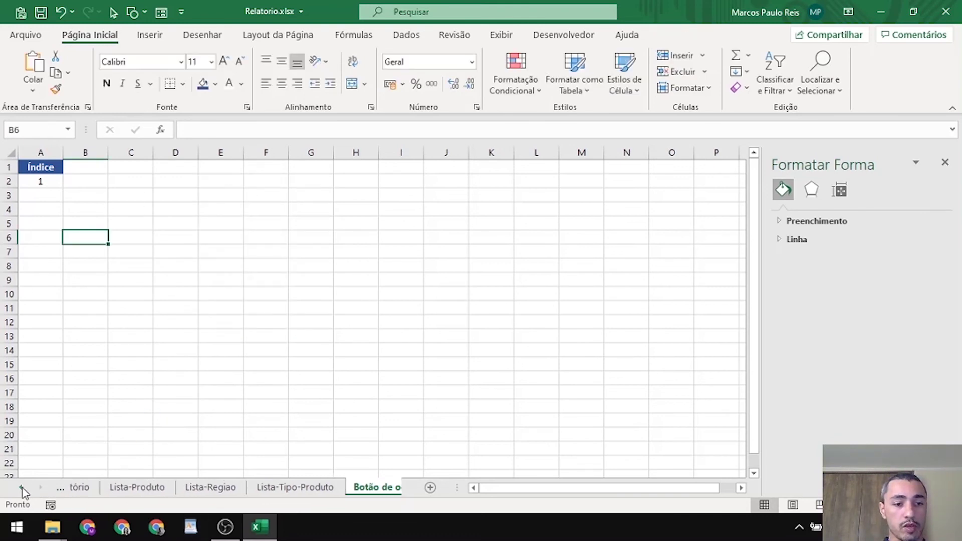
{"action": "left_click", "coordinate": [21, 487]}
{"action": "left_click", "coordinate": [21, 487]}
{"action": "left_click", "coordinate": [349, 487]}
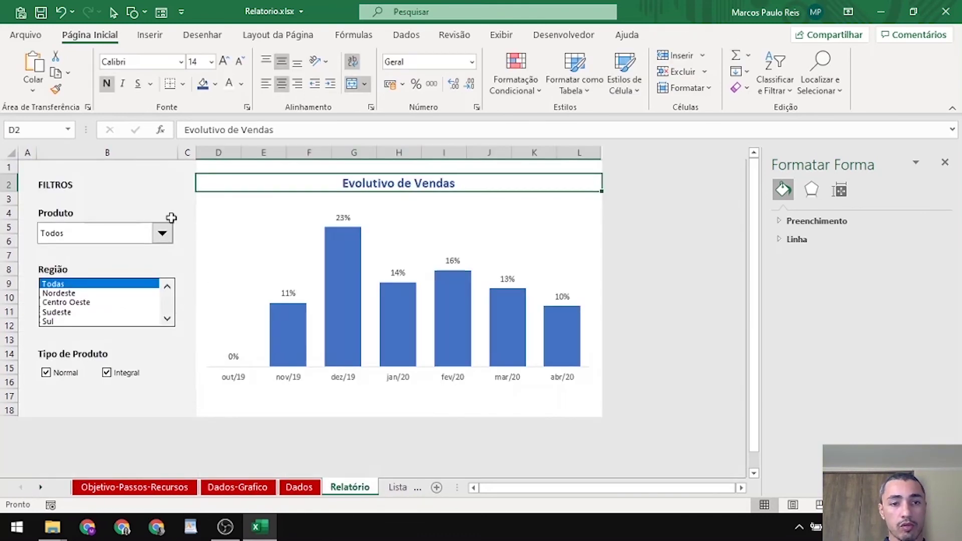
{"action": "key", "text": "ctrl+v"}
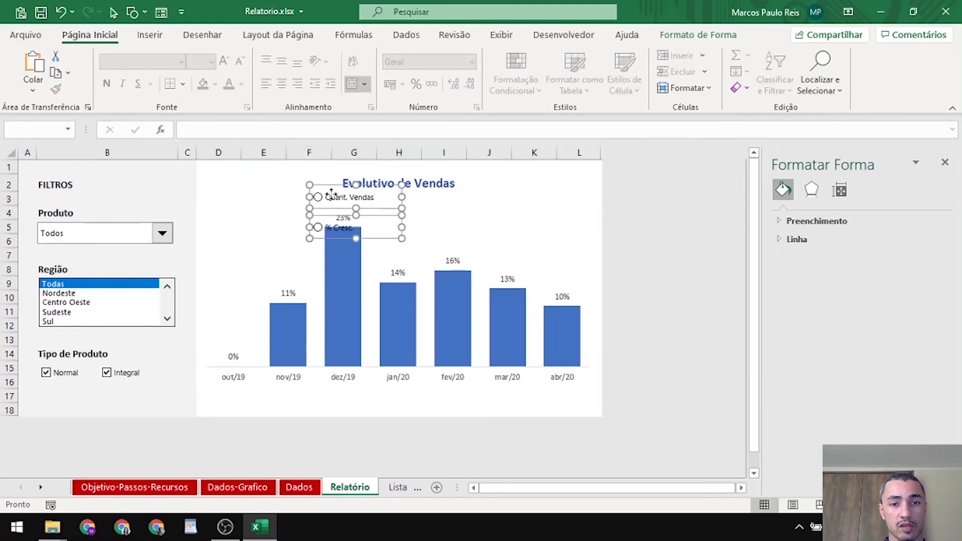
{"action": "left_click_drag", "start_coordinate": [331, 187], "coordinate": [232, 192]}
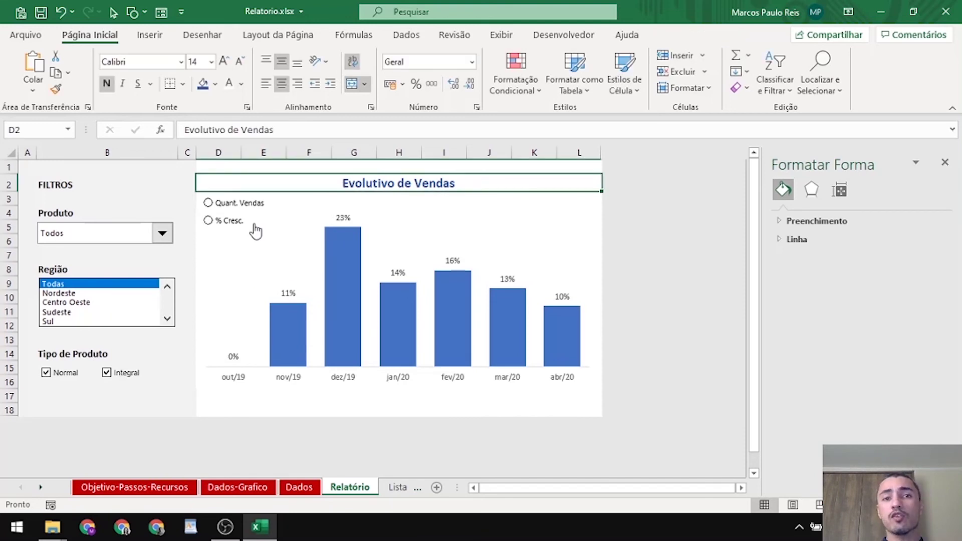
Redefine the cell link of the Quant. Vendas option button on the Relatório sheet
{"action": "right_click", "coordinate": [237, 206]}
{"action": "left_click", "coordinate": [300, 361]}
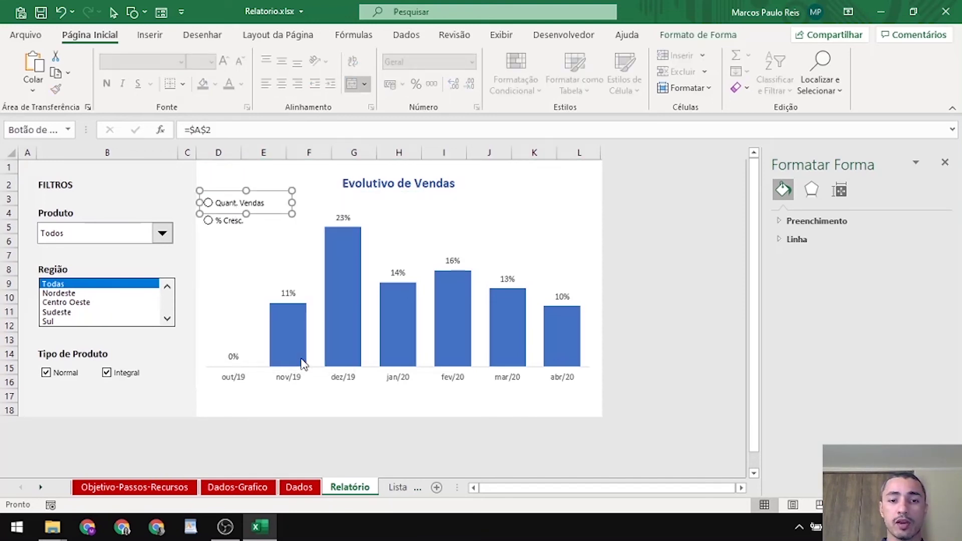
{"action": "left_click", "coordinate": [670, 255]}
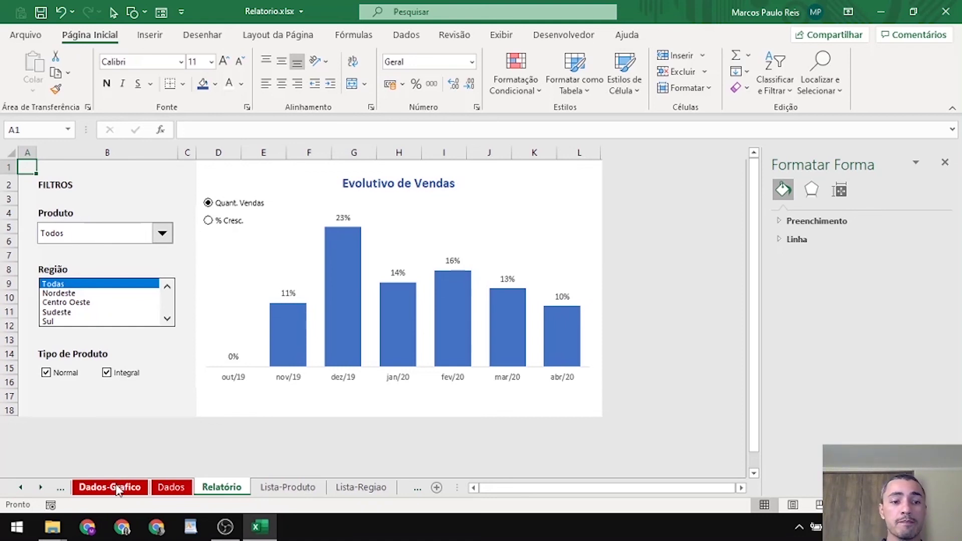
Begin an ÍNDICE formula in cell E2 of the Dados-Grafico sheet with B2:C2 as its matrix
{"action": "left_click", "coordinate": [85, 486]}
{"action": "left_click", "coordinate": [76, 216]}
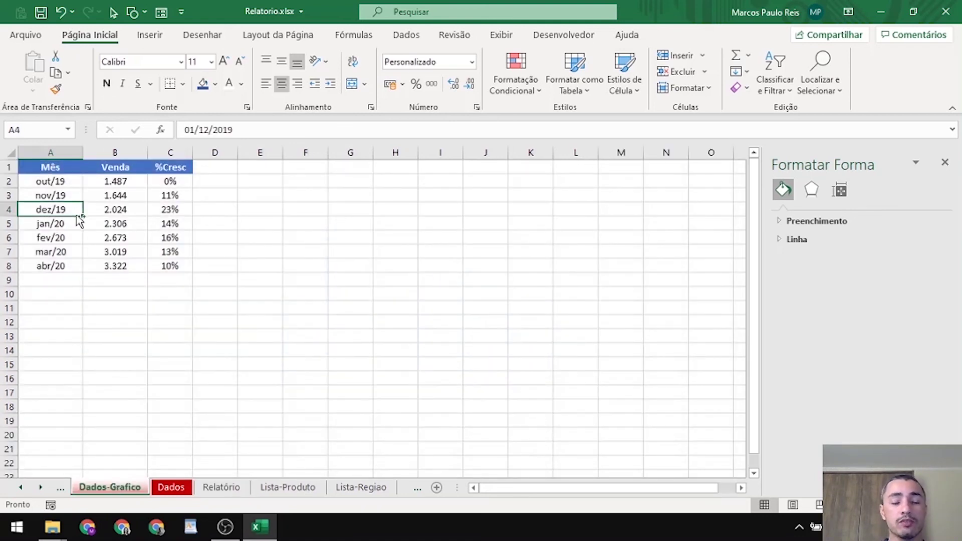
{"action": "key", "text": "ctrl+Home"}
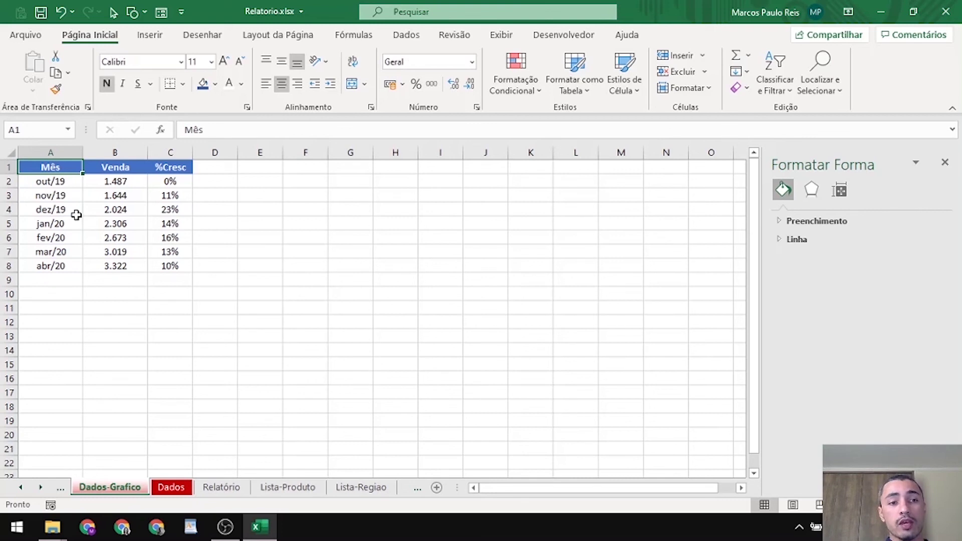
{"action": "key", "text": "Right"}
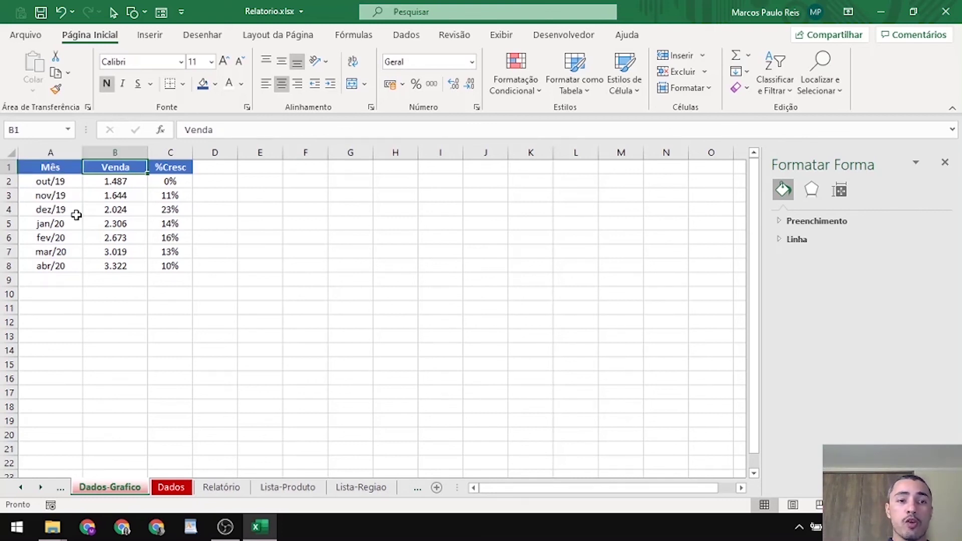
{"action": "key", "text": "Right"}
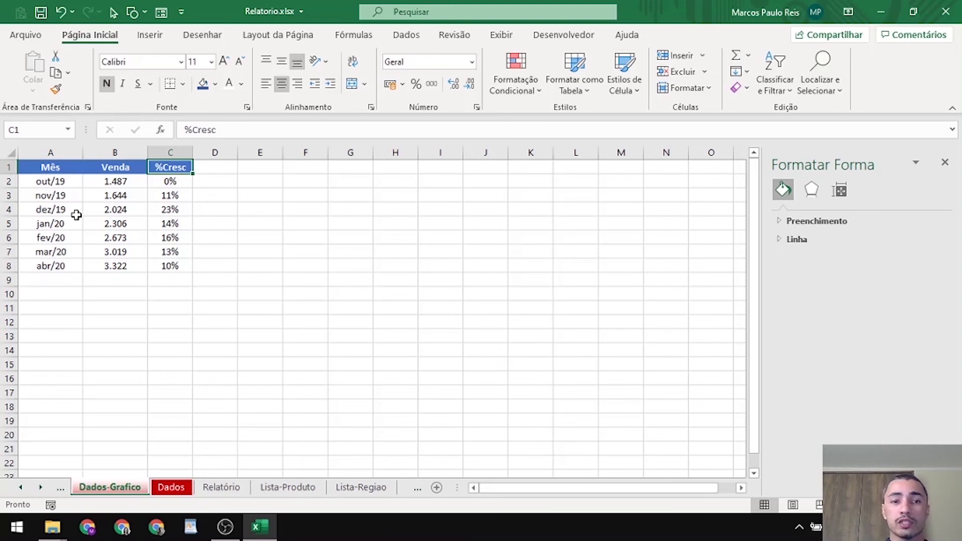
{"action": "key", "text": "Right"}
{"action": "key", "text": "Right"}
{"action": "key", "text": "Down"}
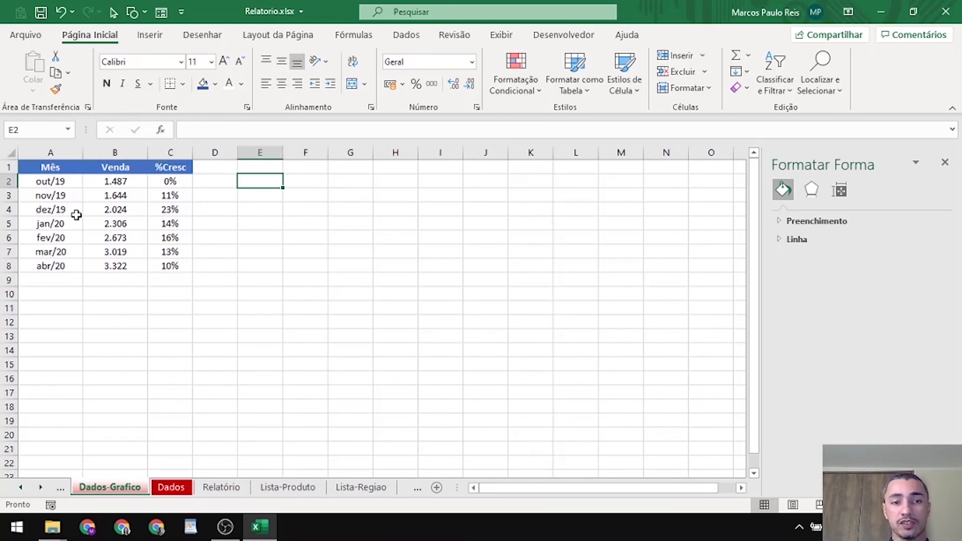
{"action": "type", "text": "=índ"}
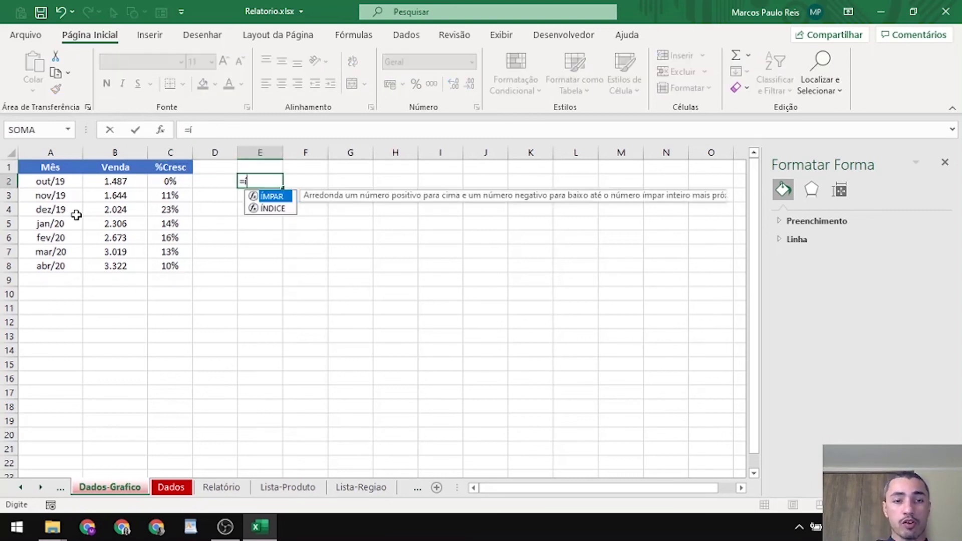
{"action": "key", "text": "Tab"}
{"action": "key", "text": "Left"}
{"action": "key", "text": "Left"}
{"action": "key", "text": "Left"}
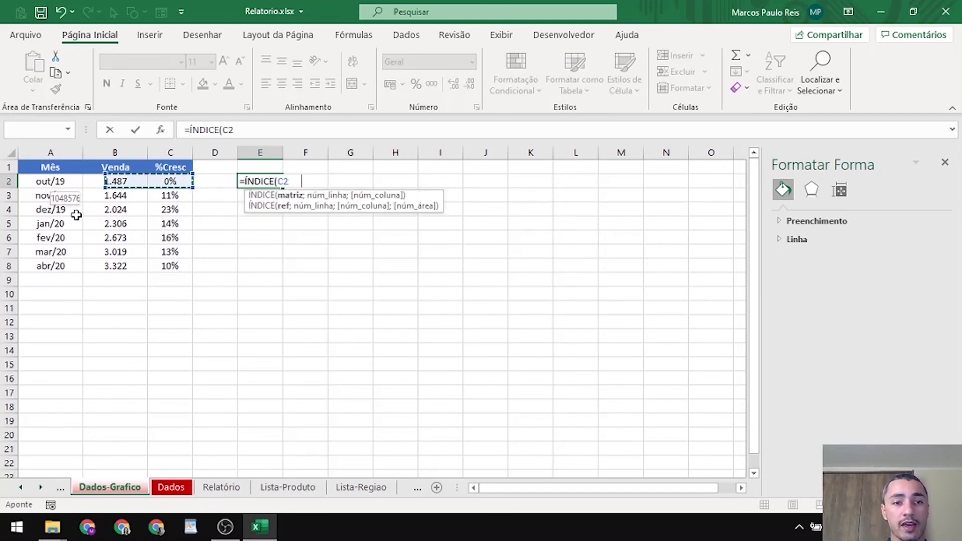
{"action": "key", "text": "shift+Right"}
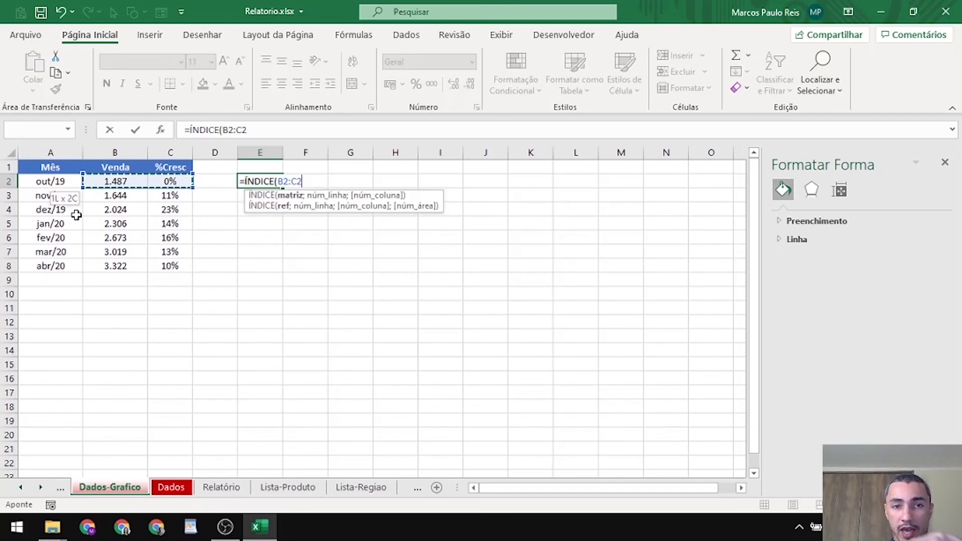
{"action": "type", "text": ";"}
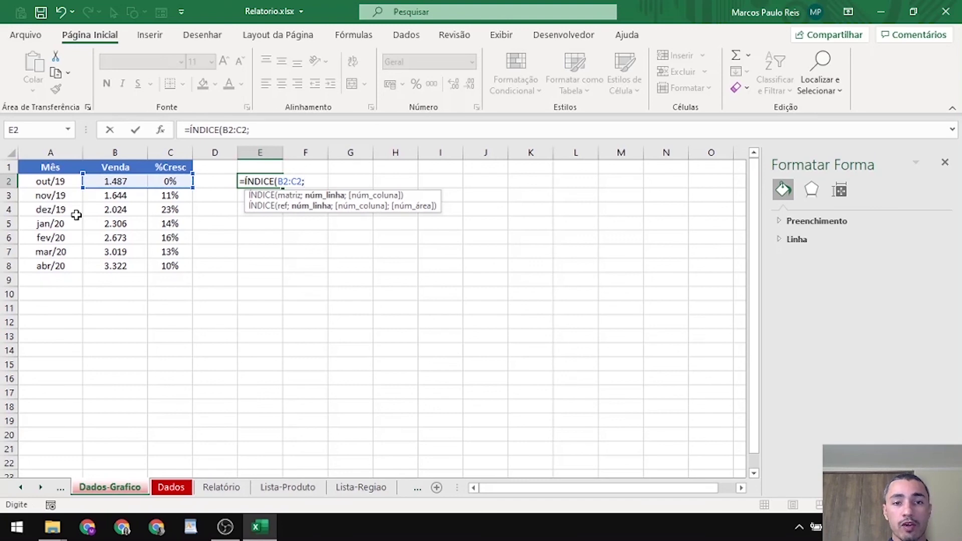
Complete the ÍNDICE formula with the absolute reference 'Botão de oção'!$A$2 as its position argument
{"action": "key", "text": "ctrl+Page_Down"}
{"action": "key", "text": "ctrl+Page_Down"}
{"action": "key", "text": "ctrl+Page_Down"}
{"action": "key", "text": "ctrl+Page_Down"}
{"action": "key", "text": "ctrl+Page_Down"}
{"action": "key", "text": "ctrl+Page_Down"}
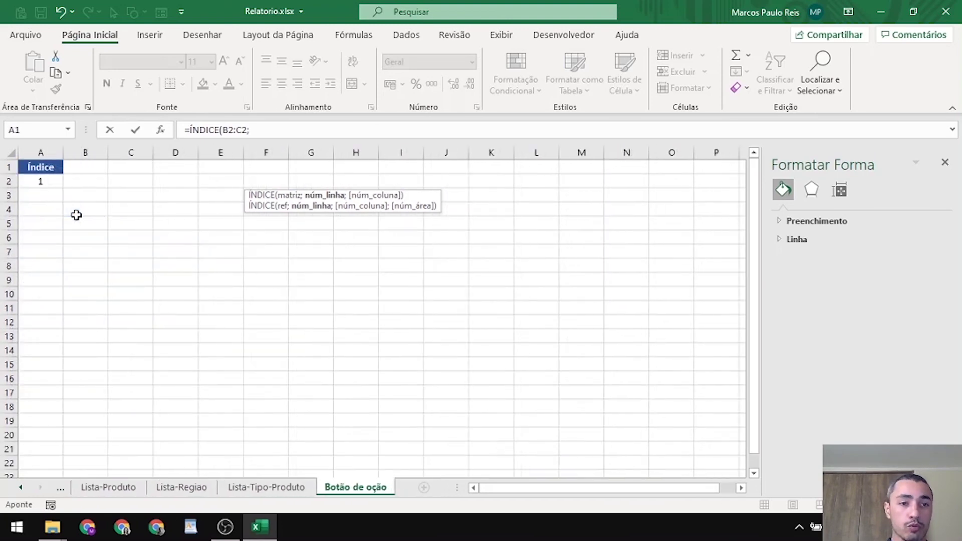
{"action": "left_click", "coordinate": [35, 182]}
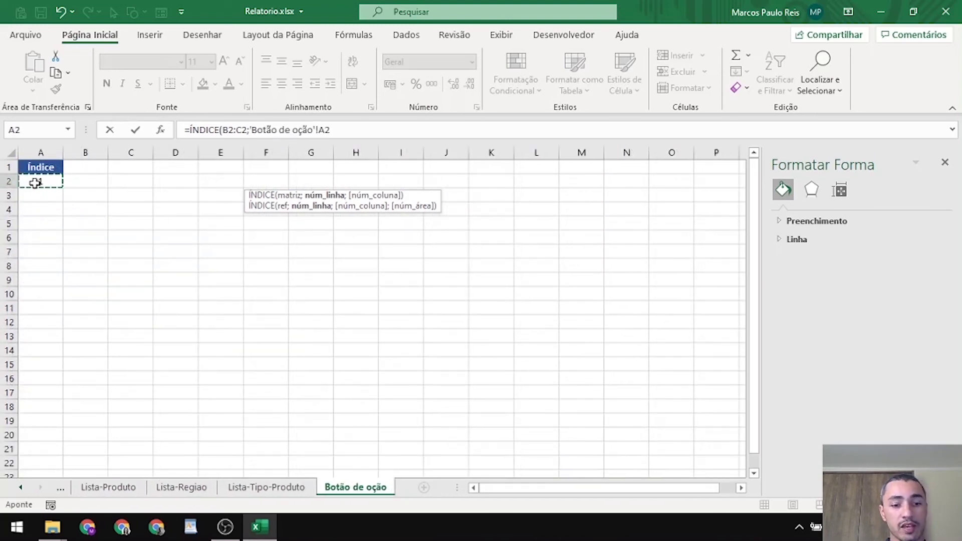
{"action": "key", "text": "F4"}
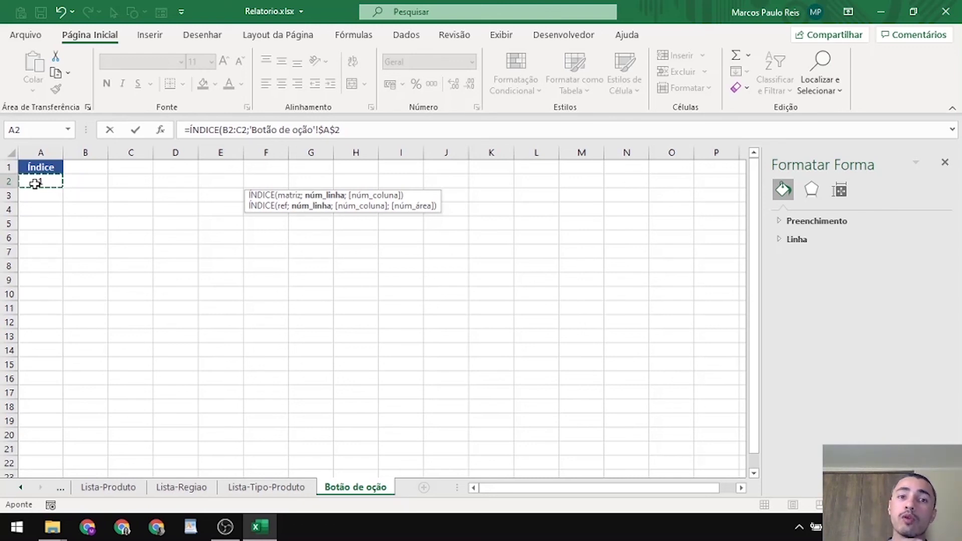
{"action": "key", "text": "Return"}
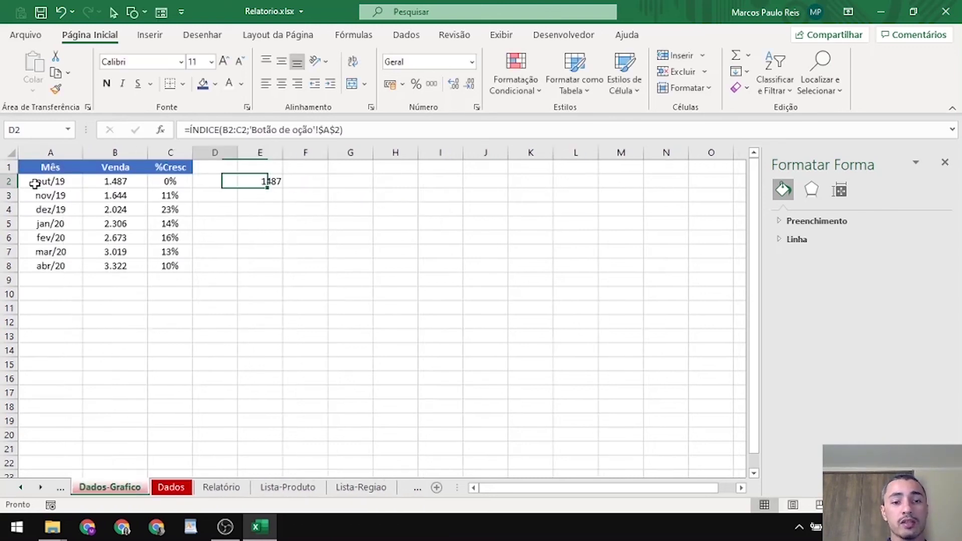
{"action": "key", "text": "Left"}
{"action": "key", "text": "Left"}
{"action": "key", "text": "shift+Right"}
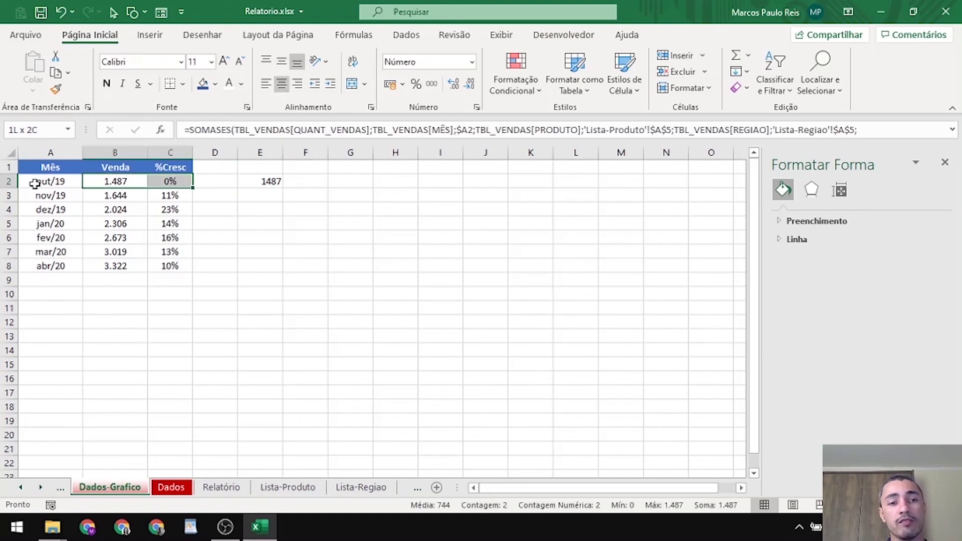
{"action": "key", "text": "Left"}
{"action": "key", "text": "Right"}
{"action": "key", "text": "shift+Right"}
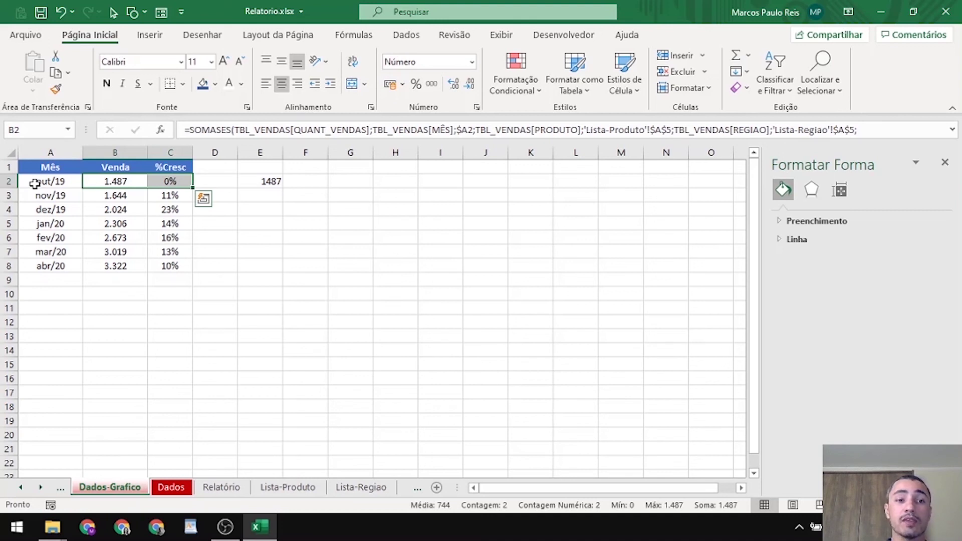
{"action": "key", "text": "Right"}
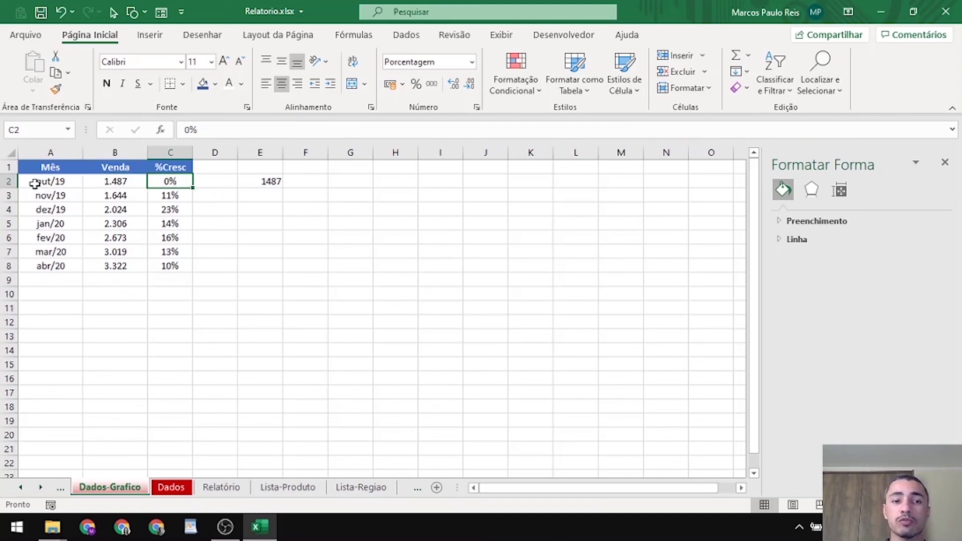
Copy the ÍNDICE formula from E2 down through E8, covering every month in the table
{"action": "key", "text": "Right"}
{"action": "key", "text": "Right"}
{"action": "key", "text": "ctrl+c"}
{"action": "key", "text": "Left"}
{"action": "key", "text": "Left"}
{"action": "key", "text": "ctrl+Down"}
{"action": "key", "text": "Right"}
{"action": "key", "text": "Right"}
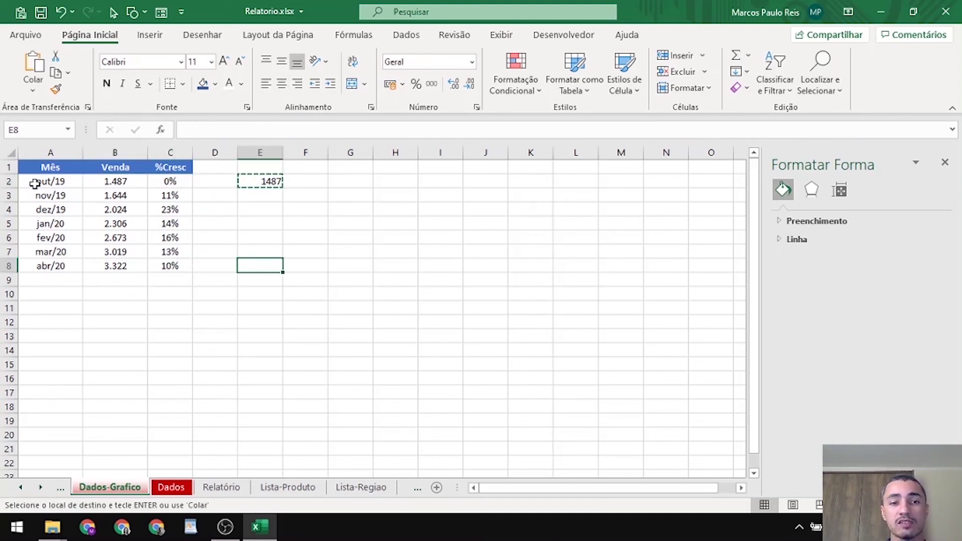
{"action": "key", "text": "ctrl+shift+Up"}
{"action": "key", "text": "ctrl+v"}
{"action": "key", "text": "Escape"}
Fill header cell E1 with the ÍNDICE formula copied from E2 so the heading follows the chosen option
{"action": "key", "text": "ctrl+Up"}
{"action": "key", "text": "Up"}
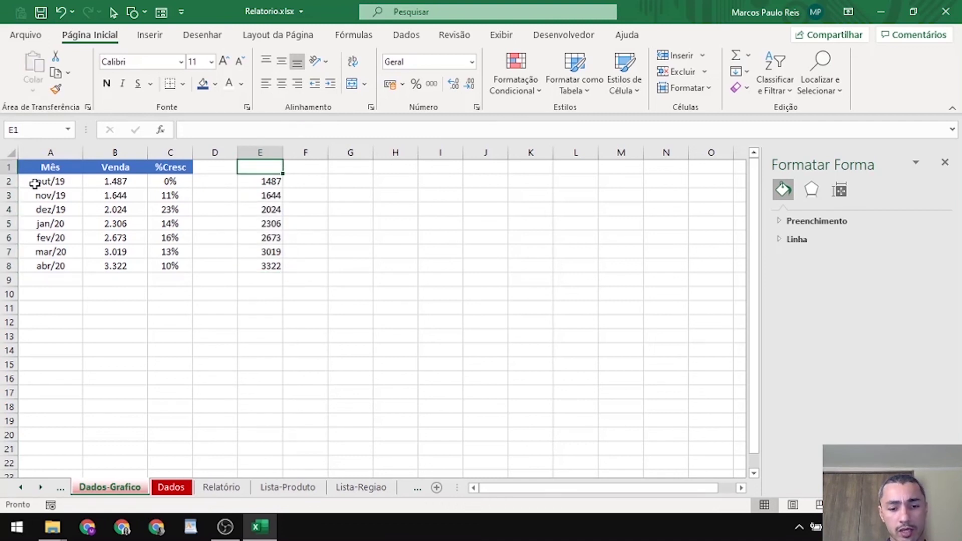
{"action": "type", "text": "Venda"}
{"action": "key", "text": "Return"}
{"action": "key", "text": "ctrl+c"}
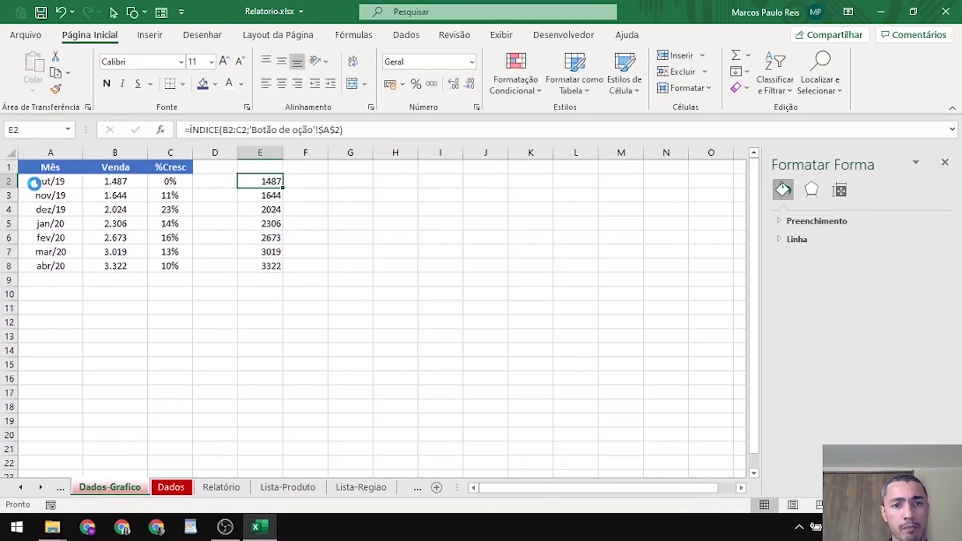
{"action": "key", "text": "Up"}
{"action": "key", "text": "ctrl+v"}
{"action": "key", "text": "Escape"}
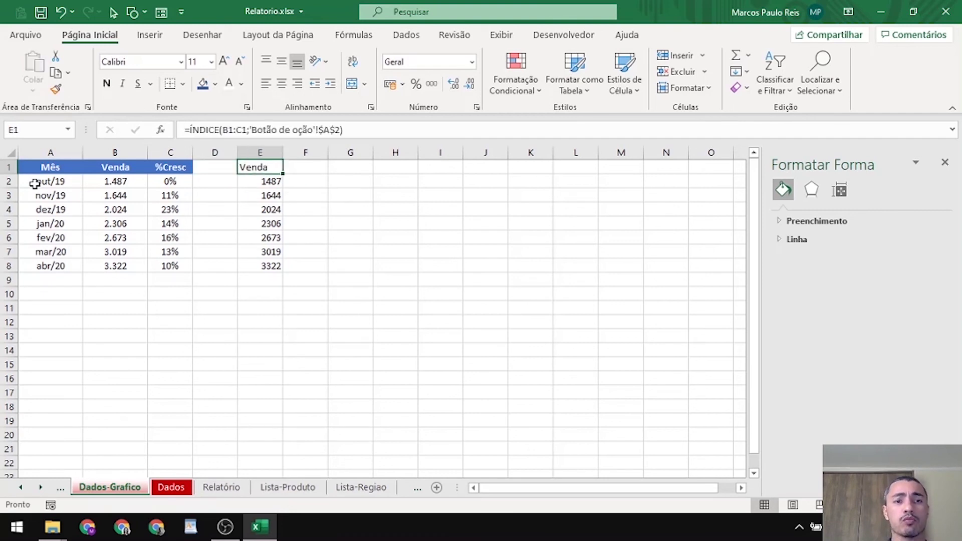
{"action": "key", "text": "Left"}
{"action": "key", "text": "Left"}
{"action": "key", "text": "Right"}
{"action": "key", "text": "Right"}
{"action": "key", "text": "Left"}
{"action": "key", "text": "Left"}
{"action": "key", "text": "Left"}
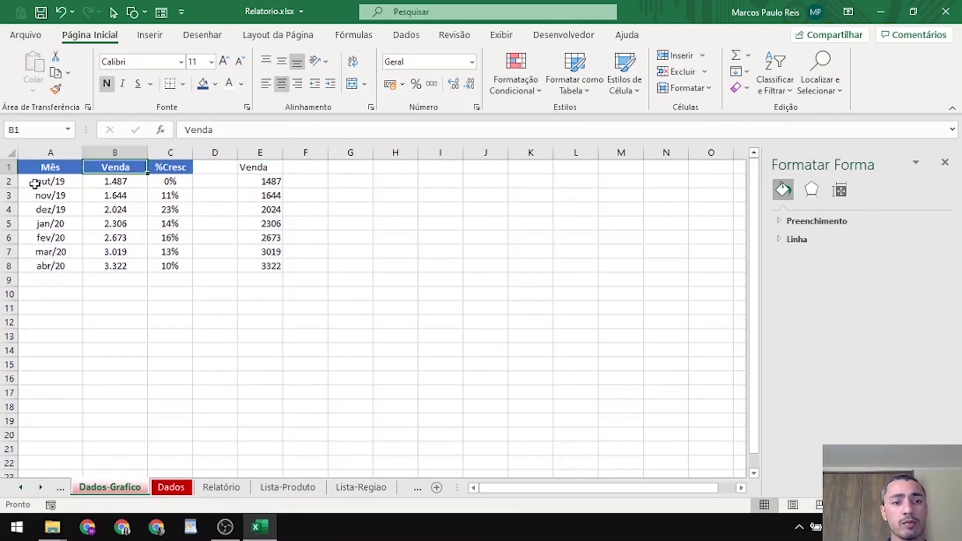
{"action": "key", "text": "ctrl+shift+Down"}
{"action": "key", "text": "shift+Right"}
{"action": "key", "text": "Right"}
{"action": "key", "text": "Right"}
{"action": "key", "text": "Right"}
Copy the Venda column B1:B8 and paste only its formats onto E1:E8
{"action": "key", "text": "Left"}
{"action": "key", "text": "Left"}
{"action": "key", "text": "Left"}
{"action": "key", "text": "ctrl+shift+Down"}
{"action": "key", "text": "ctrl+c"}
{"action": "key", "text": "Right"}
{"action": "key", "text": "Right"}
{"action": "key", "text": "Right"}
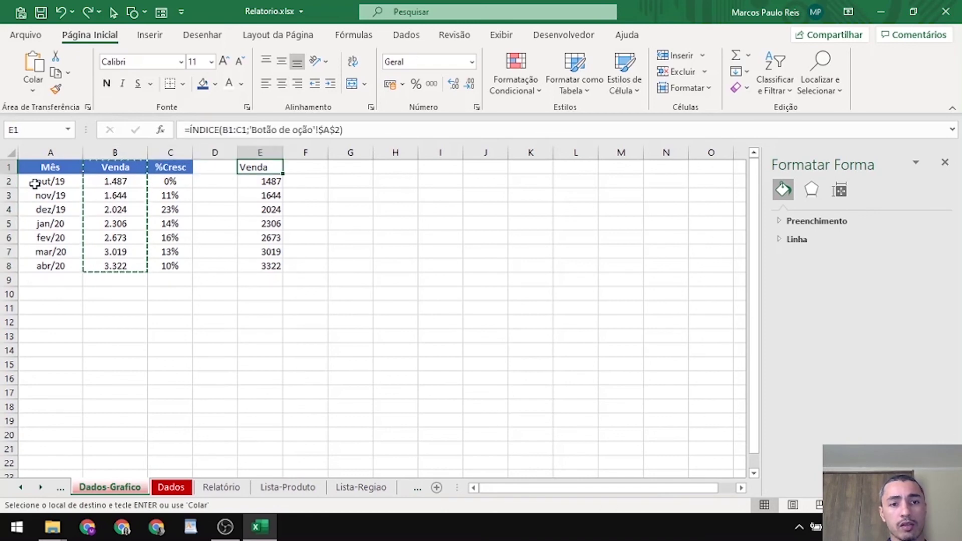
{"action": "key", "text": "ctrl+alt+v"}
{"action": "key", "text": "t"}
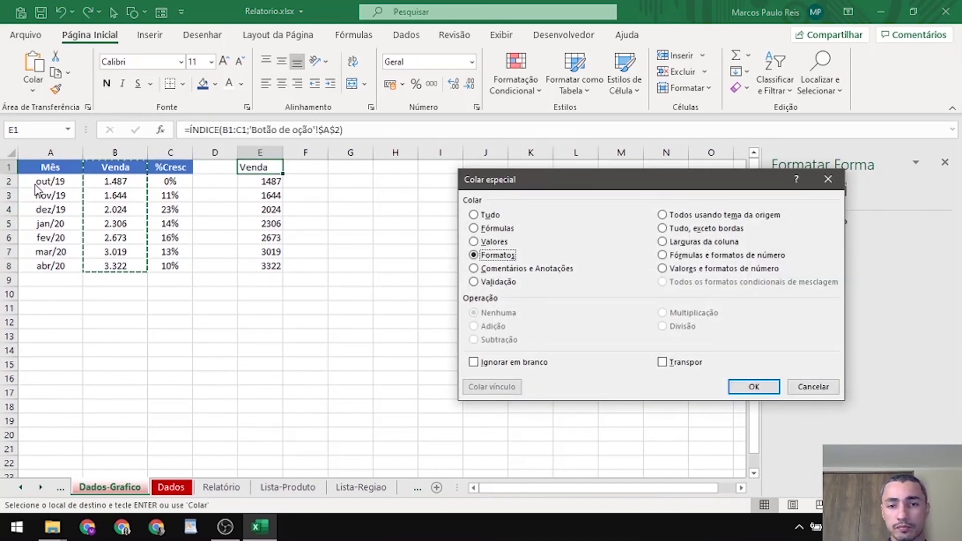
{"action": "key", "text": "Return"}
{"action": "key", "text": "Escape"}
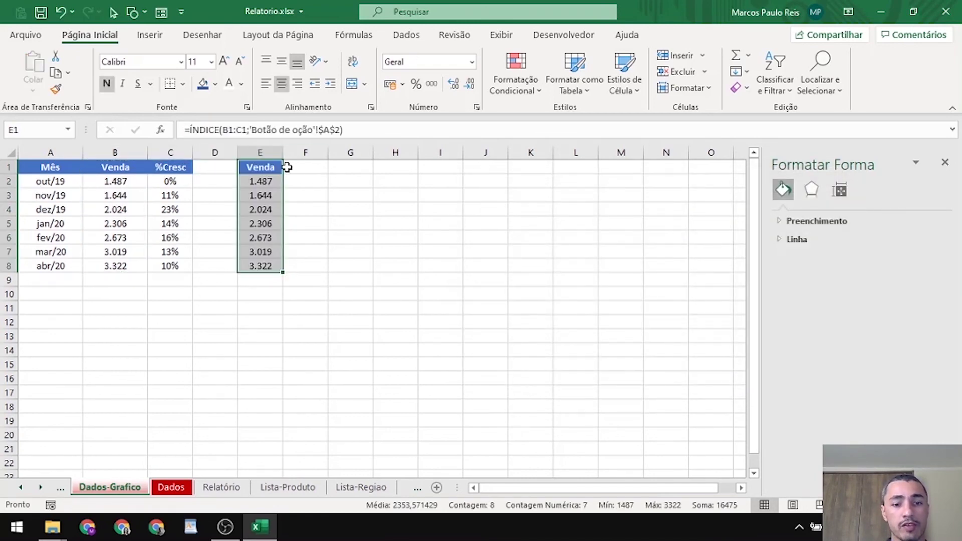
Choose the % Cresc. option on the Relatório sheet, then widen column E slightly on Dados-Grafico
{"action": "left_click", "coordinate": [222, 487]}
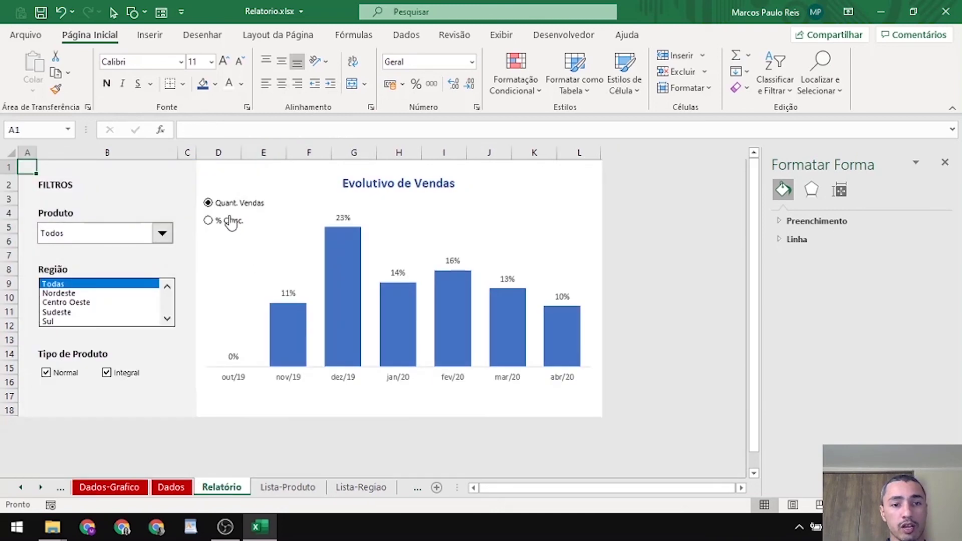
{"action": "left_click", "coordinate": [126, 488]}
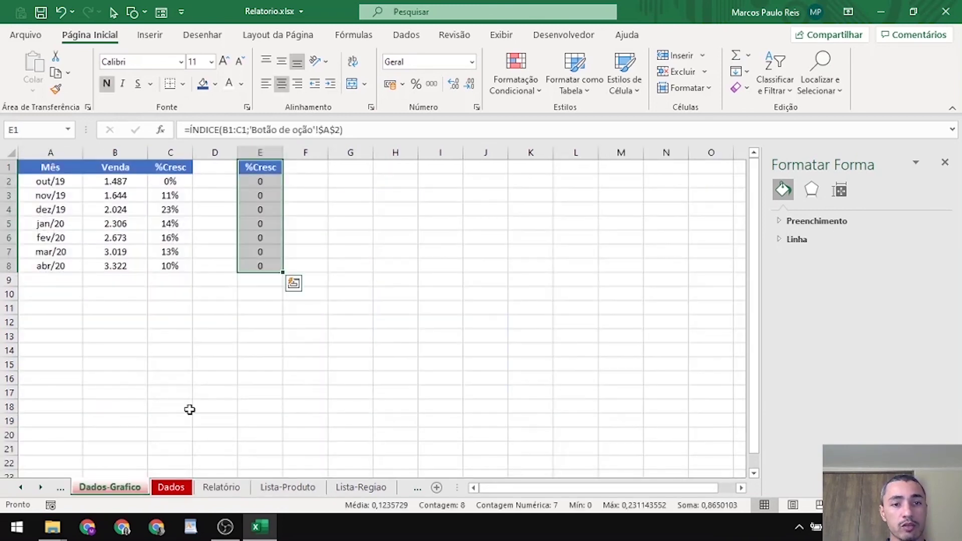
{"action": "left_click", "coordinate": [264, 182]}
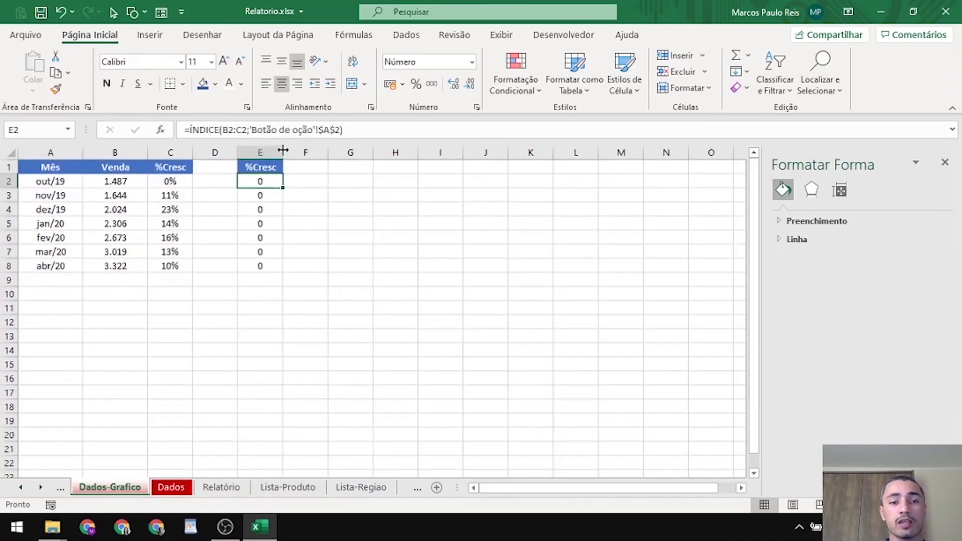
{"action": "left_click_drag", "start_coordinate": [283, 150], "coordinate": [297, 150]}
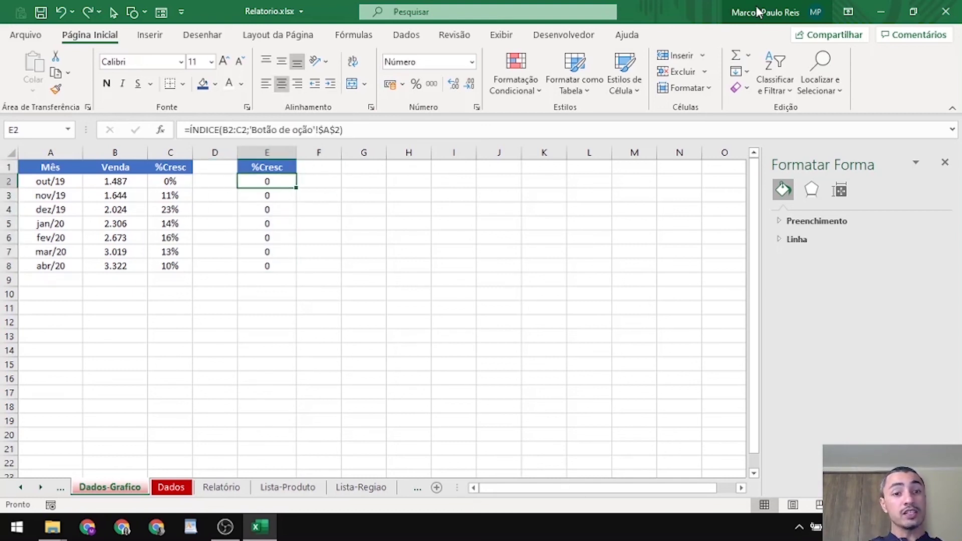
Format the ÍNDICE results in E2:E8 as percentages without decimal places
{"action": "key", "text": "ctrl+shift+Down"}
{"action": "key", "text": "alt+c"}
{"action": "key", "text": "0"}
{"action": "key", "text": "alt+c"}
{"action": "key", "text": "0"}
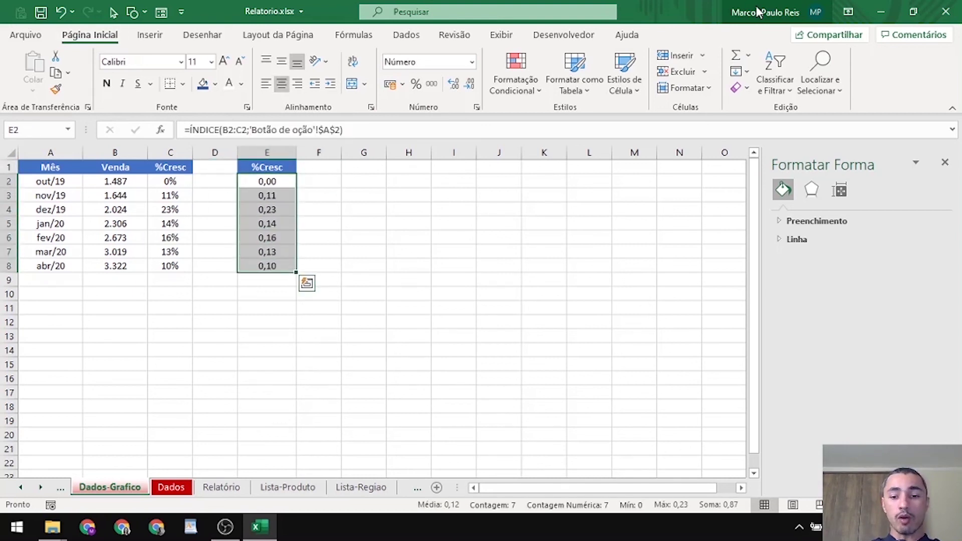
{"action": "key", "text": "ctrl+shift+5"}
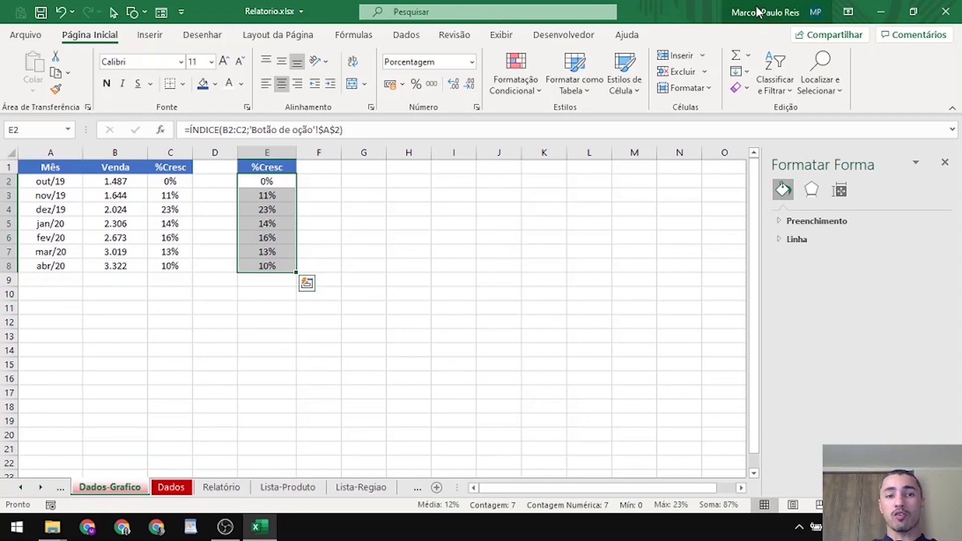
Choose the Quant. Vendas option on the Relatório sheet and return to the Dados-Grafico sheet
{"action": "key", "text": "ctrl+Page_Down"}
{"action": "key", "text": "ctrl+Page_Down"}
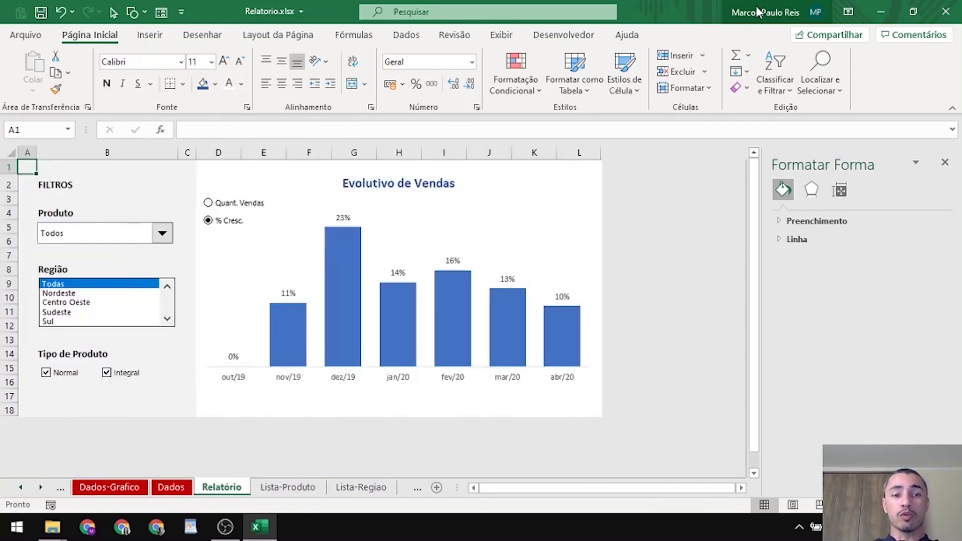
{"action": "left_click", "coordinate": [251, 208]}
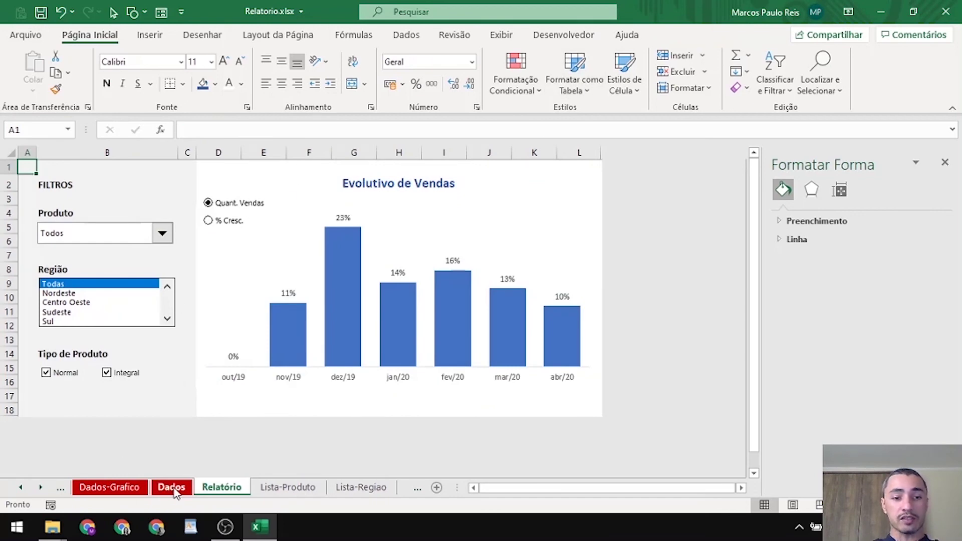
{"action": "left_click", "coordinate": [109, 487]}
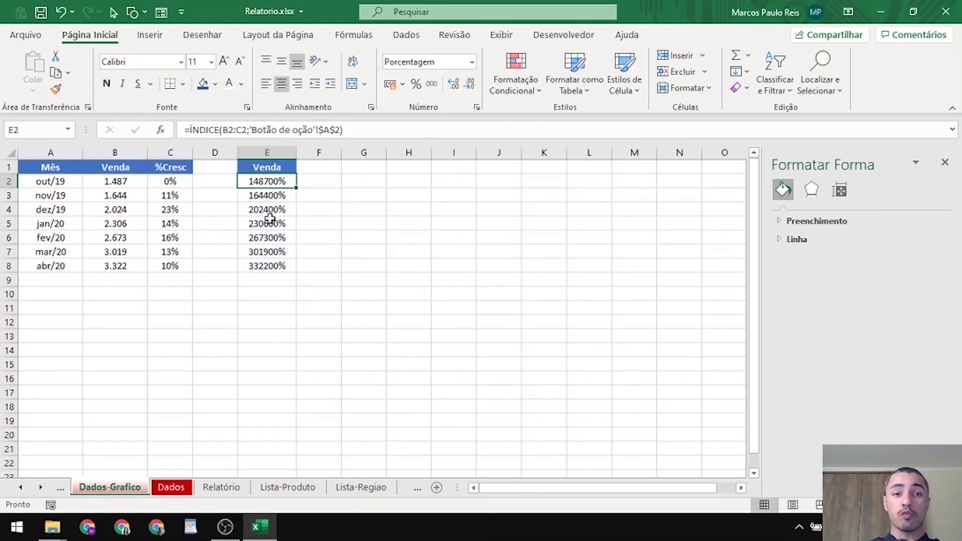
Format the ÍNDICE results in E2:E8 as numbers with a thousands separator and no decimal places
{"action": "key", "text": "ctrl+shift+Down"}
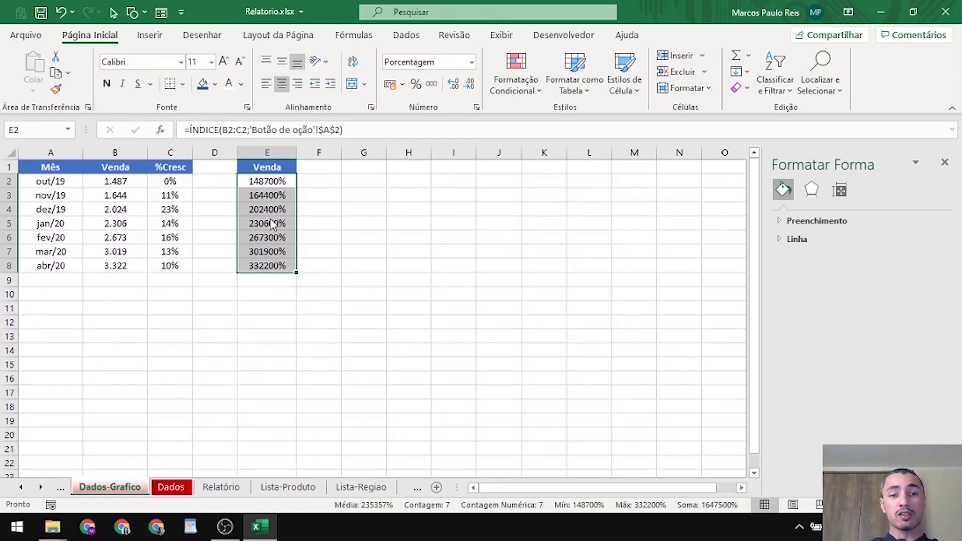
{"action": "key", "text": "ctrl+1"}
{"action": "key", "text": "Tab"}
{"action": "key", "text": "Up"}
{"action": "key", "text": "Up"}
{"action": "key", "text": "Up"}
{"action": "key", "text": "Up"}
{"action": "key", "text": "Up"}
{"action": "key", "text": "Up"}
{"action": "key", "text": "Down"}
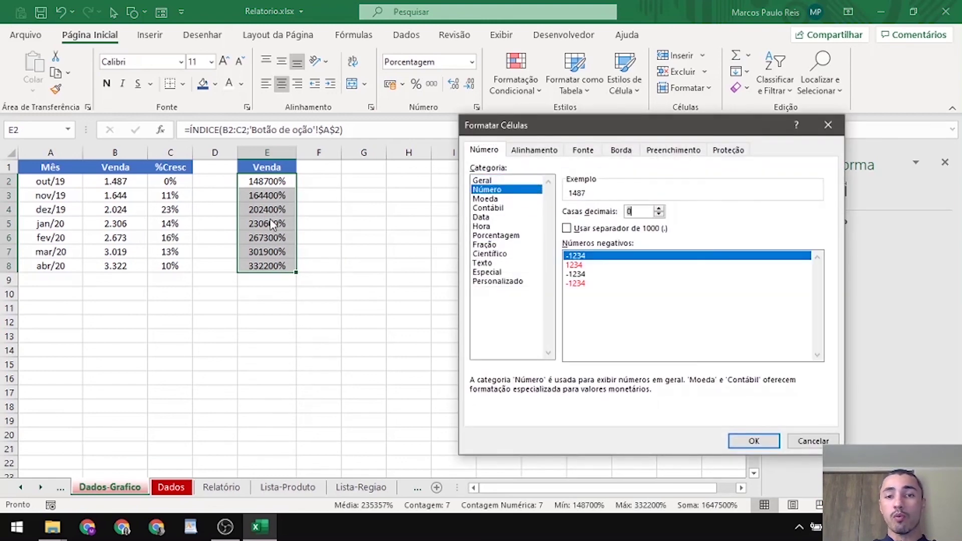
{"action": "key", "text": "Return"}
Format the %Cresc values in C2:C8 as Número without decimal places
{"action": "key", "text": "Left"}
{"action": "key", "text": "Left"}
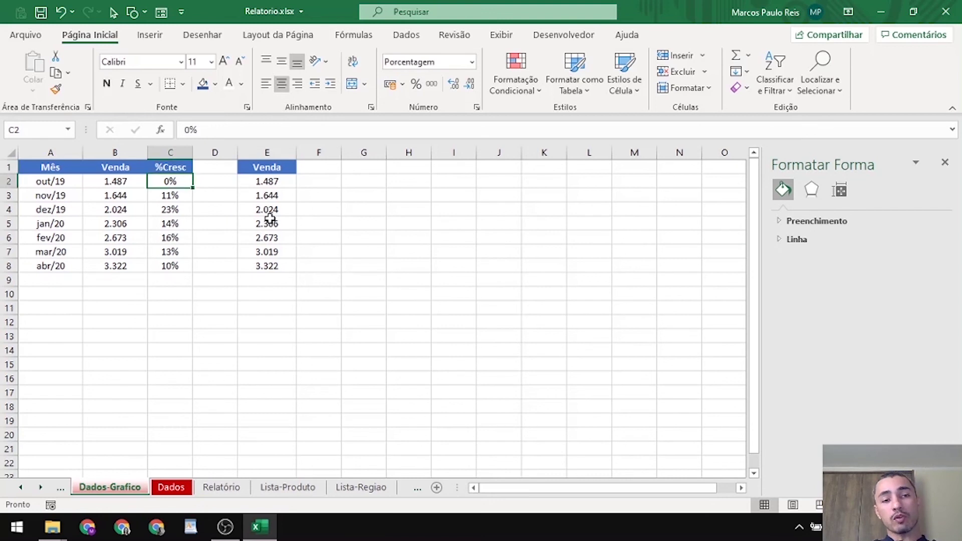
{"action": "key", "text": "Down"}
{"action": "key", "text": "Up"}
{"action": "key", "text": "ctrl+shift+Down"}
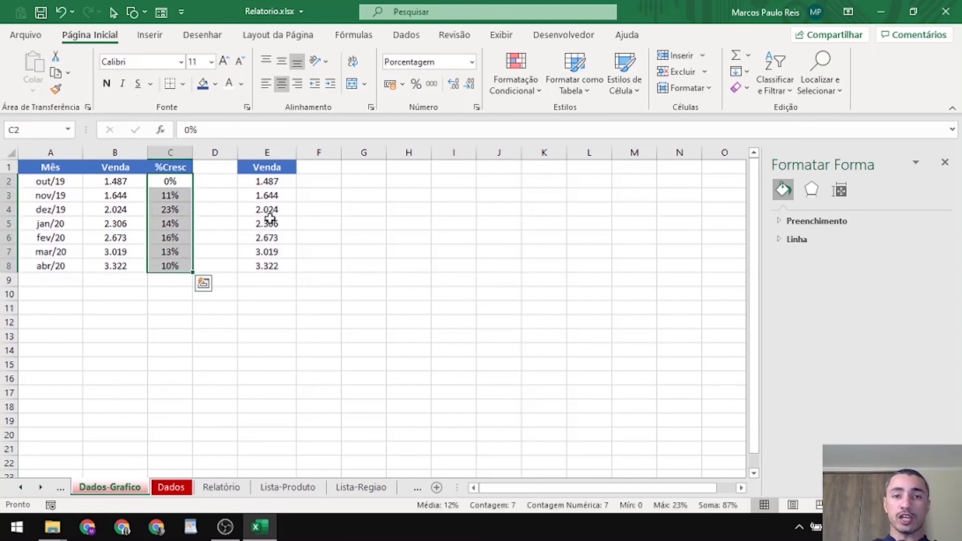
{"action": "left_click", "coordinate": [471, 62]}
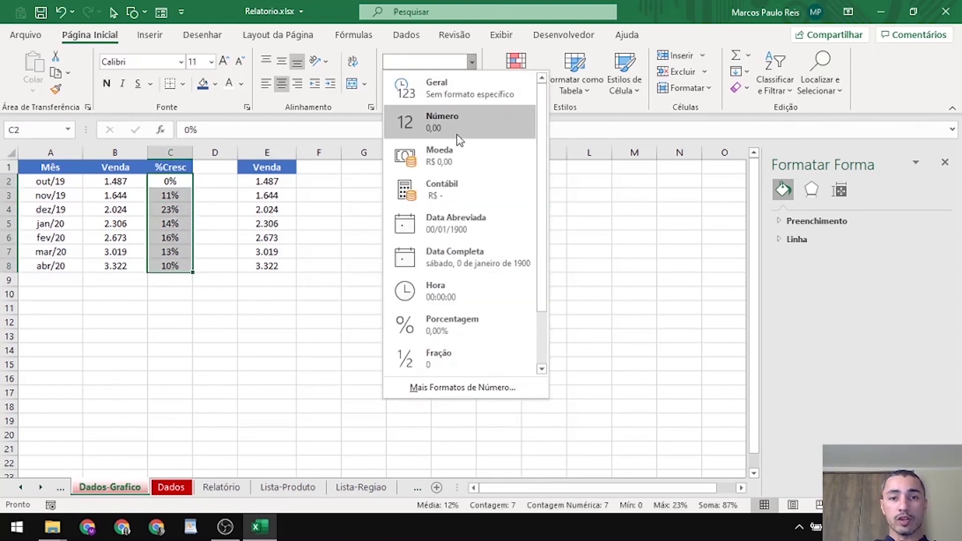
{"action": "left_click", "coordinate": [458, 135]}
{"action": "left_click", "coordinate": [469, 86]}
{"action": "left_click", "coordinate": [470, 85]}
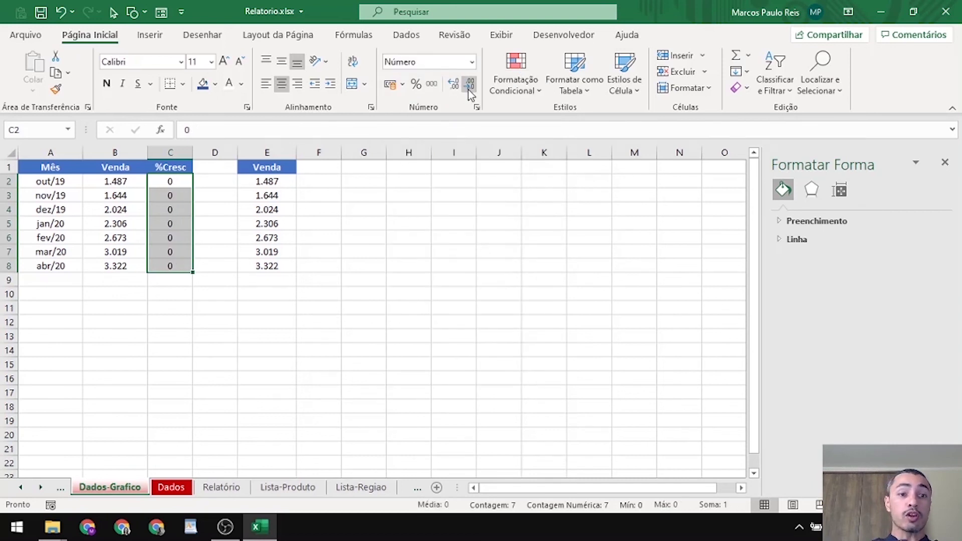
Change the growth formula in C3 to =(B3/B2-1)*100
{"action": "key", "text": "Down"}
{"action": "type", "text": "=B3/B2-1"}
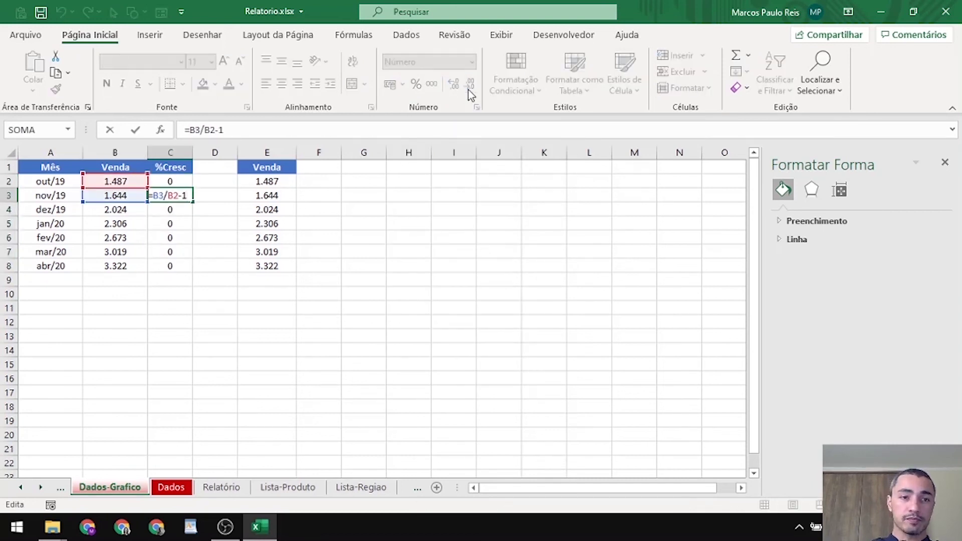
{"action": "type", "text": "("}
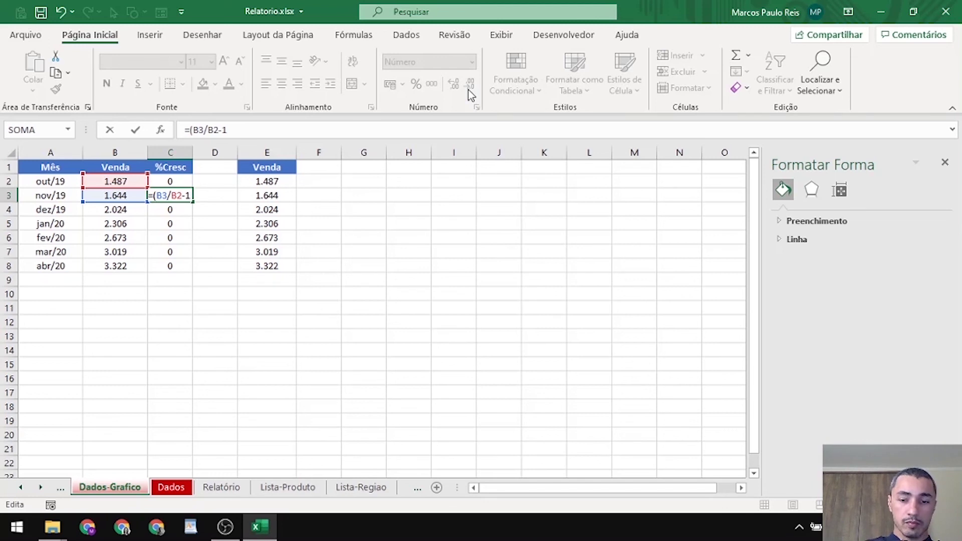
{"action": "type", "text": ")*100"}
{"action": "key", "text": "Return"}
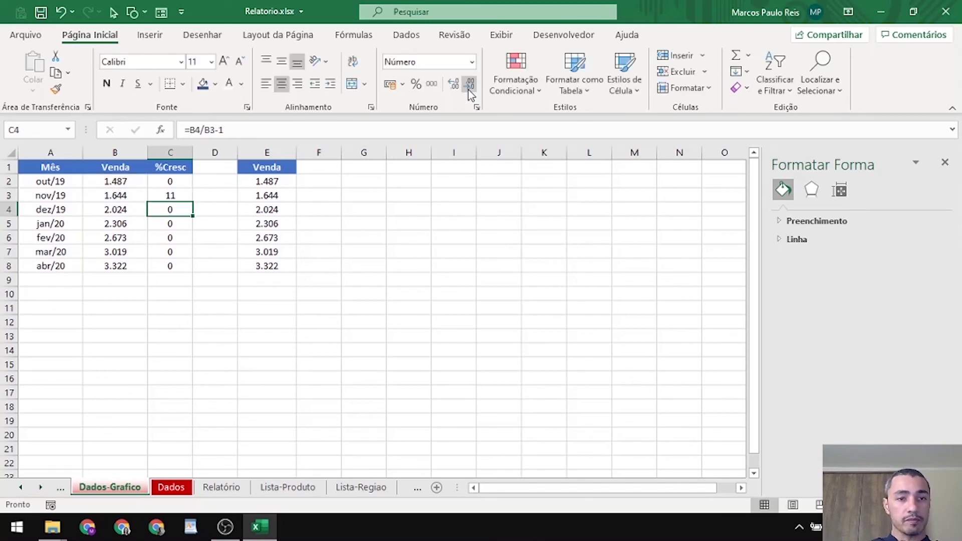
Fill the revised growth formula from C3 down to C8 and check the formulas in the column
{"action": "key", "text": "Up"}
{"action": "key", "text": "ctrl+shift+Down"}
{"action": "key", "text": "F2"}
{"action": "key", "text": "ctrl+Return"}
{"action": "key", "text": "Left"}
{"action": "key", "text": "Right"}
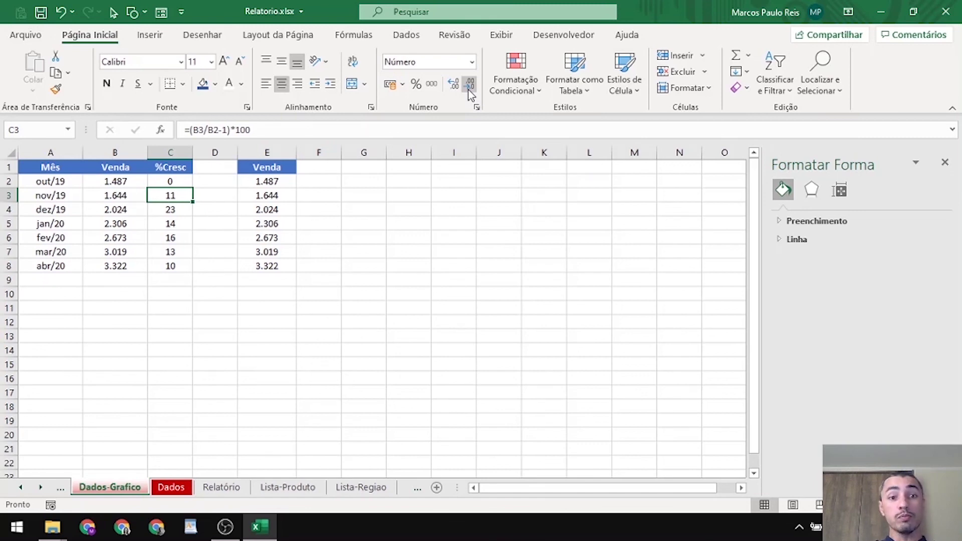
{"action": "key", "text": "Down"}
{"action": "key", "text": "Down"}
{"action": "key", "text": "Down"}
{"action": "key", "text": "Down"}
{"action": "key", "text": "Down"}
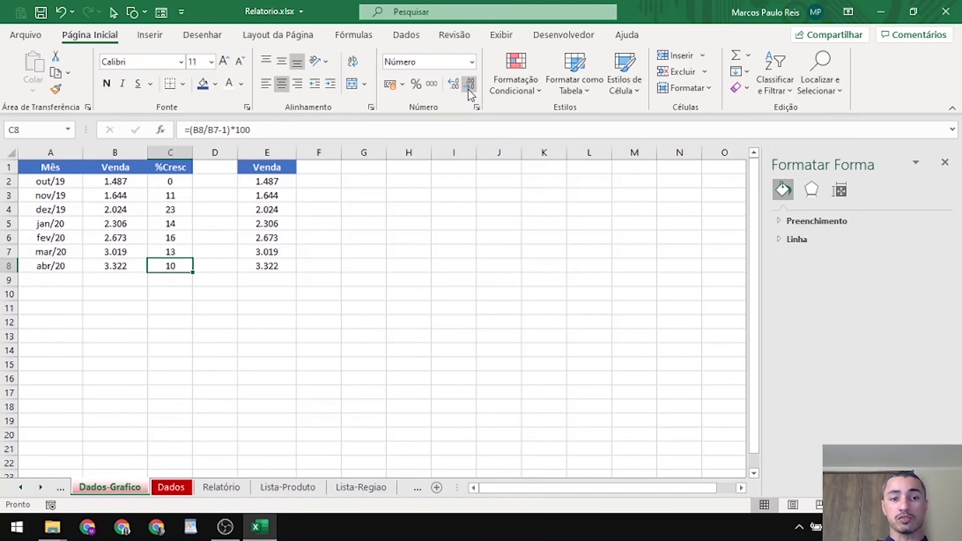
Choose the % Cresc. option on the Relatório sheet and check the ÍNDICE column E on Dados-Grafico
{"action": "key", "text": "ctrl+Page_Down"}
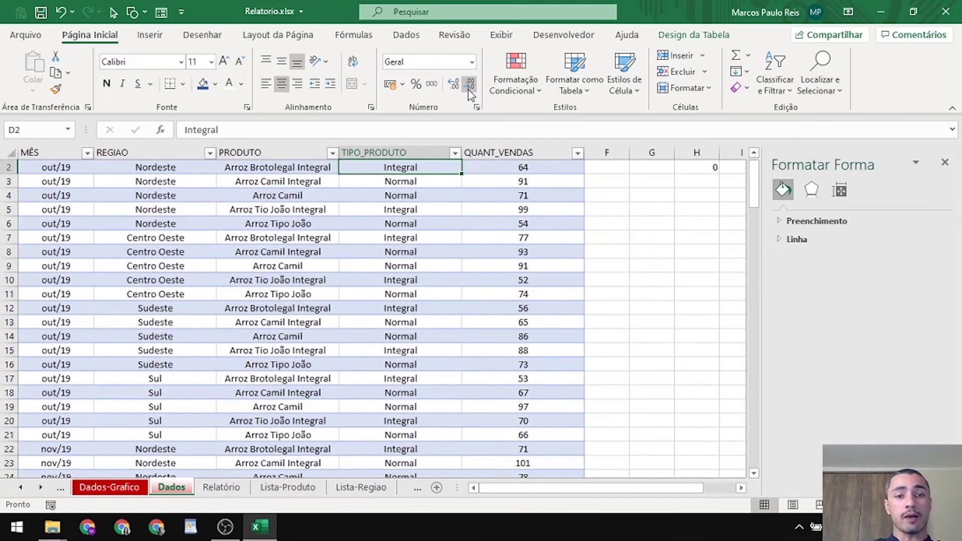
{"action": "key", "text": "ctrl+Page_Down"}
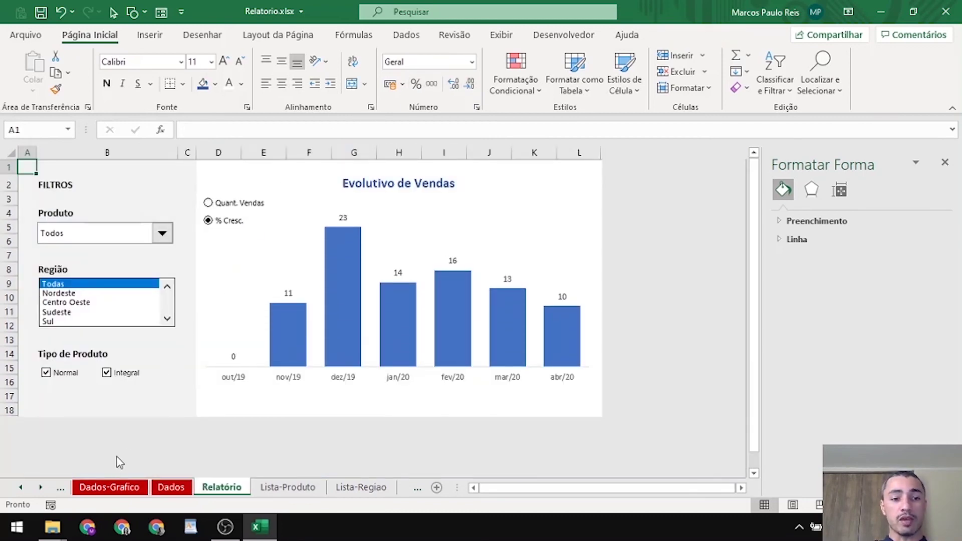
{"action": "left_click", "coordinate": [171, 487]}
{"action": "left_click", "coordinate": [110, 487]}
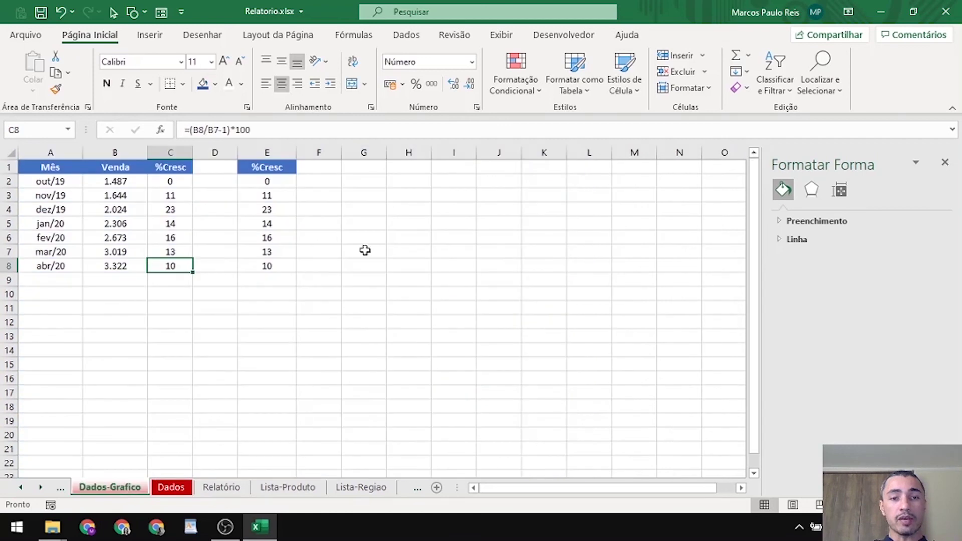
{"action": "left_click", "coordinate": [290, 180]}
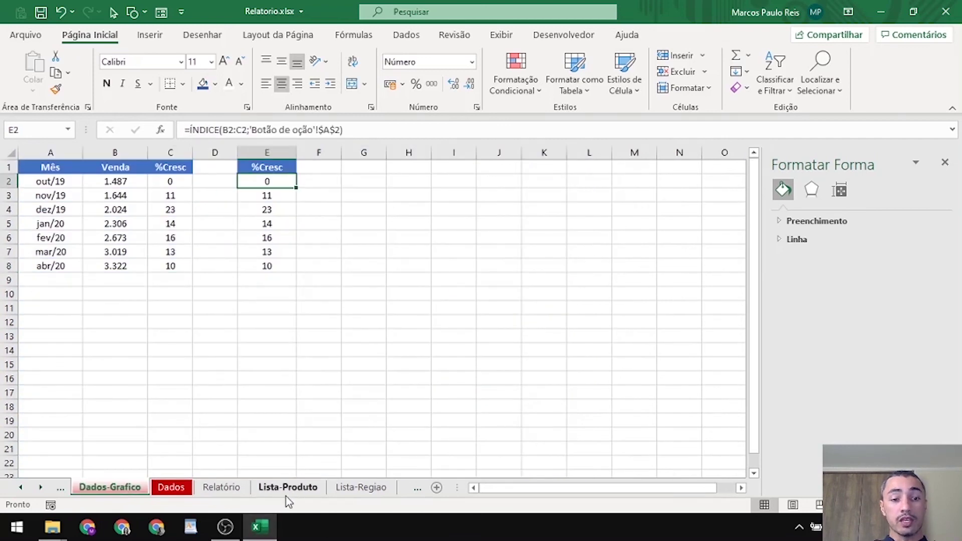
Change the source data of the Evolutivo de Vendas chart to A1:A8 and E1:E8 on Dados-Grafico
{"action": "left_click", "coordinate": [221, 487]}
{"action": "left_click", "coordinate": [441, 226]}
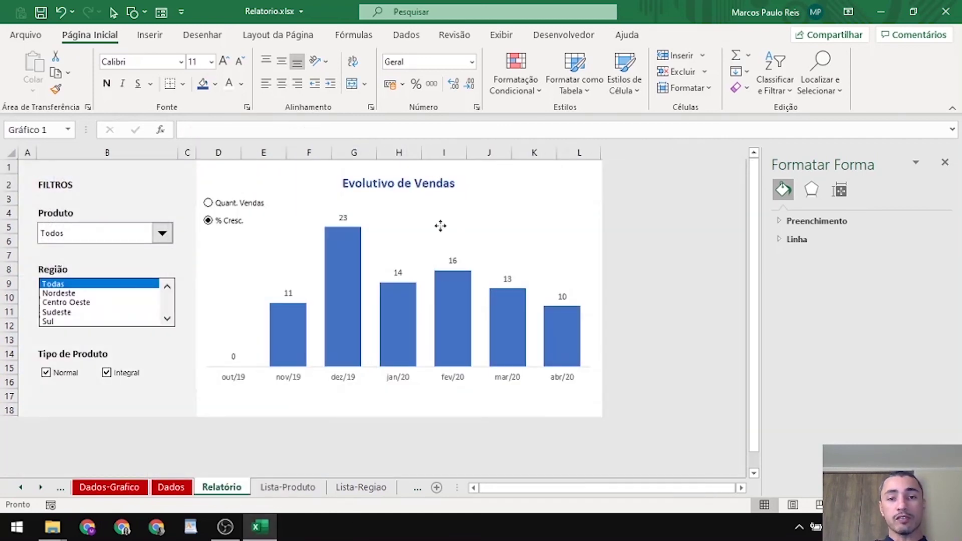
{"action": "right_click", "coordinate": [496, 297]}
{"action": "left_click", "coordinate": [530, 319]}
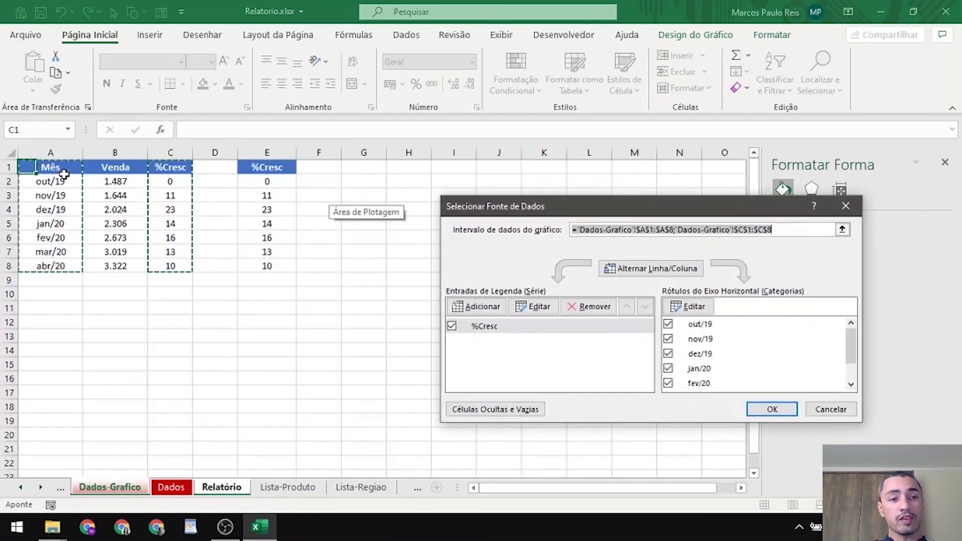
{"action": "left_click_drag", "start_coordinate": [48, 171], "coordinate": [45, 269]}
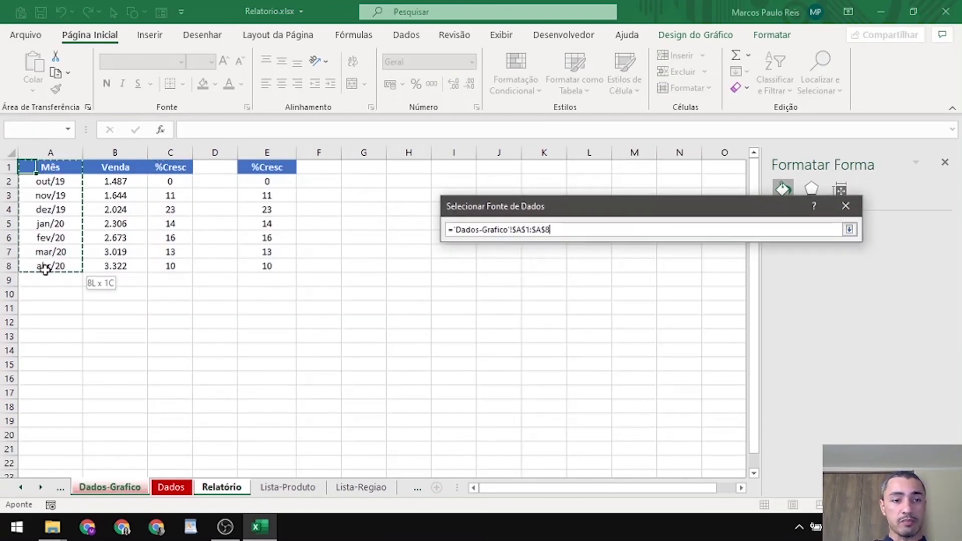
{"action": "left_click_drag", "start_coordinate": [267, 167], "coordinate": [269, 261]}
{"action": "left_click", "coordinate": [774, 410]}
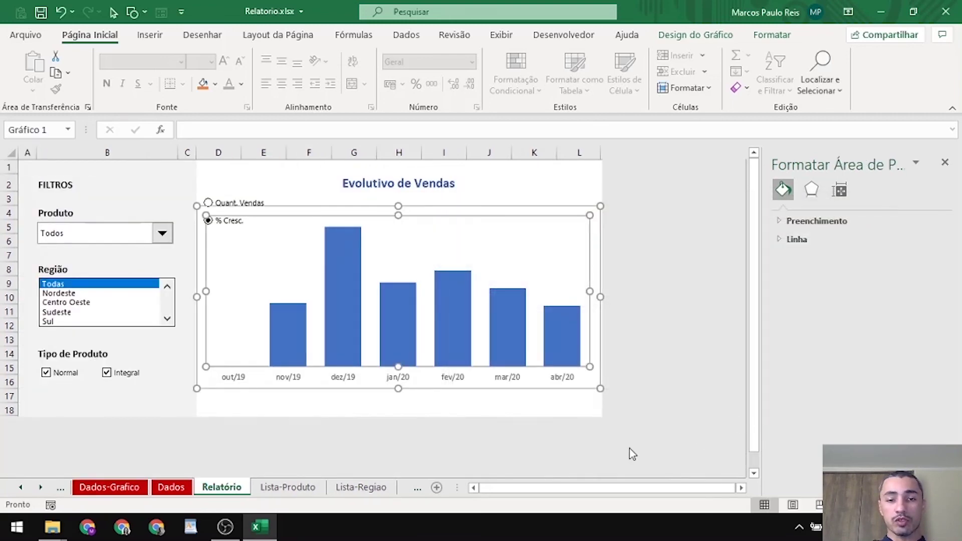
Test the chart with the Quant. Vendas option and the % Cresc. option
{"action": "left_click", "coordinate": [219, 167]}
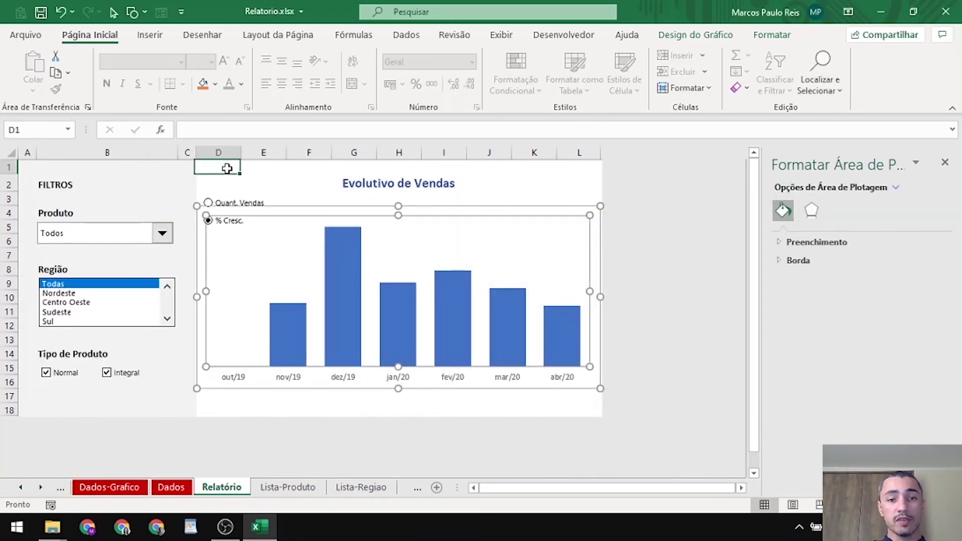
{"action": "left_click", "coordinate": [242, 207]}
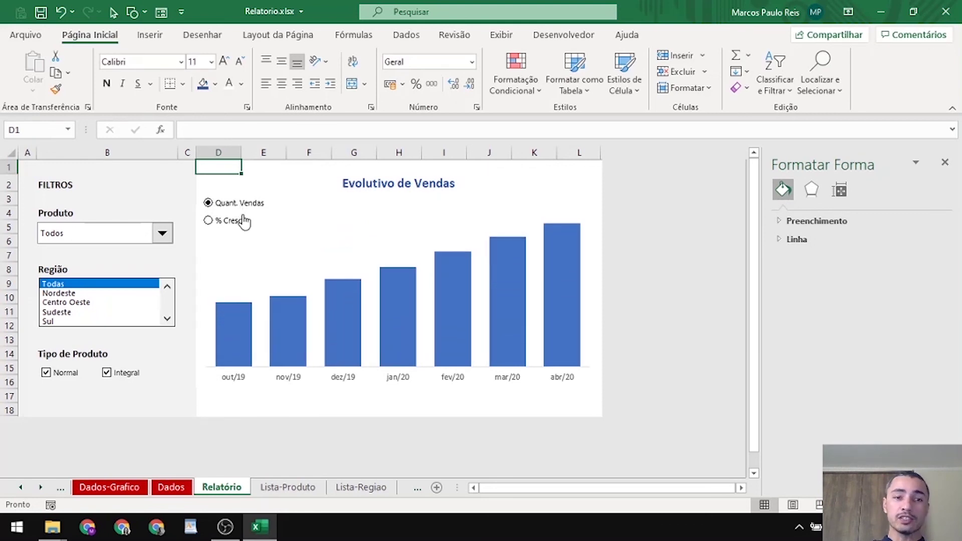
{"action": "left_click", "coordinate": [245, 221]}
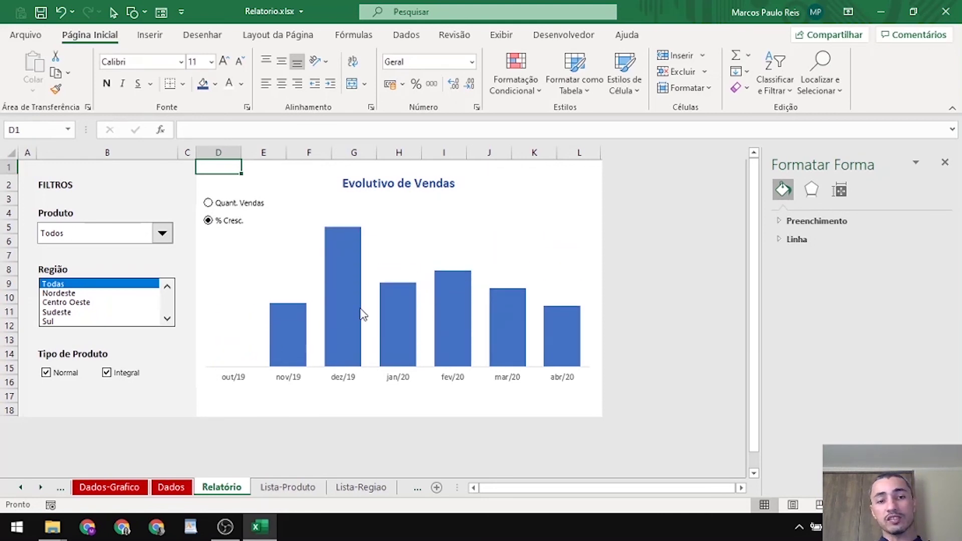
Add data labels to the chart columns and choose the Quant. Vendas option
{"action": "left_click", "coordinate": [350, 289]}
{"action": "right_click", "coordinate": [349, 289]}
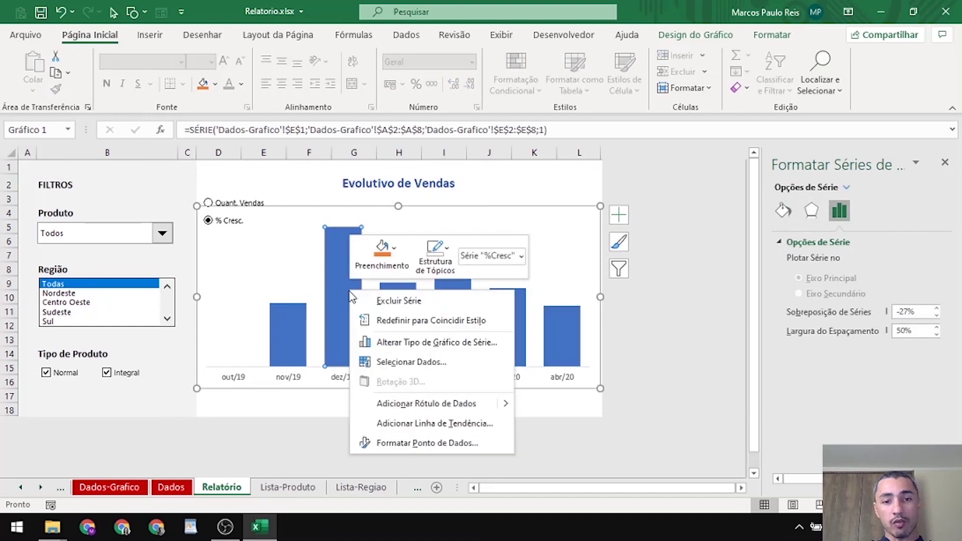
{"action": "left_click", "coordinate": [399, 404]}
{"action": "left_click", "coordinate": [307, 189]}
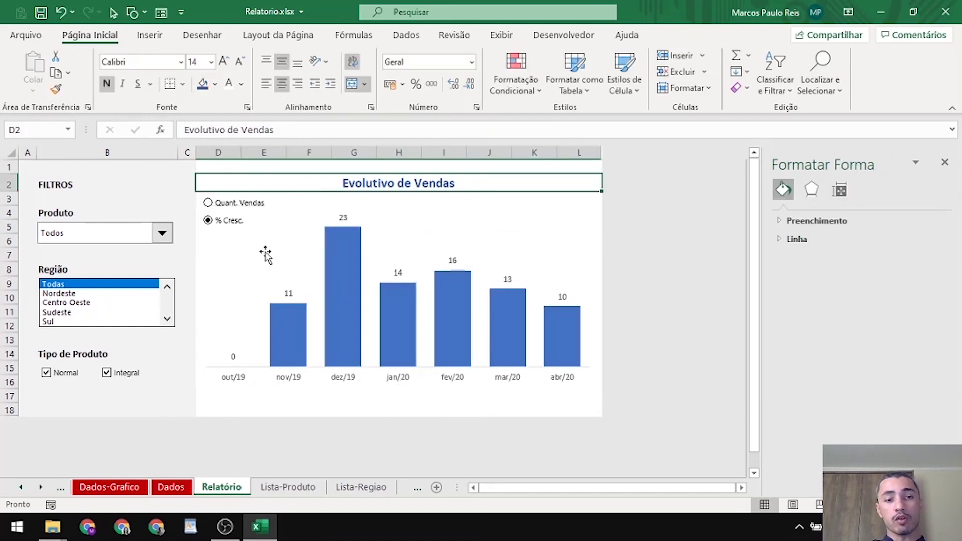
{"action": "left_click", "coordinate": [250, 209]}
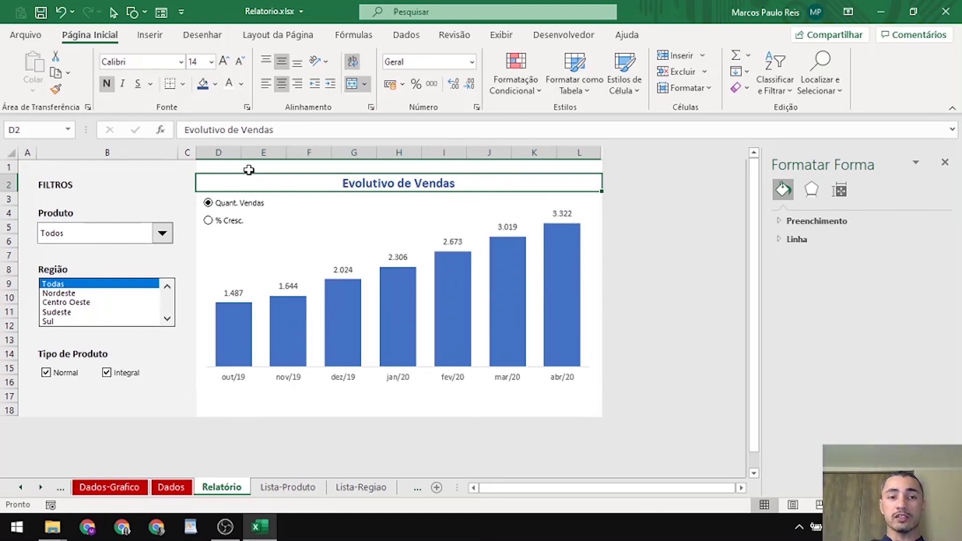